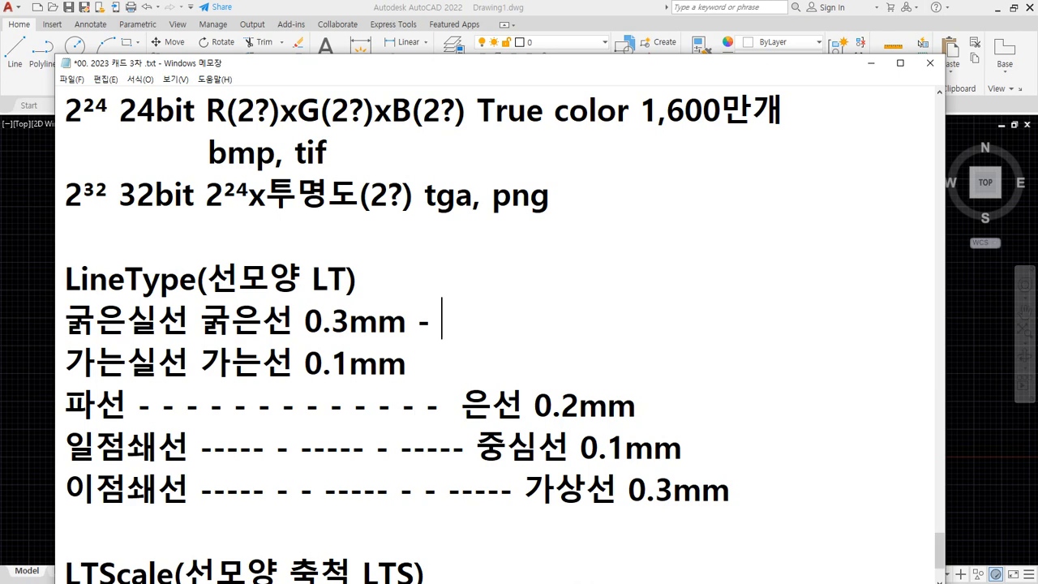
Step: Append "외형선" to the 0.3mm 굵은실선 line and "- 나머지" to the 0.1mm 가는실선 line in the LineType notes
key("BackSpace")
type("외형선")
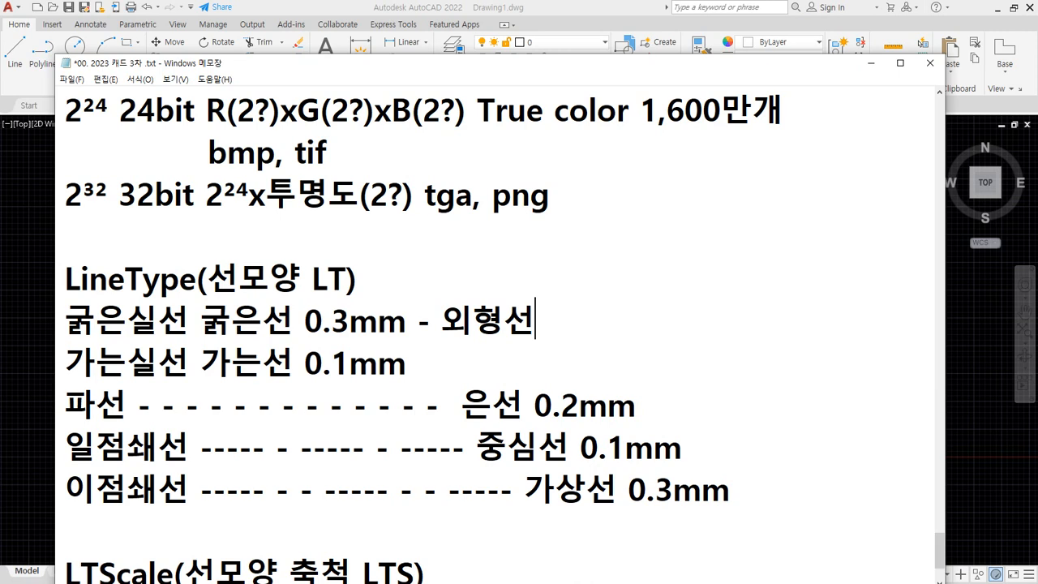
left_click(407, 364)
type("- 나머지")
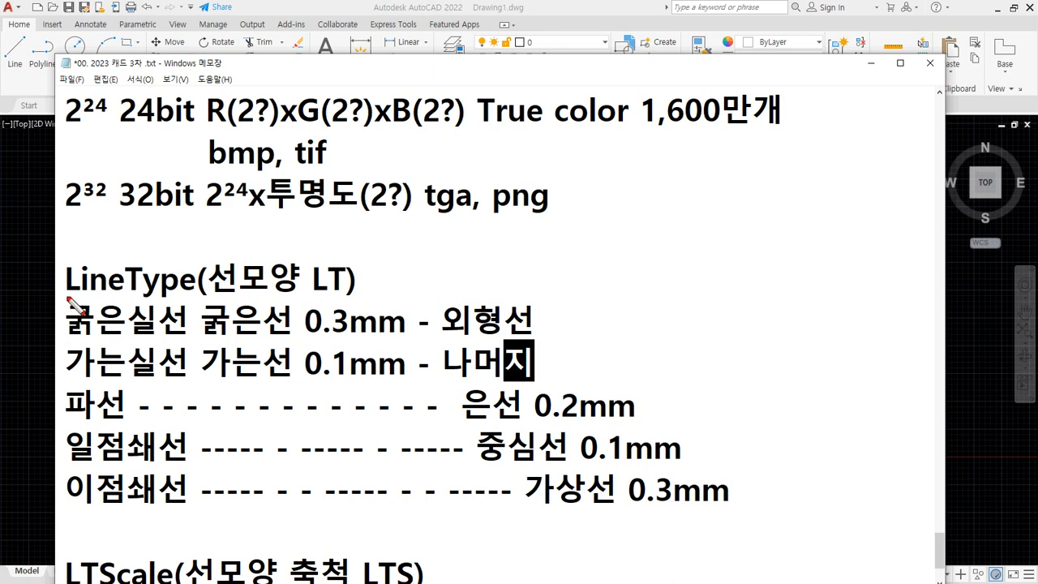
left_click_drag(67, 296, 177, 297)
left_click_drag(307, 296, 368, 299)
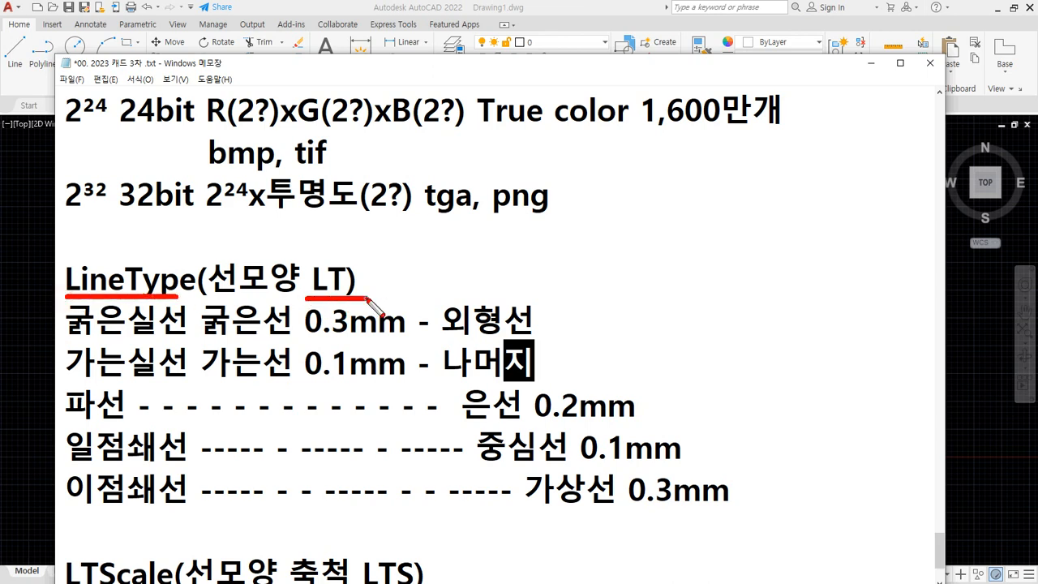
key("Escape")
Step: Switch to AutoCAD, open the Linetype Manager and move its window lower over the drawing area
left_click(567, 8)
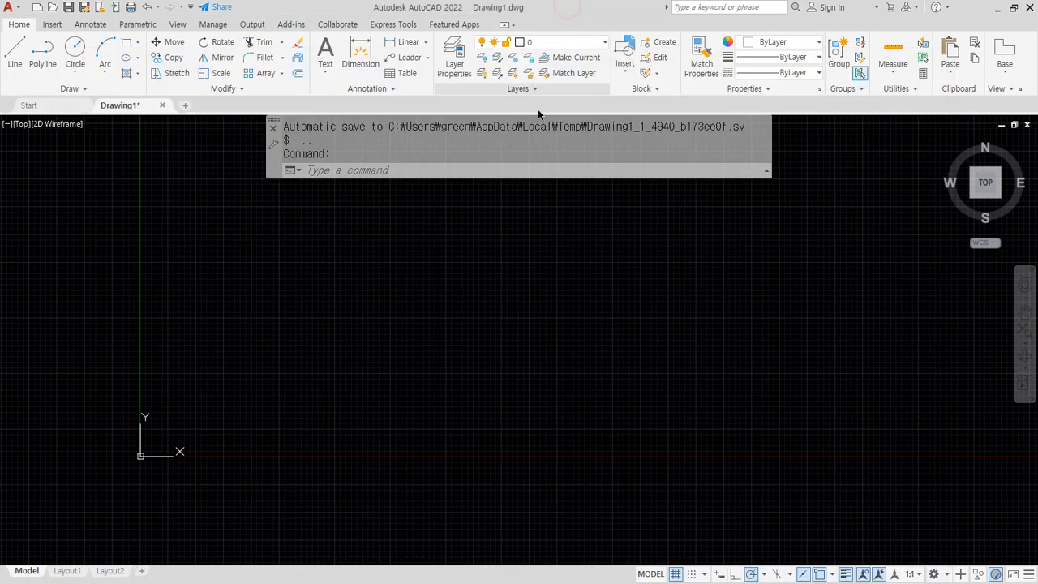
type("lt")
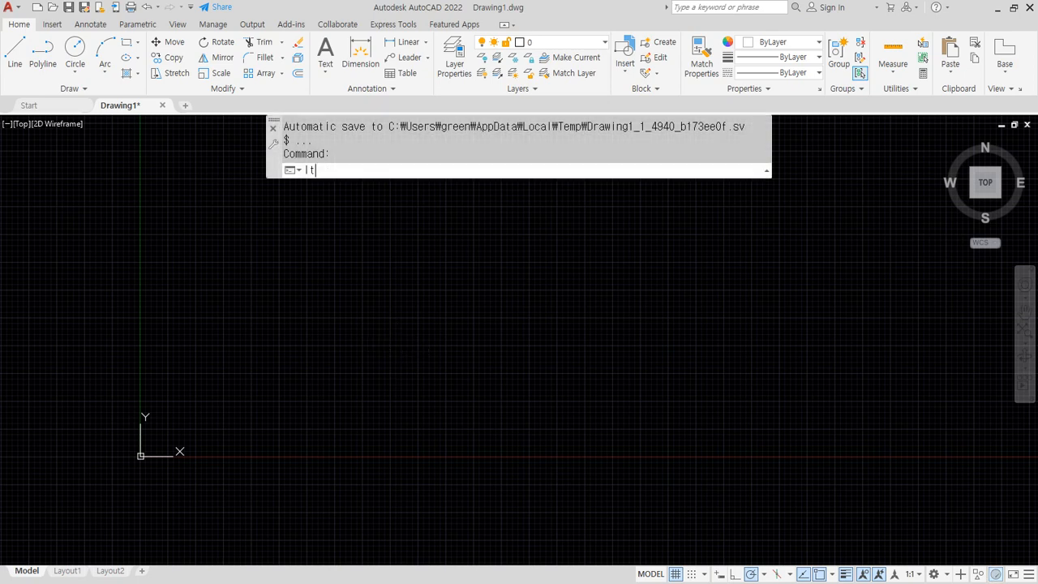
key("Return")
left_click_drag(522, 78, 469, 158)
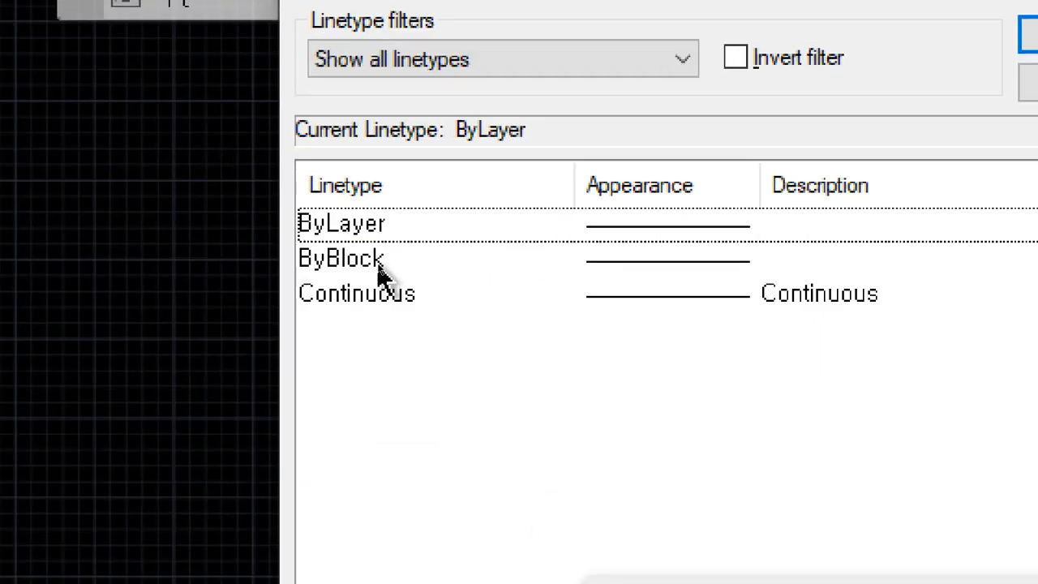
Step: Examine the ByLayer, ByBlock and Continuous entries in the linetype list
left_click(326, 226)
left_click(316, 271)
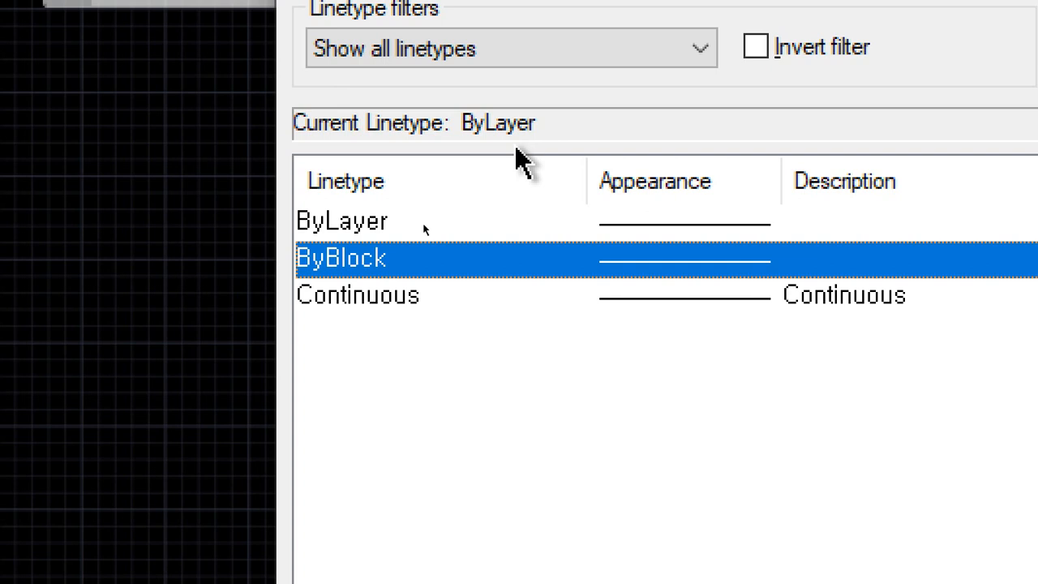
left_click(361, 302)
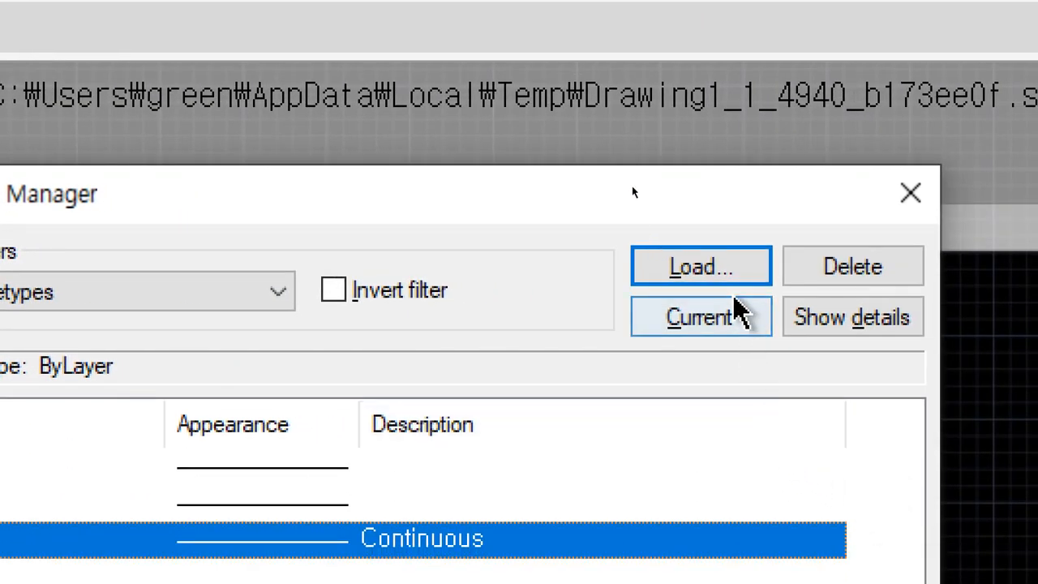
Step: Load the BATTING linetype from the available linetypes into the drawing
left_click(715, 272)
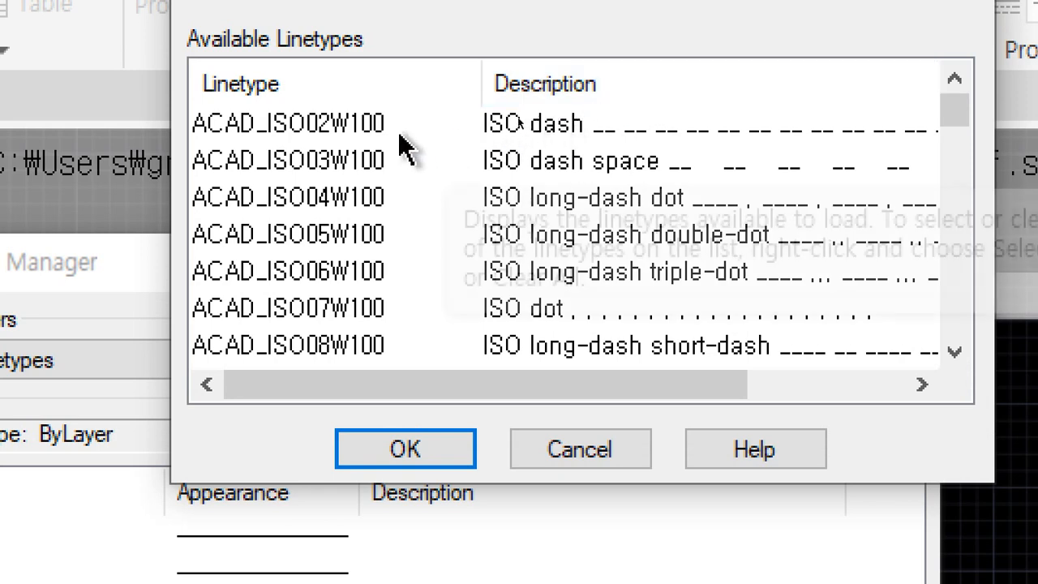
left_click(374, 141)
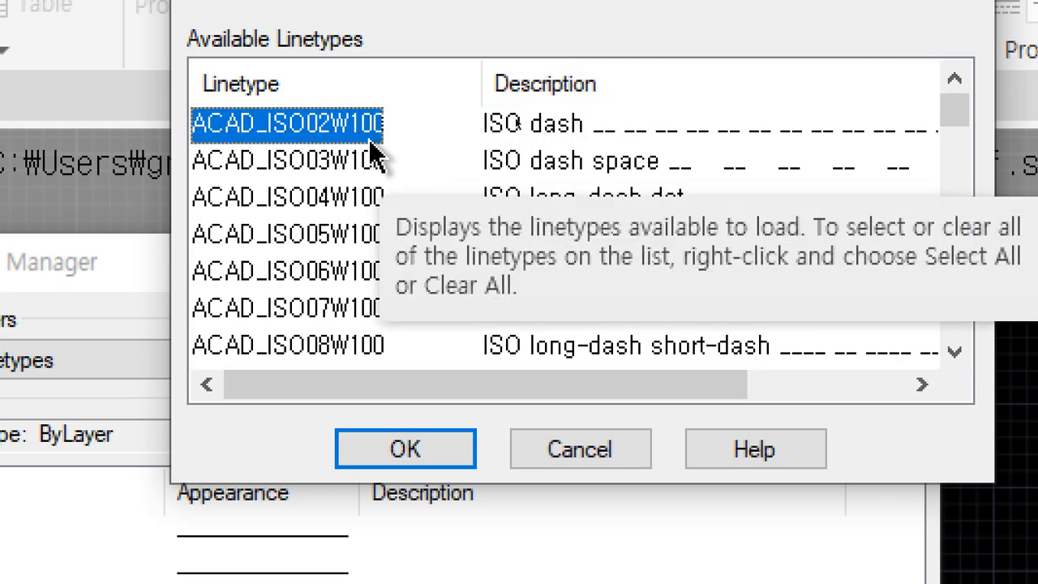
key("b")
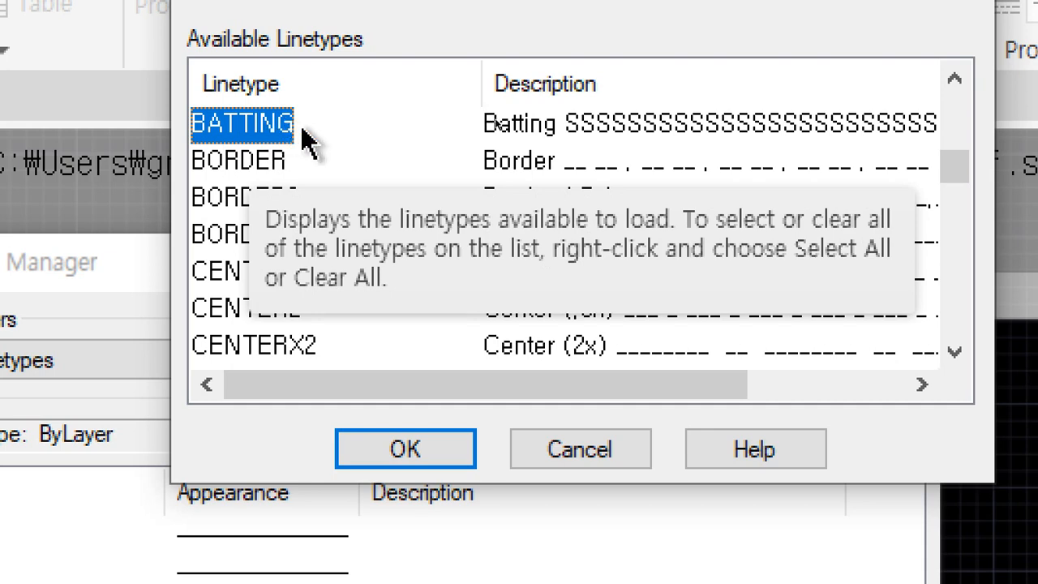
left_click(390, 454)
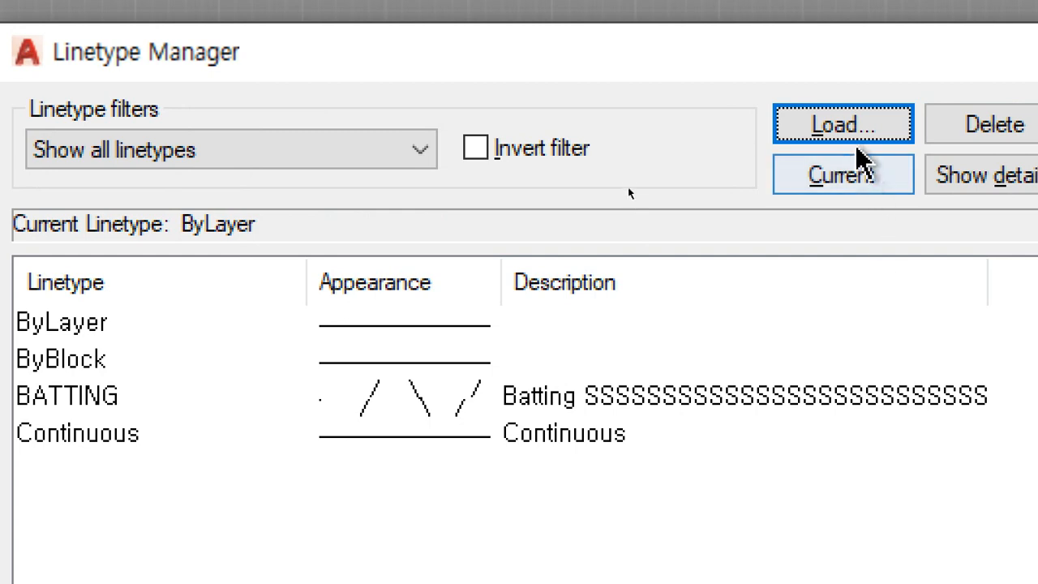
Step: Load the HIDDEN linetype from acadiso.lin and select it in the Linetype Manager list
left_click(845, 132)
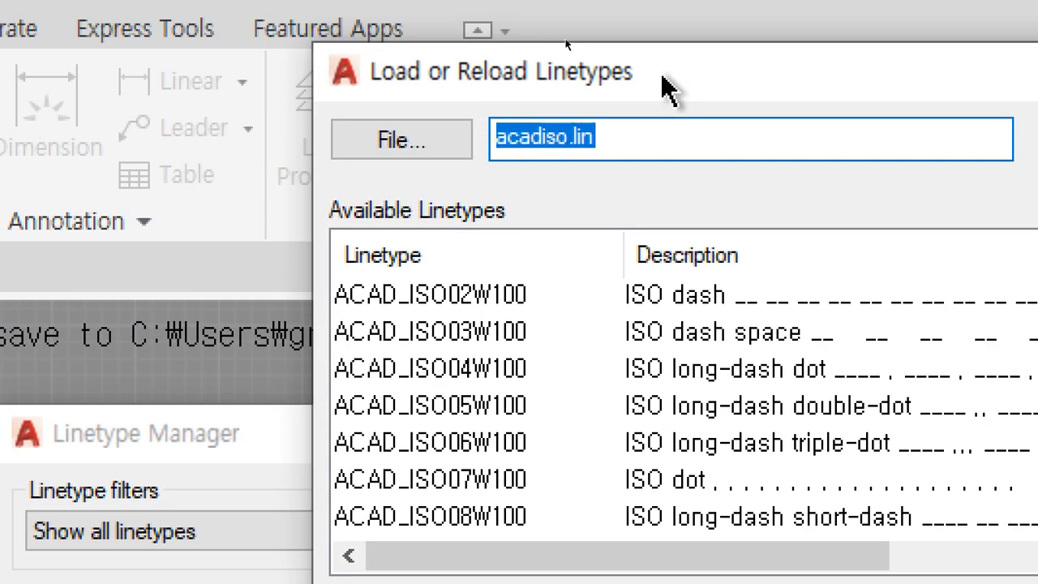
left_click_drag(668, 86, 362, 496)
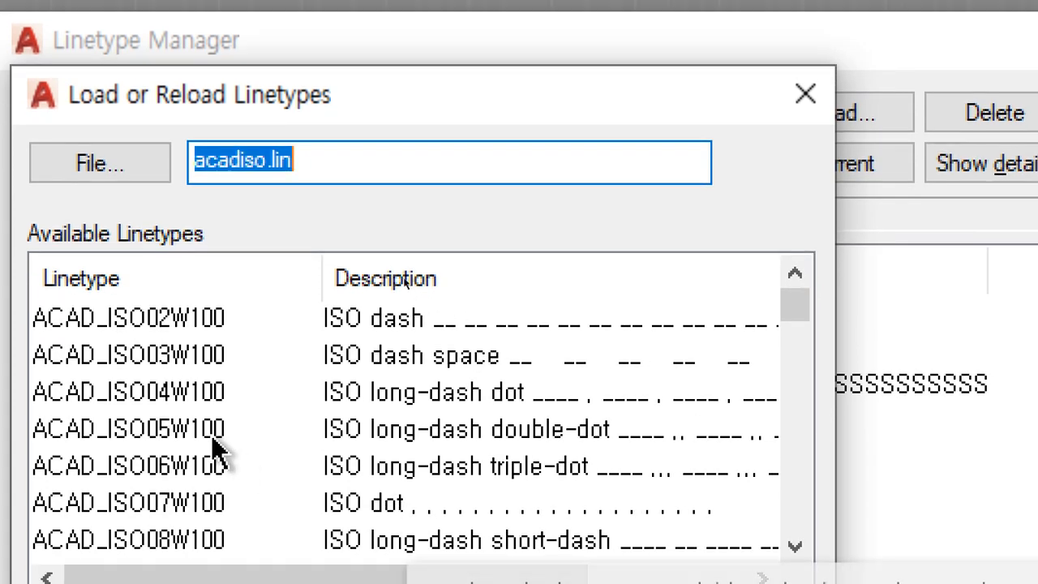
left_click(146, 357)
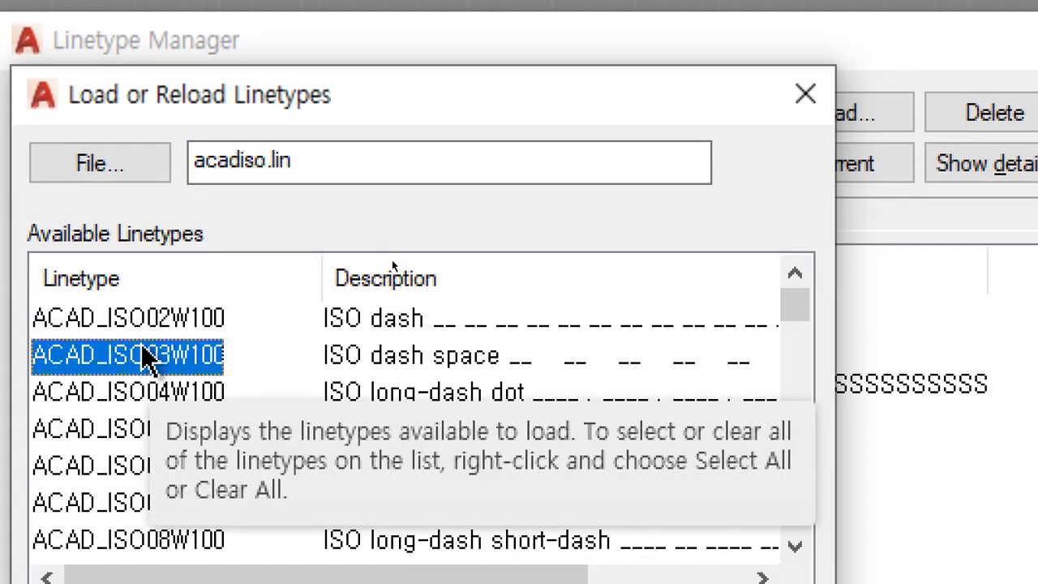
key("h")
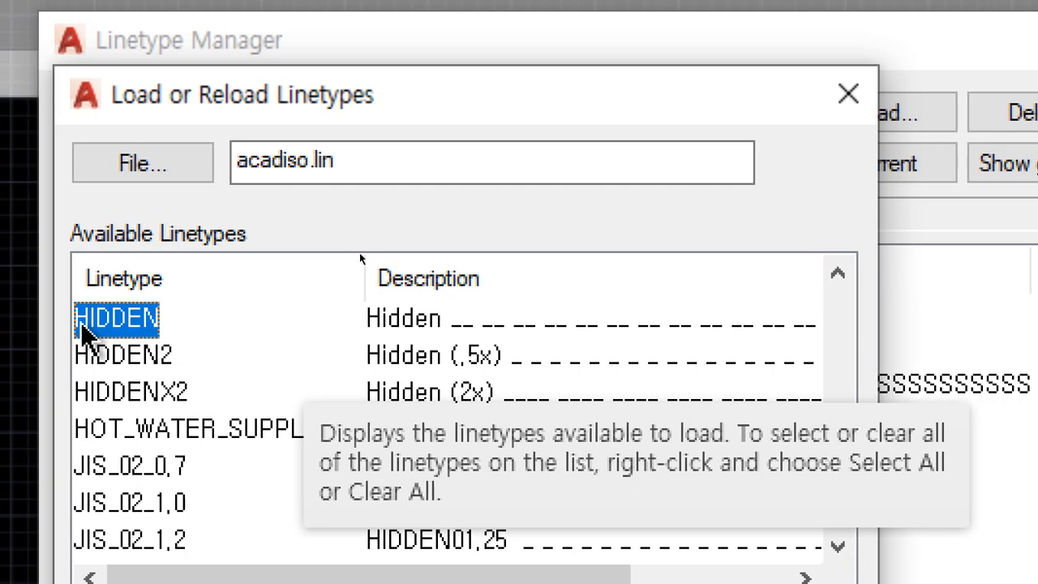
left_click(197, 364)
left_click(212, 398)
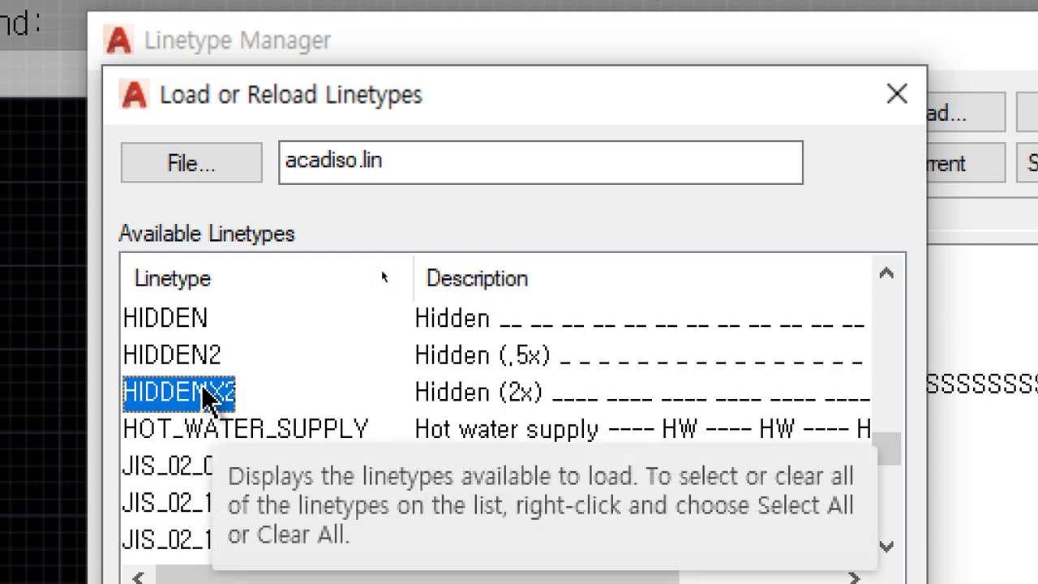
left_click(179, 328)
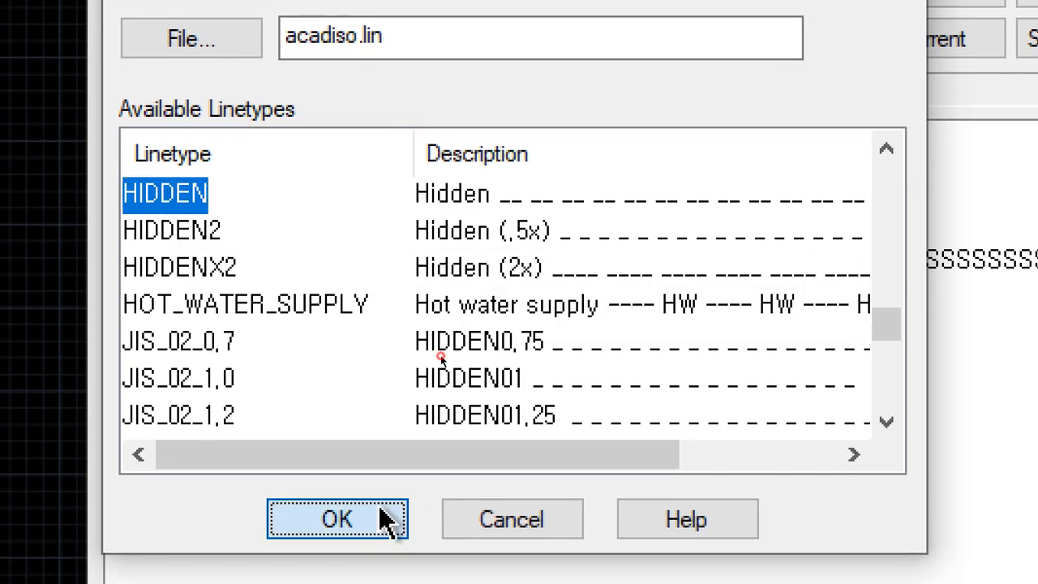
left_click(381, 542)
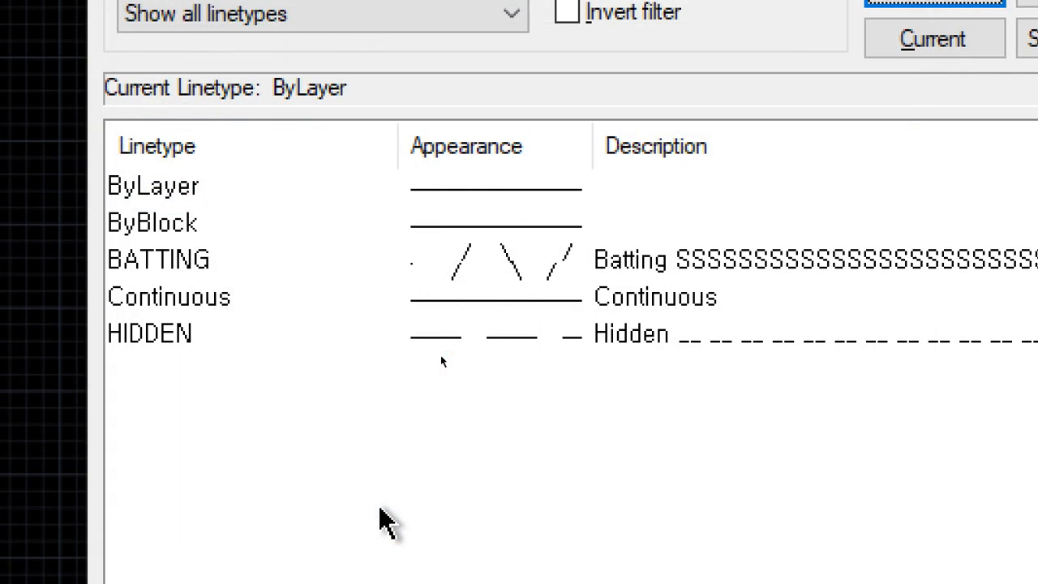
left_click(167, 338)
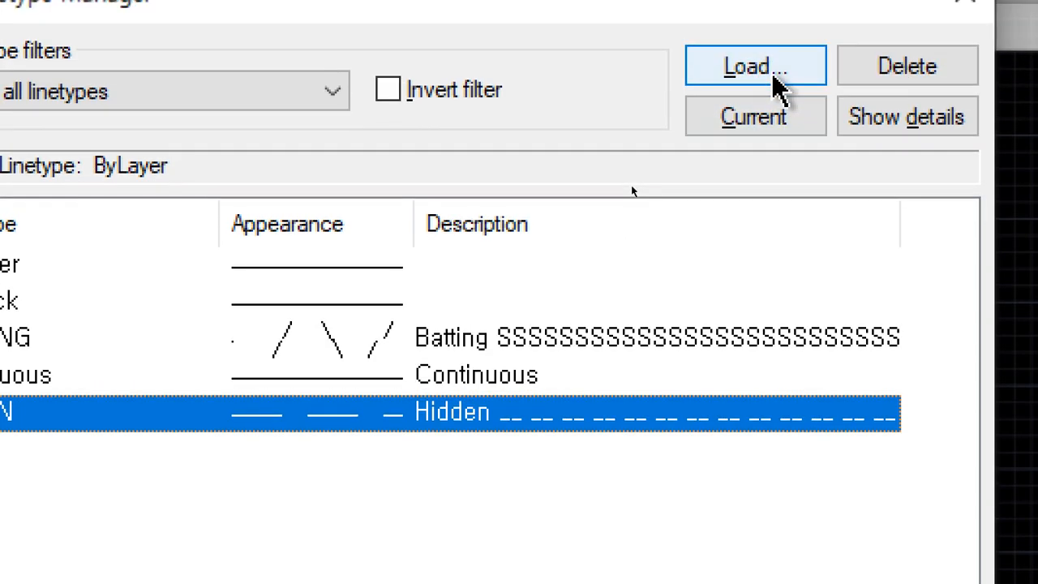
Step: Load the CENTER linetype from acadiso.lin and select it in the Linetype Manager list
left_click(958, 4)
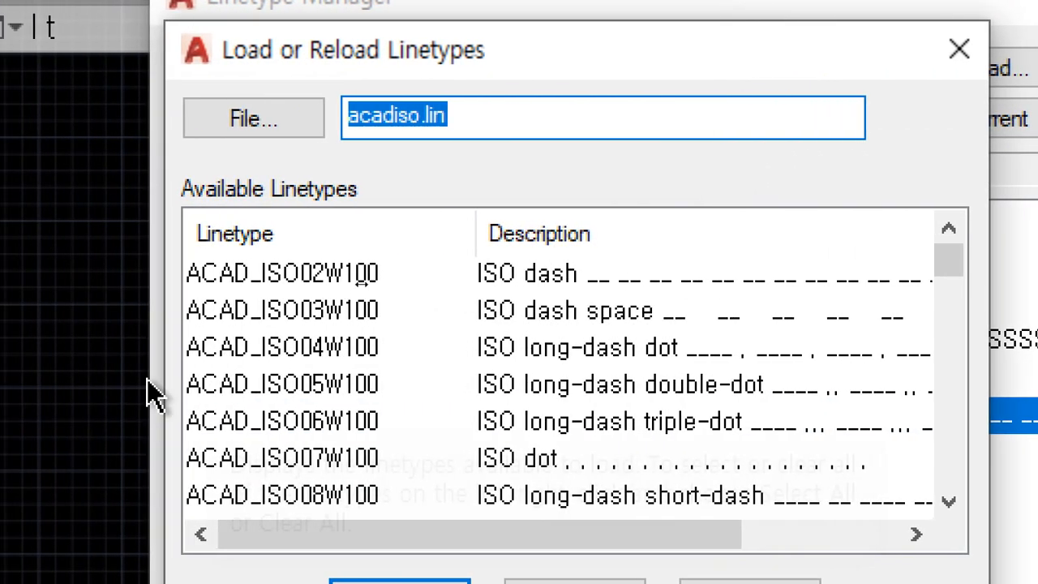
left_click(320, 354)
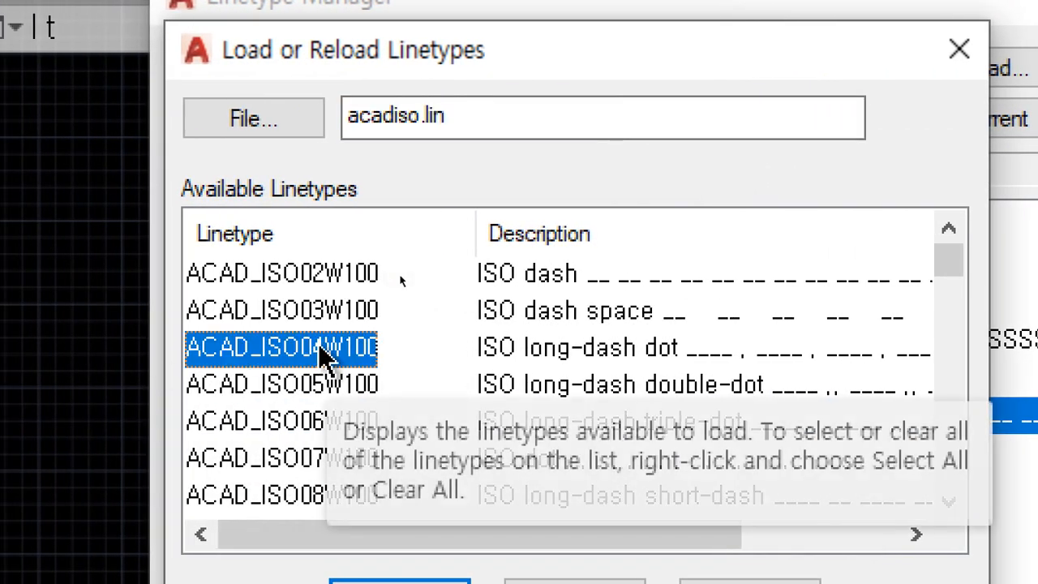
key("c")
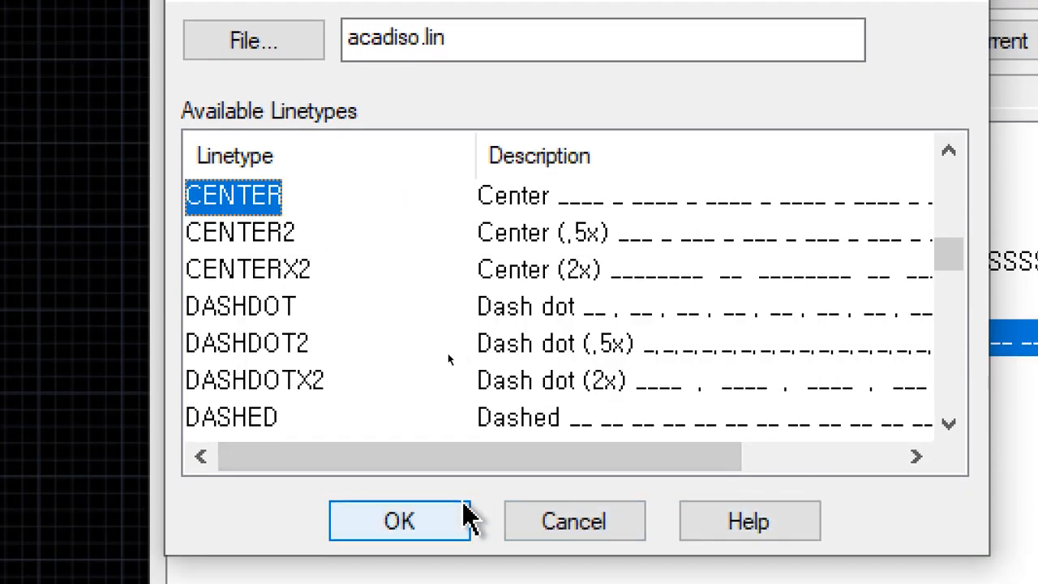
left_click(464, 532)
left_click(252, 304)
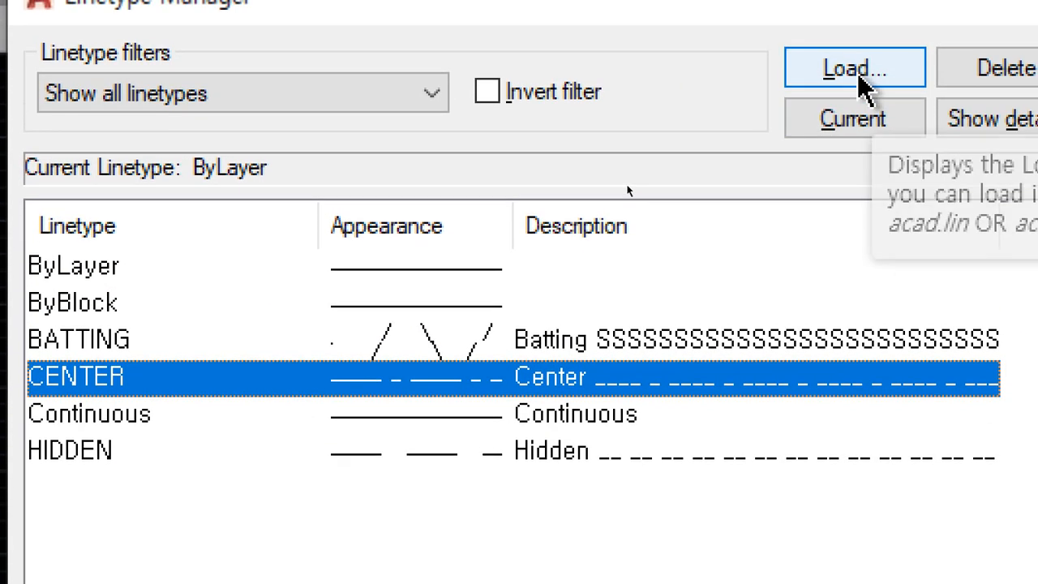
Step: Load the PHANTOM linetype from acadiso.lin into the drawing
left_click(857, 73)
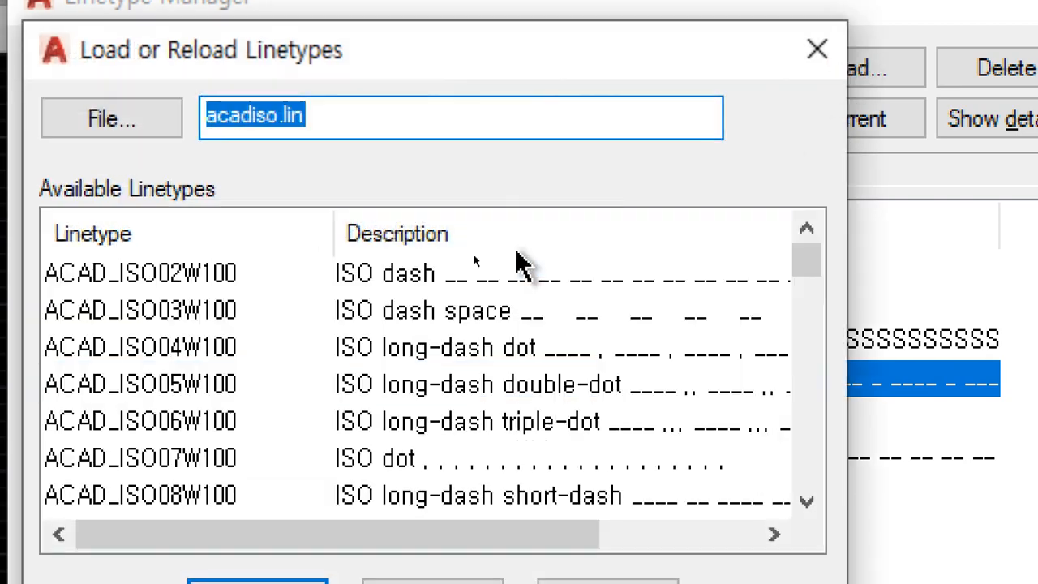
left_click(183, 353)
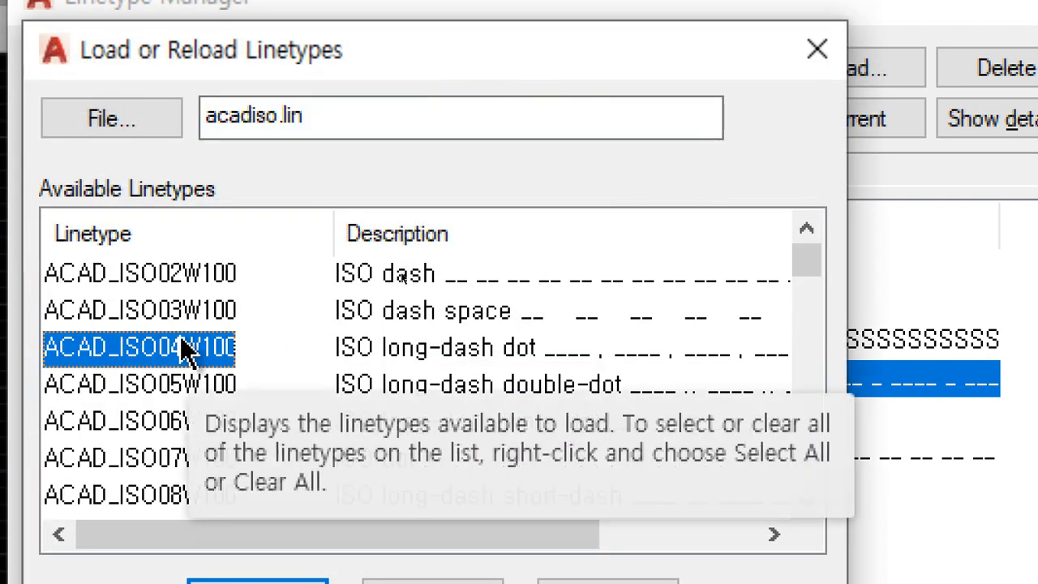
key("p")
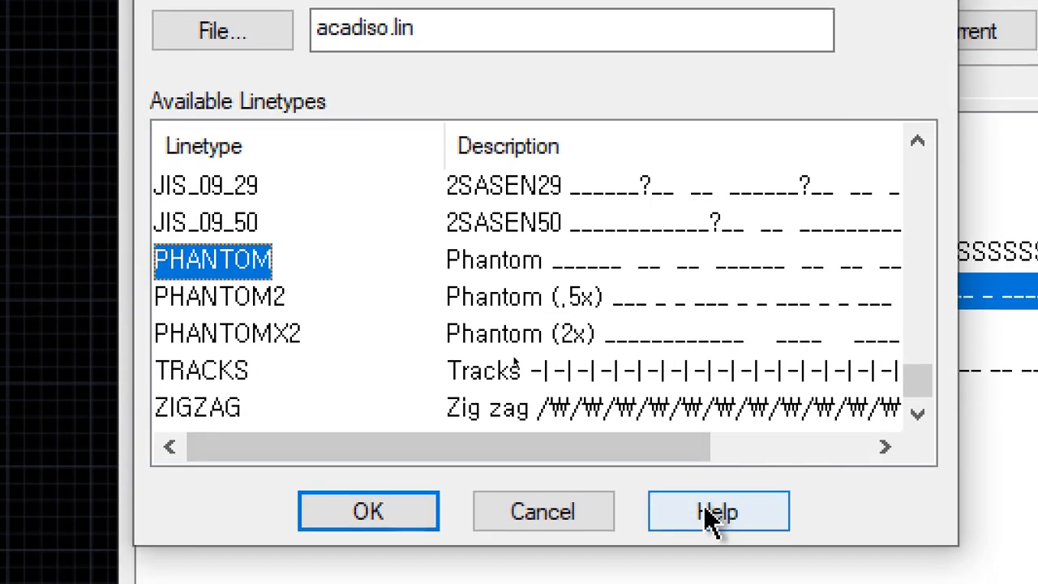
left_click(423, 583)
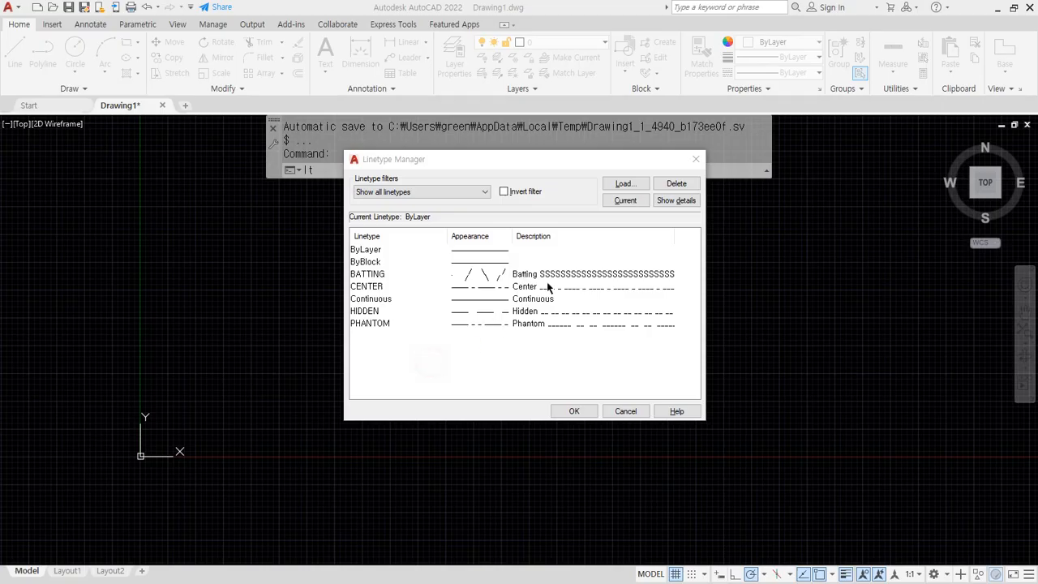
Step: Reopen the list of loadable linetypes and try selecting single entries from ACAD_ISO02W100 to ACAD_ISO05W100 one after another
left_click(614, 188)
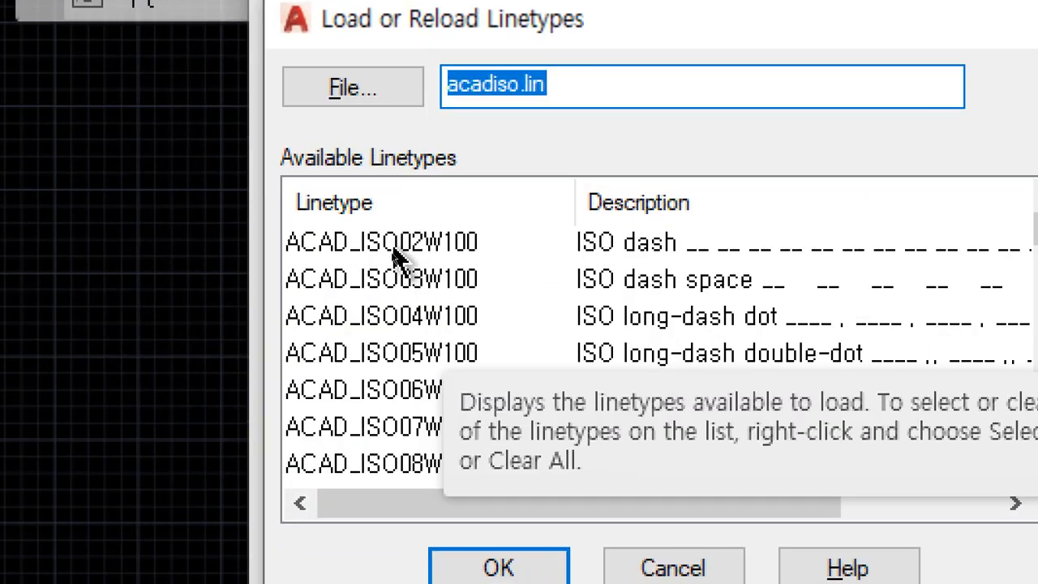
left_click(391, 253)
left_click(378, 314)
left_click(381, 357)
left_click(385, 320)
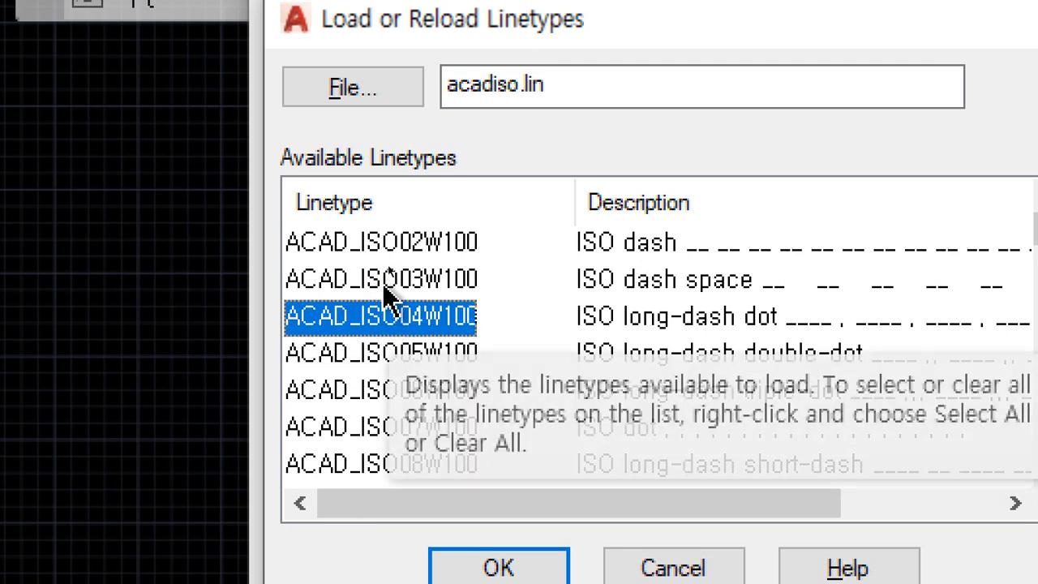
left_click(384, 282)
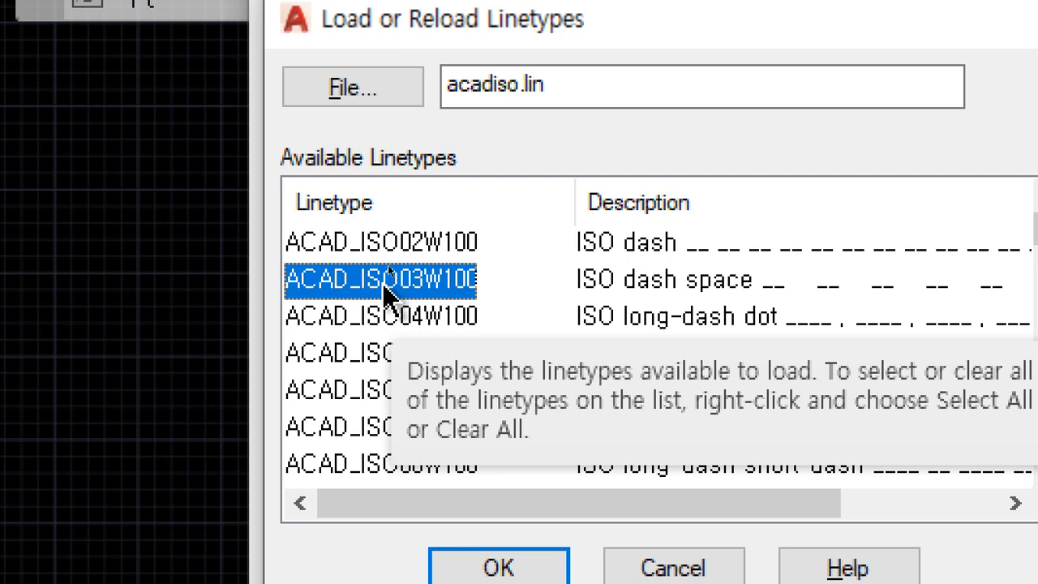
left_click(422, 317)
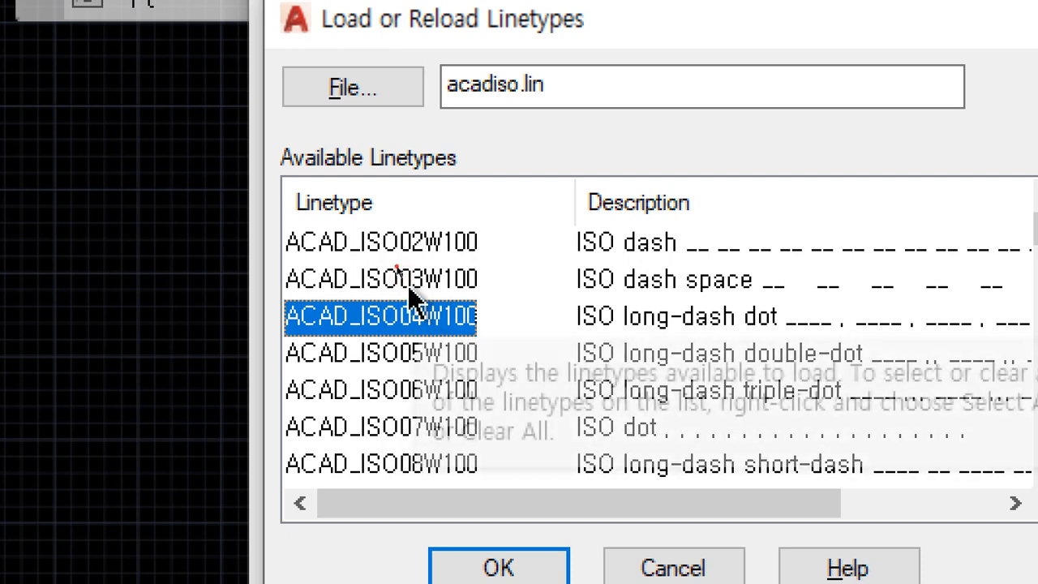
Step: Select the non-adjacent linetypes ACAD_ISO03W100, ACAD_ISO05W100 and ACAD_ISO07W100 together, and deselect them one by one
left_click(412, 281)
left_click(469, 356, "ctrl")
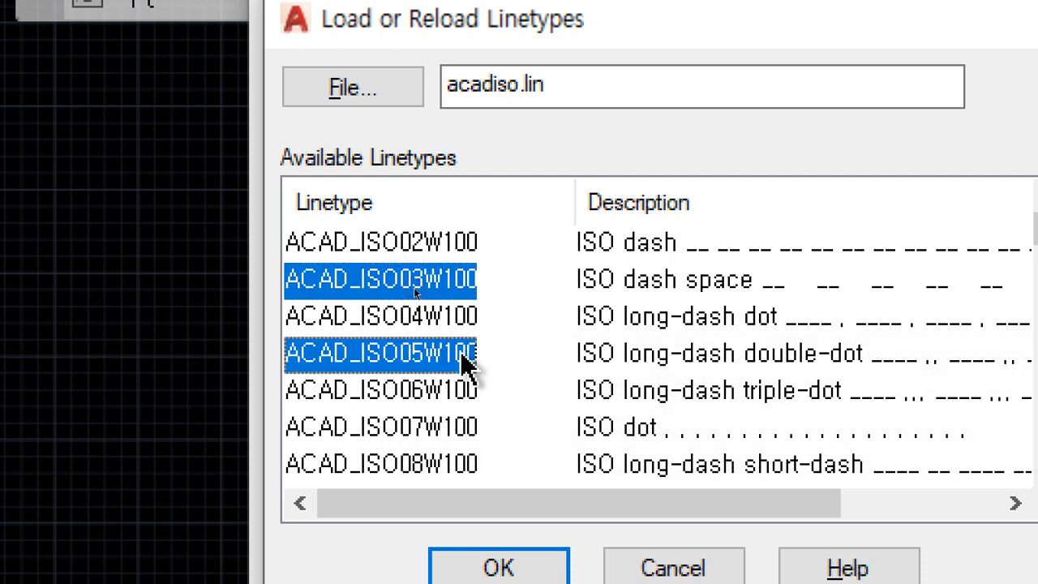
left_click(467, 429, "ctrl")
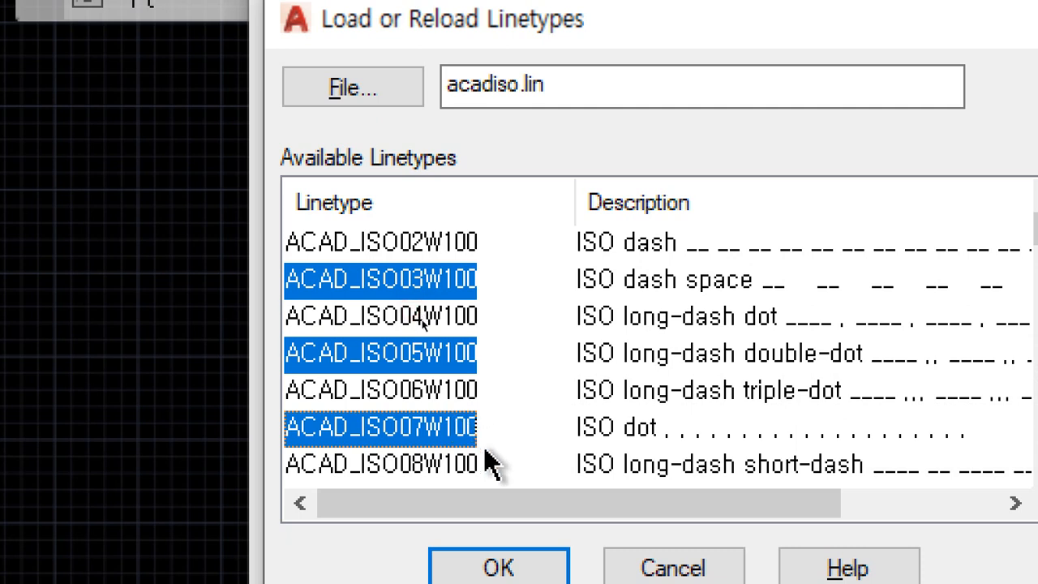
left_click(458, 428, "ctrl")
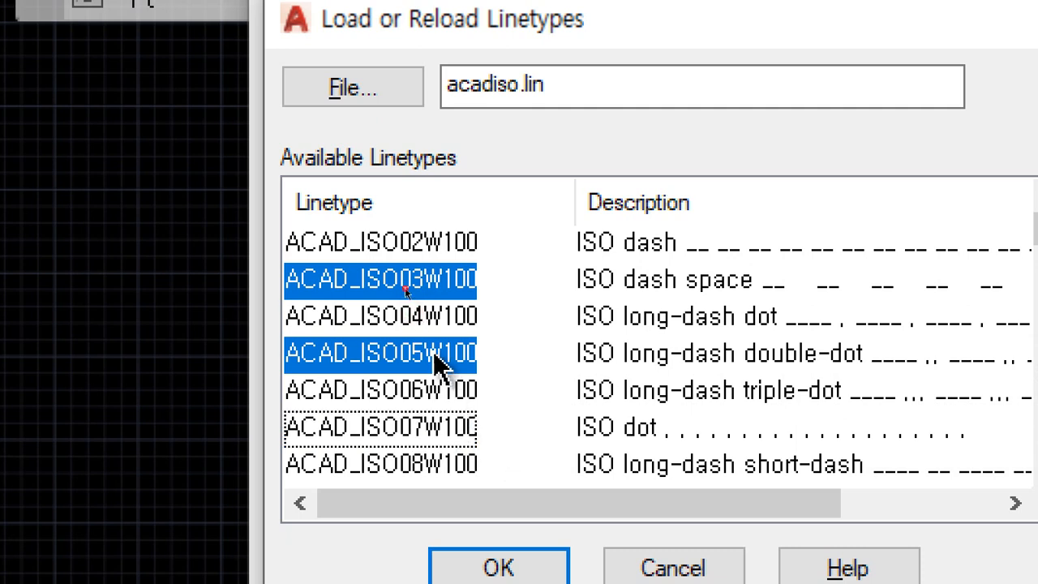
left_click(436, 358, "ctrl")
left_click(415, 288, "ctrl")
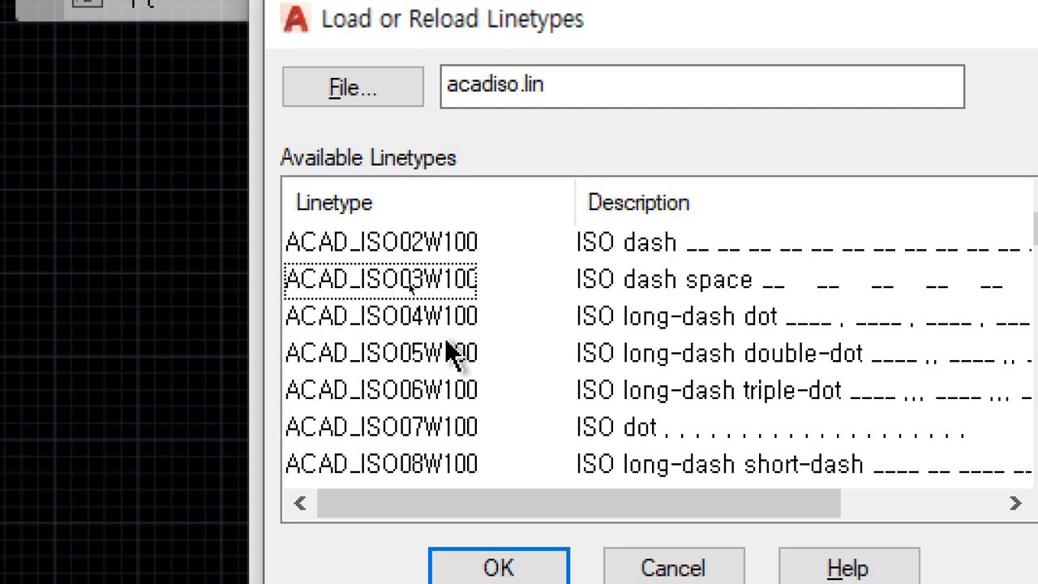
Step: Build a multiple selection of ACAD_ISO03W100, ACAD_ISO04W100, ACAD_ISO06W100 and ACAD_ISO08W100, and remove each from the selection again
left_click(411, 275)
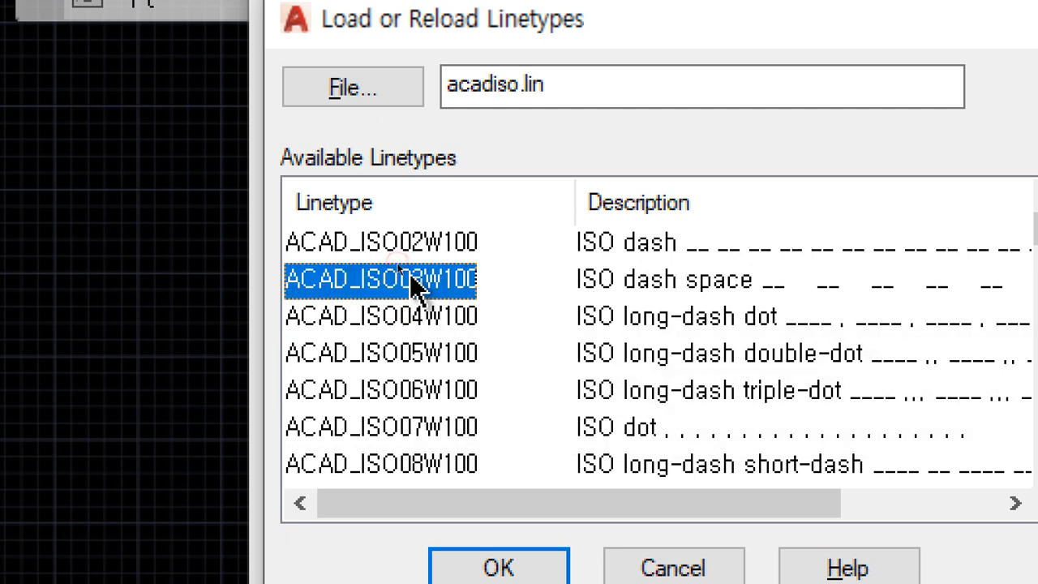
left_click(416, 327, "ctrl")
left_click(412, 391, "ctrl")
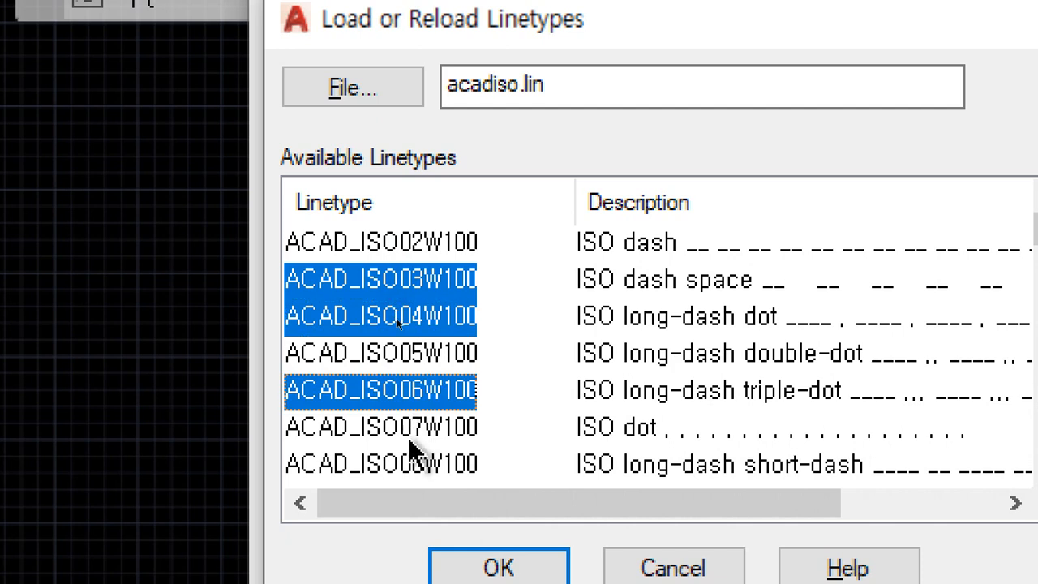
left_click(416, 465, "ctrl")
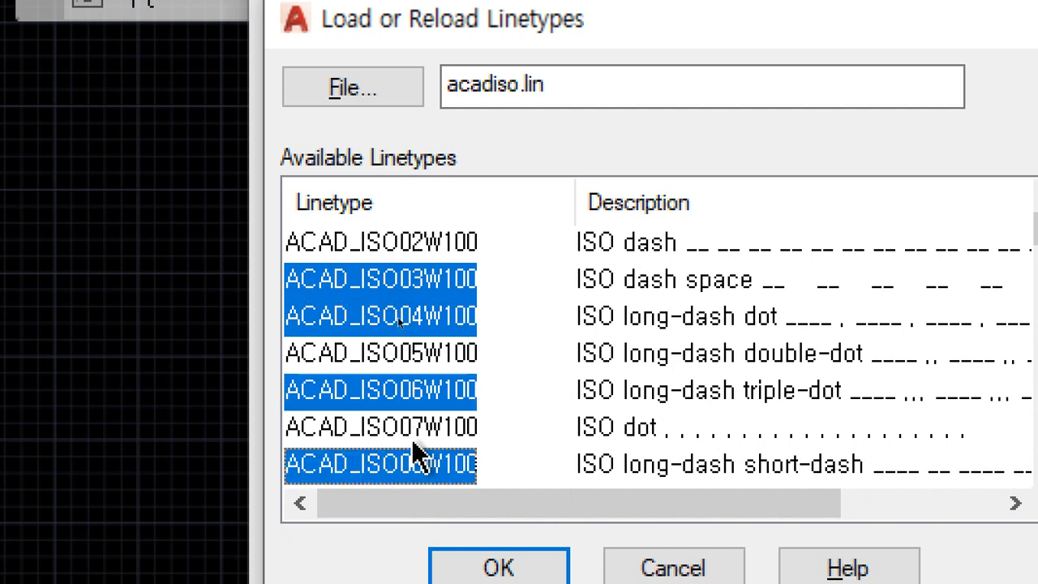
left_click(456, 468, "ctrl")
left_click(456, 406, "ctrl")
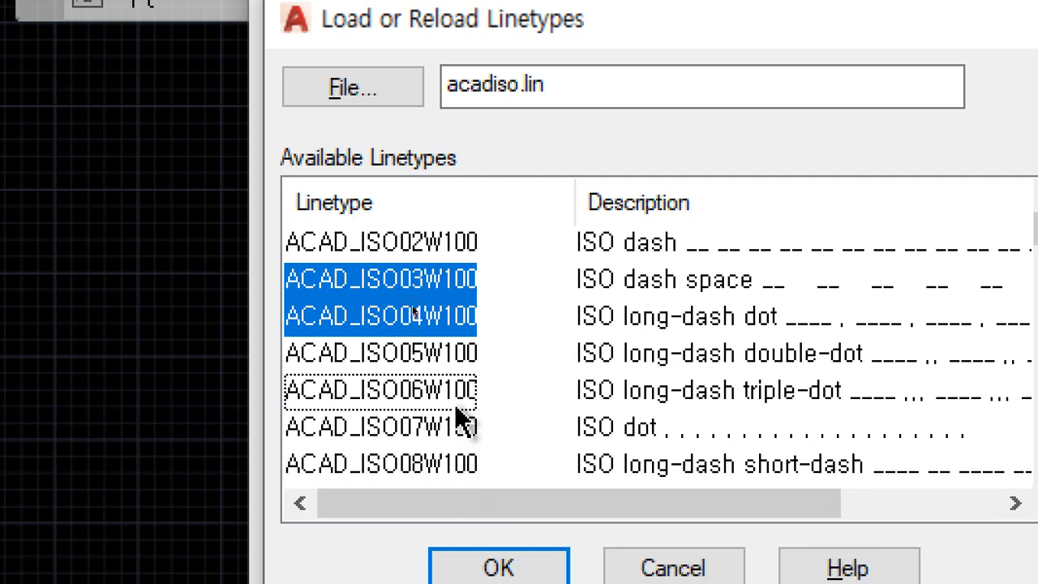
left_click(422, 320, "ctrl")
left_click(420, 293, "ctrl")
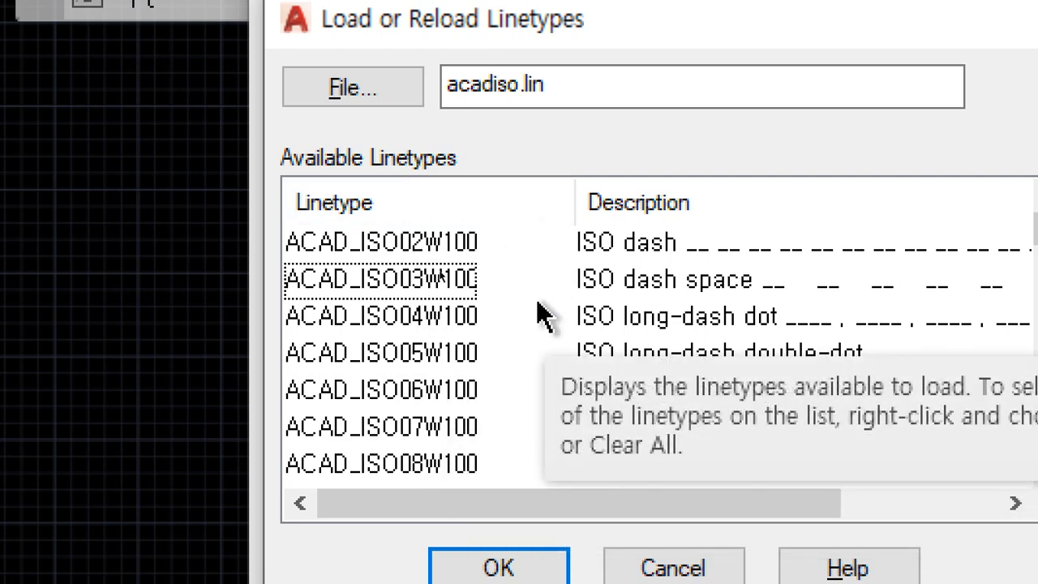
Step: Select the continuous range from ACAD_ISO03W100 to ACAD_ISO08W100, and replace it with the single entry ACAD_ISO02W100
left_click(458, 280)
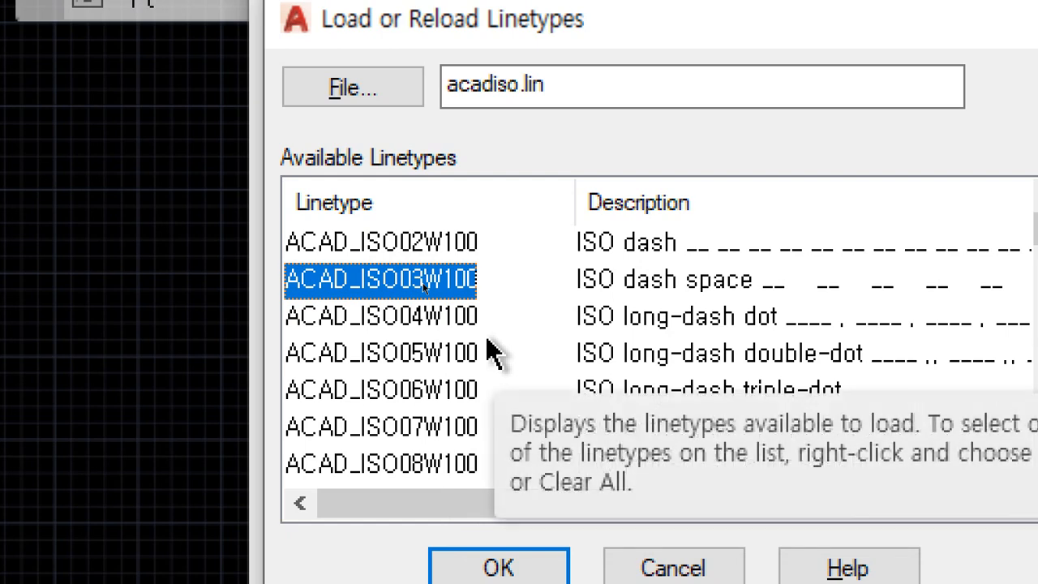
left_click(442, 464, "shift")
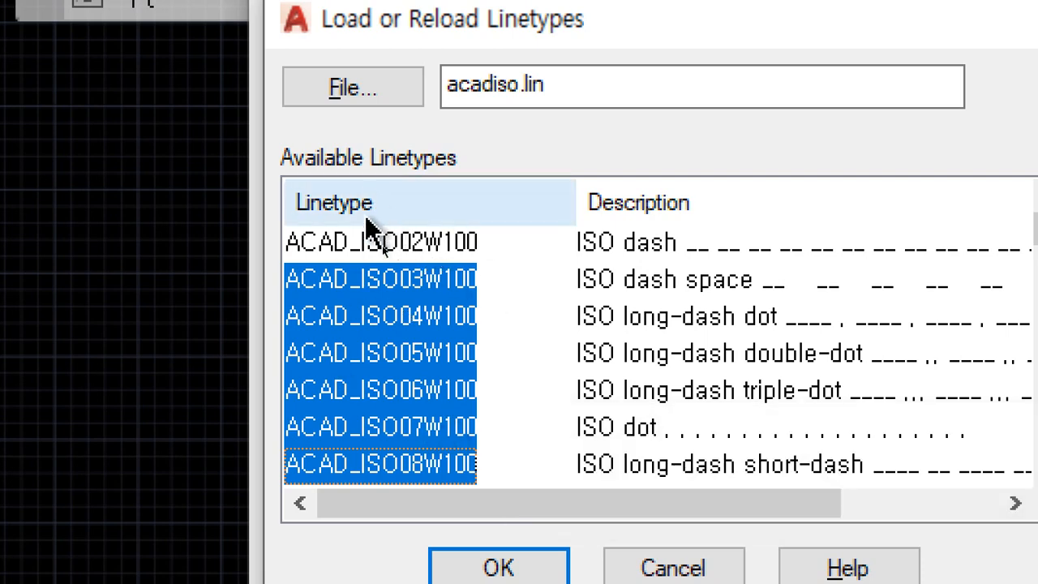
left_click(375, 247)
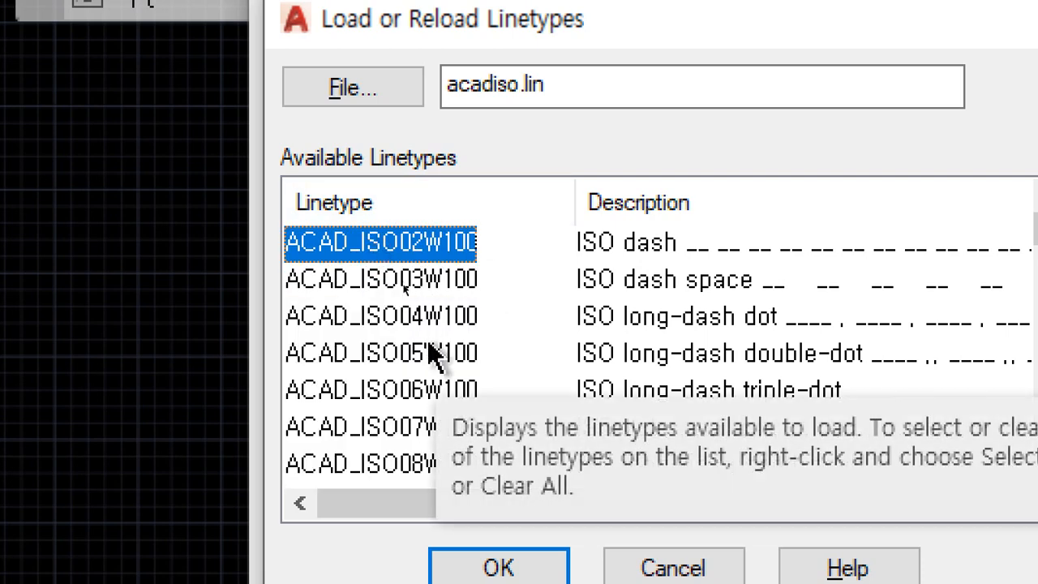
left_click(447, 282)
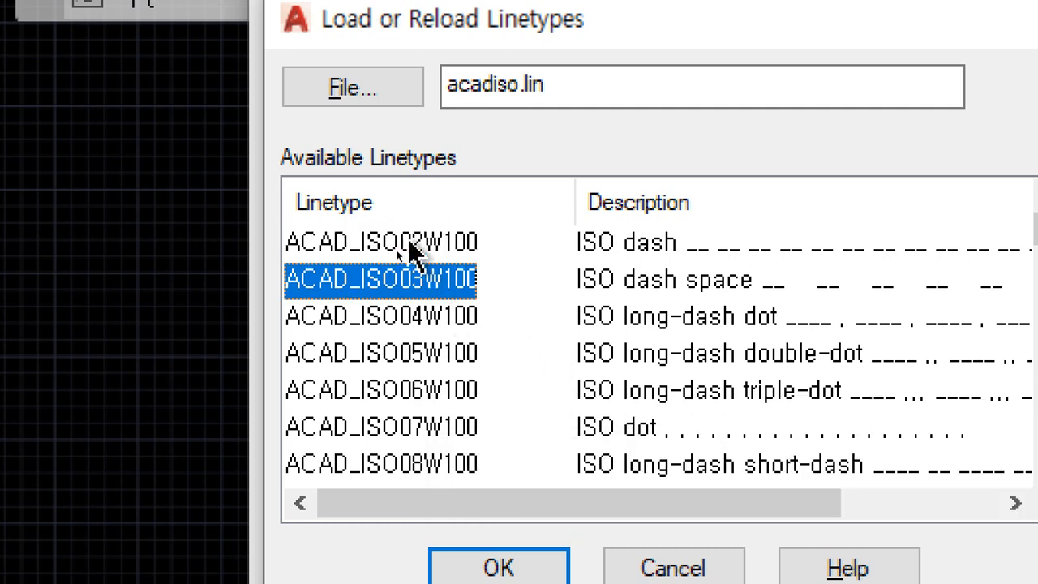
left_click(412, 245)
Step: Find BATTING, CENTER and PHANTOM by their initial letters, try a few neighbouring entries, and return to the first linetype in the list
key("b")
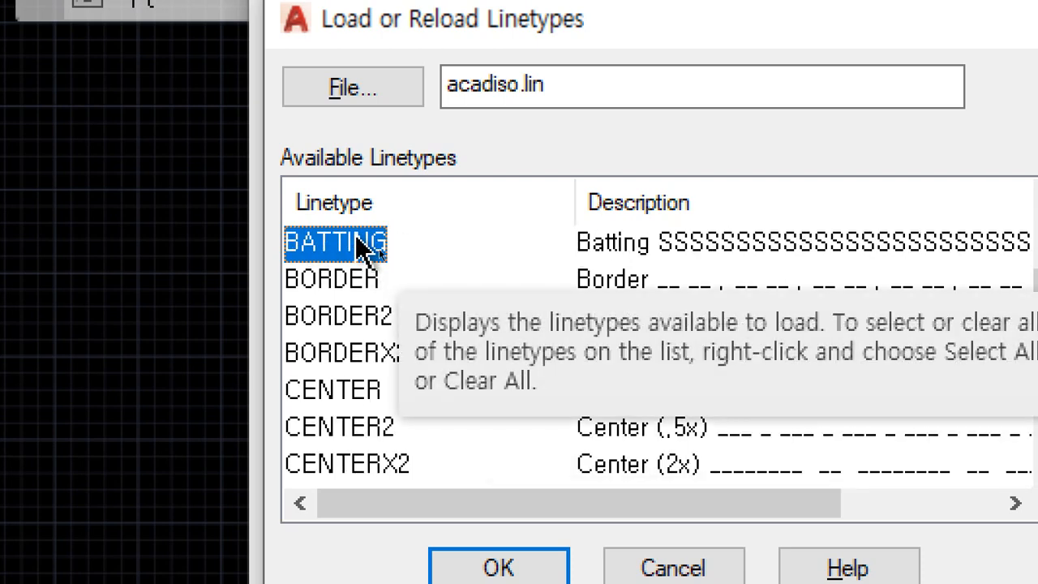
key("c")
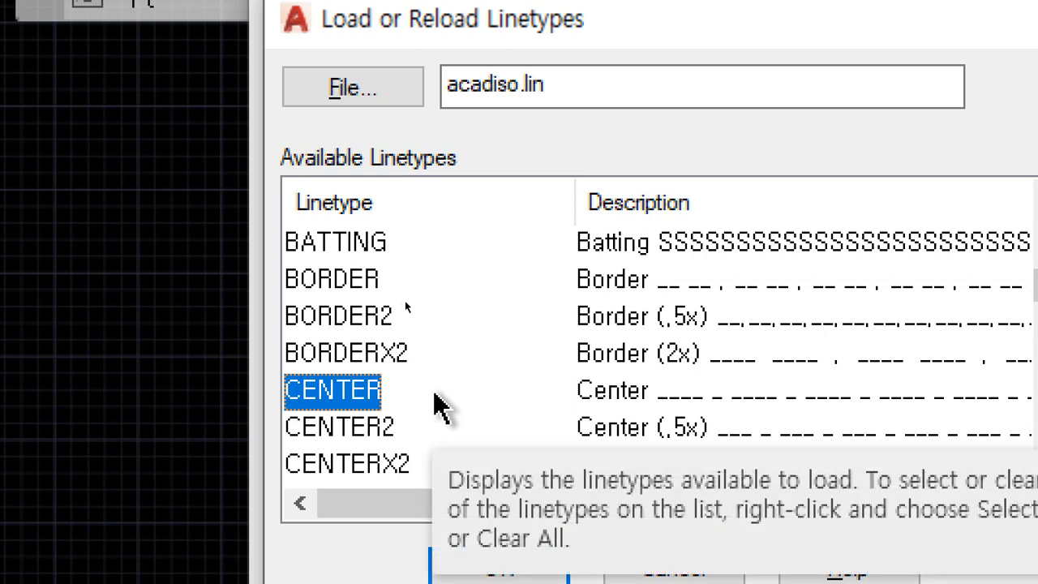
key("p")
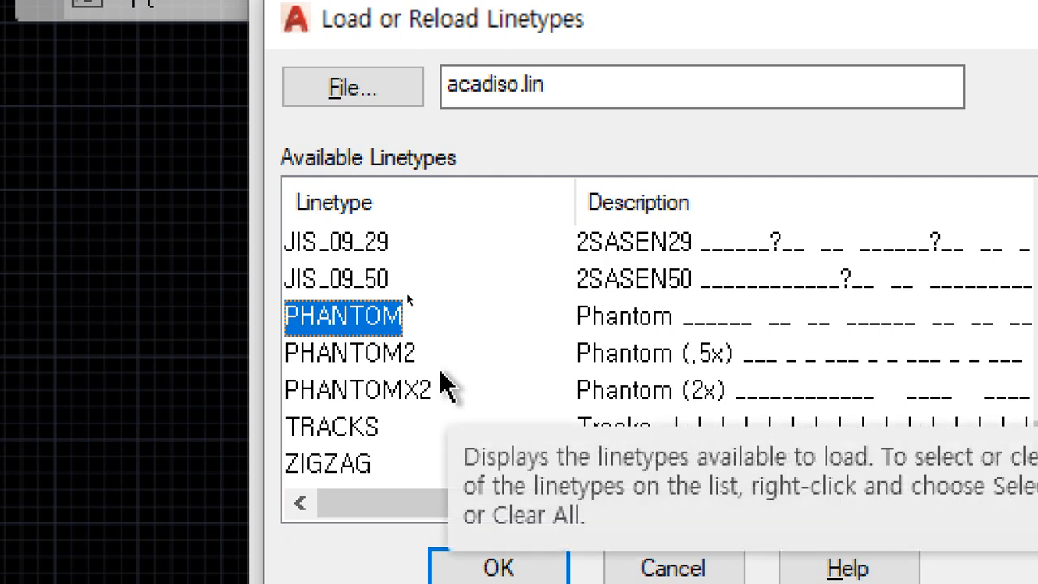
left_click(378, 250)
left_click(369, 332)
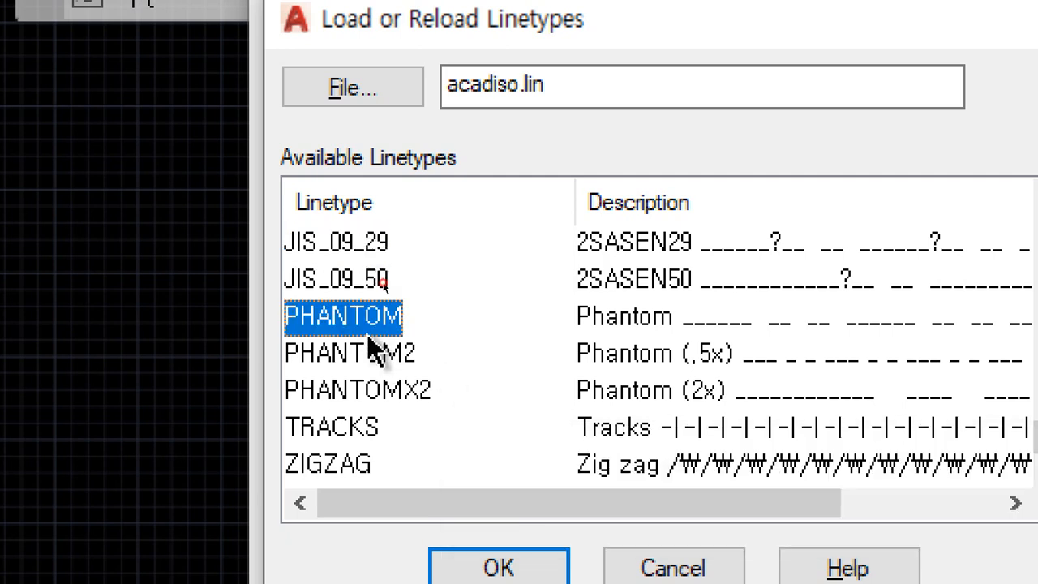
left_click(369, 387)
left_click(350, 422)
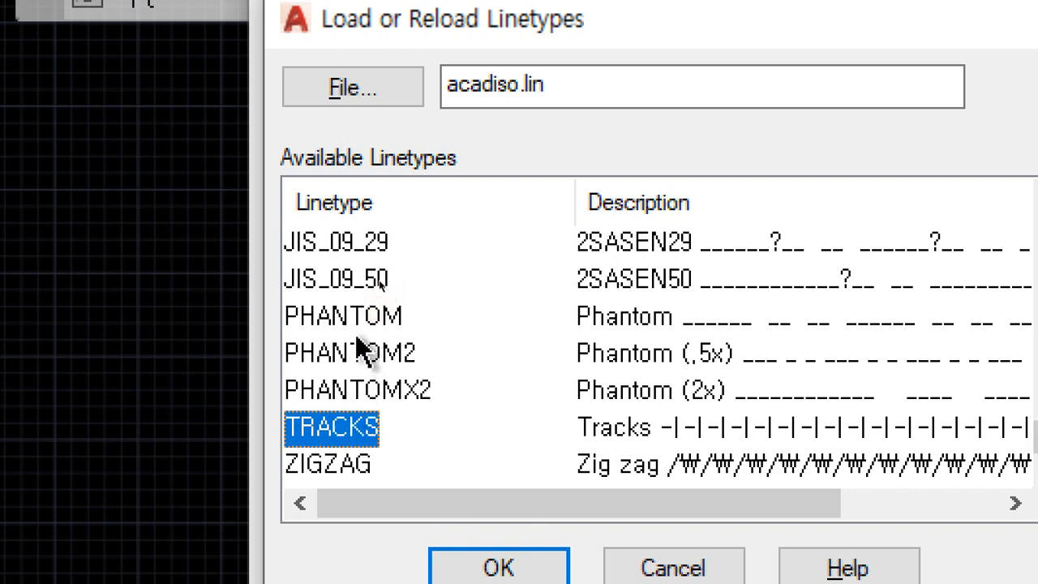
left_click(334, 280)
key("Home")
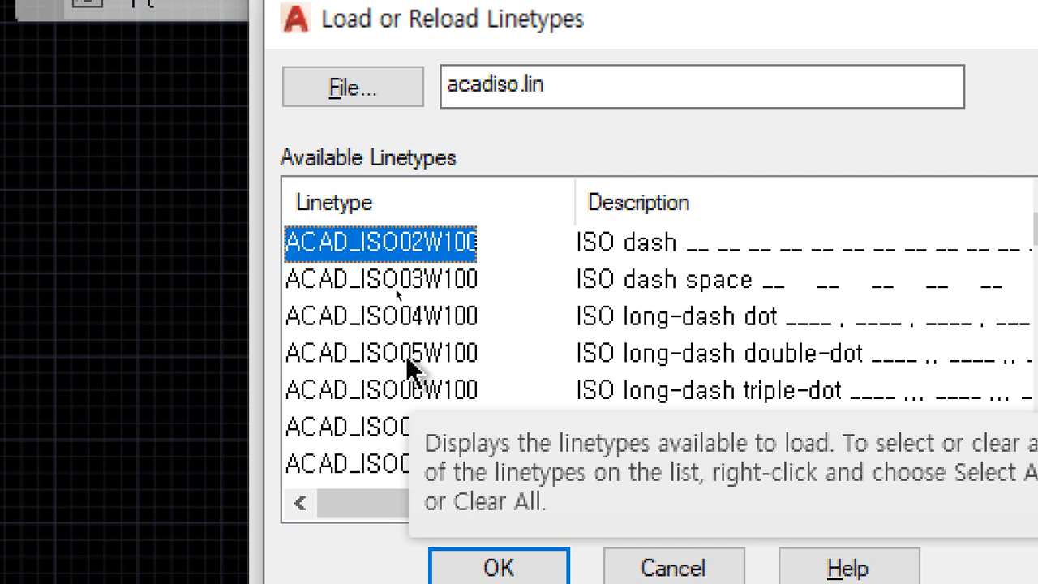
Step: Load the BATTING linetype from acadiso.lin and set CENTER as the current linetype in the Linetype Manager
key("b")
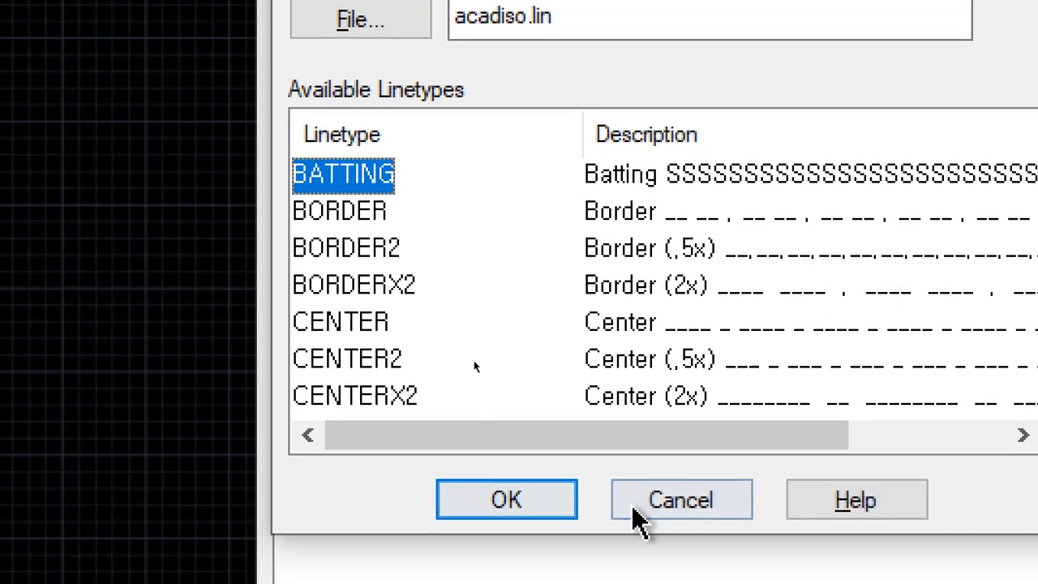
left_click(657, 579)
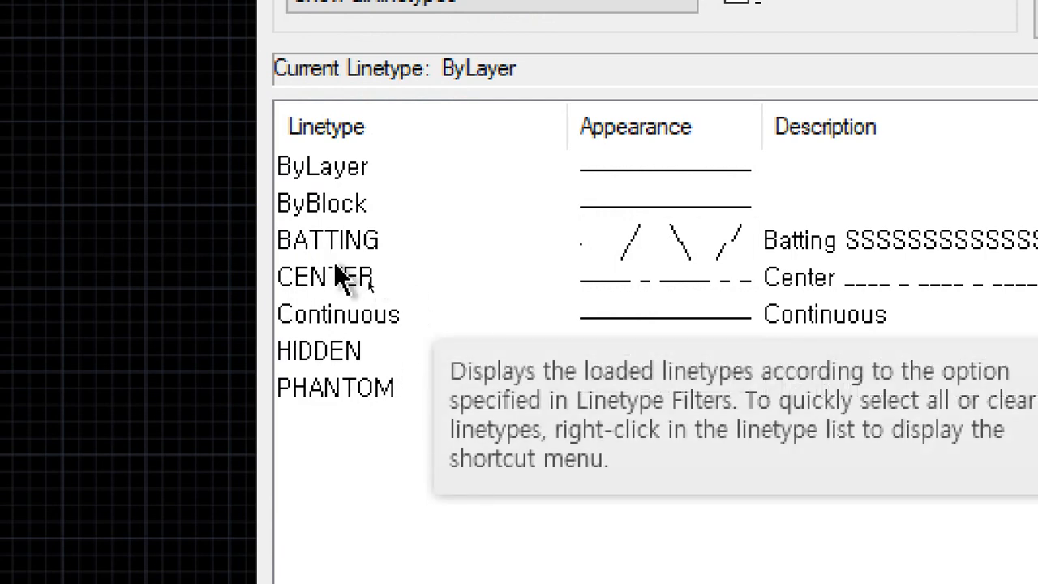
left_click(320, 277)
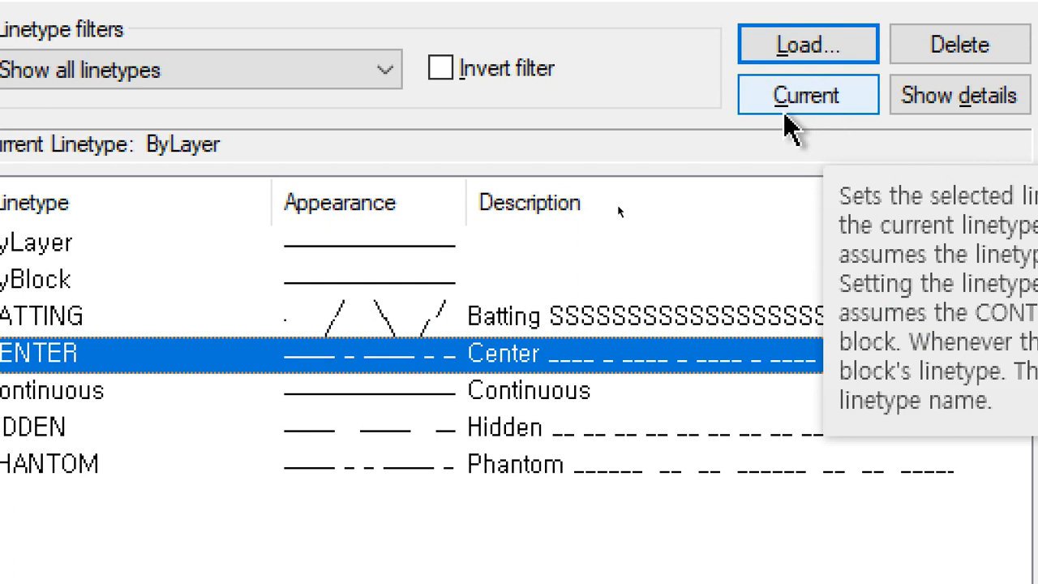
left_click(783, 109)
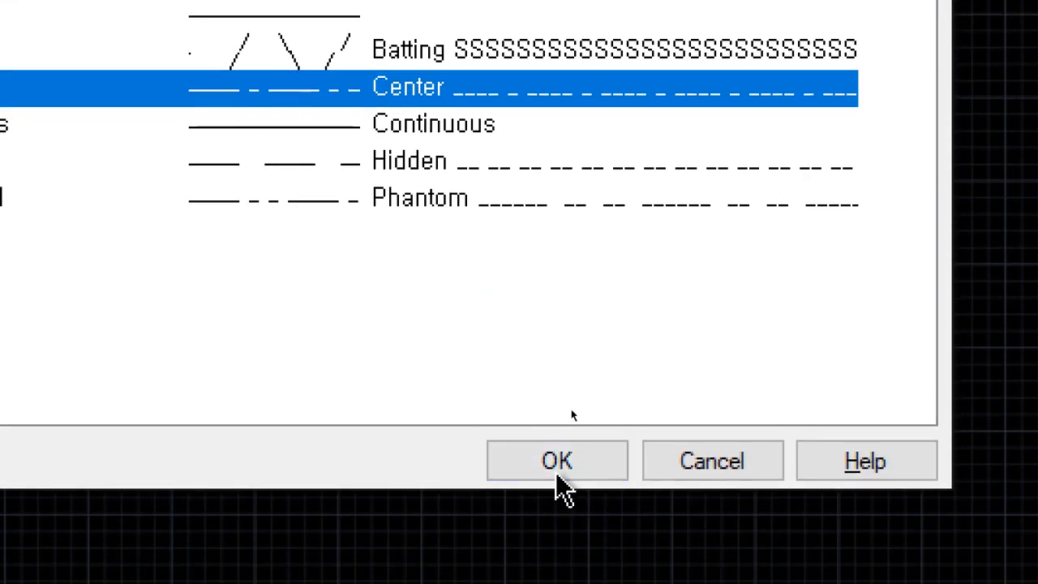
left_click(556, 459)
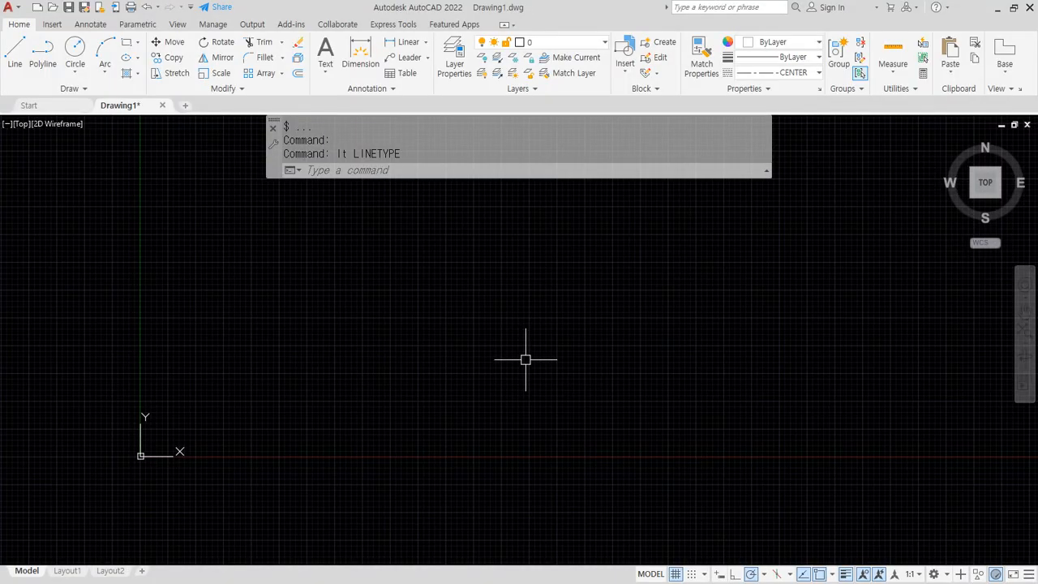
Step: Zoom to the whole drawing area and draw a long horizontal line with the CENTER linetype
type("z")
key("Return")
type("a")
key("Return")
type("l")
key("Return")
left_click(329, 356)
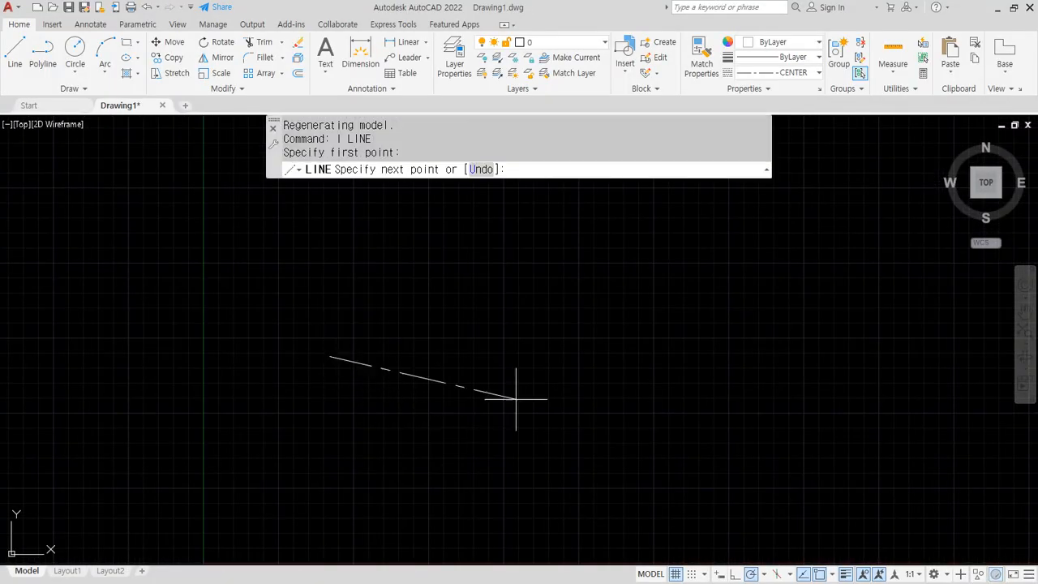
left_click(731, 355)
key("Return")
scroll(510, 392, "up", 2)
middle_click_drag(552, 395, 519, 378)
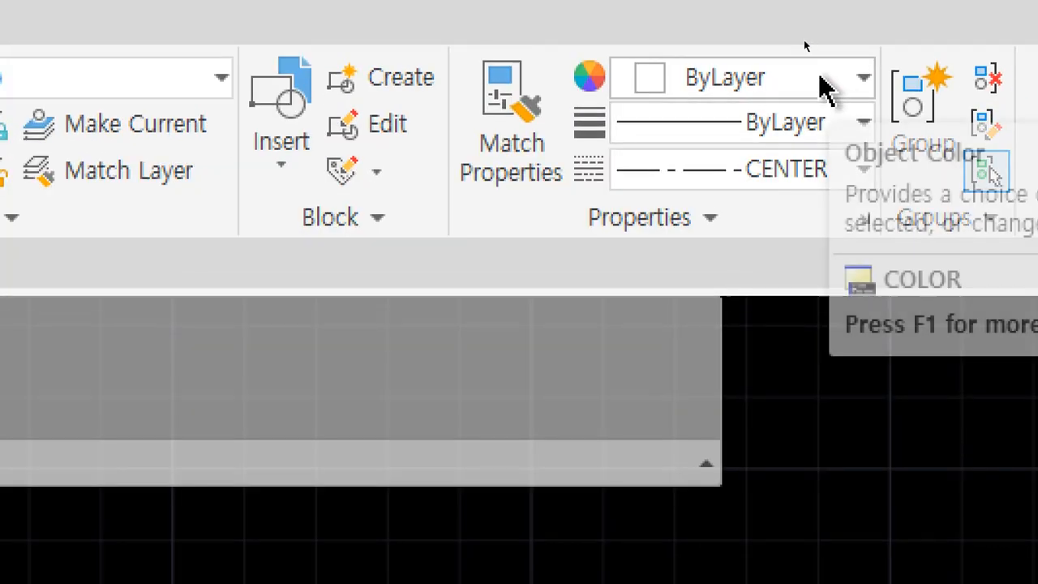
Step: Set BATTING as the current linetype and draw a horizontal line of similar length just below the center line
left_click(820, 77)
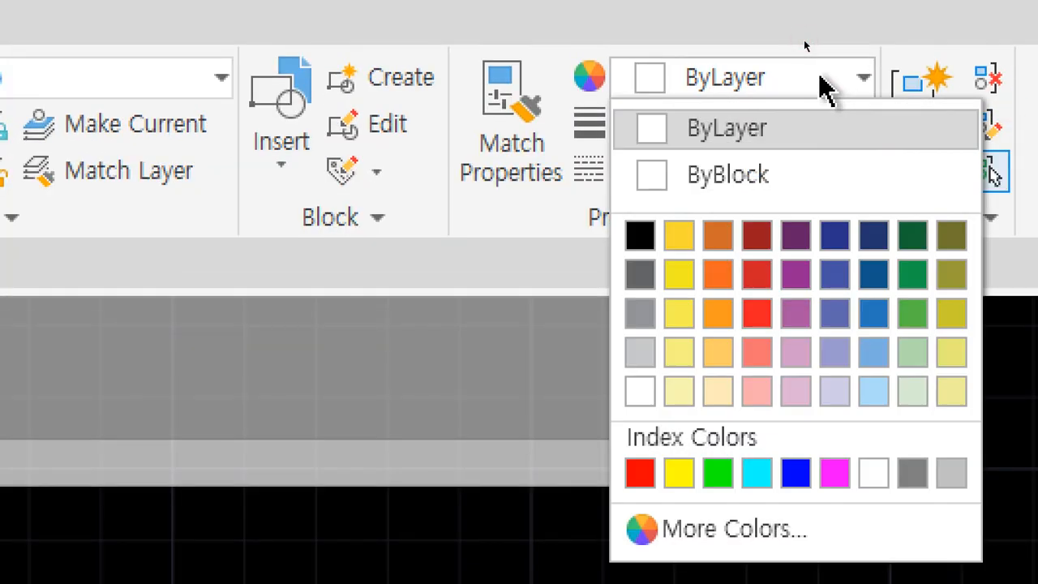
left_click(822, 86)
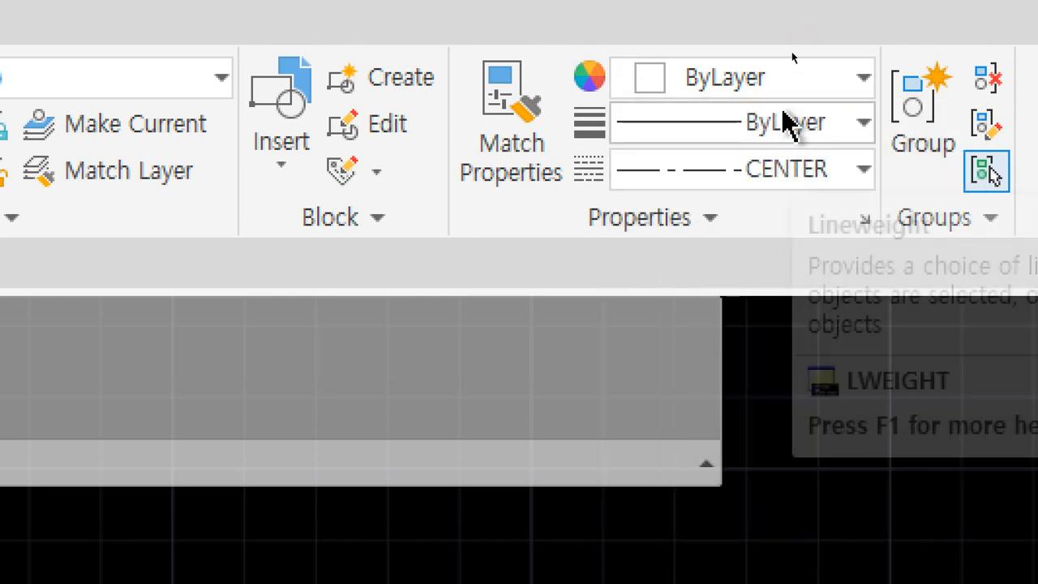
left_click(793, 177)
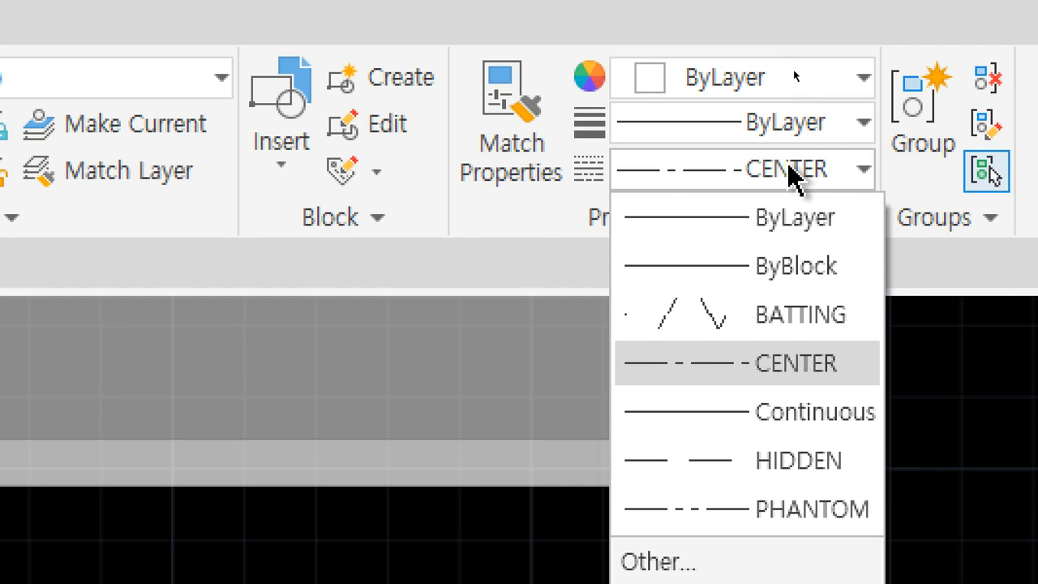
left_click(774, 318)
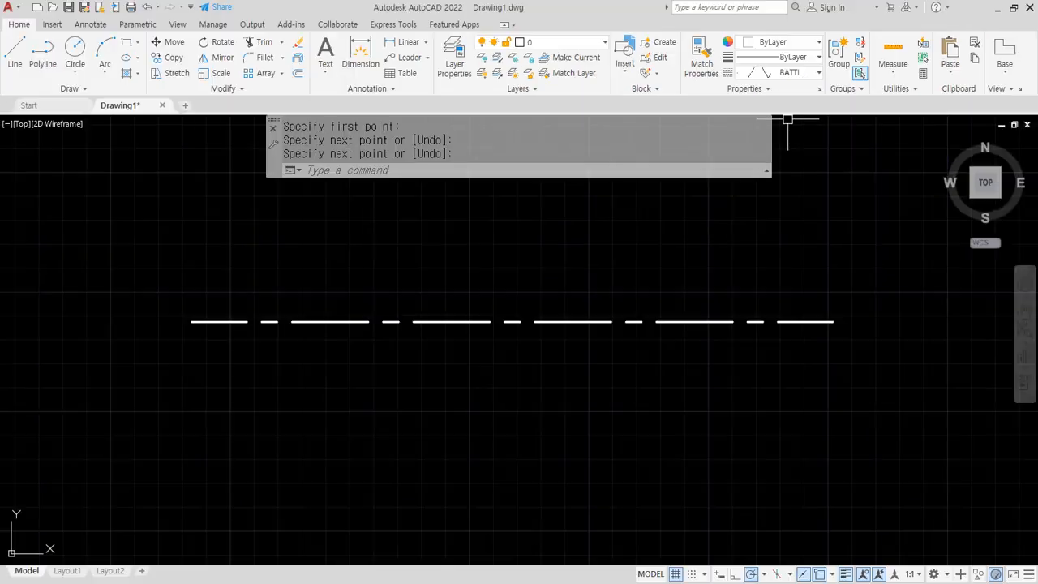
type("l")
key("Return")
left_click(194, 390)
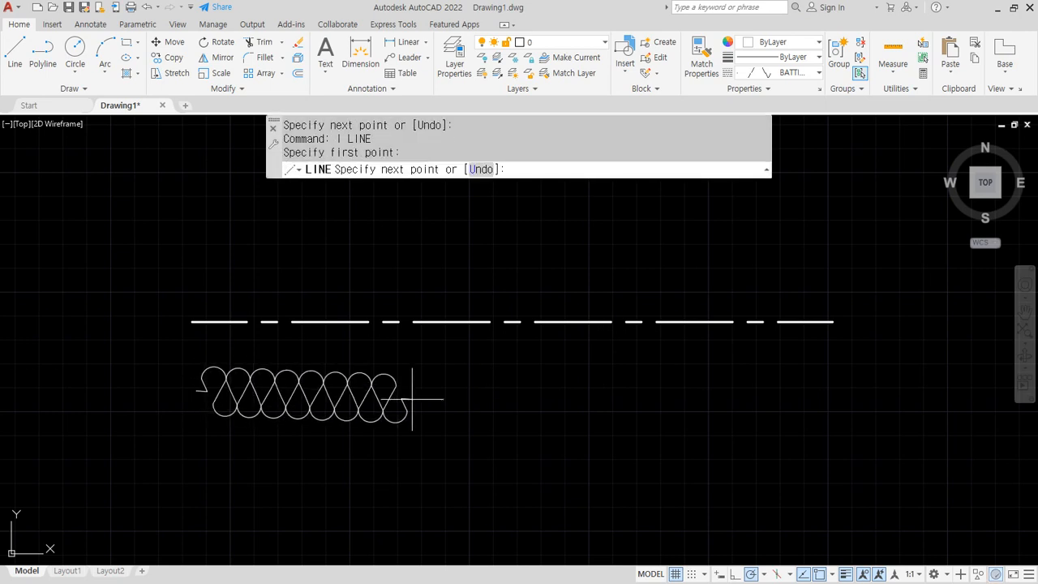
left_click(831, 390)
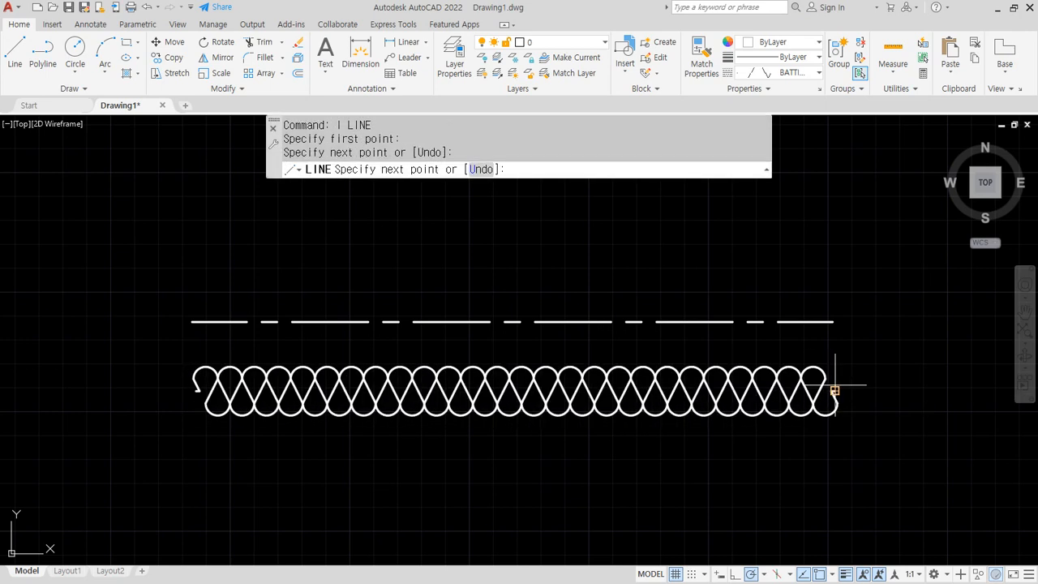
key("Escape")
Step: Set HIDDEN as the current linetype and draw a horizontal line of similar length below the batting line
left_click(788, 73)
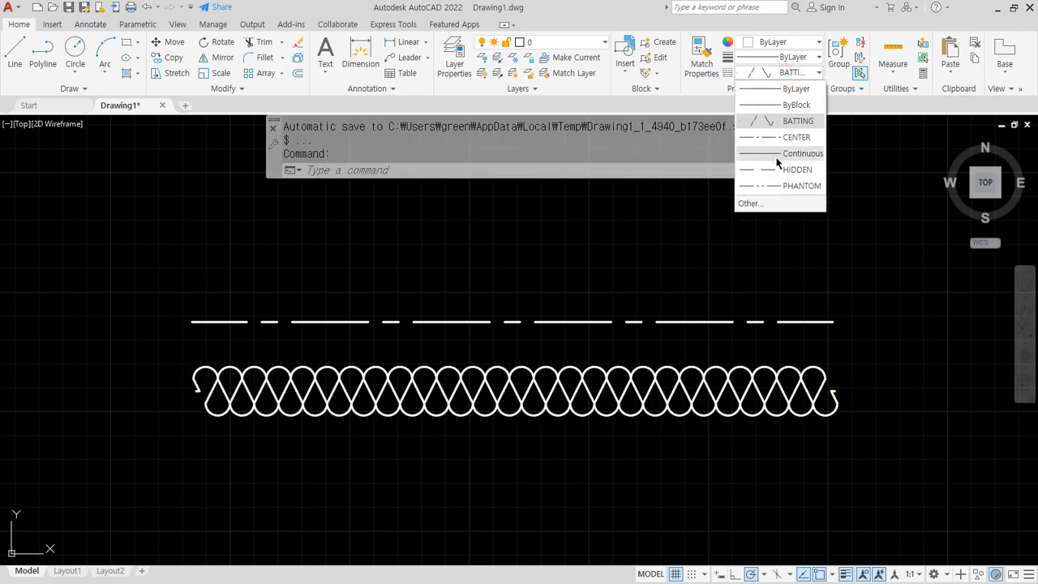
left_click(777, 173)
type("l")
key("Return")
left_click(193, 474)
left_click(843, 474)
key("Escape")
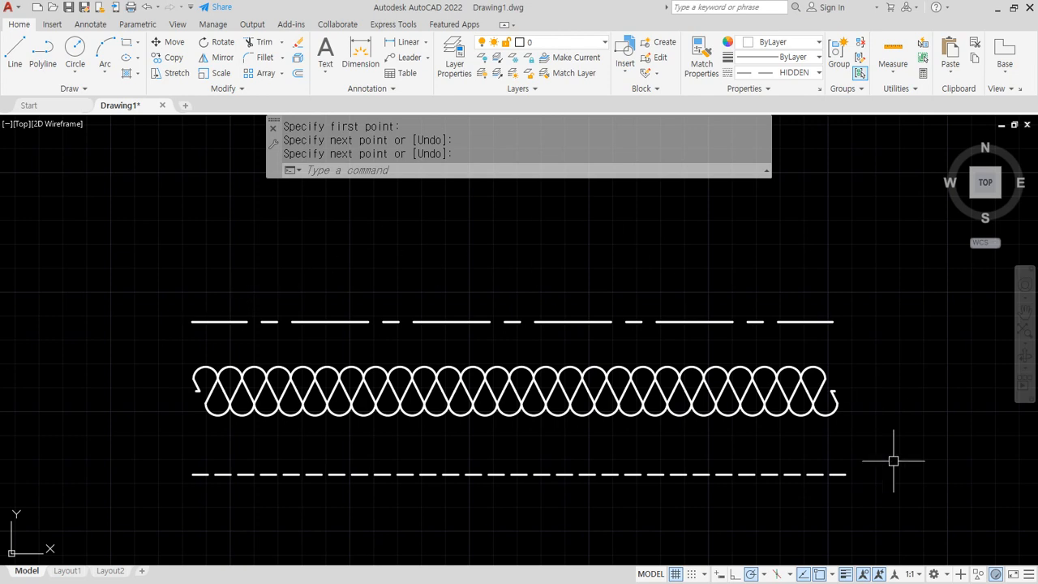
Step: Switch to the Notepad notes and insert blank lines between the 이점쇄선 entry and the LTScale heading
key("alt+Tab")
scroll(363, 283, "down", 2)
left_click(346, 402)
key("Return")
key("Return")
key("Return")
key("Return")
key("Return")
key("Return")
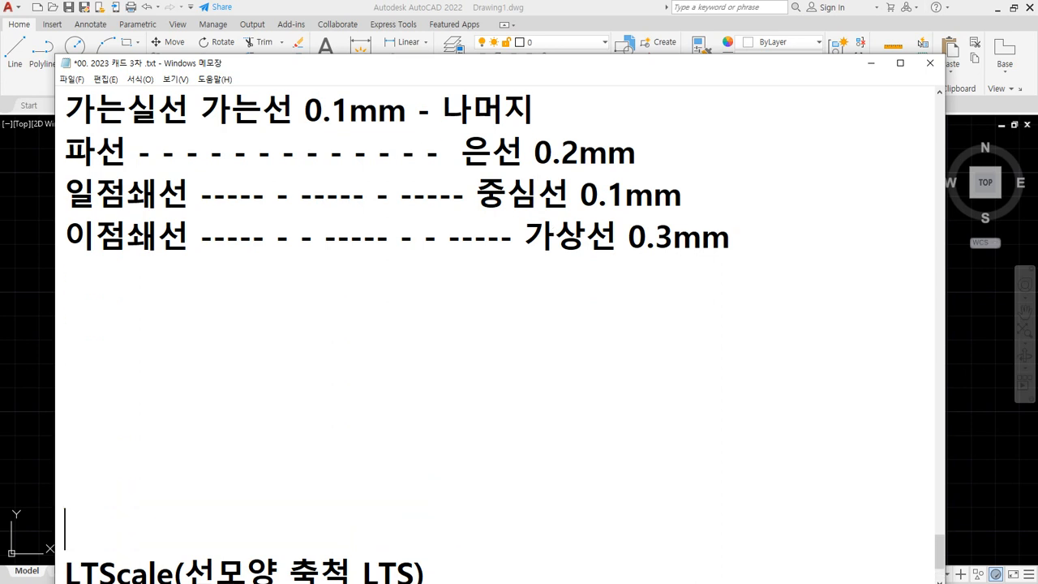
Step: Add the heading 기계 to the notes, leaving a blank line below the 이점쇄선 entry
scroll(537, 244, "down", 1)
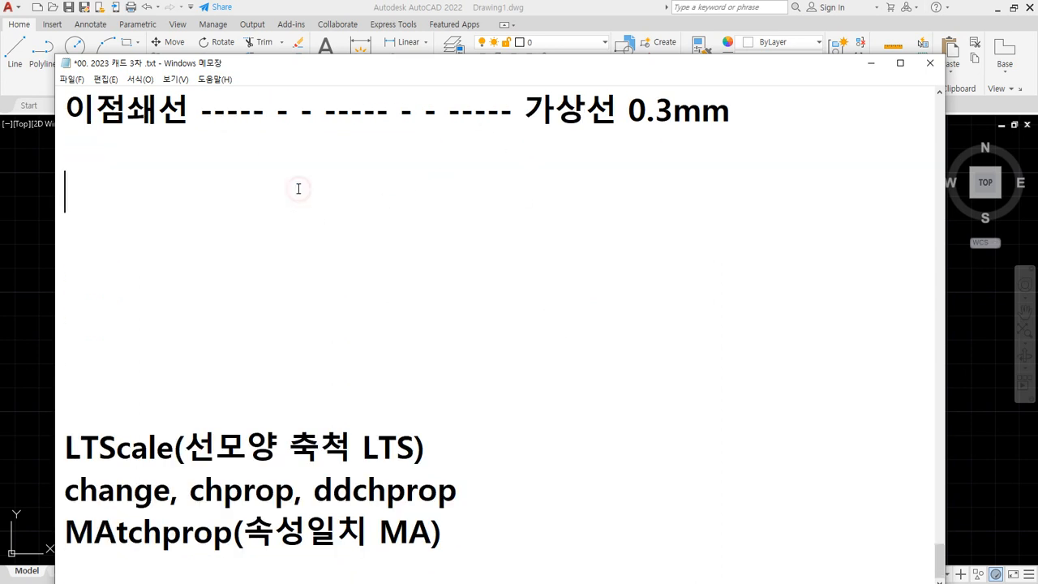
type("r")
key("BackSpace")
type("기계")
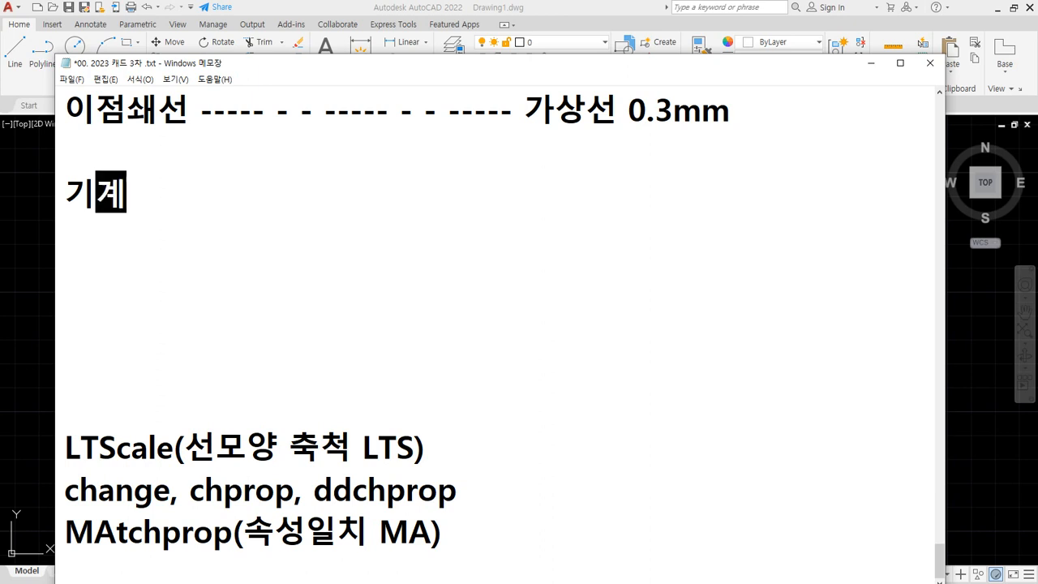
key("Return")
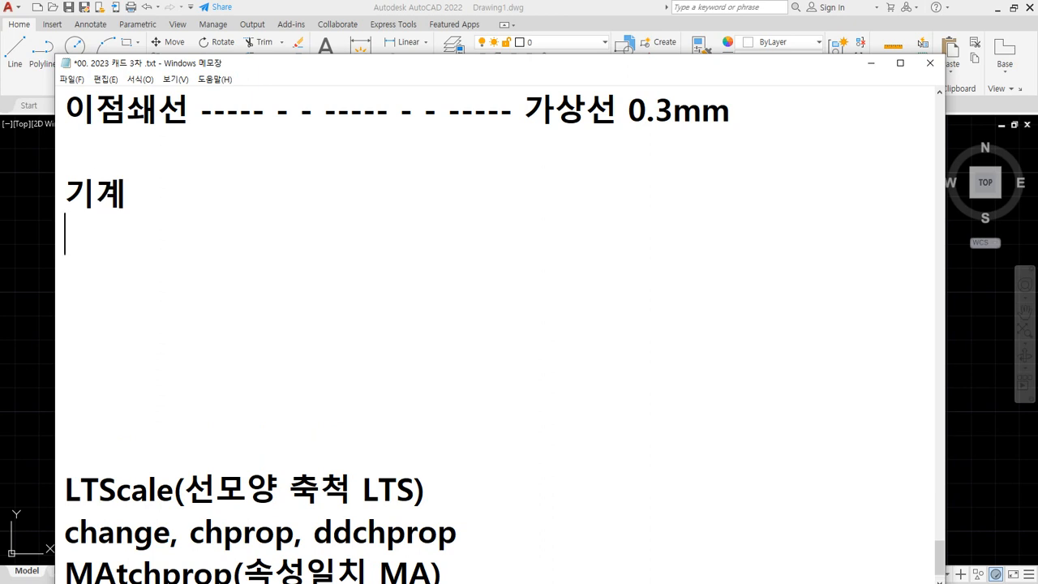
Step: Write the entry 중심선 Red under the 기계 heading and start a new line
type("중심선")
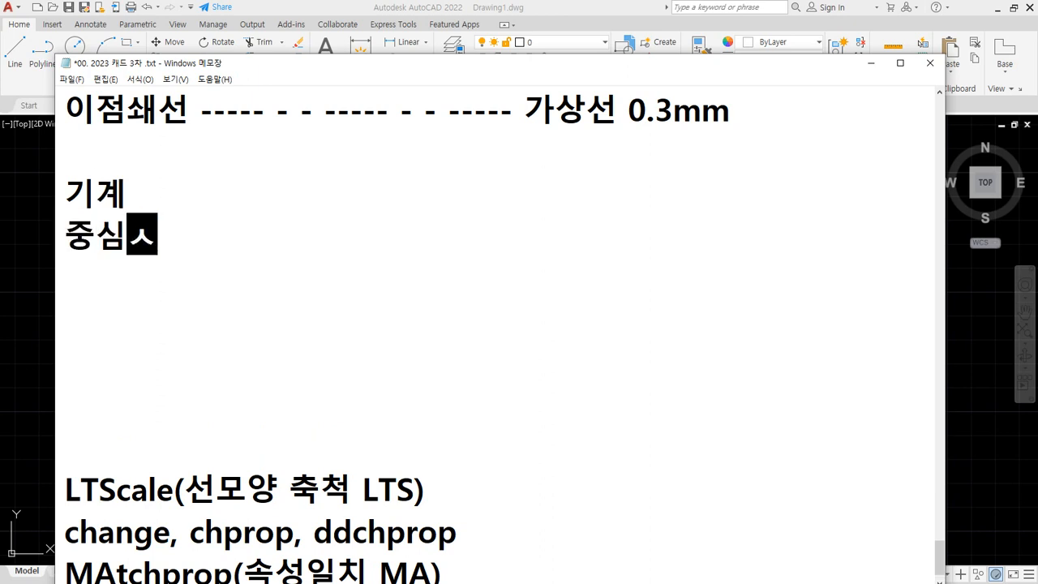
type(" Red")
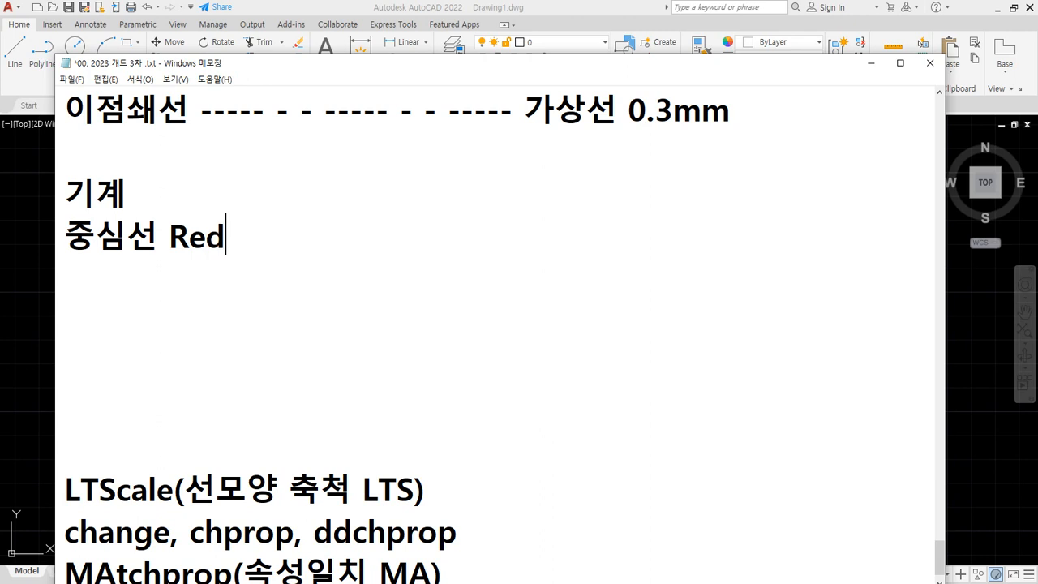
type(", C")
key("BackSpace")
key("BackSpace")
key("BackSpace")
key("Return")
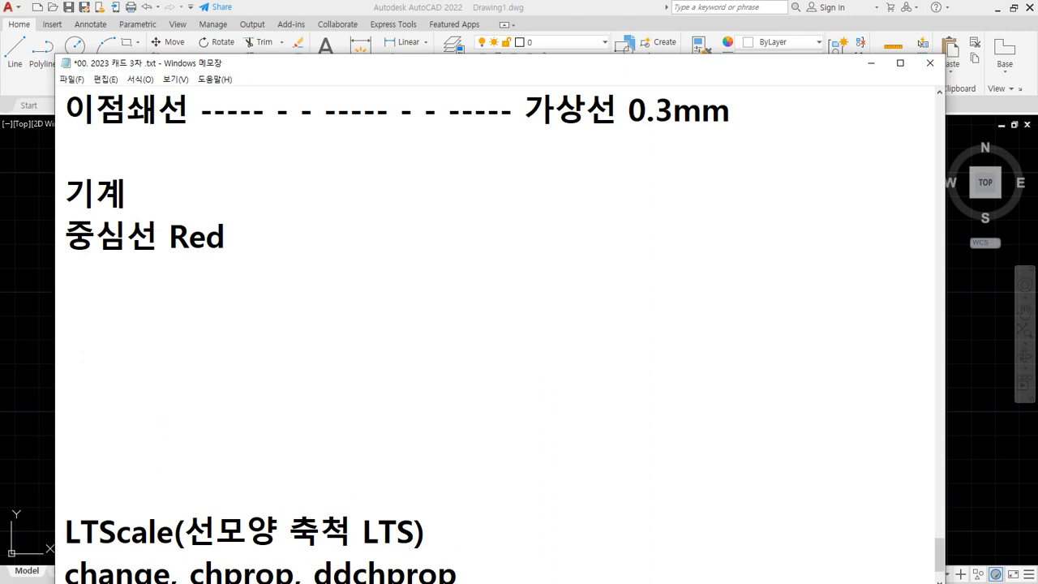
Step: Add the entries 은선 Yellow and 중심선 Green on separate lines under 중심선 Red
type("은선 ")
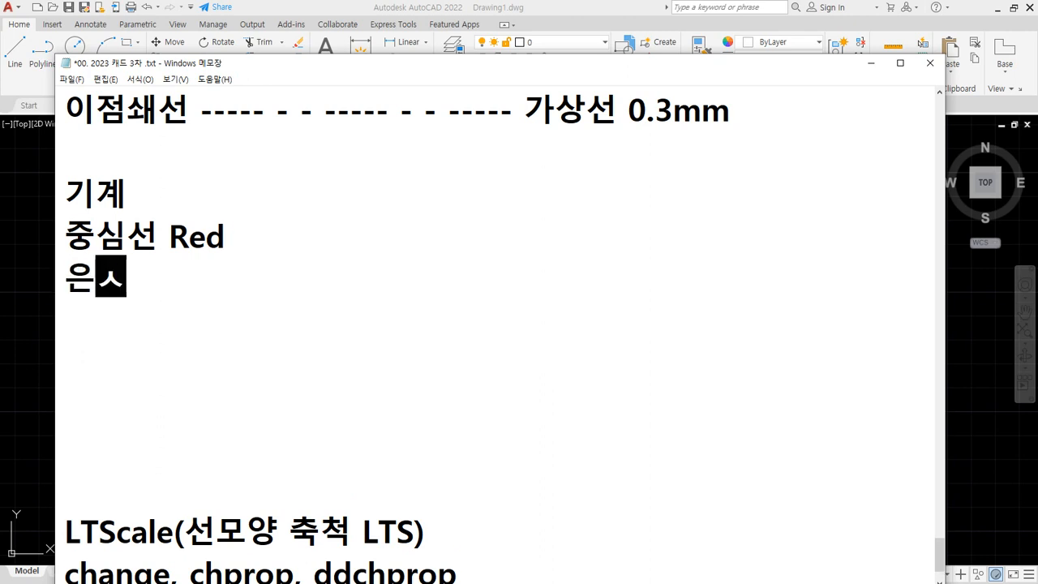
type("Yellow")
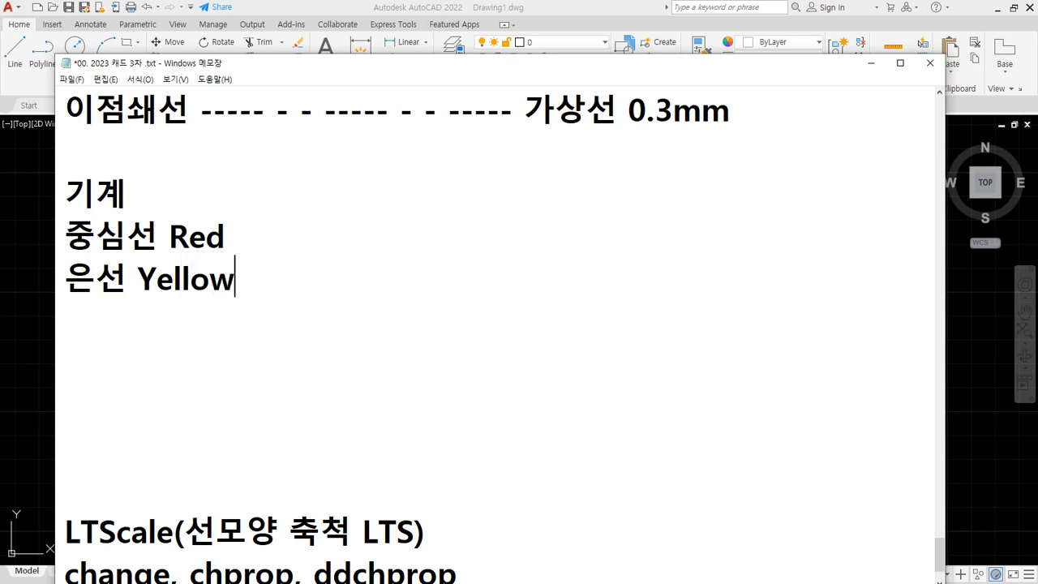
key("Return")
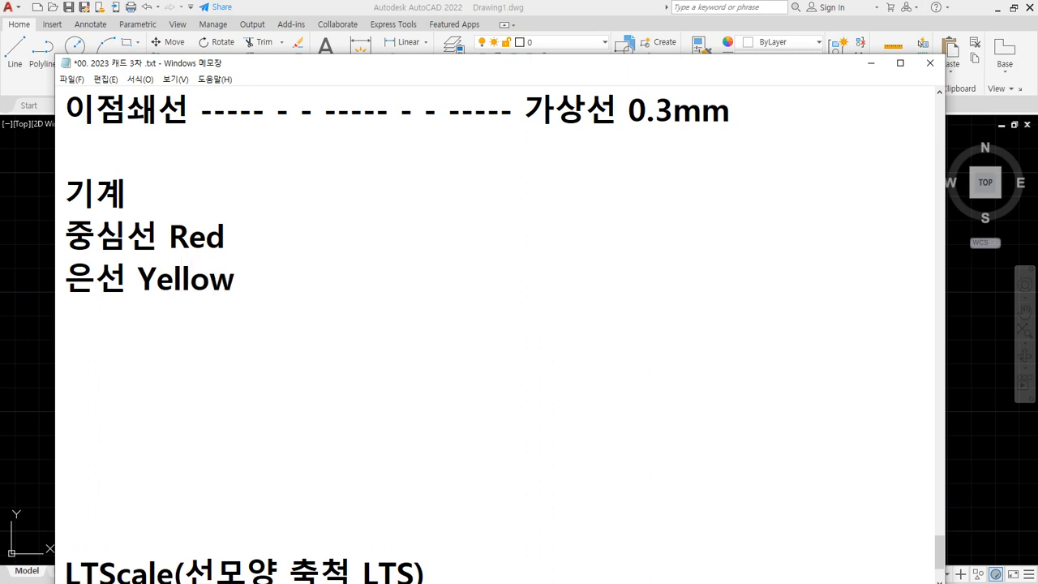
type("중심선")
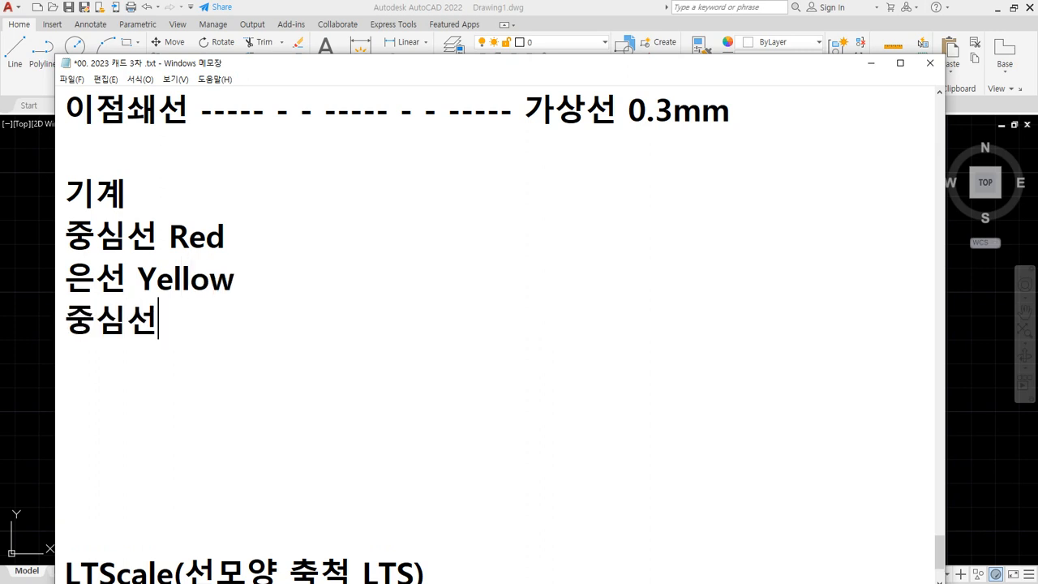
type(" Green")
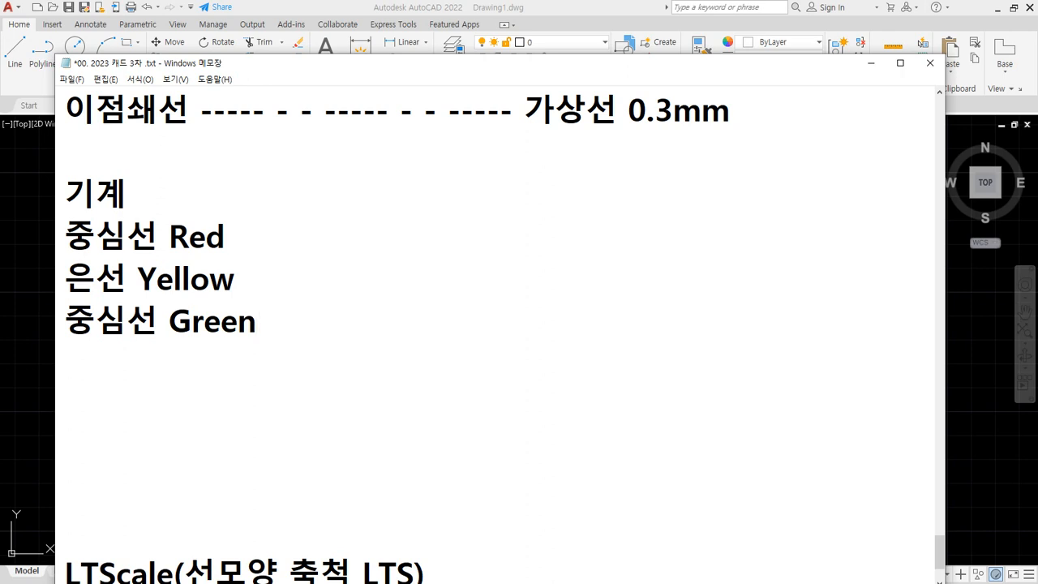
Step: Add the entry 치수선 White on the line below the Green entry
key("Return")
key("Return")
key("BackSpace")
type("치수선")
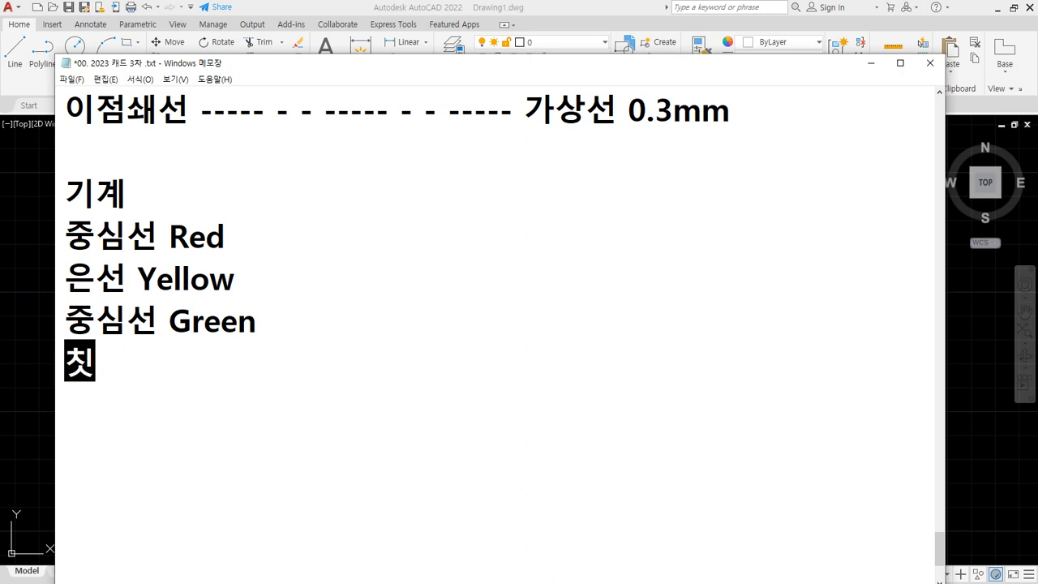
type(" W")
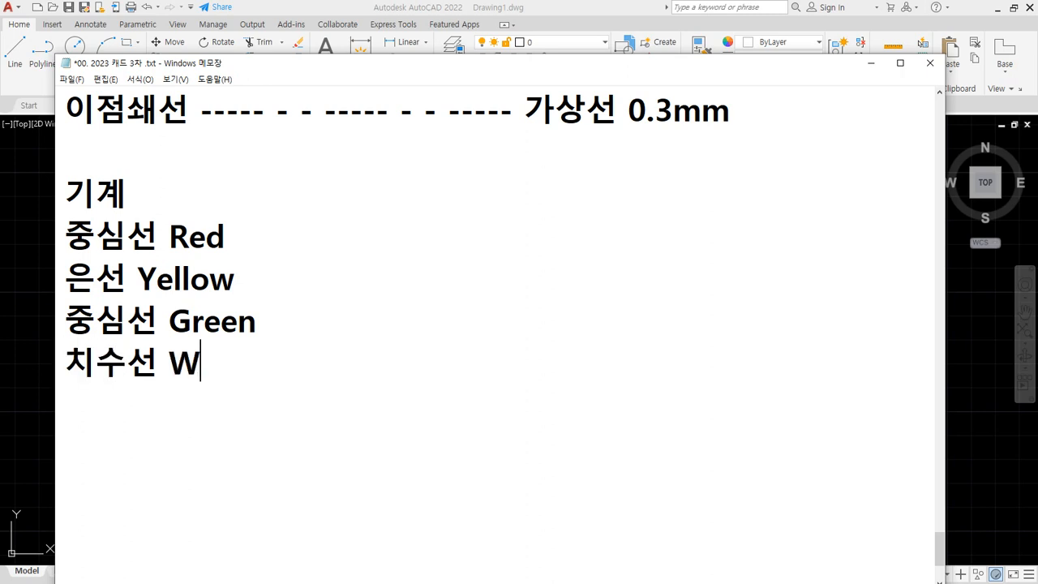
type("hite")
key("Return")
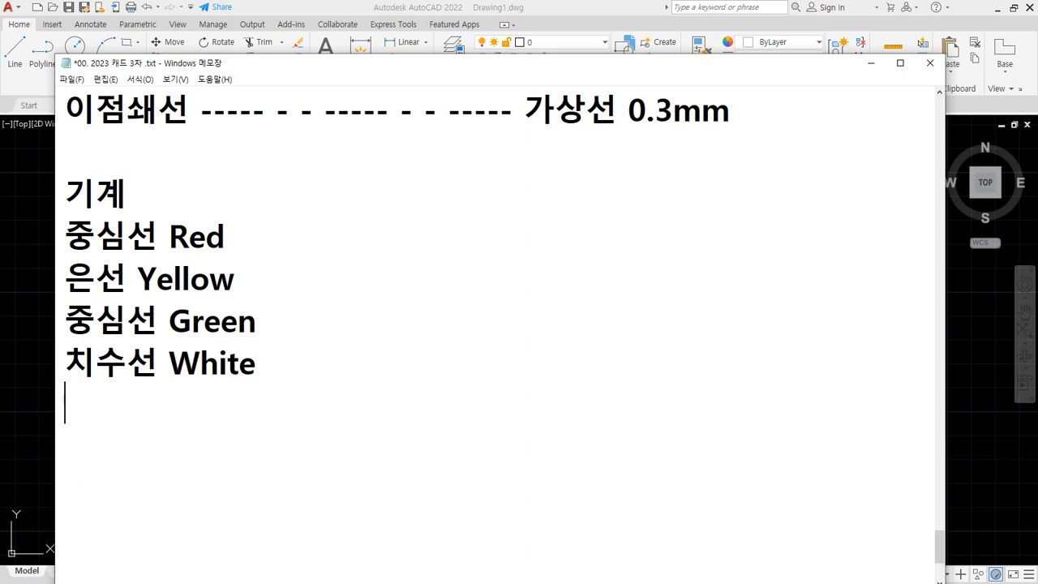
Step: Replace the label 중심선 in the Green entry with 외형선
key("Up")
key("Up")
key("Up")
key("Down")
key("Down")
key("shift+Right")
key("shift+Right")
key("shift+Right")
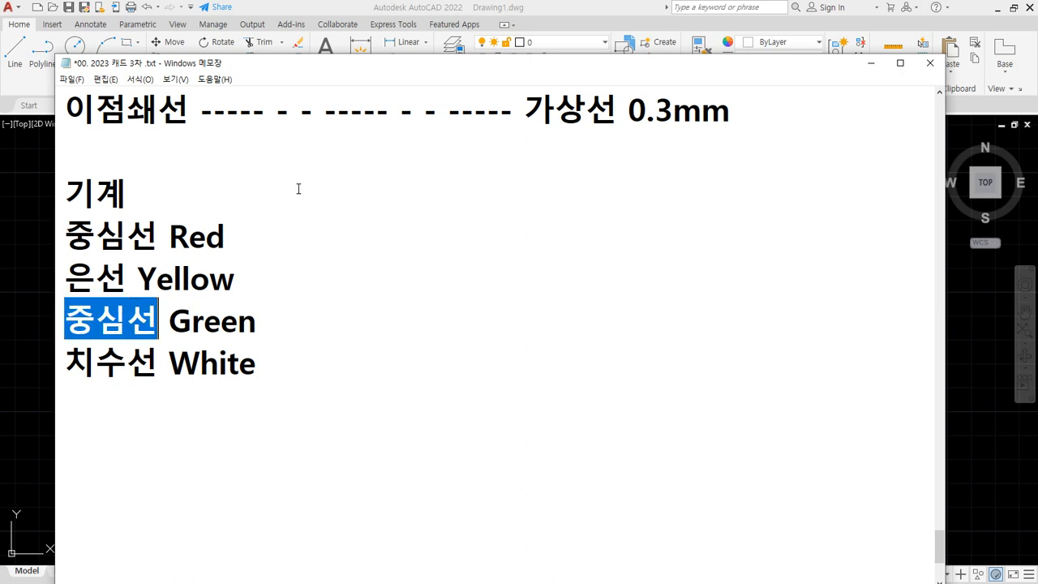
type("실선")
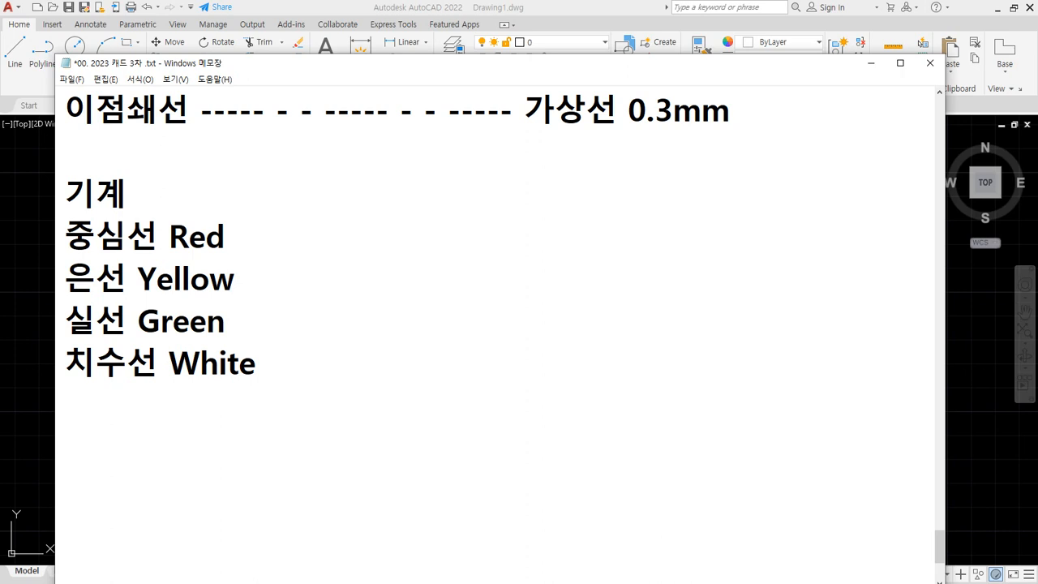
key("BackSpace")
key("BackSpace")
type("외형선")
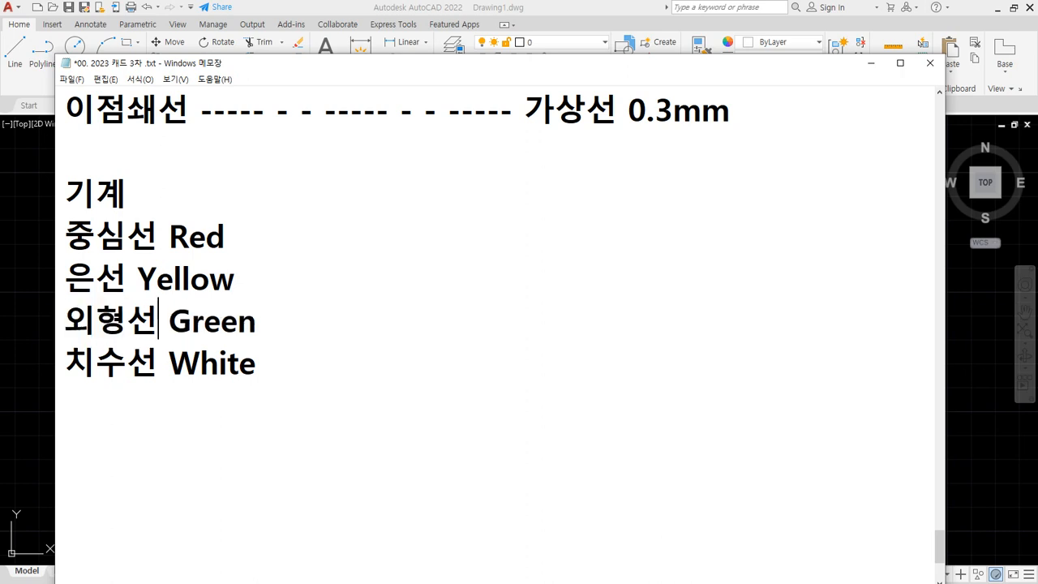
Step: Add the entry 해칭선 Red at the end of the 기계 list, below 치수선 White
key("ctrl+End")
key("Return")
type("해칭선 ")
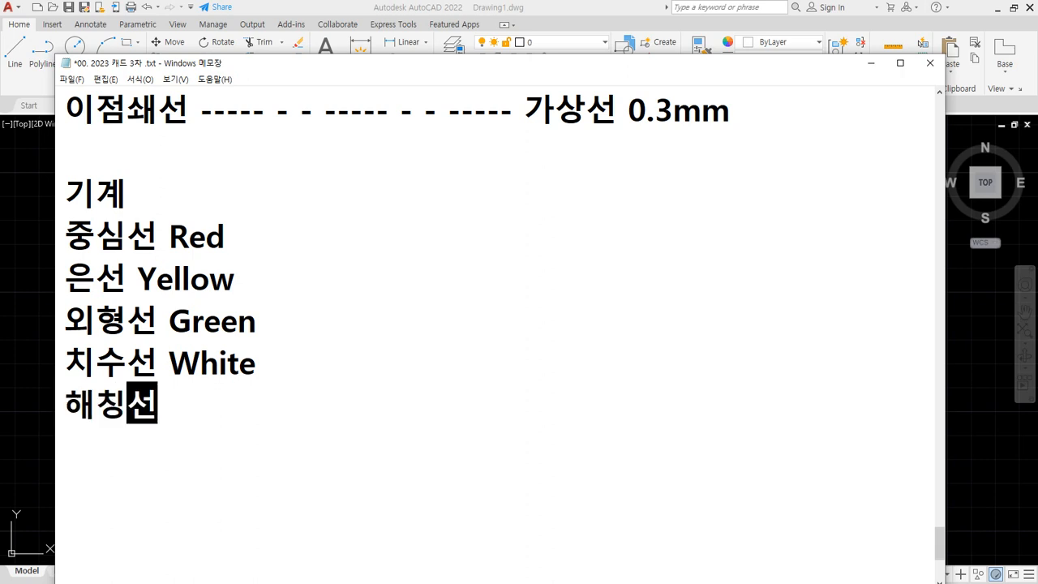
type("Red")
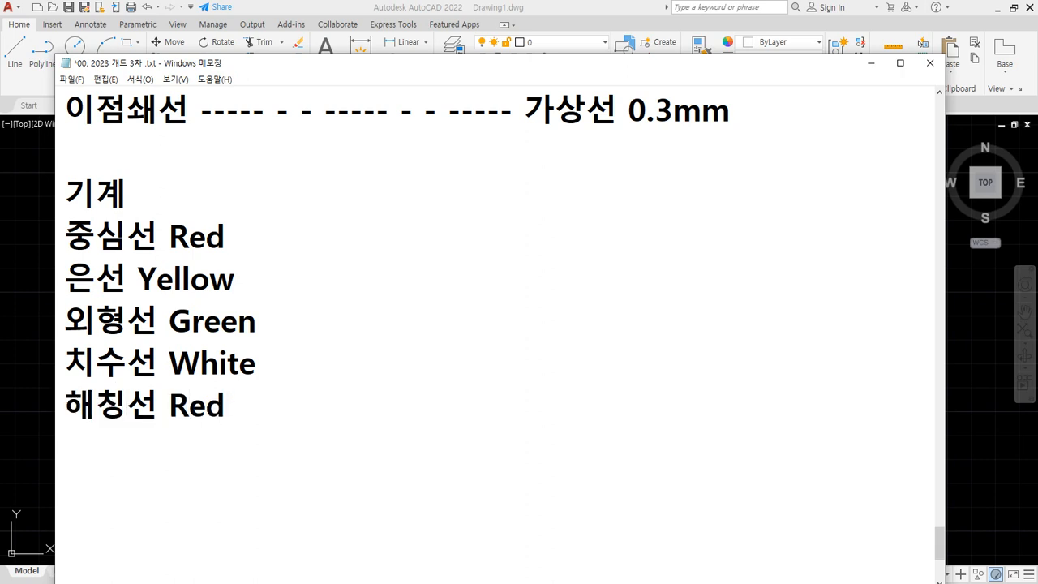
Step: Leave a blank line, then add the heading 건축 with the entry 중심선 Red beneath it
key("Return")
key("Return")
type("건축")
key("Return")
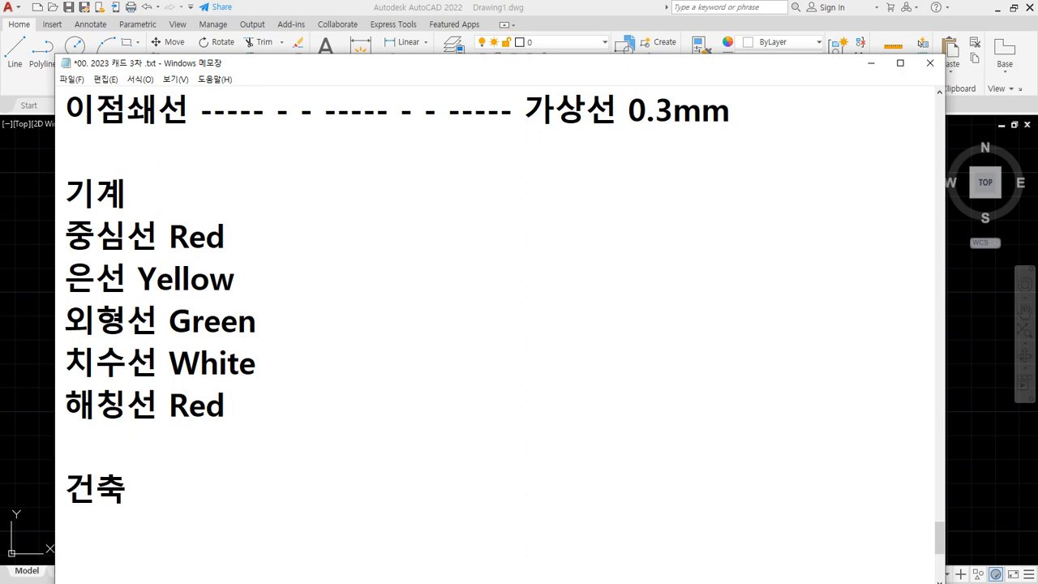
scroll(460, 203, "down", 1)
type("중심선")
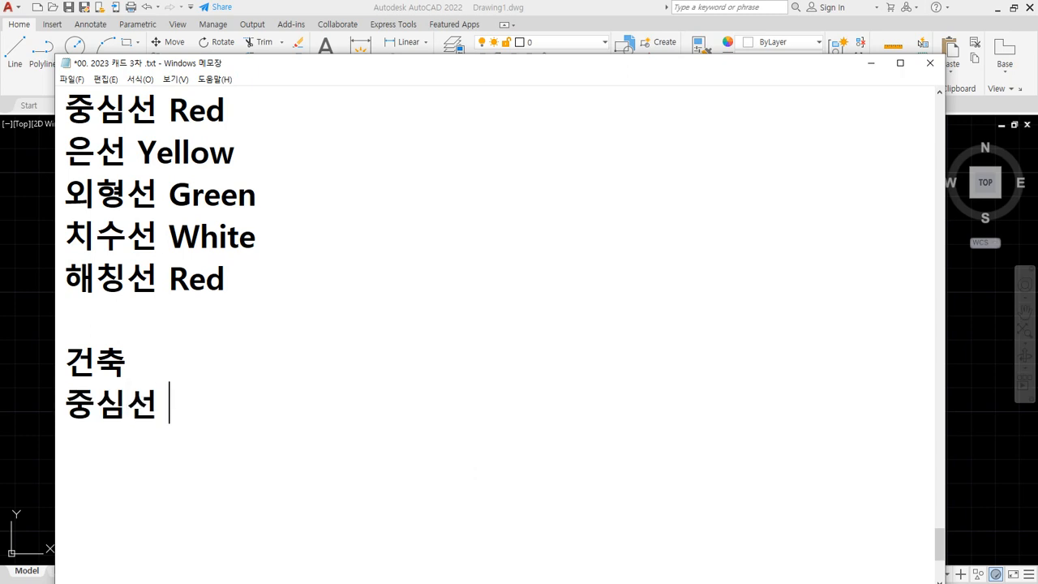
type(" Red")
key("Return")
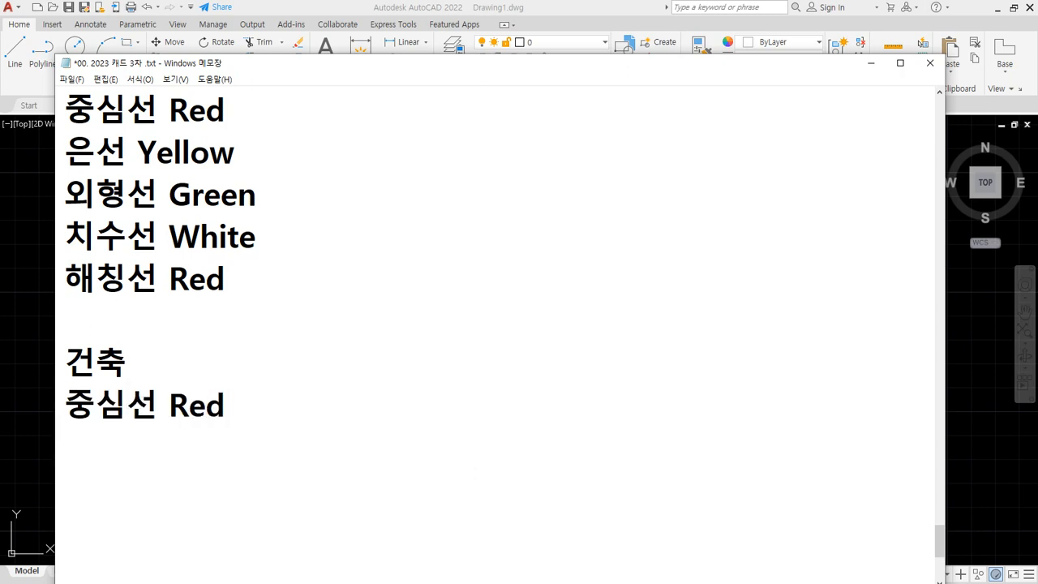
Step: Add the entry 단면선 Yellow below 중심선 Red in the 건축 list and start a new line
type("단면")
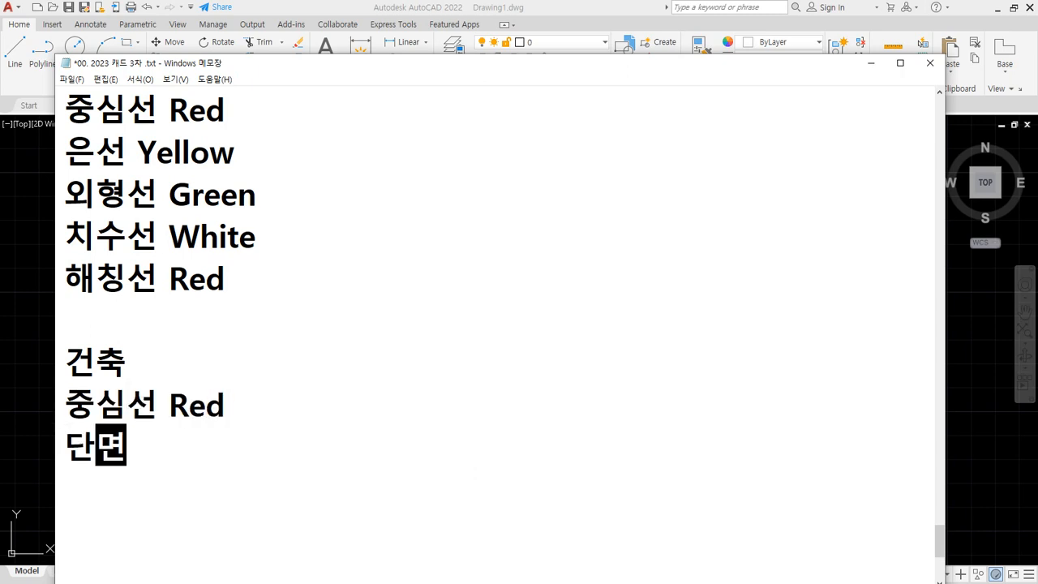
type("선 Yellow")
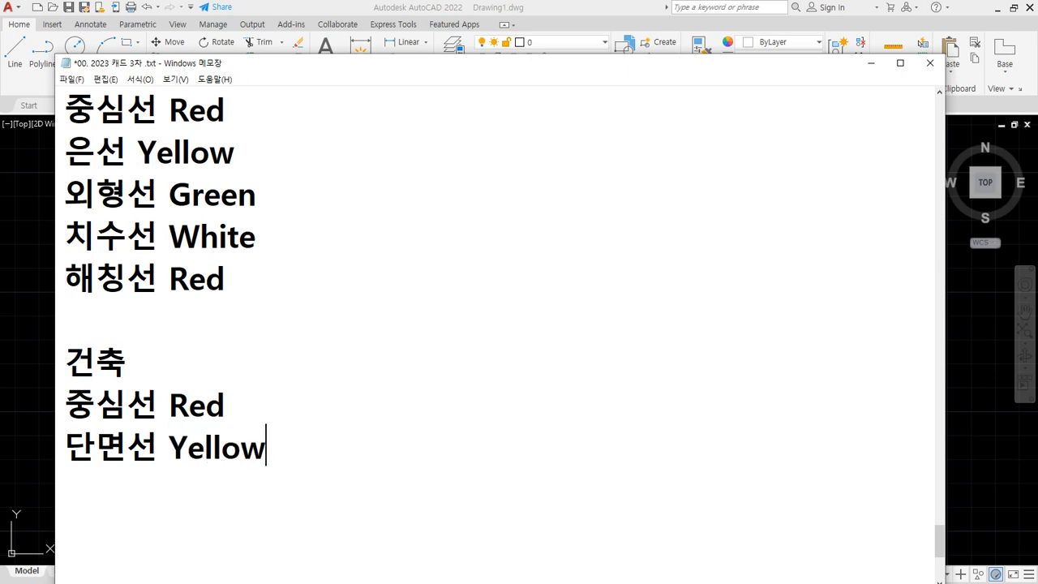
key("Return")
Step: Extend the 건축 heading with 응용건축제도기능사 so that it reads 건축응용건축제도기능사
key("Up")
key("Up")
key("Up")
key("End")
type("응용건")
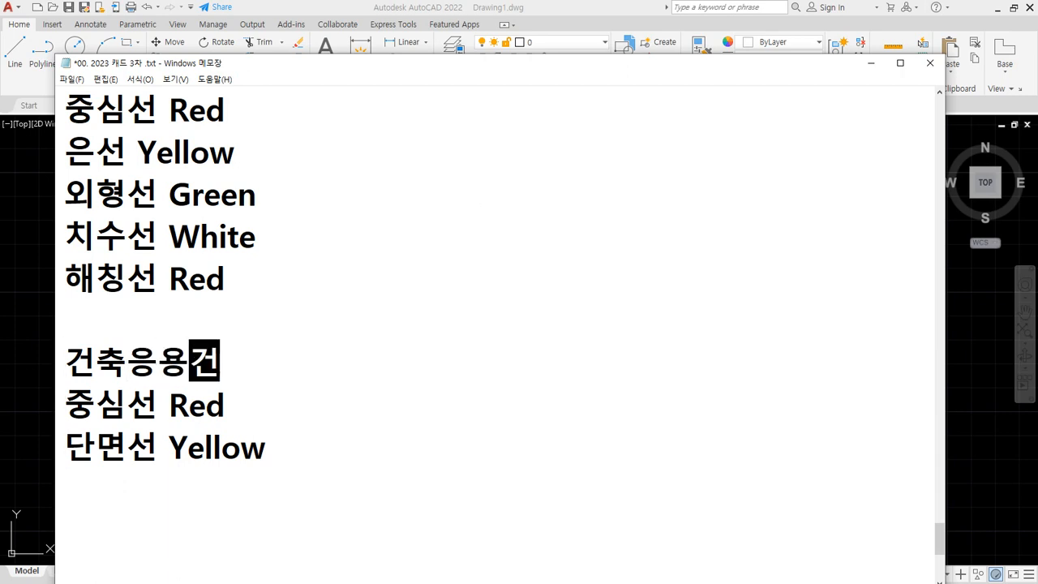
type("축제도기능사")
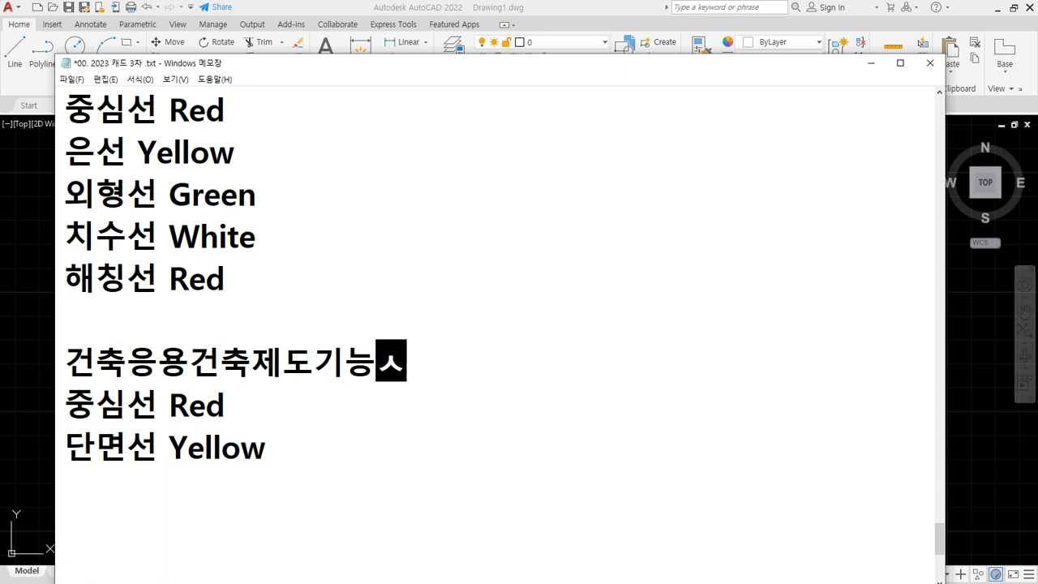
Step: Add the entry 마감선 Green below 단면선 Yellow and start a new line
key("Down")
key("Down")
key("Down")
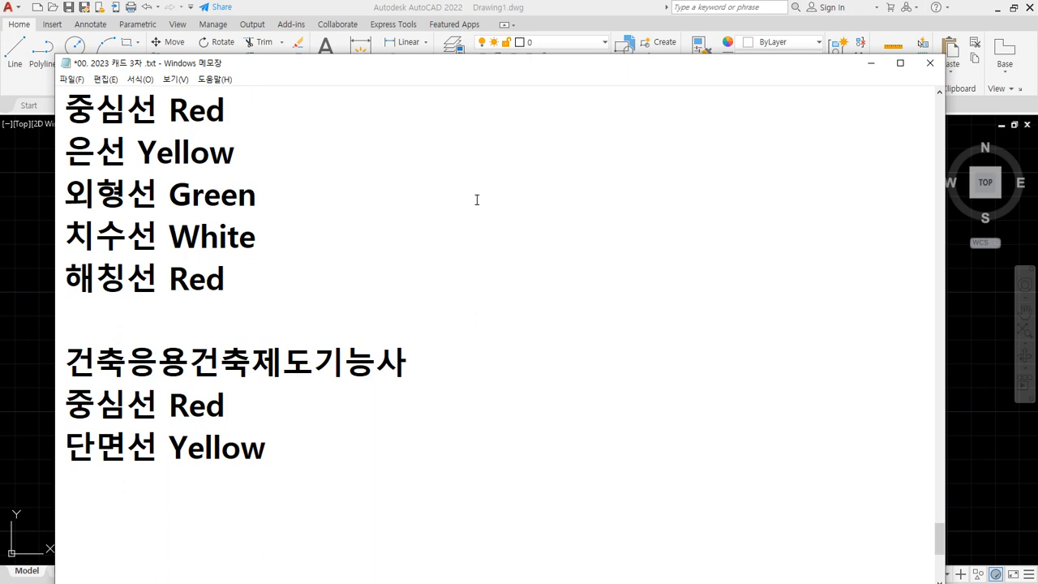
type("마감선 Gr")
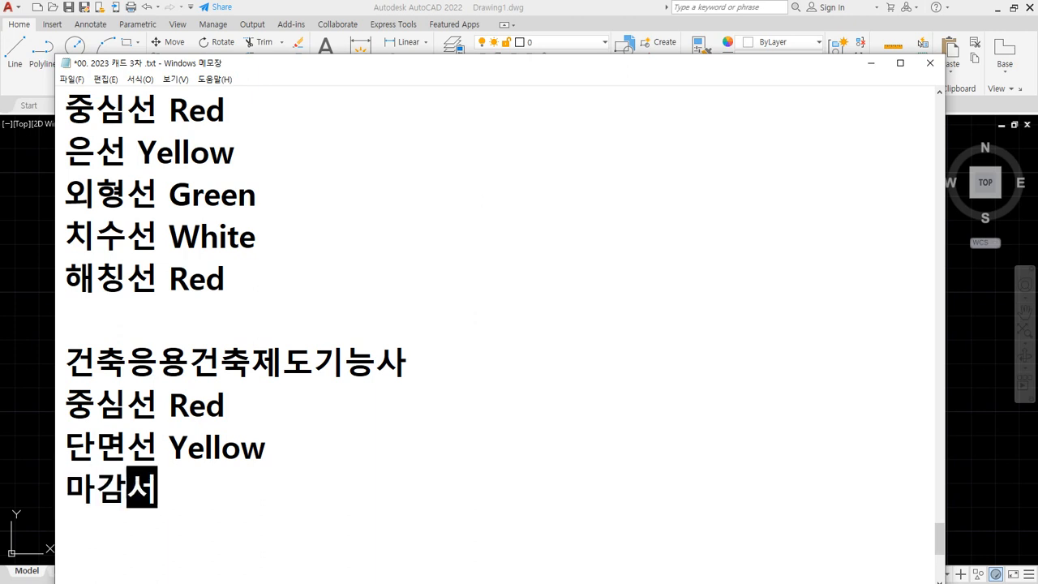
type("een")
key("Return")
scroll(495, 325, "down", 1)
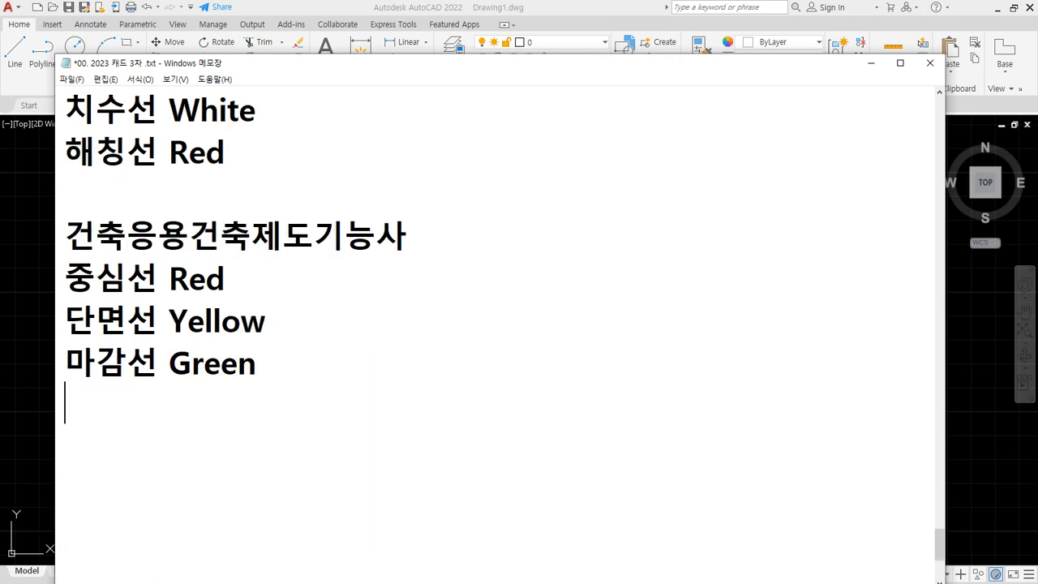
Step: Add the entry 문자,치수 Cyan below 마감선 Green and start a new line
type("문치")
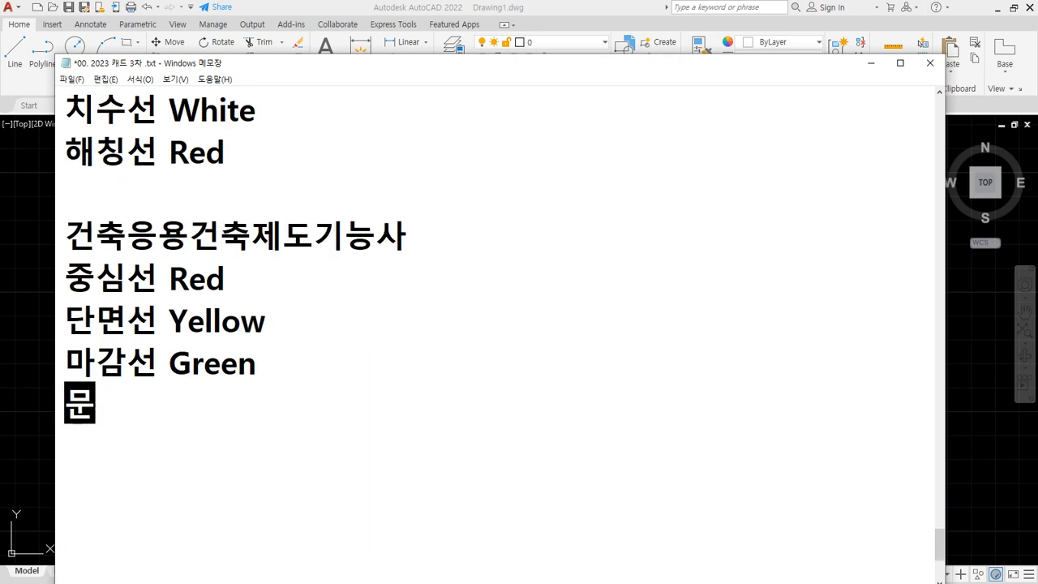
key("BackSpace")
key("BackSpace")
type("자,치수")
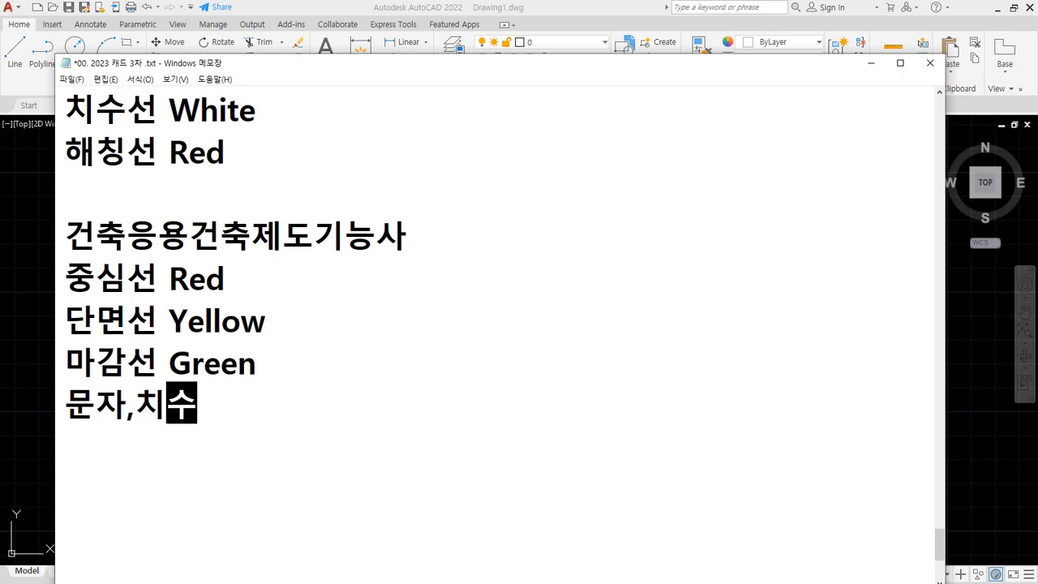
type(" Cyan")
key("Return")
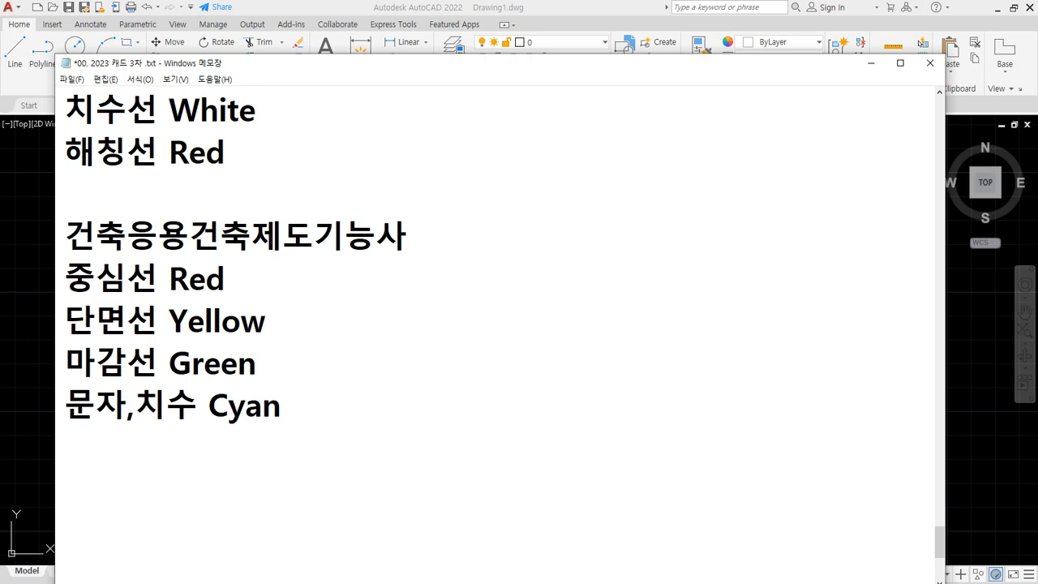
Step: Add the entries 해칭 Blue and 입면선 White below 문자,치수 Cyan in the 건축 list
type("해칭")
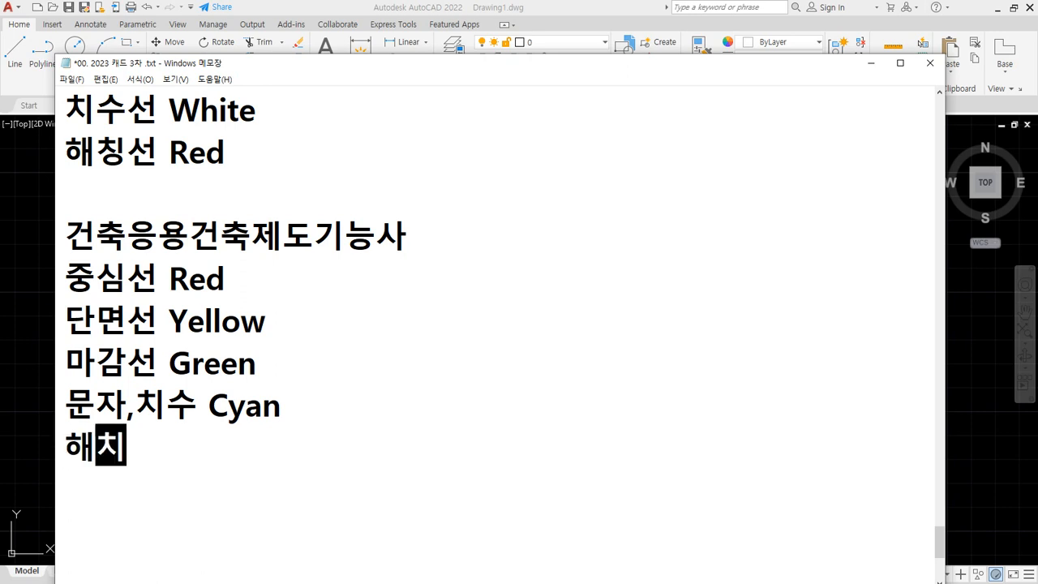
type(" Blue")
key("Return")
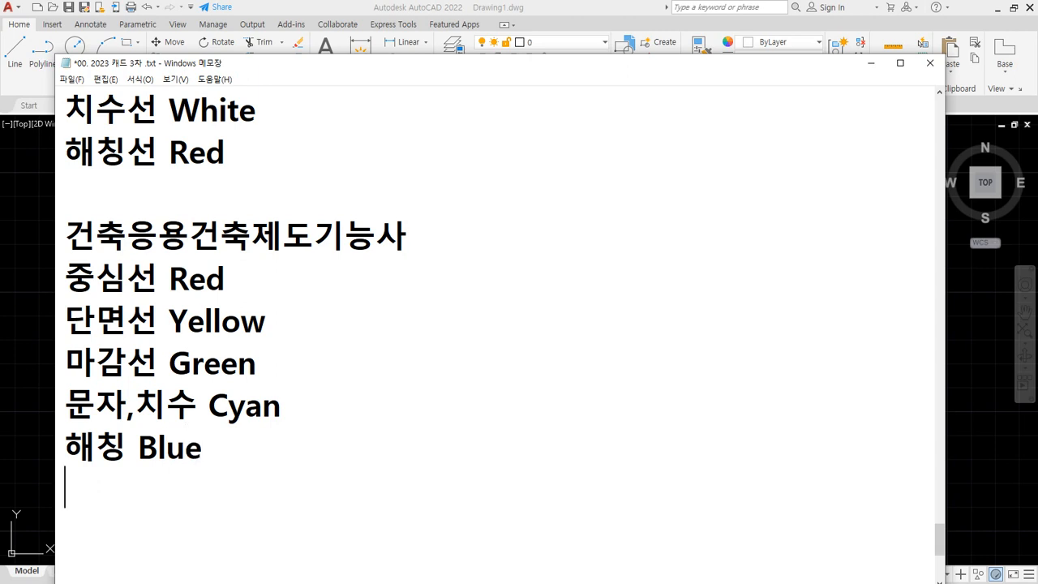
type("입면서")
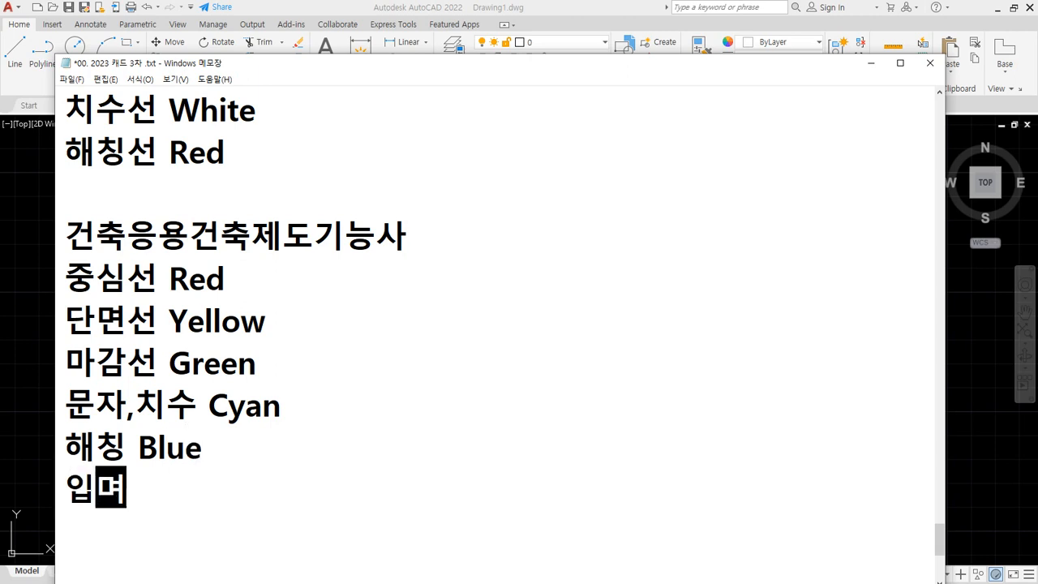
type("ㄴ")
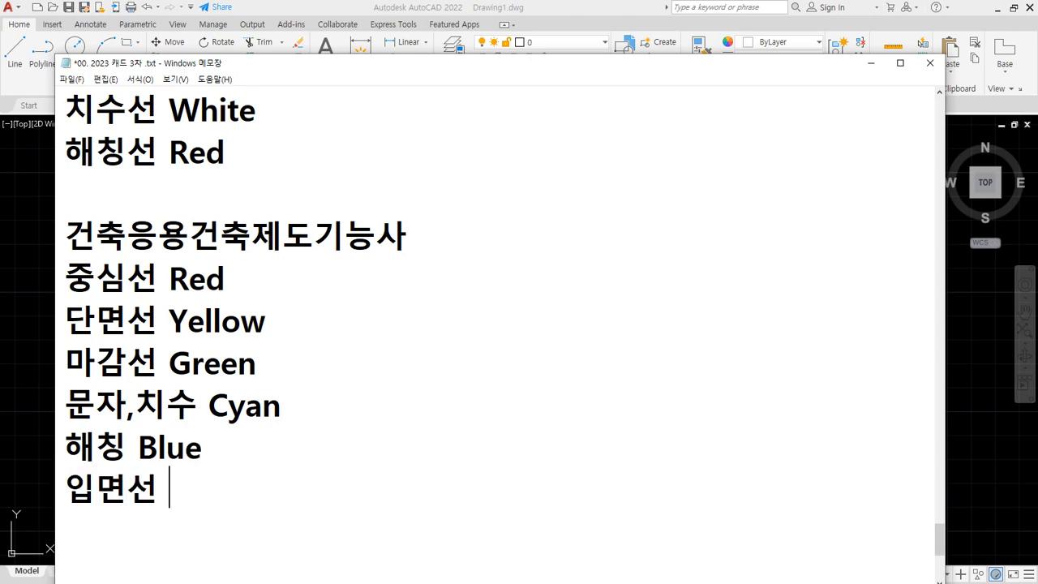
type(" White")
Step: Append (Blue) to the 마감선 Green entry and (Red, Green) to the 문자,치수 Cyan entry
key("Up")
key("Up")
key("Up")
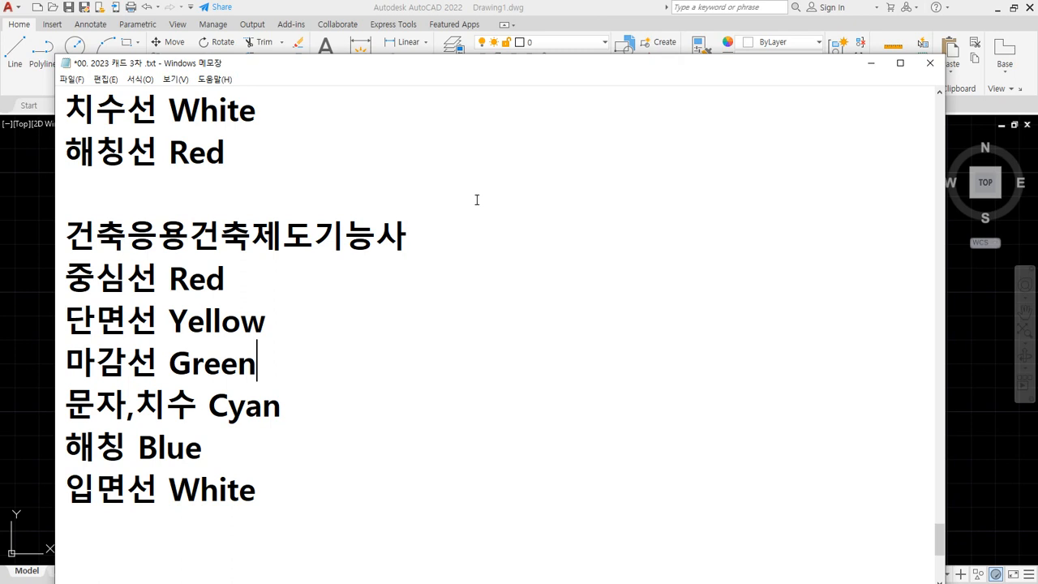
key("Down")
key("Up")
key("Up")
type("(Blue)")
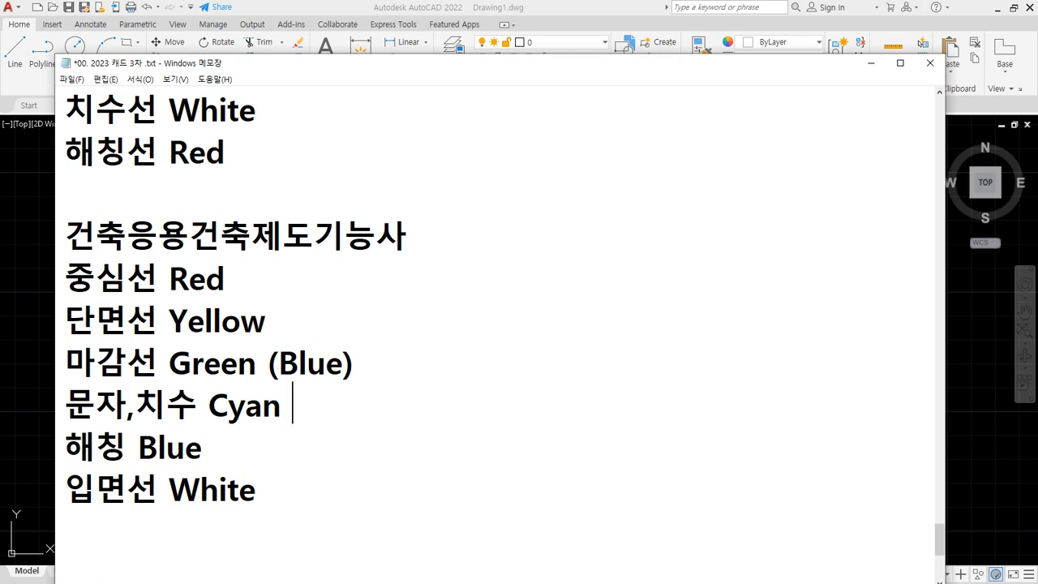
type("(r")
key("BackSpace")
type("Red, Green)")
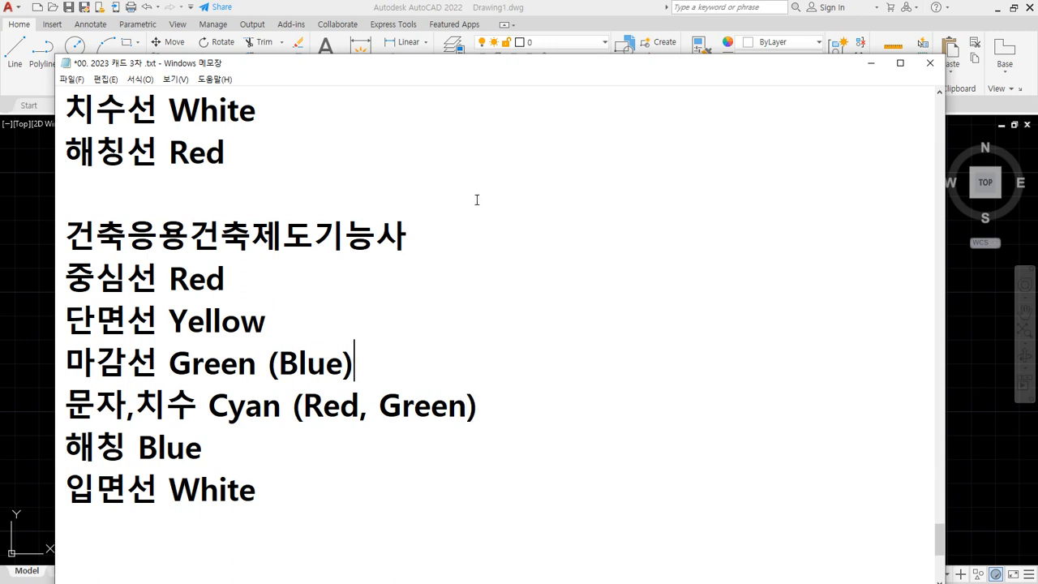
Step: Extend the parenthesis after 마감선 Green so that it reads (Blue, 가구)
key("Up")
type("-")
key("BackSpace")
key("BackSpace")
type(", 가구")
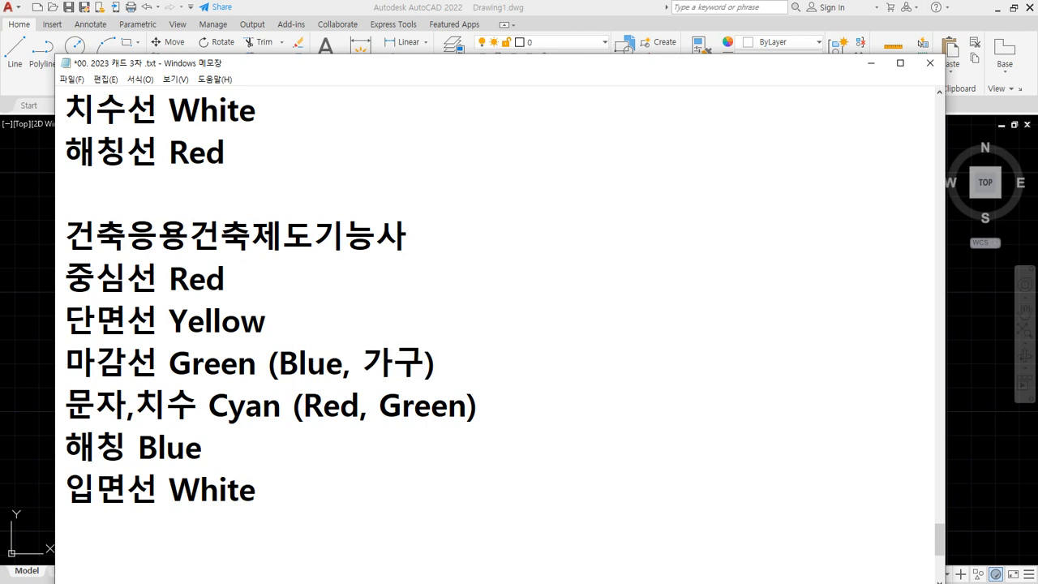
key("Down")
key("Down")
Step: Append line widths to the 기계 list: 중심선 0.1, 은선 0.2, 외형선 0.3, 치수선 0.1 and 해칭선 0.1
scroll(559, 135, "up", 2)
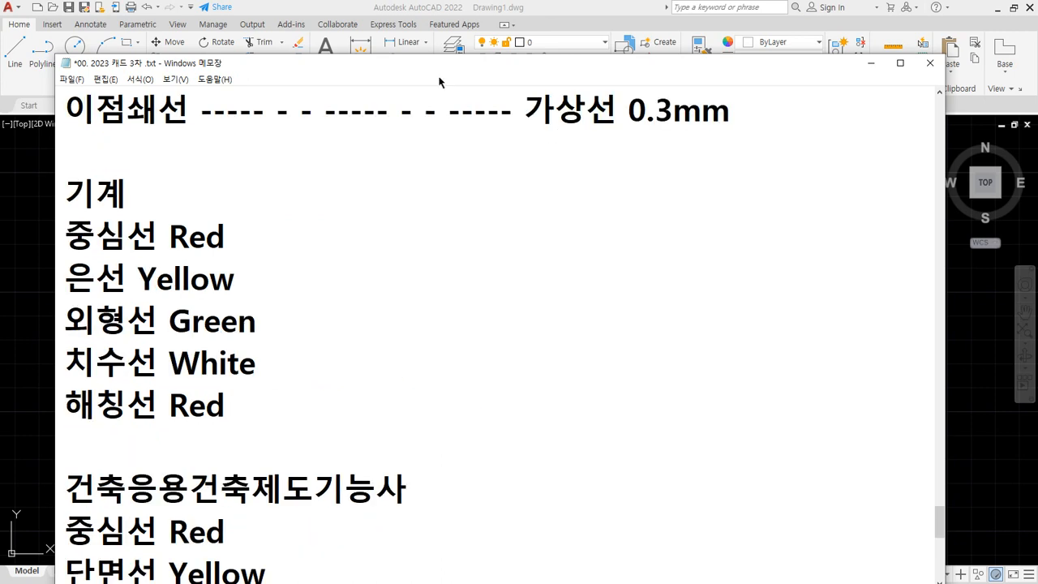
left_click_drag(351, 54, 351, 2)
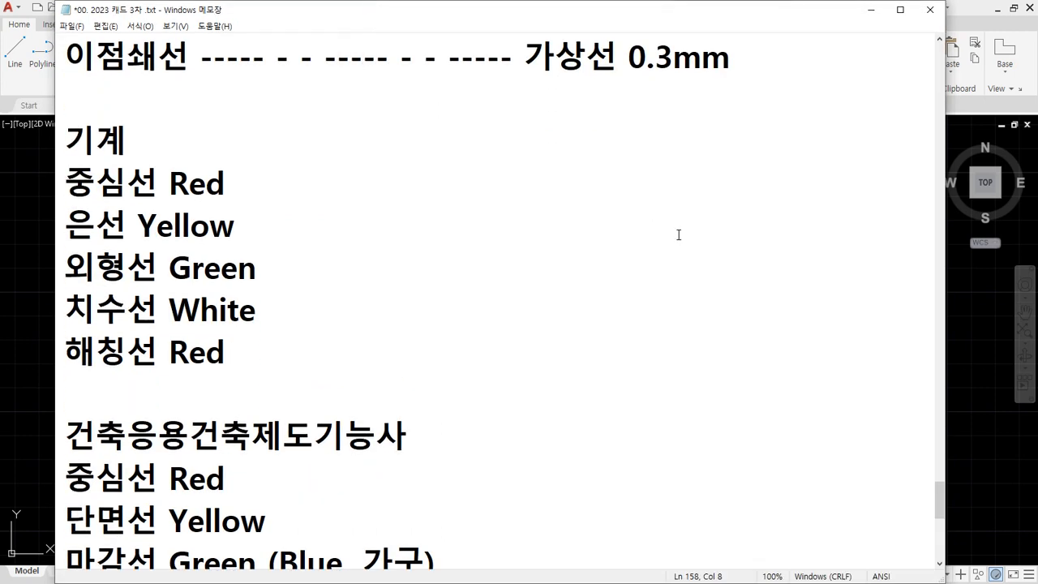
left_click(288, 189)
type("0.1")
key("Down")
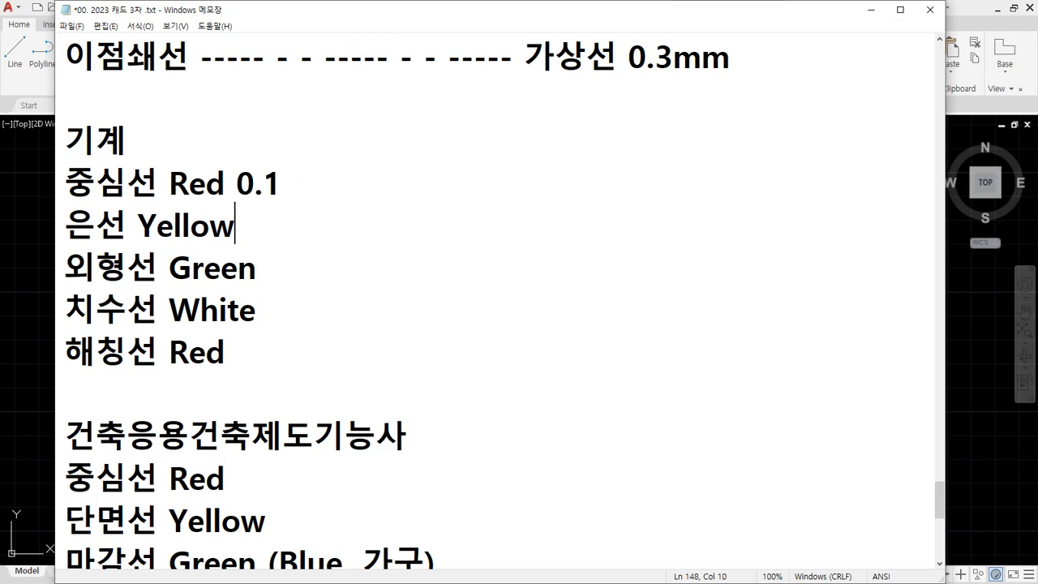
type("0.2")
key("Down")
type("0.3")
key("Down")
type("0.1")
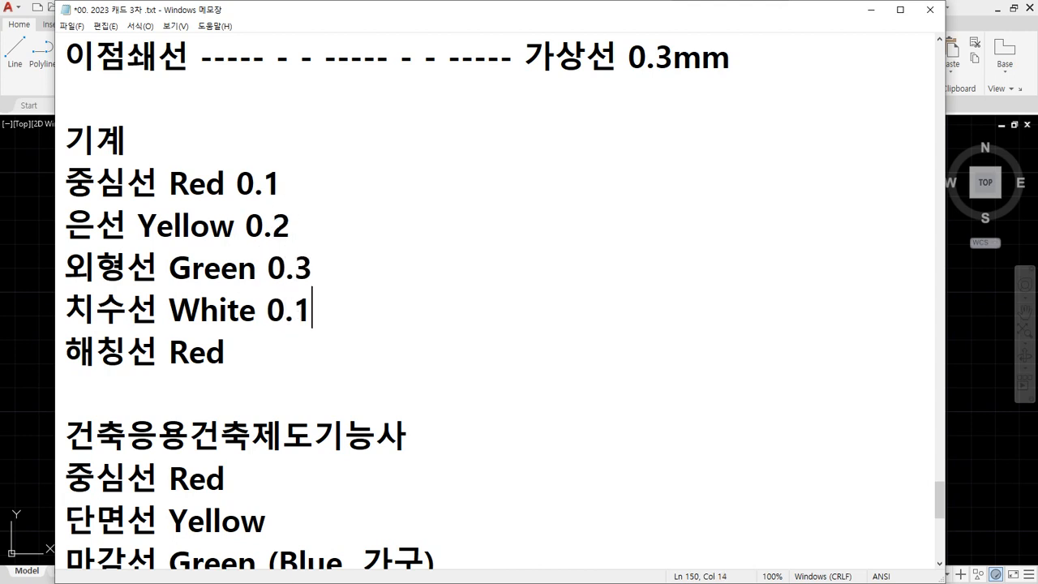
key("Down")
type("0.1")
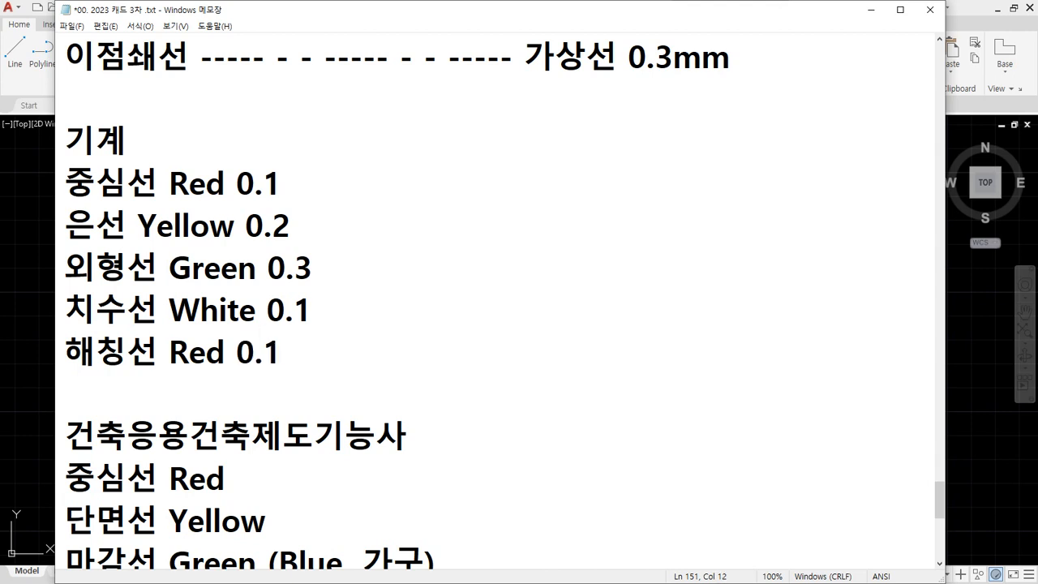
Step: Append line widths to the 건축 entries: 중심선 Red 0.1, 단면선 Yellow 0.3 and 마감선 Green 0.1
scroll(287, 227, "down", 2)
key("Down")
key("Down")
key("Down")
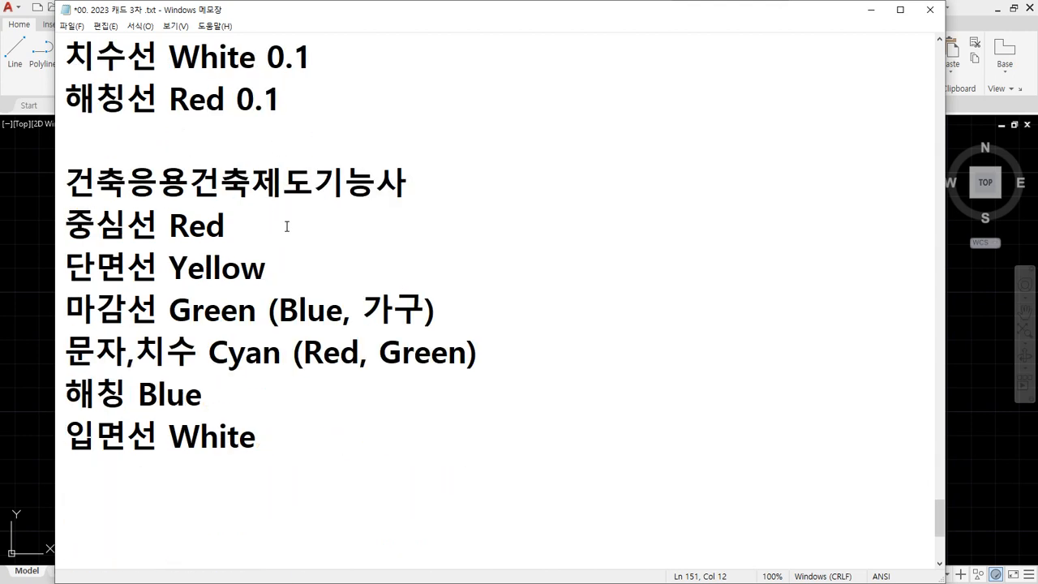
type("0.1")
key("shift+Left")
key("Down")
type("0.3")
key("Down")
key("End")
type("0.1")
Step: Append line widths to the remaining 건축 entries: 문자,치수 0.1, 해칭 0.1 and 입면선 White 0.2
key("Down")
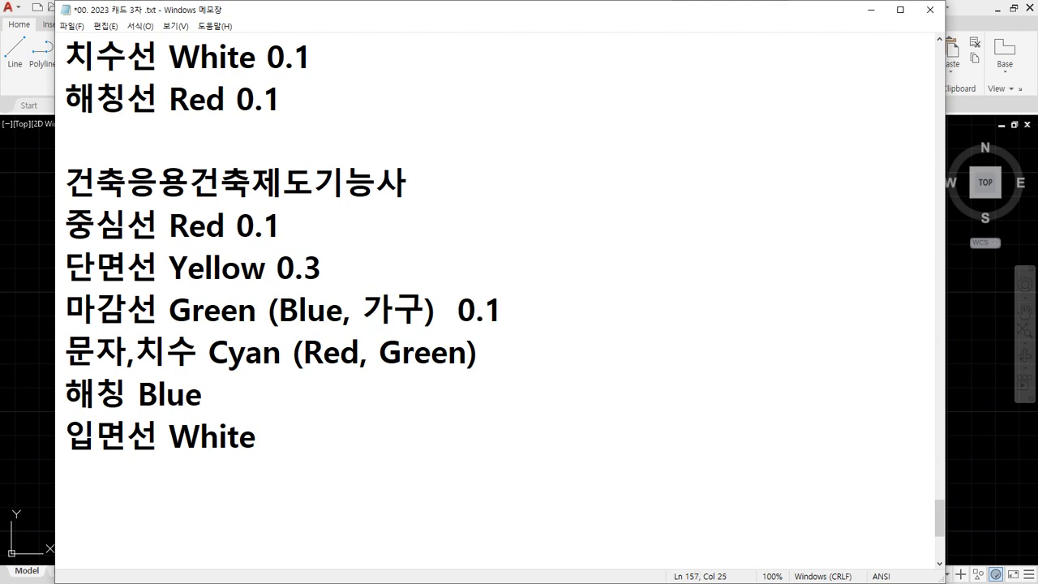
type("0.1")
key("Down")
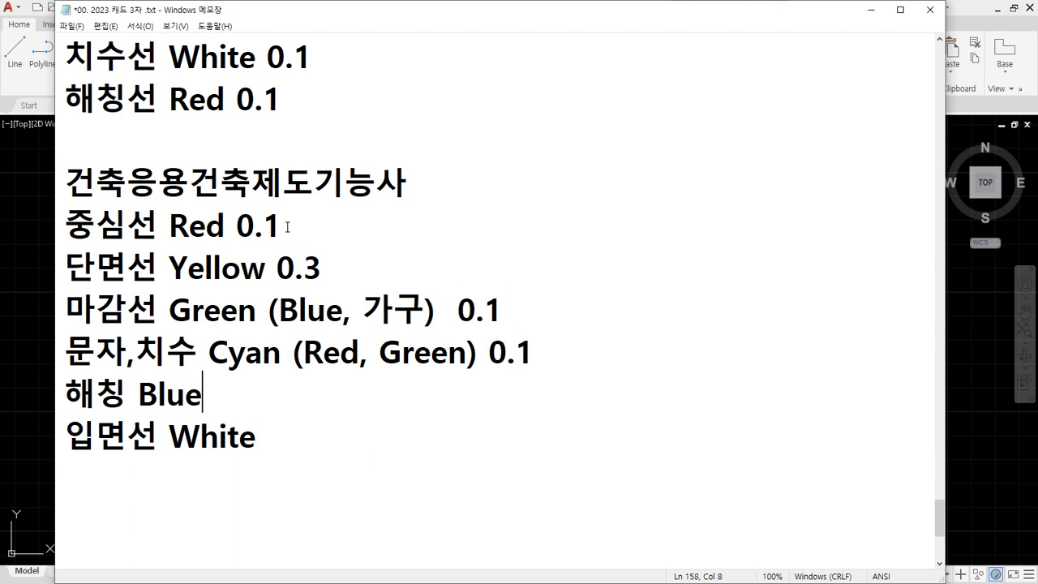
type("0.1")
key("Down")
type("0.")
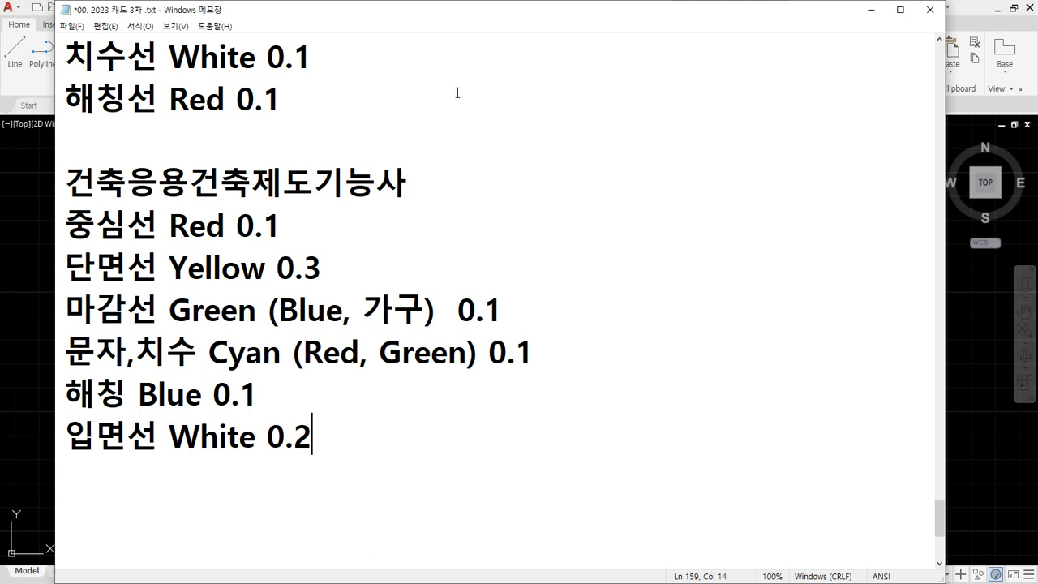
Step: Examine the mechanical practice drawings in the browser, especially the slotted arm with R120 and R100 arcs, and return to the notes
scroll(539, 341, "down", 1, "ctrl")
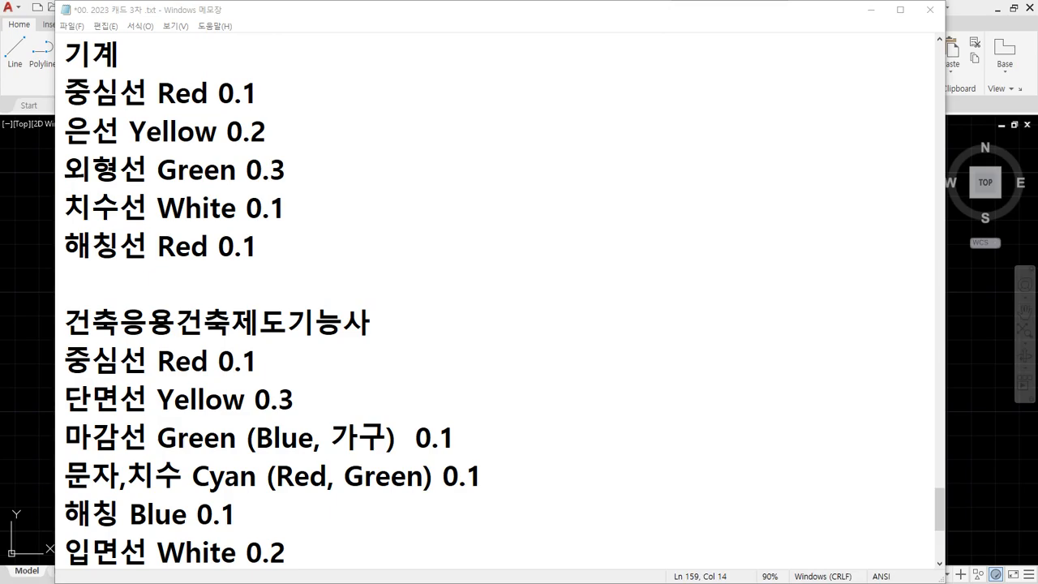
left_click_drag(0, 33, 454, 25)
key("ctrl+2")
mouse_move(309, 533)
left_mouse_down()
mouse_move(287, 542)
mouse_move(381, 194)
mouse_move(297, 503)
left_mouse_up()
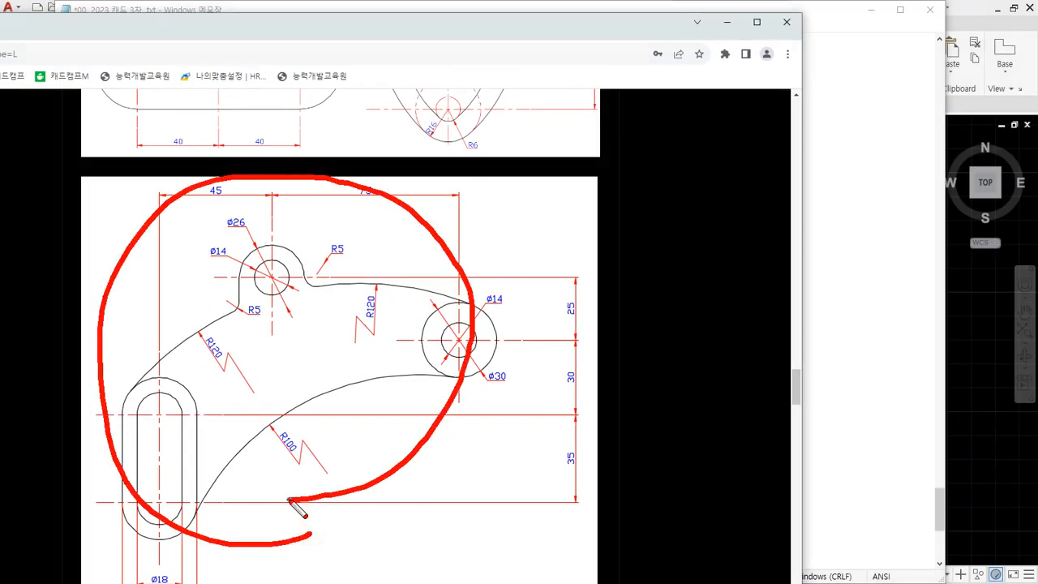
key("Escape")
scroll(351, 270, "up", 5)
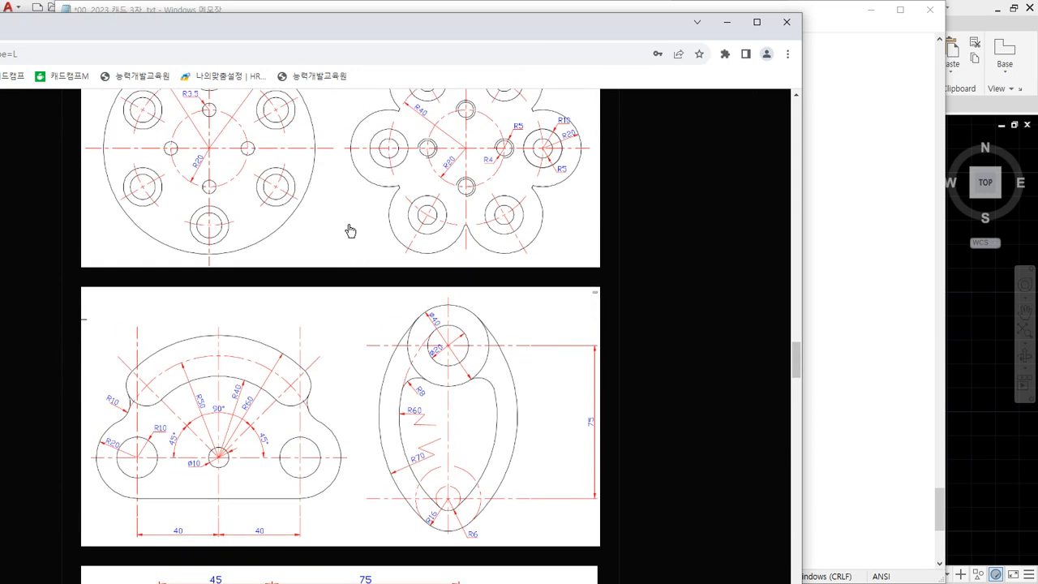
scroll(350, 231, "up", 12)
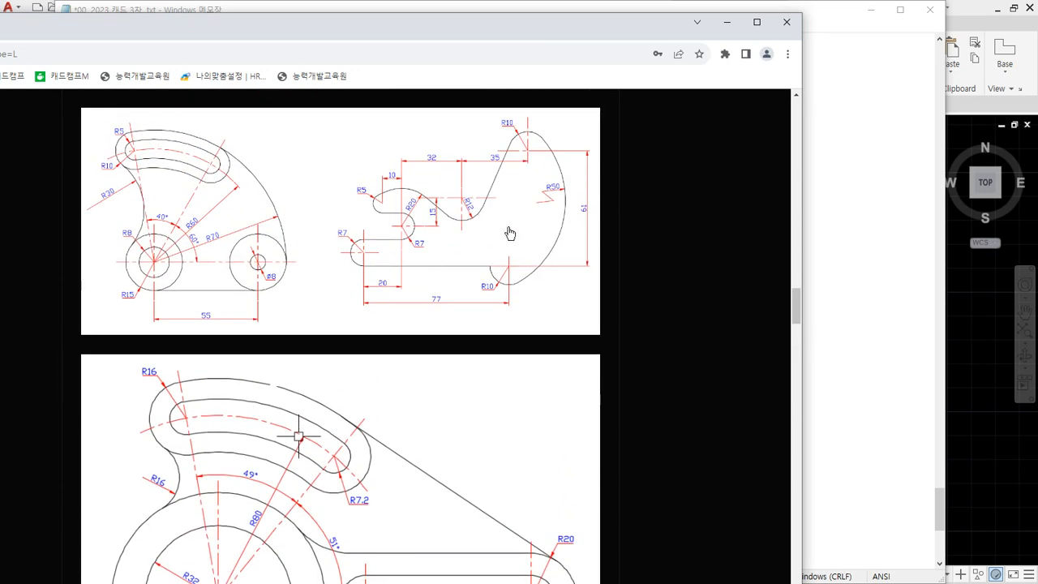
scroll(495, 223, "down", 10)
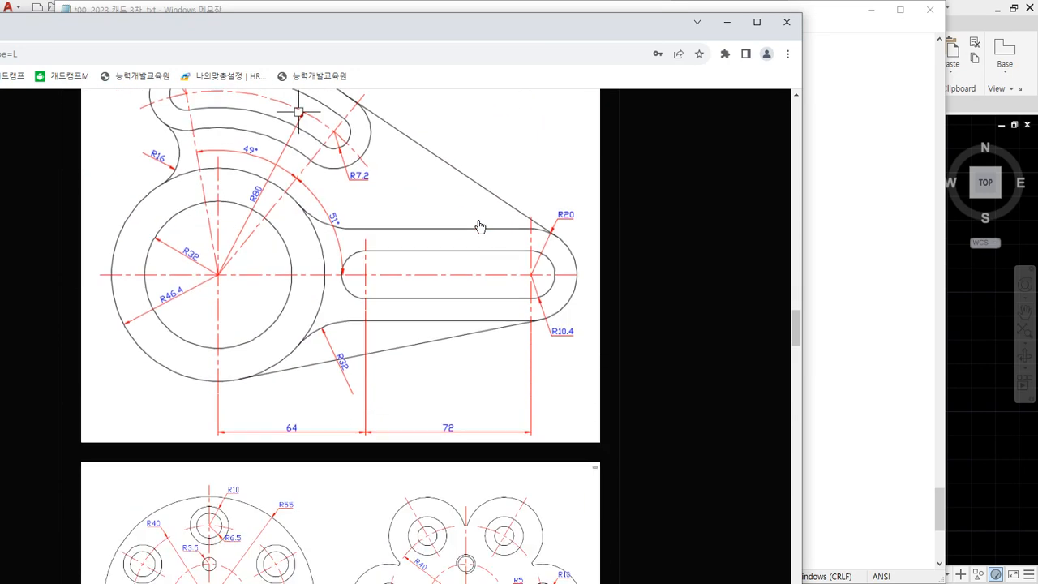
scroll(480, 226, "down", 6)
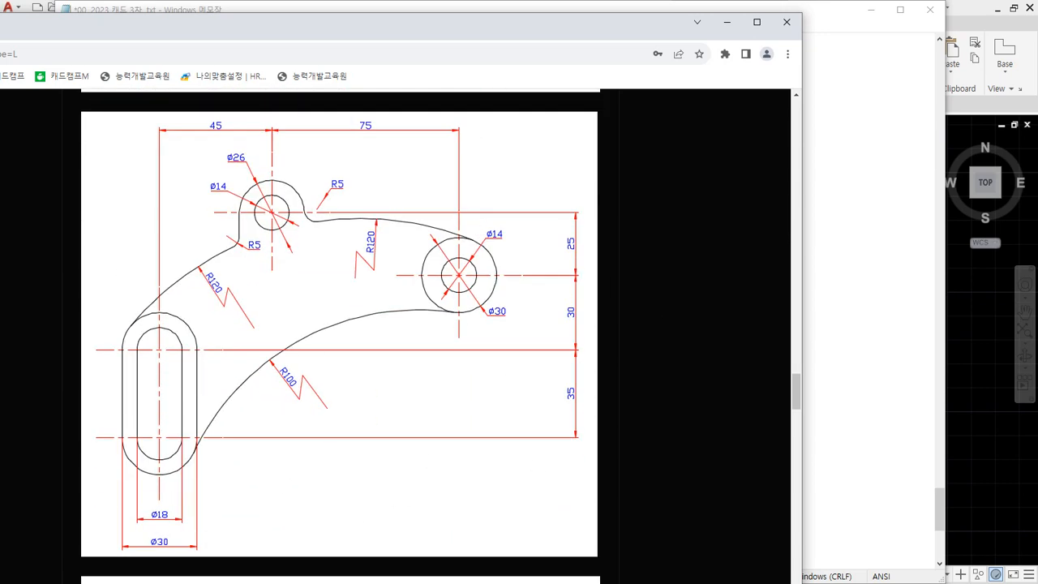
key("alt+Tab")
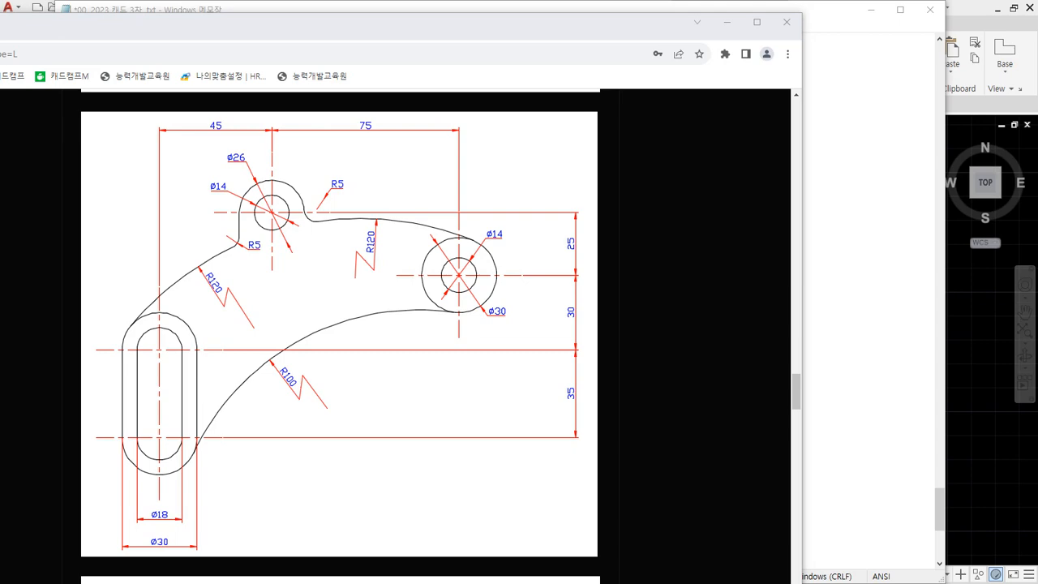
key("alt+Tab")
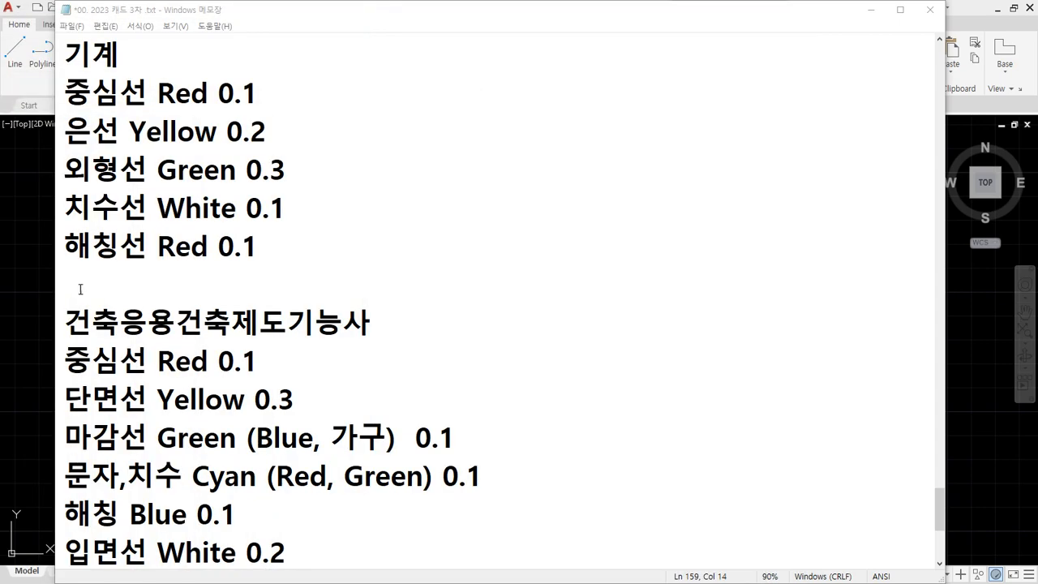
Step: Switch to AutoCAD and erase all the sample lines from the drawing
key("alt+Tab")
left_click(640, 539)
left_click(359, 281)
type("e")
key("Return")
type("z")
key("Return")
type("z")
key("Return")
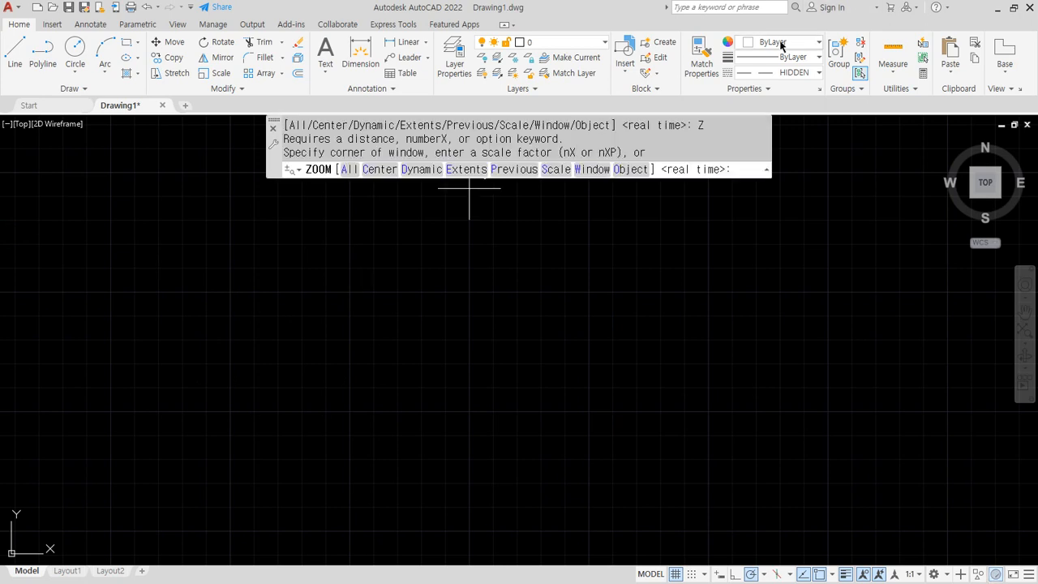
Step: Set the current object colour to Red and the current linetype to CENTER
left_click(777, 42)
left_click(745, 174)
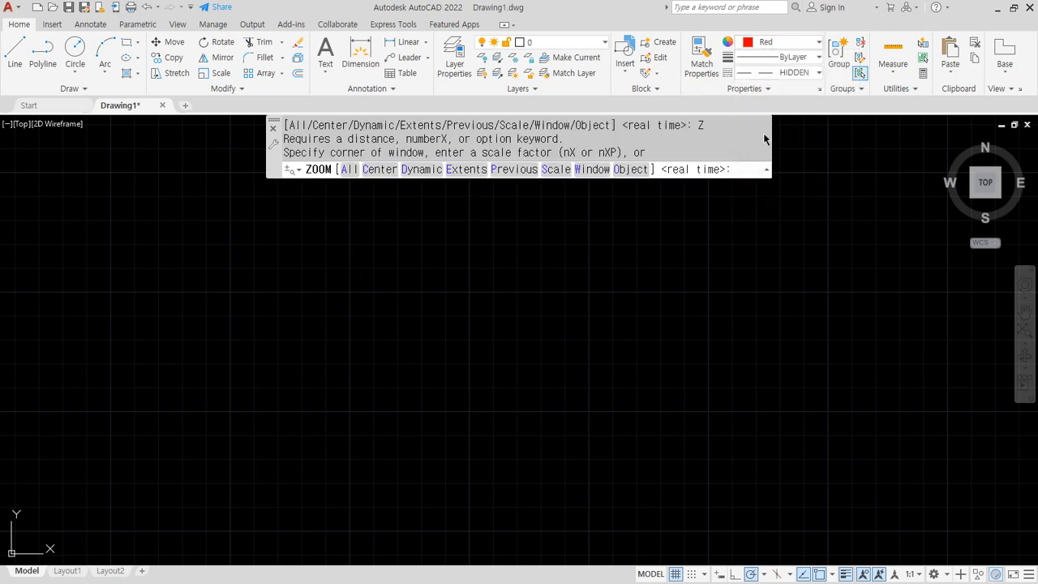
left_click(798, 73)
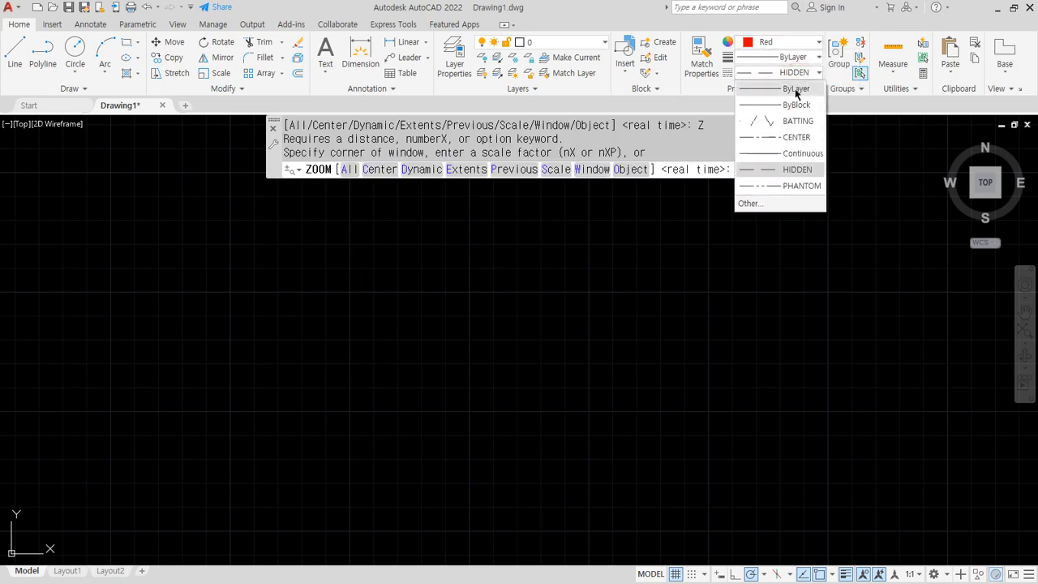
left_click(791, 137)
key("Escape")
key("Escape")
key("Escape")
Step: Draw a long horizontal centre line across the drawing area
type("l")
key("Return")
left_click(93, 308)
scroll(191, 328, "down", 3)
left_click(650, 323)
key("Return")
Step: Draw a vertical centre line crossing the horizontal one near its left end
type("l")
key("Return")
left_click(252, 216)
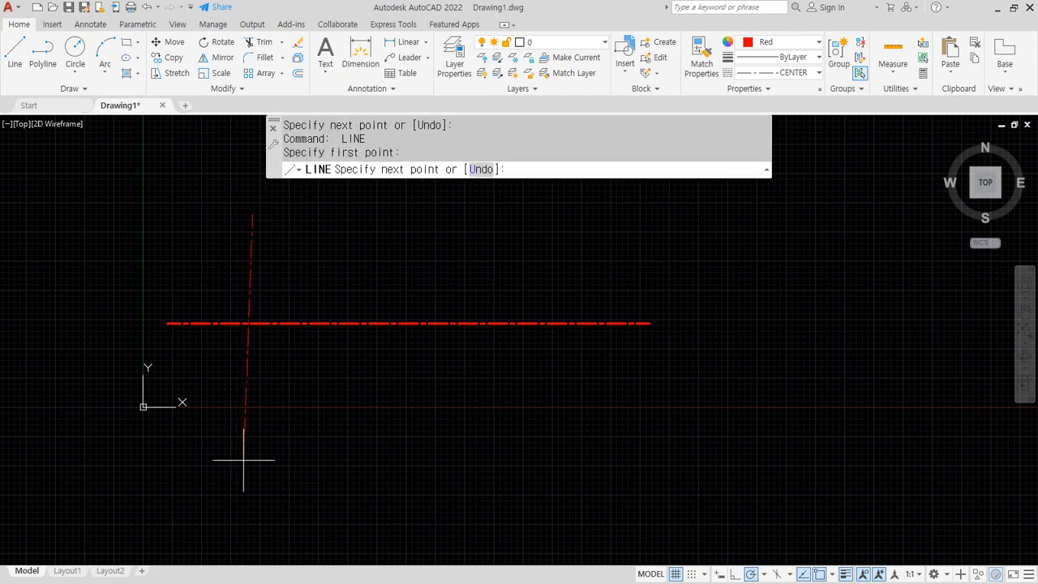
left_click(252, 512)
key("Return")
scroll(249, 397, "up", 3)
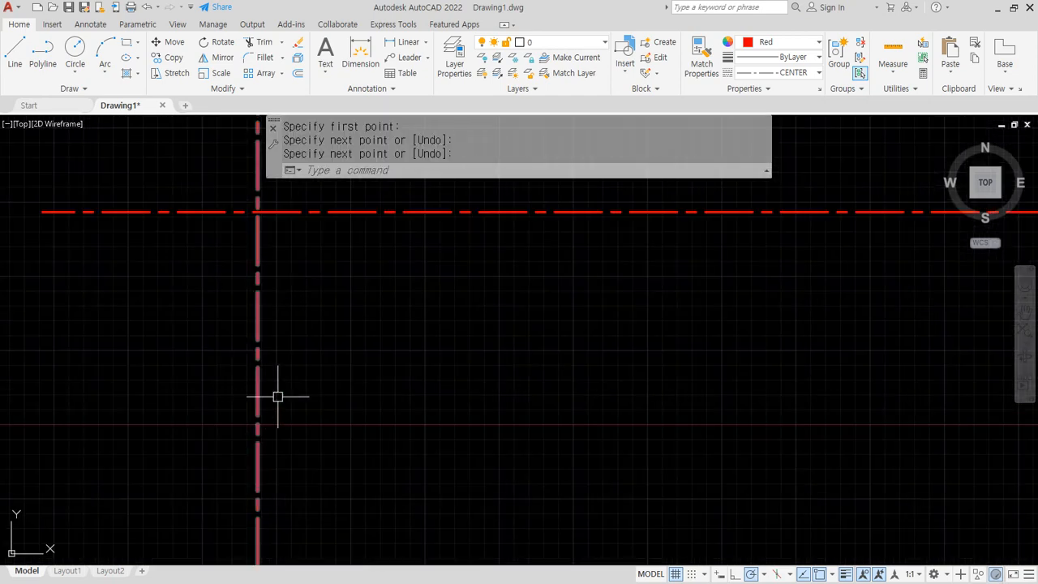
Step: Offset the horizontal centre line downward by 35
middle_click_drag(326, 350, 364, 398)
mouse_move(360, 267)
left_mouse_down()
mouse_move(397, 272)
mouse_move(394, 428)
mouse_move(424, 456)
left_mouse_up()
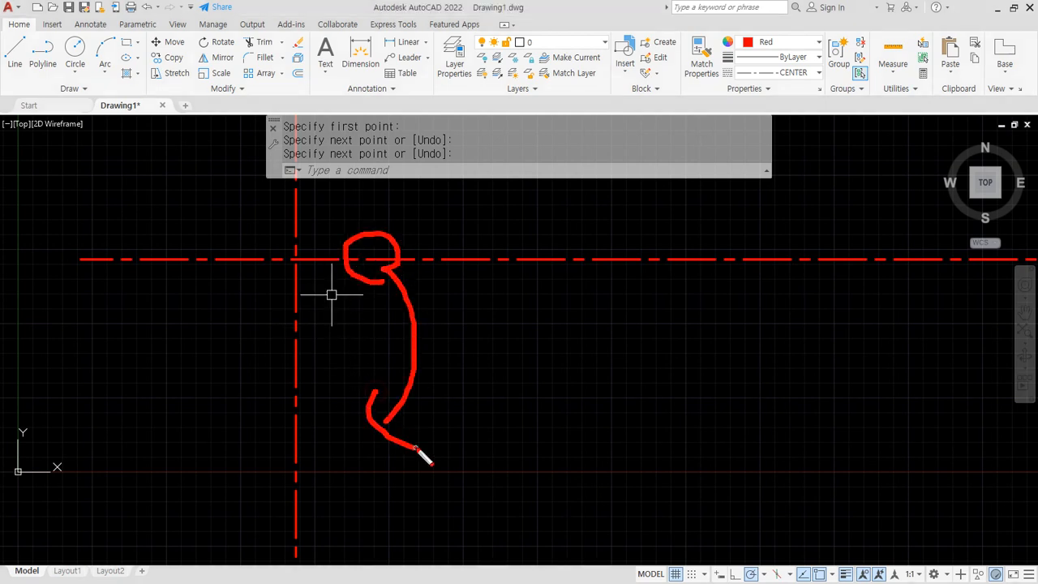
key("Escape")
type("o")
key("Return")
type("35")
key("Return")
left_click(364, 260)
left_click(378, 378)
key("Return")
Step: Offset the original horizontal centre line upward by 30
middle_click_drag(413, 327, 421, 418)
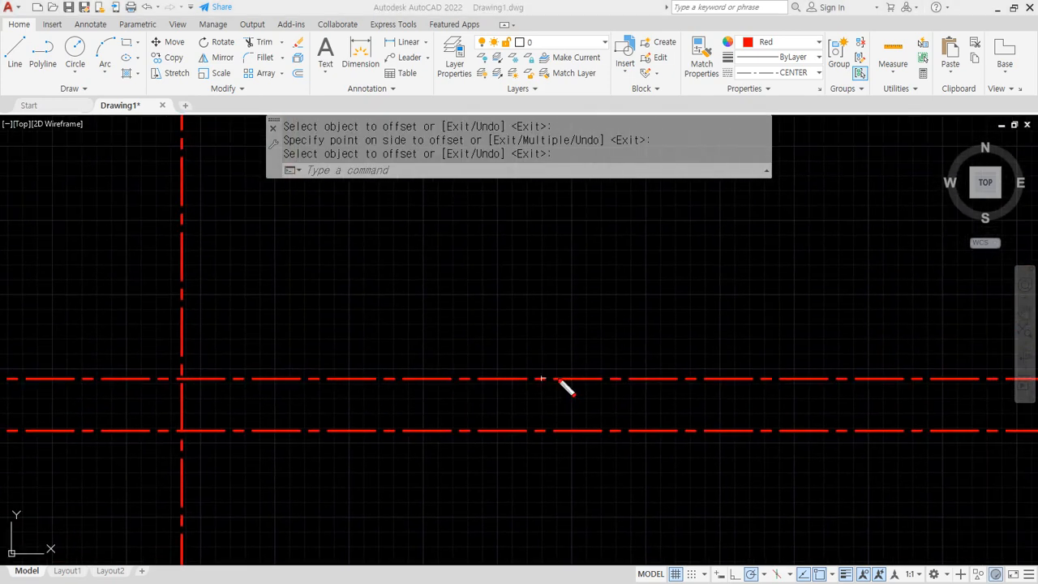
left_click_drag(523, 361, 509, 277)
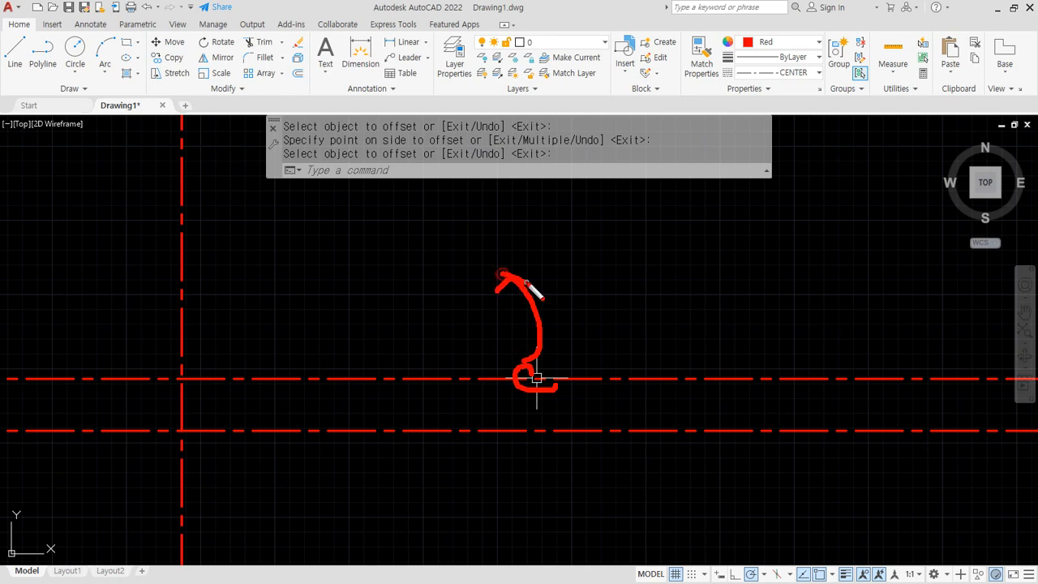
type("o")
key("Return")
type("30")
key("Return")
left_click(516, 378)
left_click(501, 306)
key("Return")
key("Return")
type("20")
key("Return")
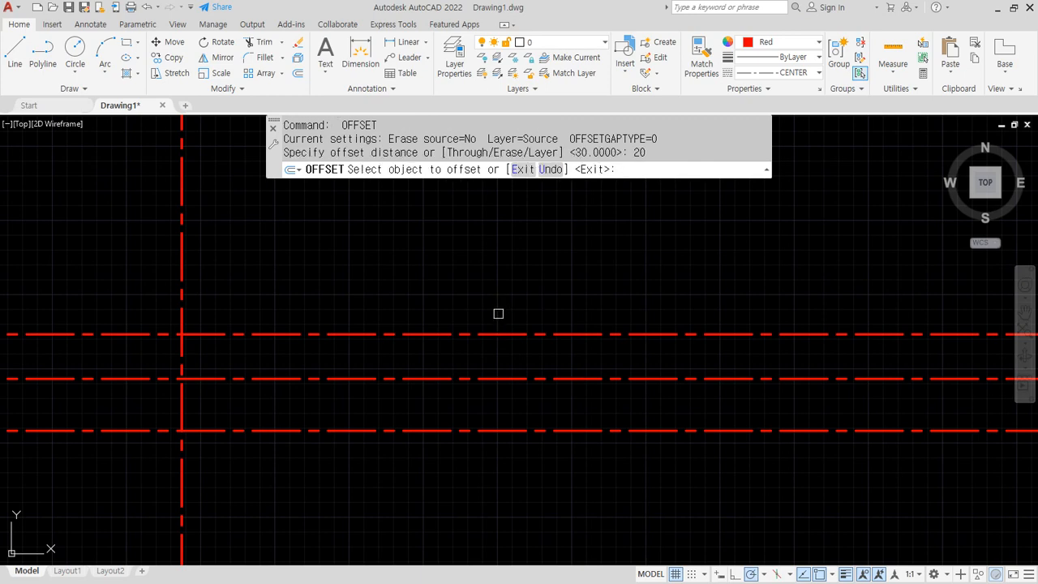
key("Escape")
Step: Offset the topmost horizontal centre line upward by 25
type("o")
key("Return")
type("25")
key("Return")
left_click(494, 333)
left_click(491, 293)
key("Return")
middle_click_drag(313, 326, 389, 343)
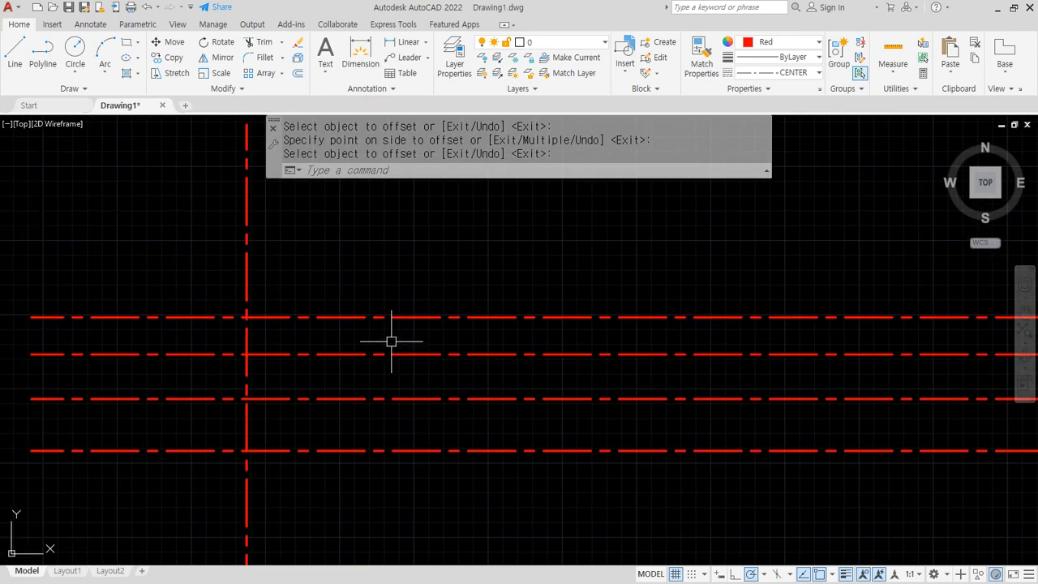
Step: Offset the vertical centre line to the right by 45
mouse_move(245, 275)
left_mouse_down()
mouse_move(357, 258)
mouse_move(525, 257)
left_mouse_up()
key("Escape")
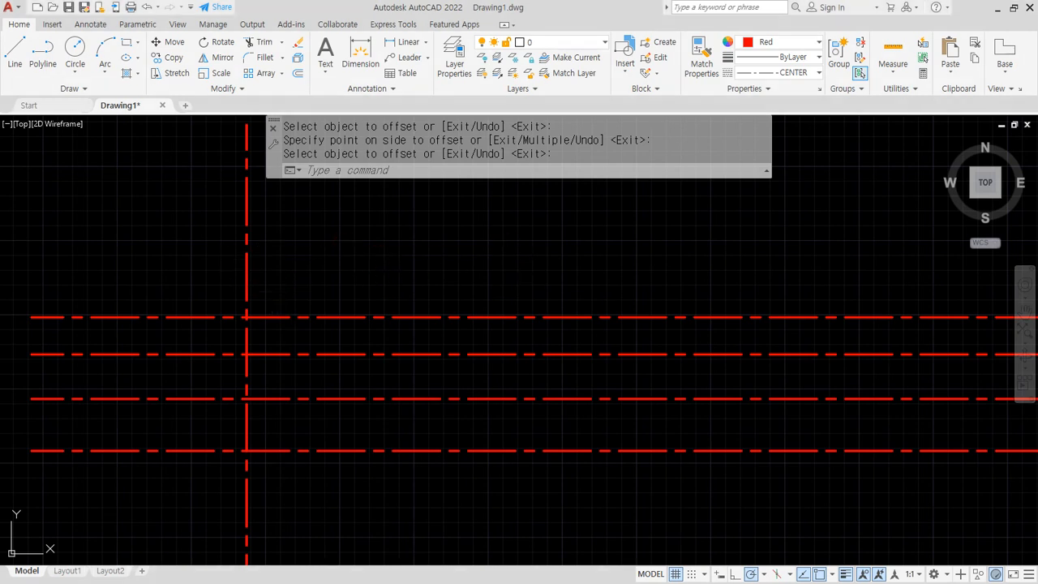
type("o")
key("Return")
type("45")
key("Return")
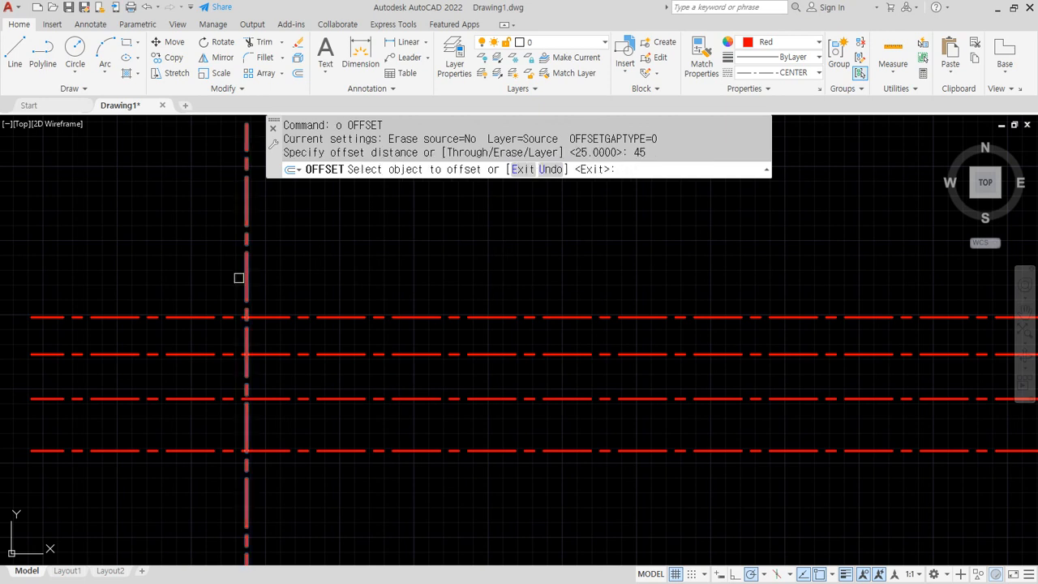
left_click(245, 273)
left_click(431, 269)
key("Return")
Step: Offset the second vertical centre line to the right by 75
key("Return")
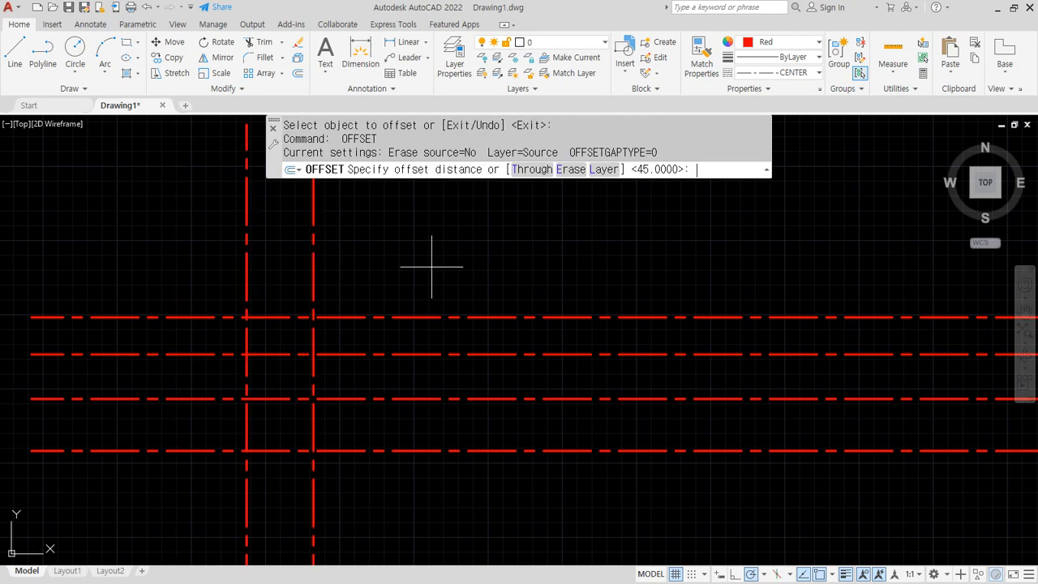
type("75")
key("Return")
left_click(315, 277)
left_click(660, 276)
key("Return")
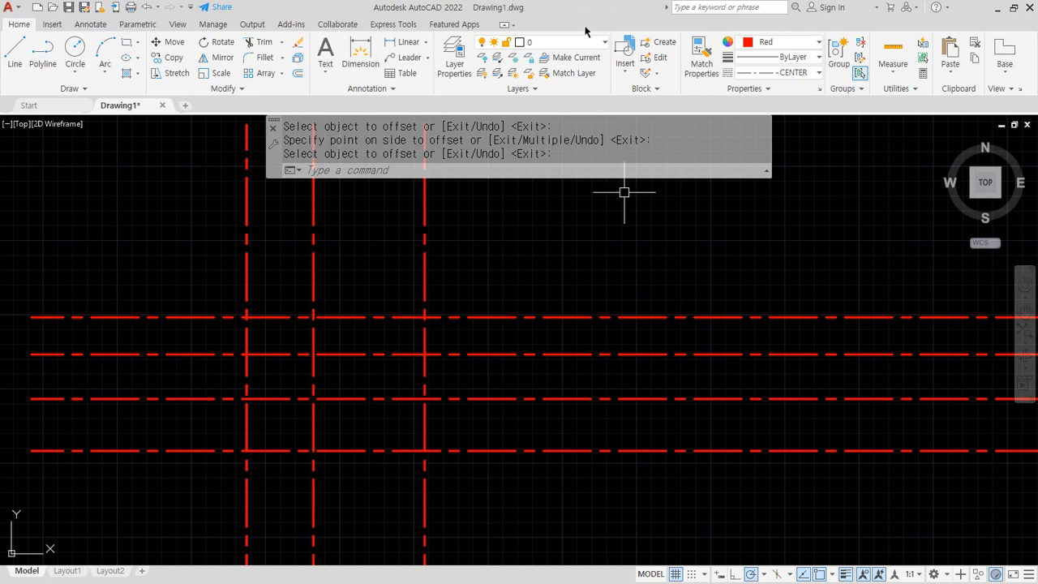
Step: Set the current object colour to Green and the linetype to Continuous
left_click(779, 42)
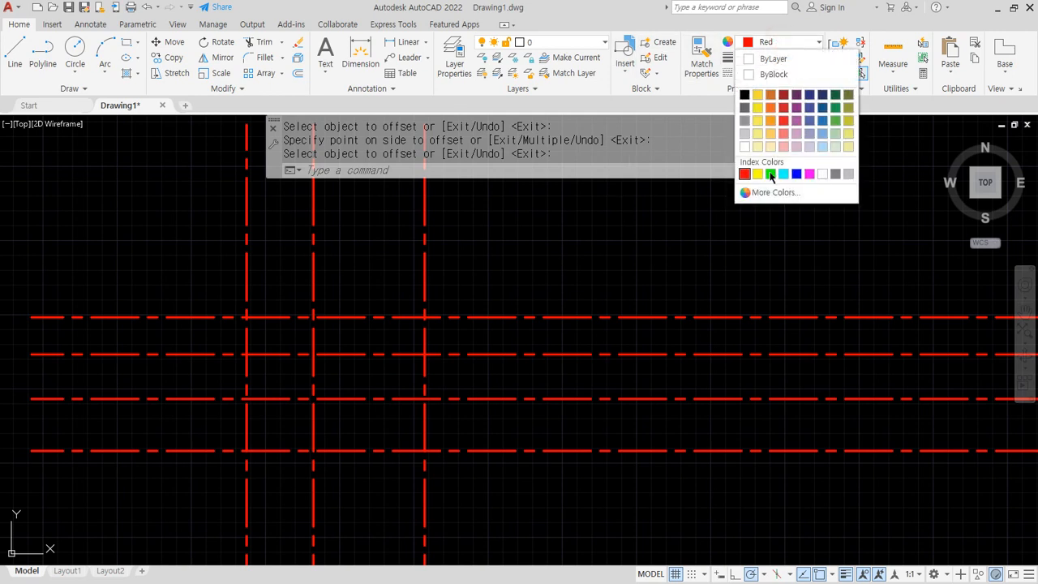
left_click(771, 174)
left_click(778, 72)
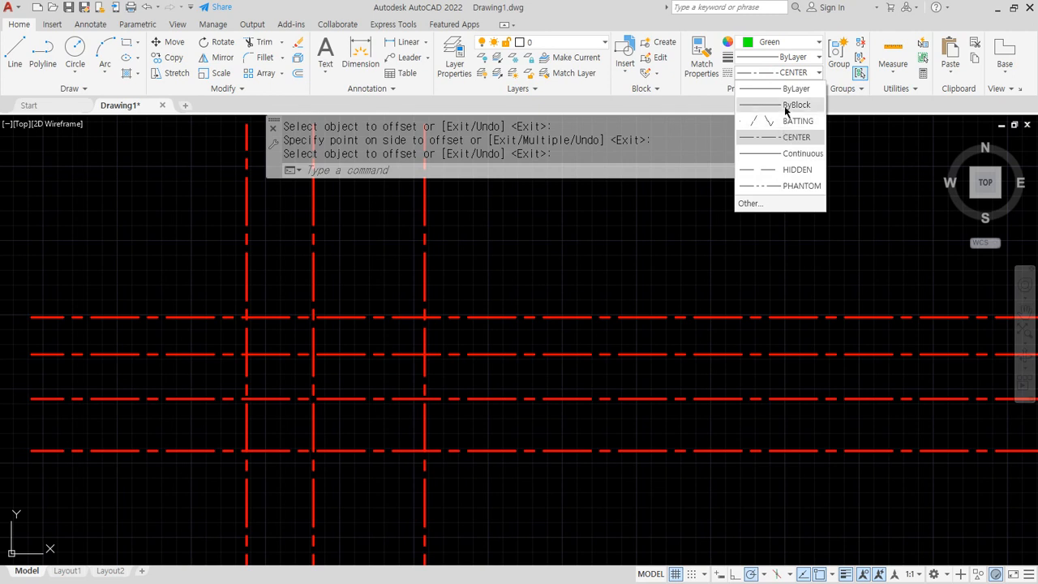
left_click(791, 153)
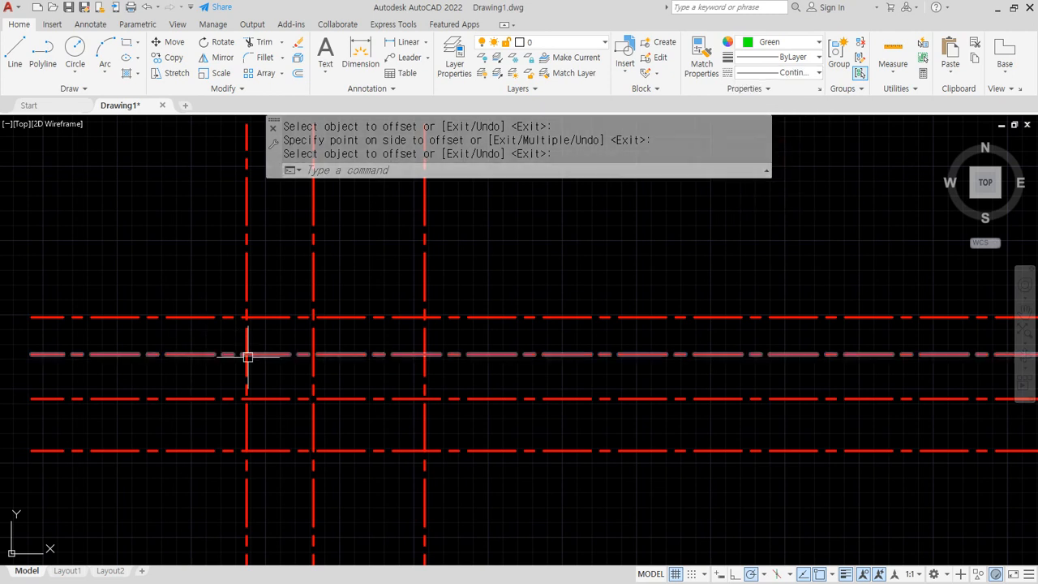
Step: Draw two circles of diameter 18 where the leftmost vertical centre line crosses the two lower horizontal centre lines
scroll(243, 356, "up", 2)
middle_click_drag(244, 436, 240, 352)
key("Return")
type("c CIRCLE")
key("Return")
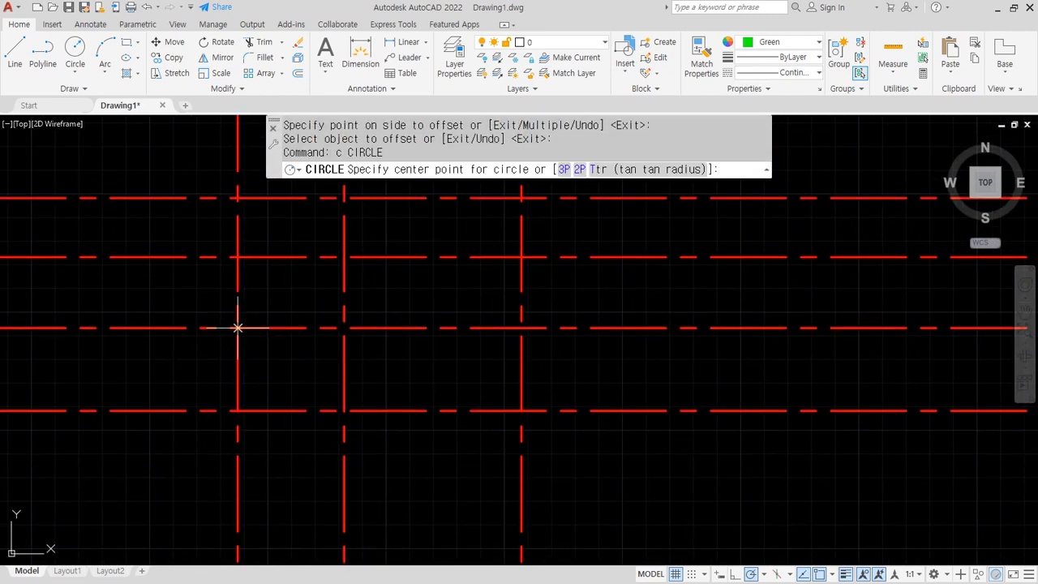
left_click(238, 327)
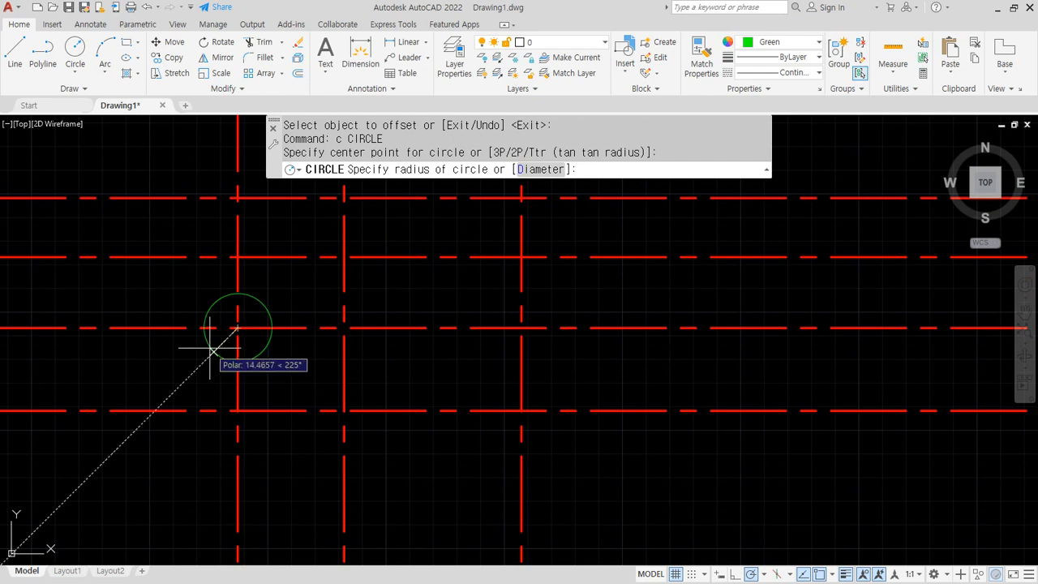
left_click(525, 171)
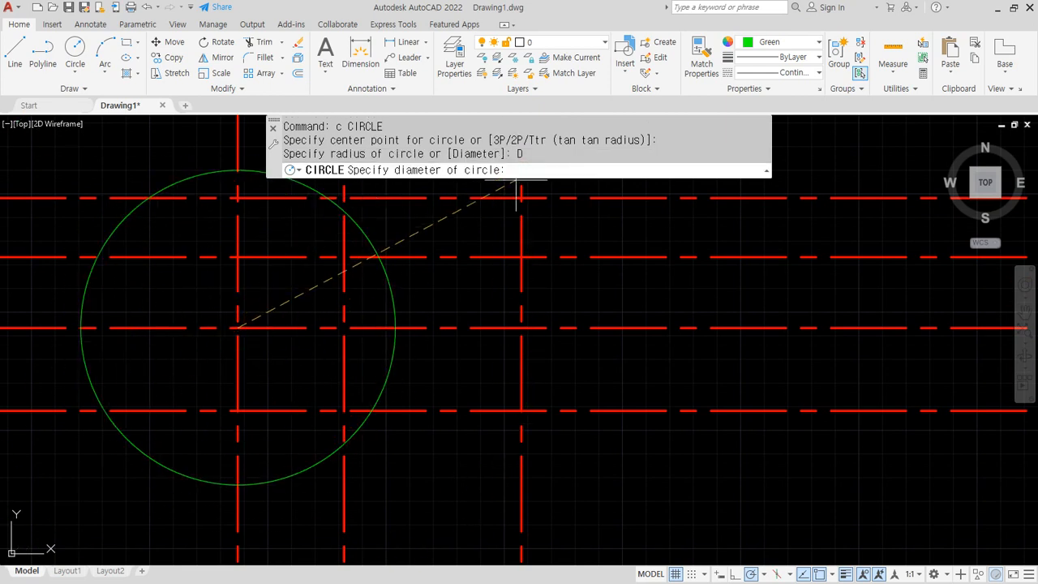
type("18")
key("Return")
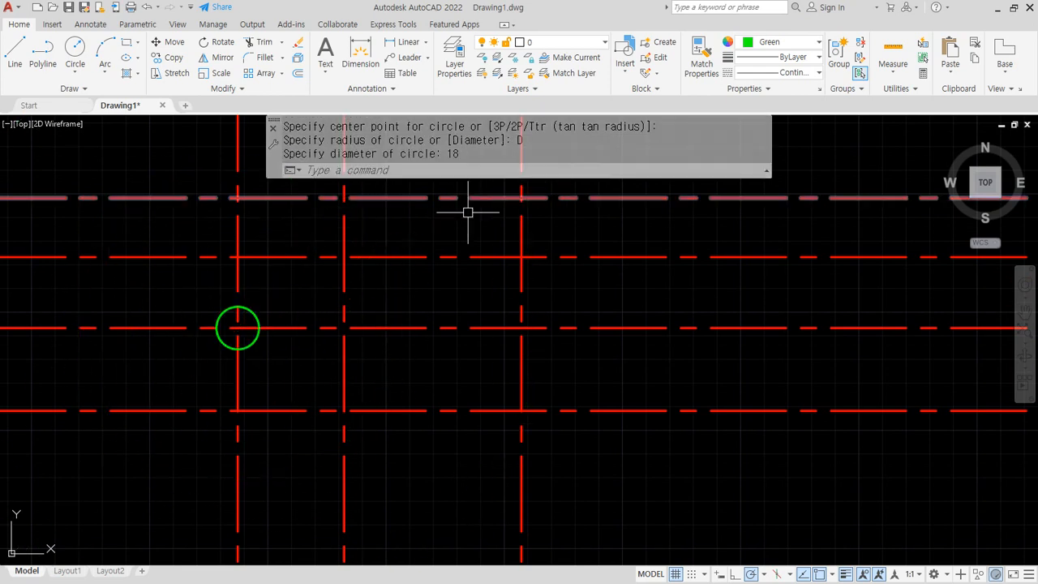
key("Return")
left_click(238, 410)
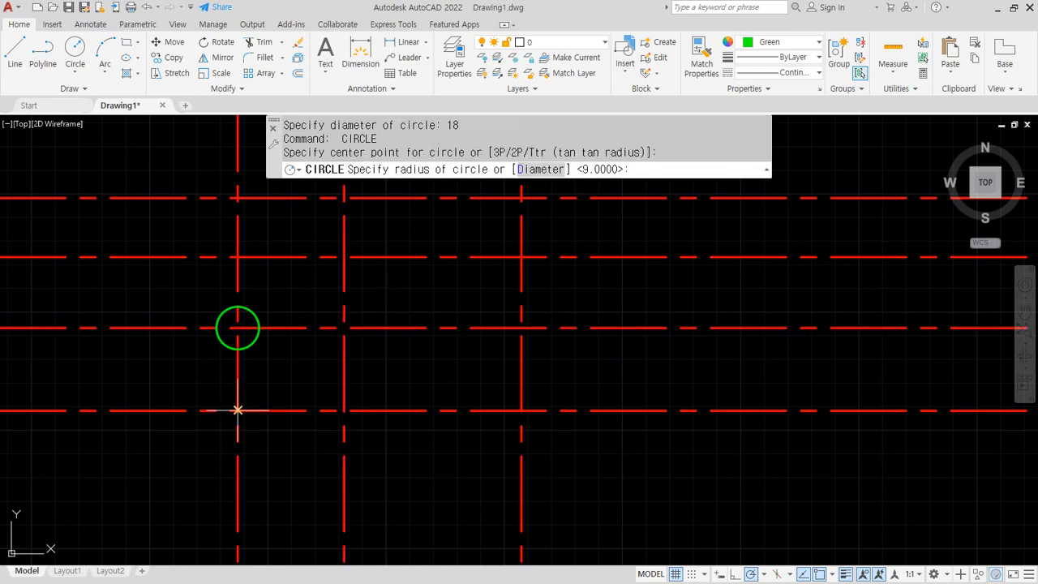
key("Return")
Step: Draw a concentric circle of diameter 30 around each of the two diameter 18 circles
key("Return")
left_click(238, 327)
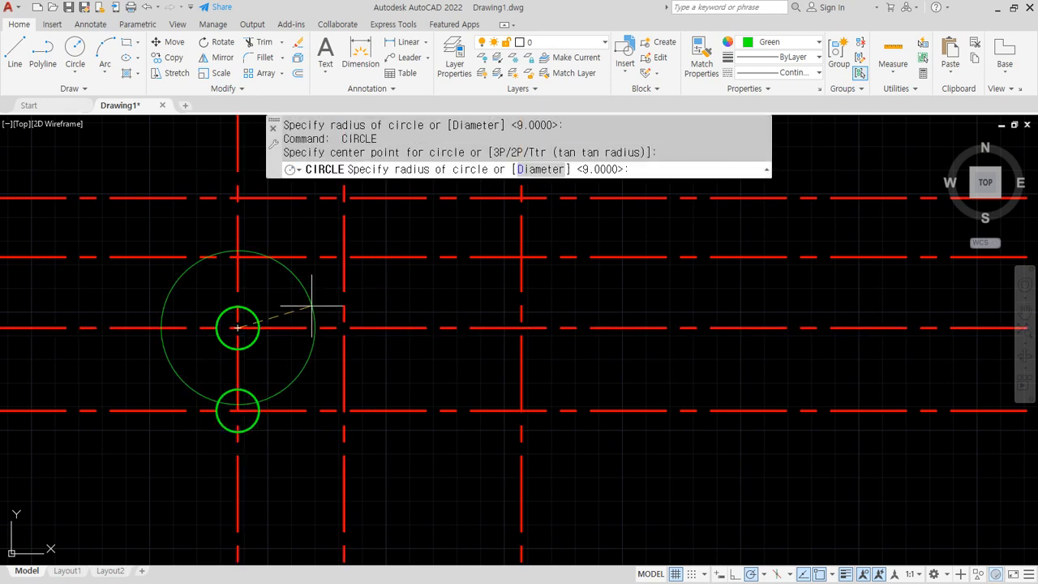
left_click(543, 171)
type("30")
key("Return")
key("Return")
left_click(238, 409)
key("Return")
Step: Draw a circle of diameter 14 where the rightmost vertical centre line crosses the second horizontal centre line from the top
middle_click_drag(400, 308, 245, 368)
type("c")
key("Return")
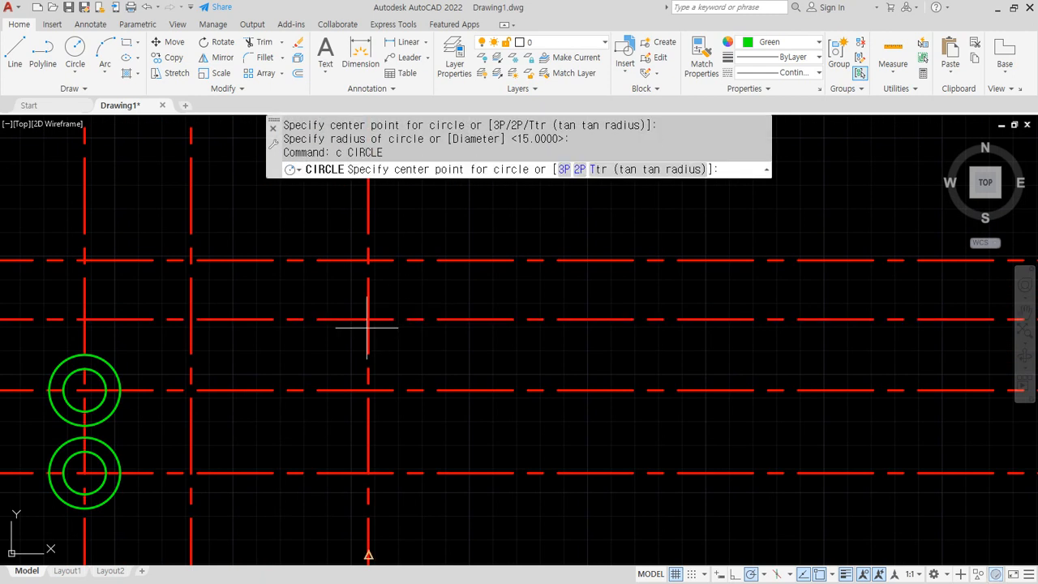
left_click(368, 318)
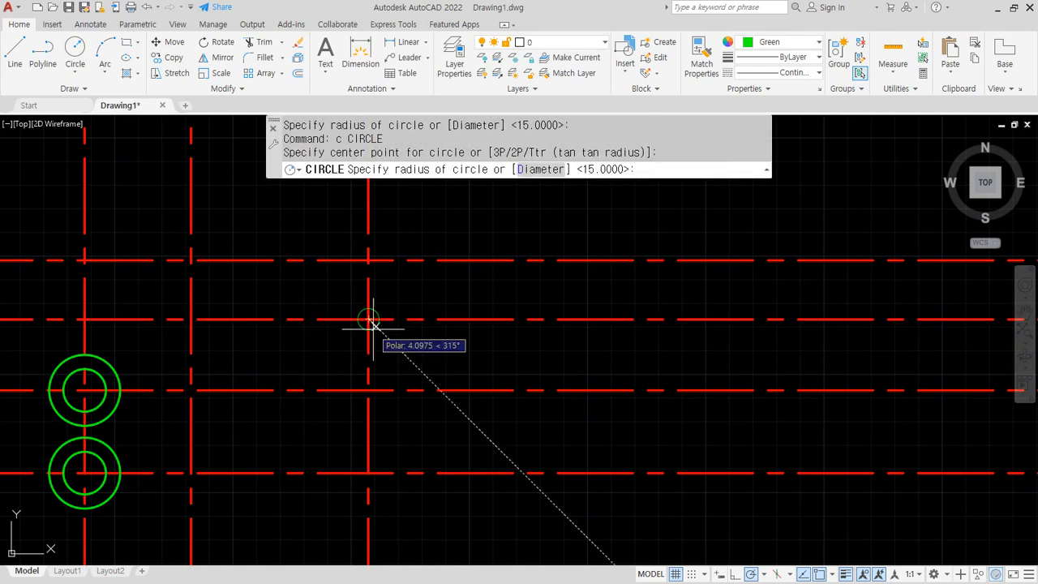
left_click(539, 169)
type("14")
key("Return")
Step: Draw a concentric circle of diameter 30 around the diameter 14 circle on the rightmost vertical centre line
key("Return")
left_click(368, 319)
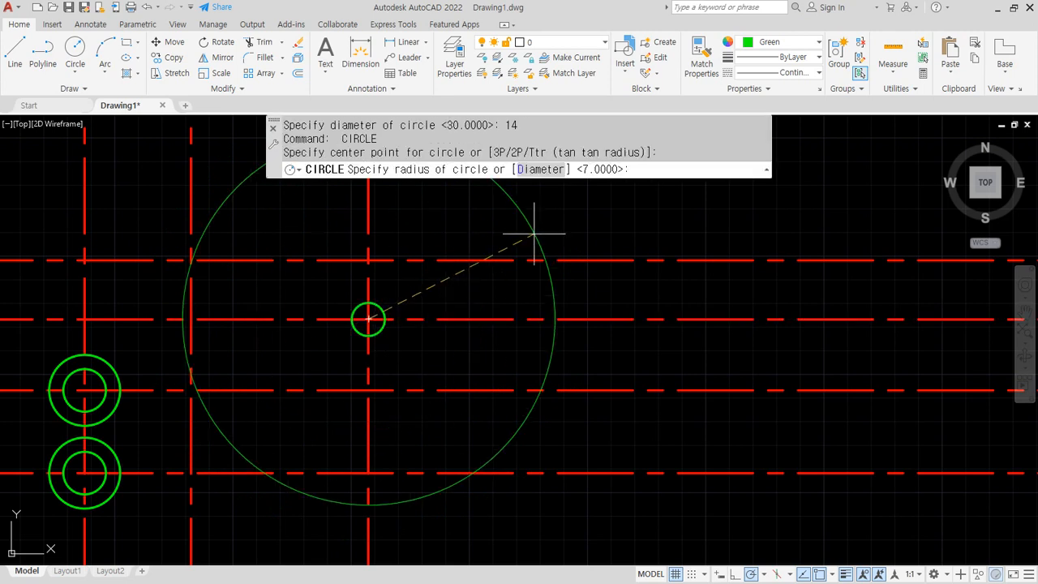
left_click(540, 170)
type("30")
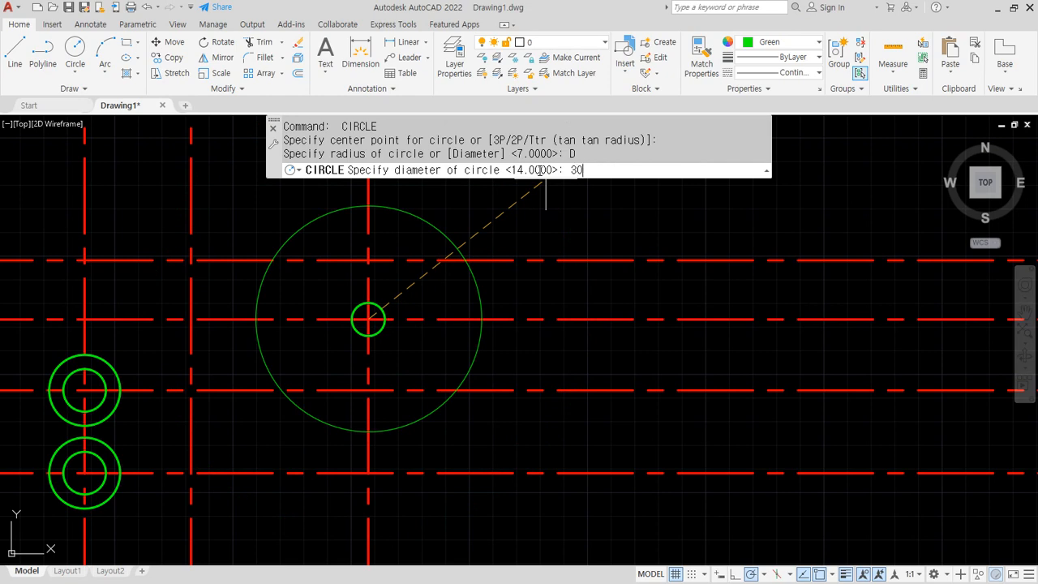
key("Return")
Step: Draw a circle of diameter 14 where the middle vertical centre line crosses the topmost horizontal centre line
middle_click_drag(130, 280, 237, 319)
type("C")
key("Return")
left_click(273, 291)
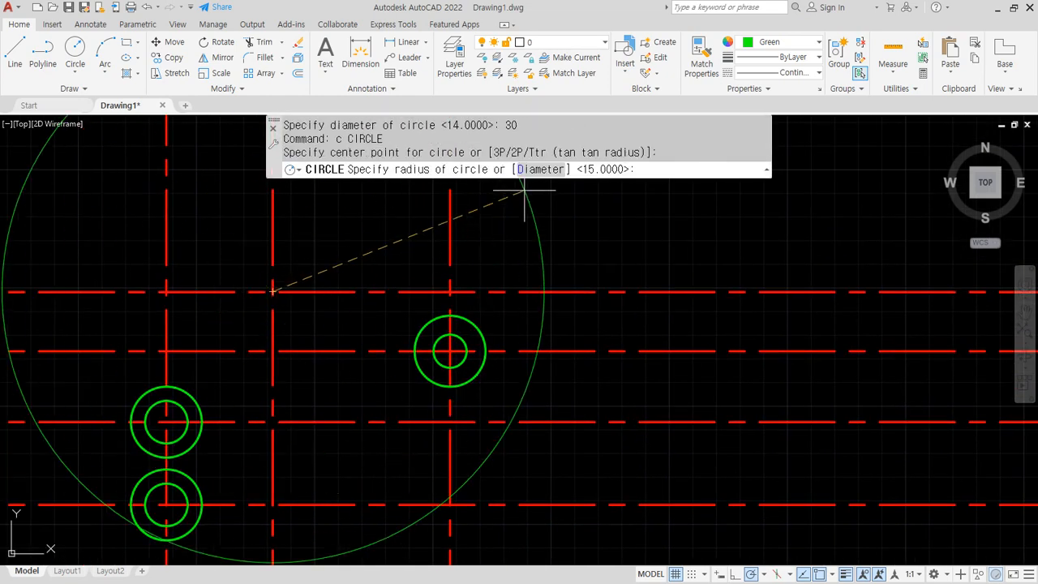
left_click(536, 169)
type("14")
key("Return")
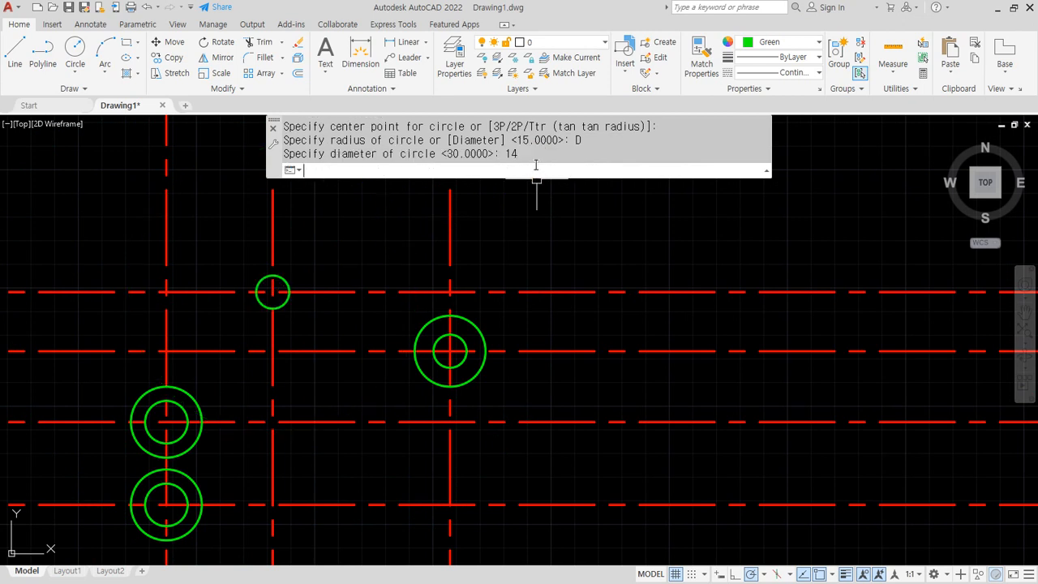
Step: Draw a concentric circle of diameter 26 around the diameter 14 circle on the middle vertical centre line
key("Return")
left_click(272, 291)
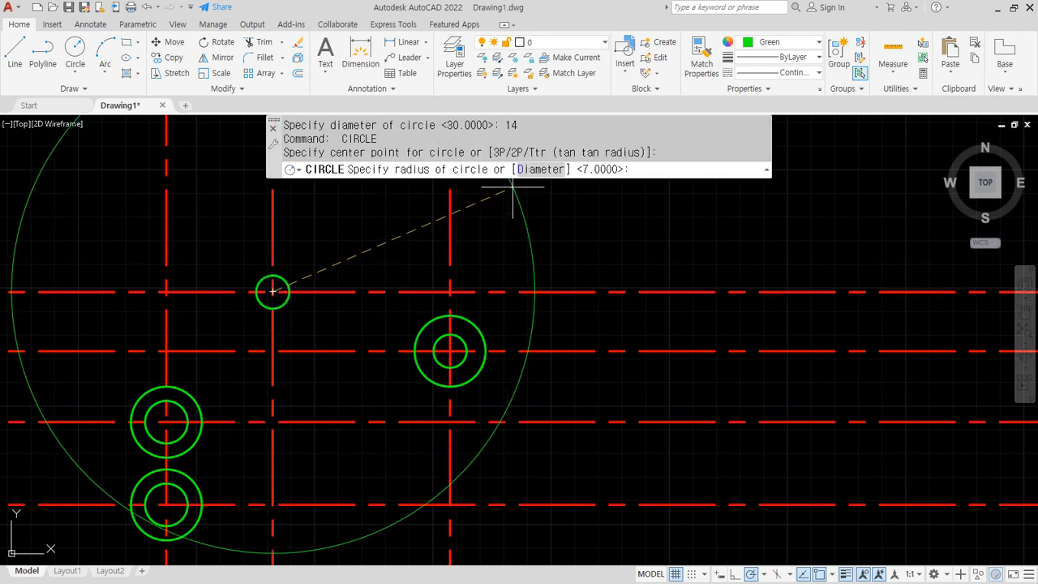
left_click(534, 171)
type("2")
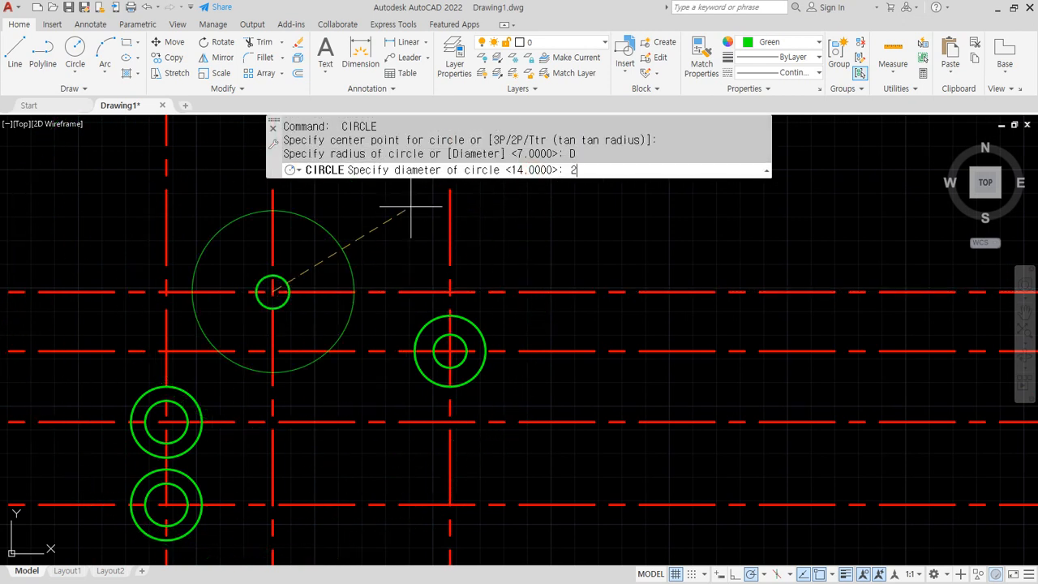
type("6")
key("Return")
Step: Draw a Tan, Tan, Radius circle of radius 100 touching the outer circles at the lower left and far right
middle_click_drag(273, 486, 294, 439)
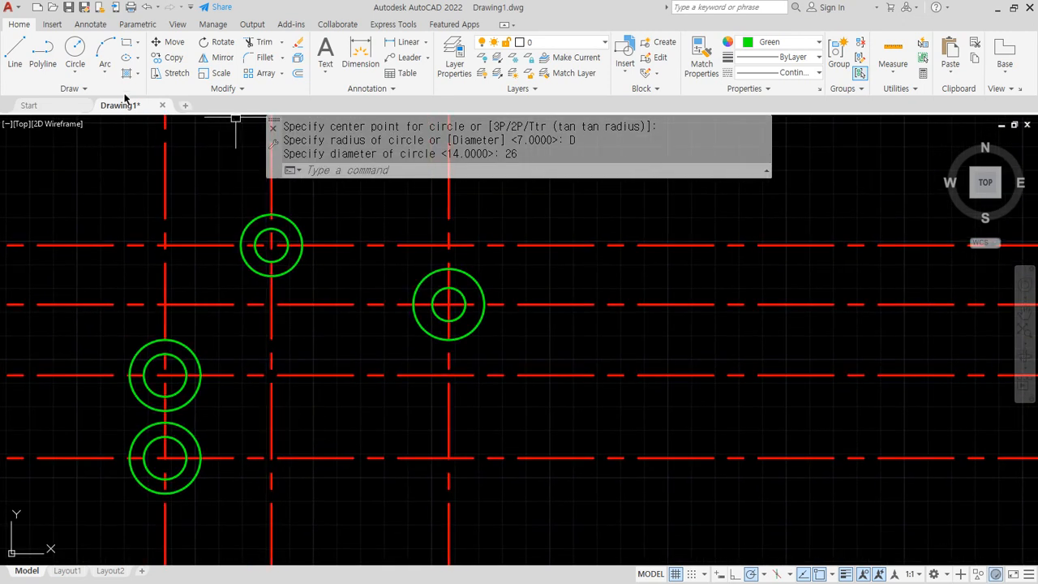
left_click(74, 73)
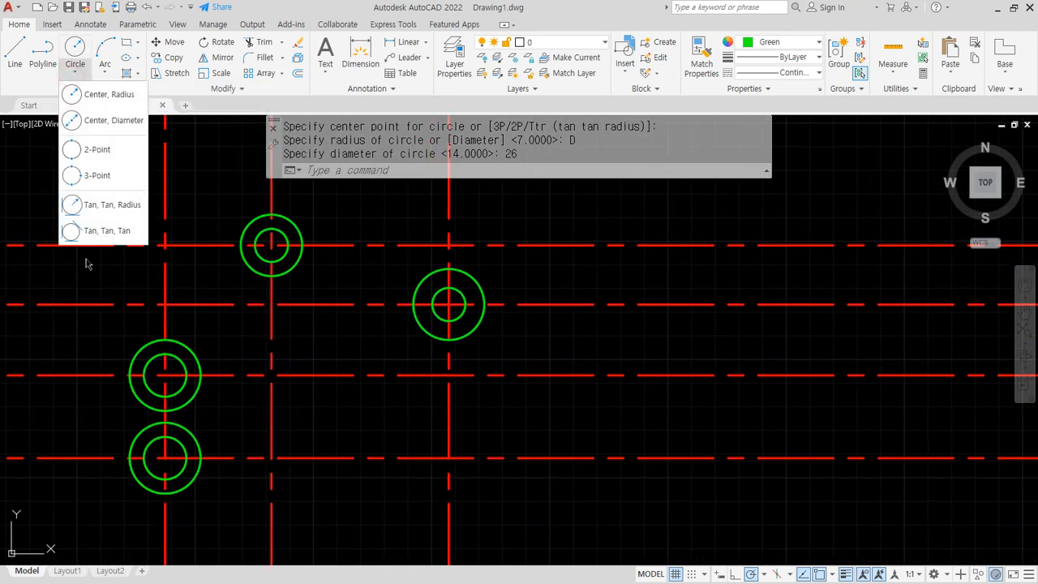
left_click(95, 208)
left_click(191, 483)
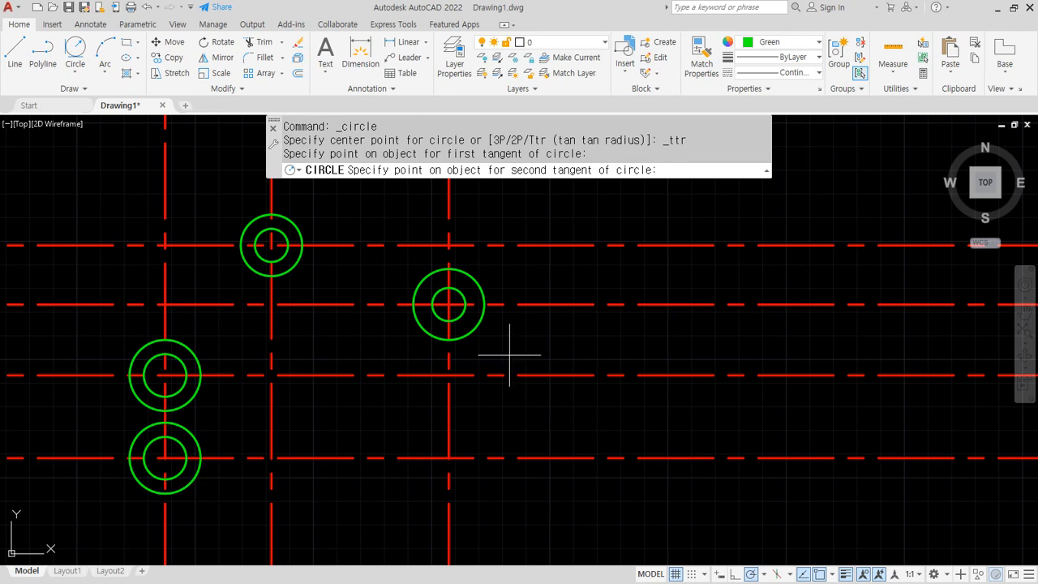
left_click(478, 334)
type("100")
key("Return")
Step: Trim the radius 100 circle between the lower-left and right outer circles, keeping only its upper arc
middle_click_drag(479, 371, 488, 353)
type("tr")
key("Return")
left_click(479, 311)
left_click(203, 423)
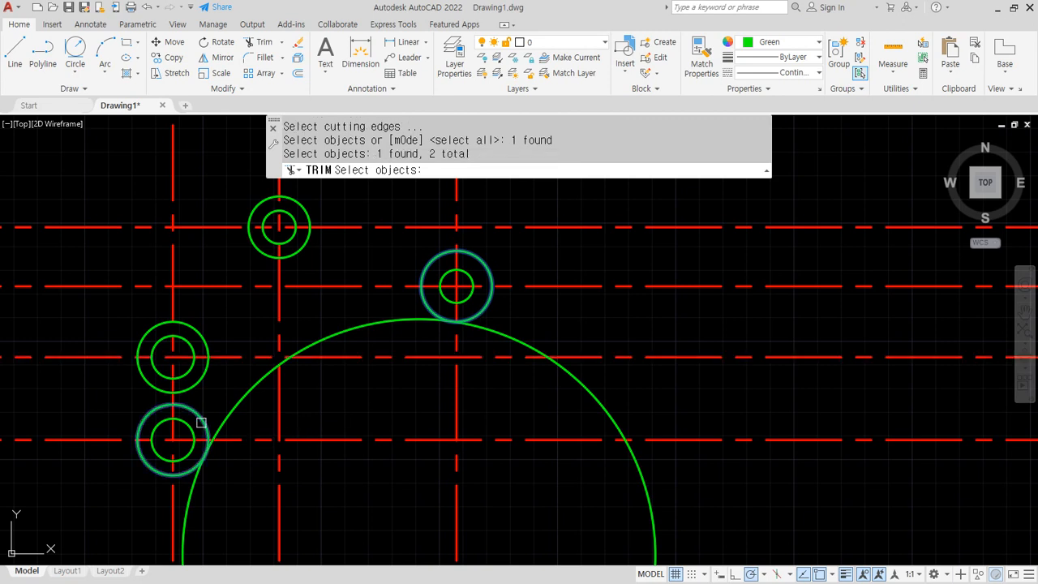
key("Return")
left_click(566, 368)
key("Return")
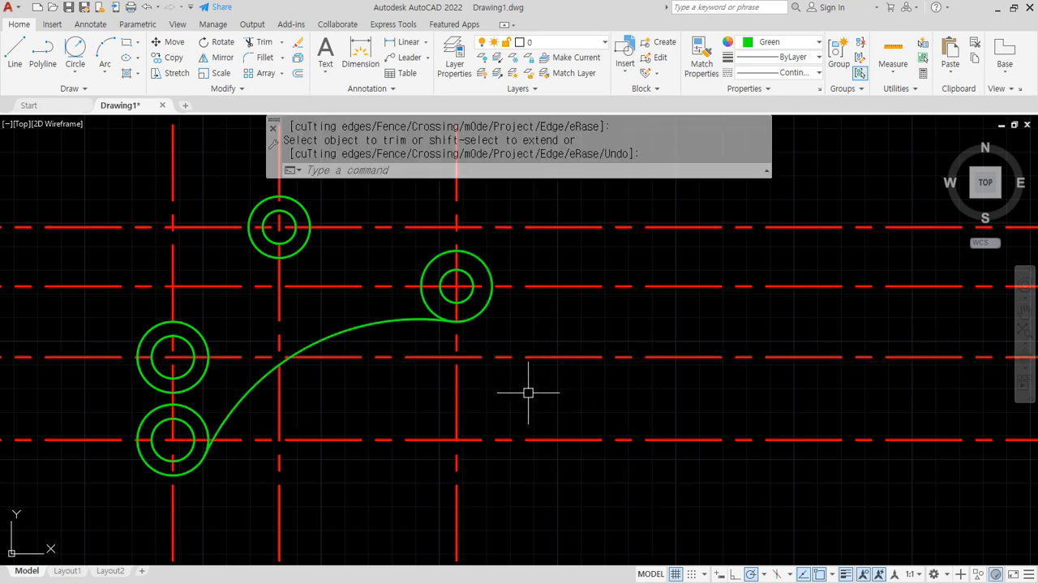
Step: Draw a Tan, Tan, Radius circle of radius 120 enclosing the upper-left and right diameter 30 circles
left_click(76, 49)
left_click(142, 334)
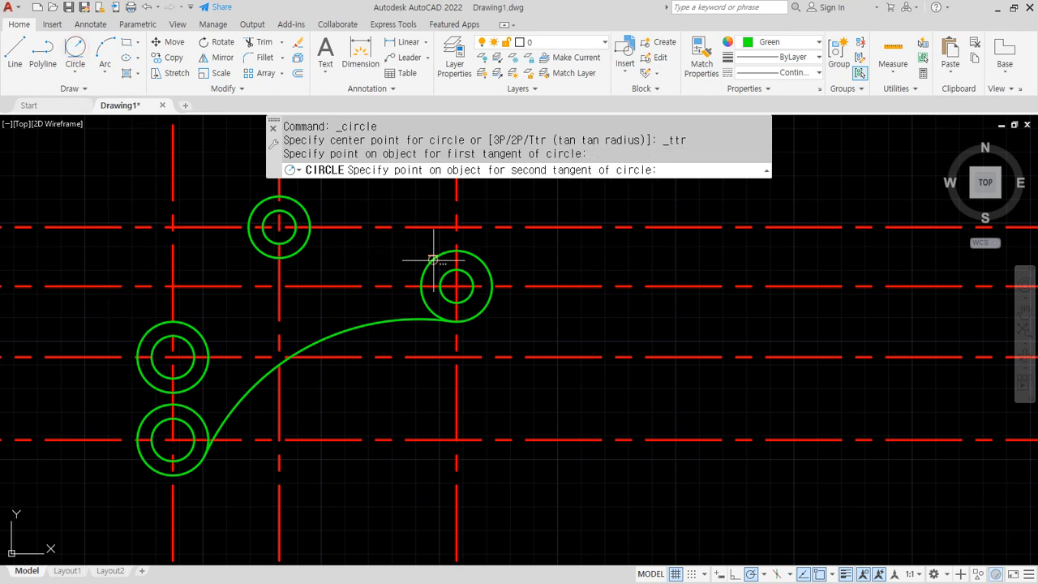
left_click(477, 264)
type("120")
key("Return")
Step: Trim the radius 120 circle between the upper-left and right diameter 30 circles, keeping only its upper arc
type("tr")
key("Return")
left_click(482, 311)
left_click(205, 339)
key("Return")
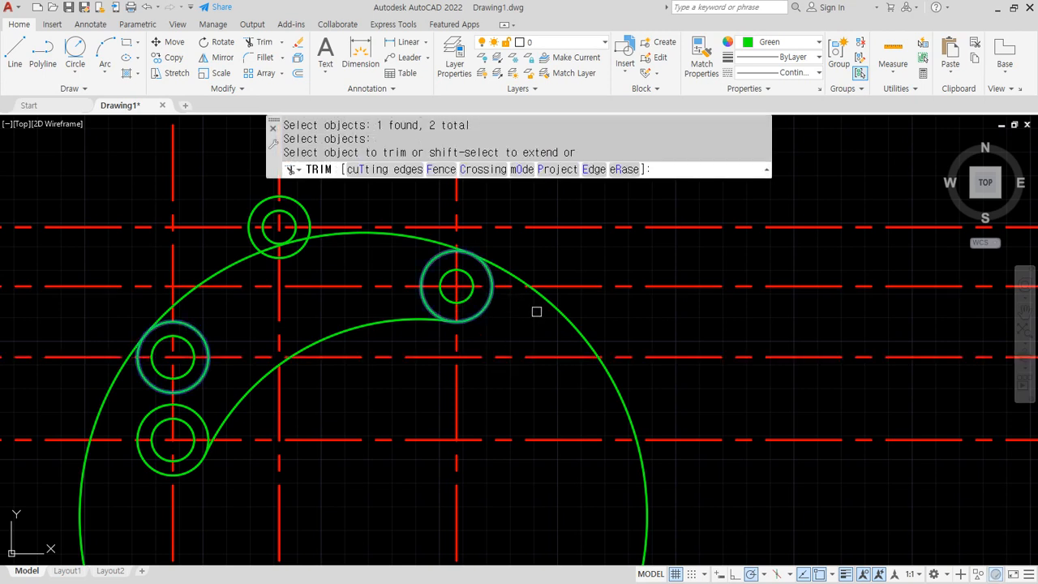
left_click(541, 300)
key("Return")
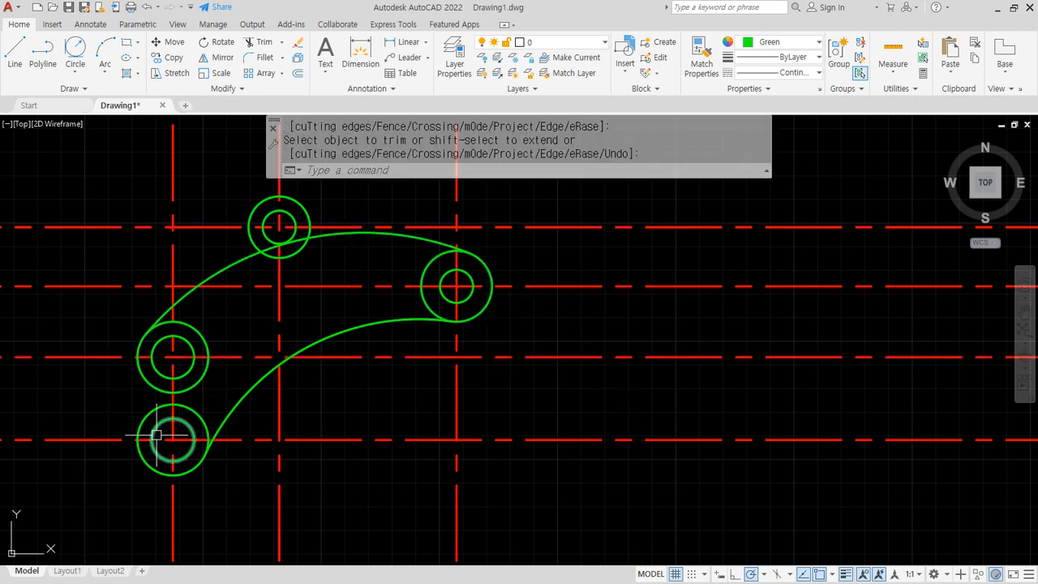
Step: Draw a vertical line joining the left quadrants of the two stacked diameter 30 circles
scroll(158, 442, "up", 2)
middle_click_drag(186, 453, 276, 451)
type("l")
key("Return")
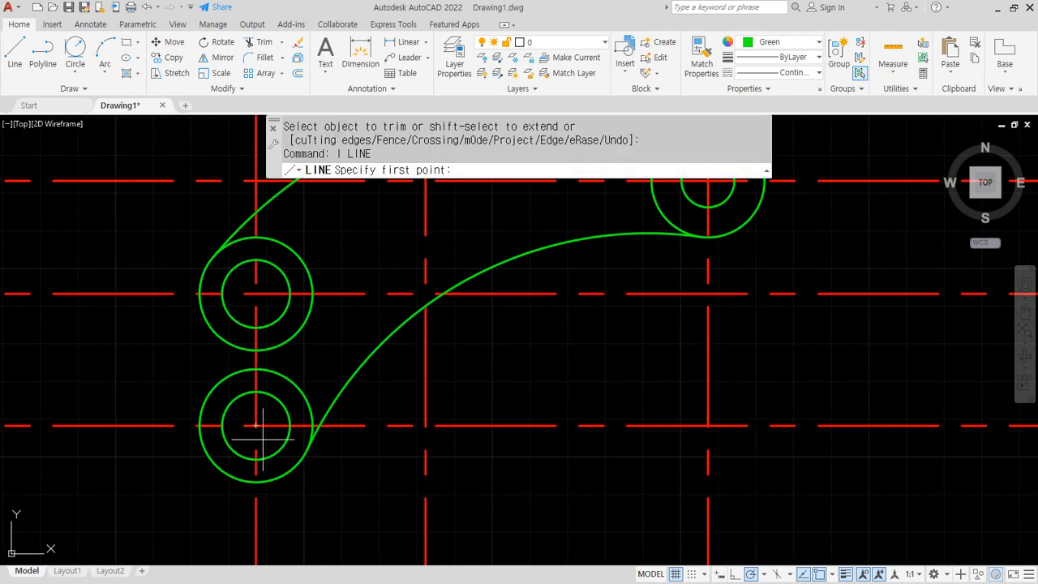
left_click(200, 293)
left_click(199, 424)
key("Return")
Step: Draw a vertical line joining the right quadrants of the two stacked diameter 30 circles
key("Return")
left_click(313, 293)
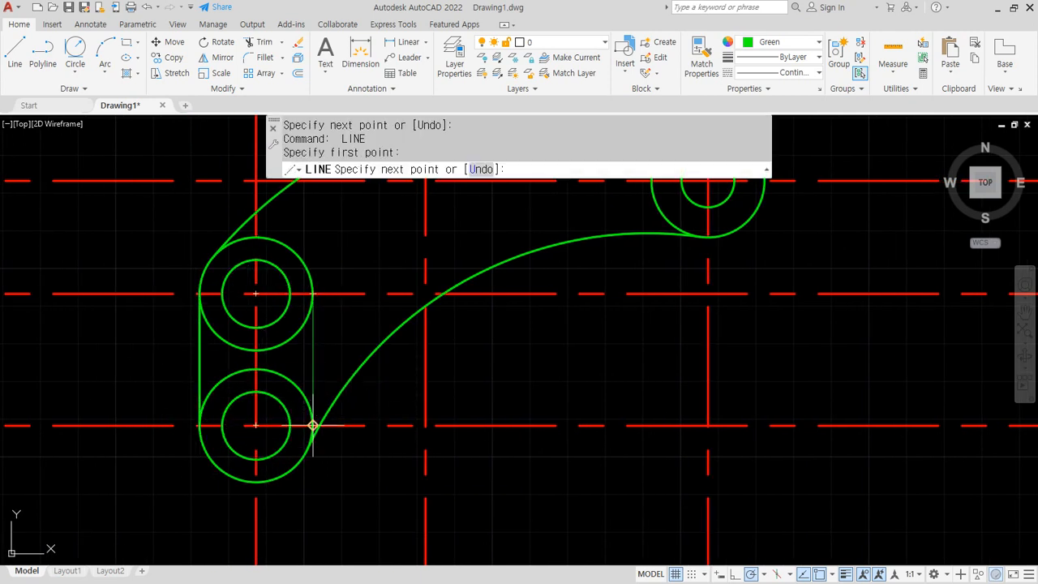
scroll(313, 425, "up", 4)
left_click(309, 424)
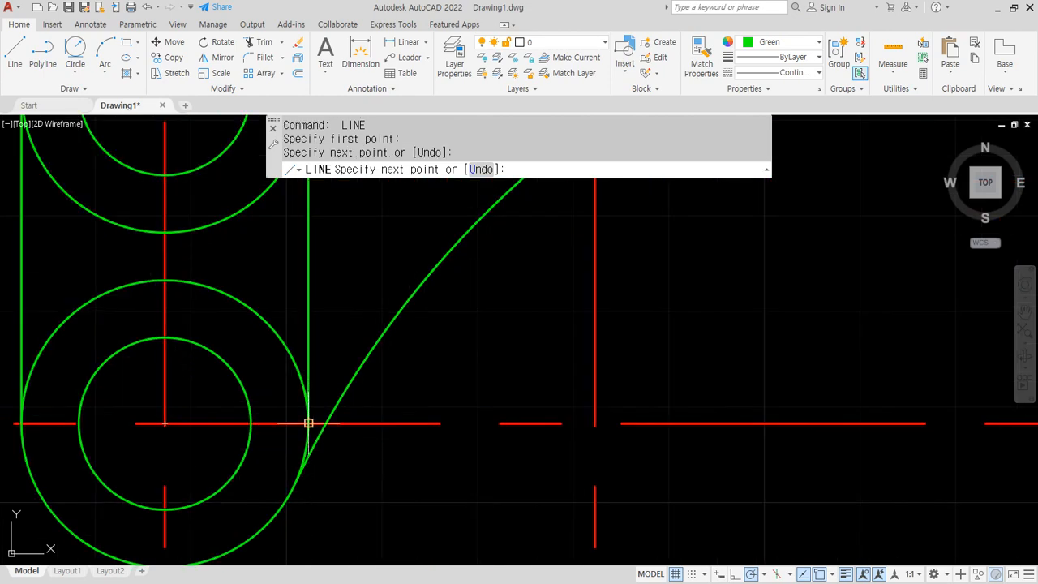
key("Return")
scroll(313, 462, "down", 3)
middle_click_drag(320, 417, 266, 418)
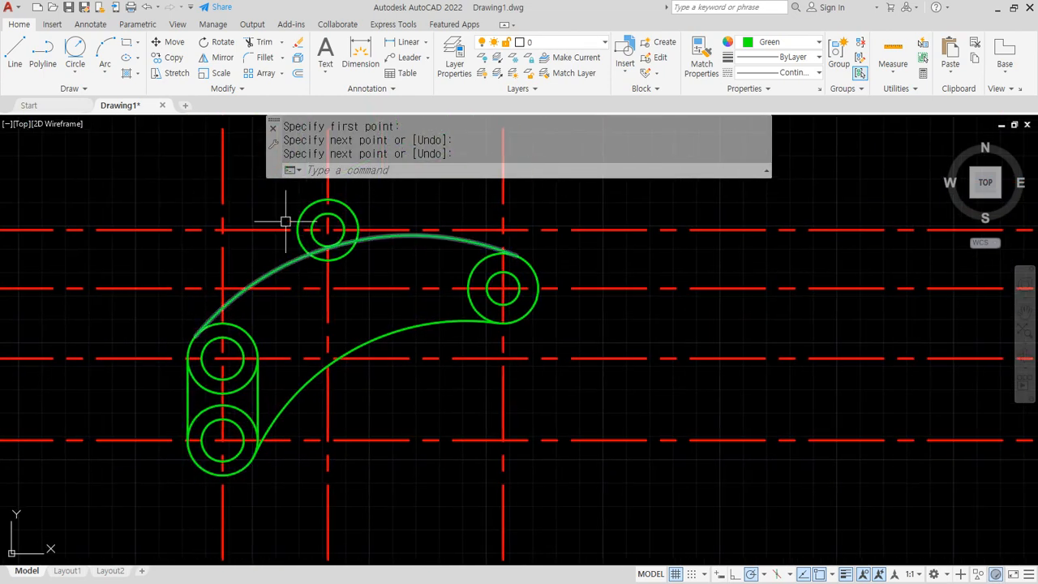
Step: Draw a vertical line about 19 long downward from the left quadrant of the diameter 26 circle, crossing the radius 120 arc
scroll(283, 222, "up", 2)
key("Return")
left_click(321, 242)
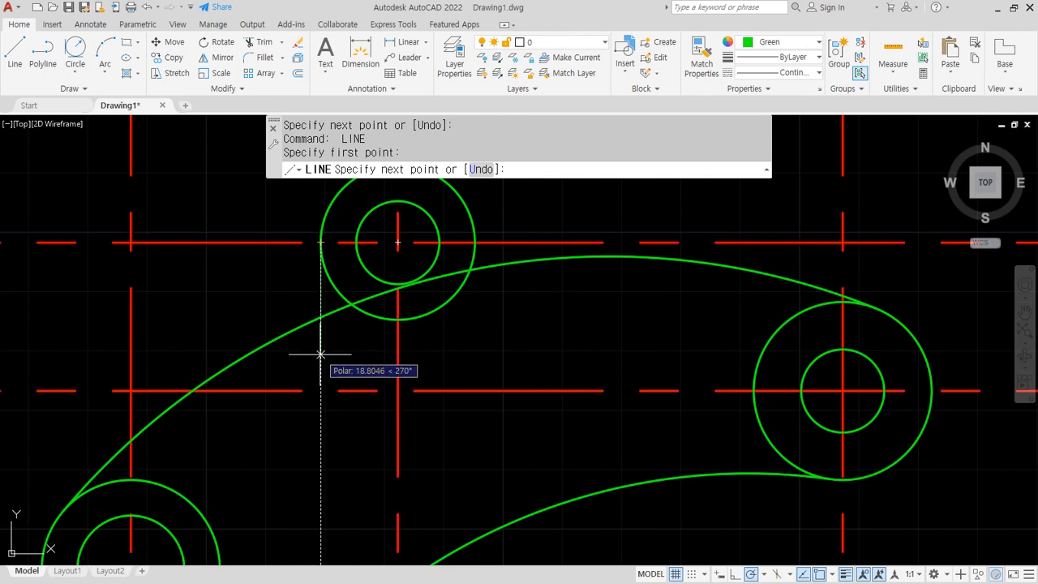
key("Return")
scroll(463, 381, "down", 2)
middle_click_drag(440, 377, 401, 246)
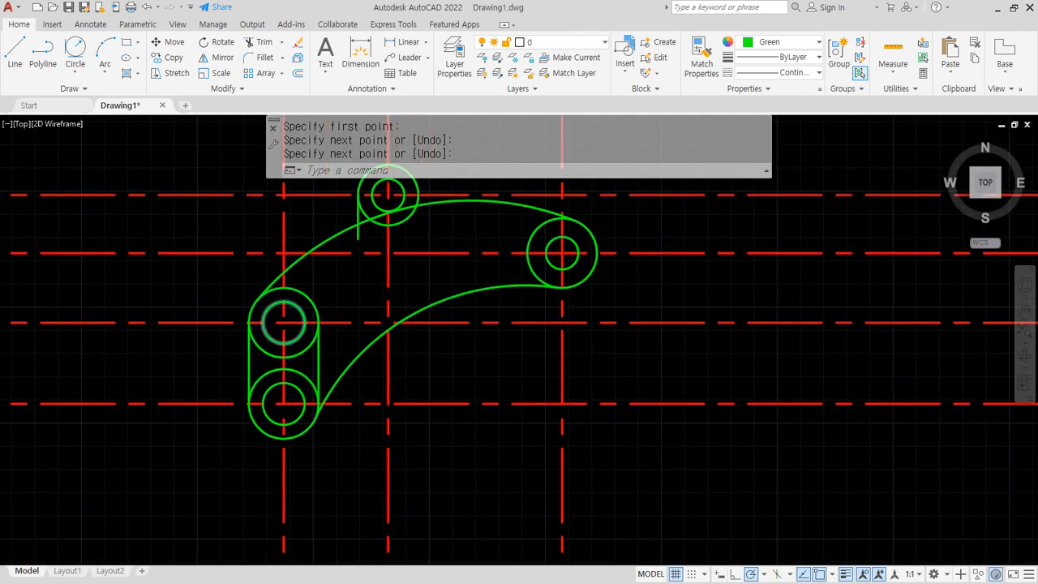
Step: Offset the two stacked diameter 30 circles outward by 5
scroll(267, 338, "up", 1)
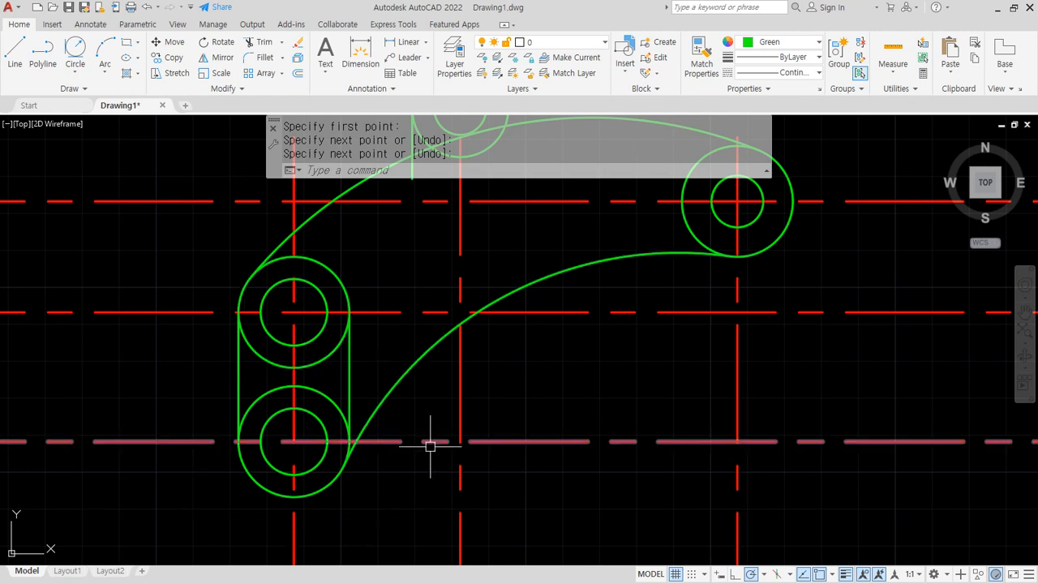
type("OFFSET")
key("Return")
type("5")
key("Return")
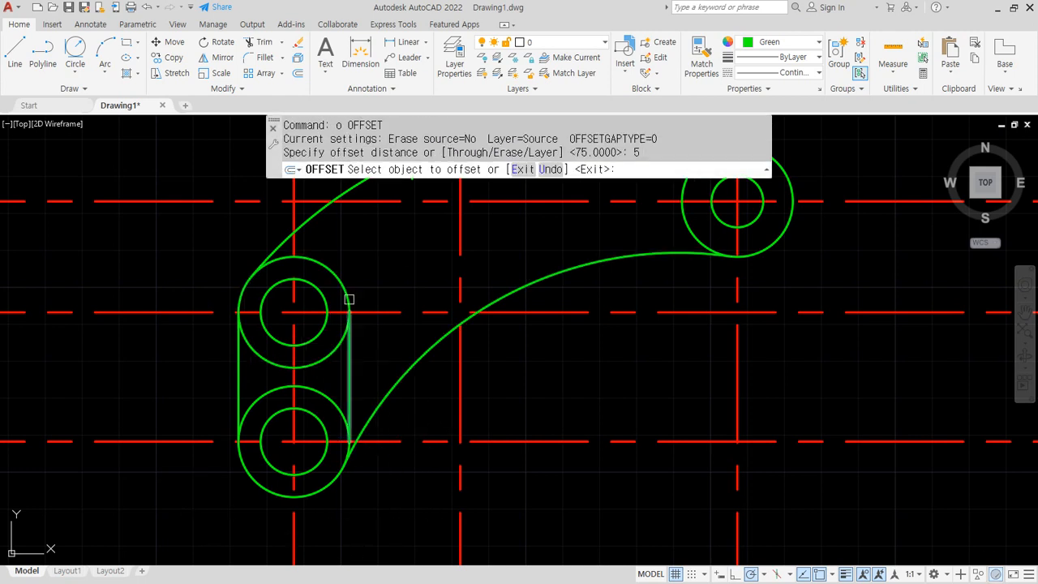
left_click(348, 311)
left_click(367, 256)
left_click(337, 410)
left_click(357, 381)
key("Return")
Step: Trim the centre lines outside the lower slot's offset circle, then erase that helper circle
type("tr")
key("Return")
left_click(361, 479)
key("Return")
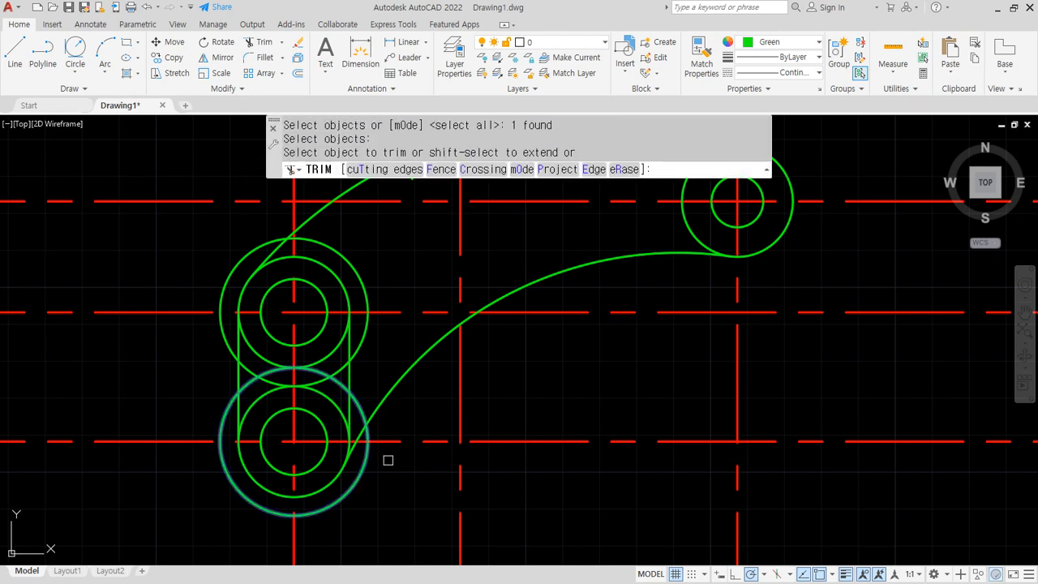
left_click(392, 446)
left_click(405, 429)
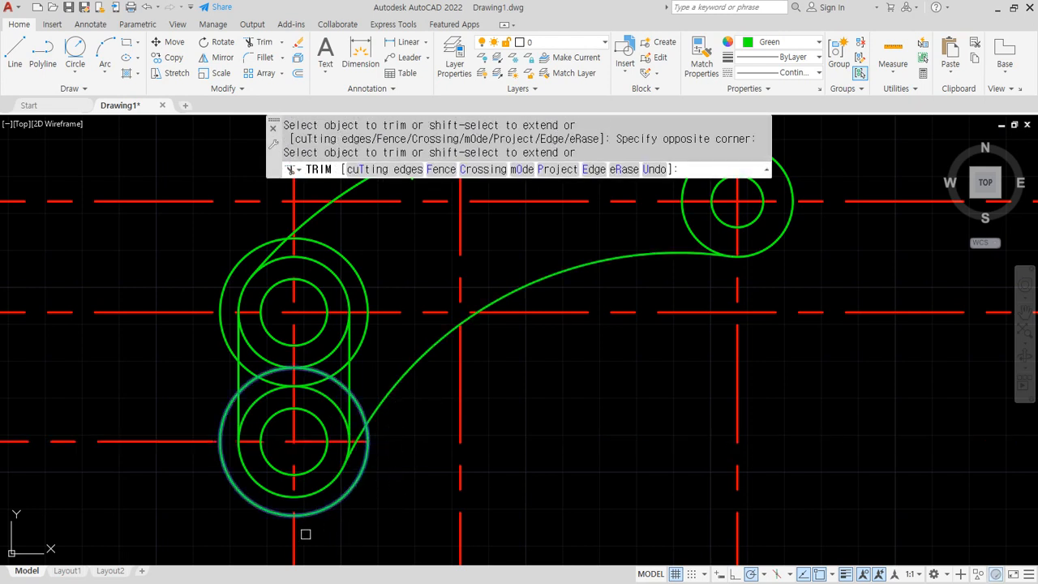
key("space")
left_click(225, 474)
type("e")
key("space")
Step: Trim the centre lines outside the offset circle around the upper stacked circle, then erase that helper circle
type("tr")
key("space")
left_click(341, 252)
key("space")
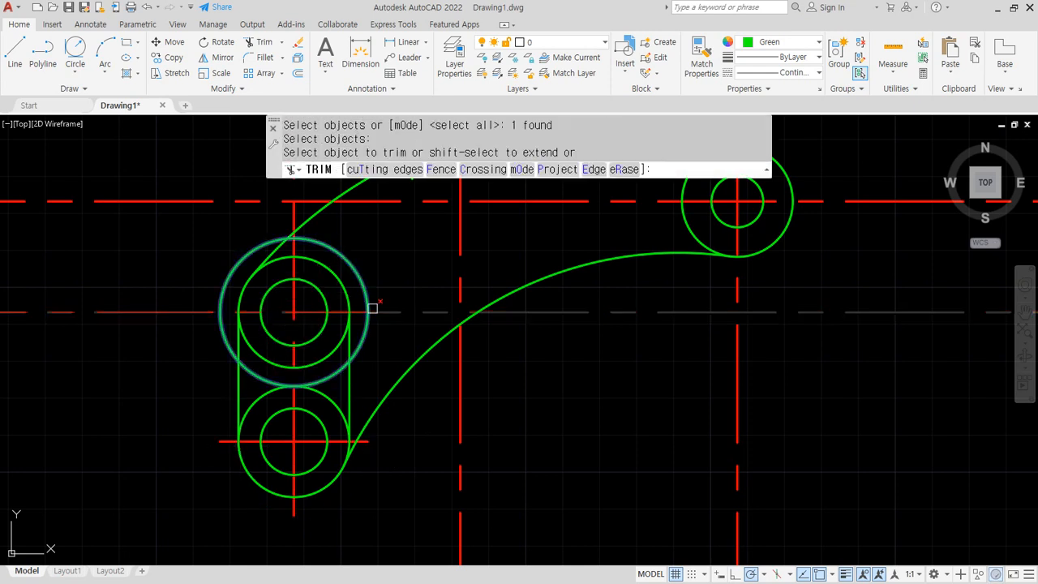
left_click(378, 311)
left_click(214, 313)
left_click(211, 311)
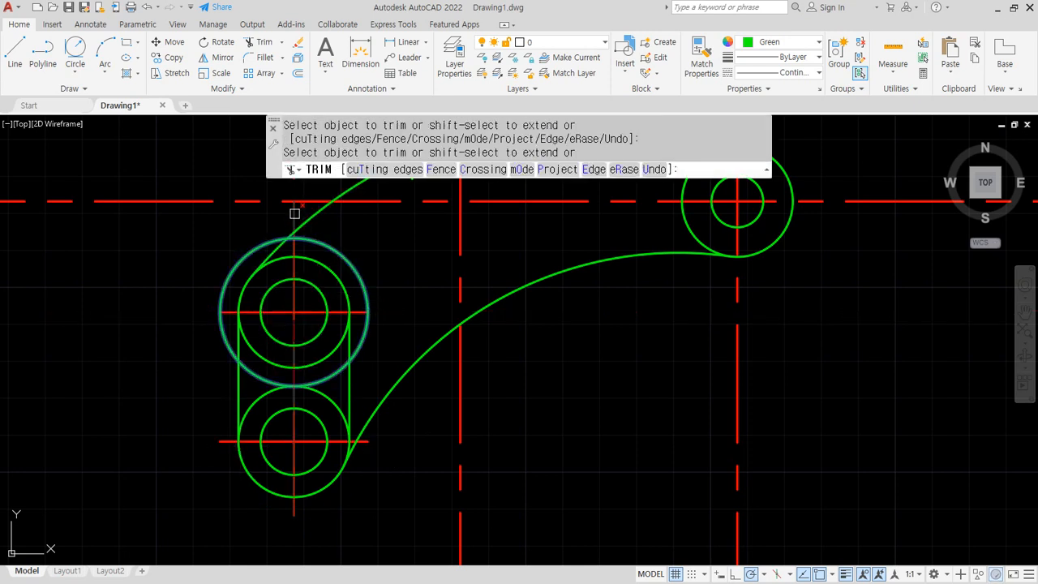
key("space")
left_click(341, 248)
type("e")
key("space")
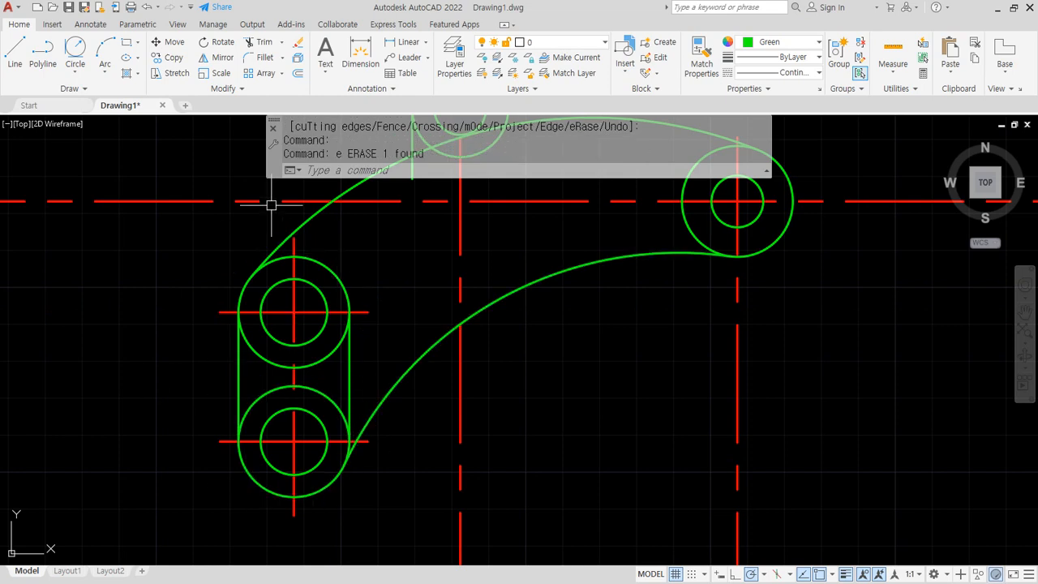
Step: Offset the right-hand diameter 30 circle outward by 5
middle_click_drag(559, 284, 220, 400)
type("o")
key("space")
type("5")
key("space")
left_click(452, 316)
left_click(502, 366)
key("space")
Step: Trim the centre lines outside the right-hand offset circle, then erase that helper circle
type("tr")
key("space")
left_click(458, 364)
key("space")
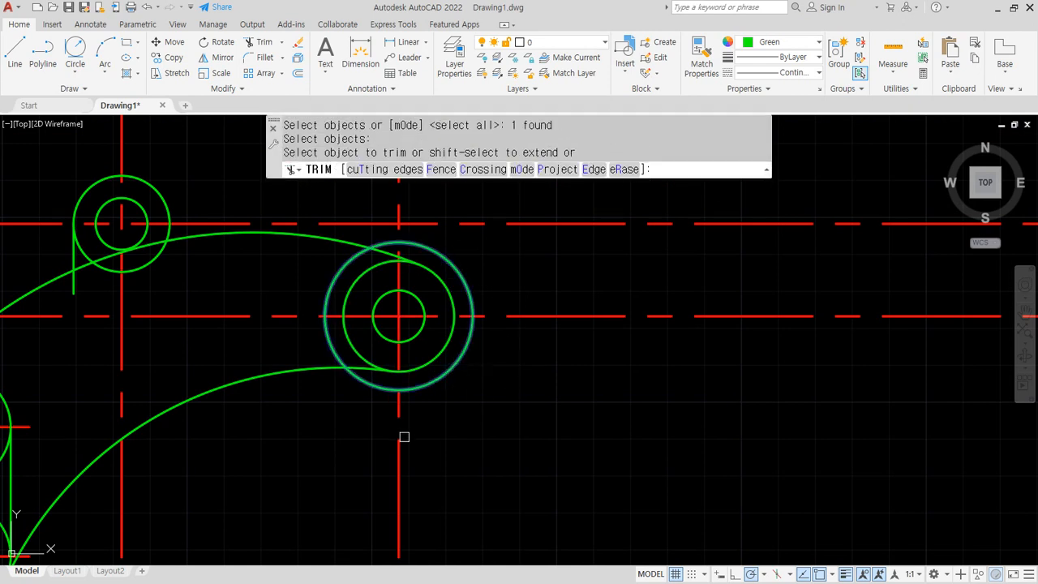
left_click(399, 452)
left_click(510, 316)
left_click(426, 224)
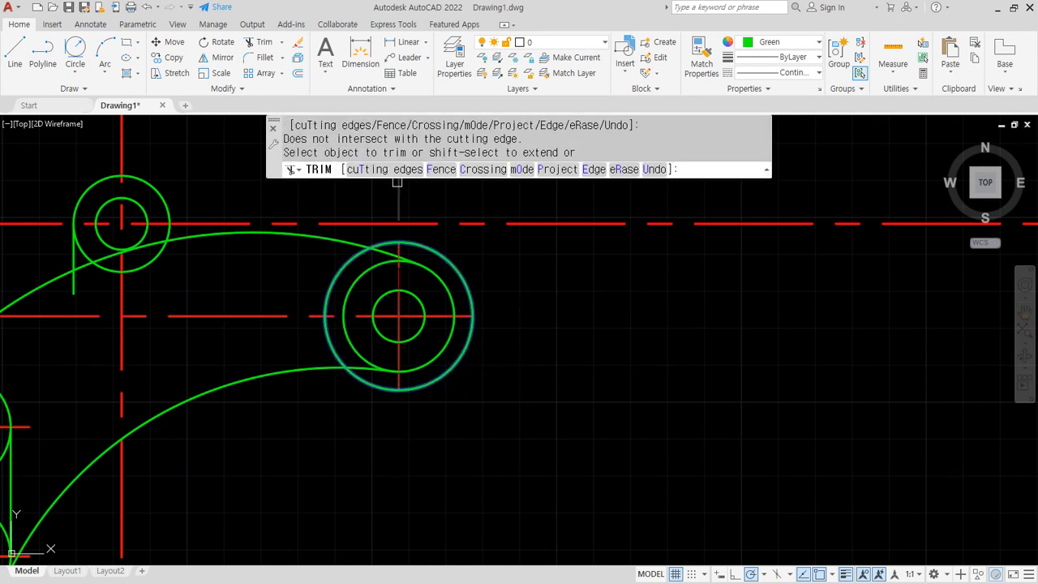
left_click(398, 194)
left_click(199, 315)
key("Escape")
left_click(325, 337)
type("e")
key("space")
Step: Offset the top diameter 26 circle outward by 5
middle_click_drag(199, 315, 324, 399)
type("o")
key("space")
type("5")
key("Return")
left_click(287, 274)
left_click(337, 235)
key("Escape")
Step: Trim the centre lines outside the offset circle around the top boss, then erase that helper circle
type("tr")
key("space")
left_click(301, 350)
key("space")
left_click(361, 306)
left_click(250, 225)
left_click(151, 310)
left_click(246, 431)
key("space")
left_click(281, 365)
type("e")
key("space")
scroll(313, 425, "down", 2)
middle_click_drag(313, 425, 315, 324)
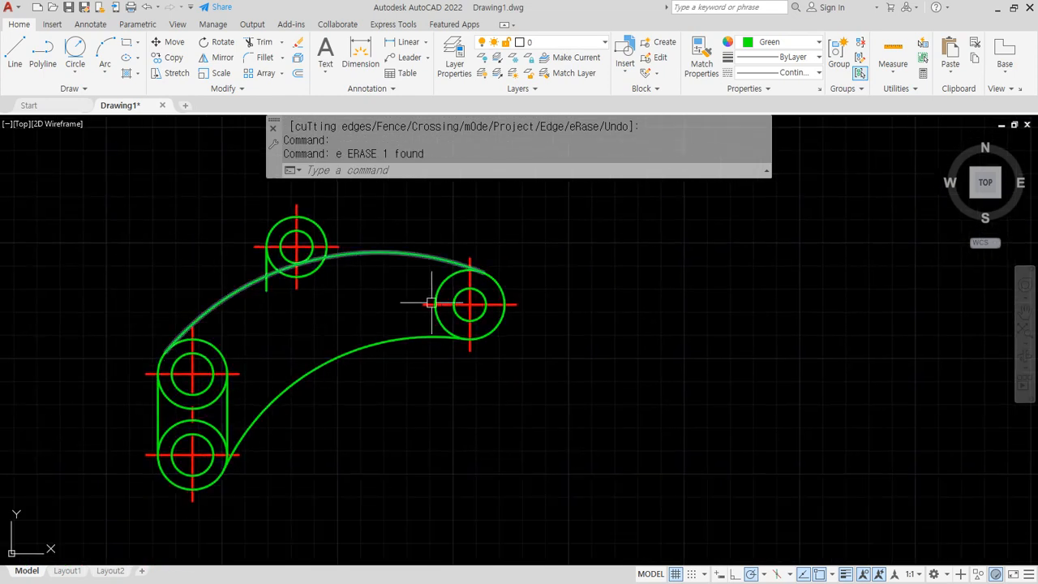
Step: Try trimming the facing halves of the four stacked circles without inner side lines, then undo the trims
scroll(203, 451, "up", 2)
middle_click_drag(185, 456, 309, 449)
type("tr")
key("space")
key("space")
left_click(305, 433)
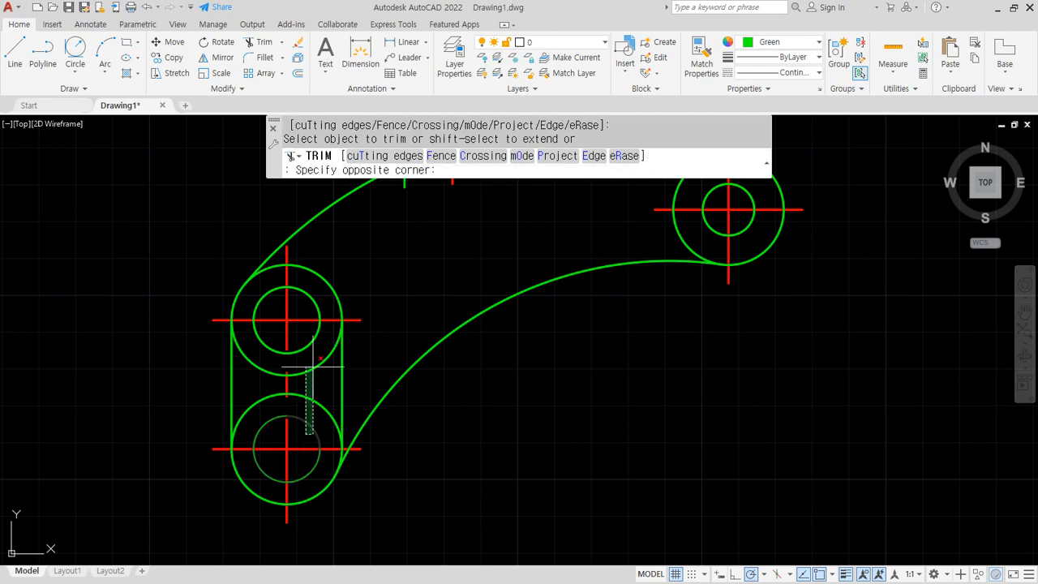
left_click(299, 343)
left_click(270, 339)
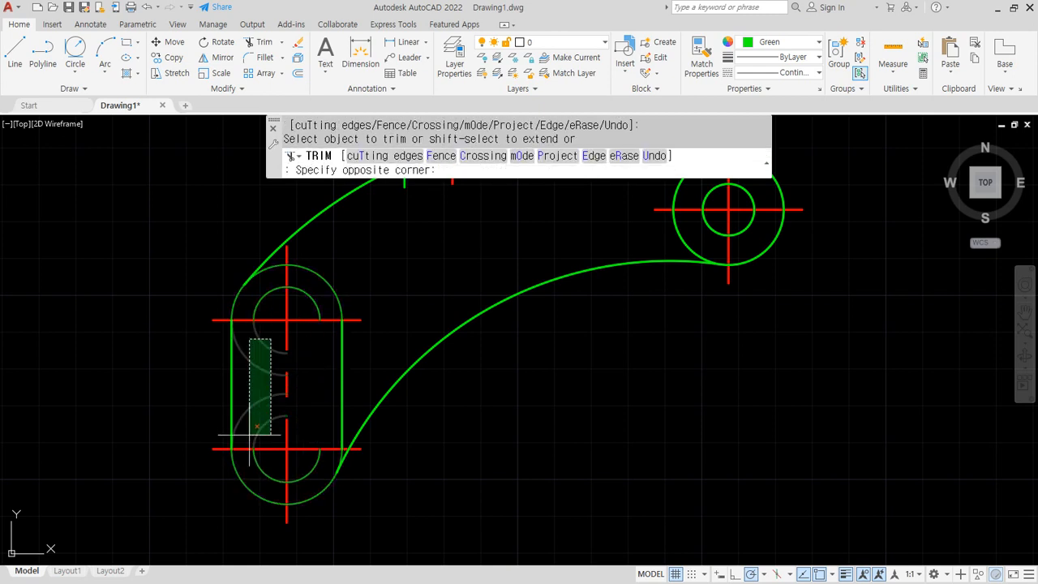
left_click(249, 435)
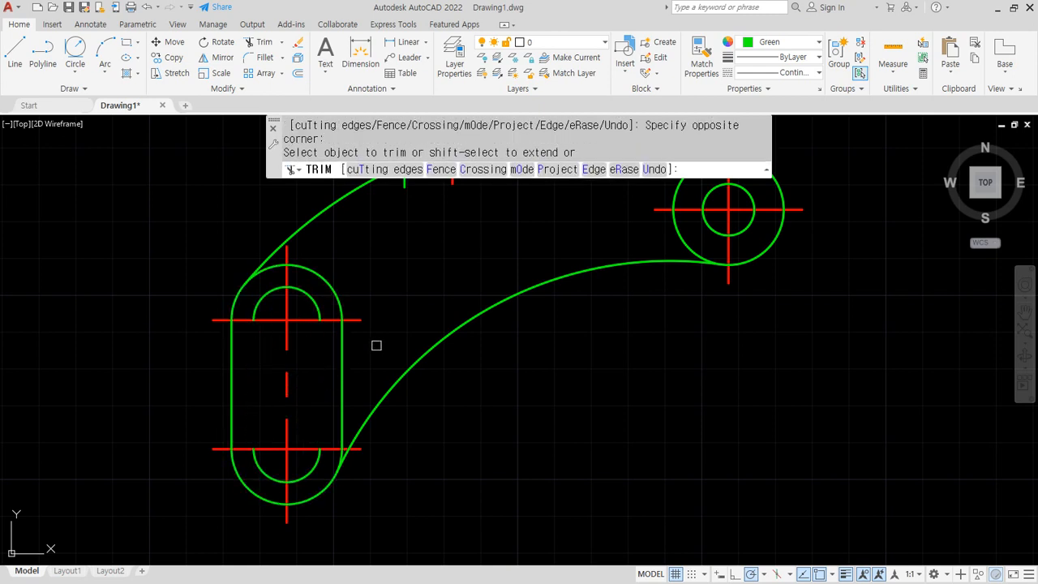
key("ctrl+z")
key("ctrl+z")
left_click(335, 369)
type("l")
key("space")
key("Escape")
key("Escape")
Step: Draw two vertical lines joining the right quadrants and the left quadrants of the two stacked inner circles
type("l")
key("space")
left_click(320, 319)
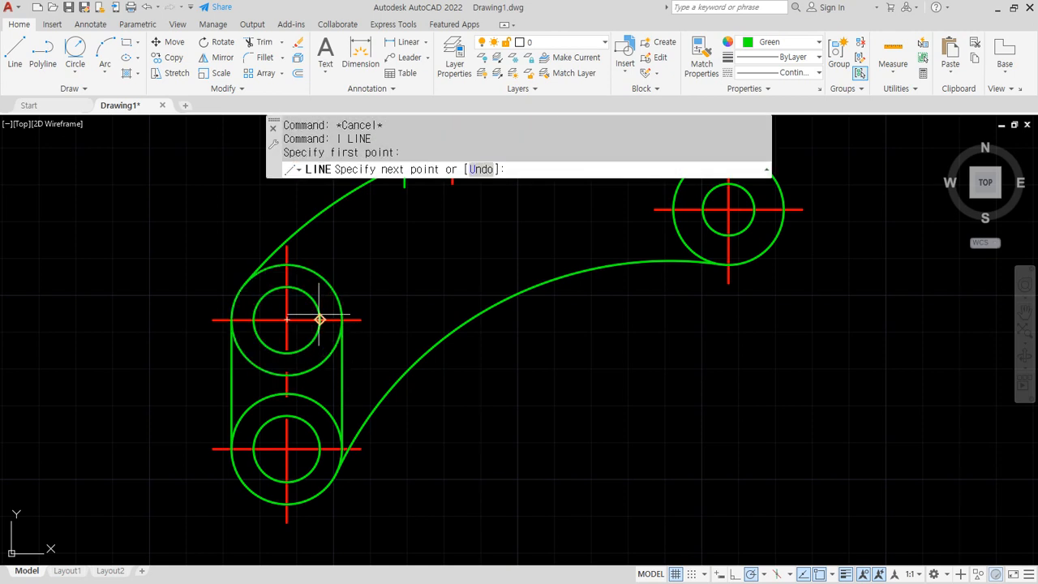
left_click(320, 448)
key("space")
key("space")
left_click(253, 320)
left_click(254, 448)
key("space")
Step: Using the inner vertical lines as cutting edges, trim the circle portions lying between them to open the slot
type("tr")
key("space")
left_click(321, 391)
left_click(253, 381)
key("space")
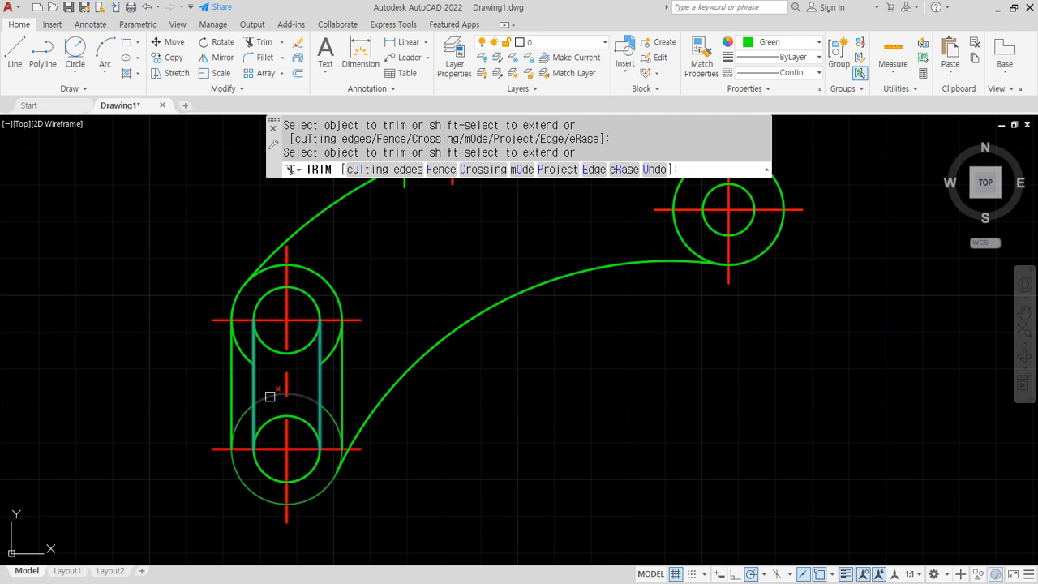
left_click(279, 350)
left_click(296, 416)
key("space")
Step: Using the outer vertical lines as cutting edges, trim the remaining facing arcs of the stacked diameter 30 circles
key("space")
left_click(341, 378)
left_click(233, 379)
key("space")
left_click(244, 352)
left_click(328, 354)
left_click(300, 394)
key("space")
Step: Draw a radius 5 circle tangent to the top boss's left vertical line and the radius 120 arc
mouse_move(453, 293)
middle_mouse_down()
mouse_move(259, 428)
mouse_move(272, 535)
middle_mouse_up()
scroll(232, 364, "up", 6)
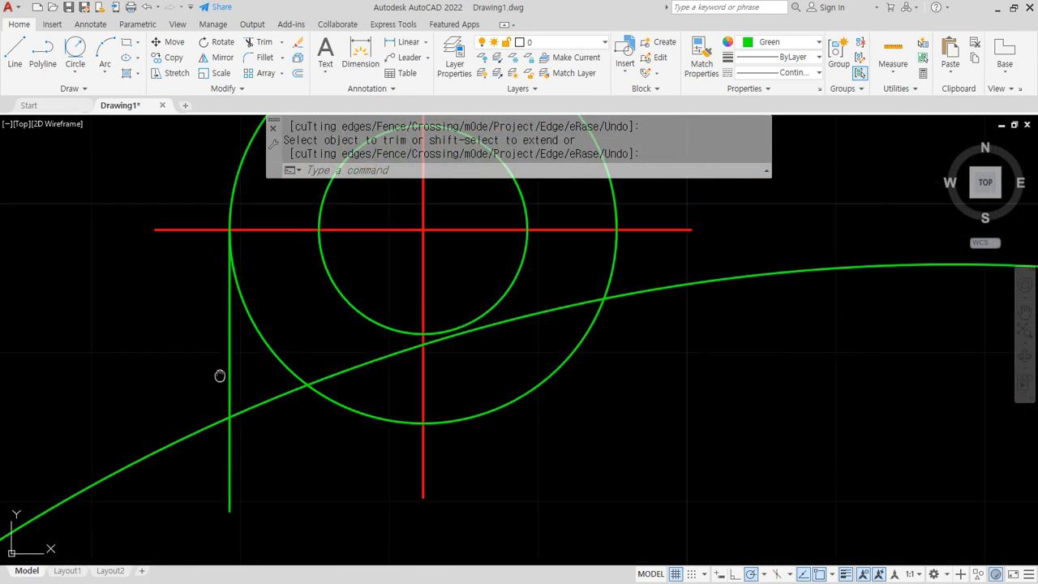
left_click(73, 54)
left_click(229, 354)
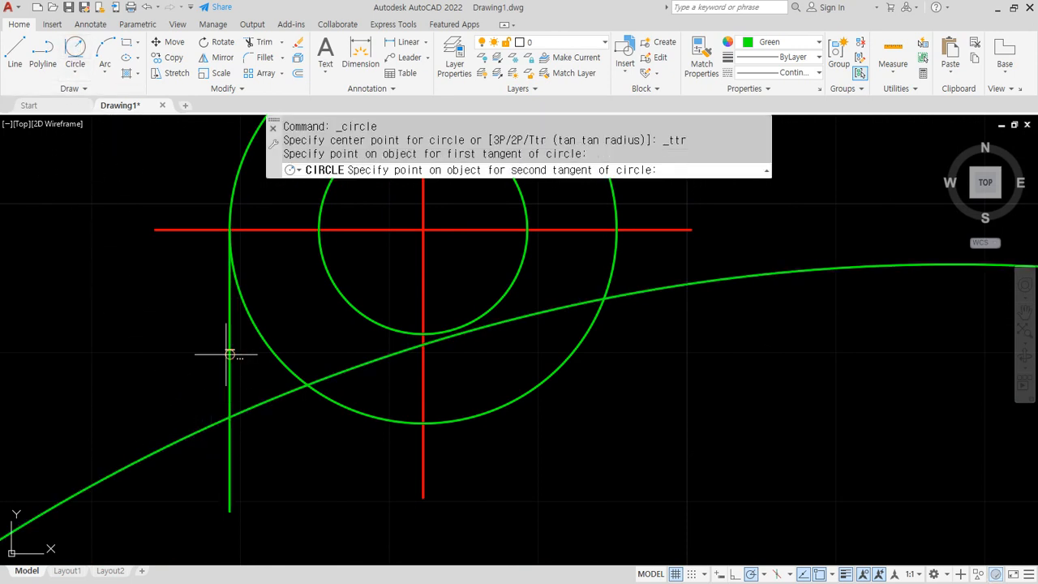
left_click(144, 455)
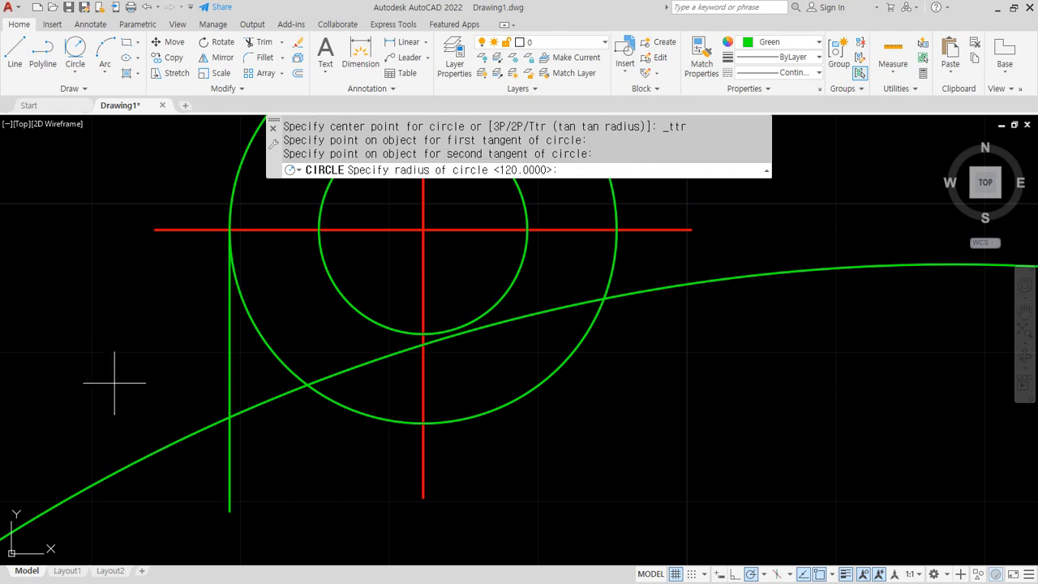
type("5")
key("Return")
Step: Trim the left radius 5 circle to its fillet arc and remove the vertical line below the tangent point
type("tr")
key("Return")
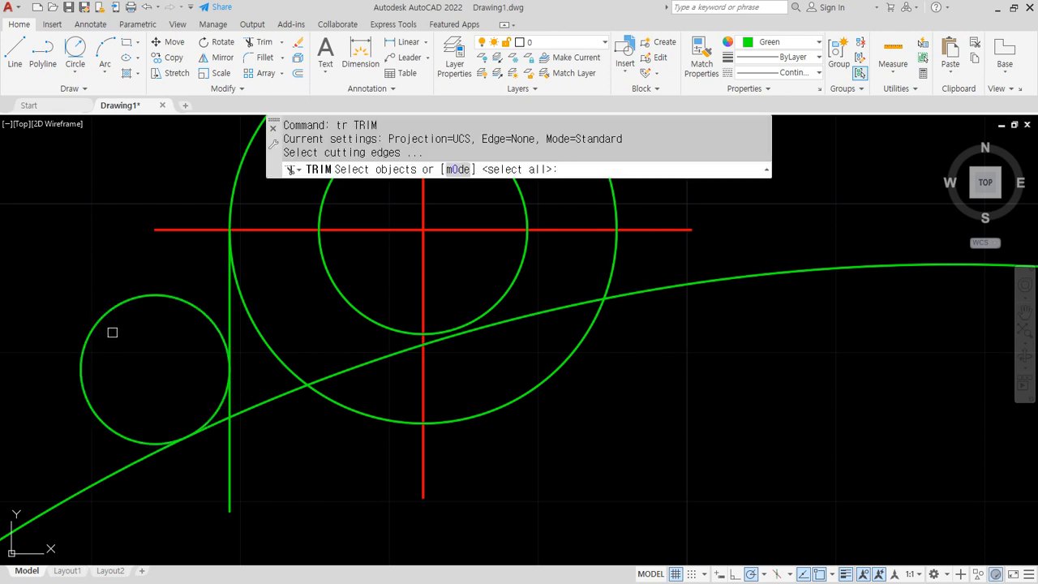
key("Return")
left_click(110, 317)
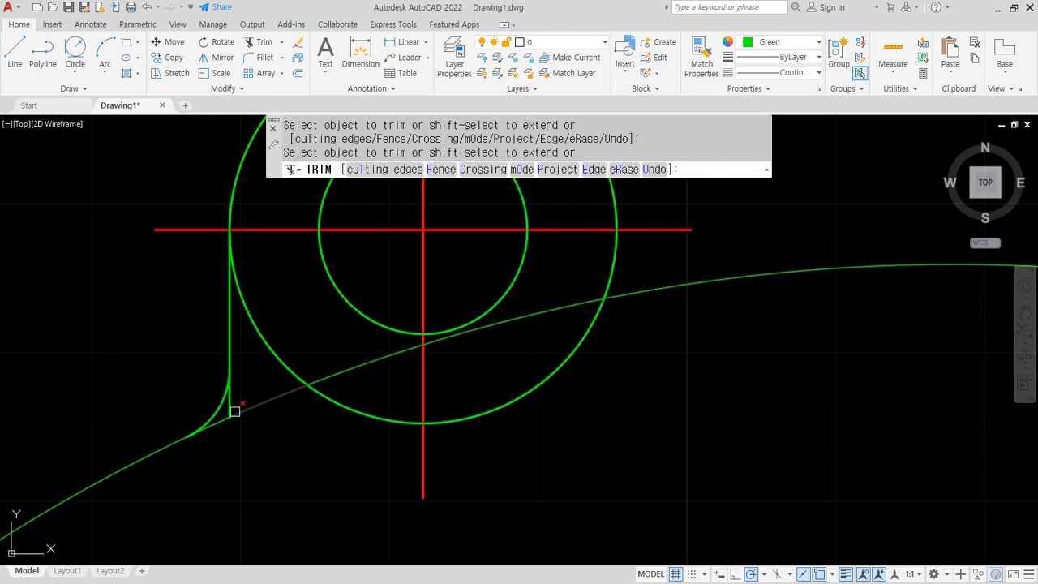
left_click(231, 402)
Step: Draw a radius 5 circle tangent to the right side of the diameter 26 circle and the radius 120 arc
middle_click_drag(551, 321, 421, 398)
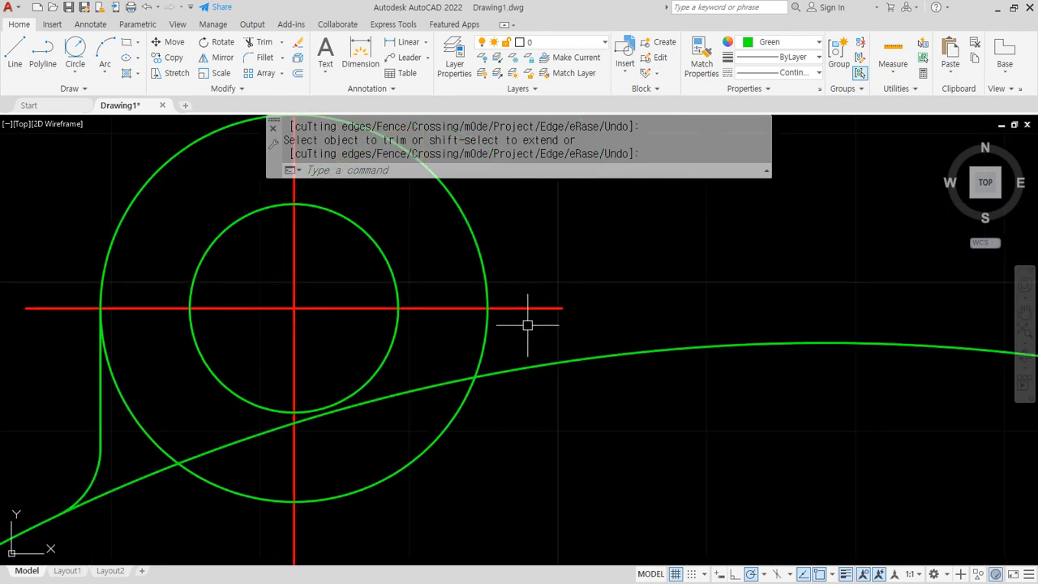
left_click(75, 50)
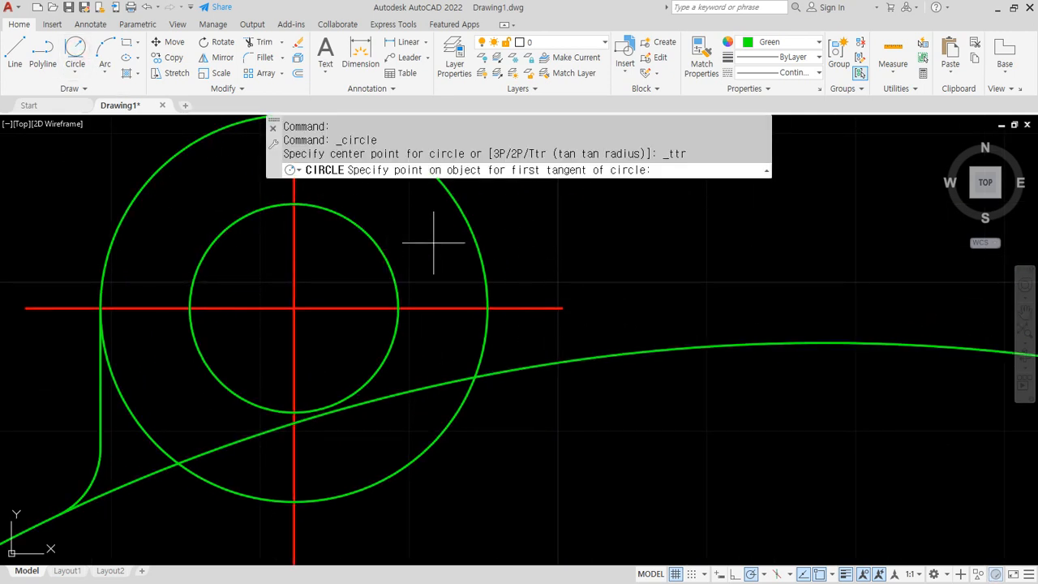
left_click(475, 232)
left_click(568, 361)
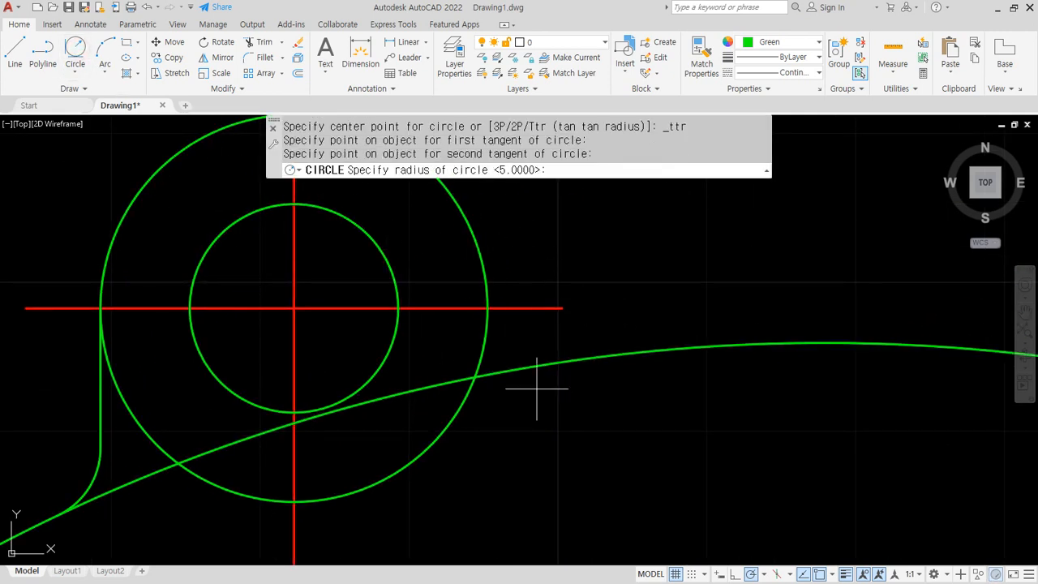
type("5")
key("Return")
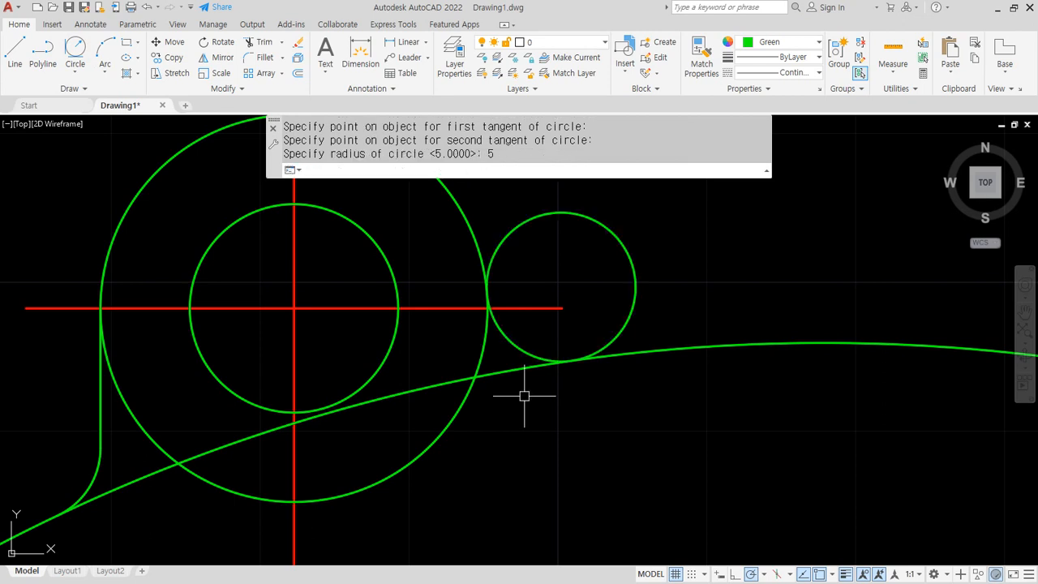
Step: Trim the right radius 5 circle against the diameter 26 circle and radius 120 arc, keeping its lower-left arc
type("tr")
key("Return")
left_click(500, 371)
left_click(486, 343)
key("Return")
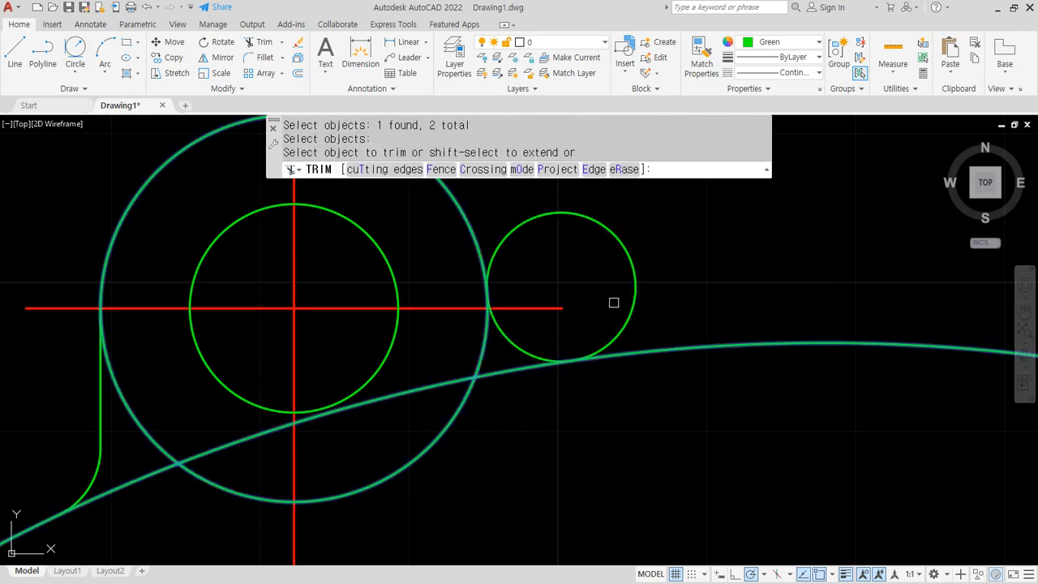
left_click(630, 293)
key("Return")
Step: Trim the radius 120 arc between the two radius 5 fillet arcs
type("tr")
key("Return")
left_click(516, 340)
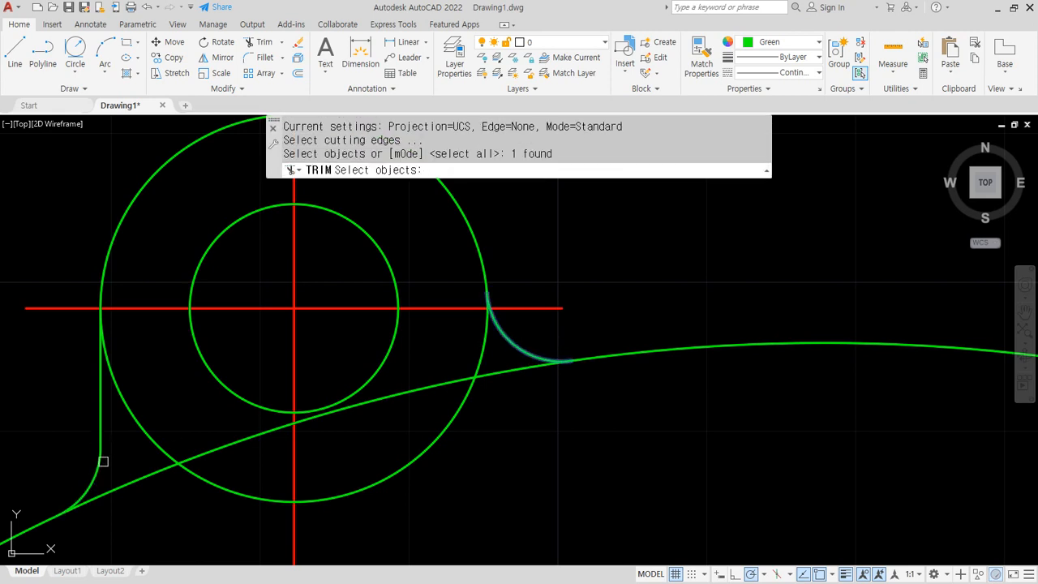
left_click(95, 465)
key("Return")
left_click(199, 454)
key("Return")
Step: Trim away the lower half of the diameter 26 circle beneath the boss's horizontal centre line
type("tr")
key("Return")
key("Return")
left_click(182, 464)
left_click(366, 481)
key("Return")
Step: Trim the leftover sliver of the diameter 26 circle beside the right radius 5 fillet
scroll(507, 313, "up", 6)
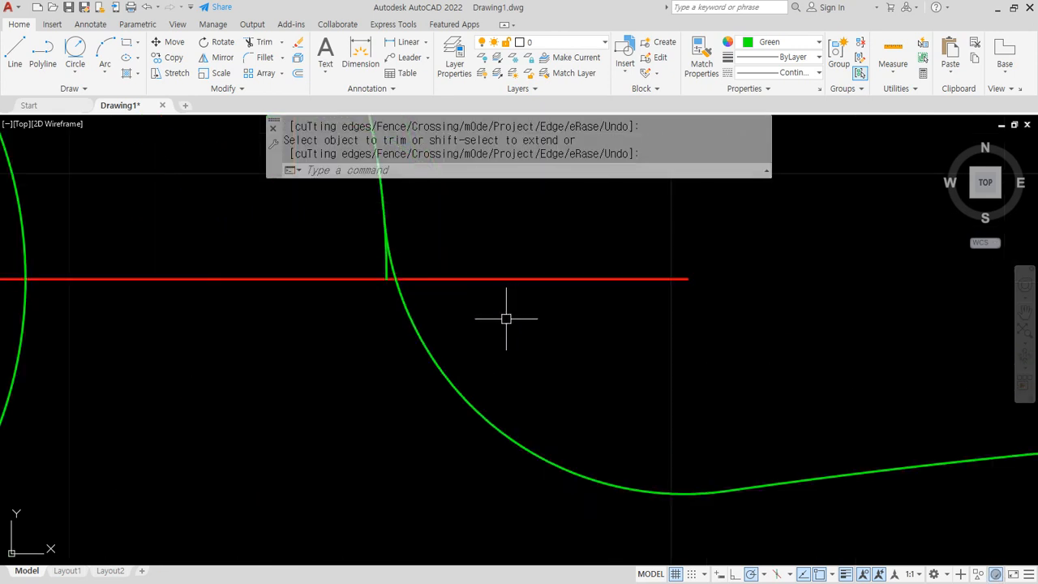
type("tr")
key("Return")
key("Return")
left_click(375, 283)
scroll(370, 297, "down", 4)
scroll(371, 297, "down", 8)
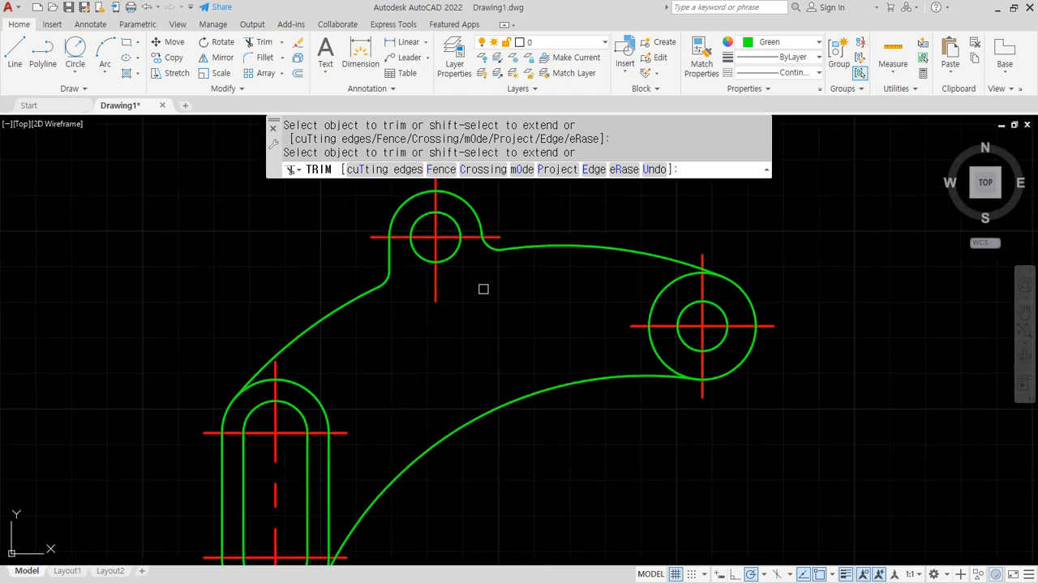
Step: Finish trimming the arm outline and exit the Trim command
middle_click_drag(564, 341, 530, 335)
key("Return")
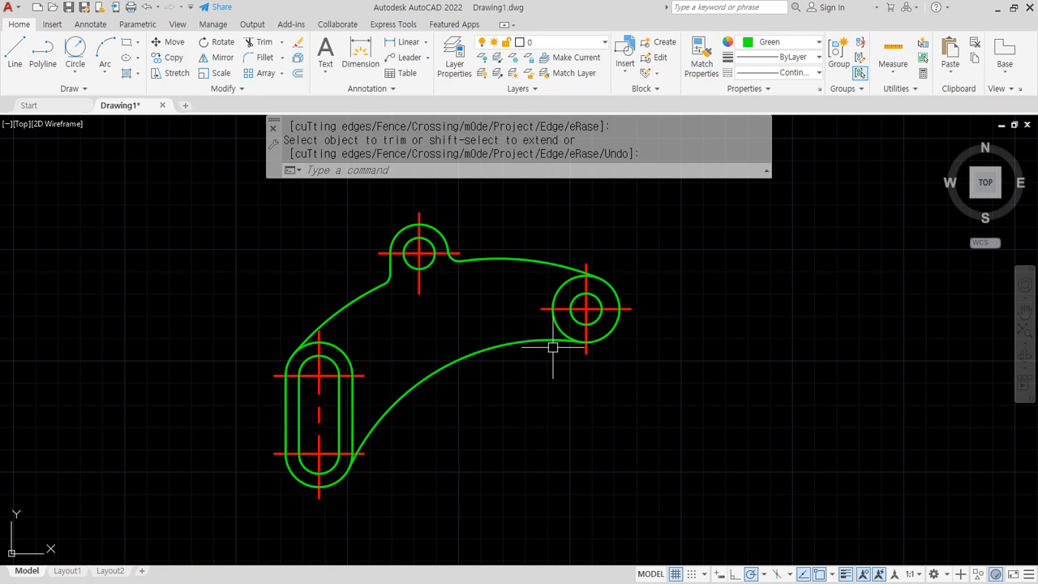
Step: Erase all objects of the slotted arm and zoom the empty drawing to All
middle_click_drag(498, 301, 415, 316)
left_click(111, 196)
left_click(593, 534)
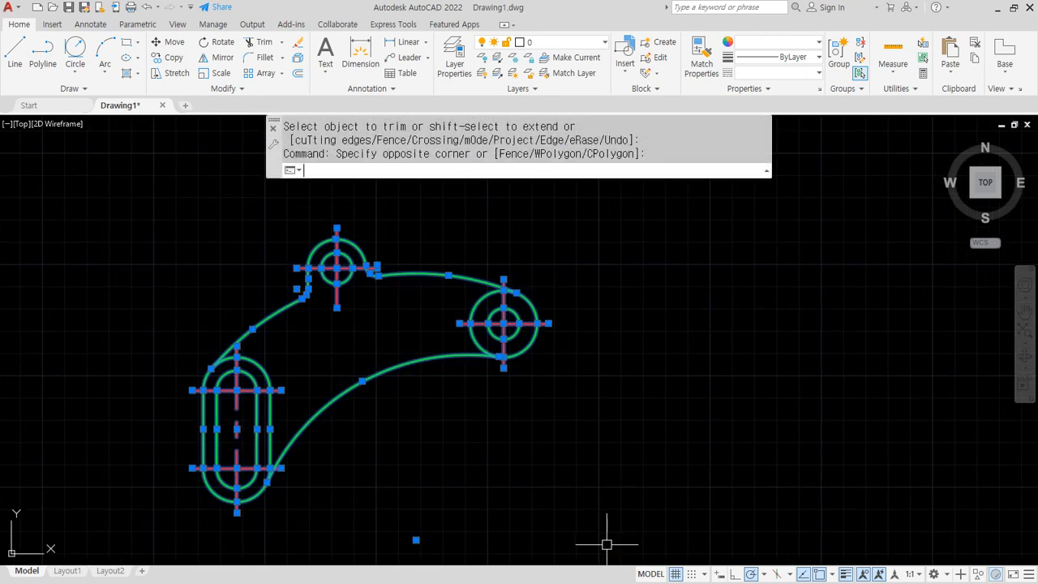
key("Delete")
type("z")
key("Return")
type("a")
key("Return")
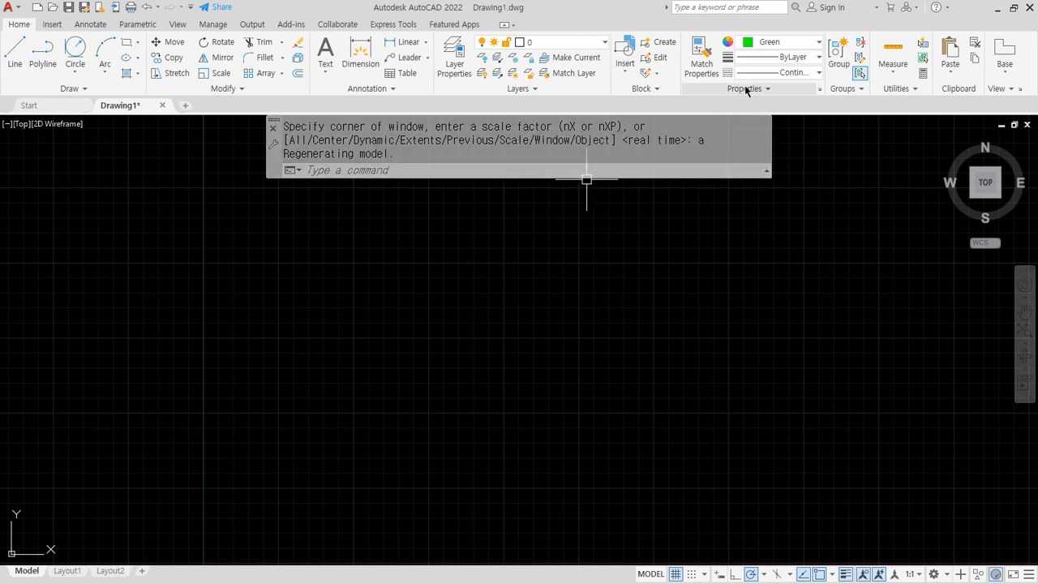
Step: Set the current colour to Red and the current linetype to CENTER
left_click(771, 44)
left_click(744, 173)
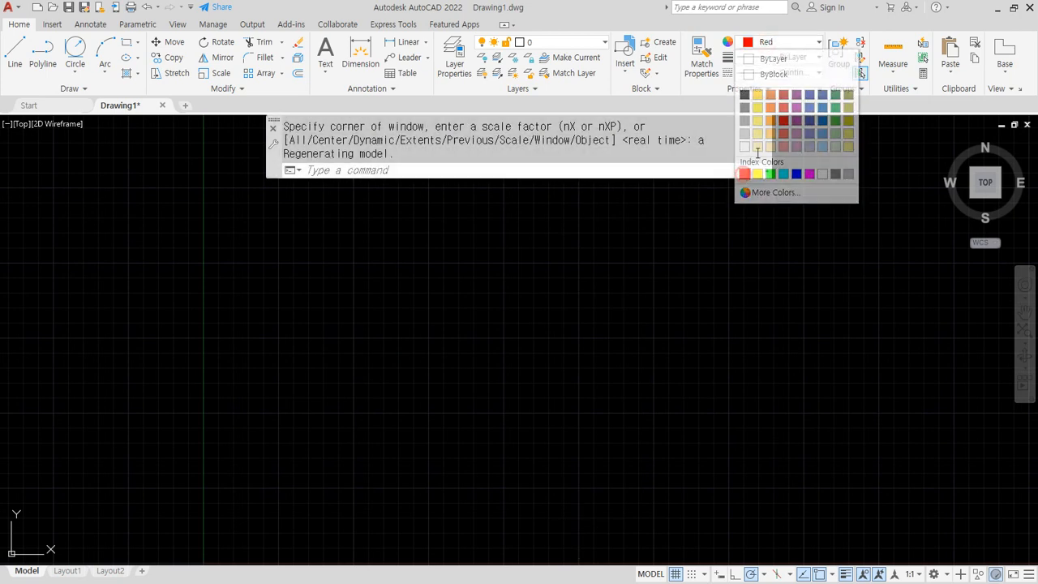
left_click(801, 72)
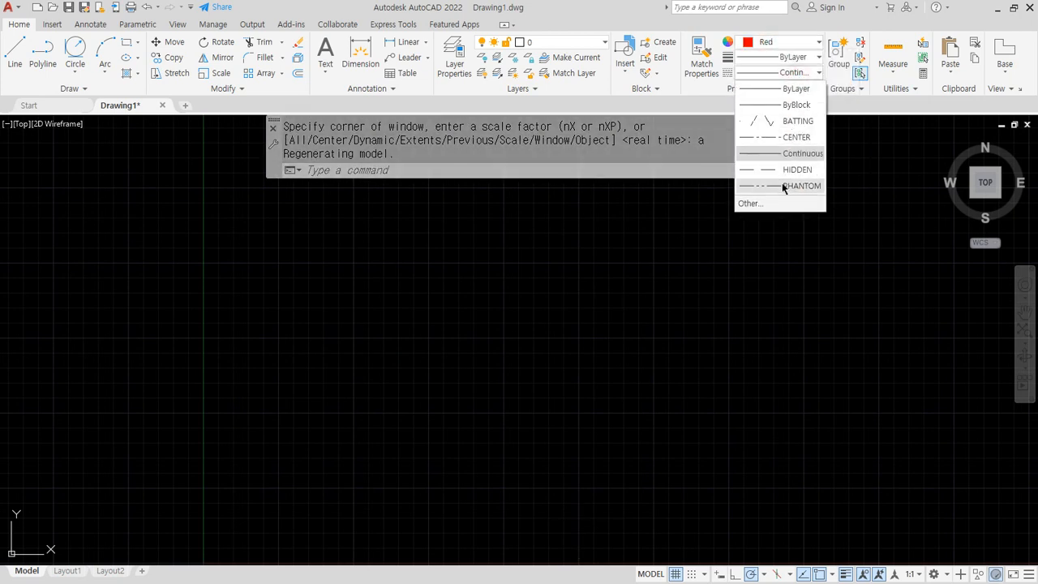
left_click(790, 138)
Step: Draw a long horizontal centre line across the empty drawing area
type("l")
key("Return")
left_click(140, 419)
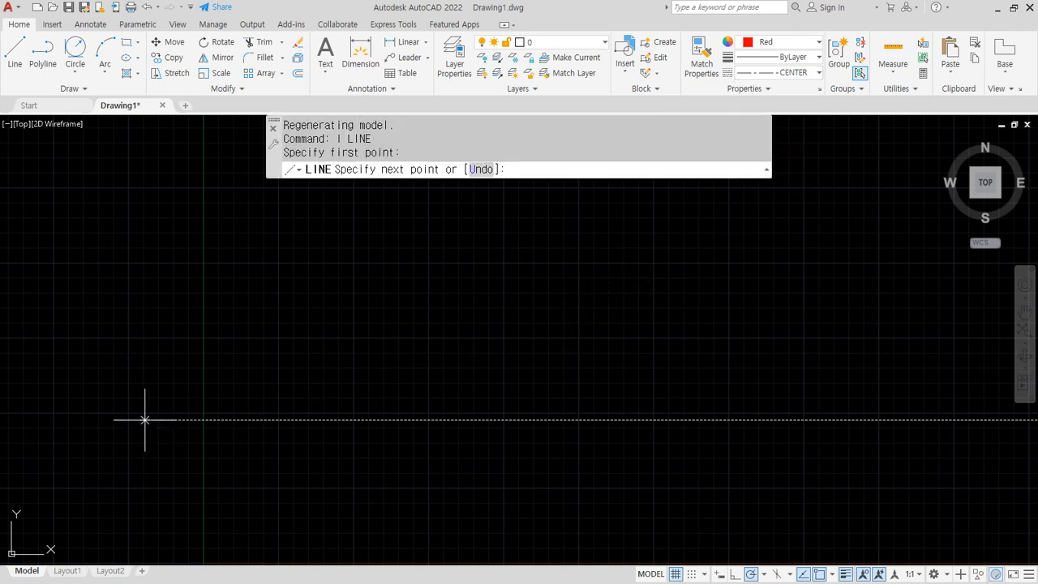
left_click(910, 419)
key("Return")
Step: Draw a vertical centre line crossing the horizontal one near its left end
key("Return")
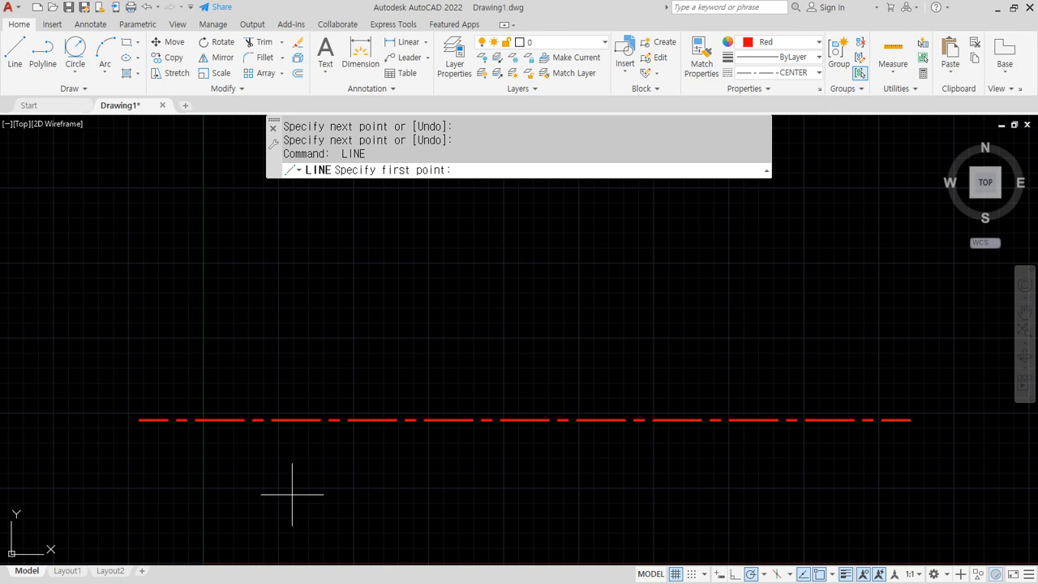
left_click(292, 495)
middle_click_drag(295, 189, 293, 224)
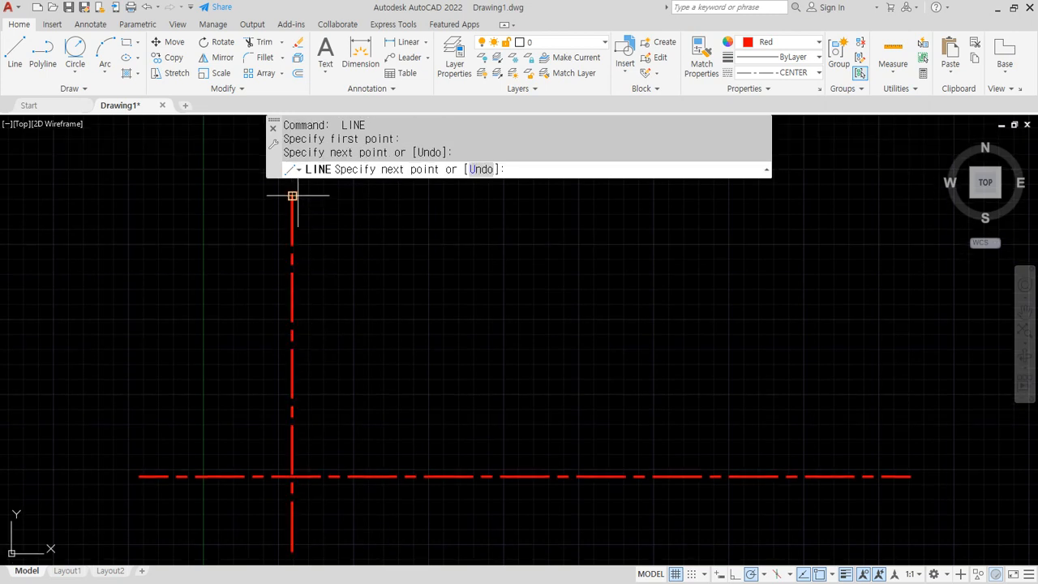
left_click(293, 192)
key("Return")
middle_click_drag(203, 365, 203, 349)
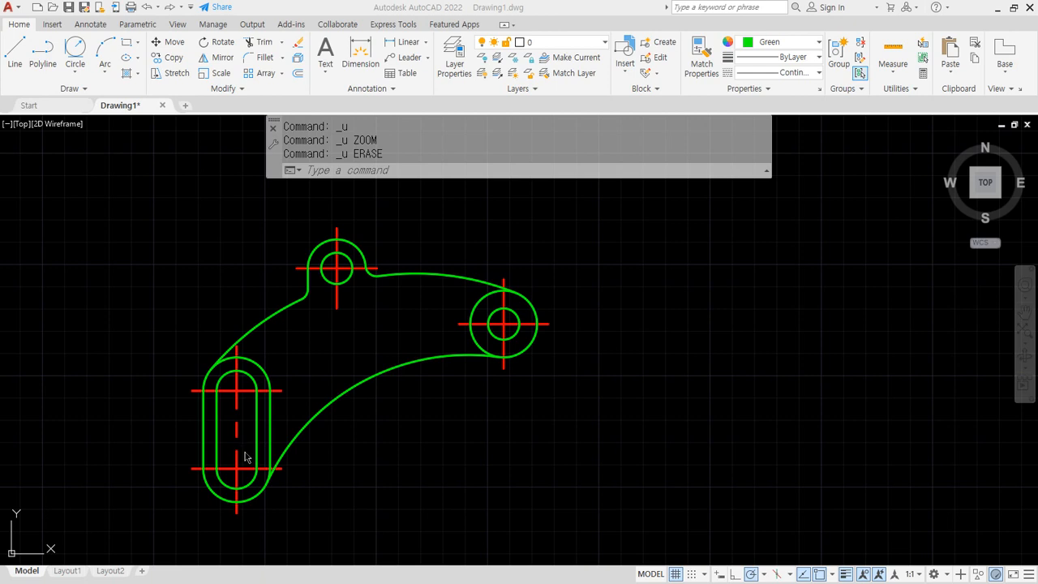
Step: Switch to the Notepad notes and look up the LTScale (LTS) entry on linetype scale
scroll(240, 454, "up", 3)
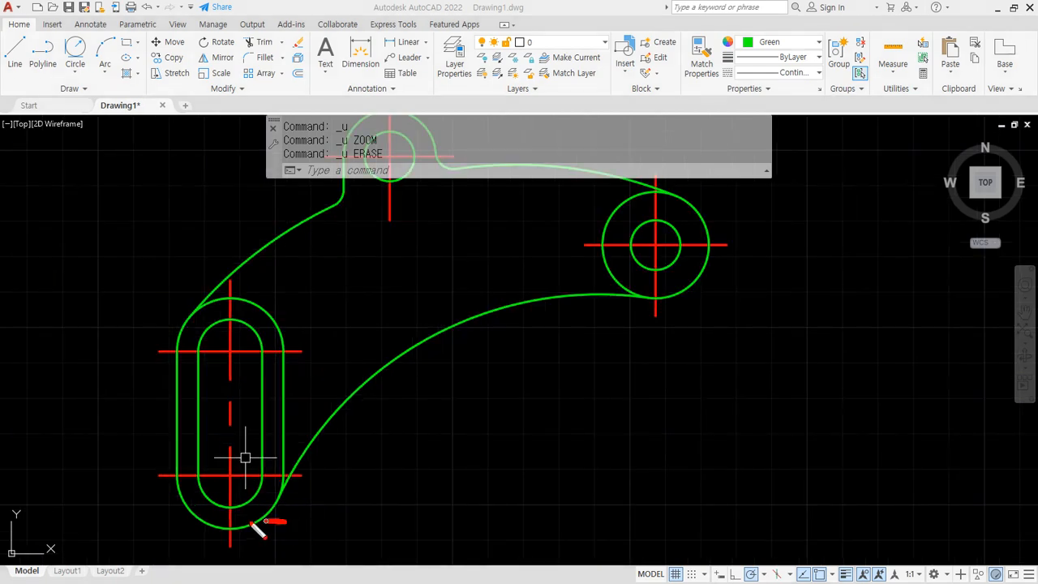
left_click_drag(277, 522, 322, 468)
key("Escape")
key("alt+Tab")
scroll(438, 323, "down", 3)
key("ctrl+2")
left_click_drag(60, 491, 411, 491)
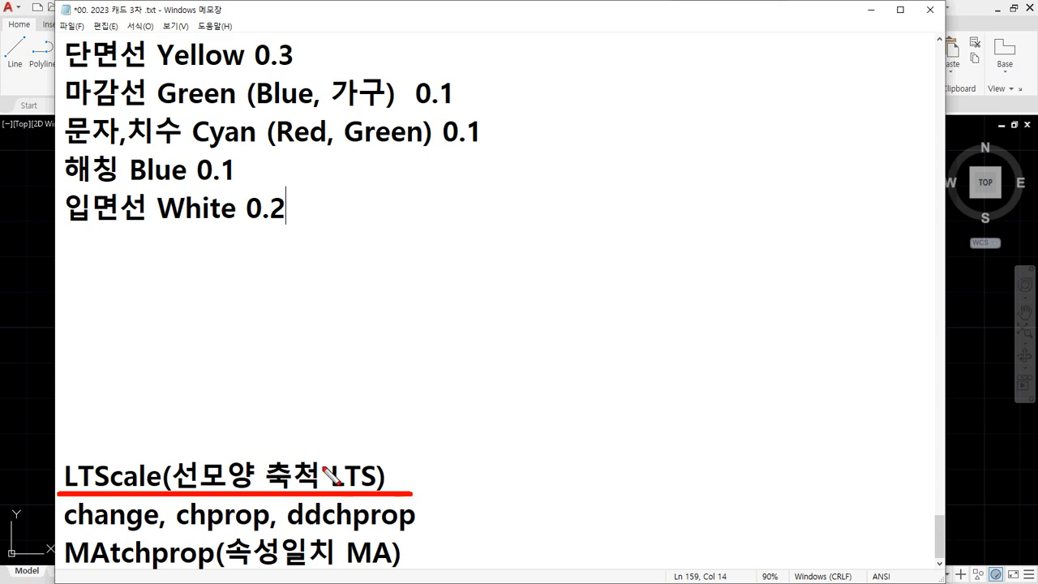
key("e")
Step: Try adding "LineType Scale" after the LTScale entry in the notes, and remove it again
left_click(407, 479)
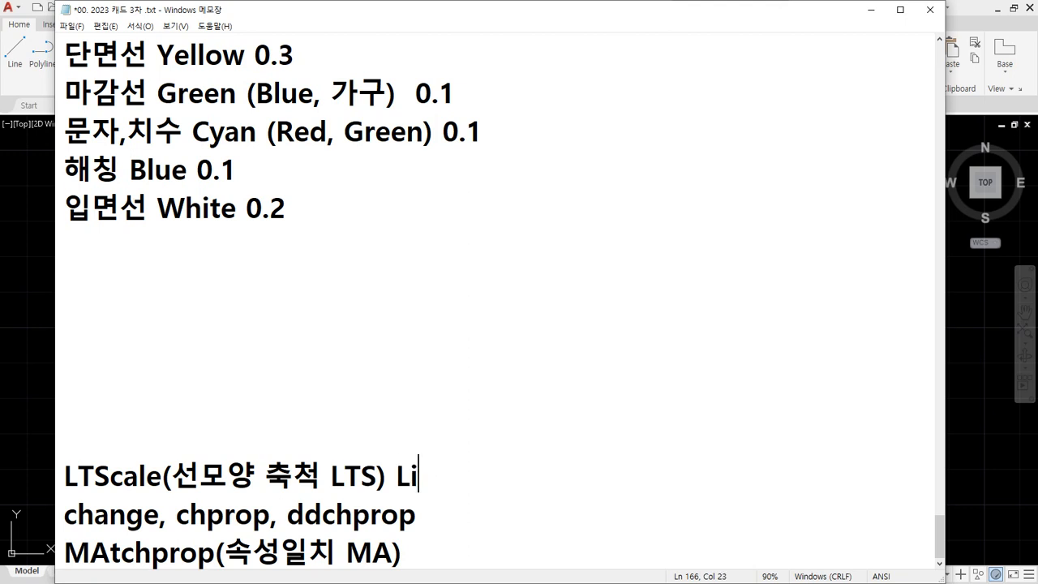
type("LineType Scale")
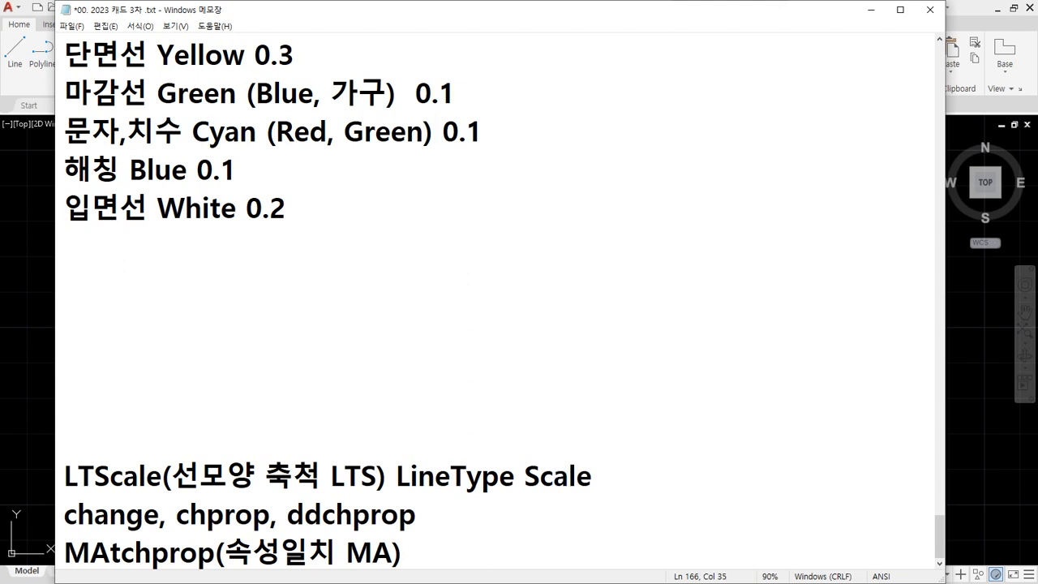
key("shift+Left")
key("shift+Left")
key("shift+Left")
key("shift+Left")
key("shift+Left")
key("shift+Left")
key("shift+Left")
key("shift+Left")
key("shift+Left")
key("shift+Left")
key("shift+Left")
key("shift+Left")
key("shift+Left")
key("shift+Left")
key("shift+Left")
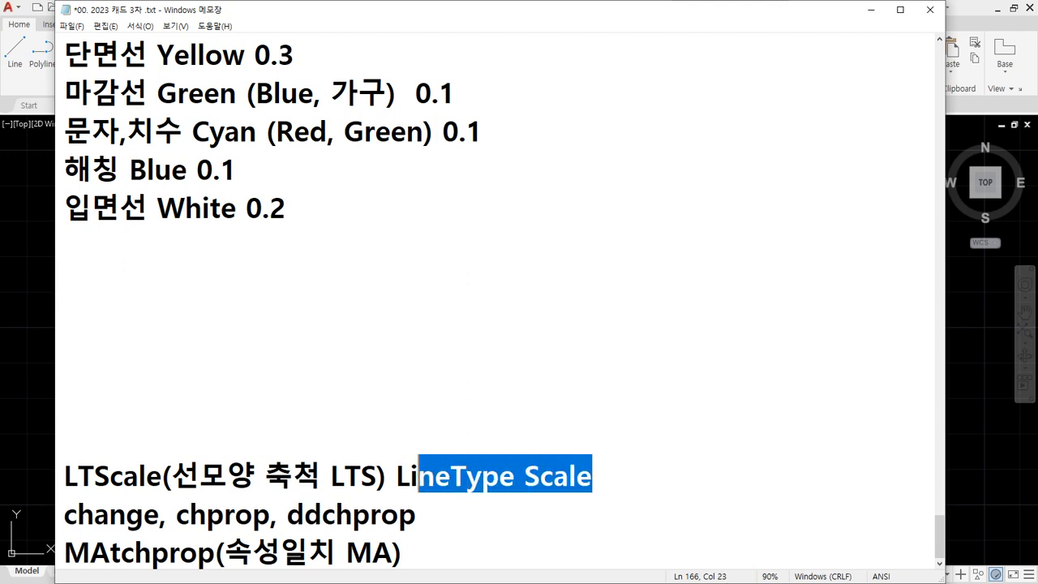
key("BackSpace")
Step: Review the LTScale command and its LTS alias in the notes, and return to the AutoCAD drawing
left_click_drag(161, 490, 45, 490)
left_click_drag(380, 492, 331, 491)
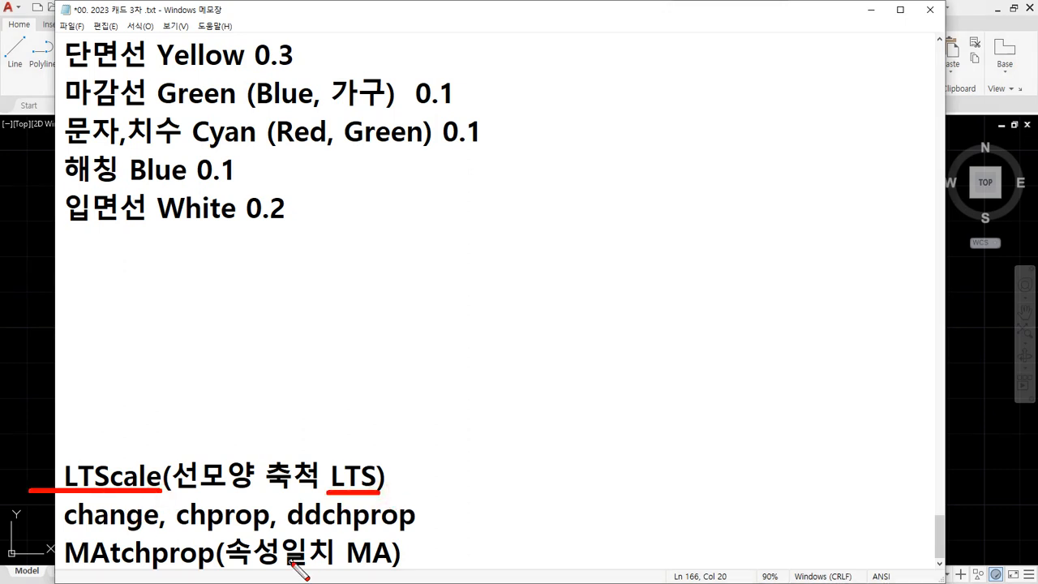
key("Escape")
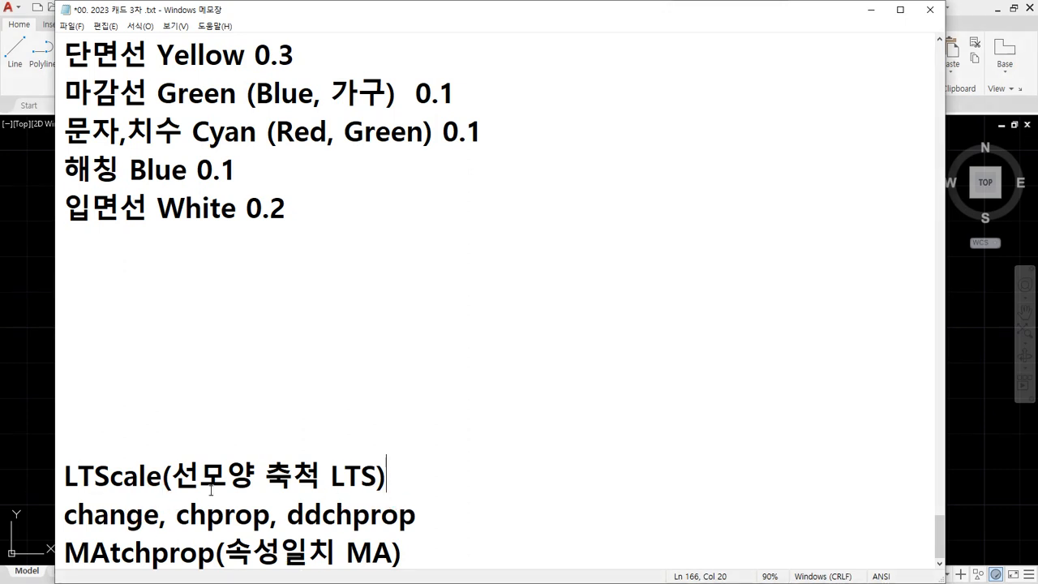
left_click(31, 280)
Step: Set the global linetype scale factor to 0.5 with LTSCALE
type("LTS")
key("Return")
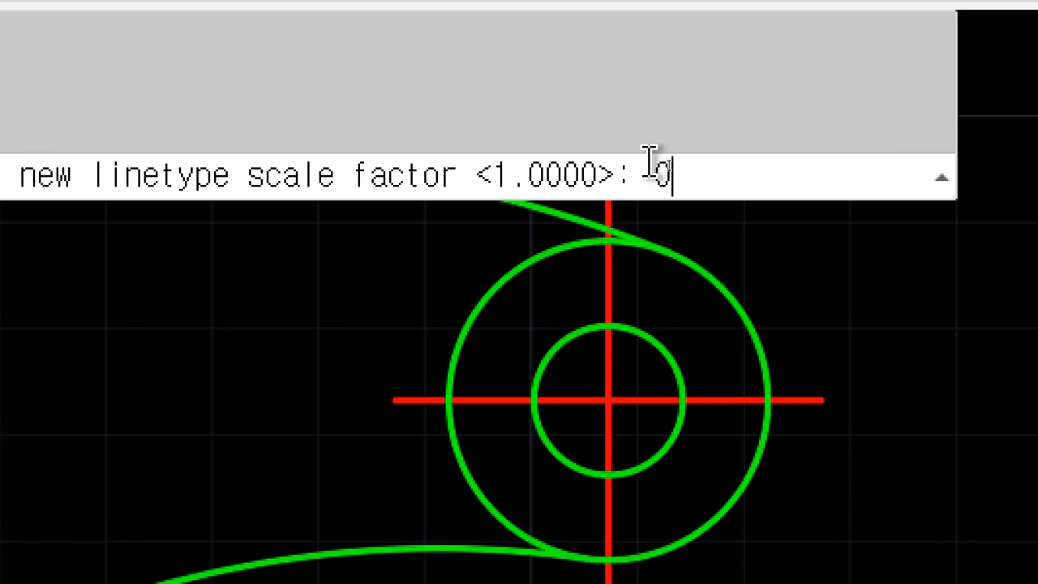
key("Return")
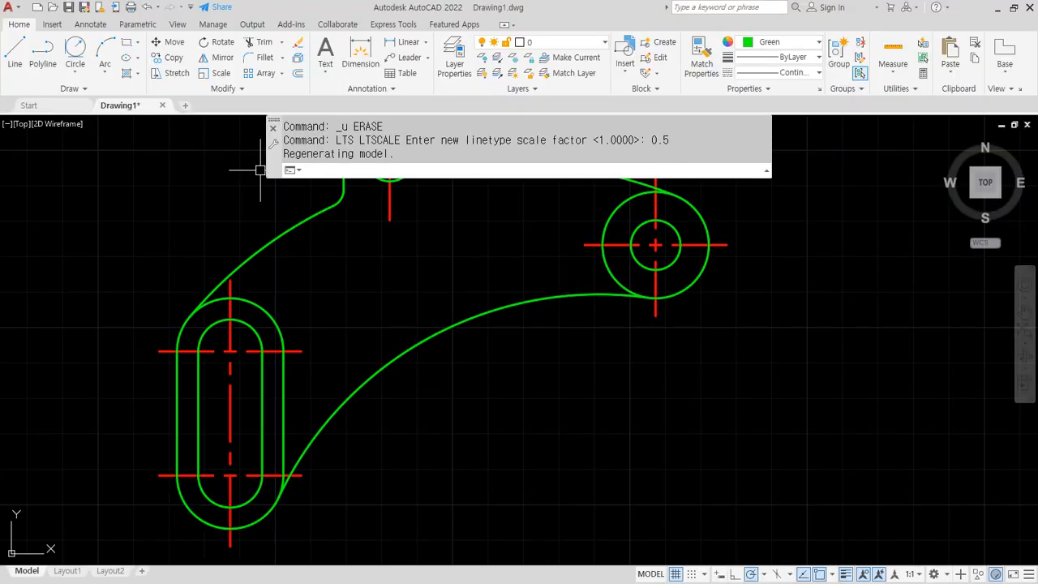
Step: Set the global linetype scale factor to 0.2
middle_click_drag(504, 414, 480, 465)
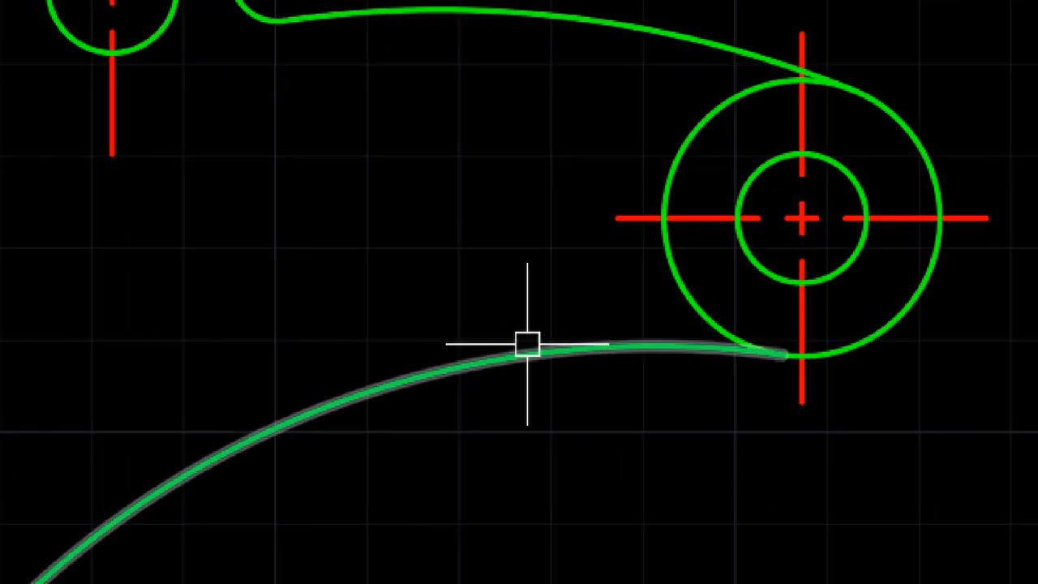
type("lts")
key("Return")
key("Return")
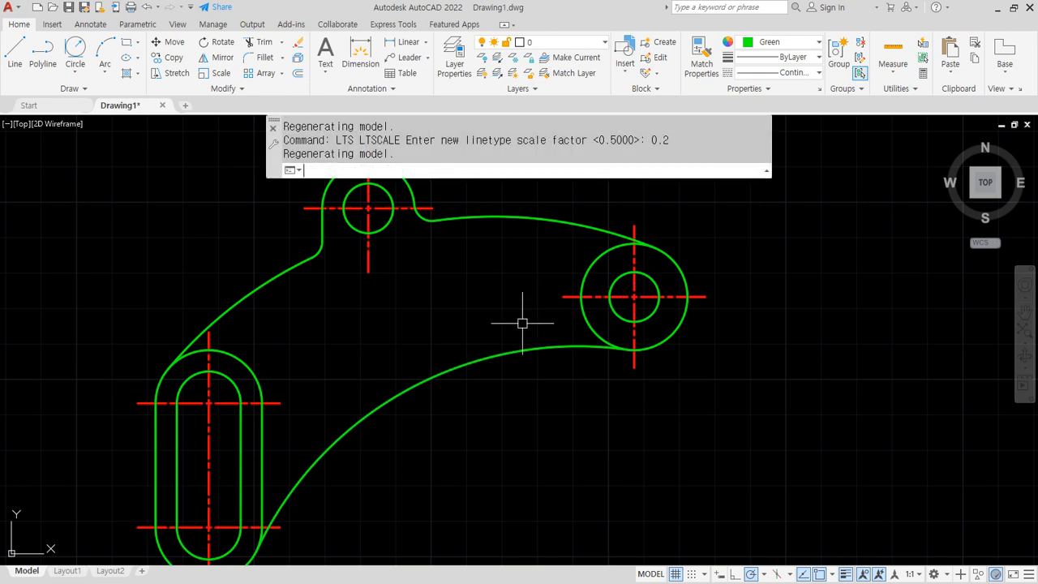
Step: Try global linetype scale factors of 2 and 3 on the centre lines
key("Return")
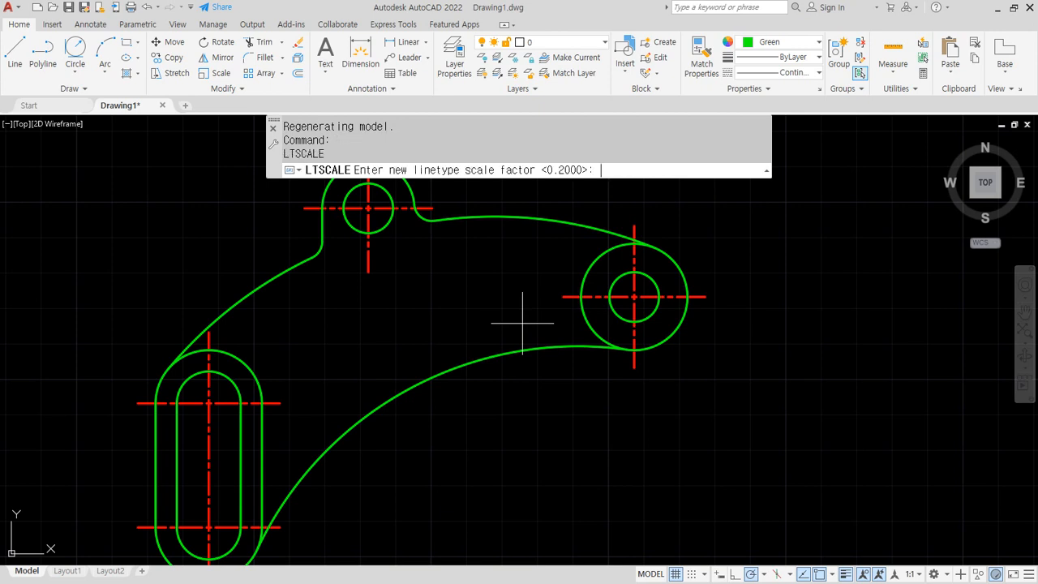
key("Return")
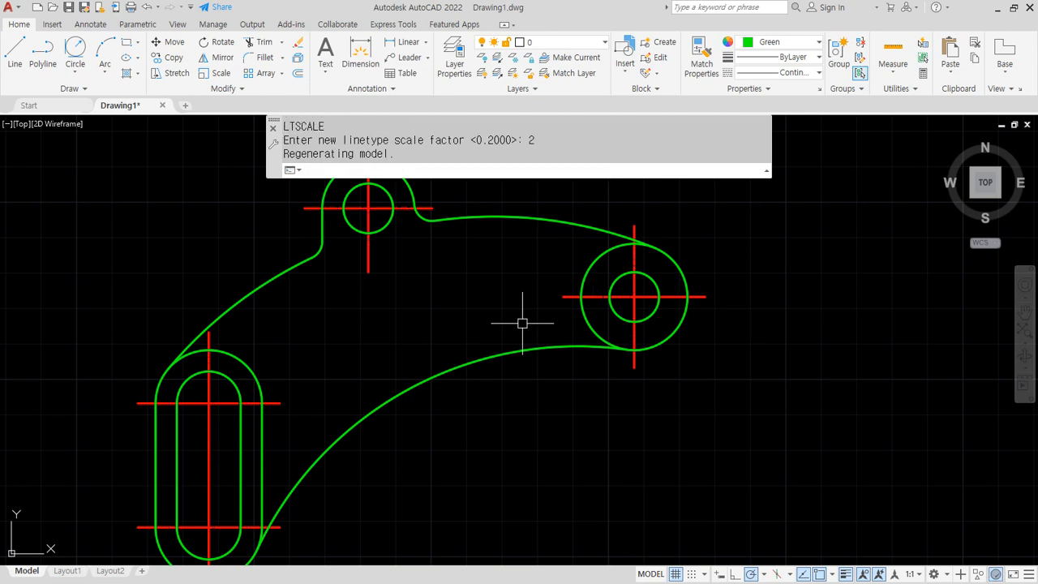
key("Return")
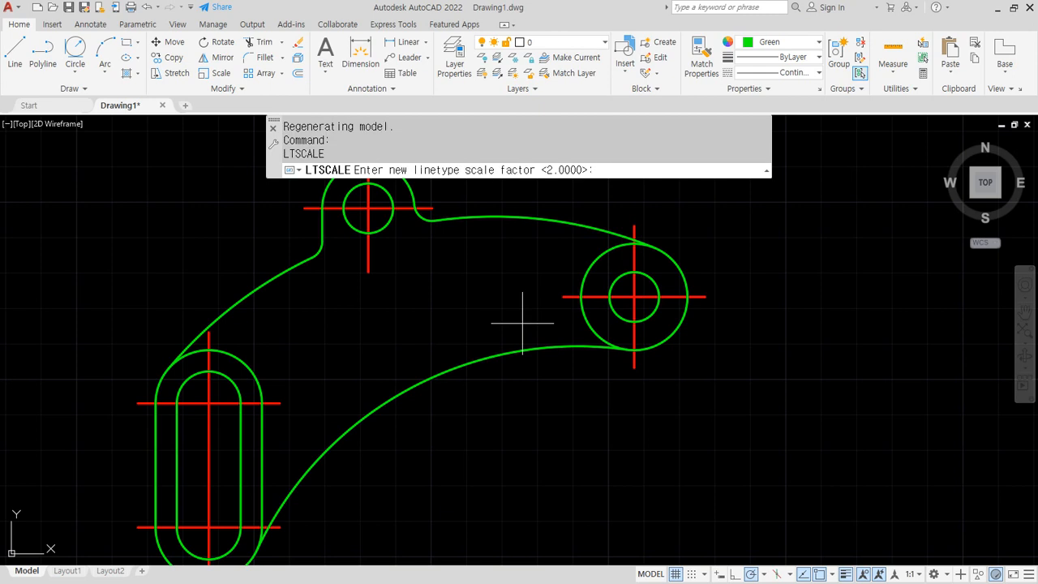
key("Return")
Step: Set the global linetype scale factor to 0.1 and inspect the slot's centre lines up close
key("Return")
type("0.1")
key("Return")
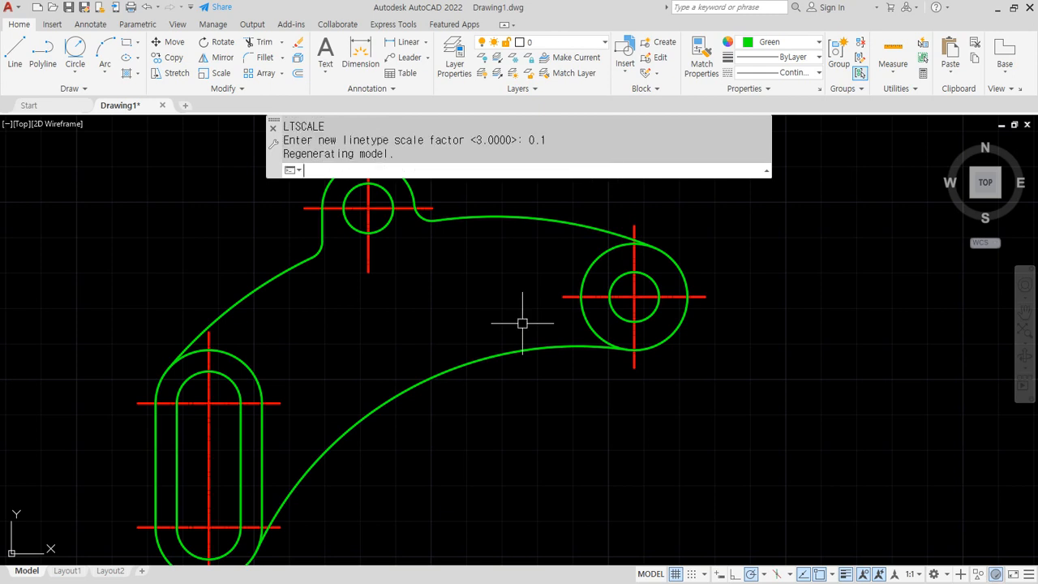
scroll(258, 459, "up", 4)
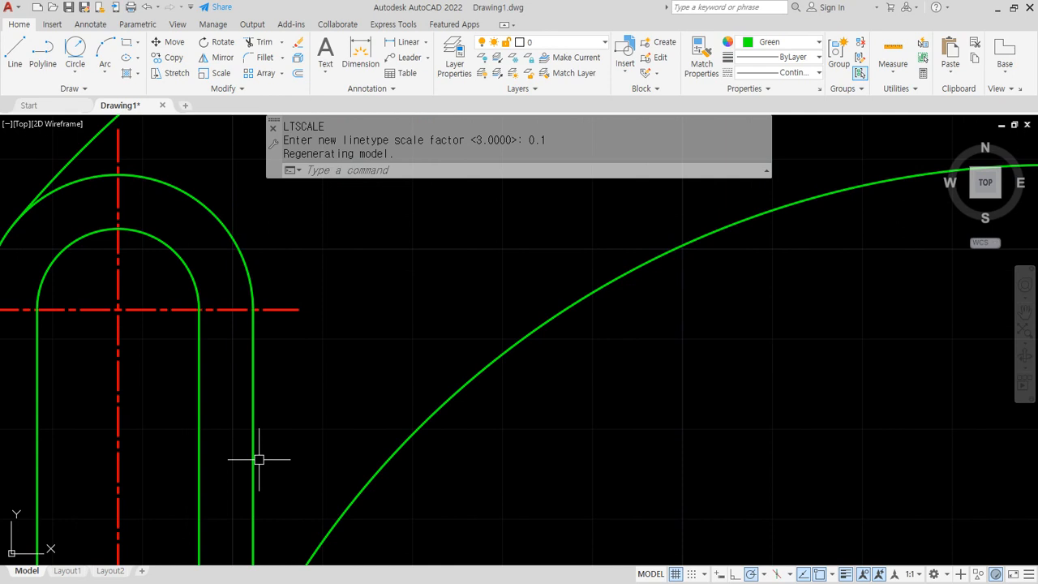
Step: Set the global linetype scale factor to 0.3 and check the centre lines across the whole arm
key("Return")
type("0.3")
key("Return")
scroll(259, 459, "down", 5)
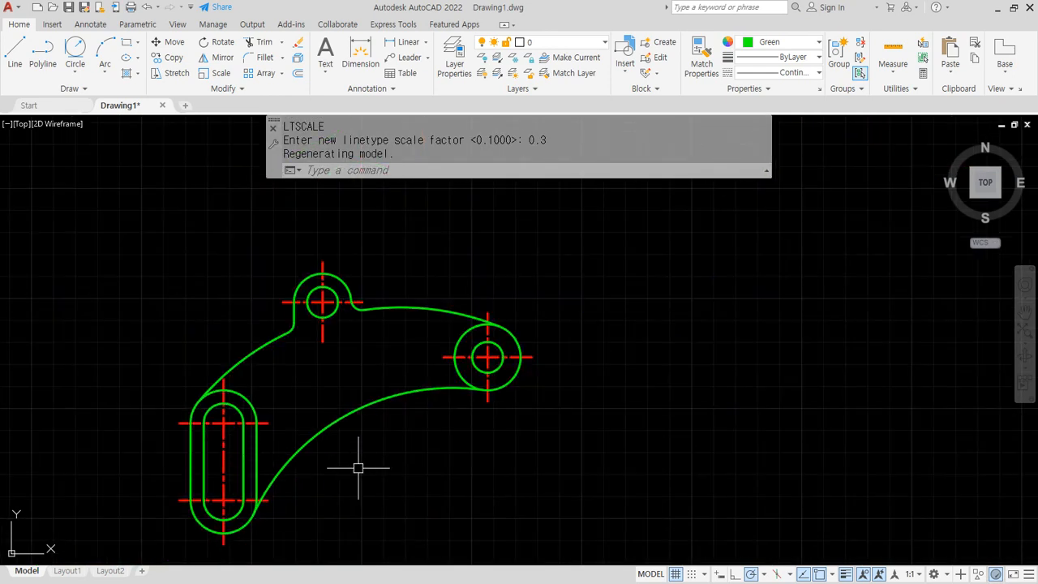
scroll(358, 468, "up", 2)
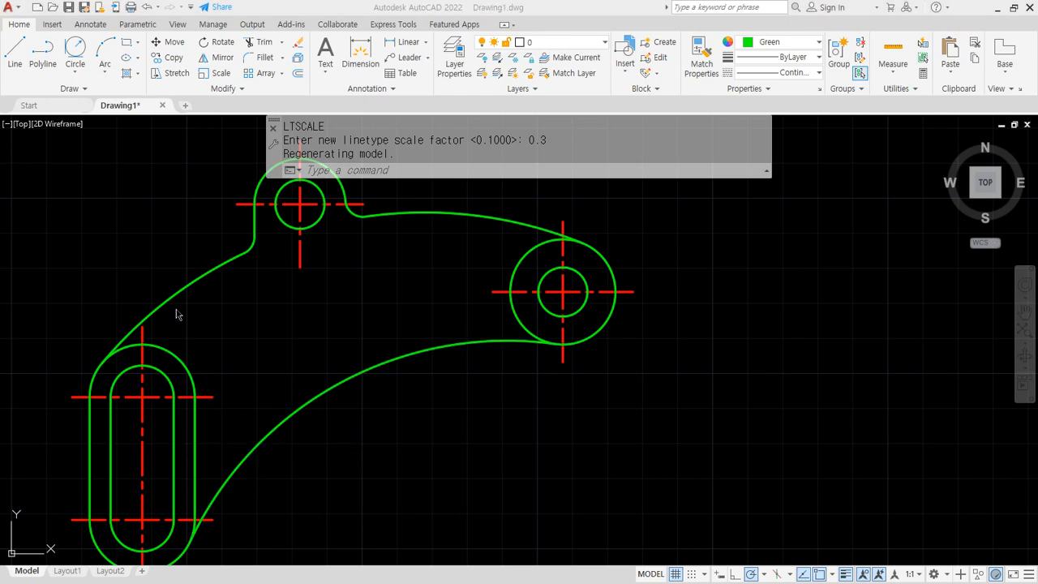
Step: Erase the complete slotted arm drawing with a window selection around all its objects
scroll(593, 488, "down", 8)
middle_click_drag(464, 437, 262, 348)
left_click(235, 301)
left_click(563, 524)
type("e")
key("Return")
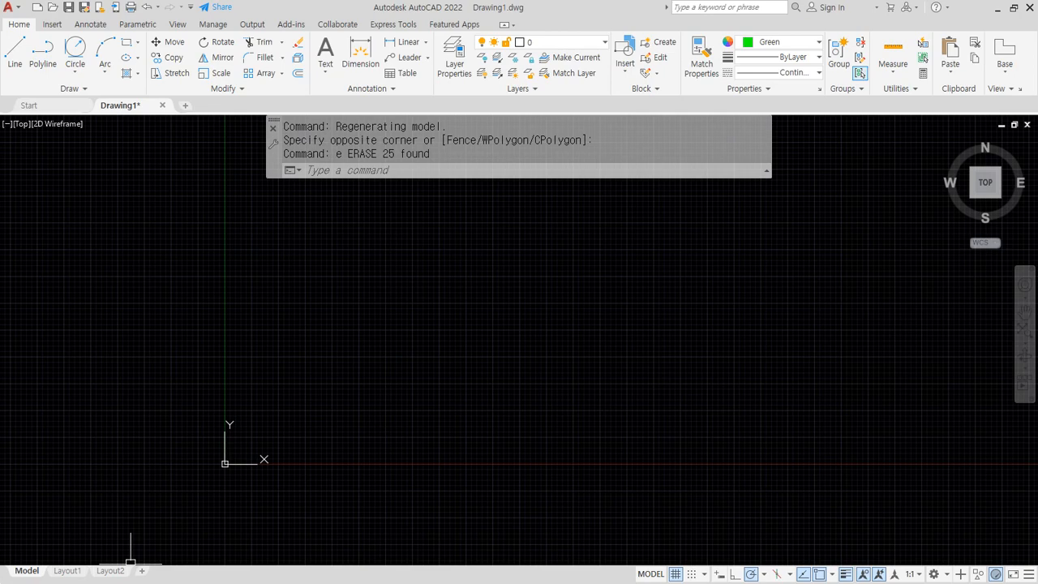
Step: Switch to the Notepad notes and review the A3 scale calculation for the 18,000 x 15,000 example
key("alt+Tab")
scroll(648, 298, "up", 8)
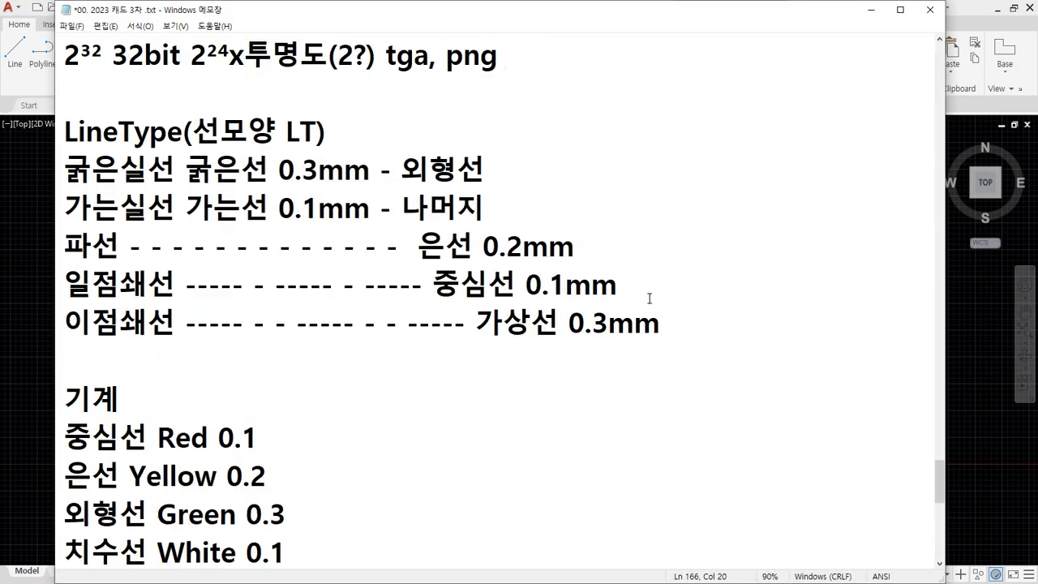
scroll(649, 298, "up", 2)
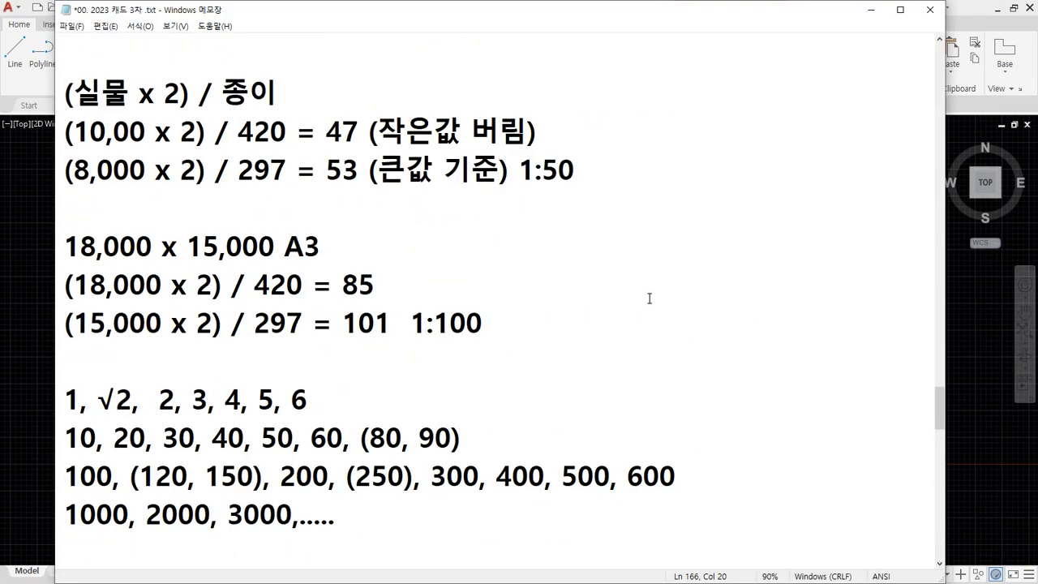
key("ctrl+2")
mouse_move(297, 259)
left_mouse_down()
mouse_move(70, 243)
mouse_move(280, 231)
mouse_move(275, 269)
left_mouse_up()
key("e")
mouse_move(491, 345)
left_mouse_down("shift")
mouse_move(410, 343)
mouse_move(439, 342)
left_mouse_up("shift")
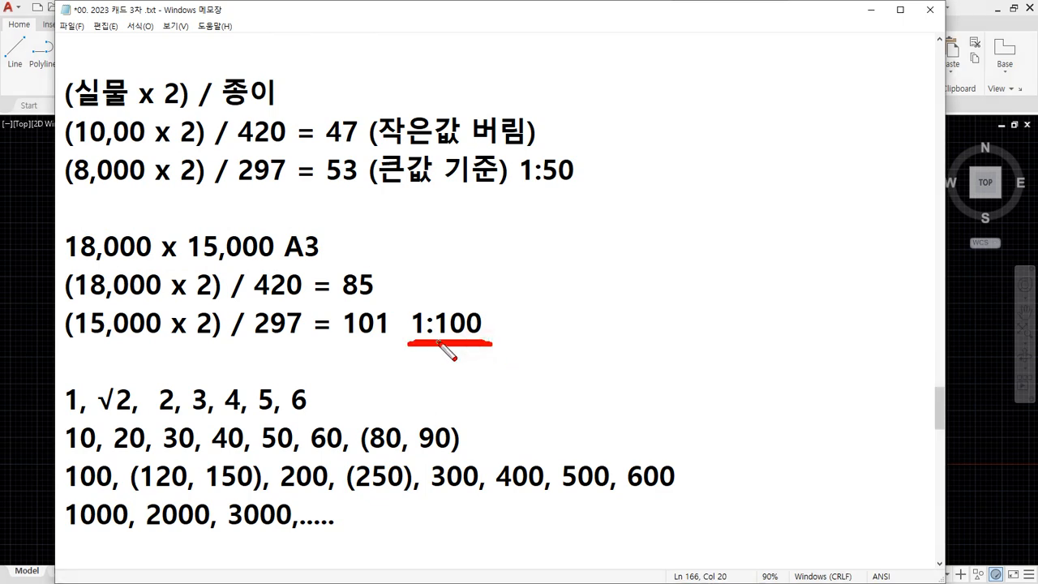
key("e")
Step: Add the line "4200x2970" beneath the 1:100 scale calculation in the notes
left_click(315, 361)
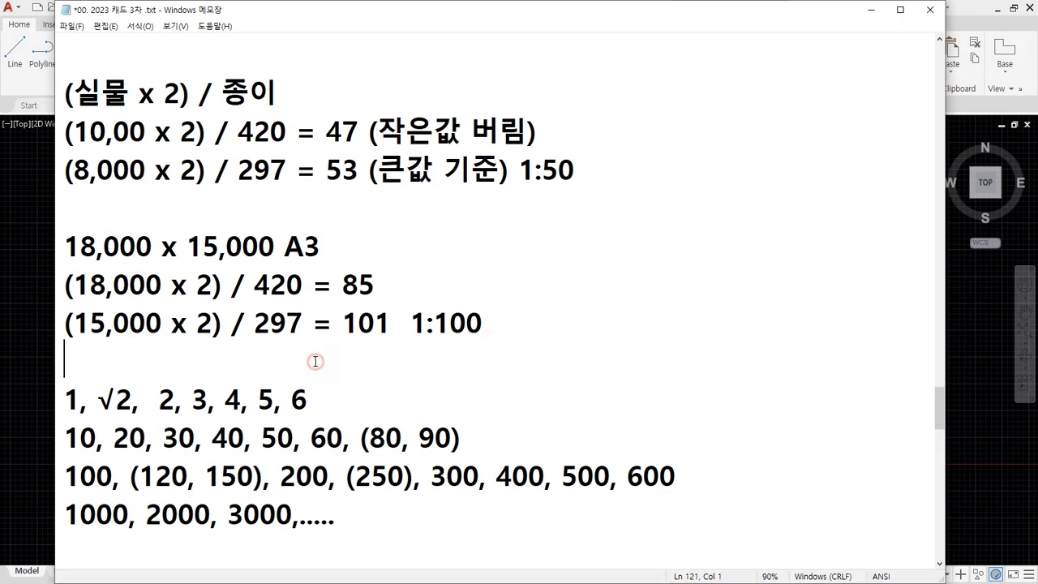
type("420")
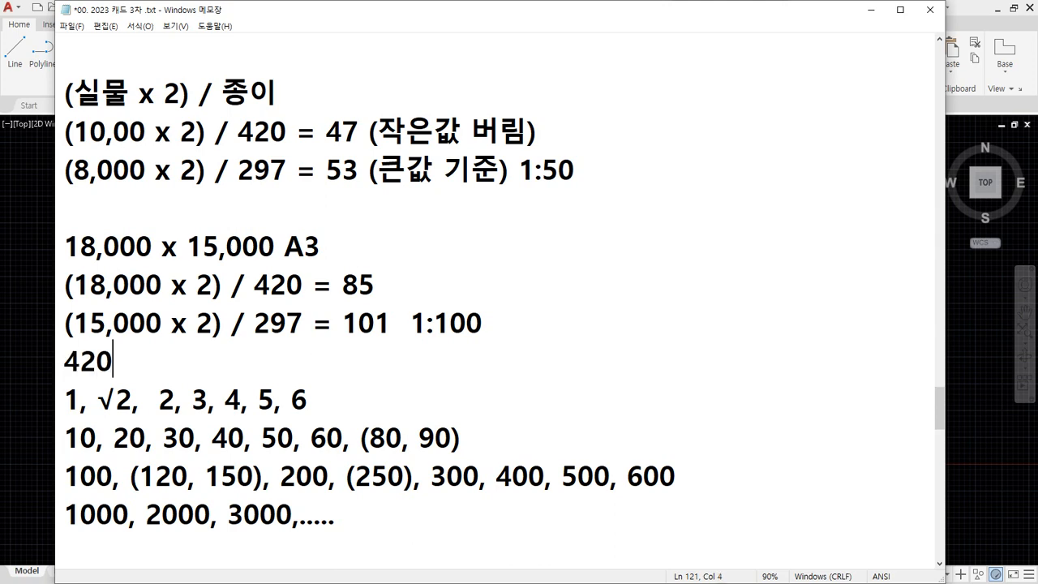
type("0x")
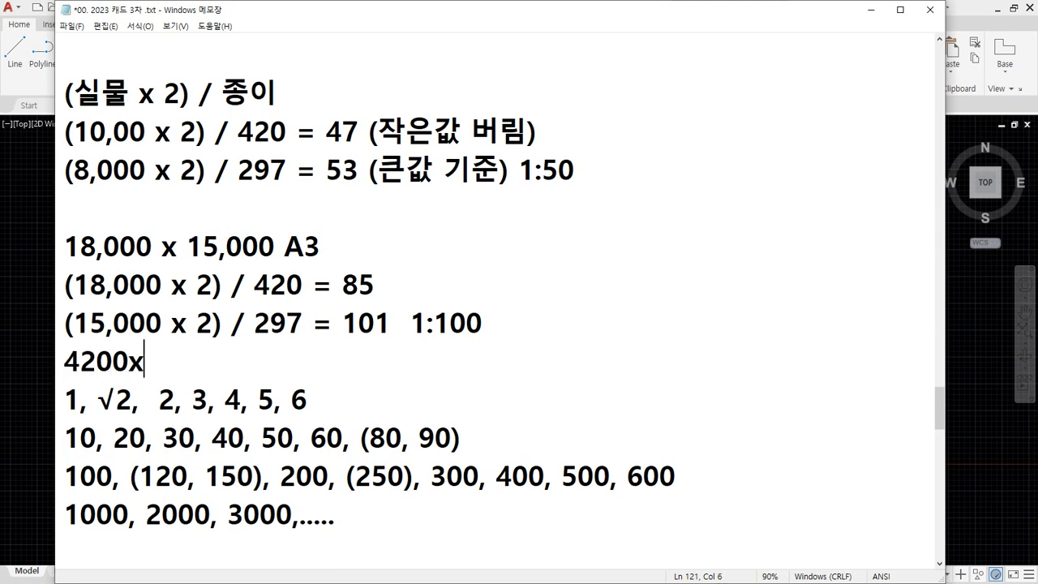
type("2970")
key("Return")
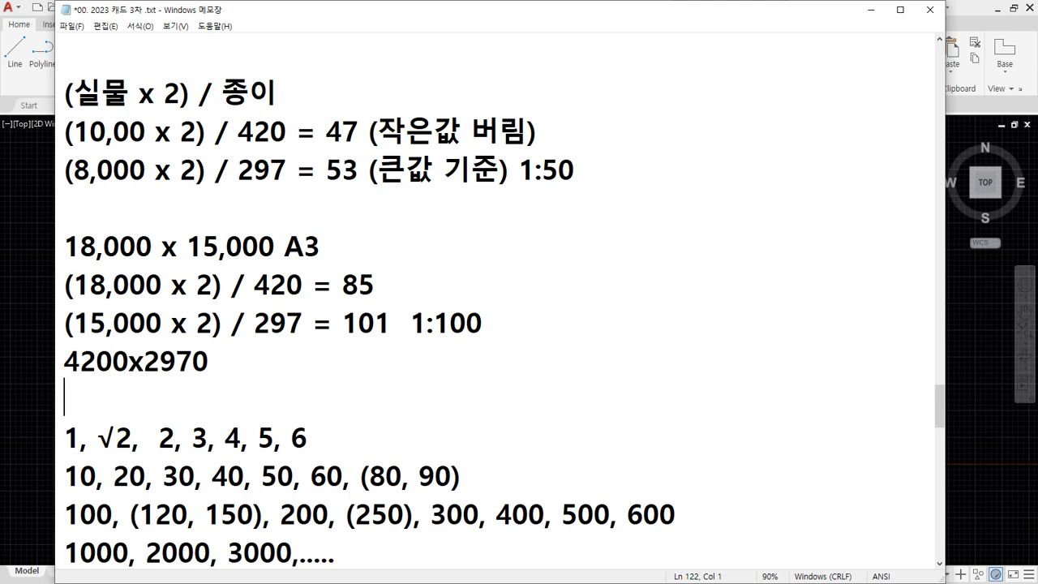
Step: Switch to AutoCAD and draw a closed rectangle from green lines, 4200 wide and 2900 high, using relative polar coordinates
left_click(33, 344)
scroll(335, 441, "down", 1)
middle_click_drag(412, 414, 360, 433)
type("l")
key("Return")
left_click(305, 365)
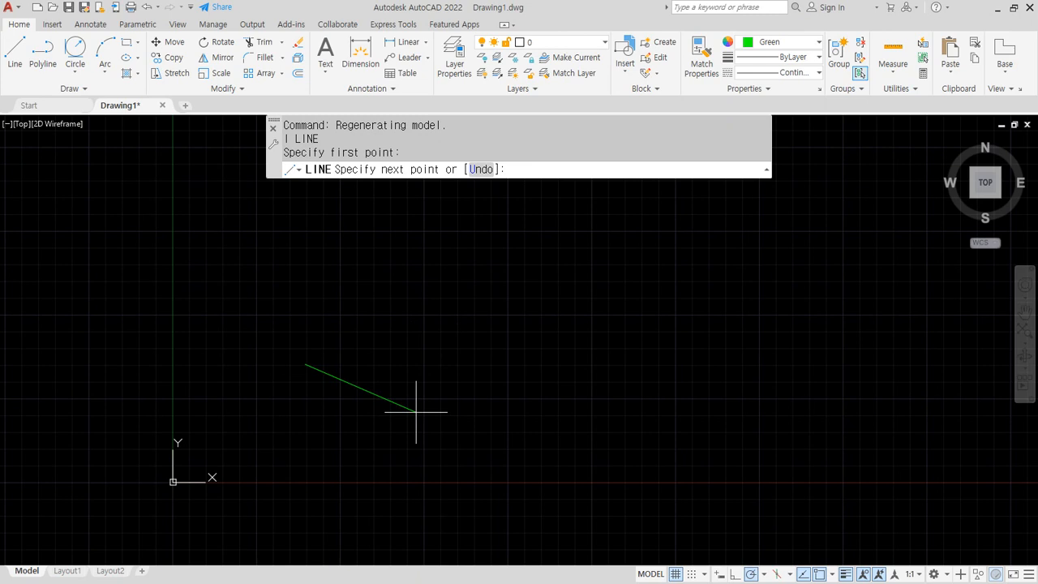
type("@4200<0")
key("Return")
type("@2900<90")
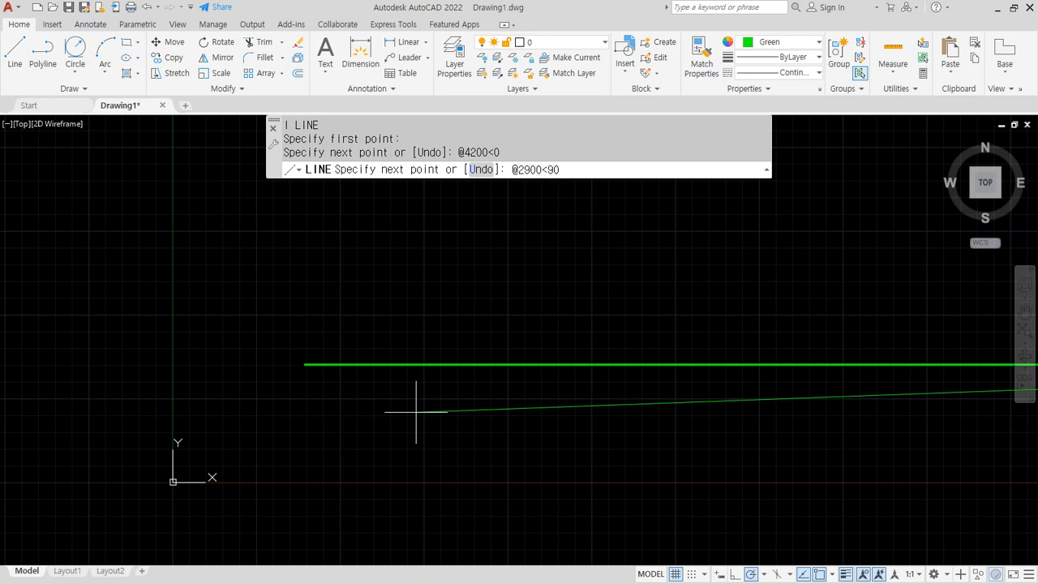
key("Return")
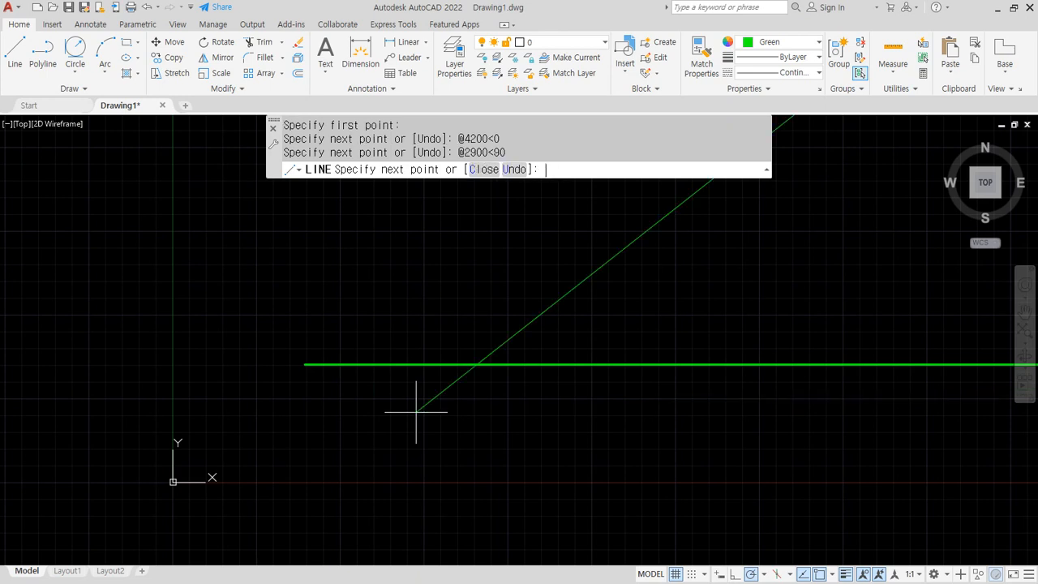
type("@4200<180")
key("Return")
type("c")
key("Return")
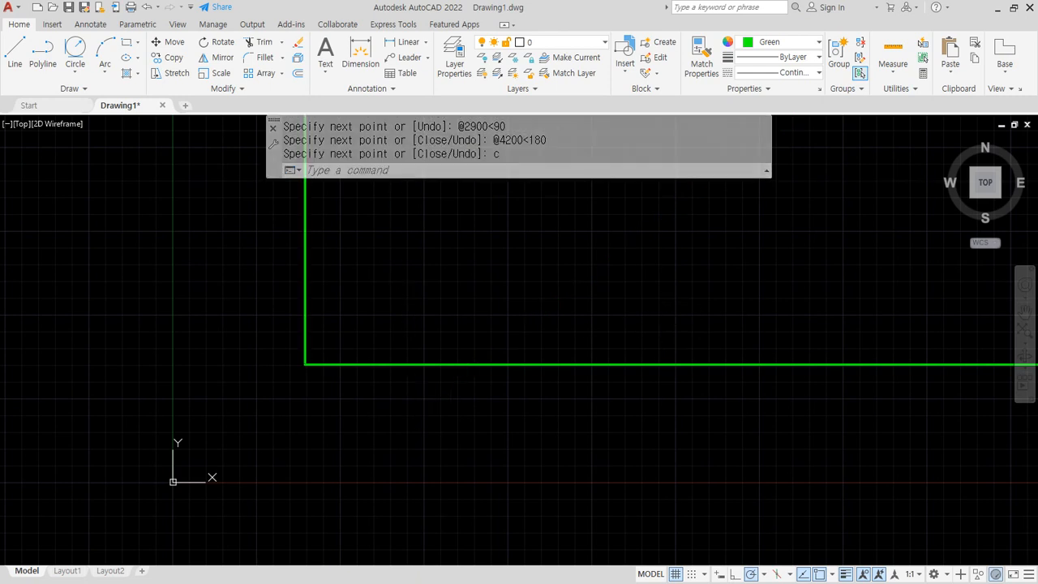
middle_click(665, 313)
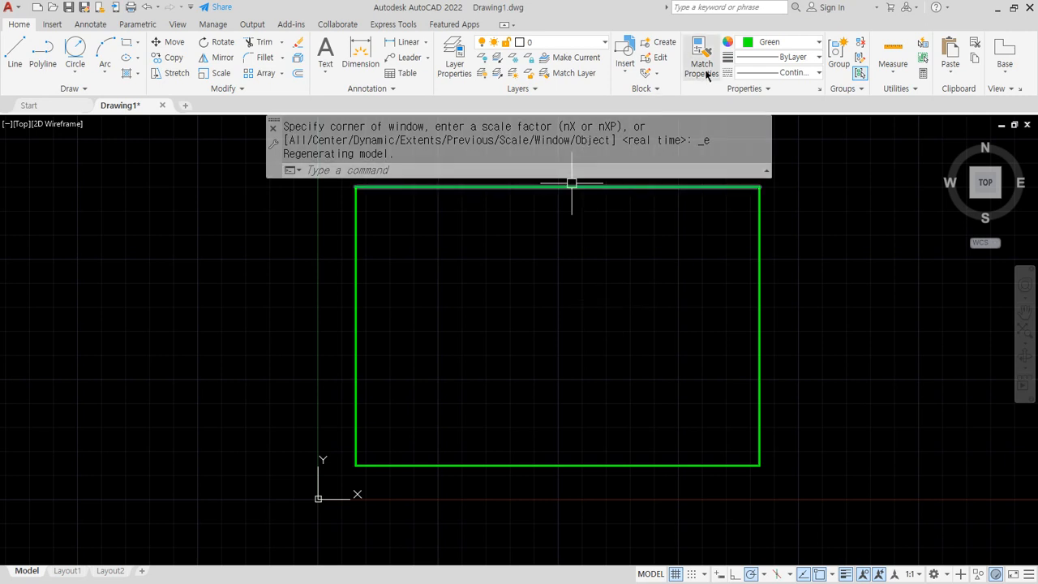
Step: Draw a horizontal line across the upper part of the rectangle in red with the CENTER linetype
left_click(783, 42)
left_click(744, 173)
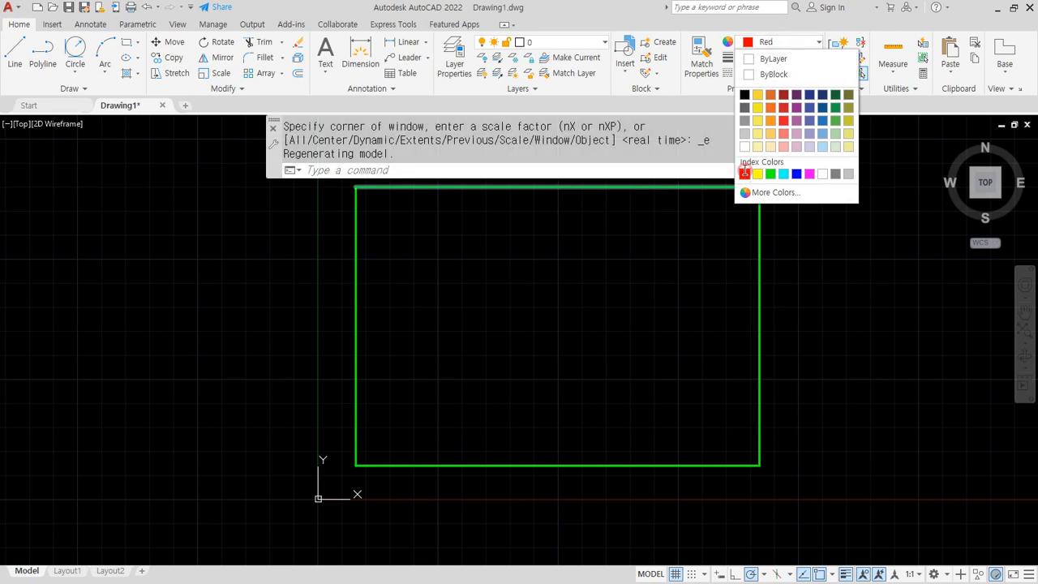
left_click(793, 73)
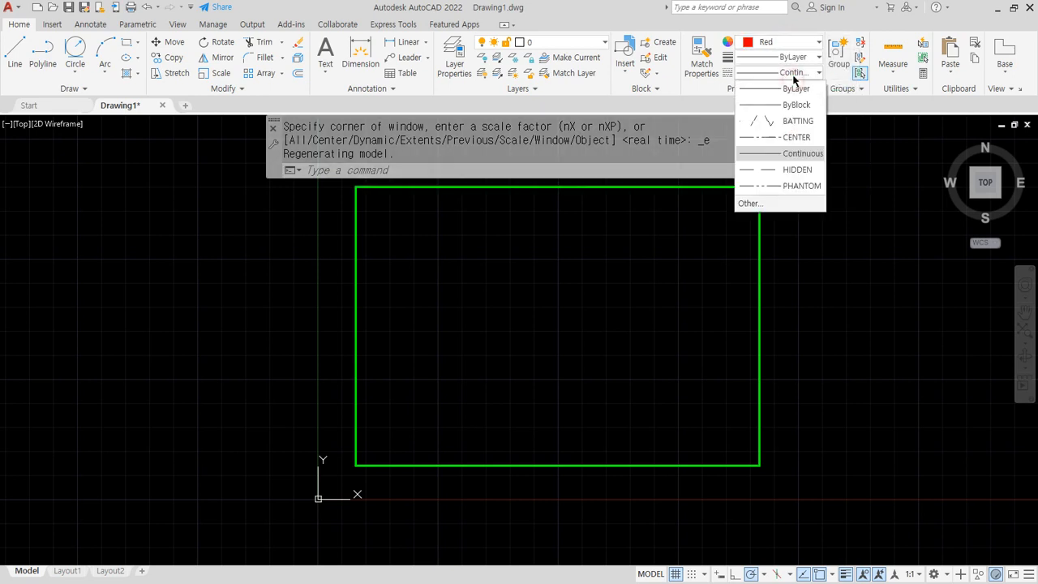
left_click(791, 137)
type("l")
key("Return")
left_click(393, 286)
left_click(717, 286)
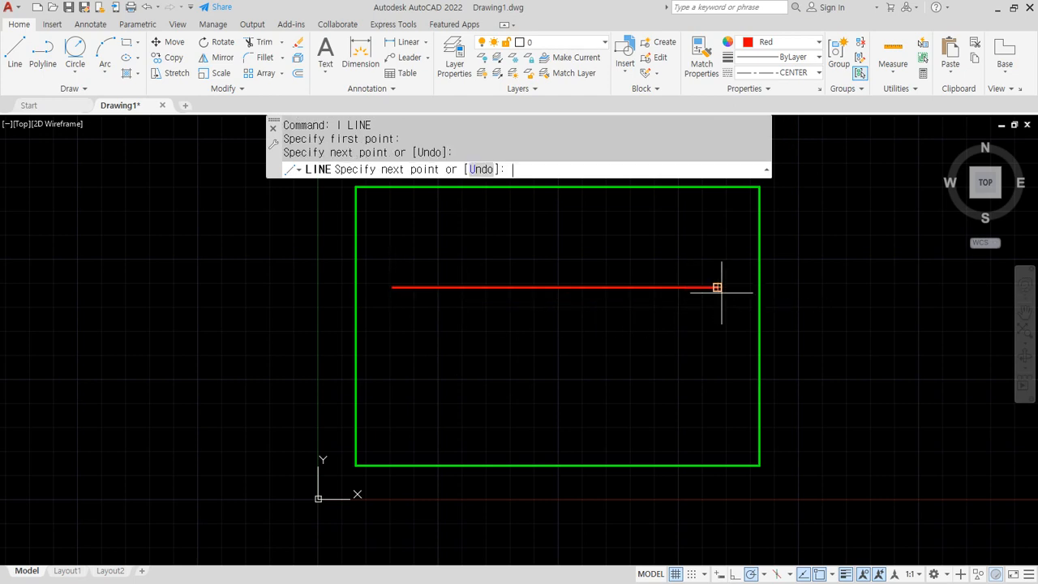
key("Return")
Step: Inspect the red line's dash pattern up close and set the global linetype scale factor to 100
scroll(662, 301, "up", 2)
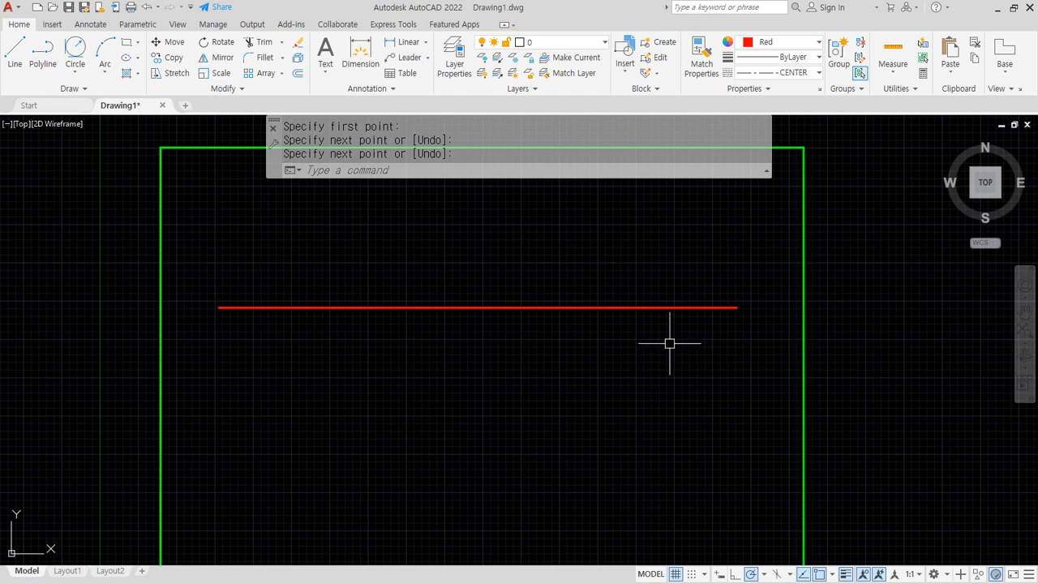
scroll(444, 306, "up", 3)
scroll(442, 306, "up", 4)
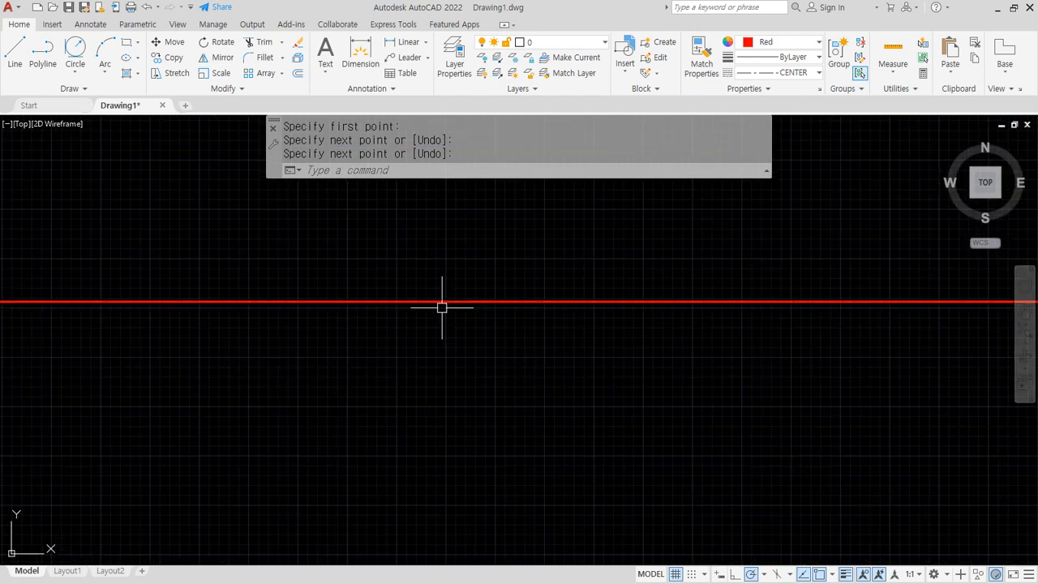
scroll(443, 300, "up", 2)
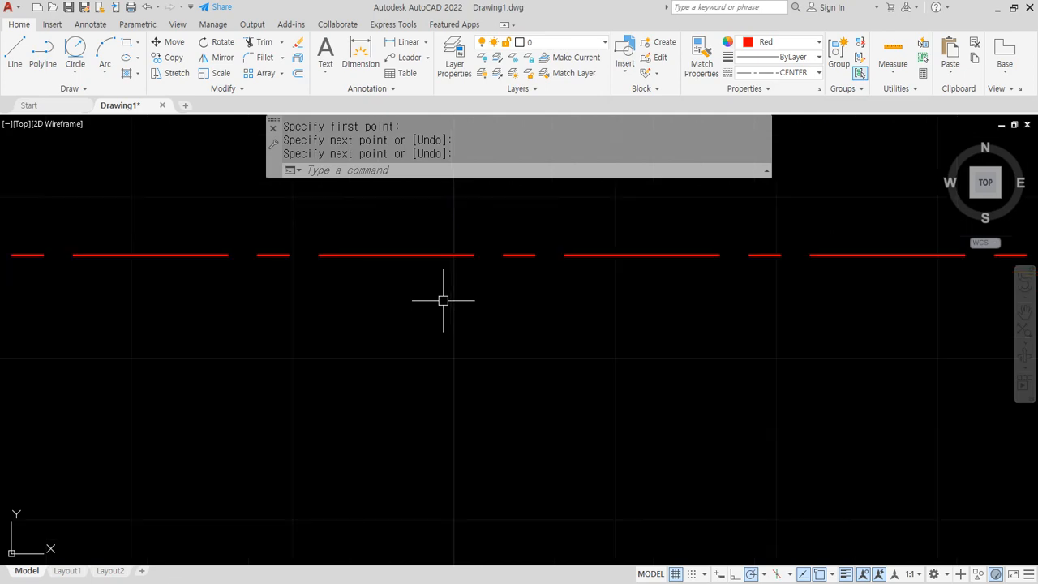
scroll(443, 300, "down", 8)
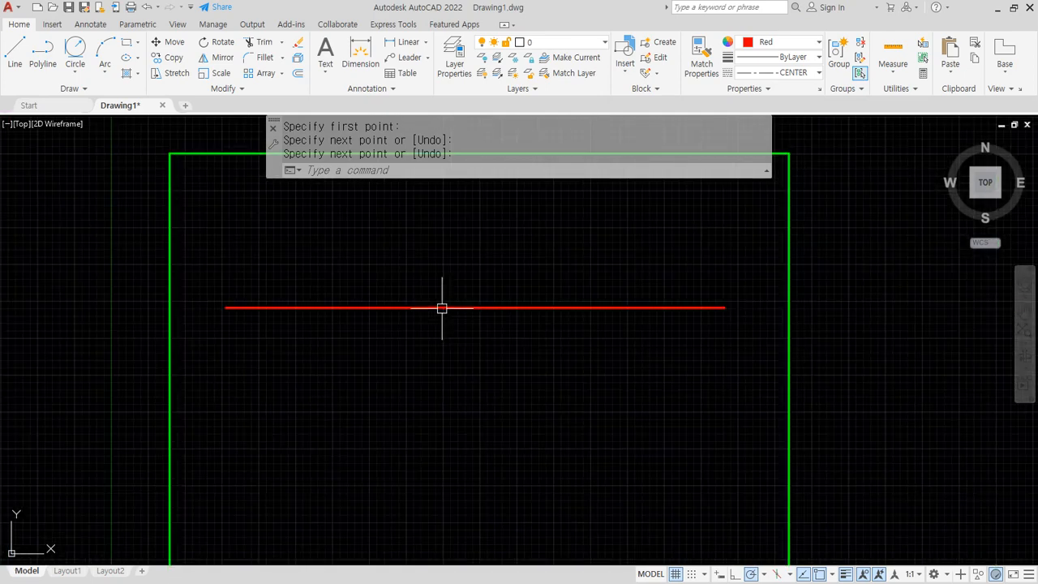
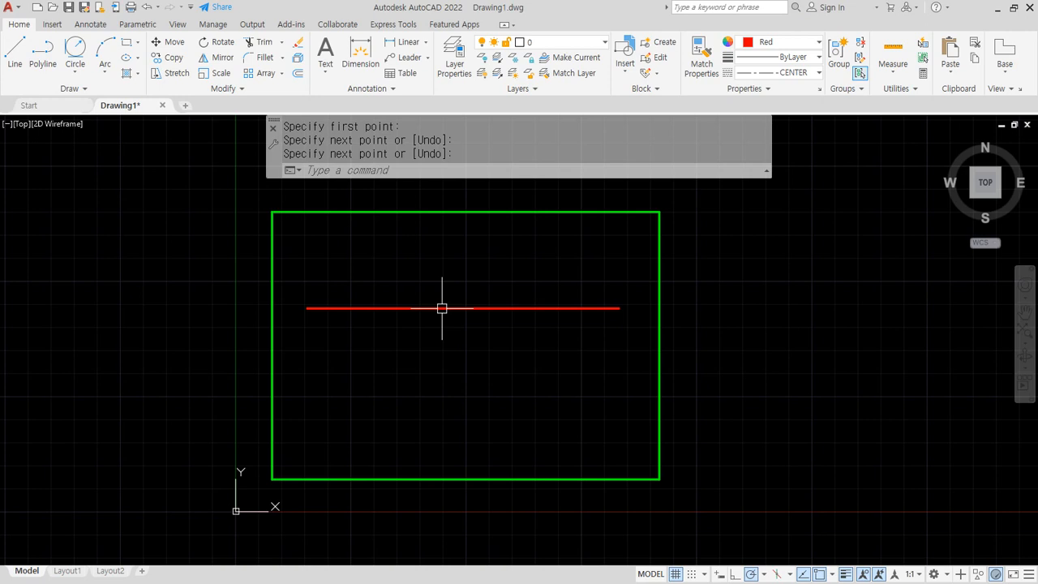
type("lts")
key("Return")
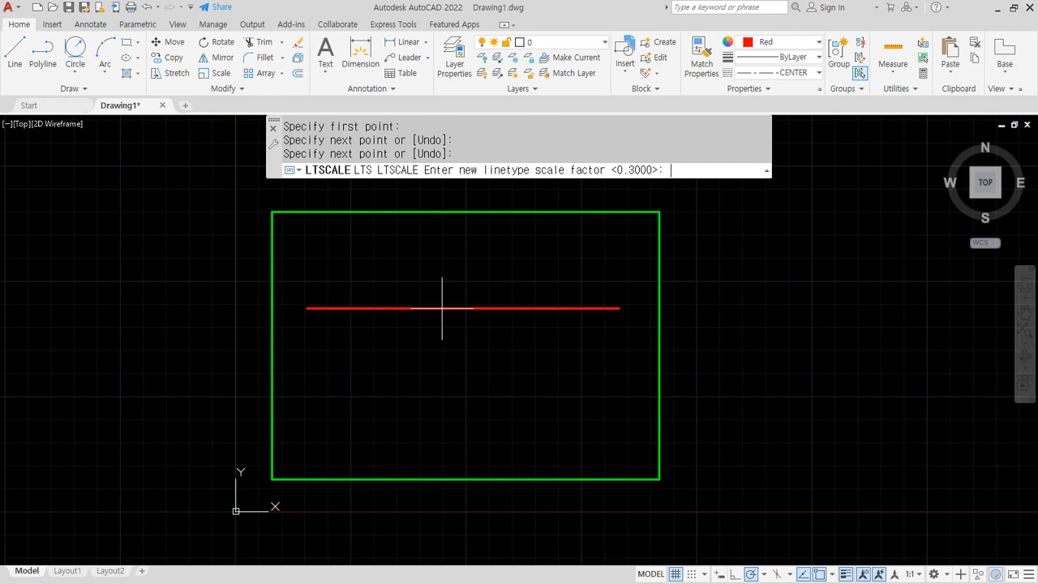
type("100")
key("Return")
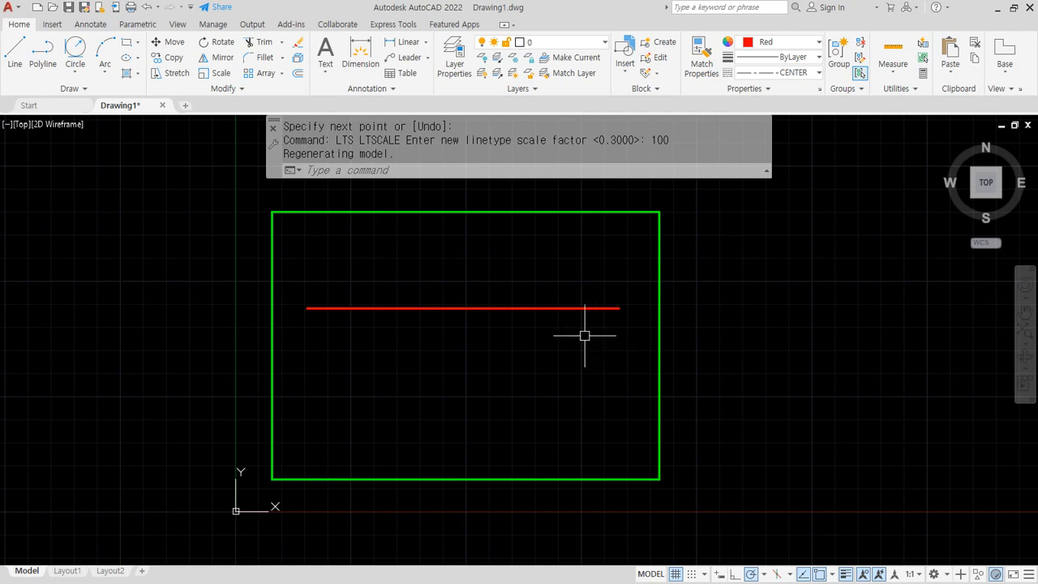
Step: Examine the red line's assigned linetype and its dash pattern at different magnifications
left_click(537, 308)
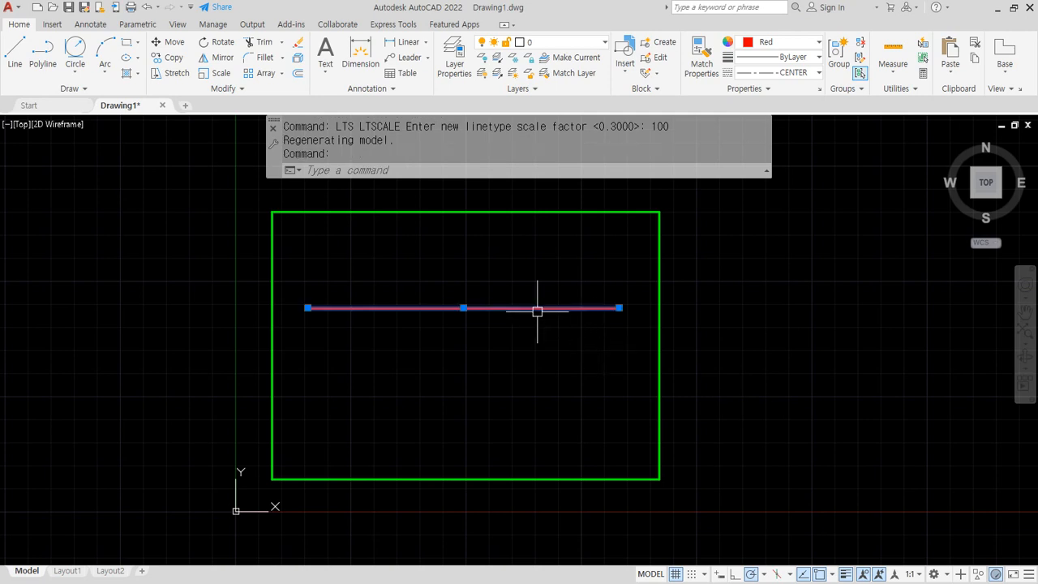
key("Escape")
key("Escape")
left_click(797, 73)
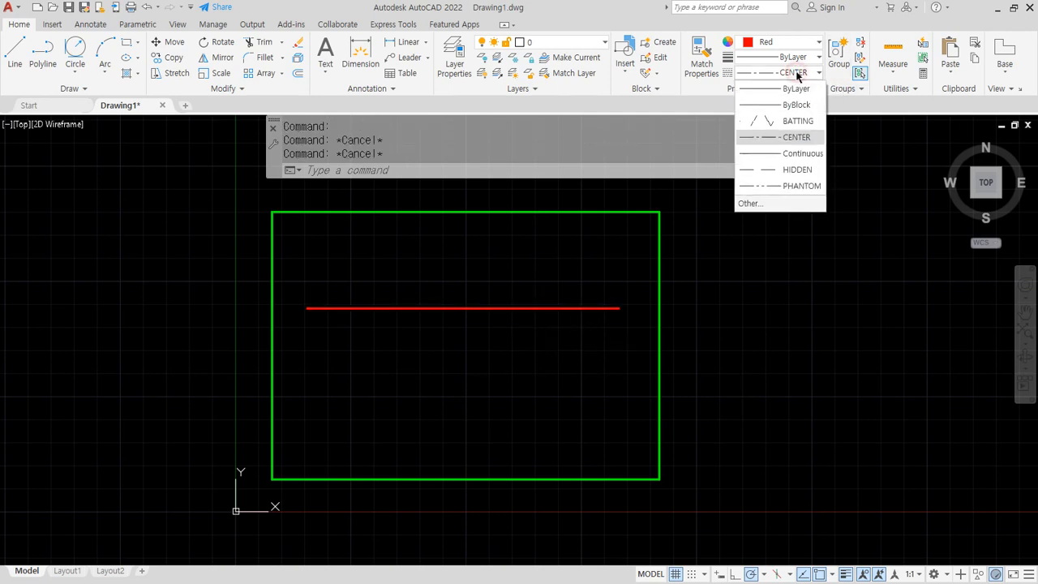
left_click(797, 73)
key("Escape")
scroll(519, 321, "up", 5)
scroll(352, 273, "up", 2)
scroll(352, 273, "down", 5)
scroll(361, 291, "down", 2)
scroll(366, 304, "up", 2)
middle_click_drag(366, 303, 375, 349)
Step: Regenerate the drawing and enter 100 again as the global linetype scale factor
type("re")
key("Return")
type("lts")
key("Return")
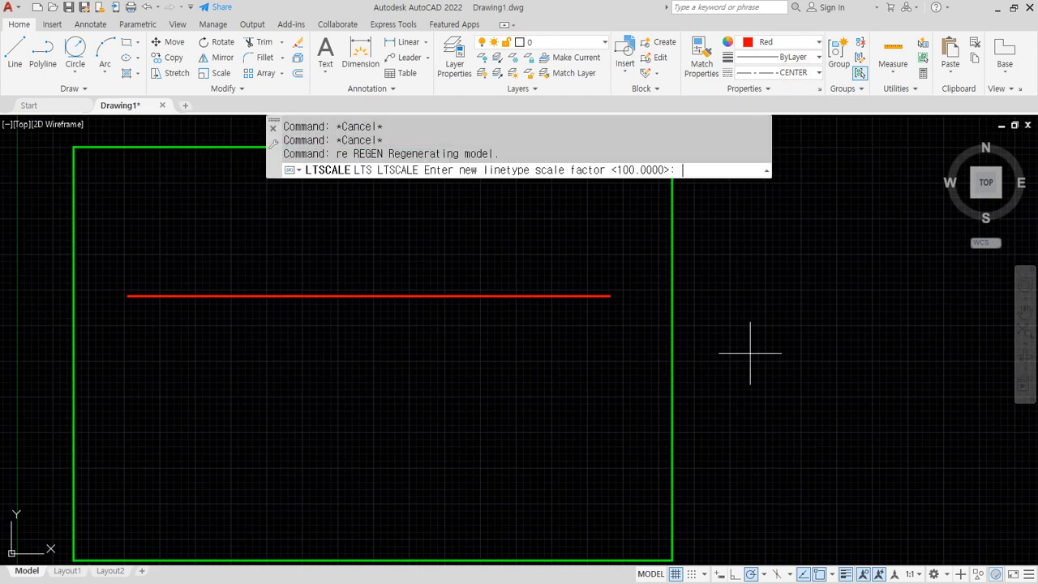
type("100")
key("Return")
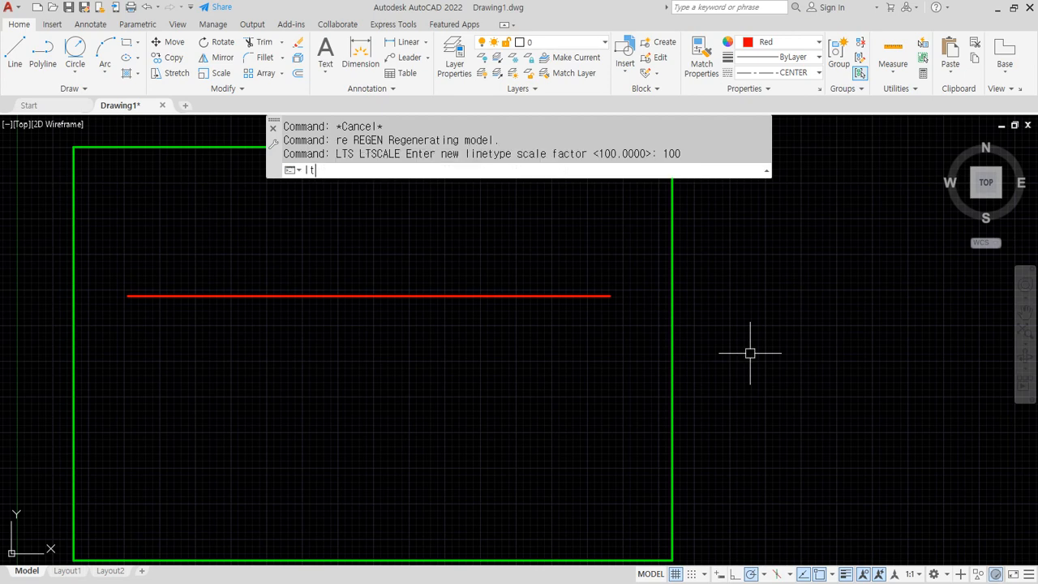
Step: Set the global linetype scale factor to 30
key("Return")
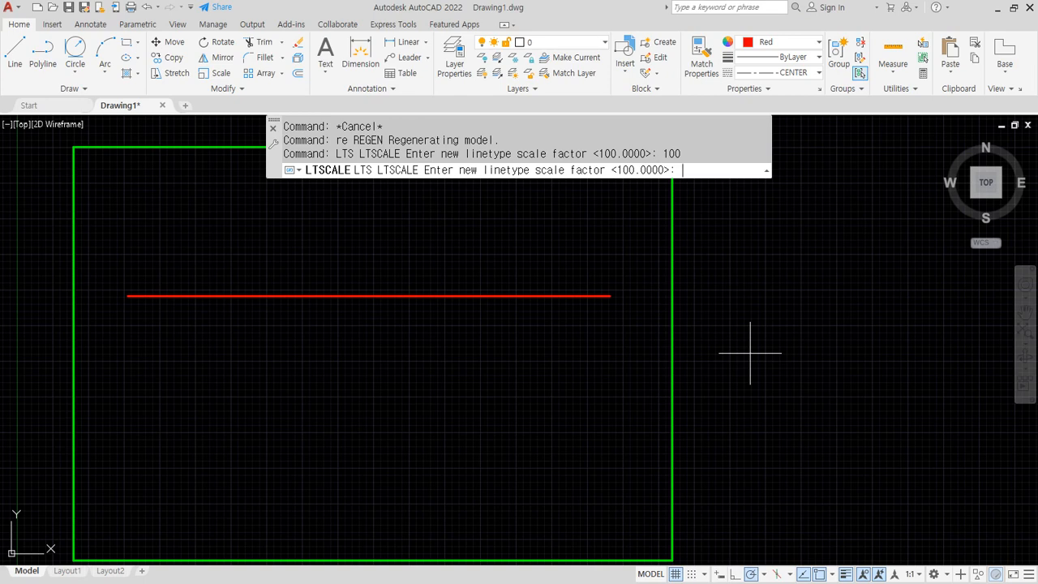
type("30")
key("Return")
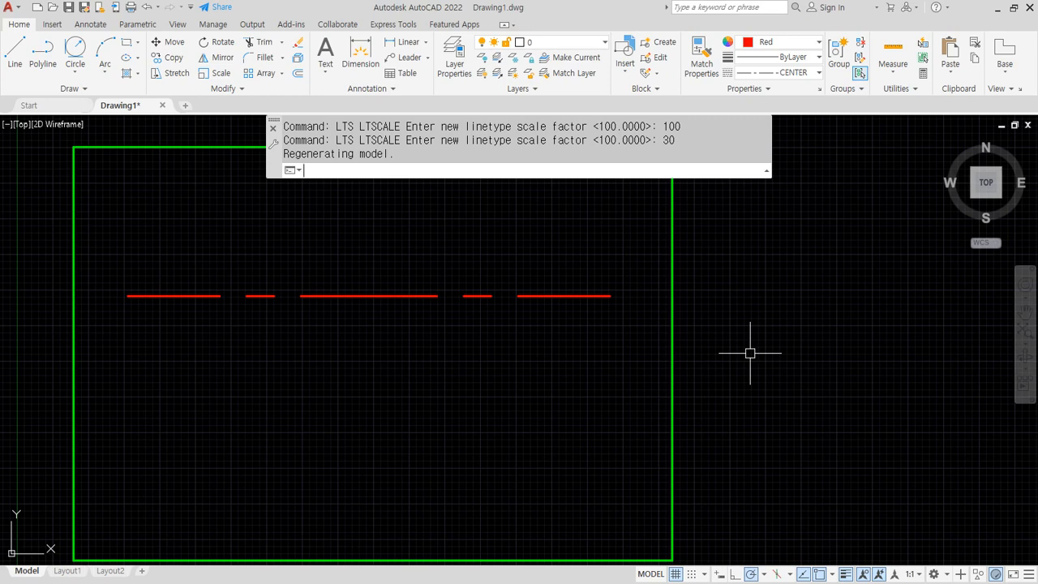
Step: Set the global linetype scale factor to 3 and check the red line's dashes up close
type("LTS")
key("Return")
type("3")
key("Return")
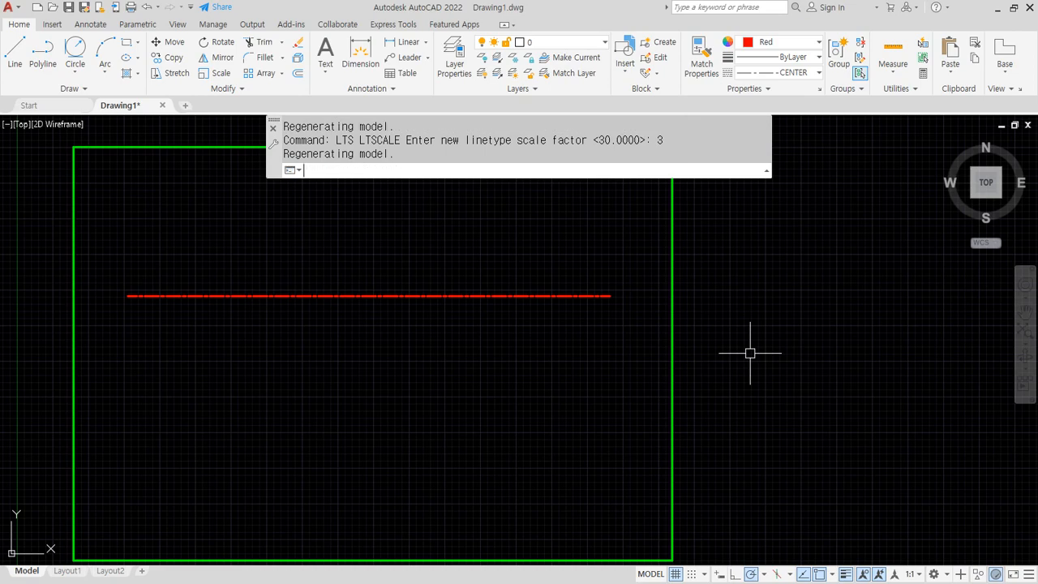
scroll(226, 282, "up", 4)
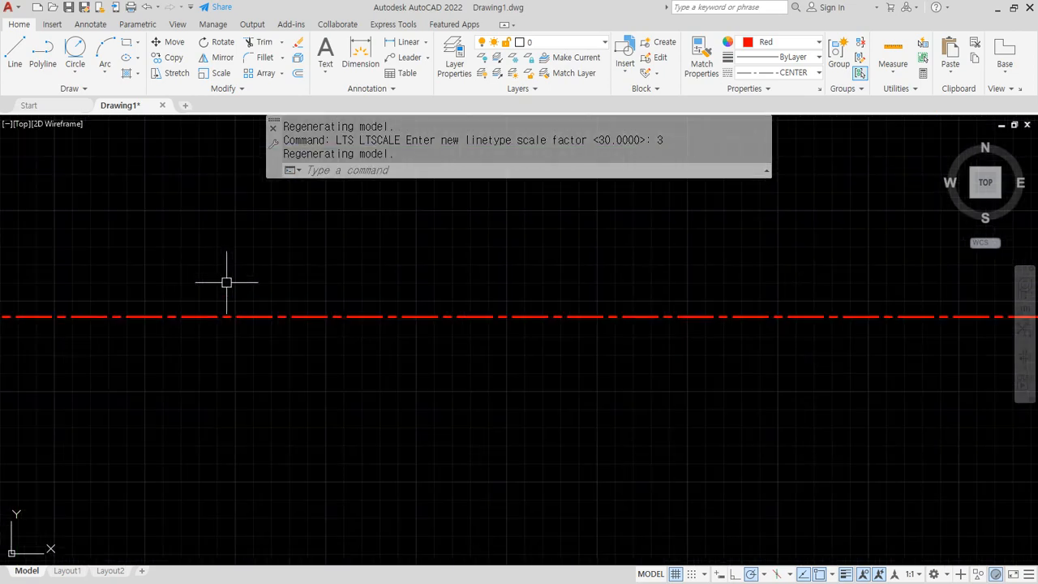
Step: Set the global linetype scale factor to 10 and check the red centre line
key("Return")
type("10")
key("Return")
scroll(289, 366, "down", 5)
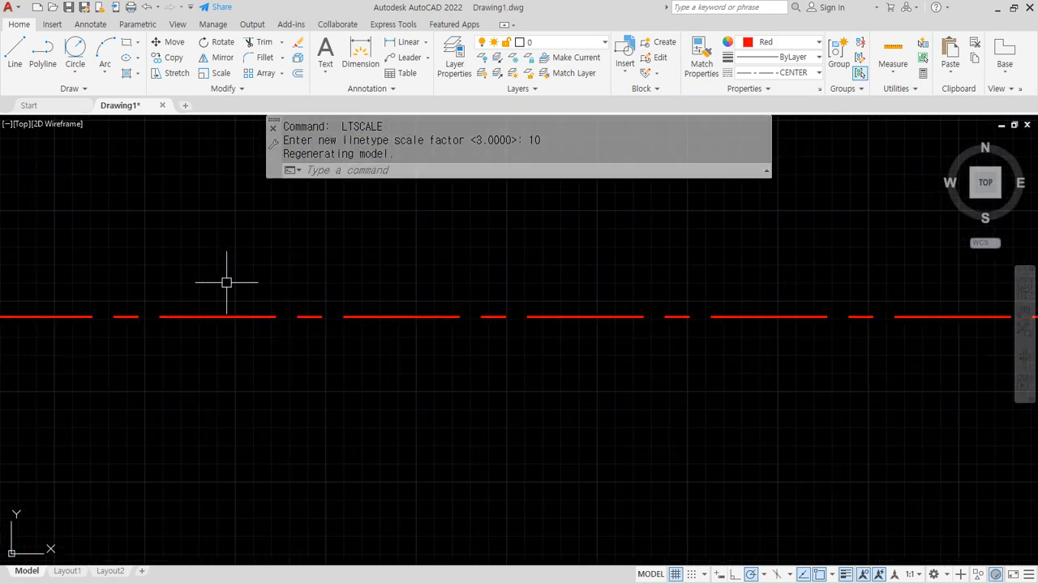
scroll(338, 343, "up", 2)
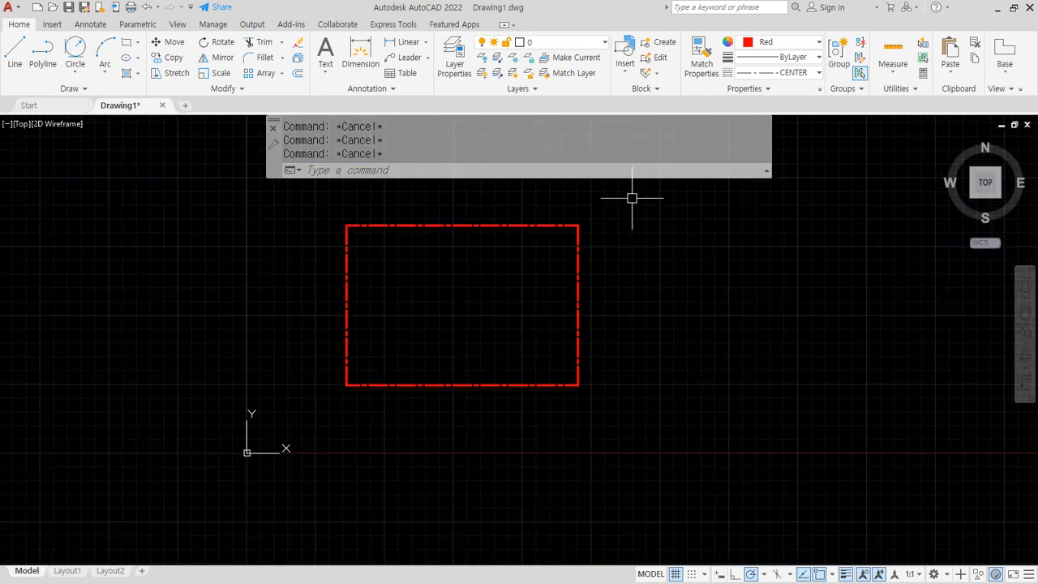
Step: Try erasing all four sides of the red dash-dot rectangle, and undo the erasure
left_click(630, 197)
left_click(186, 482)
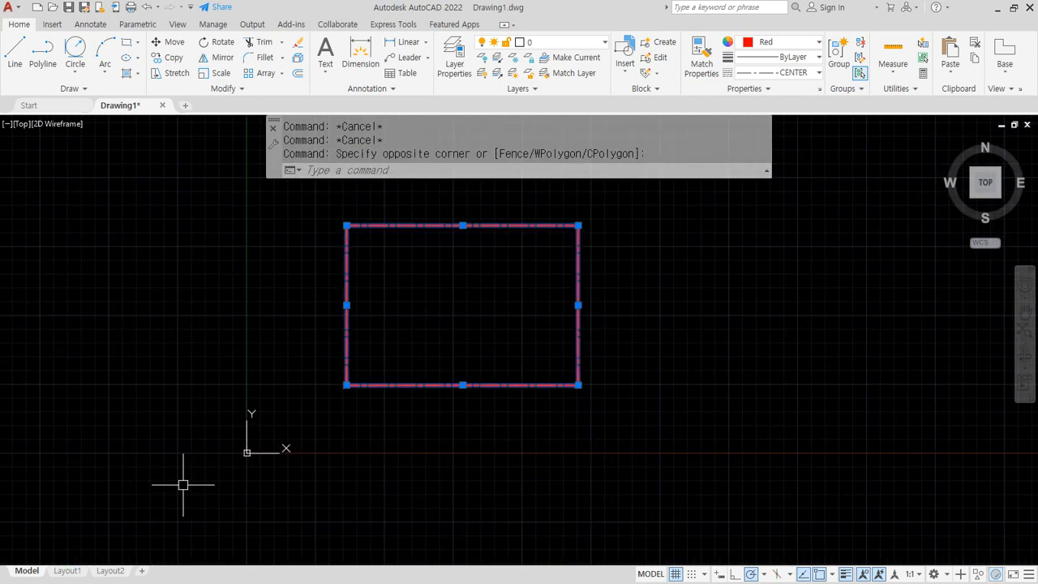
type("e")
key("Return")
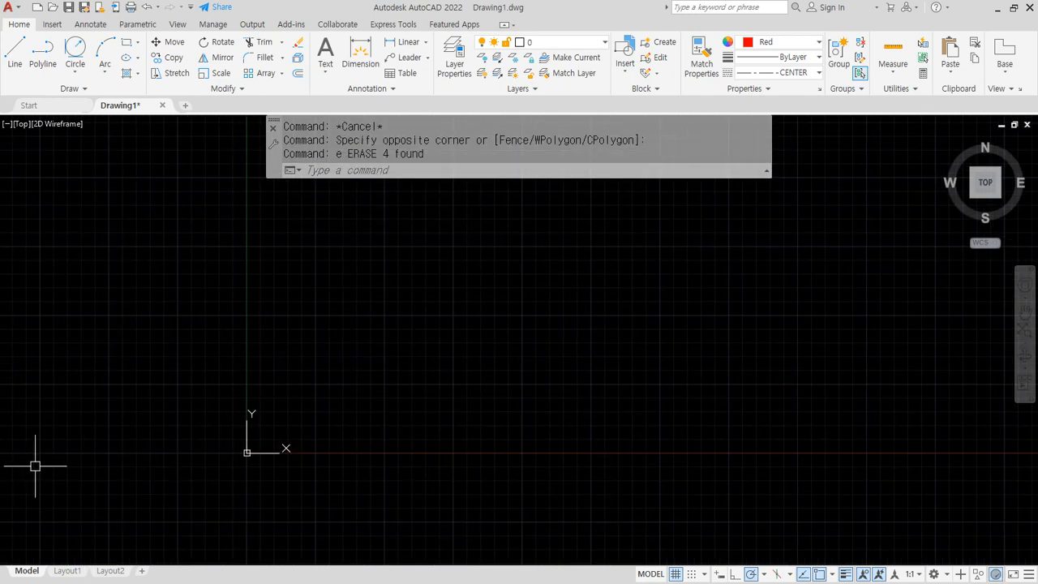
key("ctrl+z")
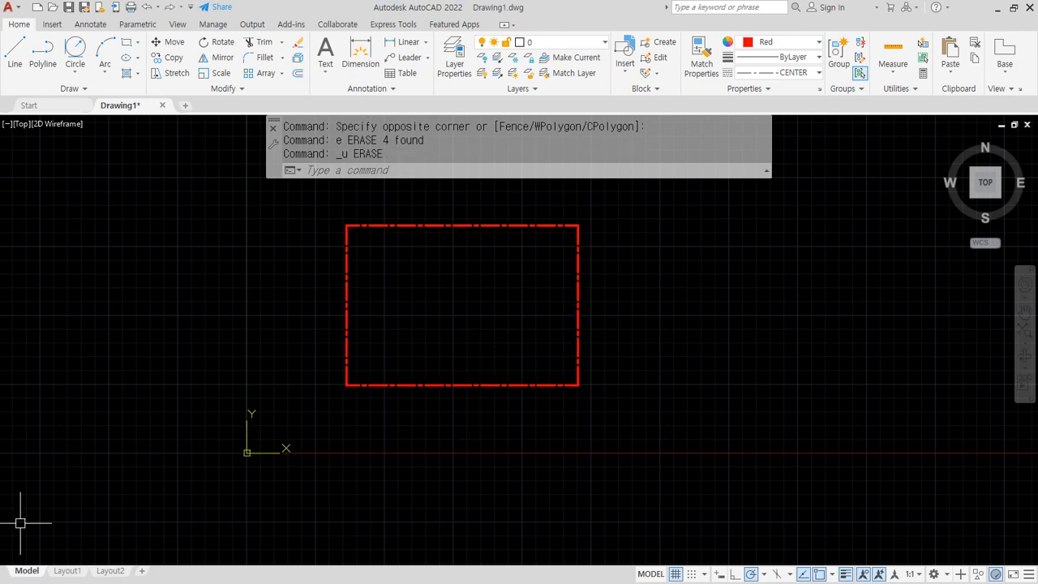
Step: Switch to the Notepad notes and review the "change, chprop, ddchprop" entry below LTScale
key("alt+Tab")
scroll(429, 283, "down", 15)
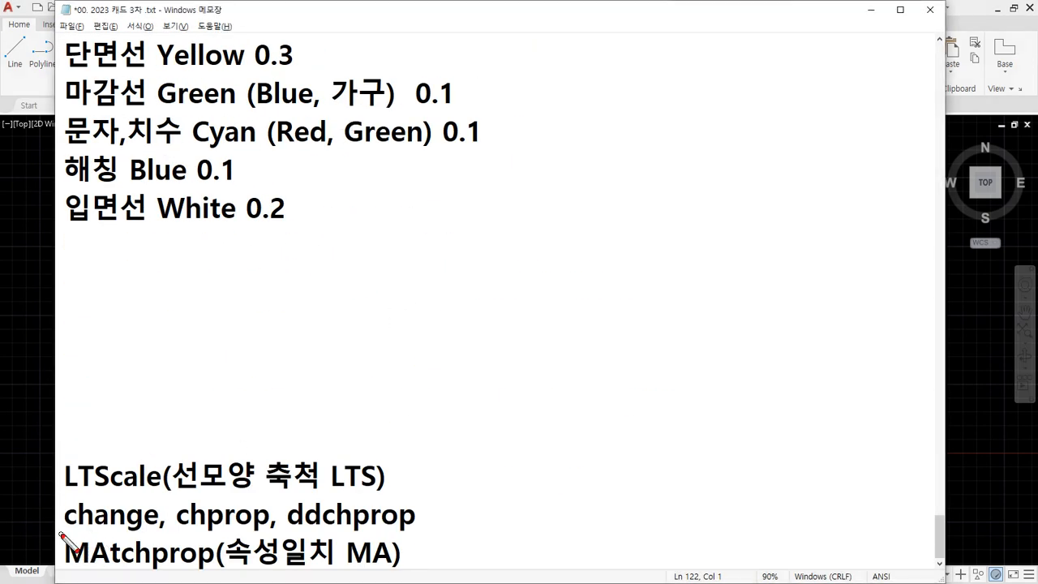
left_click_drag(60, 534, 175, 534)
left_click_drag(70, 528, 158, 532)
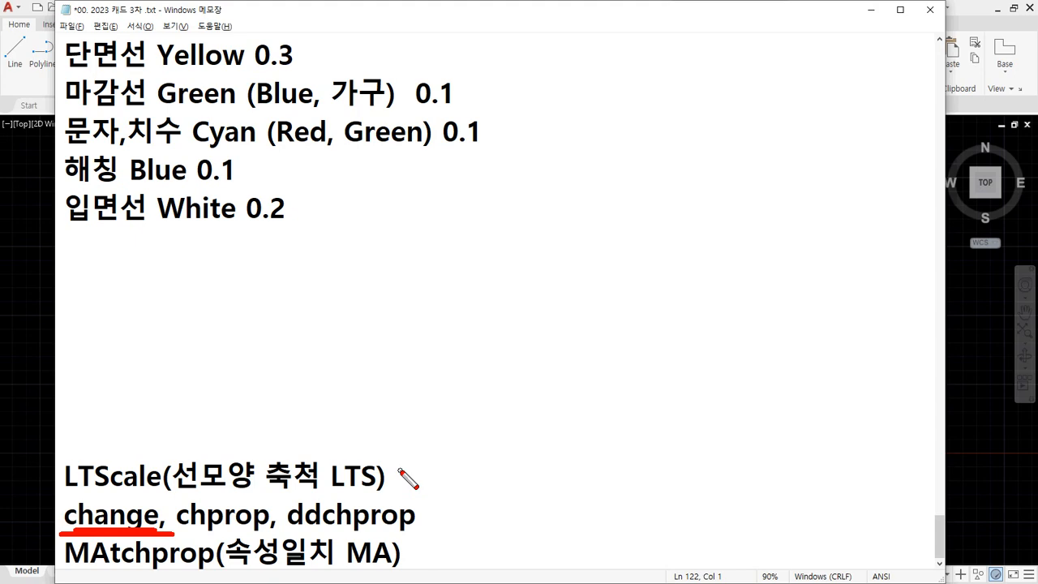
key("Escape")
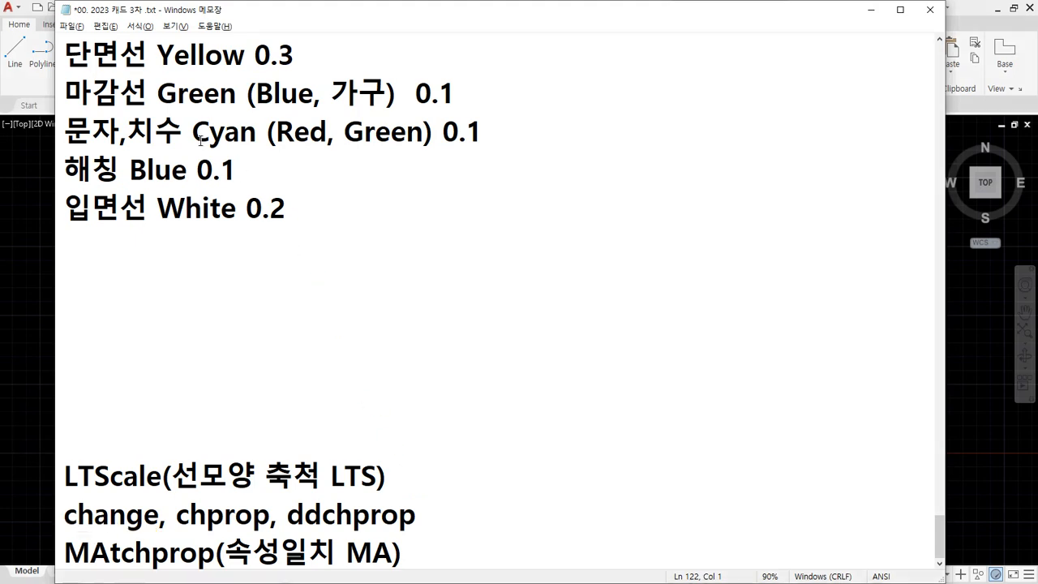
Step: Return to AutoCAD and change the linetype of the rectangle's vertical line on the right to BATTING
left_click(27, 246)
scroll(463, 376, "up", 2)
scroll(573, 255, "up", 1)
middle_click_drag(574, 255, 358, 385)
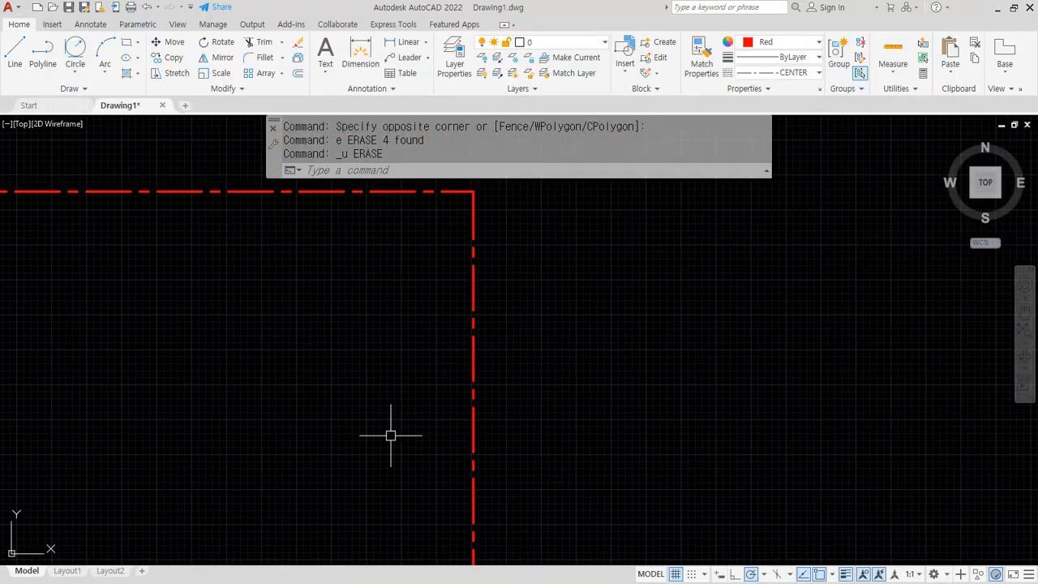
left_click(523, 265)
left_click(343, 394)
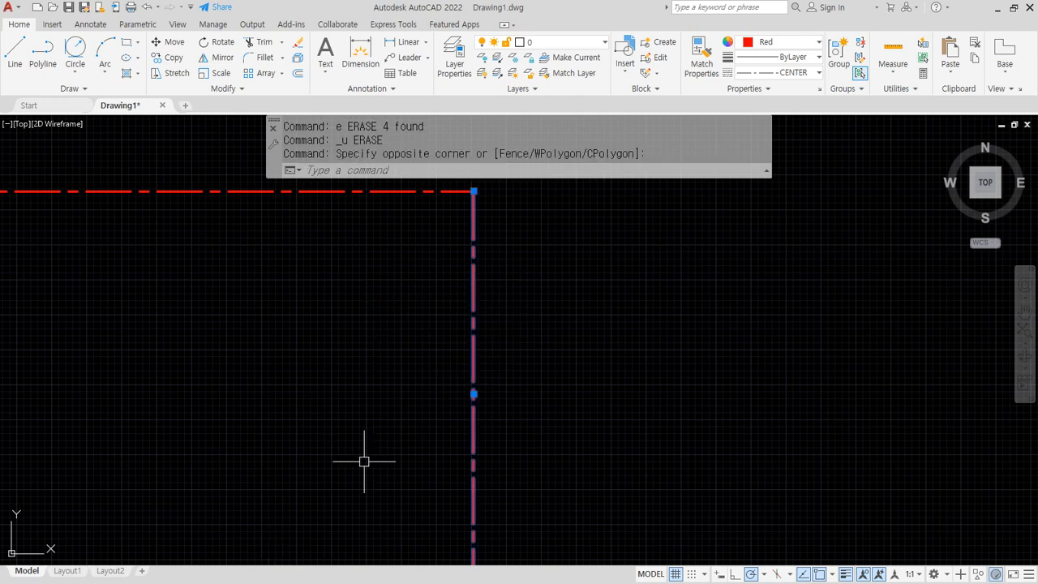
left_click(774, 72)
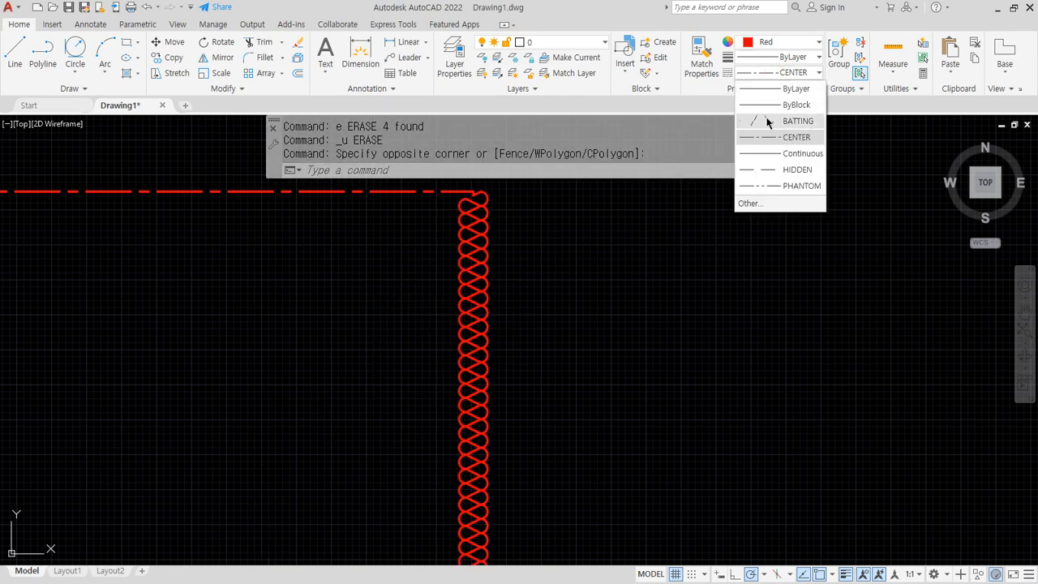
left_click(768, 121)
scroll(575, 210, "up", 2)
middle_click_drag(433, 294, 565, 389)
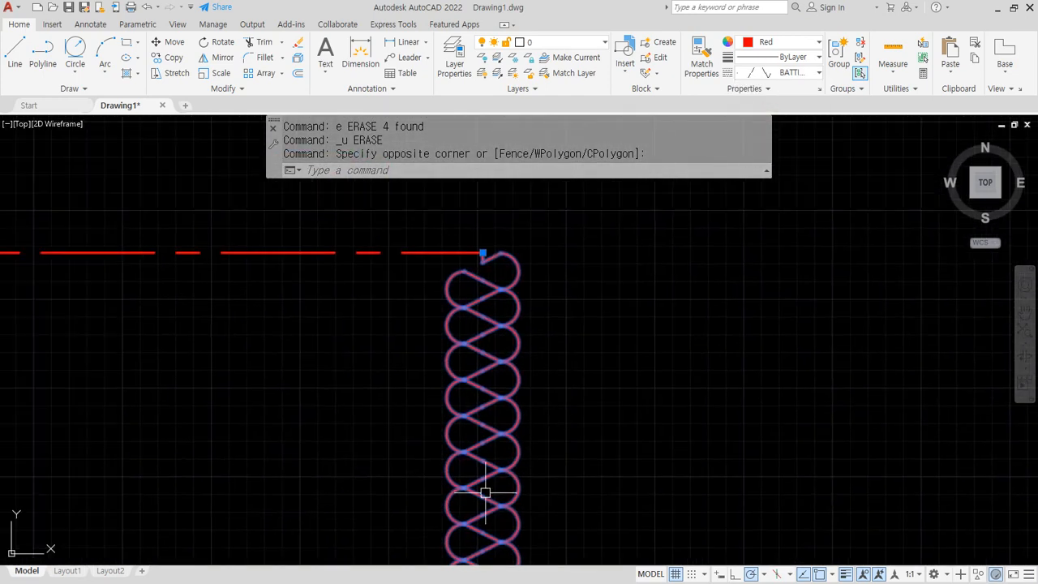
Step: Change the linetype of the rectangle's upper horizontal line to HIDDEN through its object properties
key("Escape")
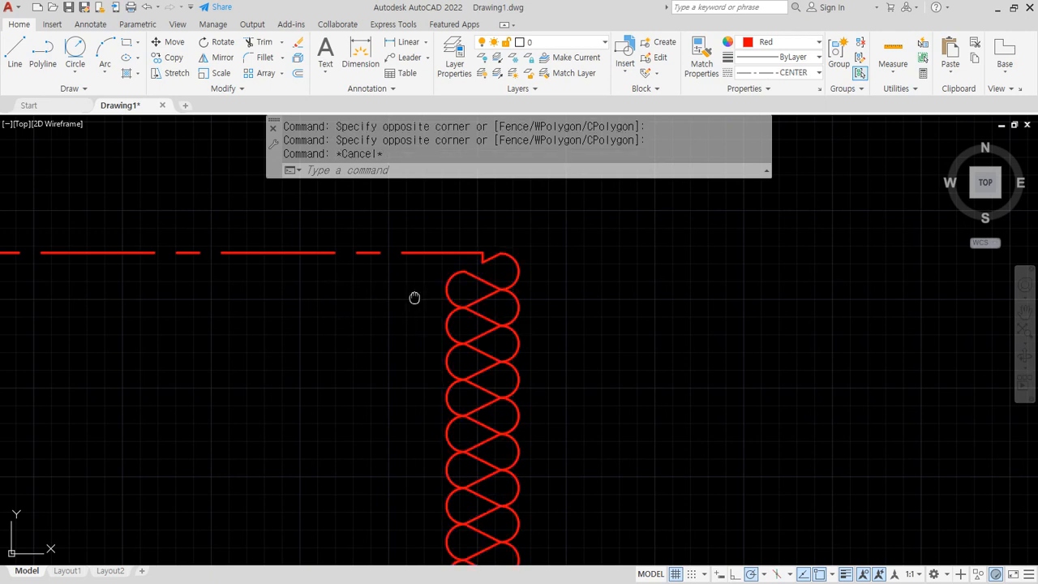
middle_click_drag(417, 294, 546, 265)
left_click(429, 205)
left_click(400, 228)
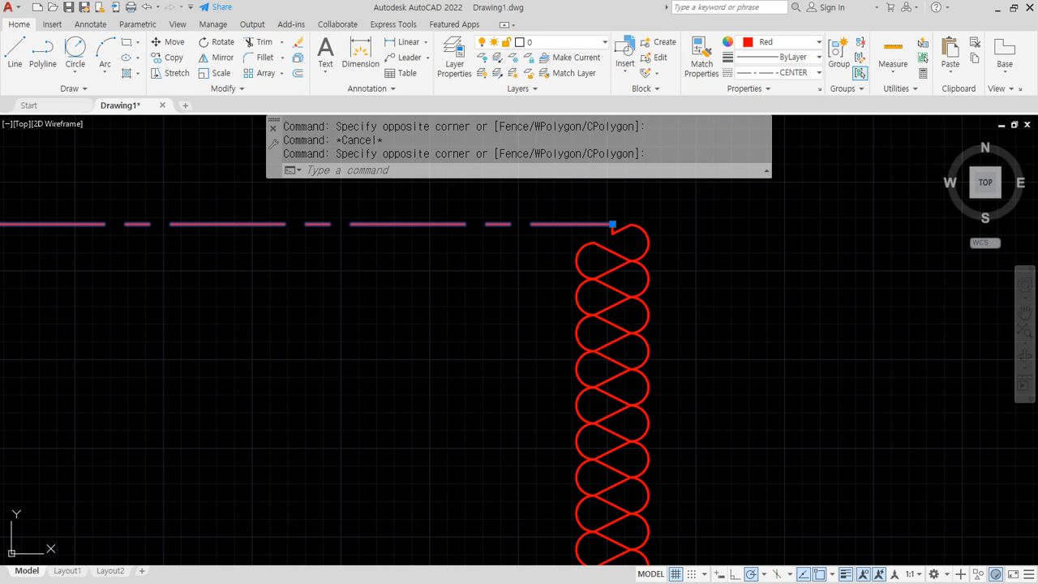
key("ctrl+1")
left_click(137, 199)
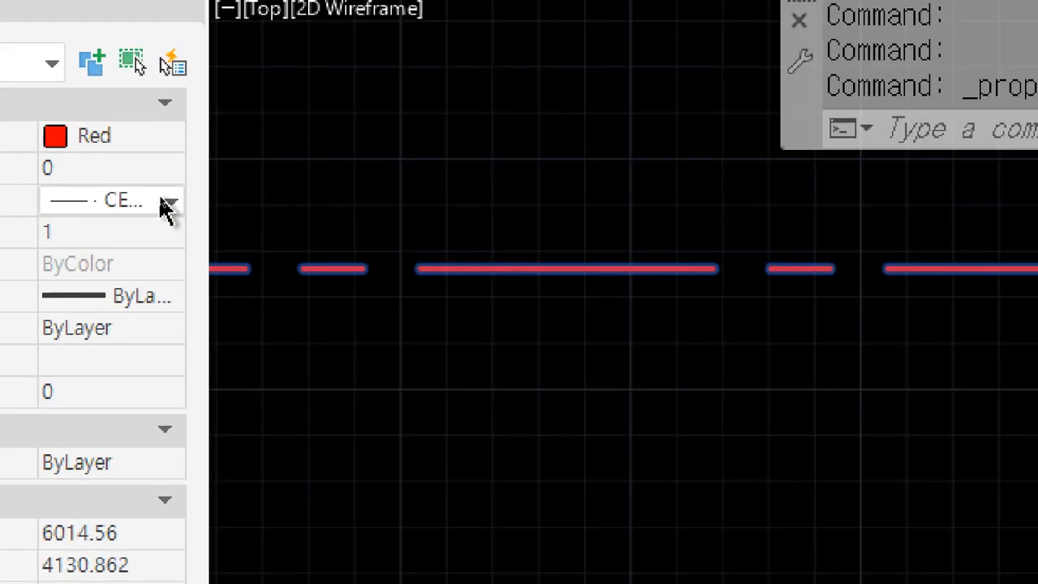
left_click(162, 199)
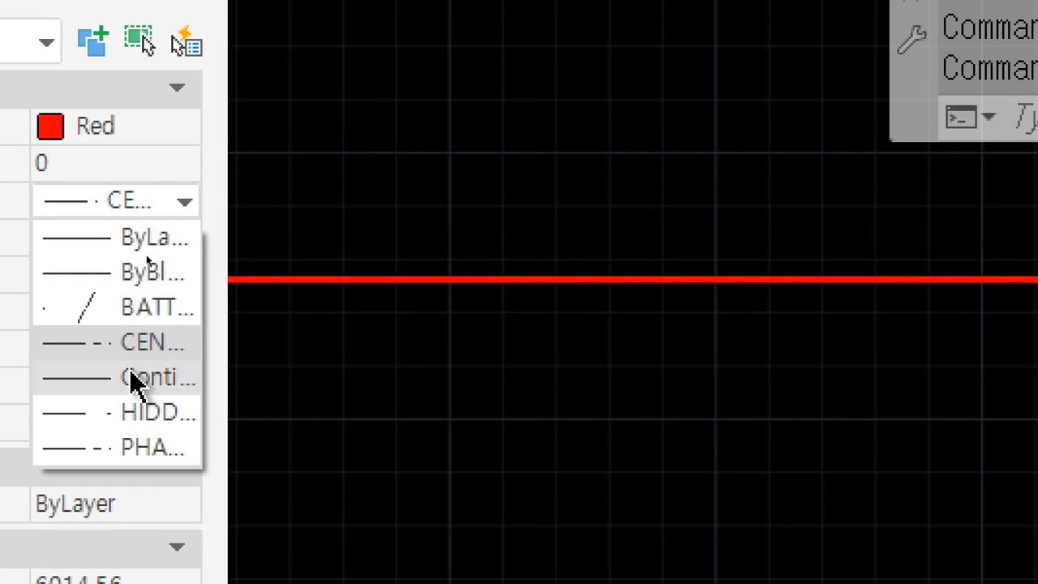
left_click(134, 413)
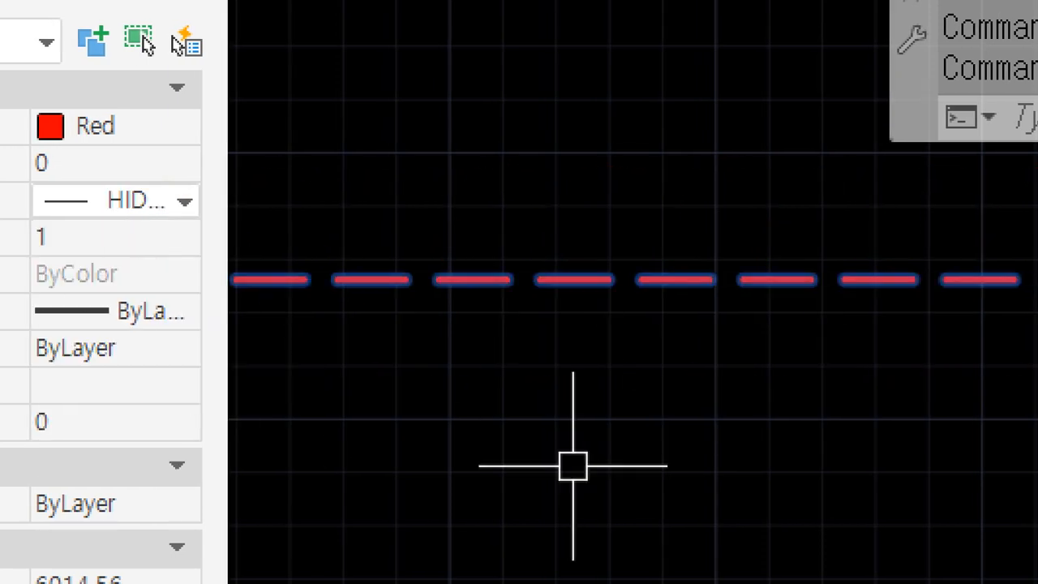
key("Escape")
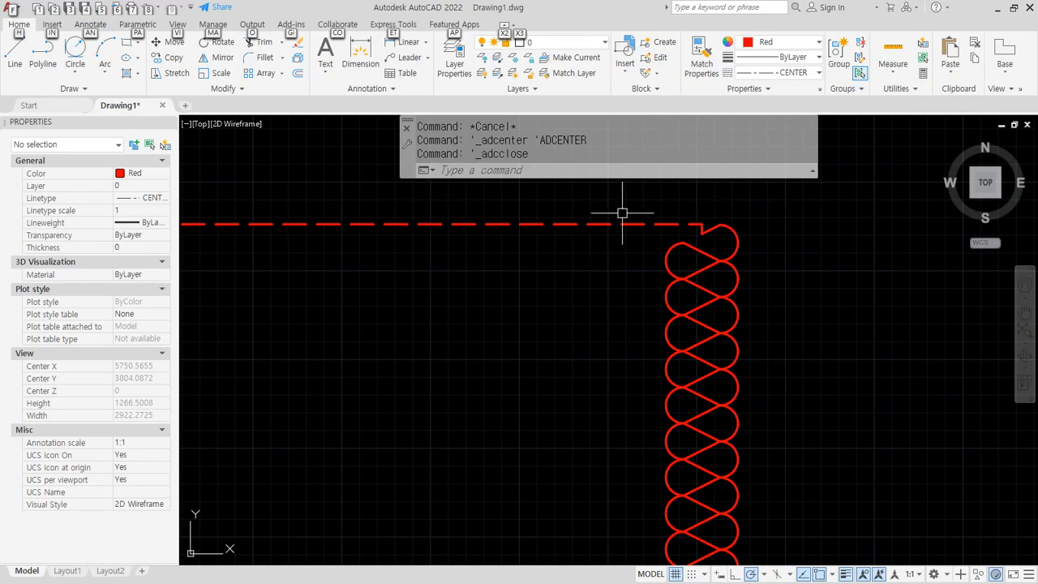
key("Escape")
key("Escape")
key("Escape")
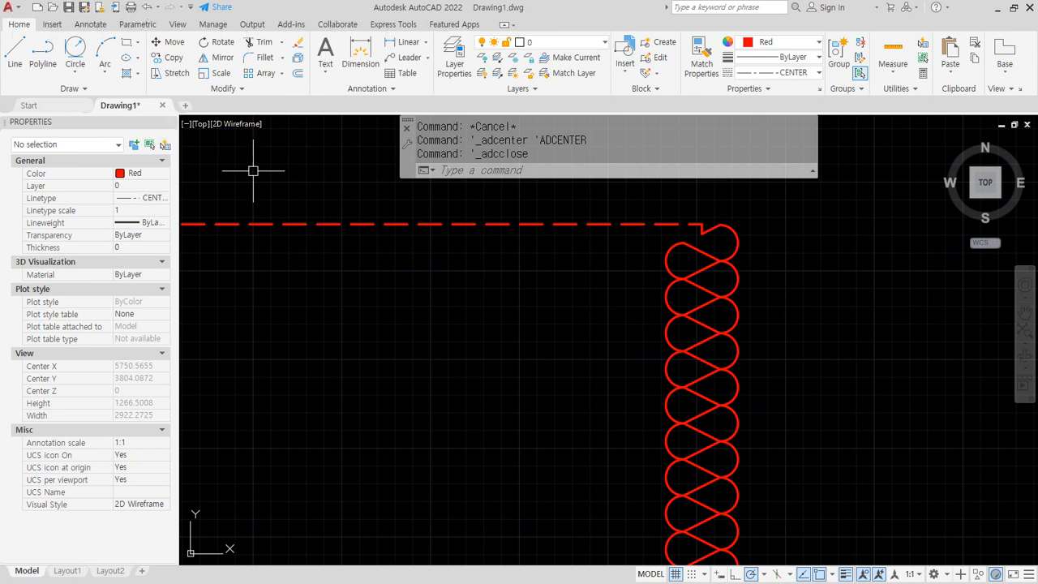
Step: Change the colour of all four sides of the rectangle to yellow
scroll(588, 227, "down", 6)
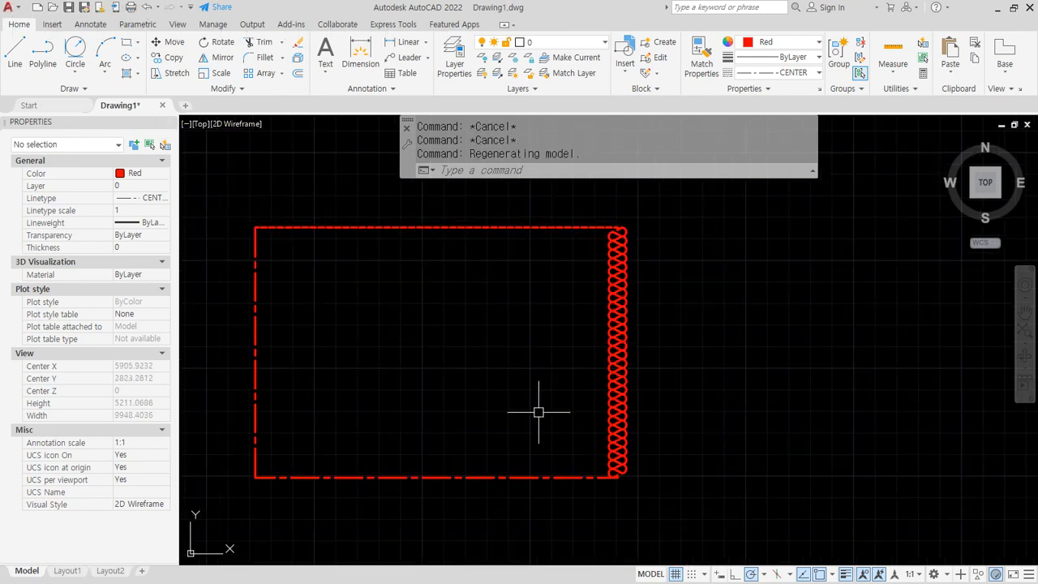
type("ca")
key("Escape")
left_click(683, 491)
left_click(290, 241)
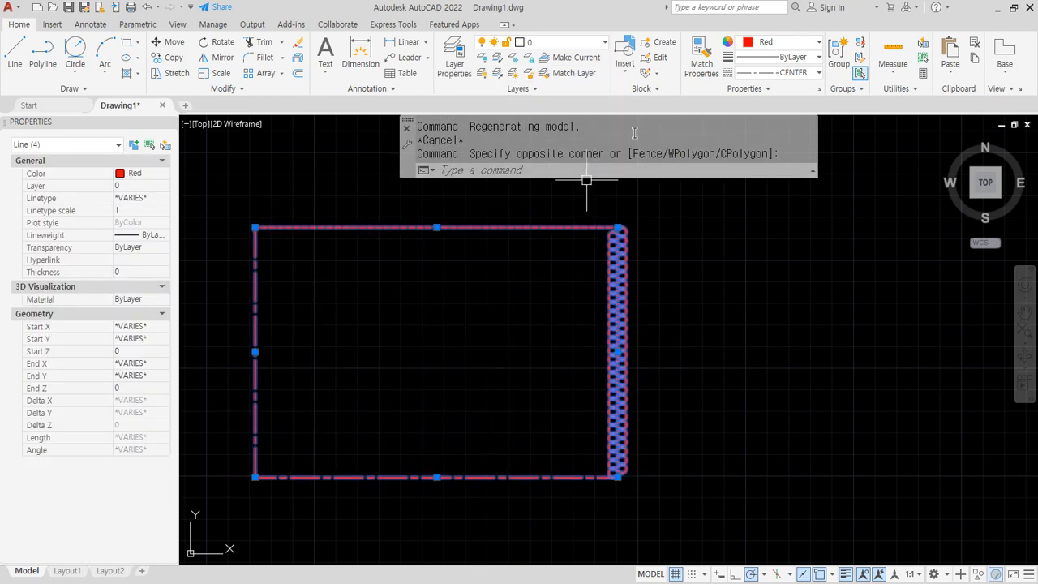
left_click(766, 41)
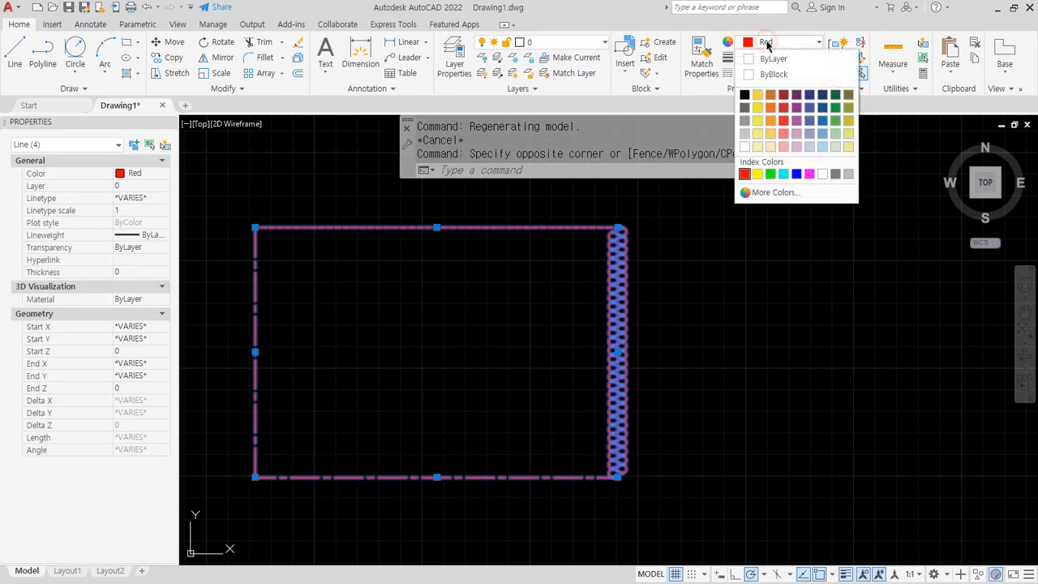
left_click(758, 173)
key("Escape")
key("Escape")
key("Escape")
Step: Use CHANGE on the upper dashed line to move its right endpoint to a change point above the rectangle
type("change")
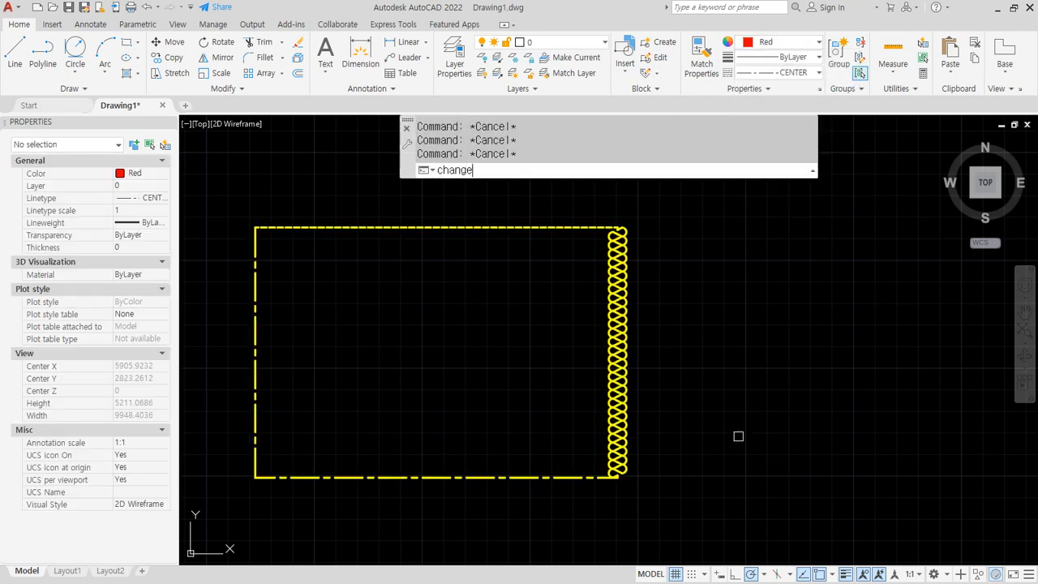
key("Return")
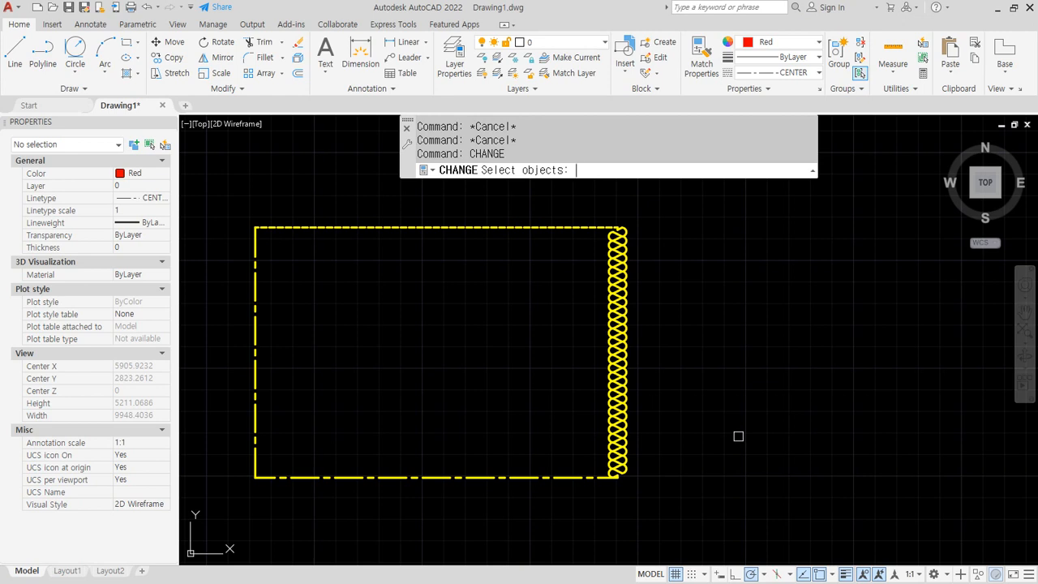
left_click(528, 227)
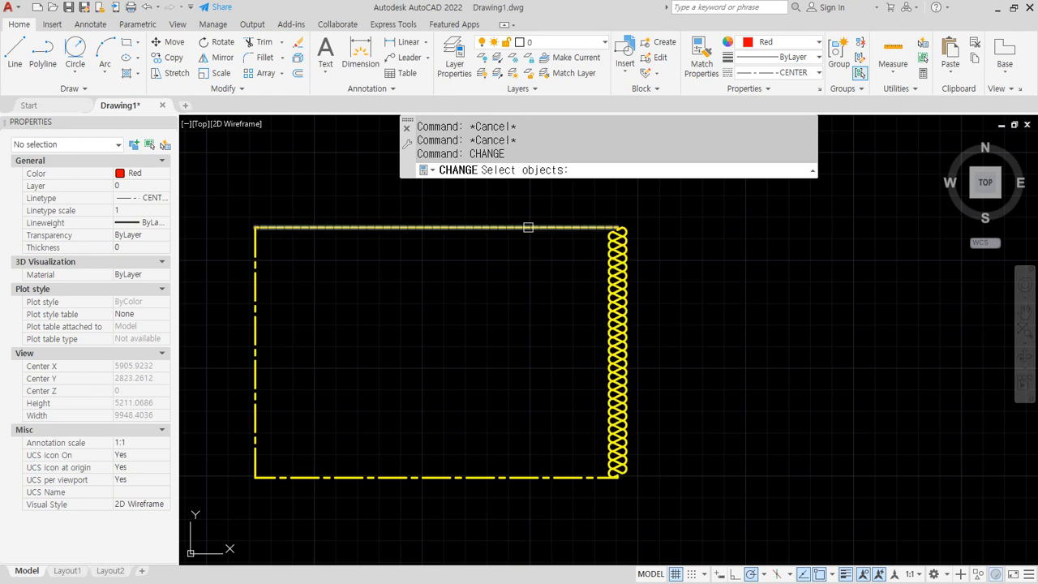
middle_click_drag(526, 274, 540, 327)
key("Return")
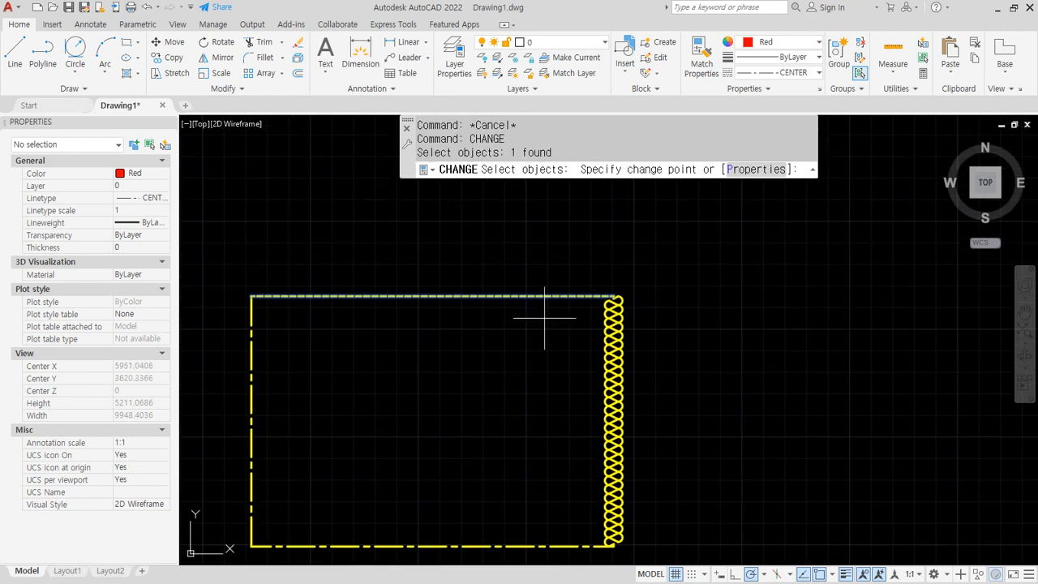
left_click(594, 227)
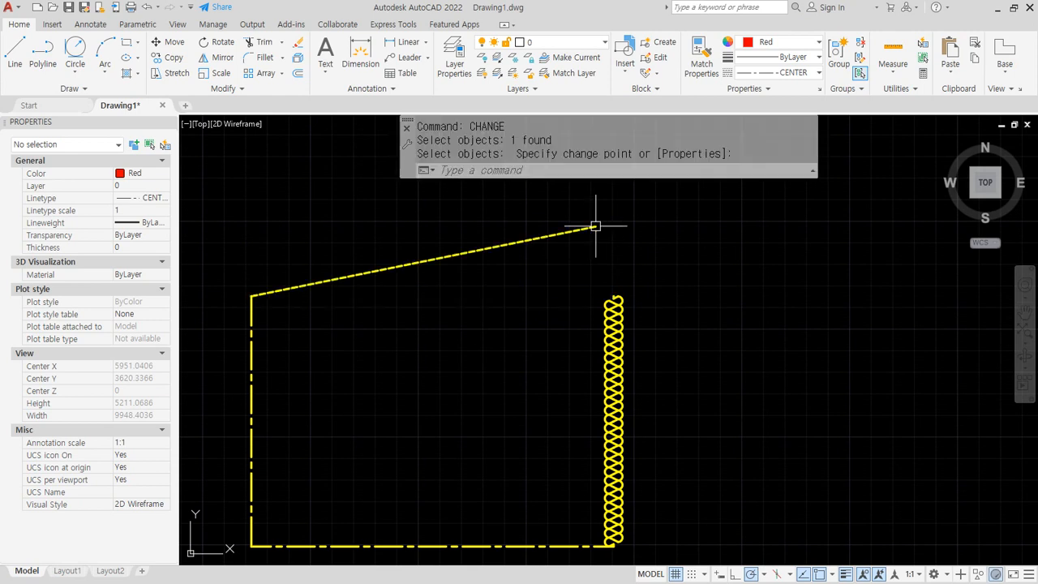
Step: Use CHANGE to pull the shared corner of the BATTING line and the lower line outward to a point below right
key("Return")
middle_click_drag(665, 289, 654, 139)
left_click(668, 442)
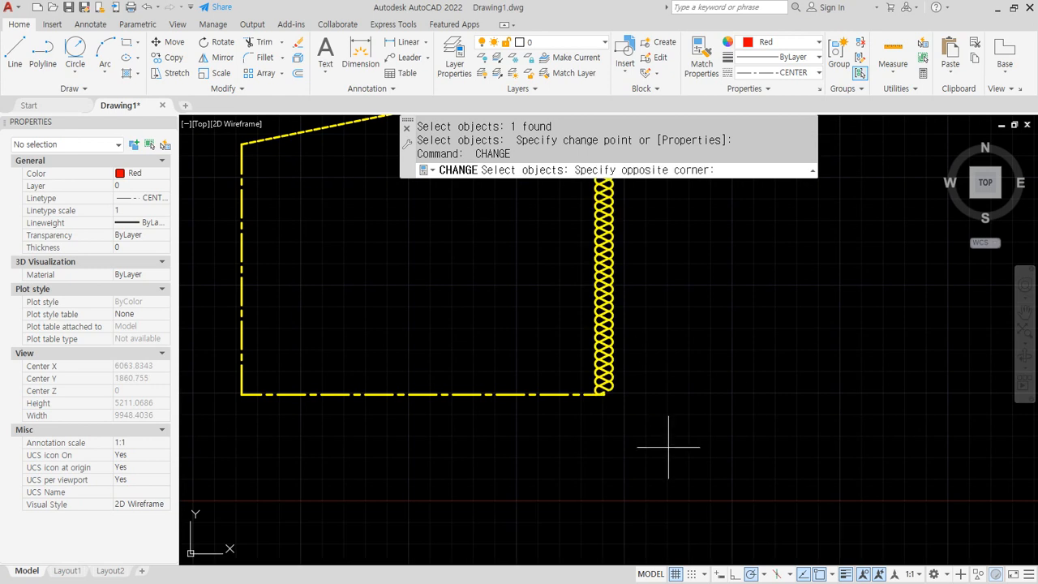
left_click(500, 317)
key("Return")
left_click(747, 455)
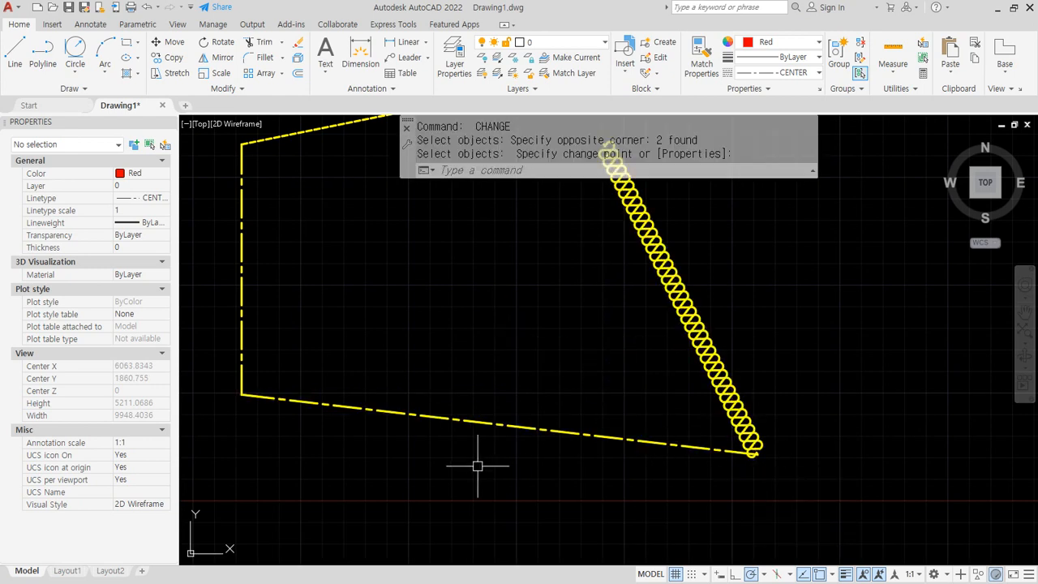
Step: Use CHANGE to swing the lower end of the left vertical line outward to a point on its left
middle_click_drag(475, 463, 641, 452)
key("Return")
left_click(523, 308)
left_click(360, 260)
key("Return")
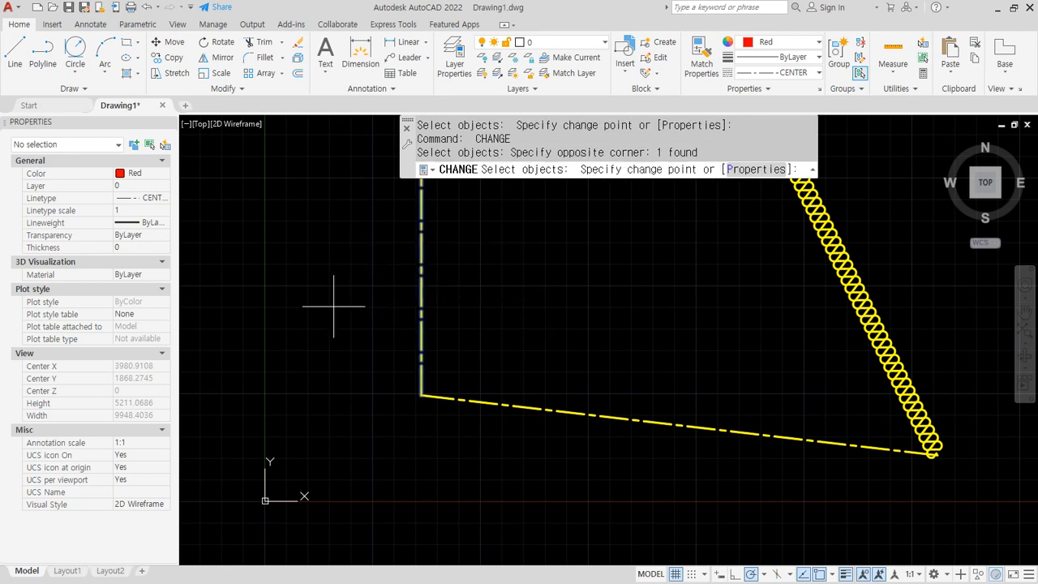
left_click(258, 325)
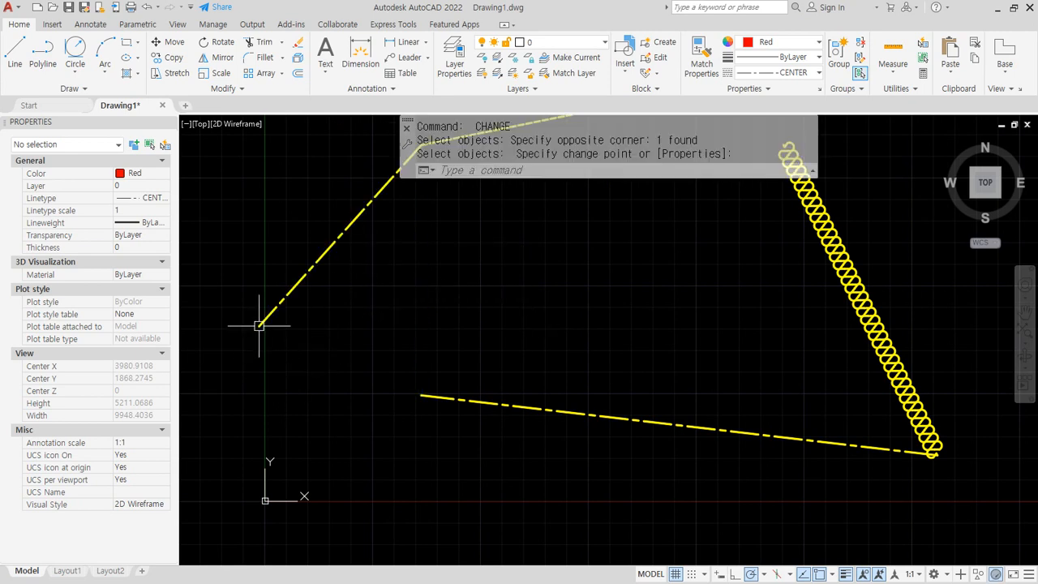
Step: Use CHANGE to place the free end of the left line on the left endpoint of the lower line
key("Return")
left_click(284, 389)
left_click(200, 236)
key("Return")
left_click(421, 395)
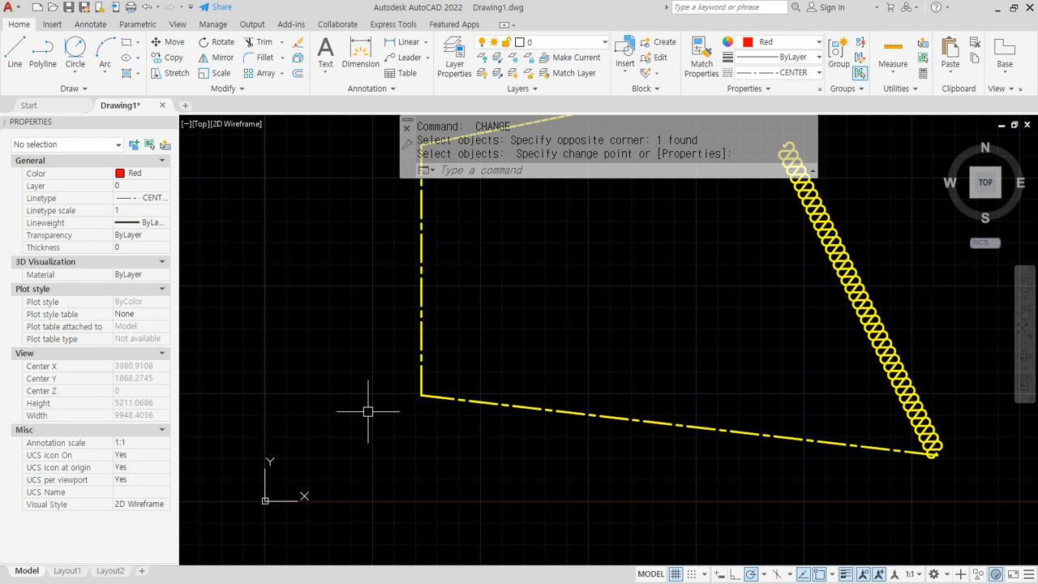
Step: Use the Properties option of CHANGE to set the slanted BATTING line's colour to 3
scroll(336, 364, "down", 2)
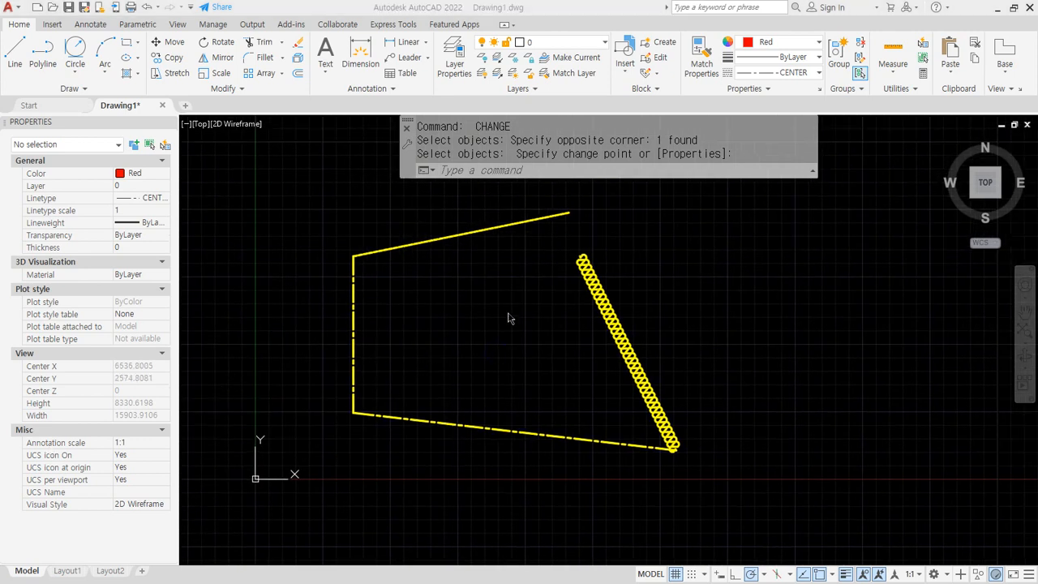
key("Escape")
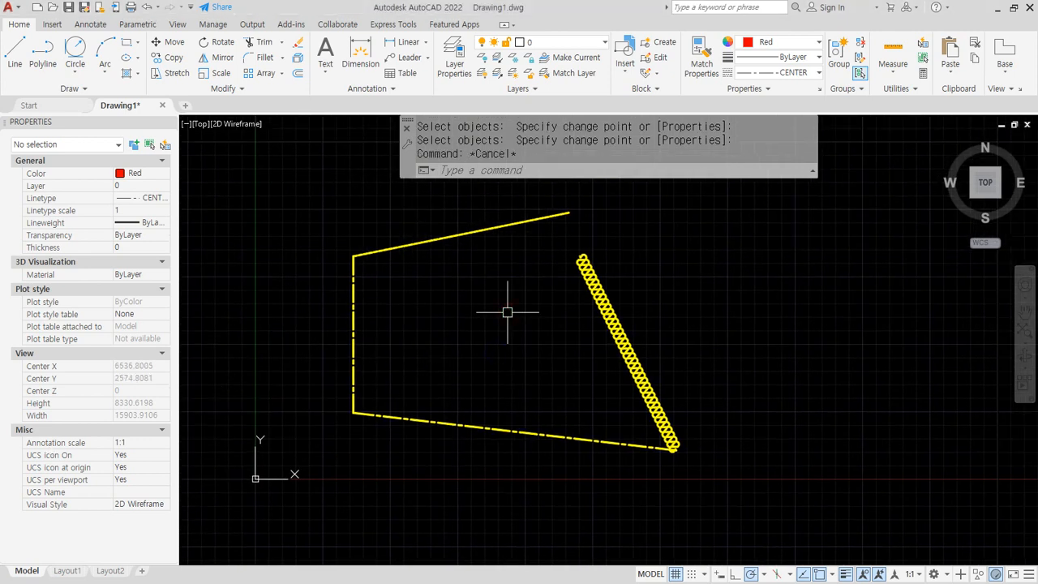
type("ch")
key("Escape")
type("change")
key("Return")
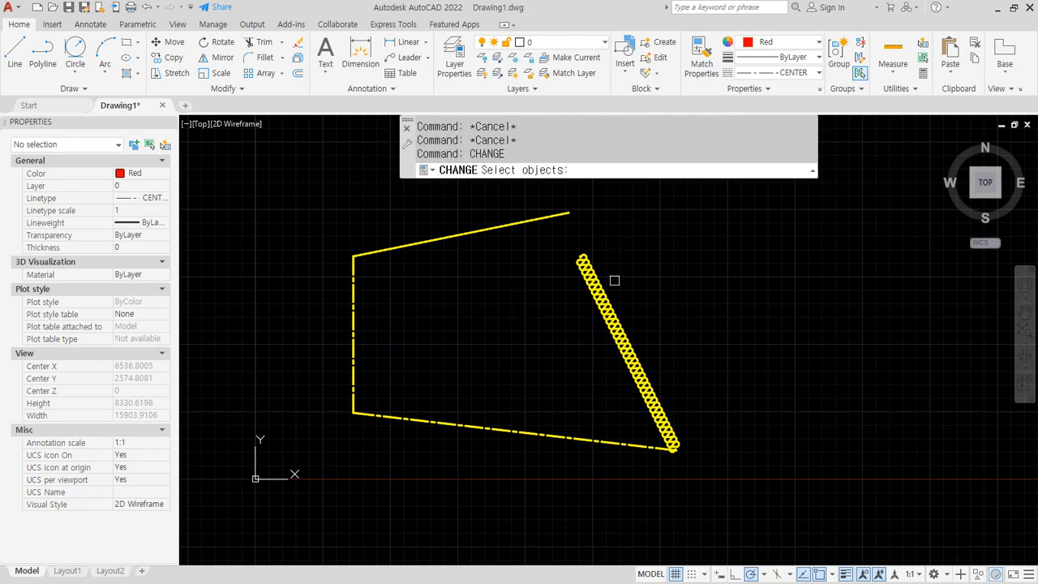
left_click(603, 297)
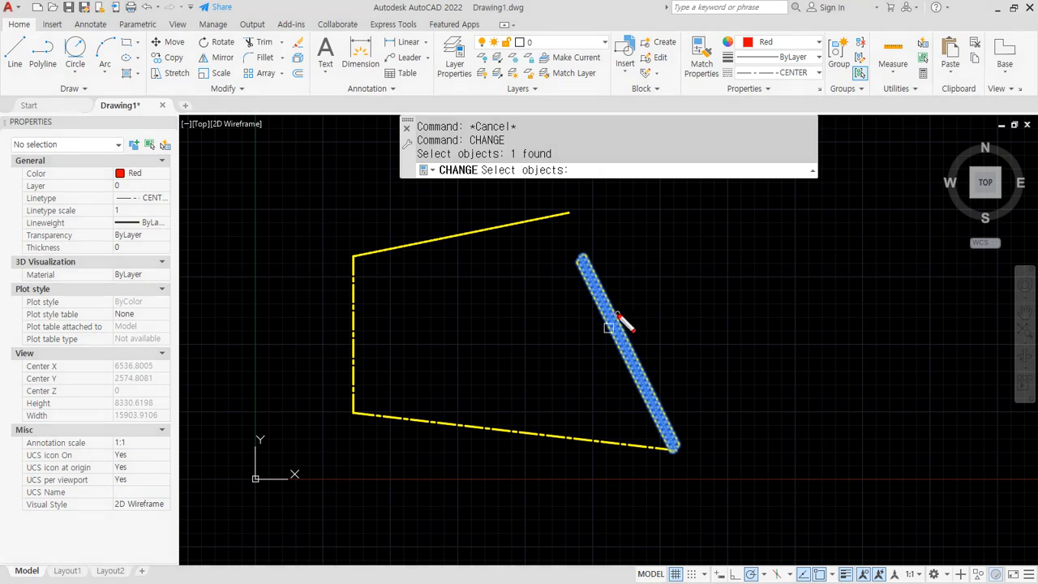
key("Return")
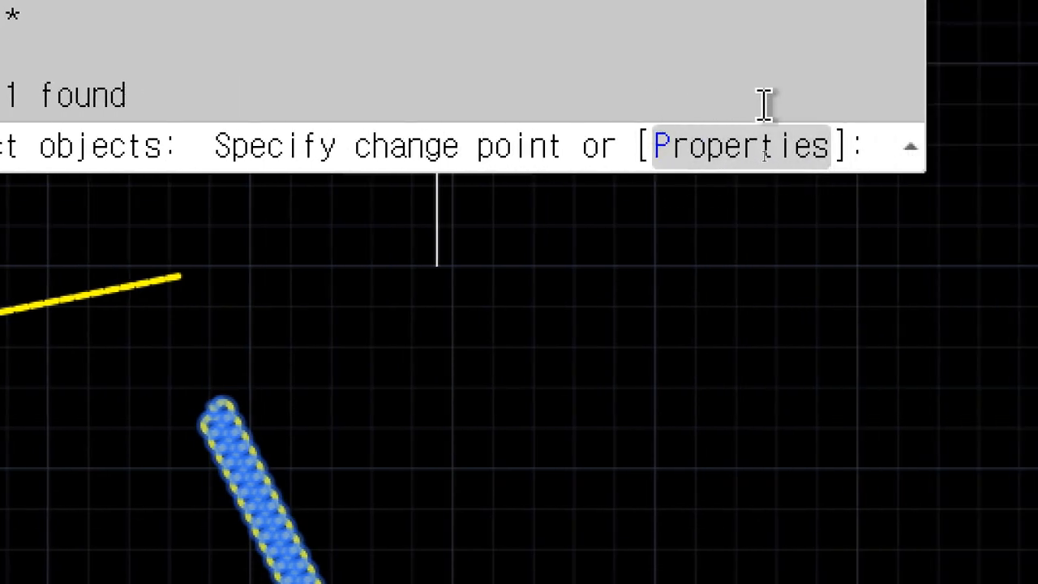
left_click(747, 156)
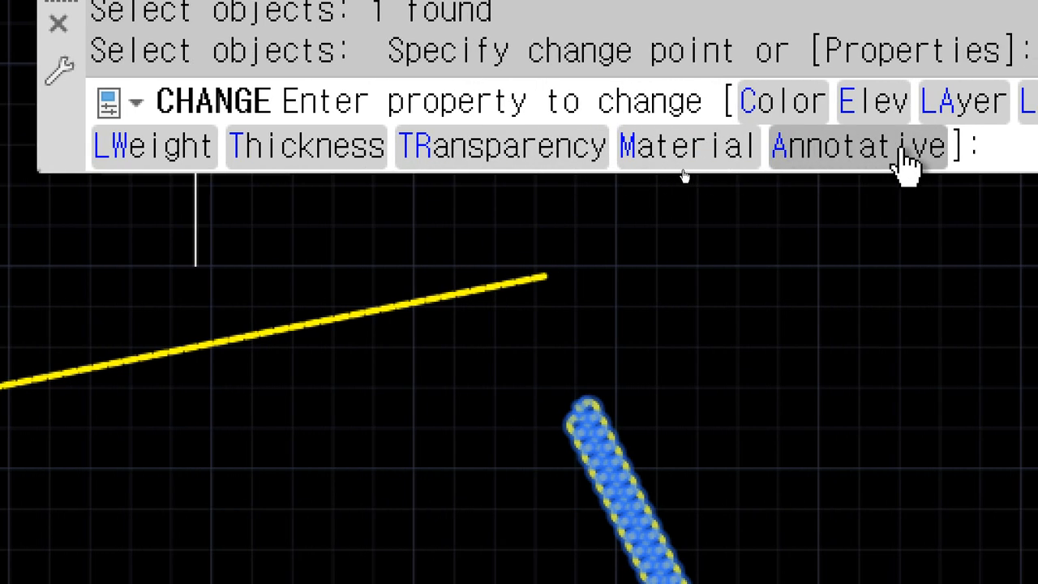
left_click(778, 117)
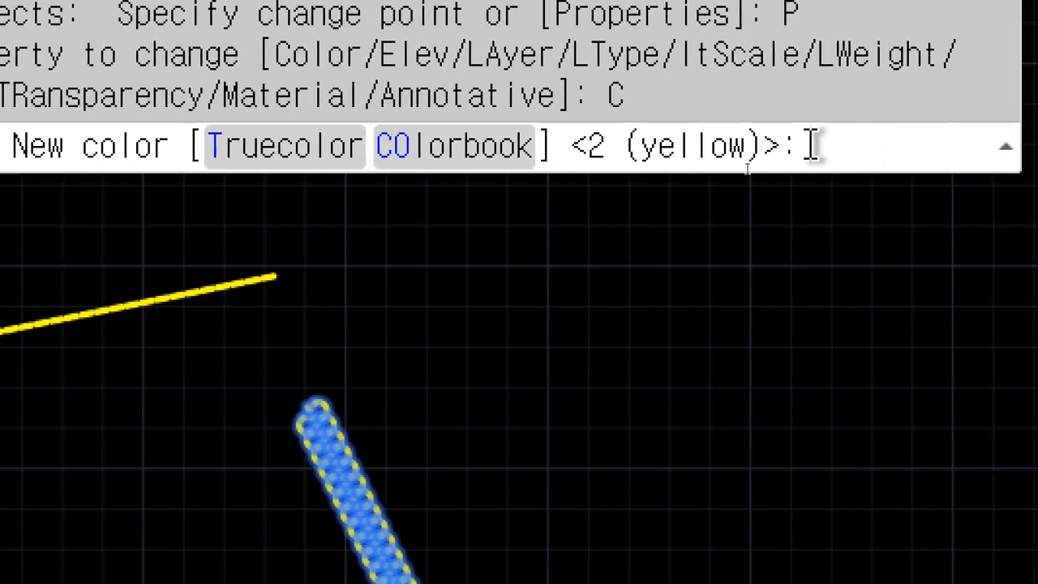
type("3")
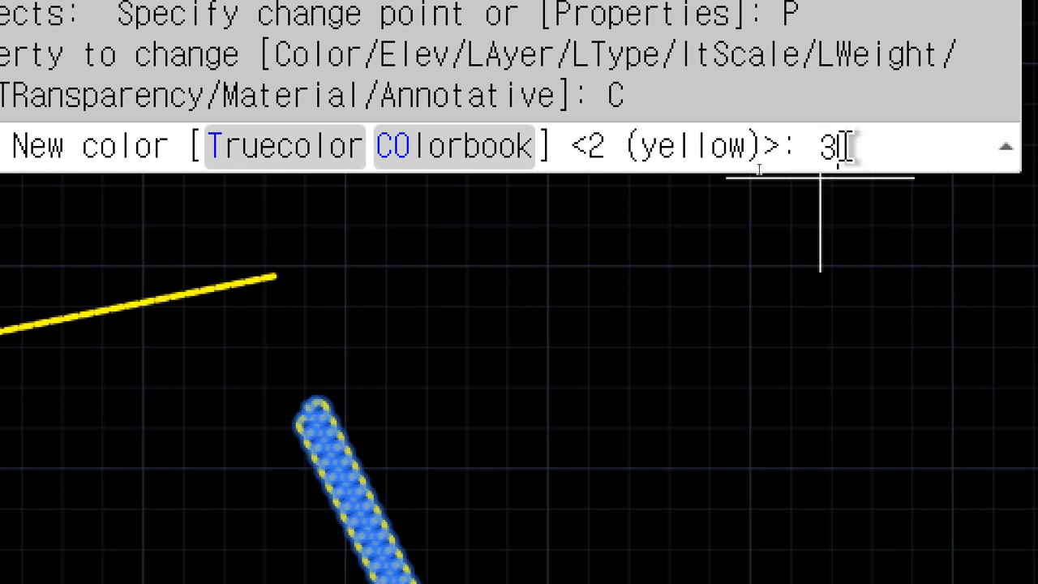
key("Return")
key("Return")
scroll(364, 431, "up", 5)
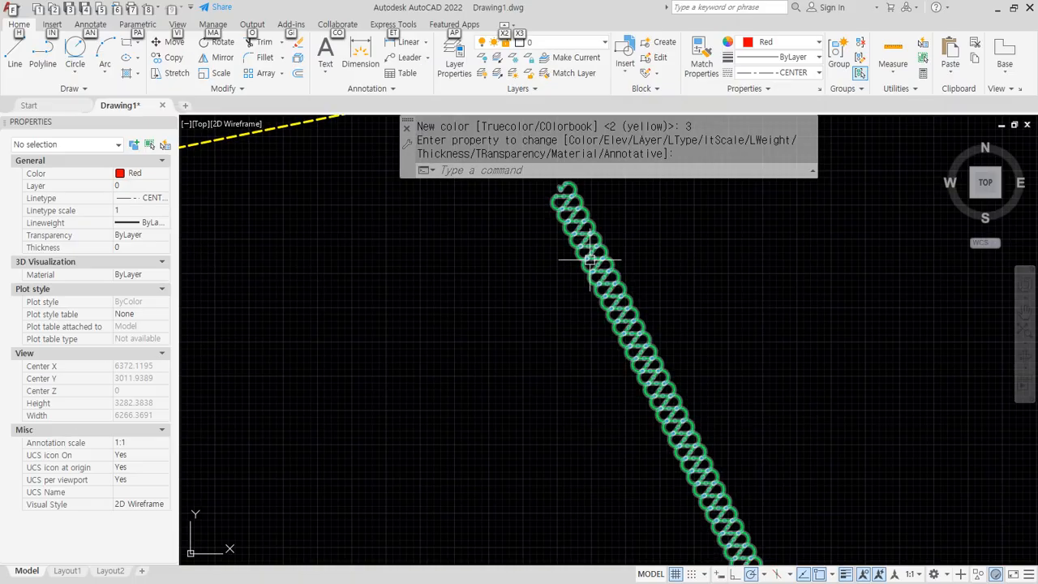
Step: Switch to the Notepad notes and delete the surplus blank lines above the LTScale entry
key("alt+Tab")
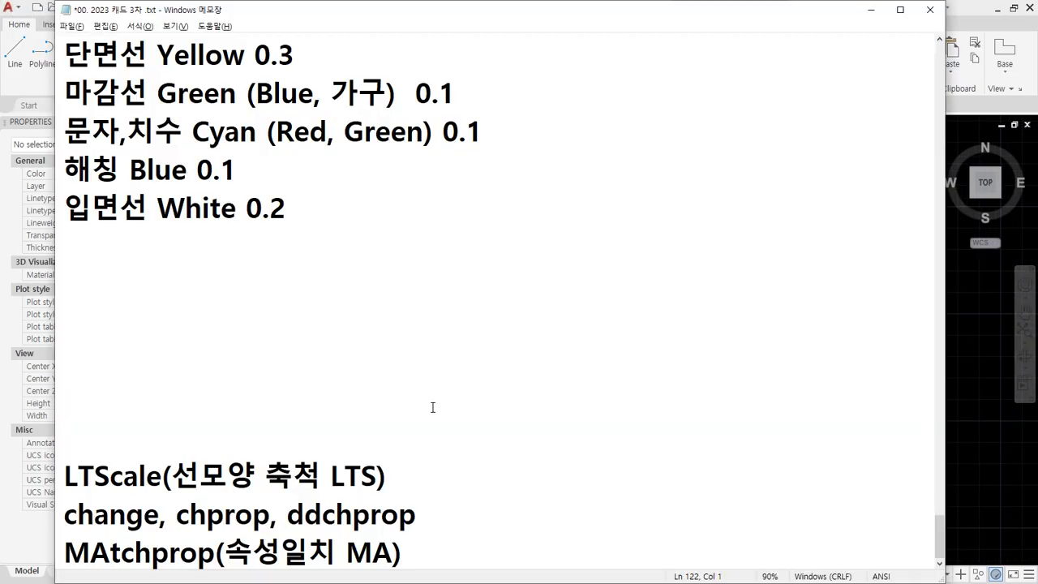
left_click_drag(337, 273, 315, 389)
key("Delete")
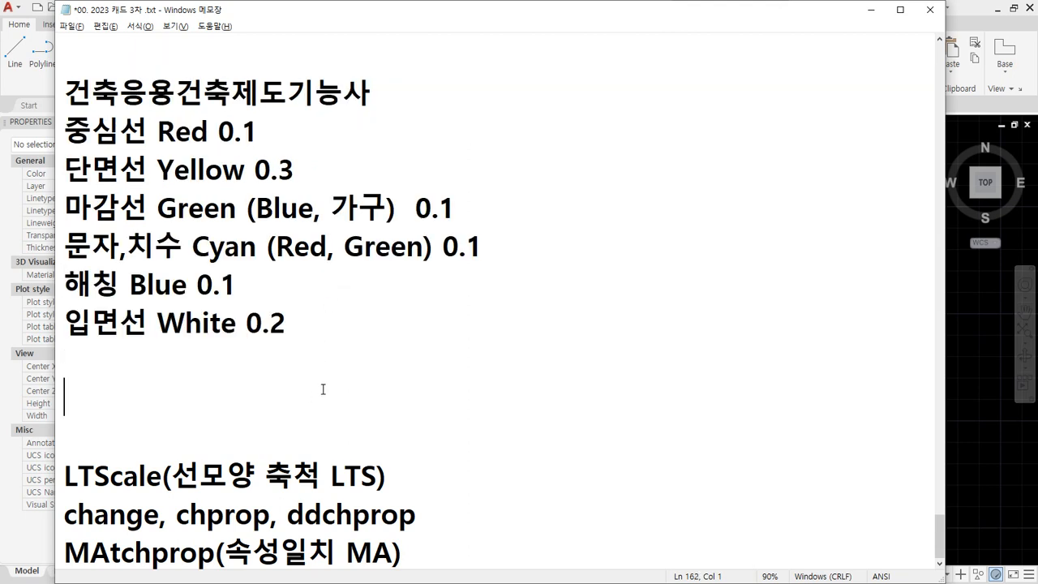
key("Delete")
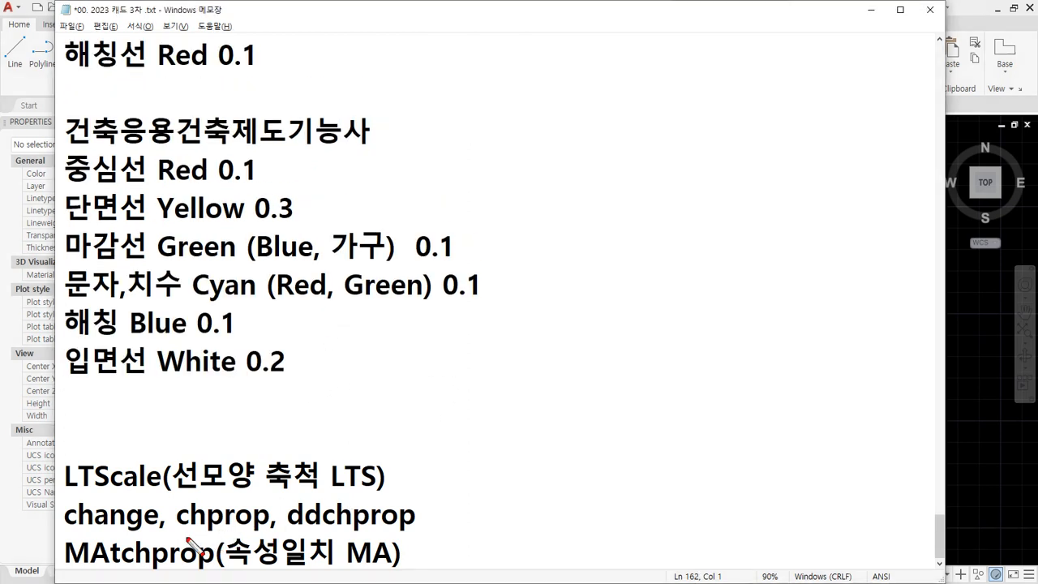
Step: Temporarily underline "chprop", circle "change" and link them with an arrow, clear the markings and return to AutoCAD
left_click_drag(192, 533, 259, 532)
mouse_move(158, 535)
left_mouse_down()
mouse_move(164, 512)
mouse_move(154, 527)
left_mouse_up()
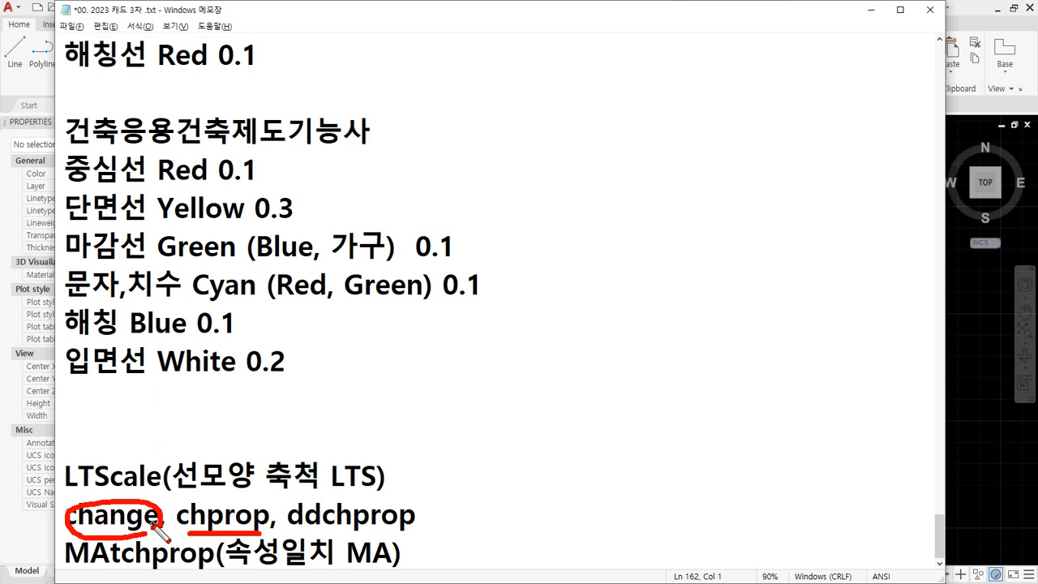
left_click_drag(148, 519, 230, 488)
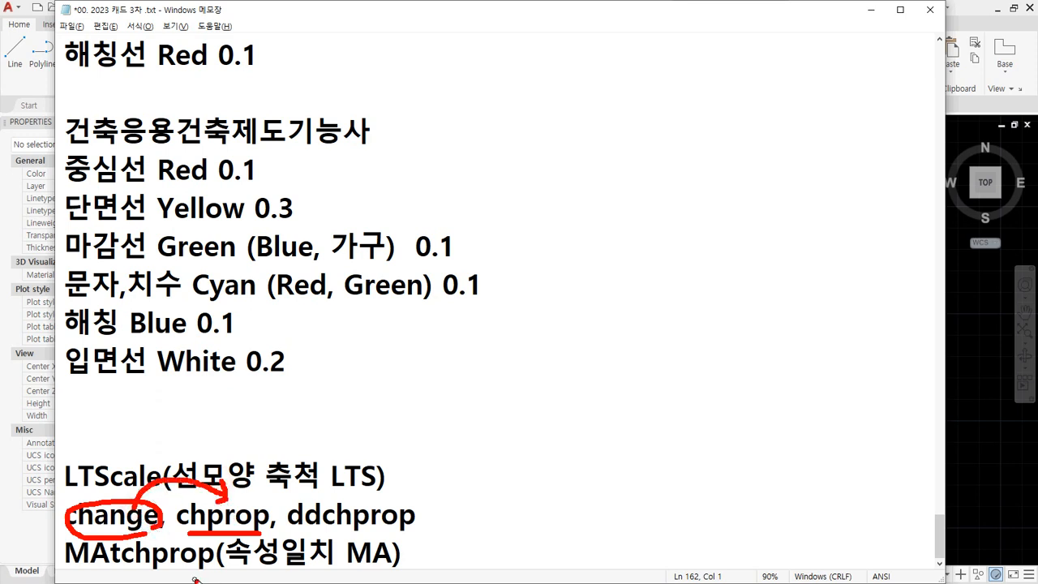
key("Escape")
key("alt+Tab")
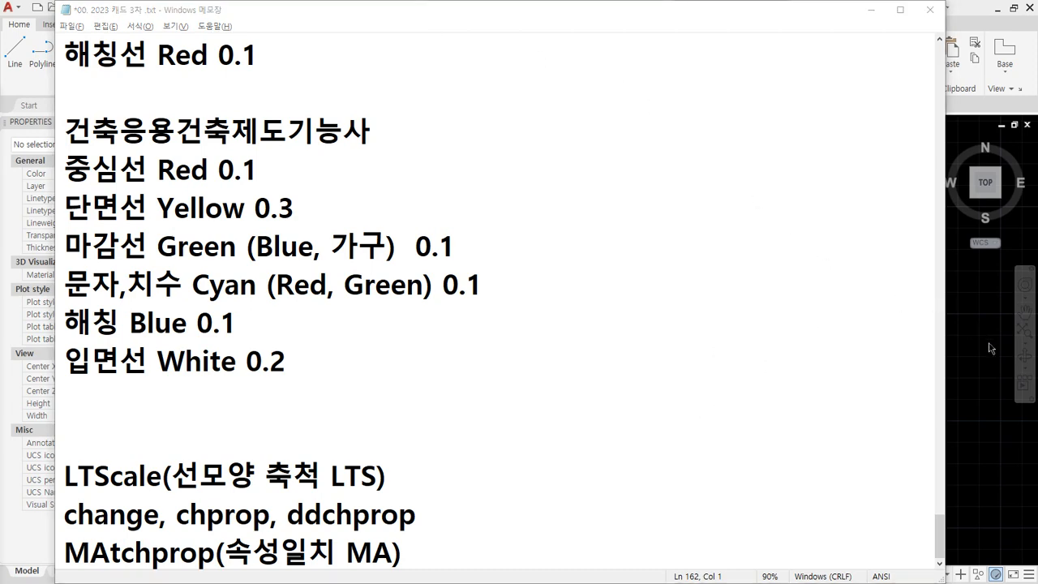
Step: Use CHPROP to set the linetype of the yellow vertical line to batting
type("chprp")
key("BackSpace")
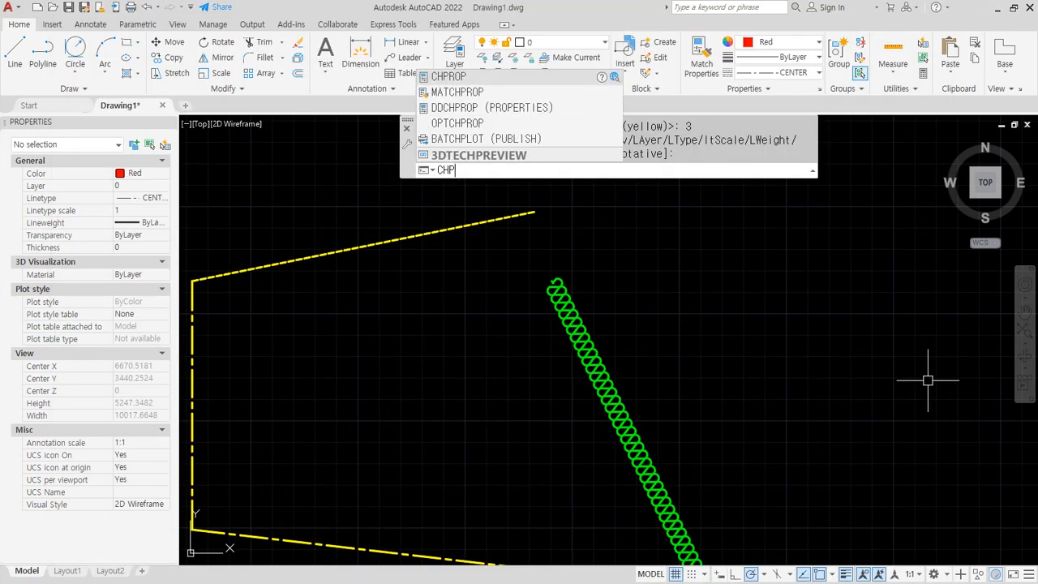
type("rop")
key("Return")
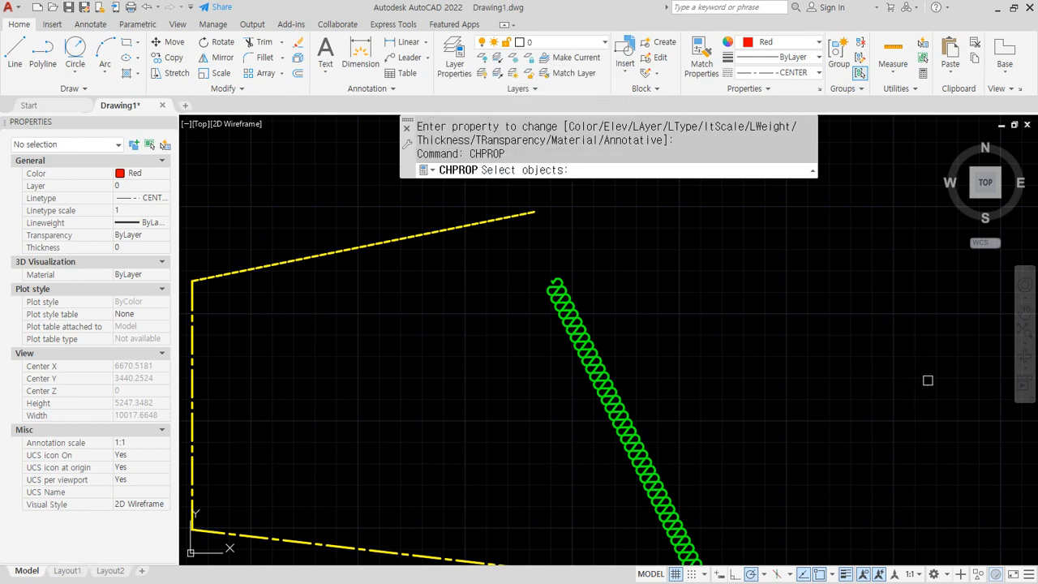
middle_click_drag(520, 306, 660, 273)
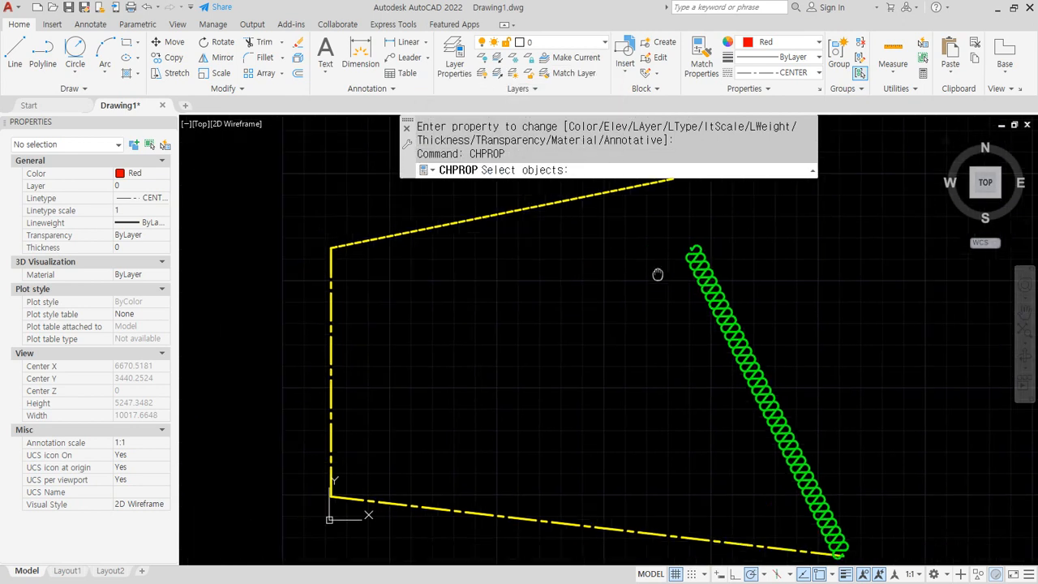
left_click(333, 277)
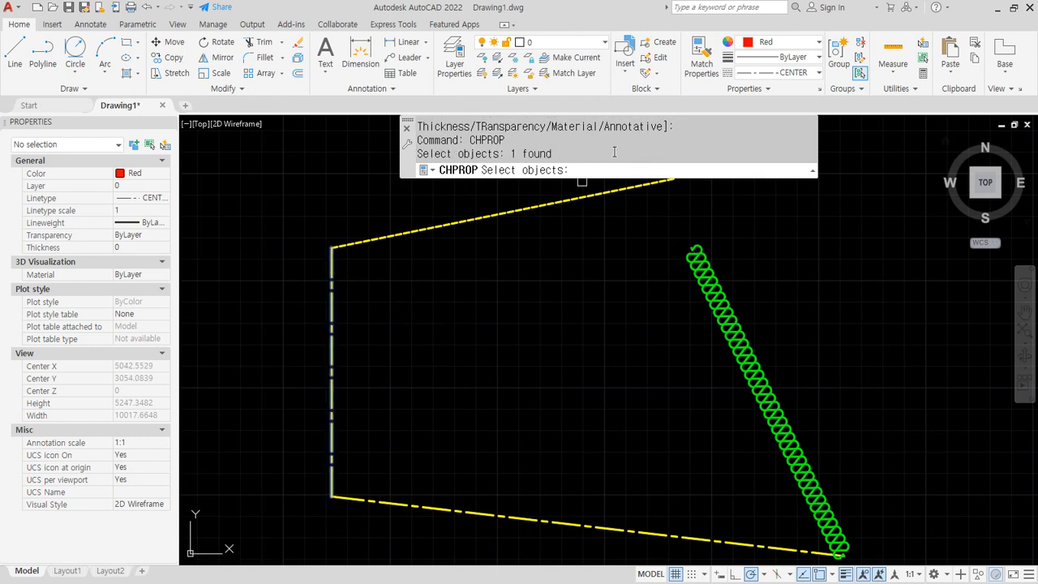
key("Return")
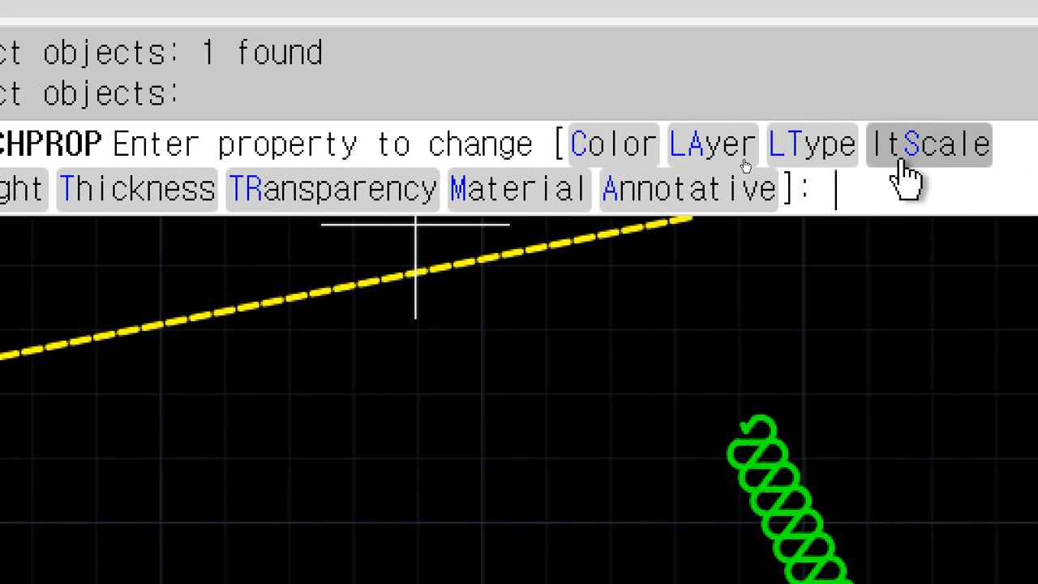
left_click(805, 162)
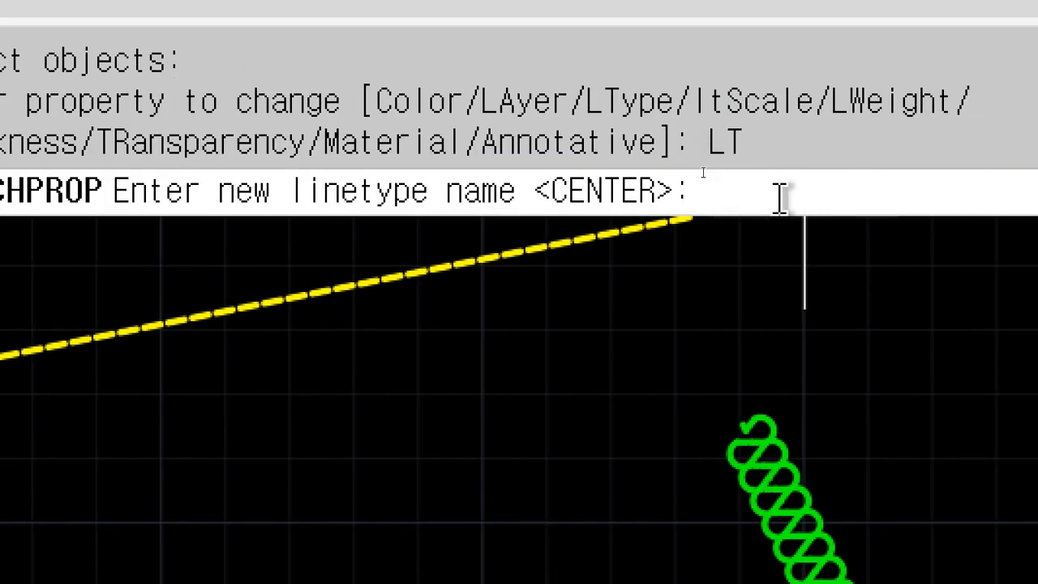
type("batting")
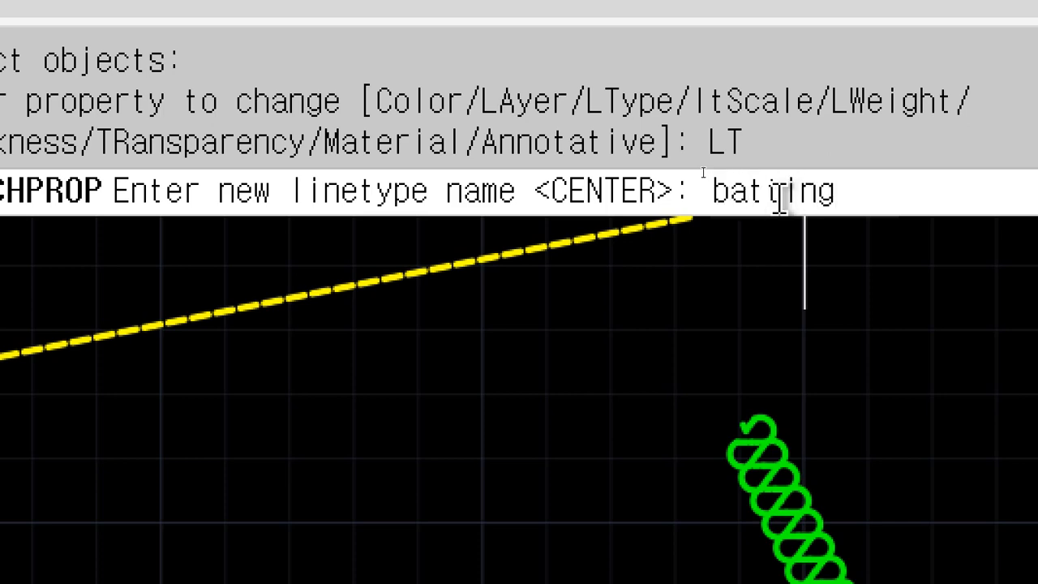
Step: Apply the batting linetype to the selected object and finish the CHPROP command
key("Return")
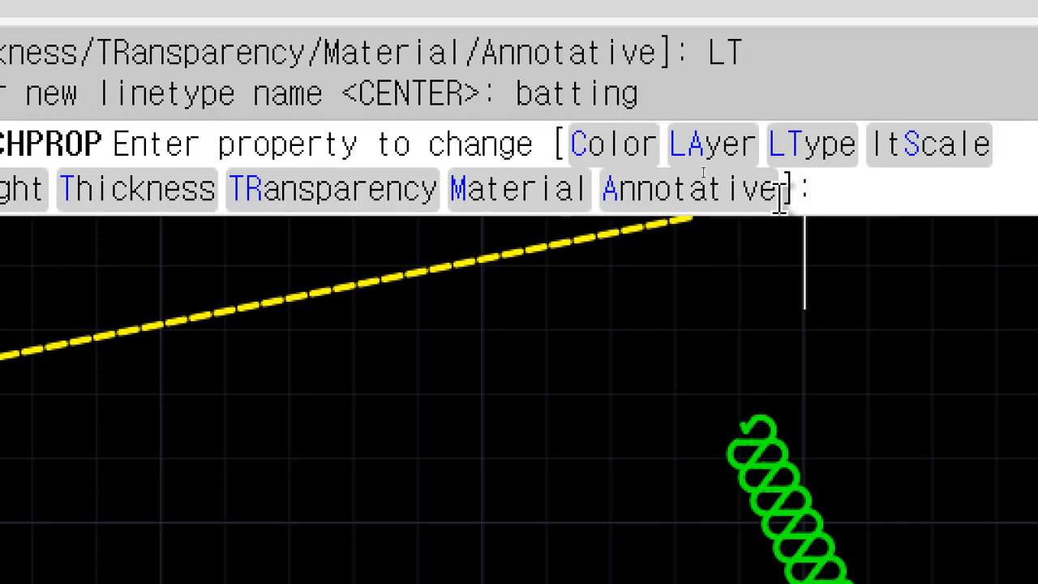
key("Return")
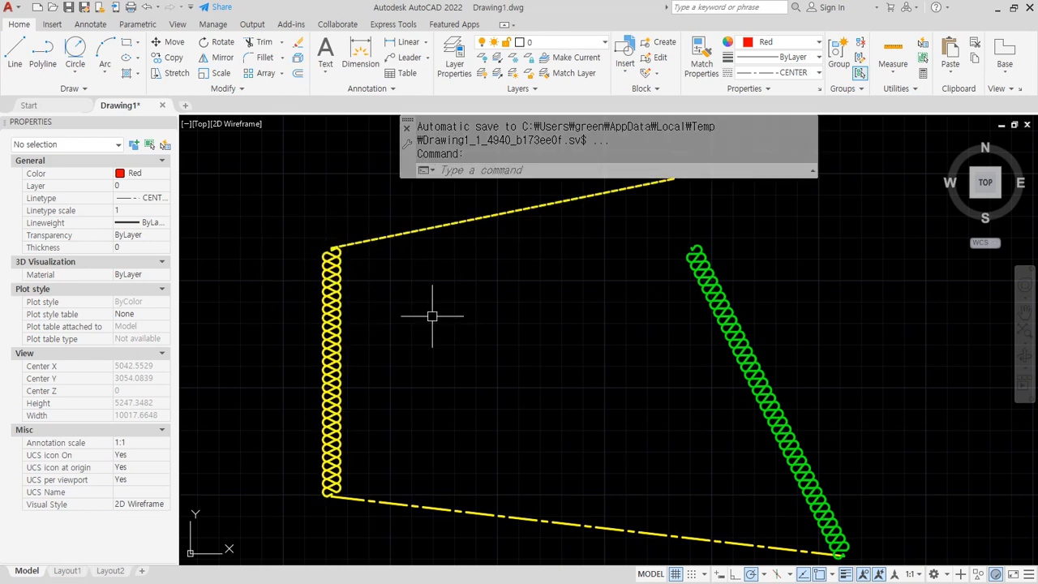
Step: Switch to the Notepad notes, add "(Ctrl + 1)" after ddchprop, and return to the AutoCAD drawing
key("alt+Tab")
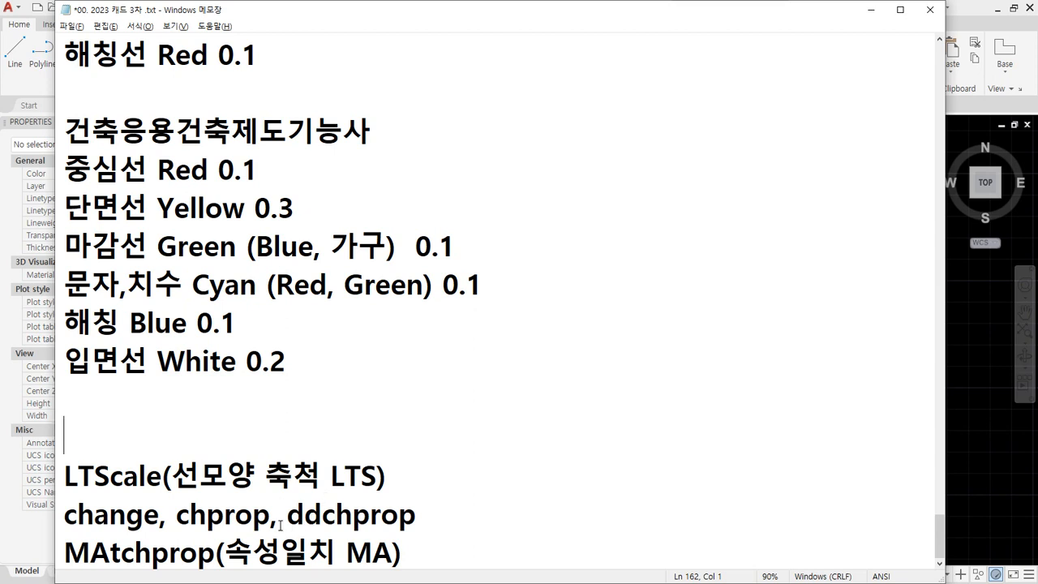
double_click(292, 514)
left_click(450, 514)
type("(Ct")
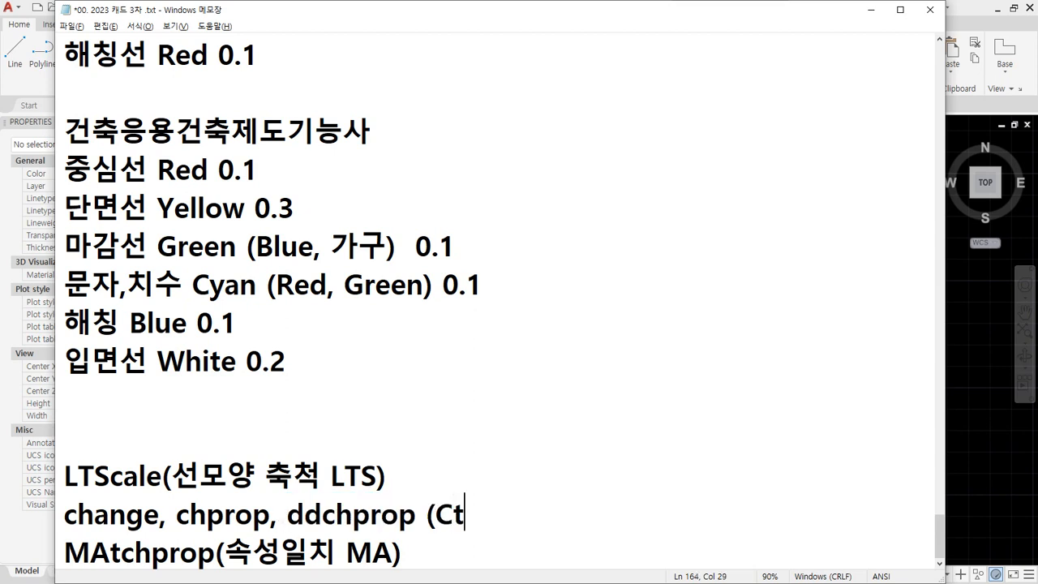
type("rl + 1)")
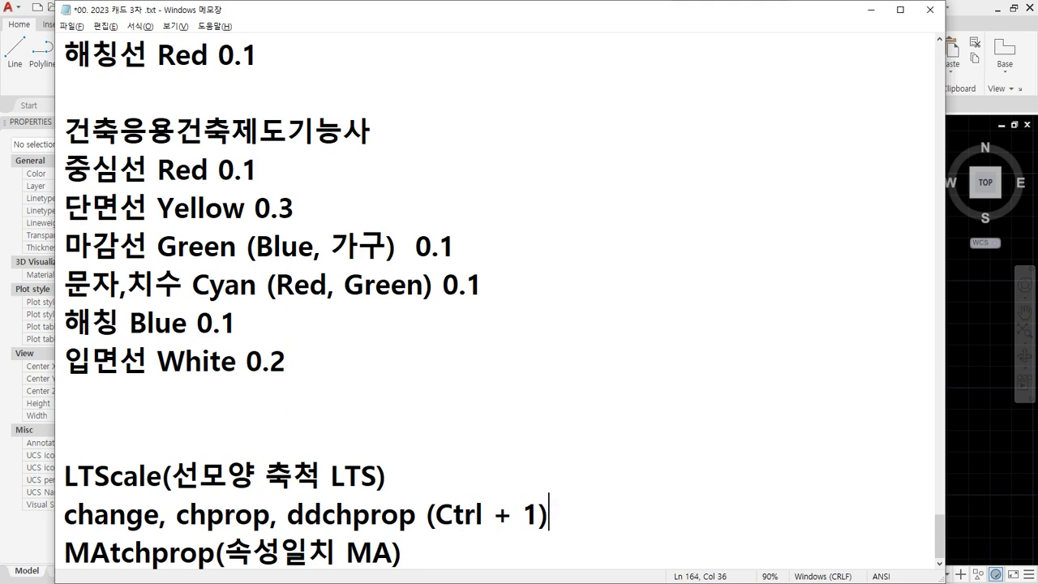
left_click(985, 426)
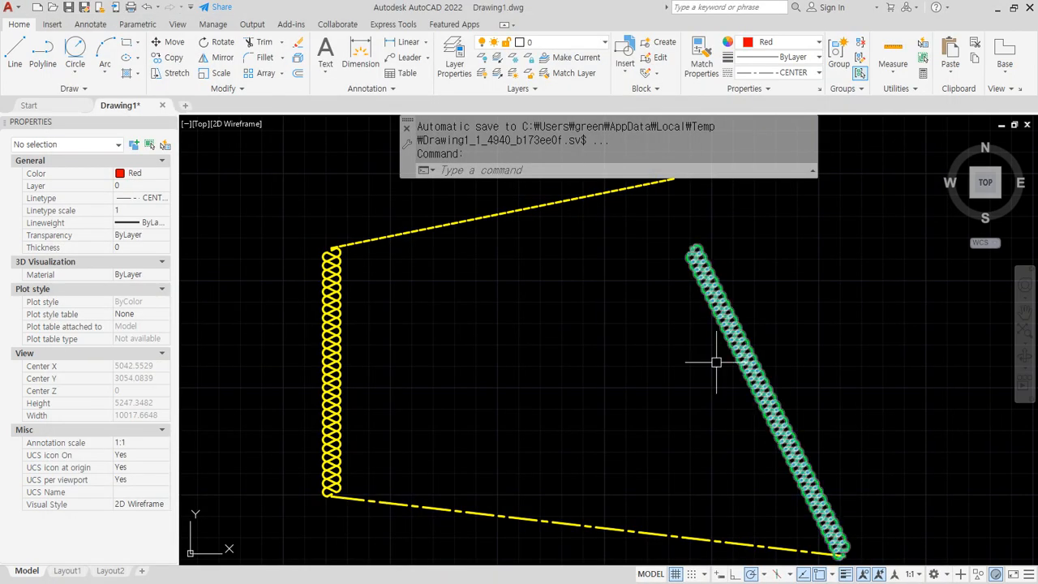
Step: Run DDCHPROP and undock the Properties palette so it floats over the drawing
type("DDCHp")
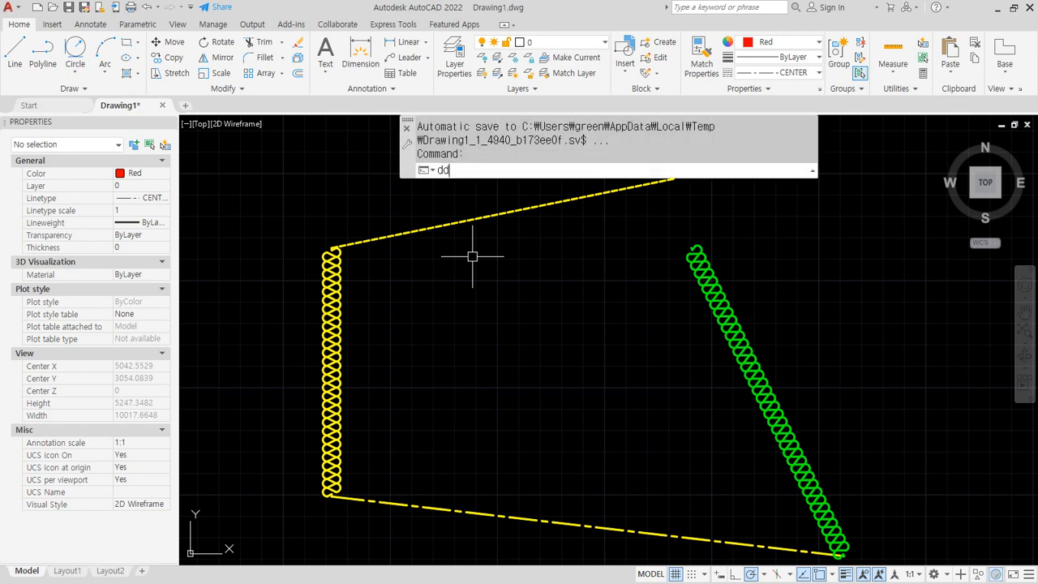
type("r")
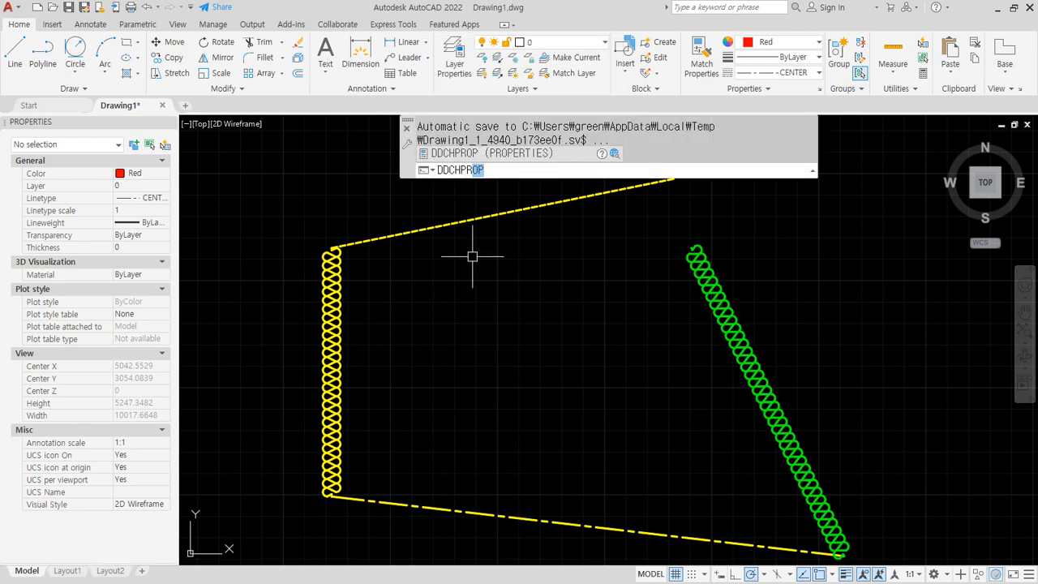
key("Return")
mouse_move(14, 123)
left_mouse_down()
mouse_move(105, 146)
mouse_move(14, 121)
left_mouse_up()
double_click(13, 120)
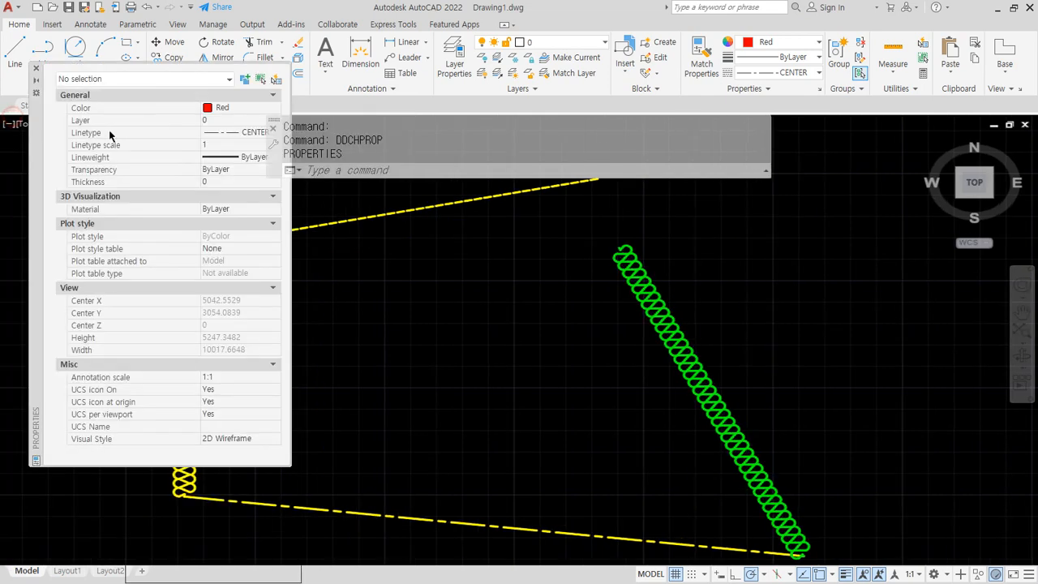
Step: Close the floating Properties palette and reopen it with the DDCHPROP command
left_click(37, 69)
type("DDCh")
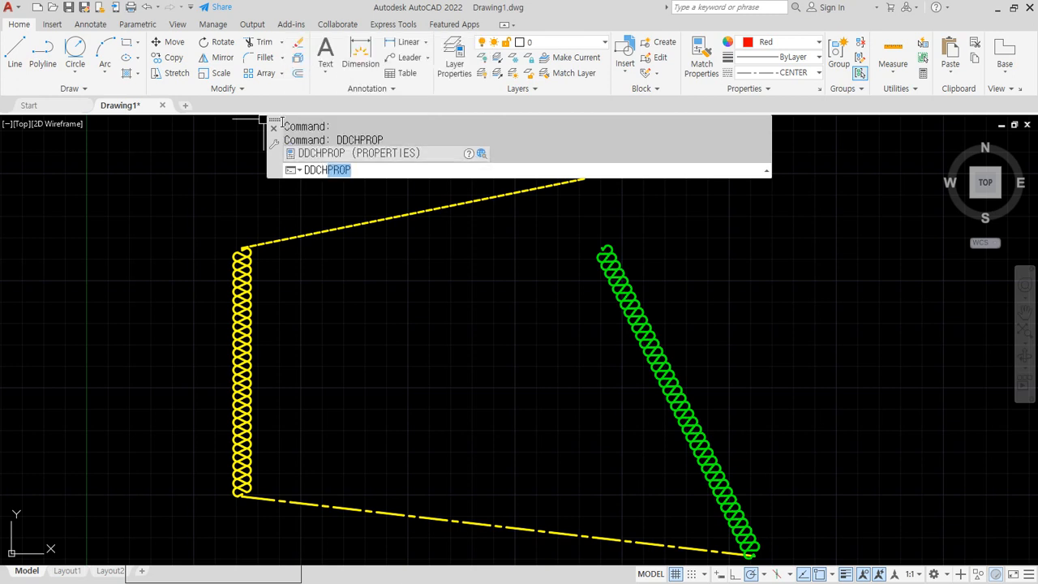
type("prop")
key("Return")
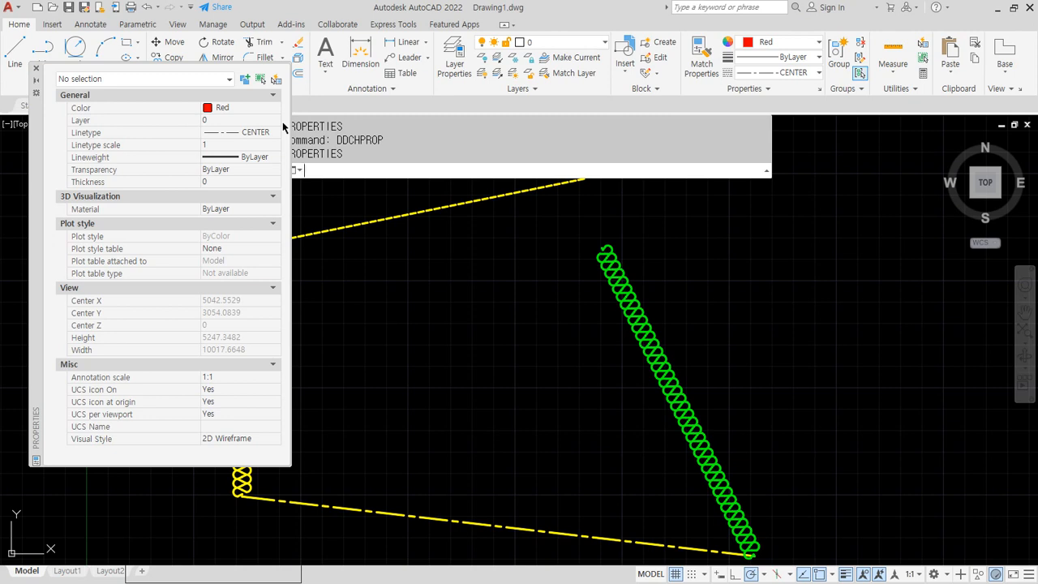
Step: Change the upper yellow dashed line's color to Red and its linetype to CENTER, then clear the selection
left_click(535, 273)
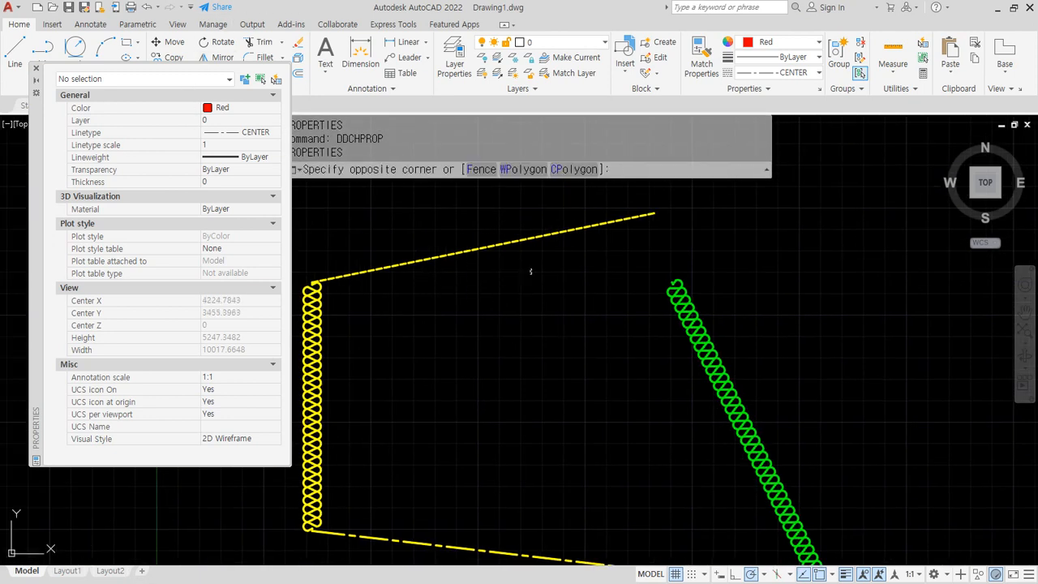
left_click(475, 216)
left_click(235, 110)
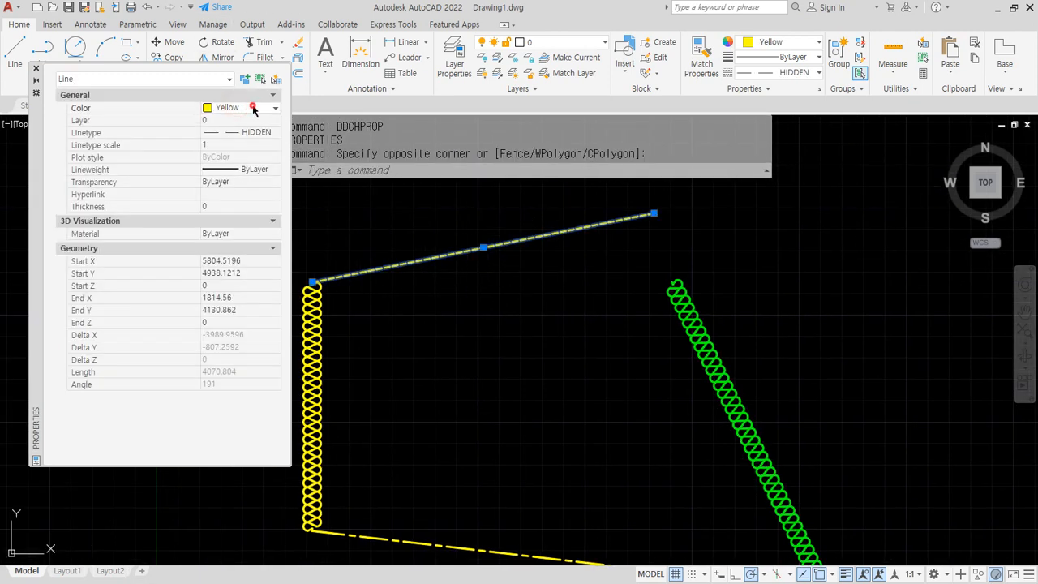
left_click(243, 107)
left_click(241, 144)
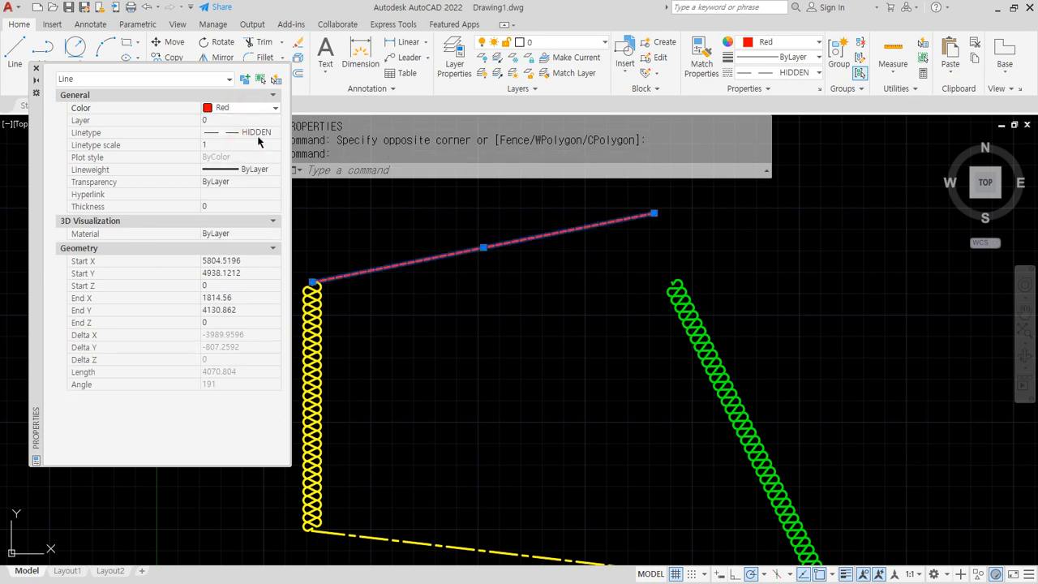
left_click(279, 125)
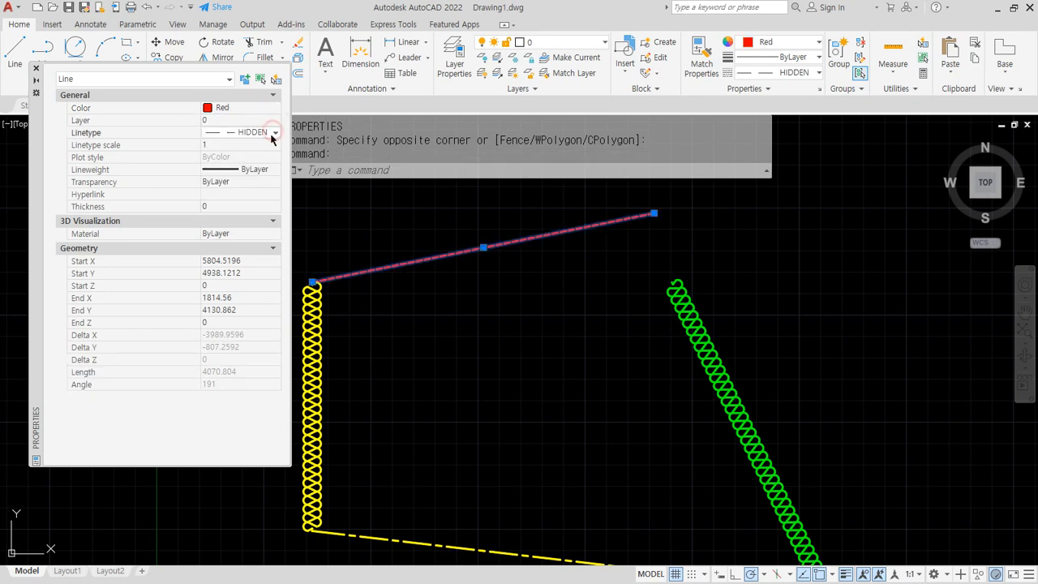
left_click(247, 132)
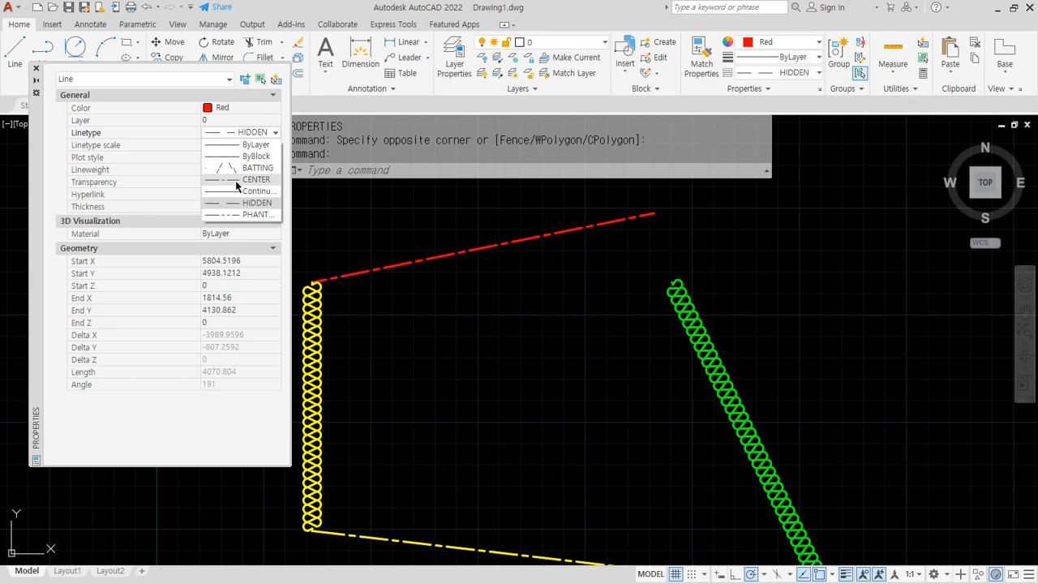
left_click(237, 179)
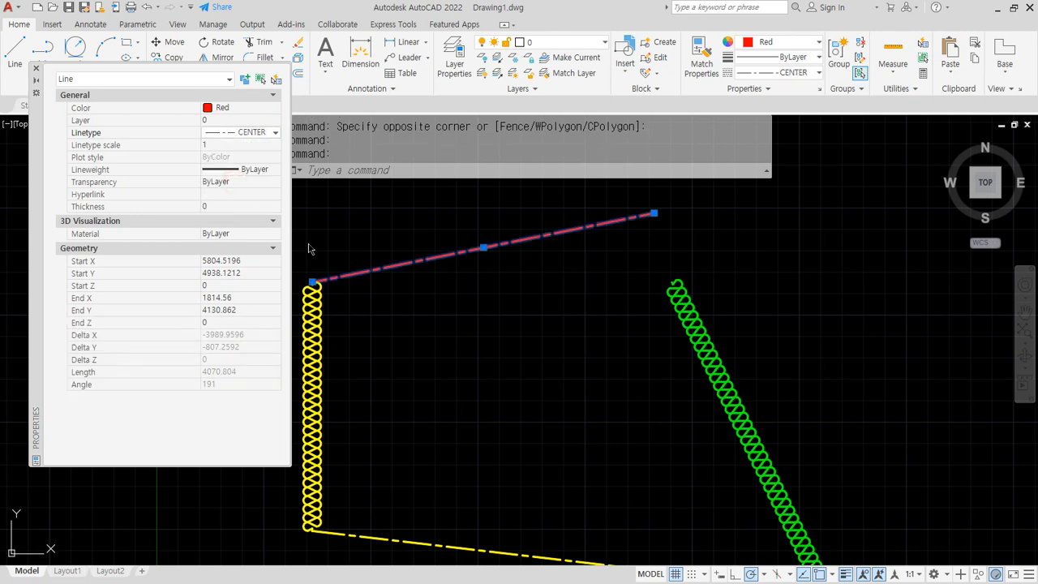
mouse_move(81, 95)
left_mouse_down()
mouse_move(41, 154)
mouse_move(62, 127)
left_mouse_up()
key("Escape")
key("Escape")
key("Escape")
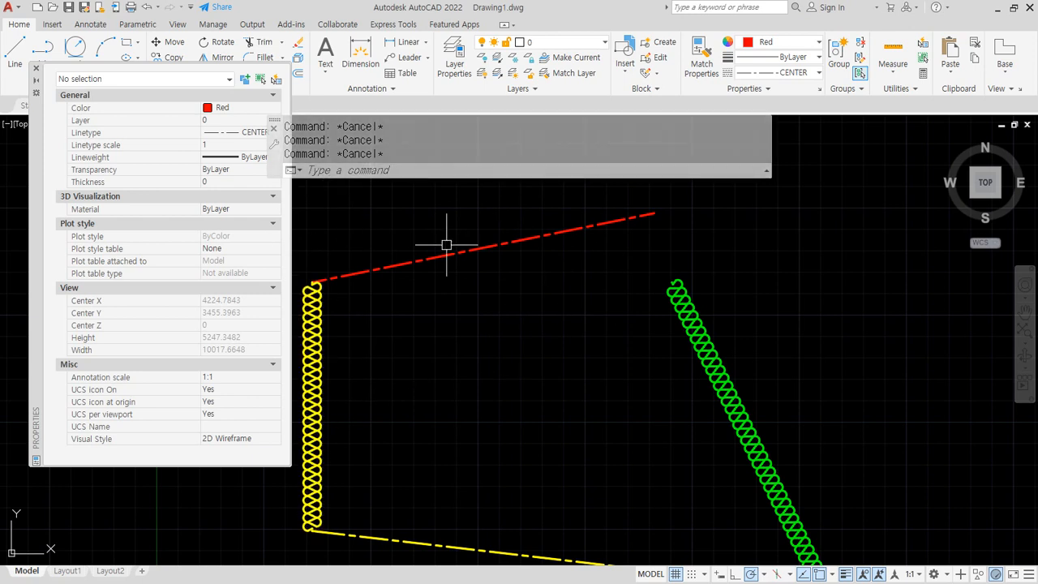
Step: Close the floating Properties palette
key("ctrl+1")
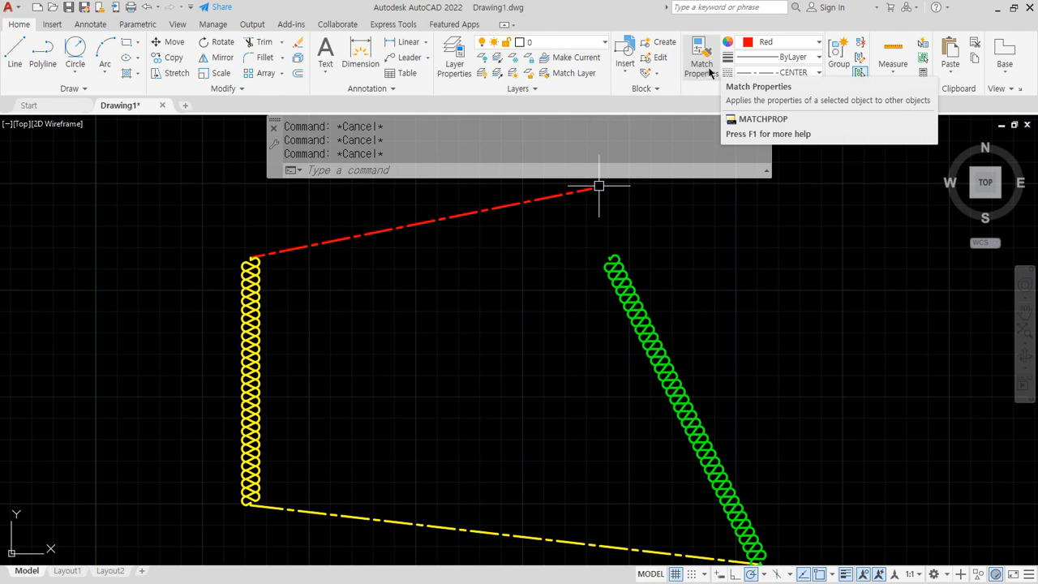
key("ctrl+2")
mouse_move(716, 93)
left_mouse_down()
mouse_move(688, 35)
mouse_move(690, 104)
mouse_move(729, 60)
mouse_move(681, 40)
mouse_move(686, 94)
mouse_move(709, 50)
left_mouse_up()
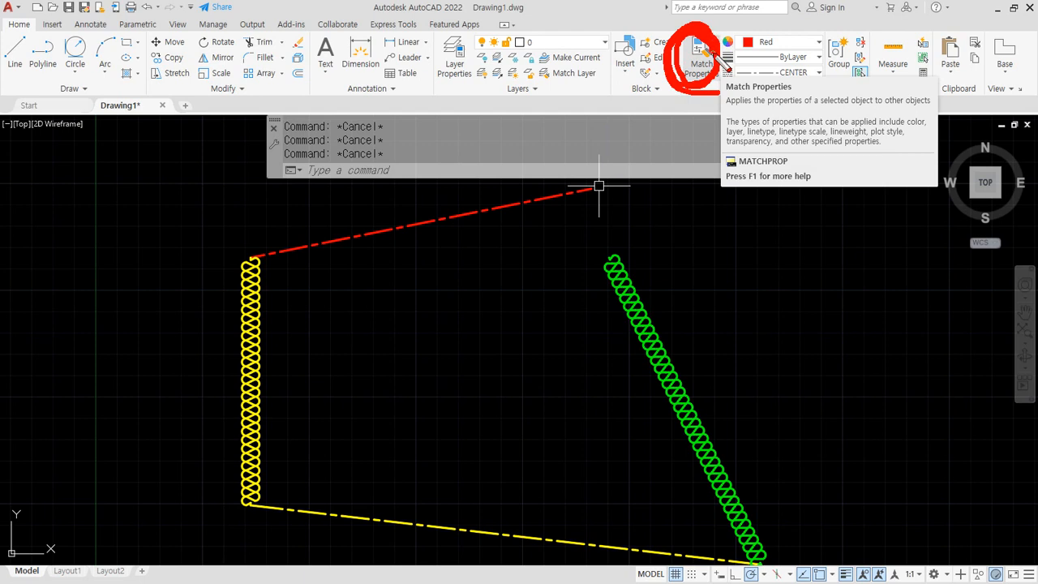
key("Escape")
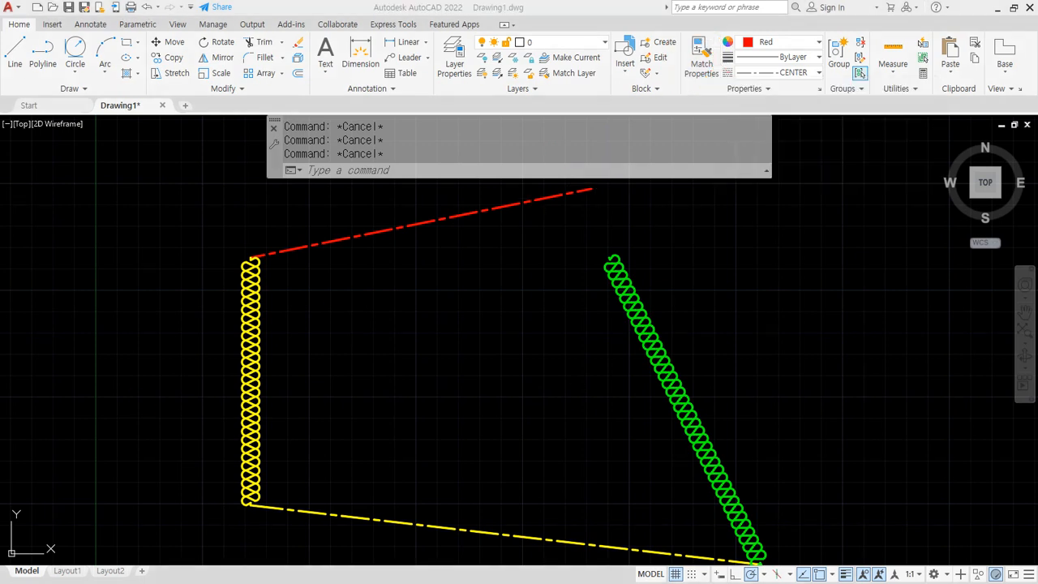
Step: Switch to the Notepad notes, review the MAtchprop (MA) entry, and return to the AutoCAD drawing
key("alt+Tab")
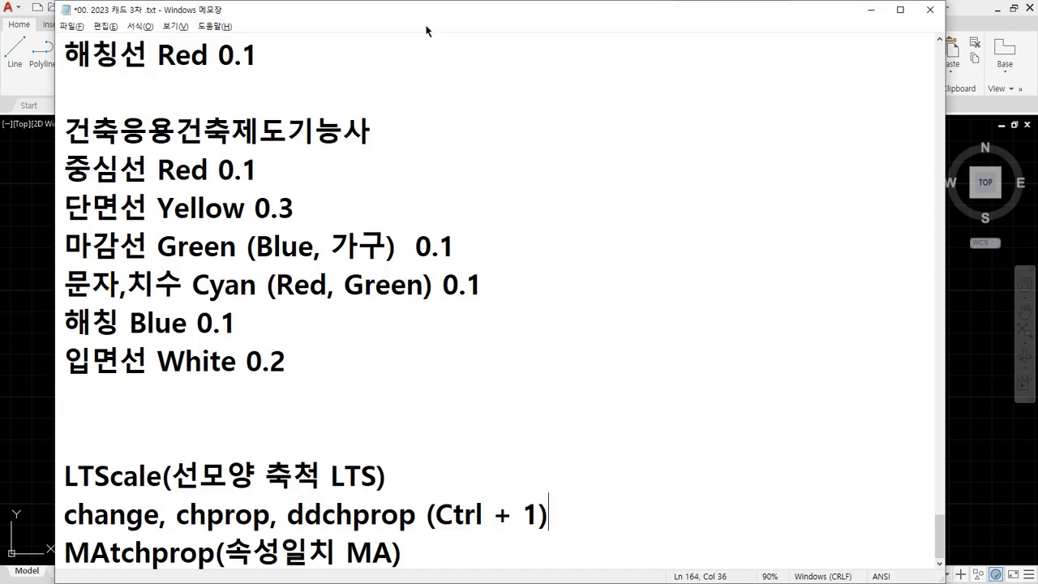
left_click_drag(426, 3, 428, 75)
left_click_drag(431, 87, 460, 26)
scroll(451, 139, "down", 1)
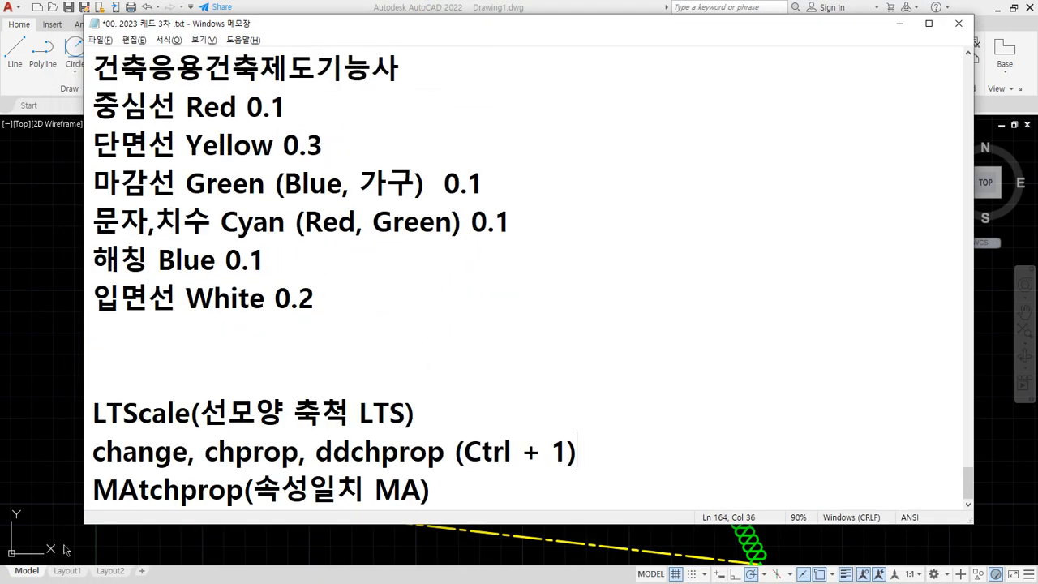
left_click_drag(97, 516, 438, 506)
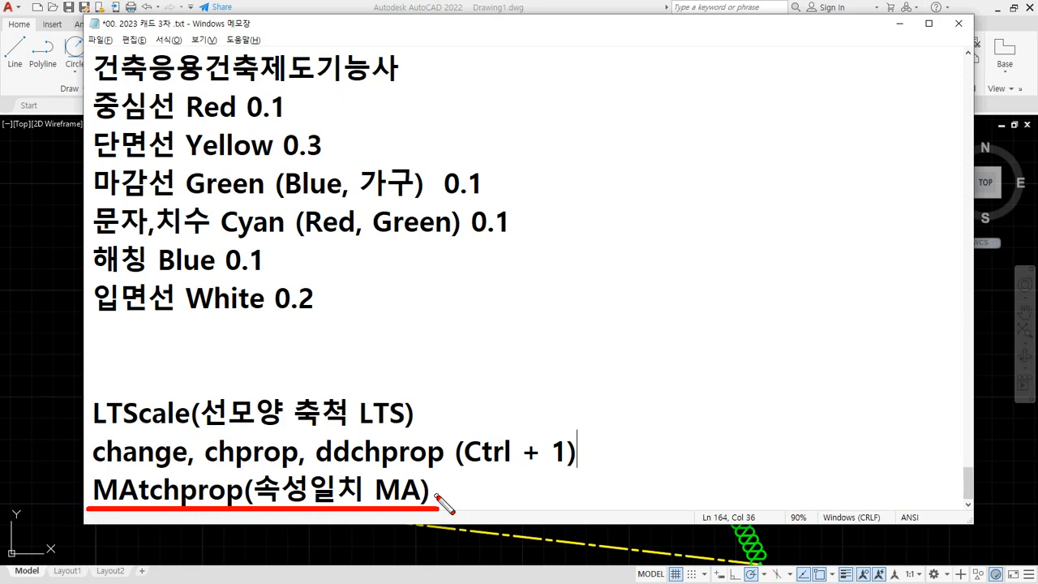
key("Escape")
left_click(47, 227)
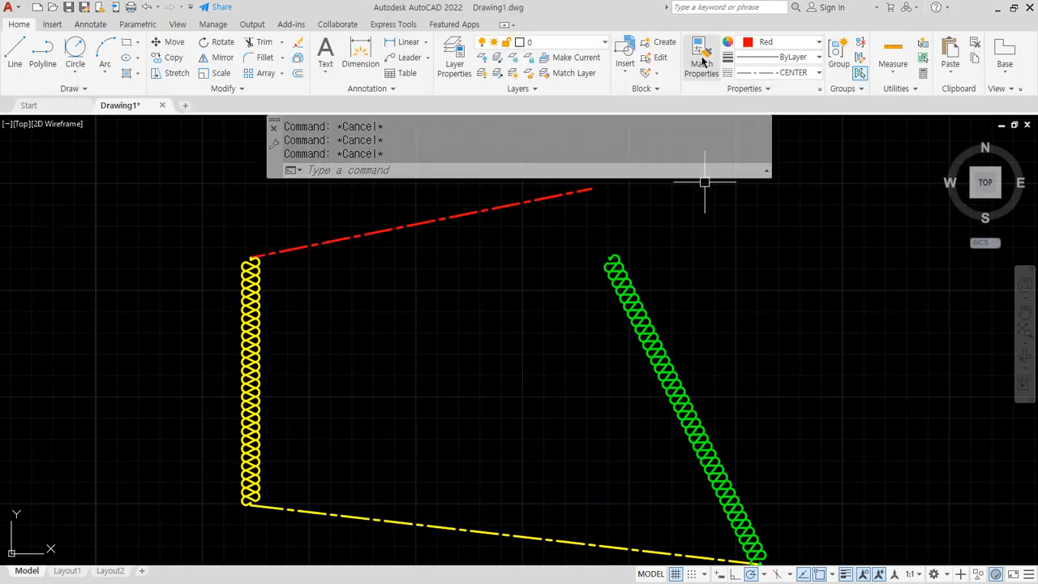
Step: Use Match Properties to copy the green batting line's properties onto the yellow vertical batting line and the red upper line
left_click(703, 54)
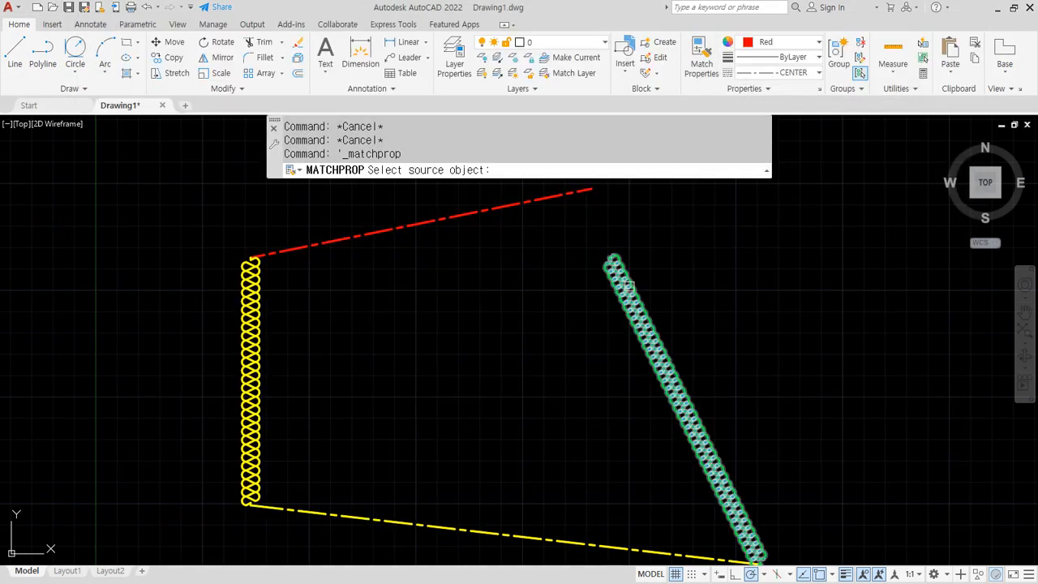
left_click(648, 313)
mouse_move(677, 320)
left_mouse_down()
mouse_move(633, 356)
mouse_move(679, 290)
mouse_move(619, 366)
mouse_move(672, 297)
mouse_move(600, 344)
mouse_move(669, 294)
left_mouse_up()
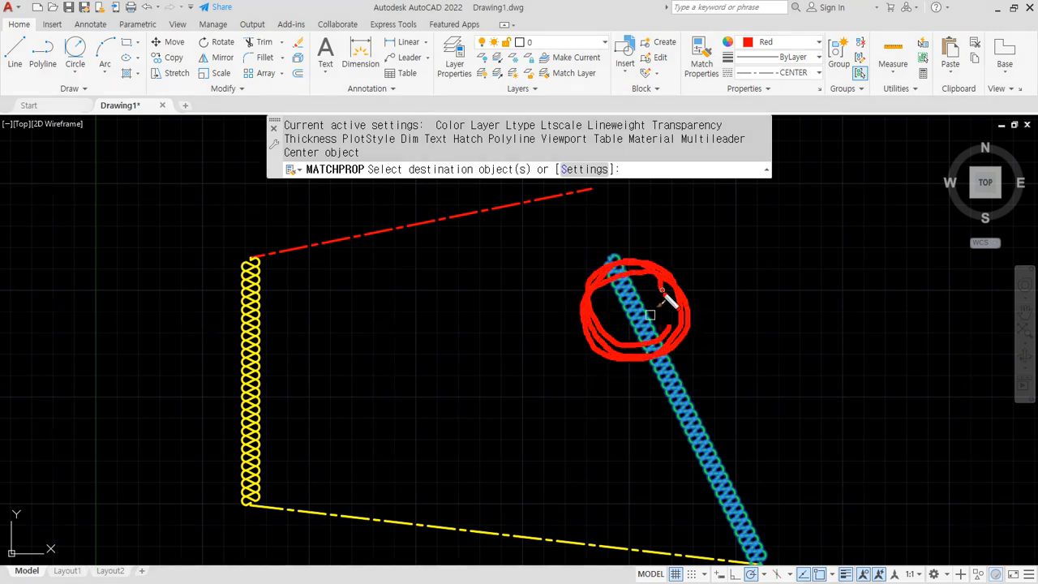
left_click(258, 328)
left_click(285, 249)
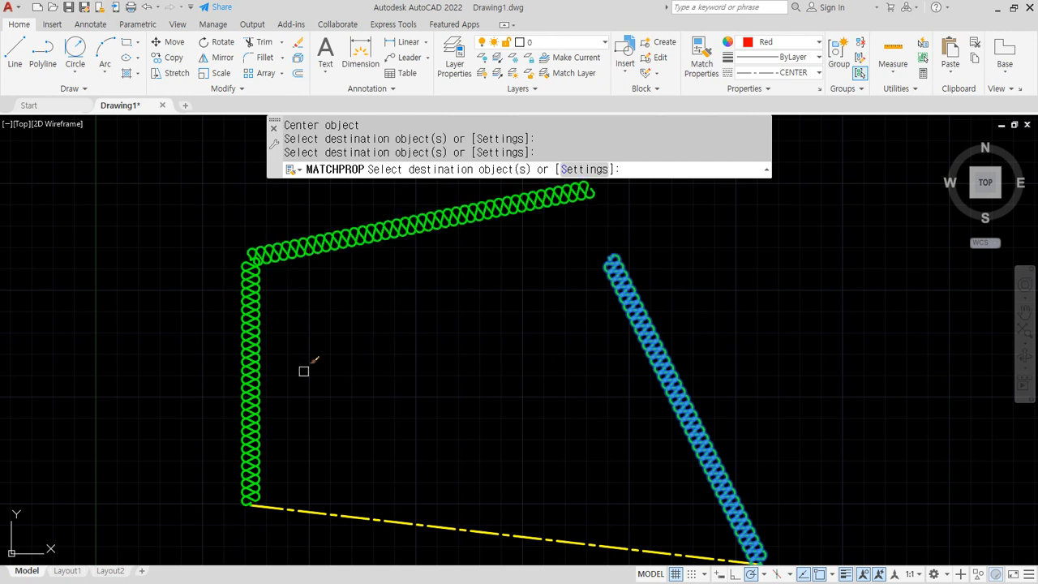
key("Return")
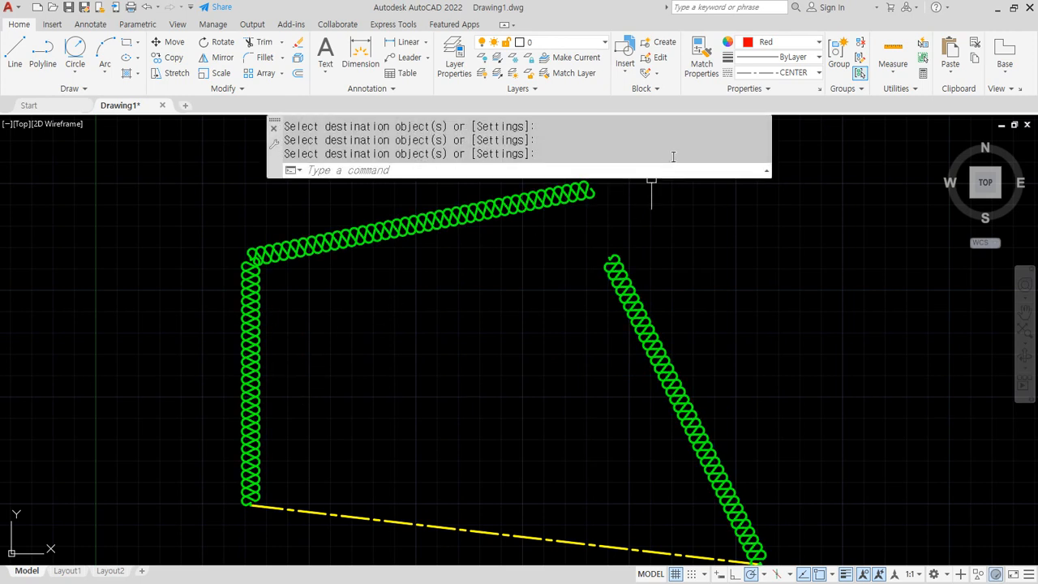
Step: Use Match Properties to copy the lower yellow center line's properties onto the upper line and the vertical line
left_click(699, 55)
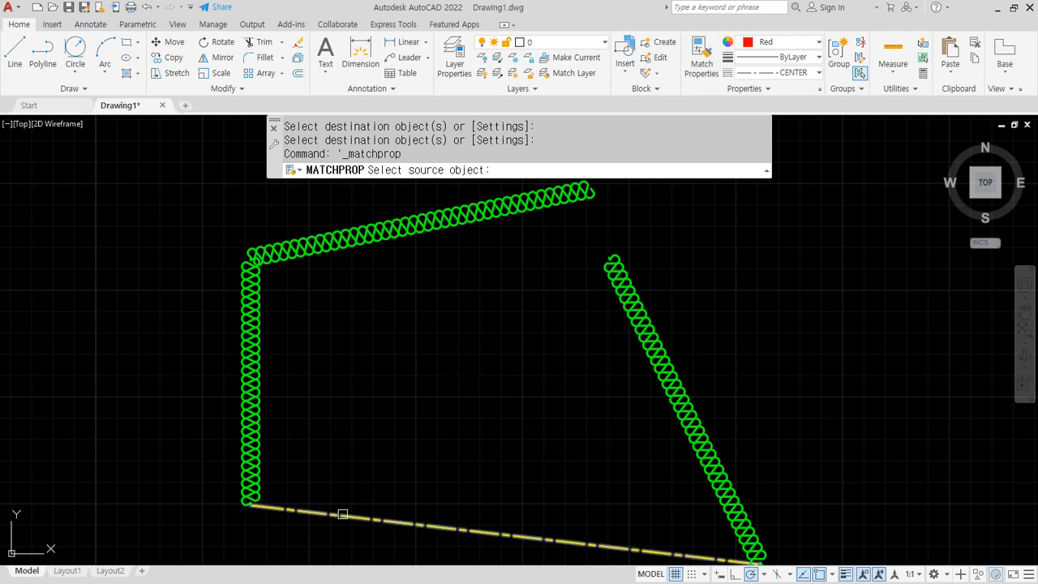
left_click(343, 513)
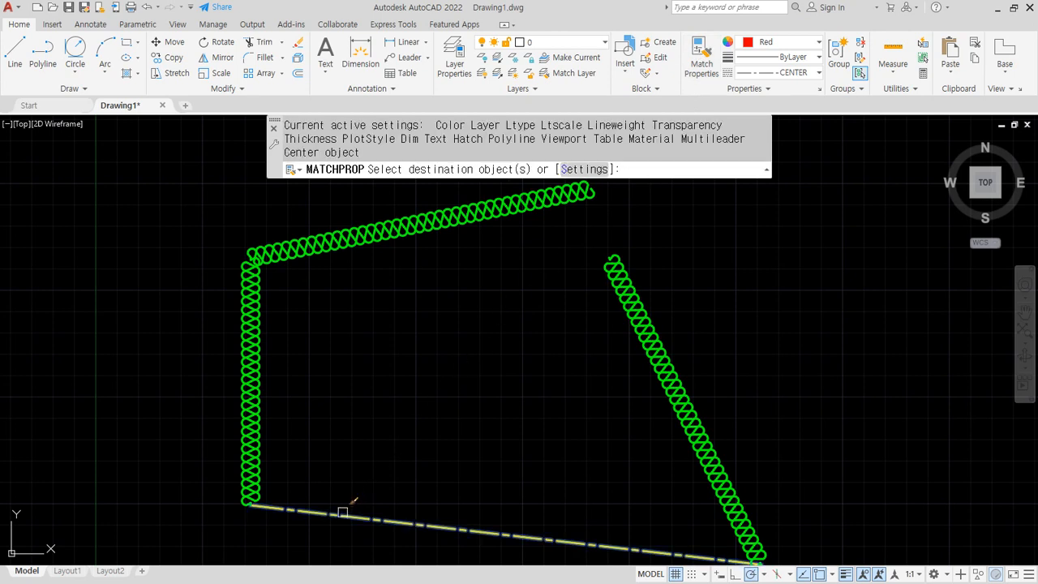
left_click(345, 239)
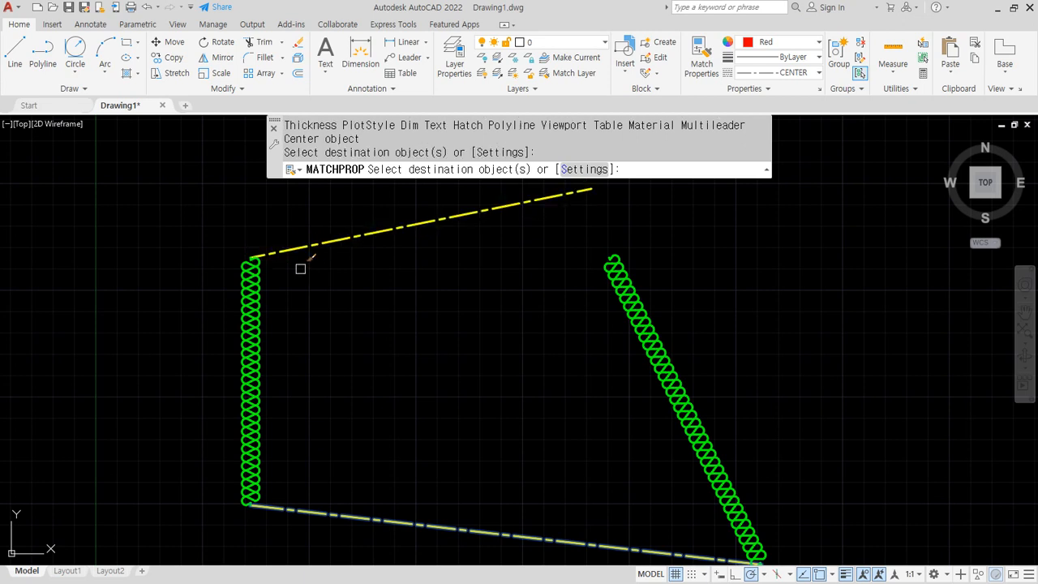
left_click(259, 281)
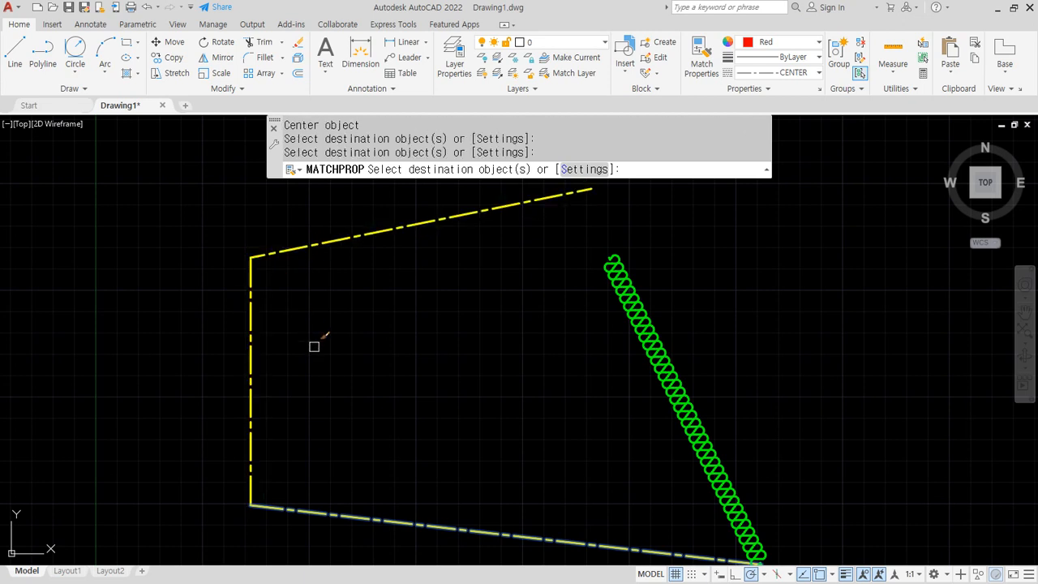
key("Return")
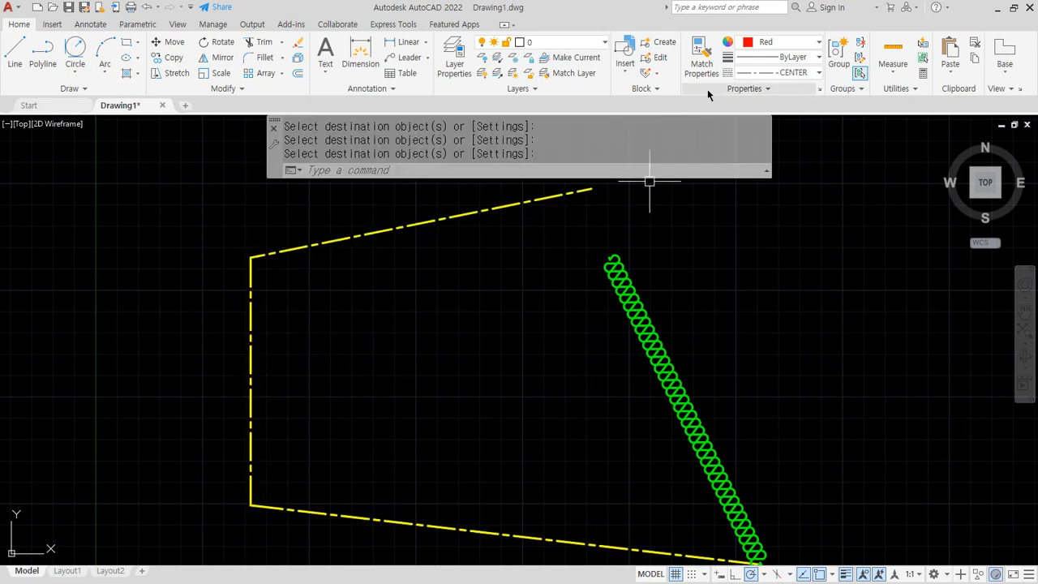
Step: Use Match Properties to copy the green batting line's properties onto the upper and vertical yellow center lines together
left_click(699, 65)
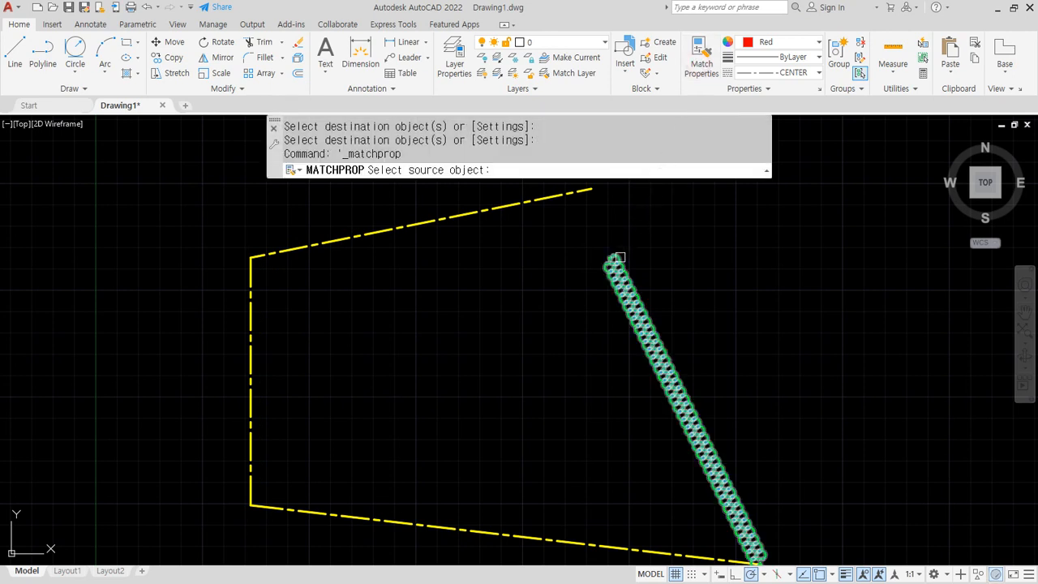
left_click(619, 258)
left_click(314, 214)
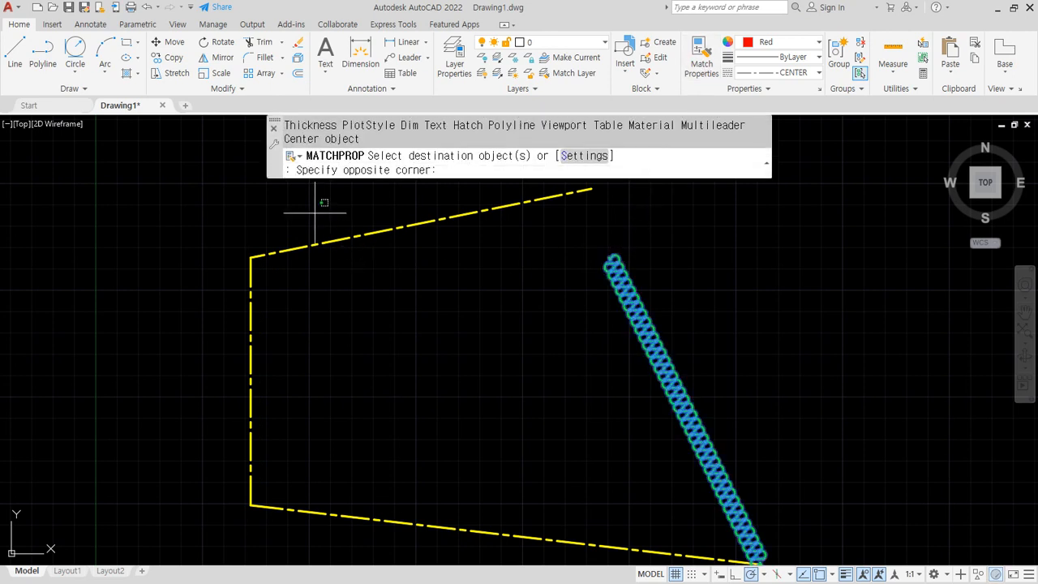
left_click(197, 298)
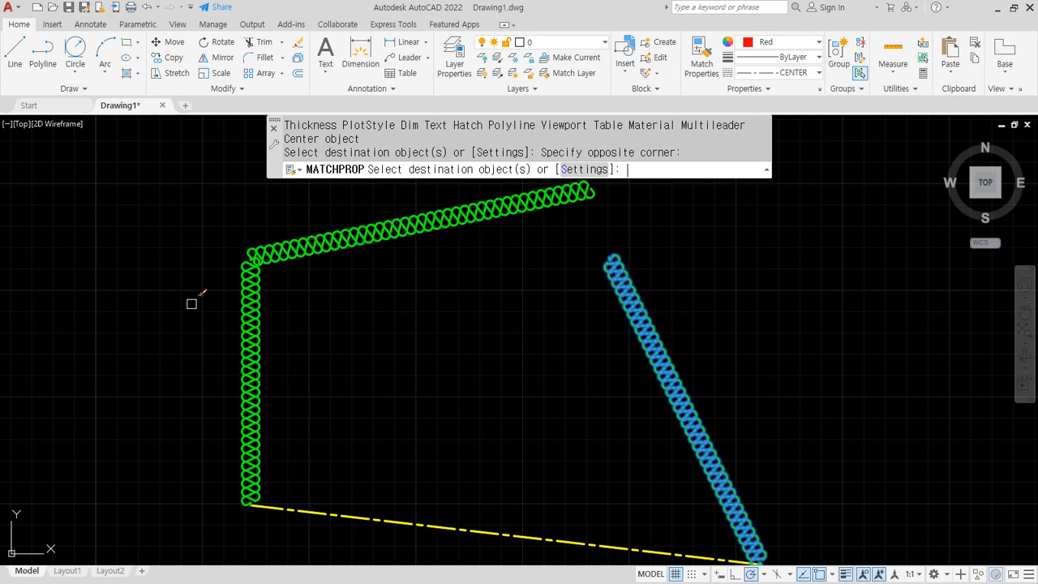
key("Return")
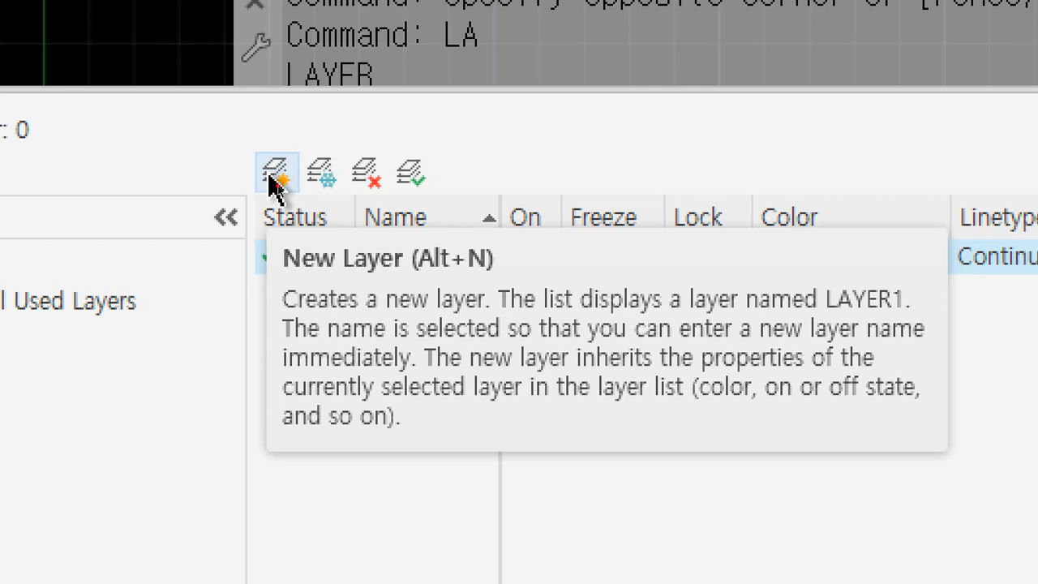
Step: Add three new layers with default names and properties in the Layer Properties Manager
left_click(274, 173)
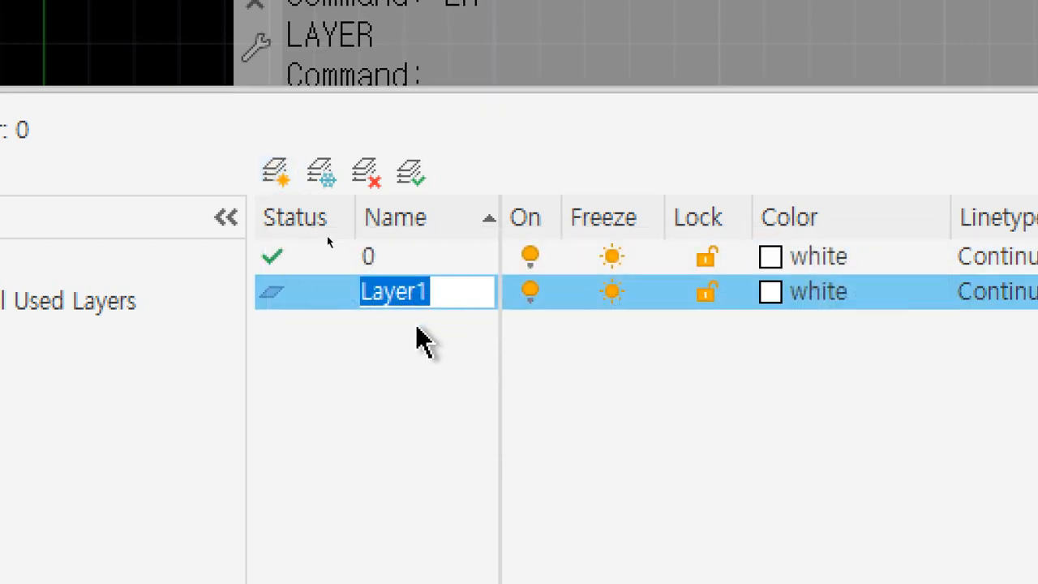
left_click(275, 173)
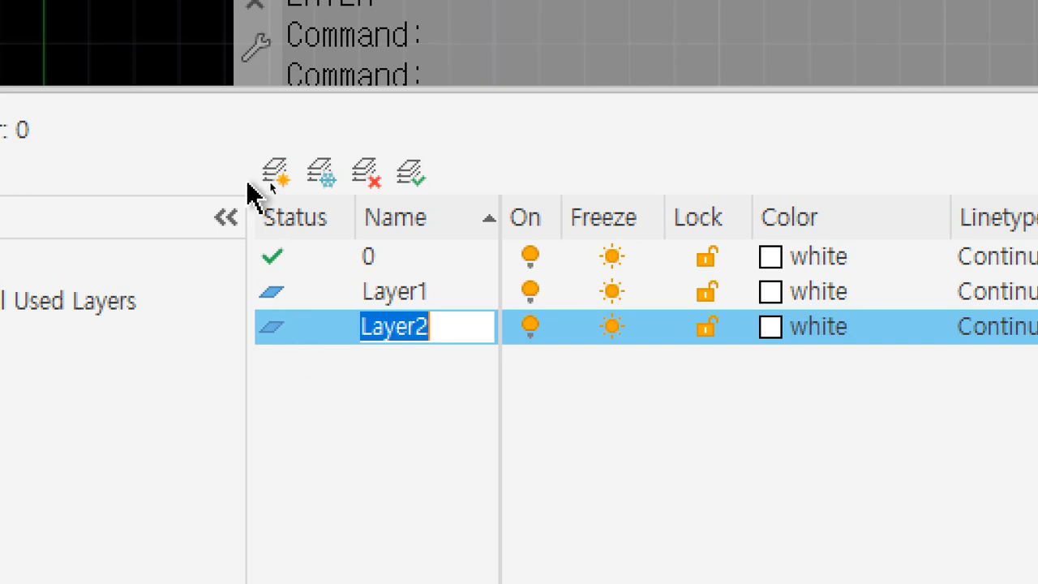
left_click(274, 174)
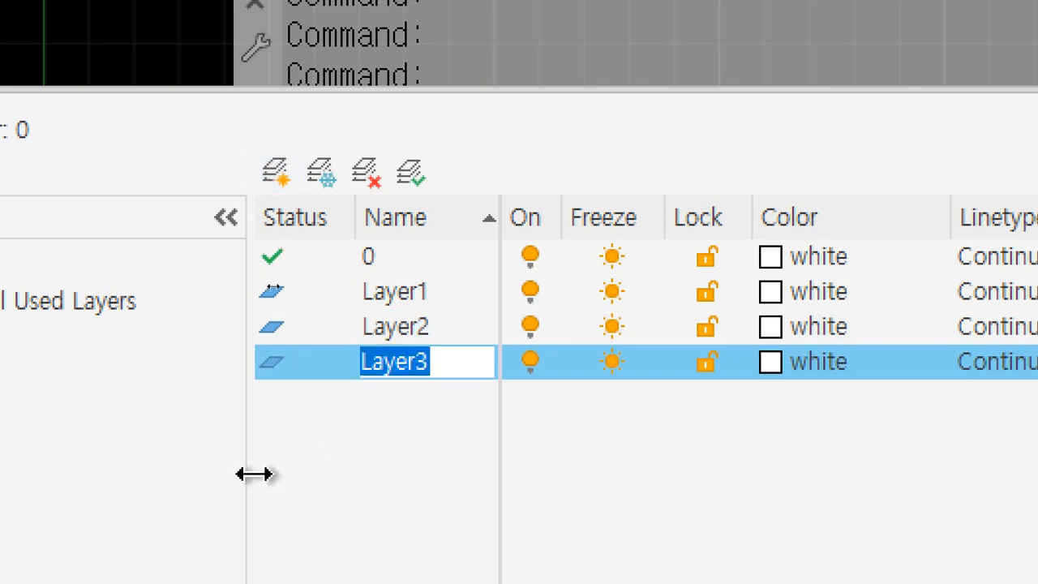
left_click(358, 471)
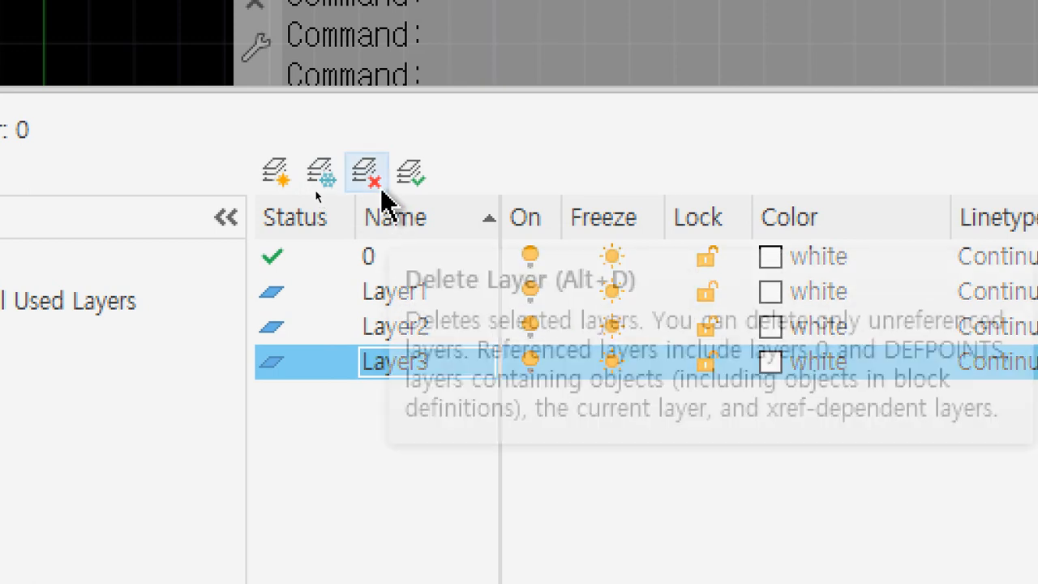
Step: Delete the three newly added layers so that only layer 0 is left
left_click(370, 170)
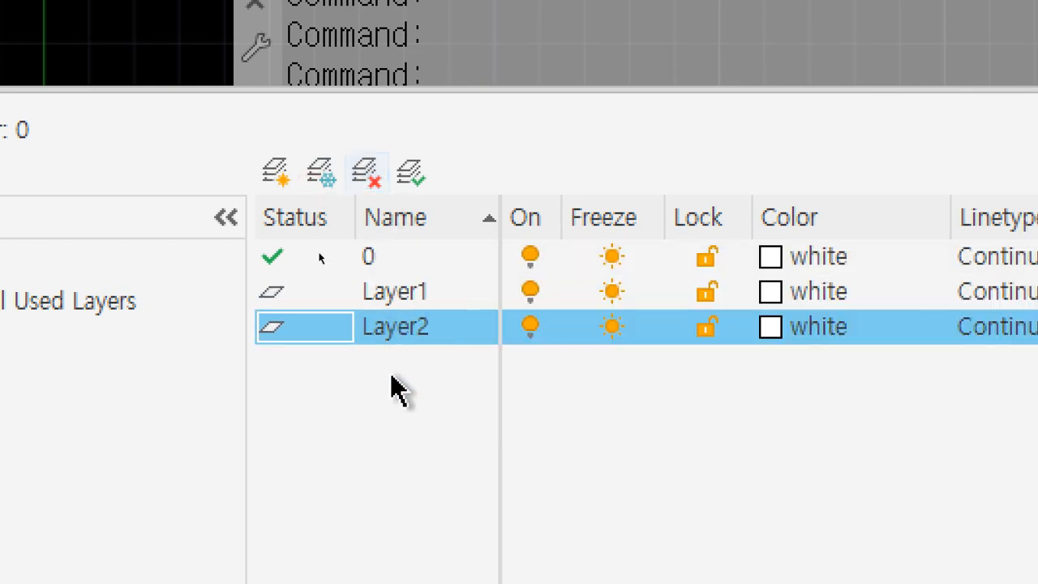
left_click(362, 172)
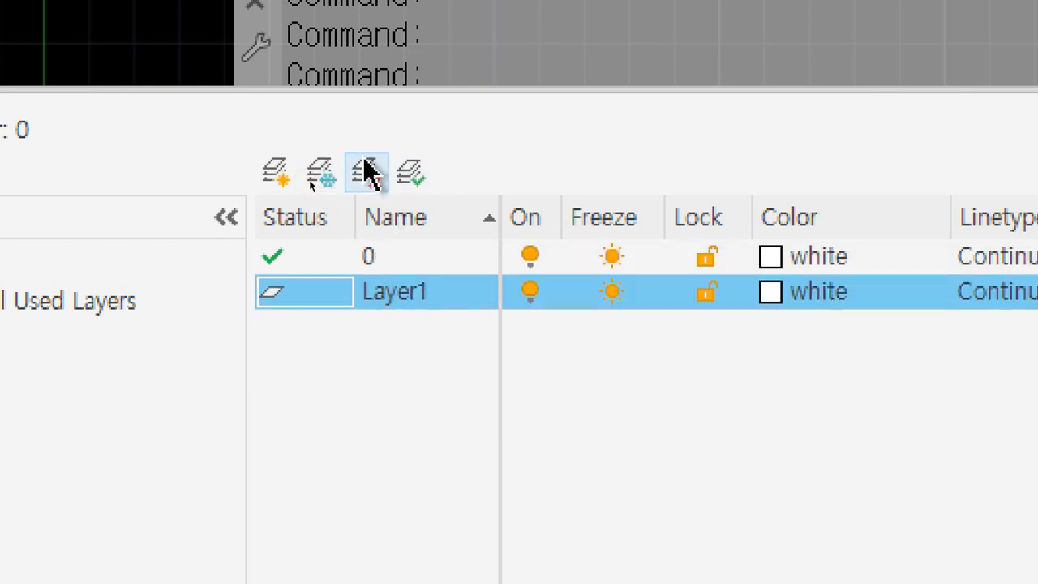
left_click(362, 170)
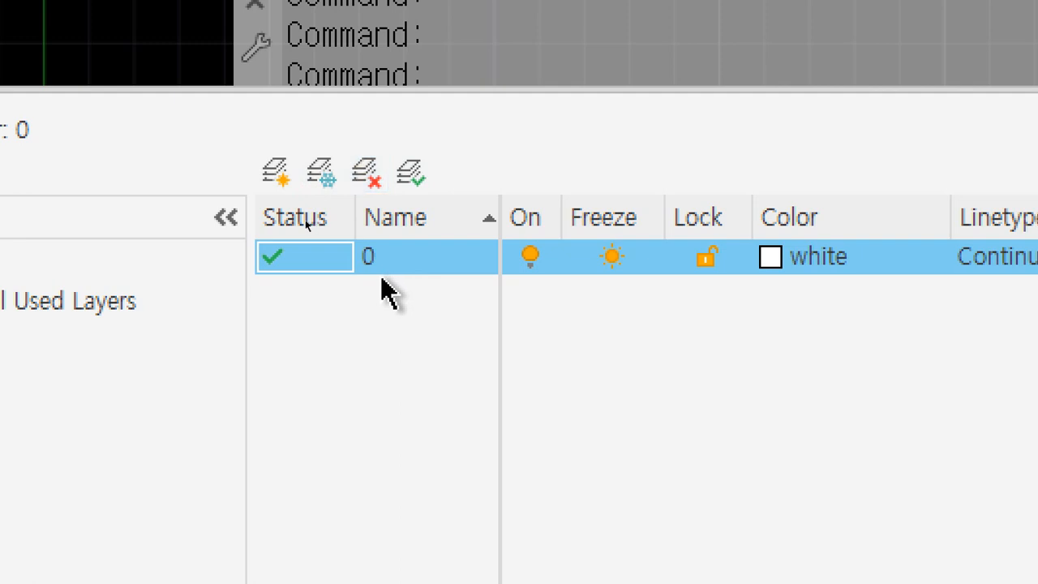
Step: Add another batch of new layers with default names and delete them all again
left_click(277, 180)
left_click(277, 180)
left_click(277, 180)
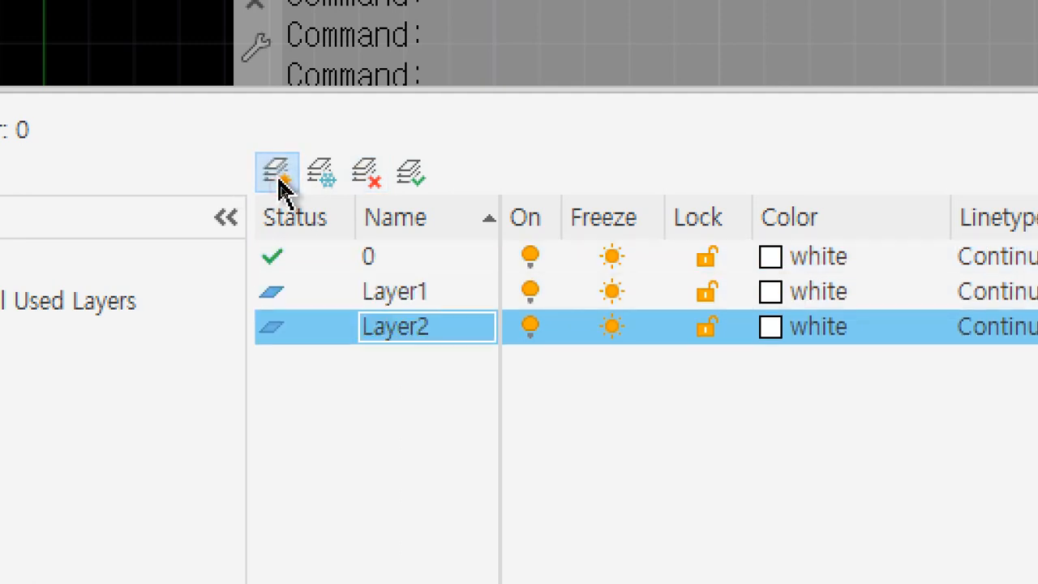
left_click(277, 180)
left_click(367, 180)
left_click(366, 176)
left_click(366, 175)
left_click(367, 176)
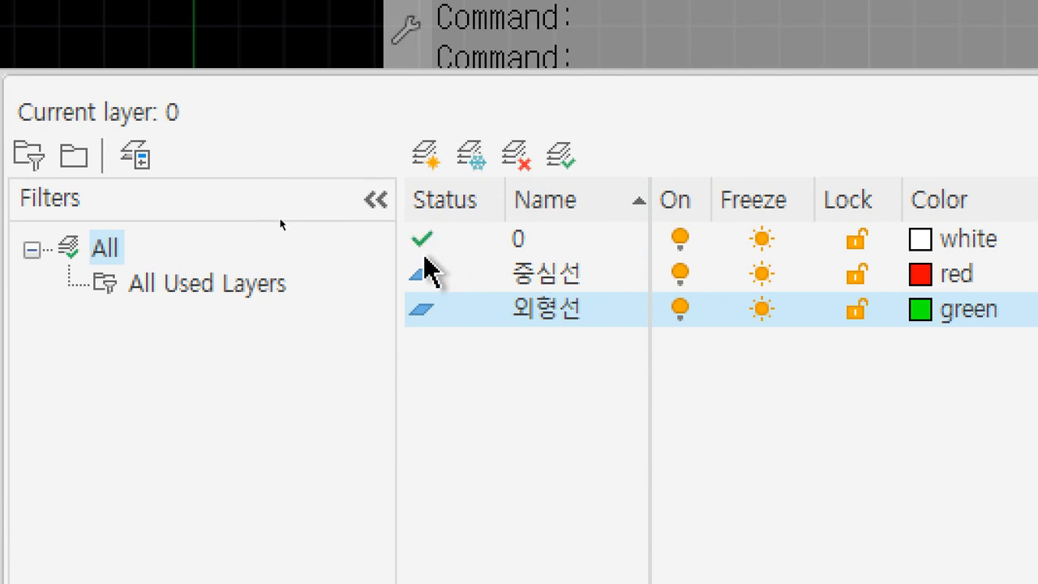
Step: Try to rename layer 0 in the layer list
double_click(551, 240)
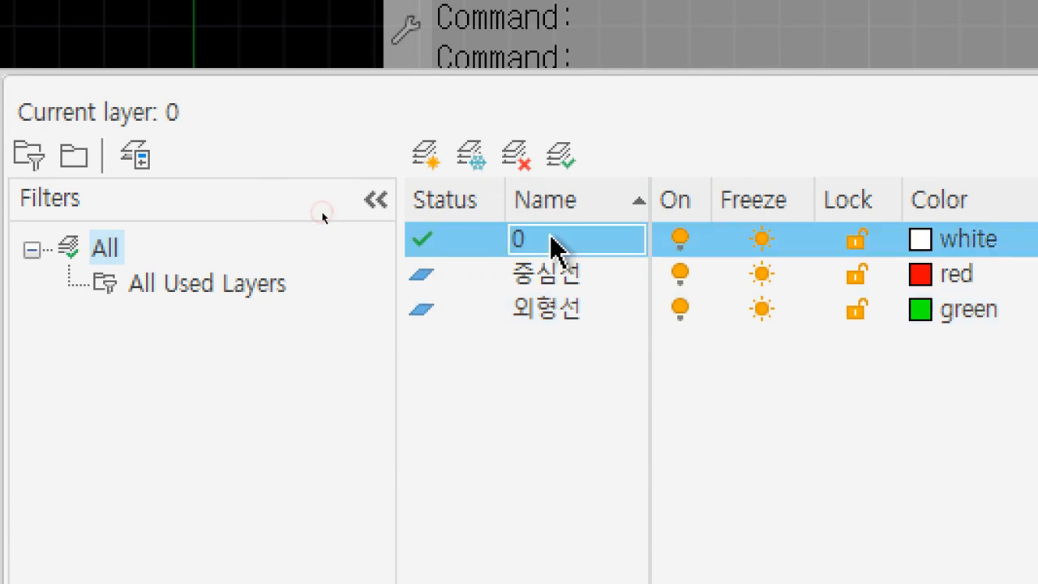
left_click(551, 238)
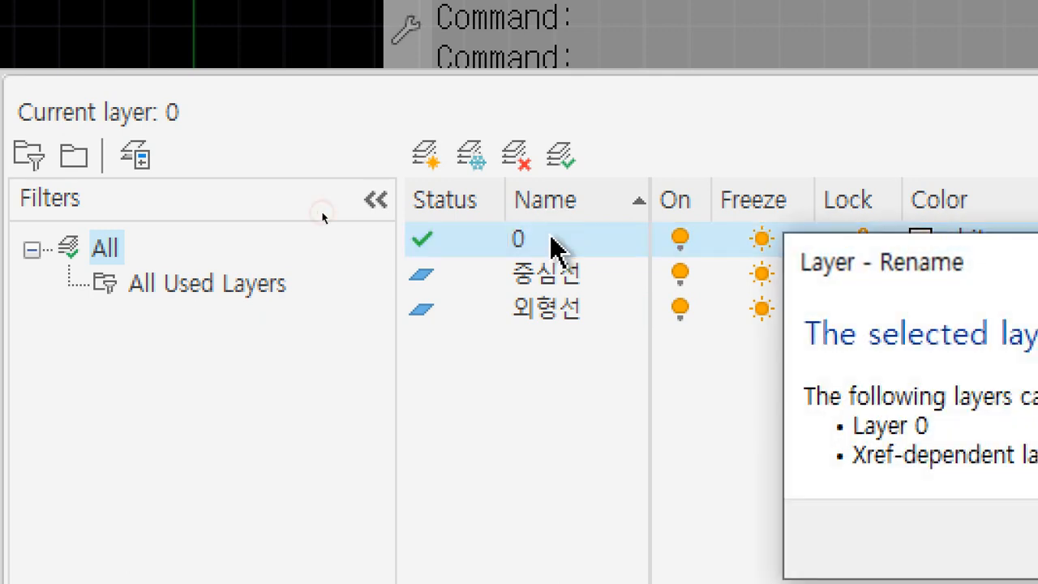
key("Escape")
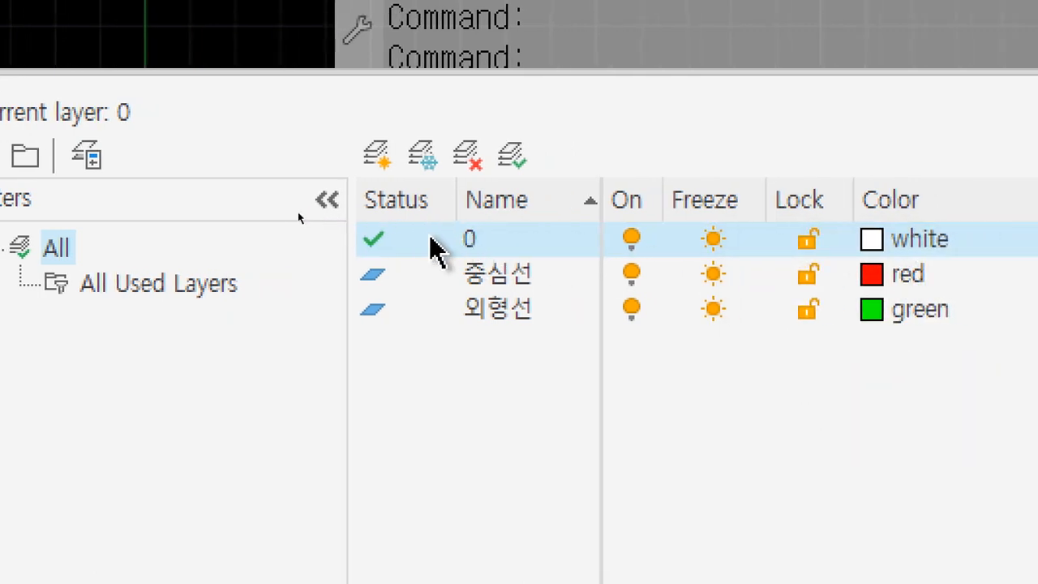
Step: Switch the current layer back and forth between 중심선 and 외형선, ending on 외형선
left_click(393, 273)
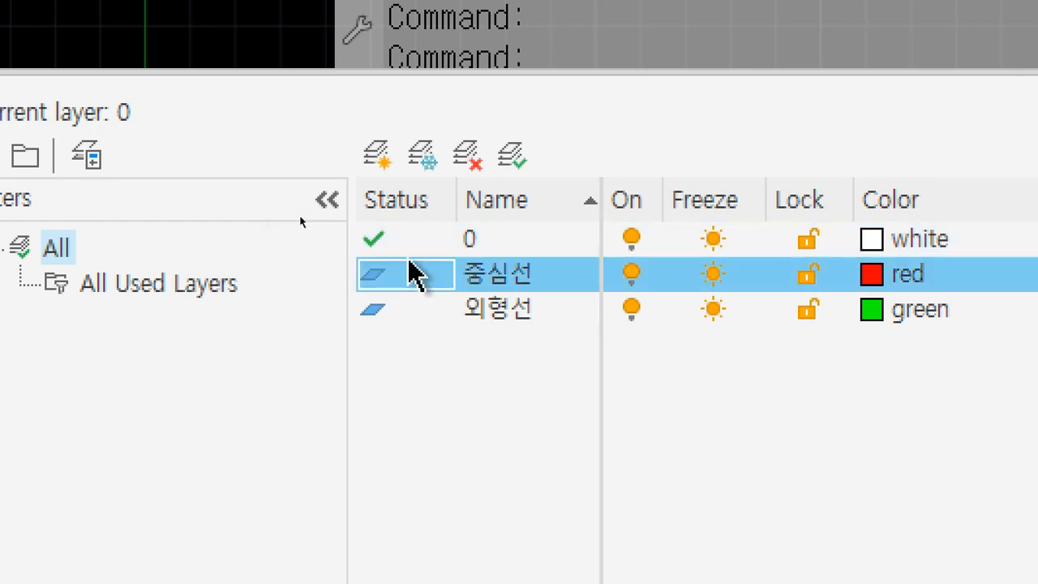
left_click(512, 155)
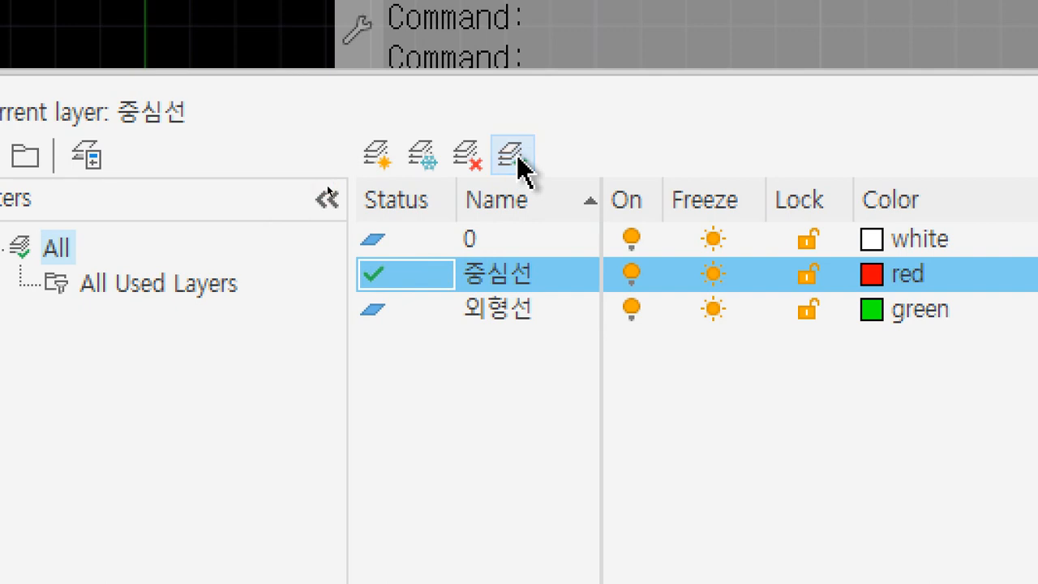
double_click(376, 311)
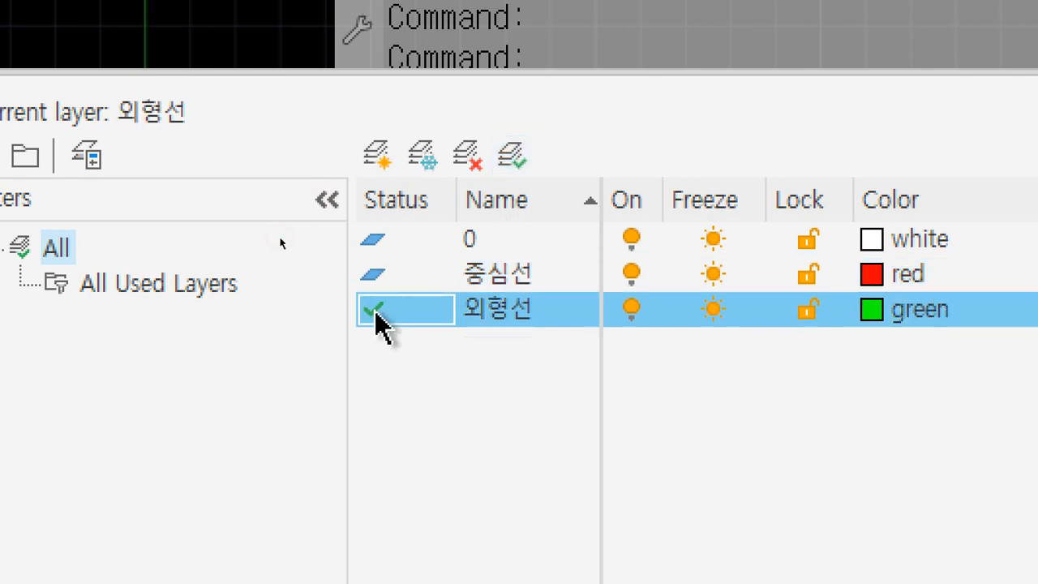
double_click(378, 277)
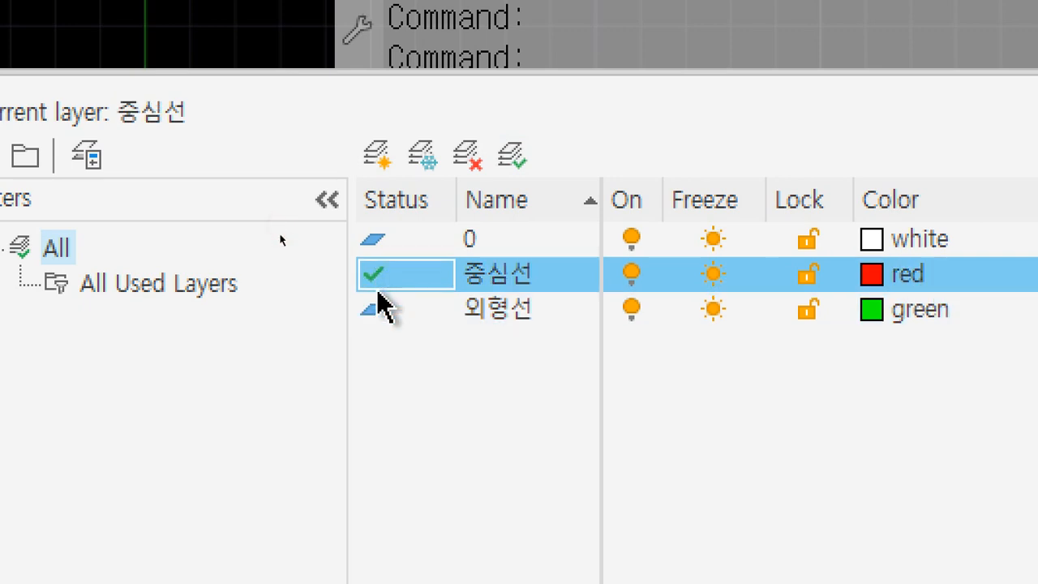
left_click(378, 313)
left_click(513, 155)
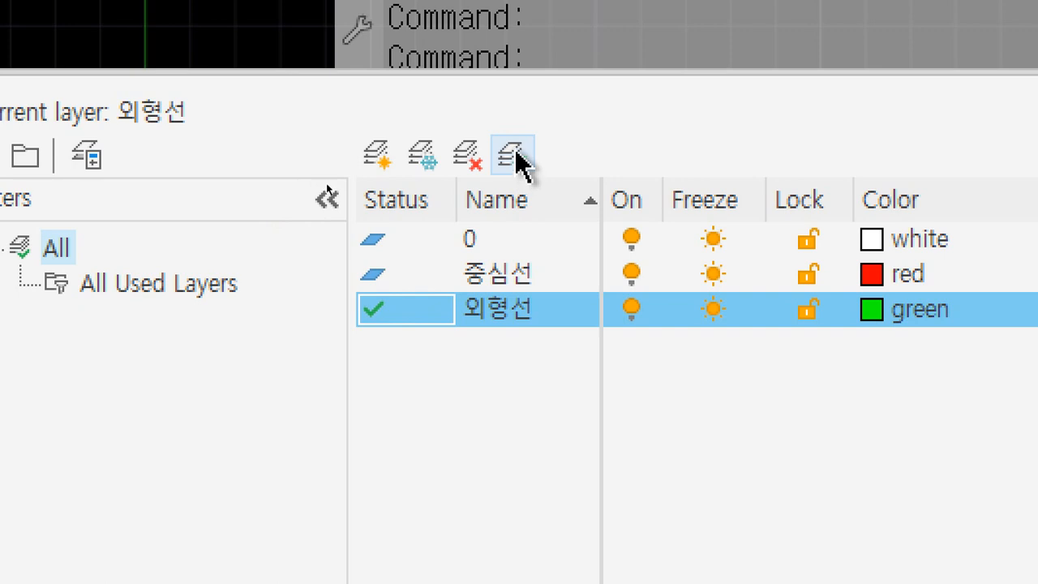
Step: Make 중심선 the current layer, close the Layer Properties Manager, and draw a long horizontal line across the drawing
double_click(376, 279)
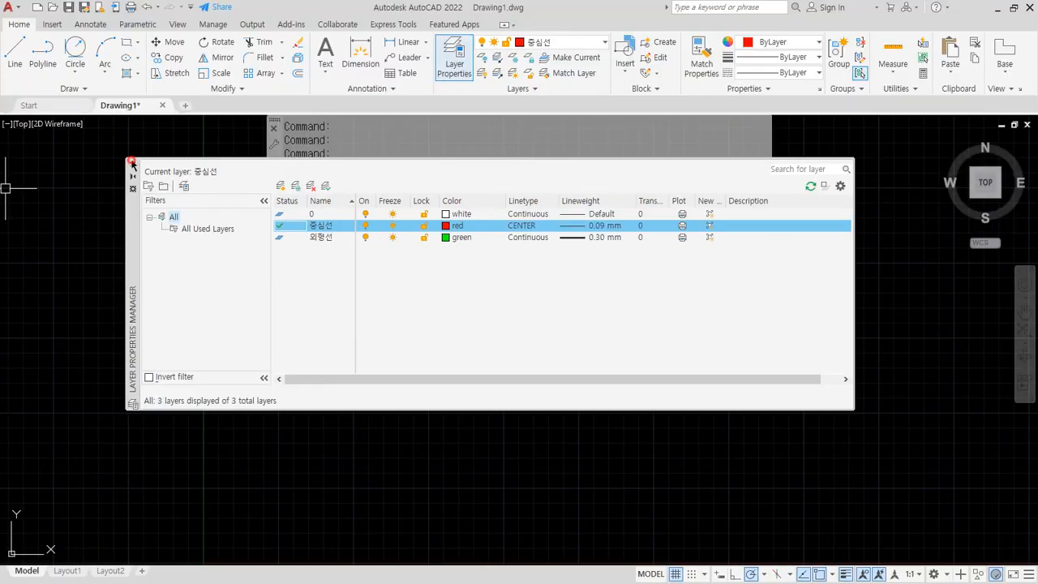
left_click(131, 161)
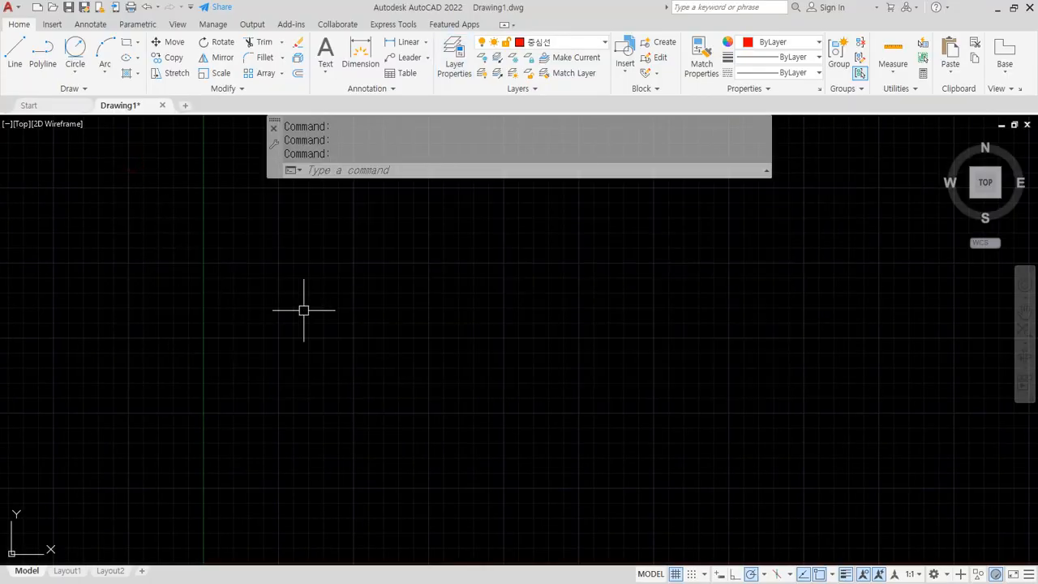
type("l")
key("Return")
left_click(229, 327)
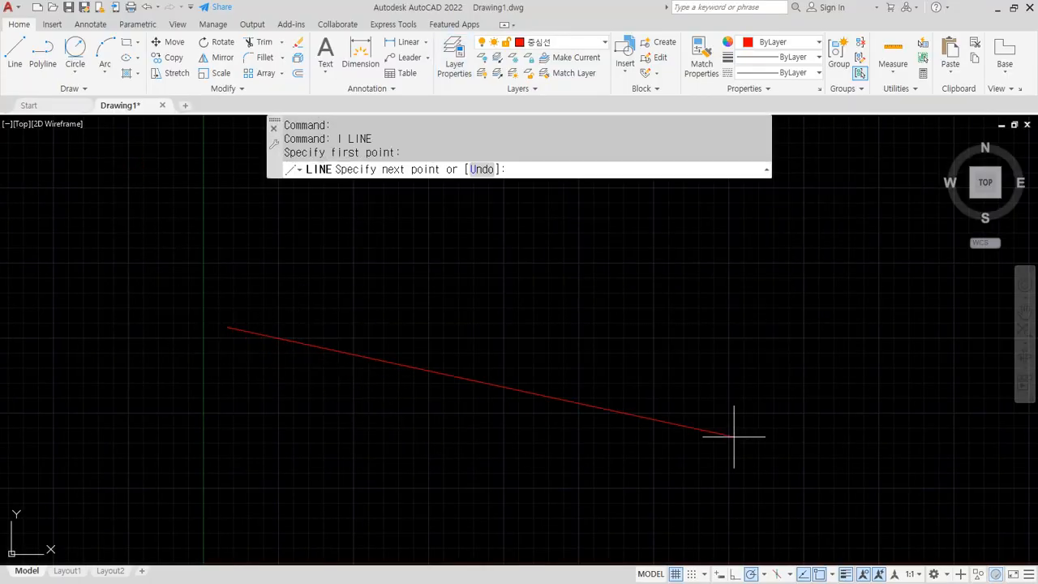
left_click(856, 326)
key("Escape")
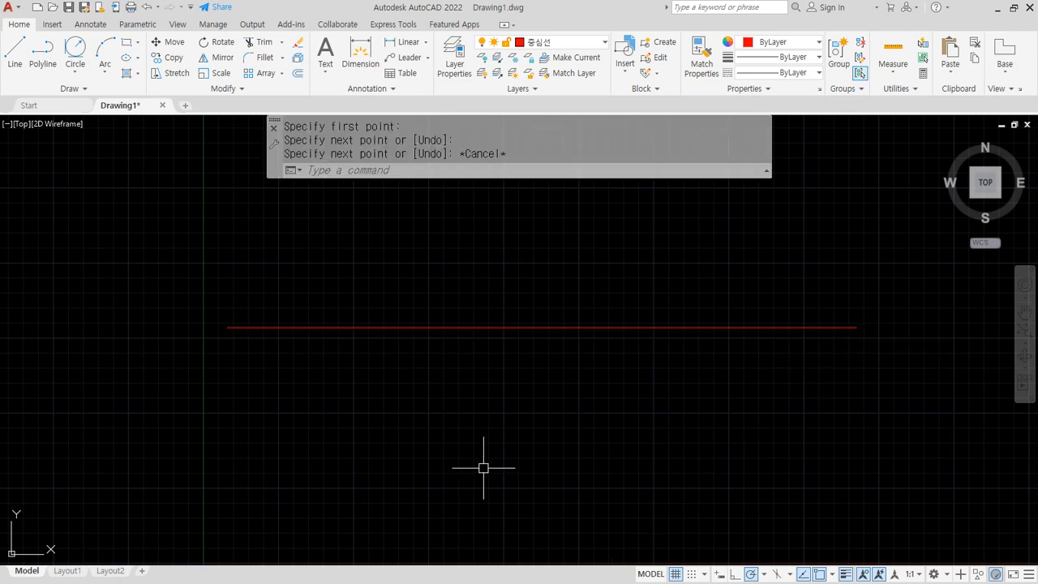
Step: Set the global linetype scale (LTSCALE) to 0.3 for the horizontal center line
type("lts")
key("Return")
type("0.3")
key("Return")
scroll(416, 412, "up", 4)
middle_click_drag(329, 336, 436, 409)
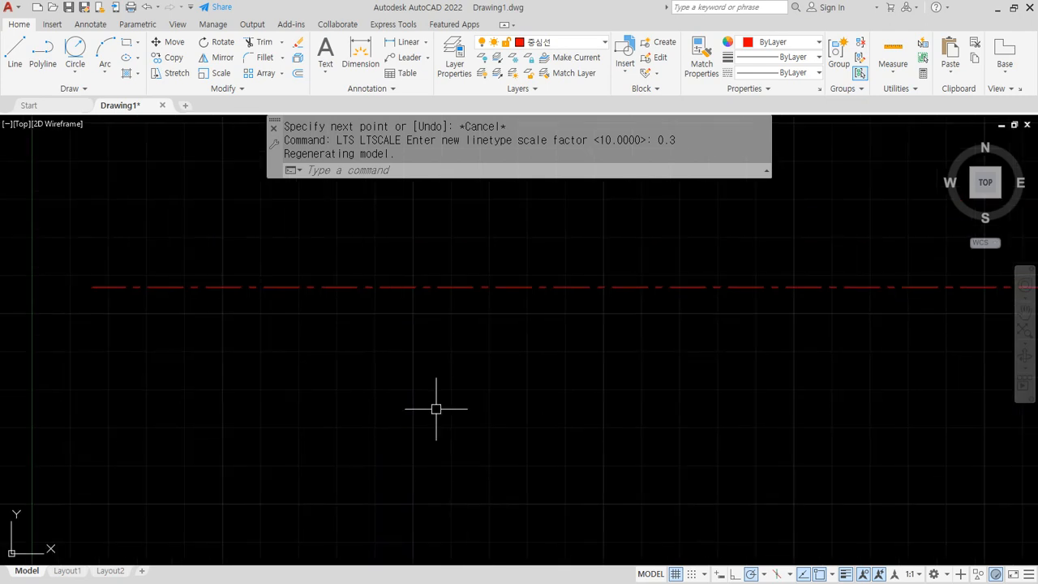
middle_click_drag(343, 352, 380, 362)
scroll(381, 364, "down", 2)
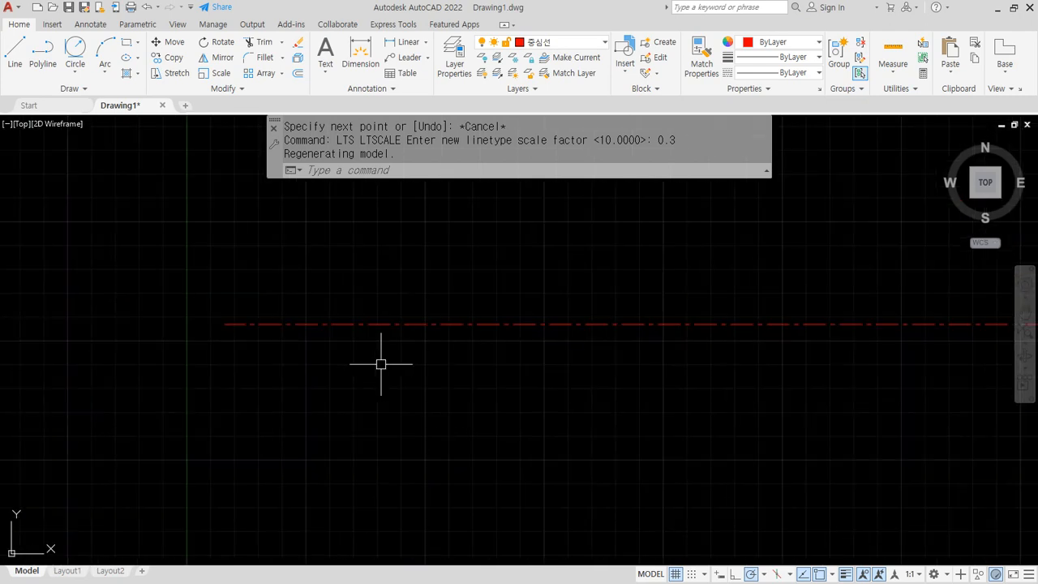
Step: Make 외형선 the current layer and draw a vertical line crossing the horizontal center line near its left end
left_click(586, 43)
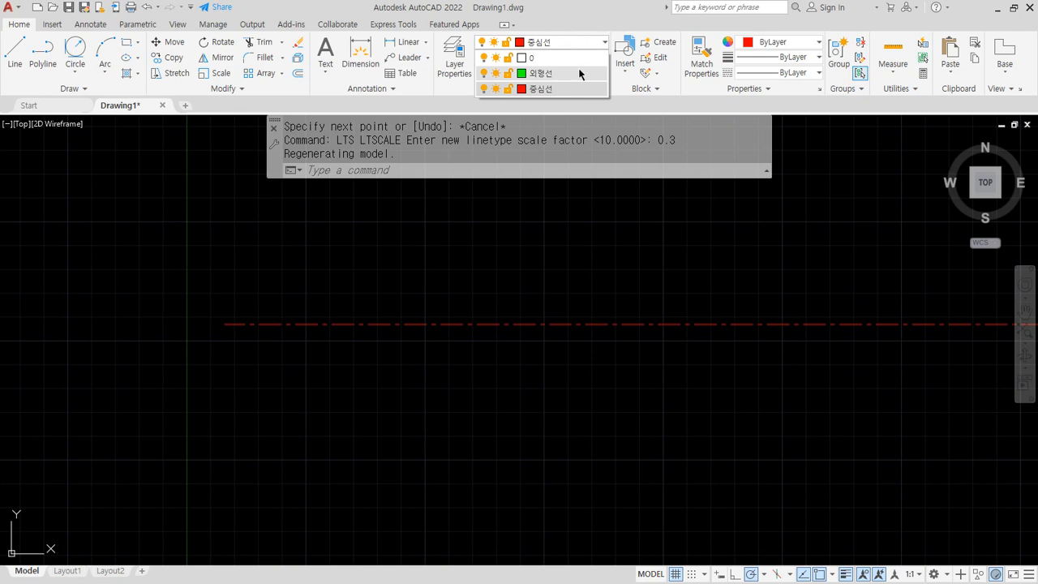
left_click(579, 73)
type("l")
key("Return")
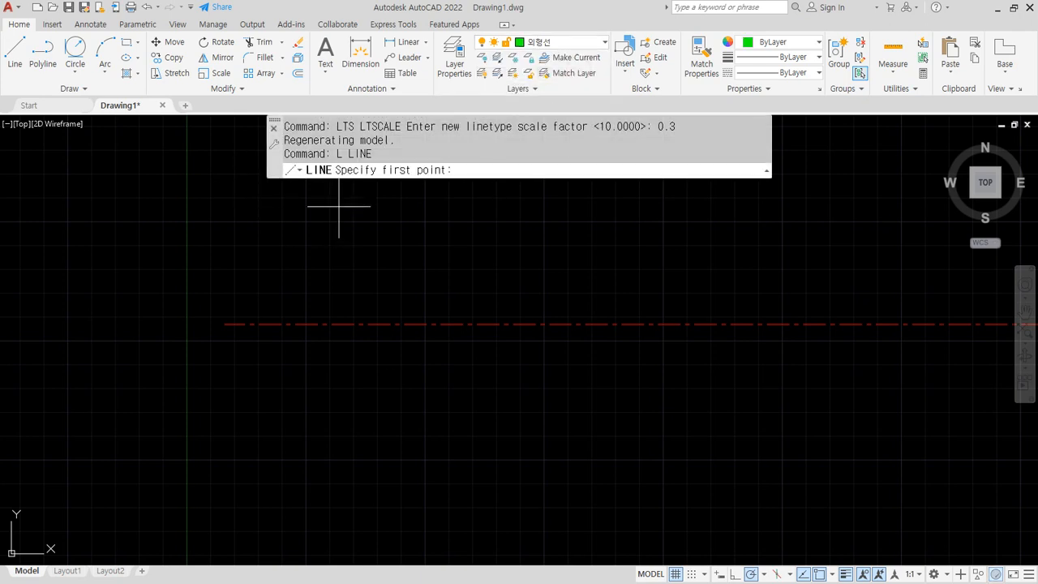
left_click(339, 200)
left_click(341, 476)
key("Return")
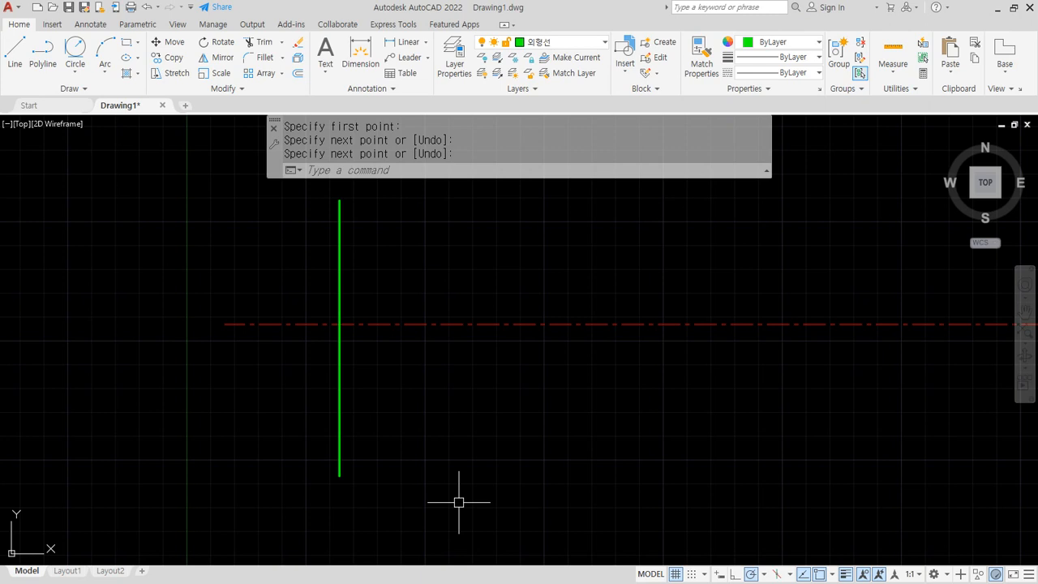
Step: Open the Layer Properties Manager and set the 외형선 layer's lineweight to Default
type("la")
key("Return")
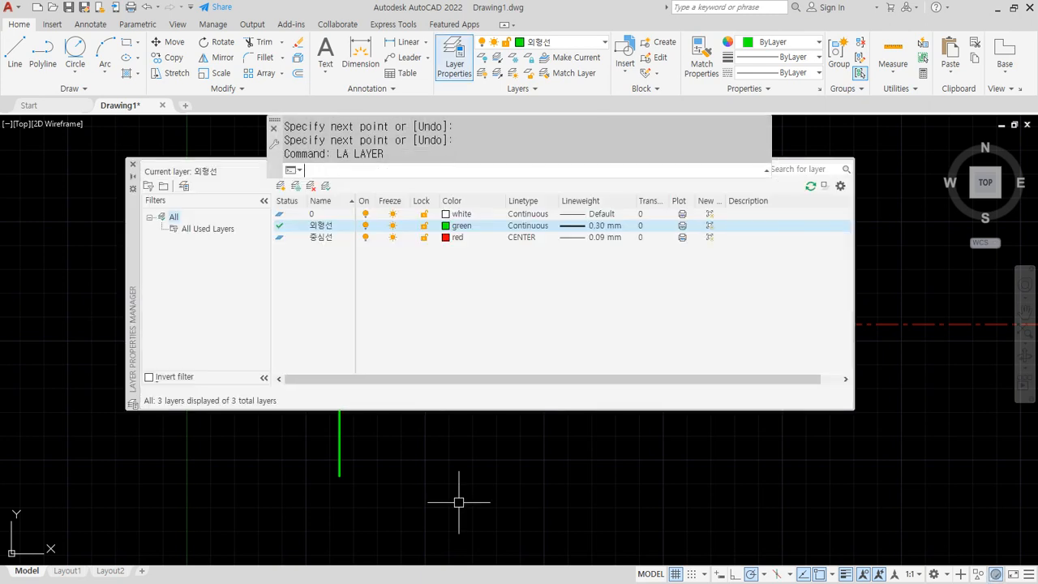
left_click(591, 226)
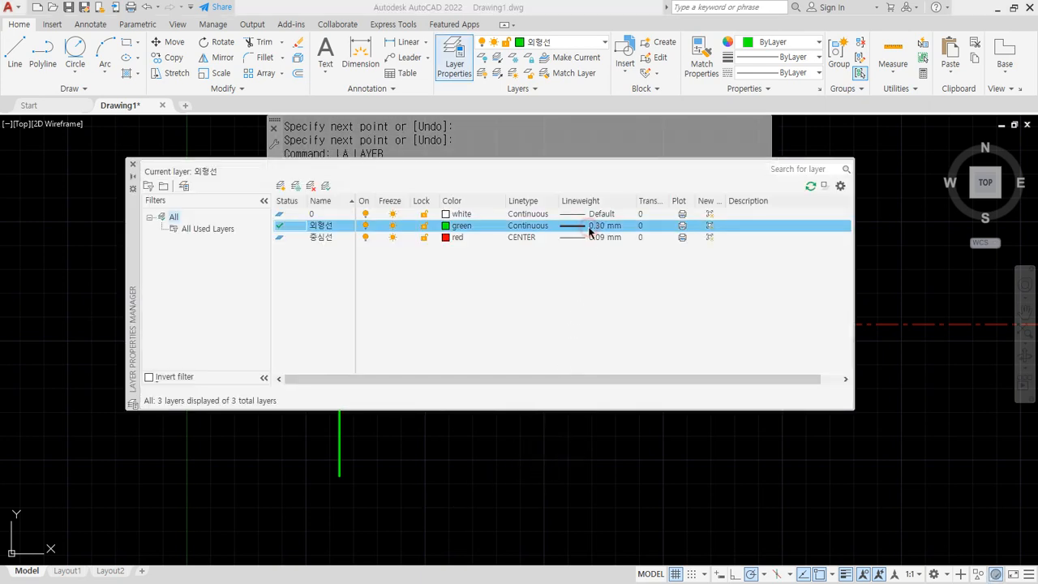
left_click(541, 221)
left_click(463, 389)
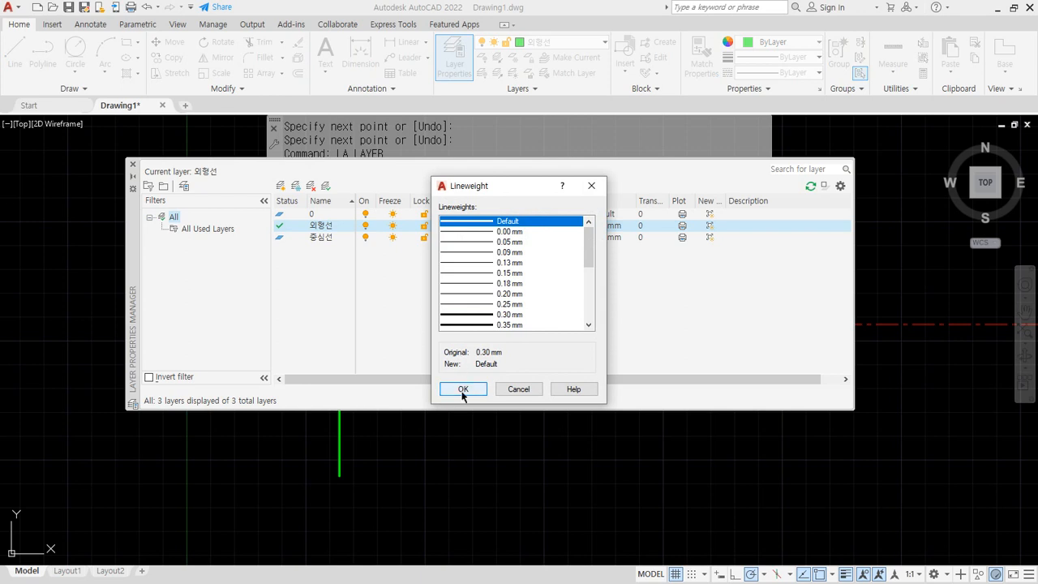
Step: Set the 중심선 layer's lineweight to Default and close the Layer Properties Manager
left_click(583, 237)
left_click(579, 241)
left_click(507, 220)
left_click(458, 390)
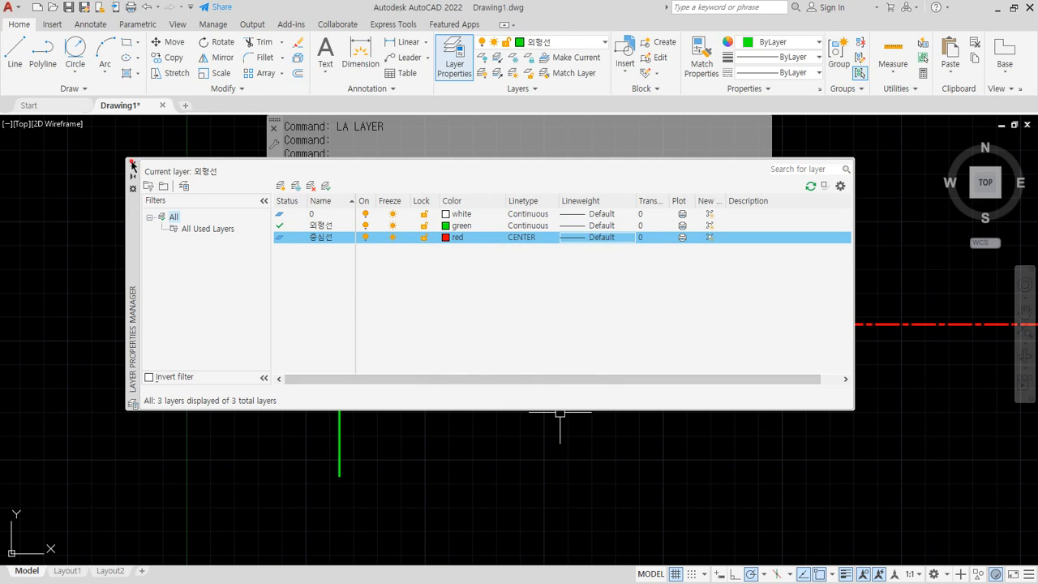
left_click(133, 164)
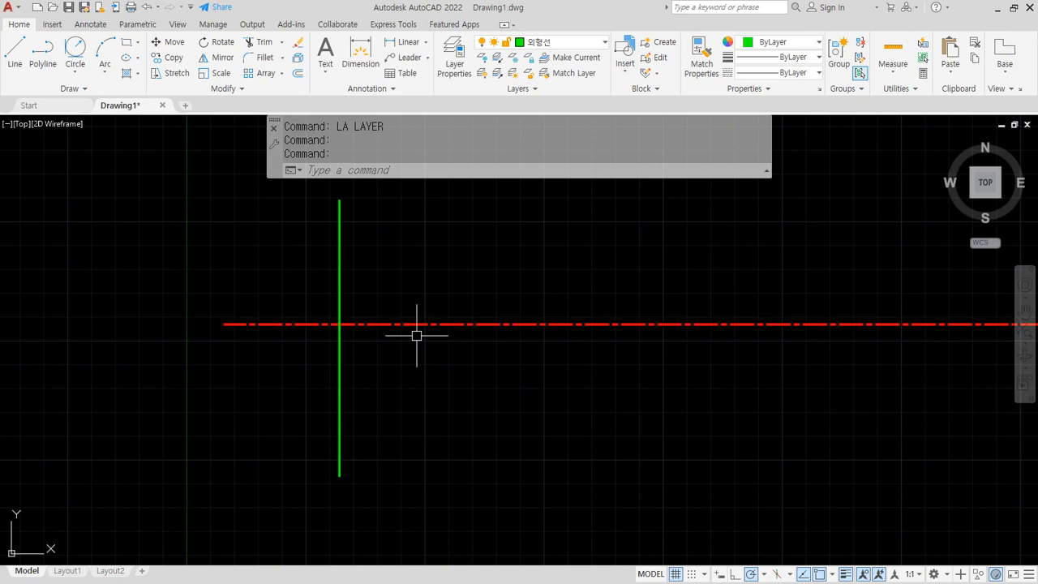
Step: Compare the lines with lineweight display off and on, and check the layers' lineweight settings in the Layer Properties Manager
left_click(845, 574)
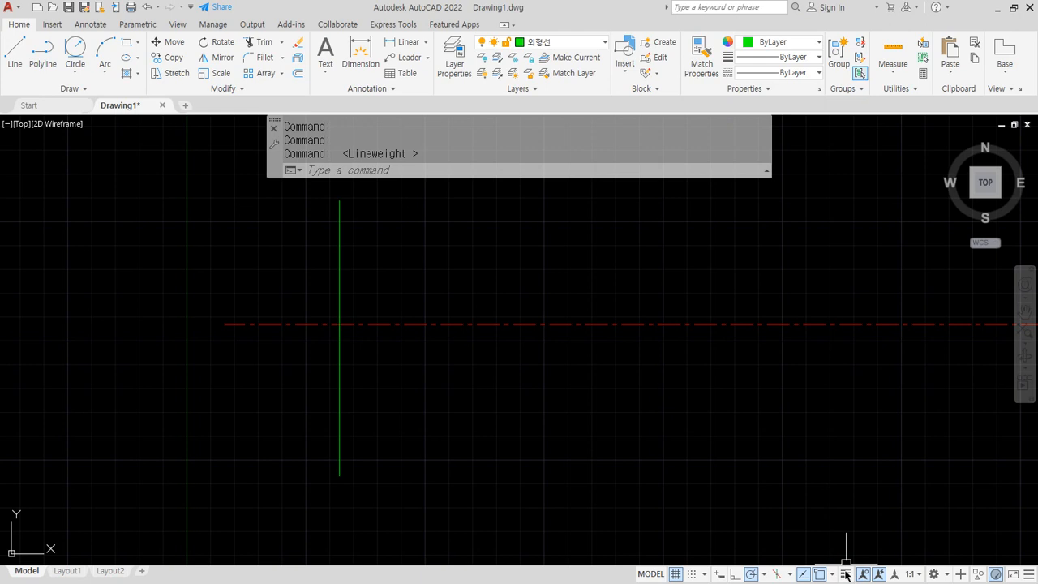
left_click(845, 574)
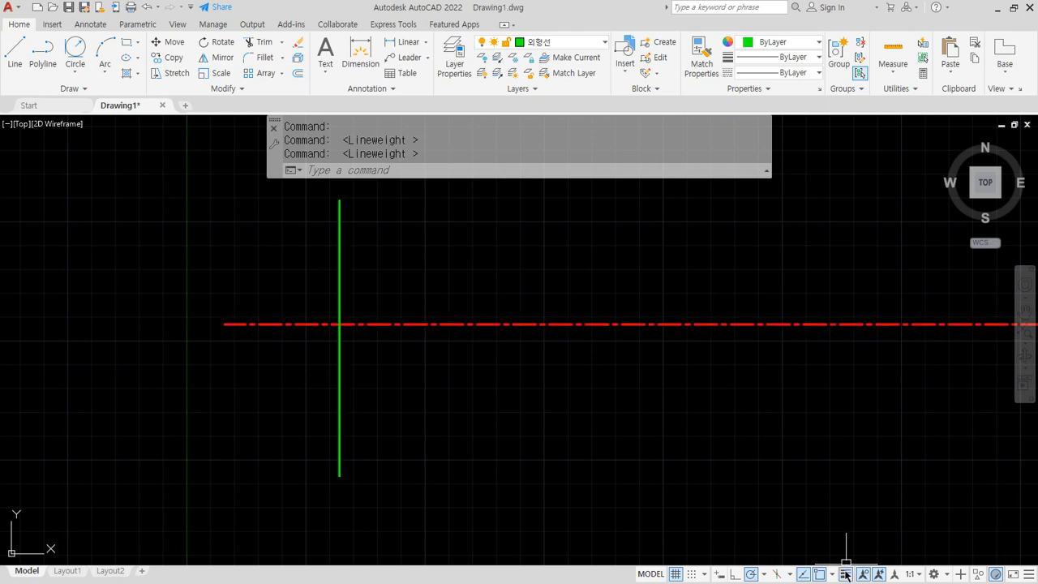
type("la")
key("Return")
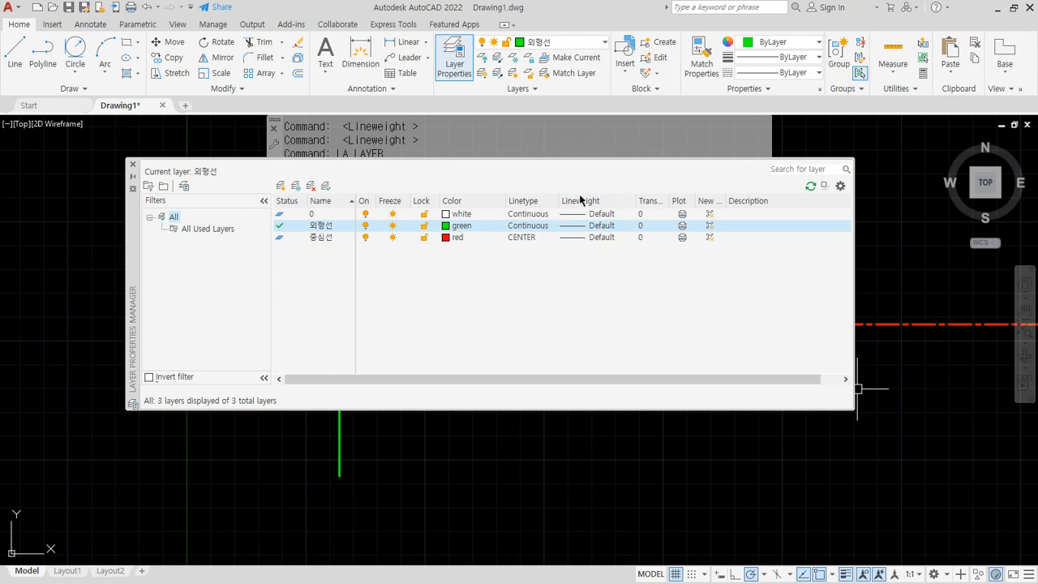
left_click(133, 164)
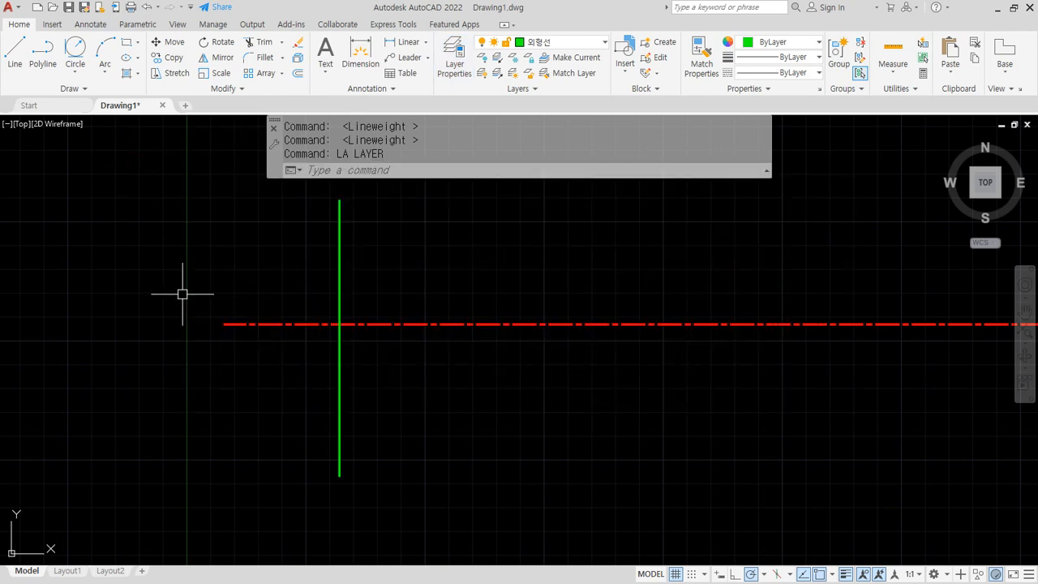
Step: Draw a horizontal line on the 외형선 layer below the red center line, crossing the green vertical line
type("l")
key("Return")
left_click(219, 403)
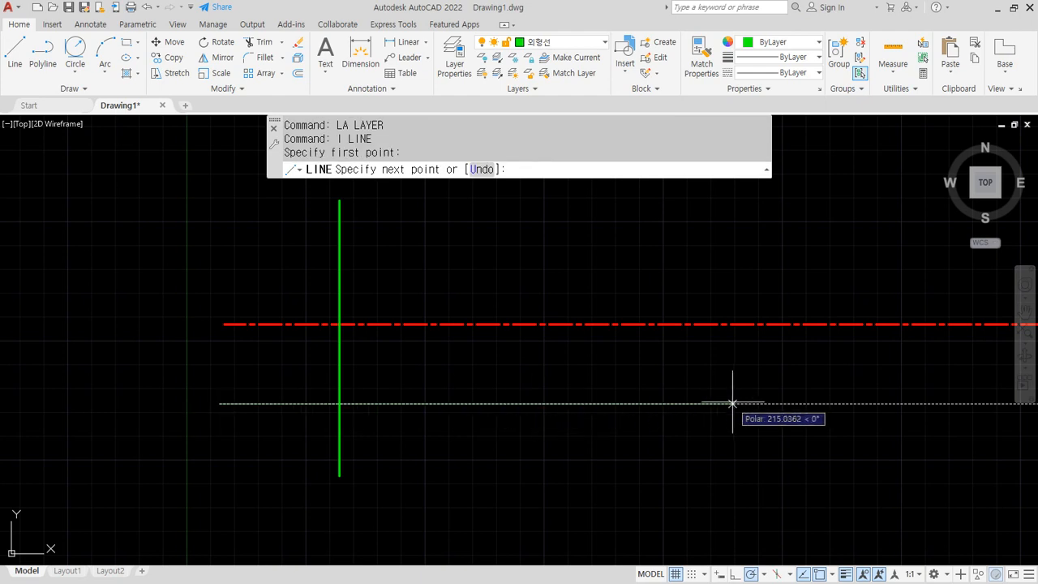
left_click(814, 403)
key("Return")
Step: Match the properties of the red center line onto the new horizontal line below it
left_click(700, 71)
left_click(627, 323)
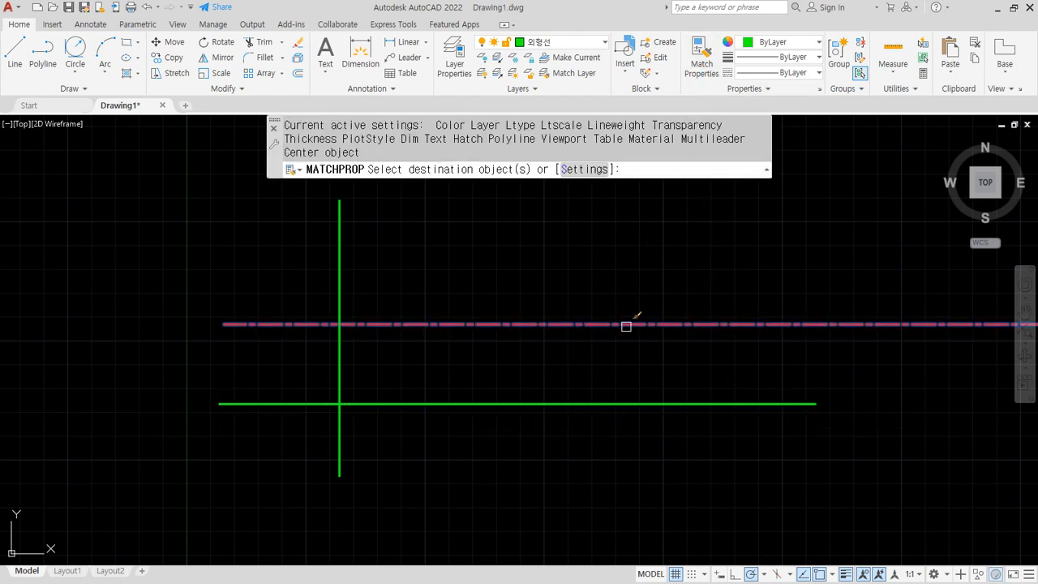
left_click(627, 403)
key("Return")
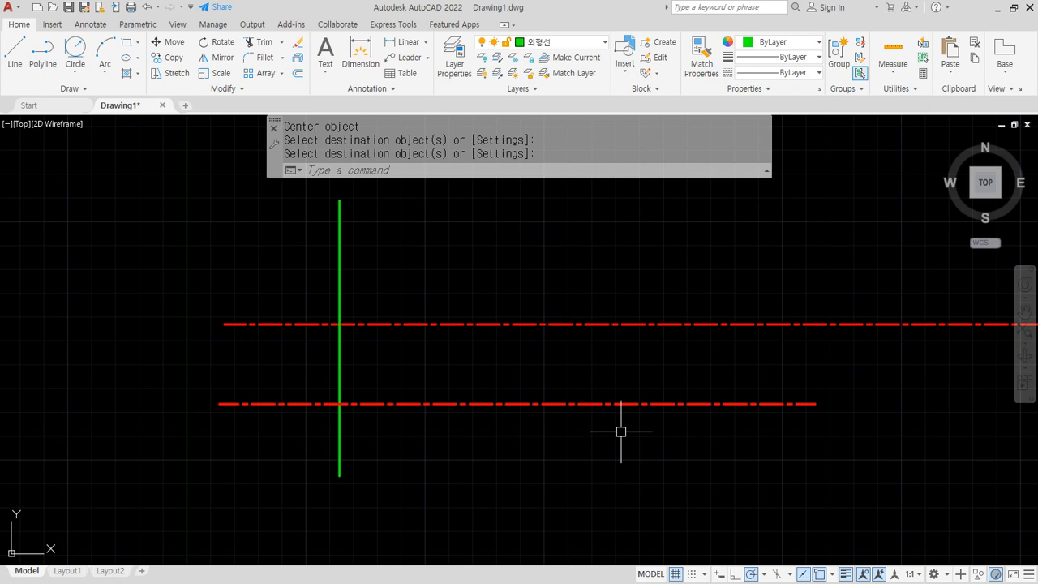
key("Escape")
Step: Create a new layer named 숨은선 in the Layer Properties Manager, based on layer 0
left_click(452, 65)
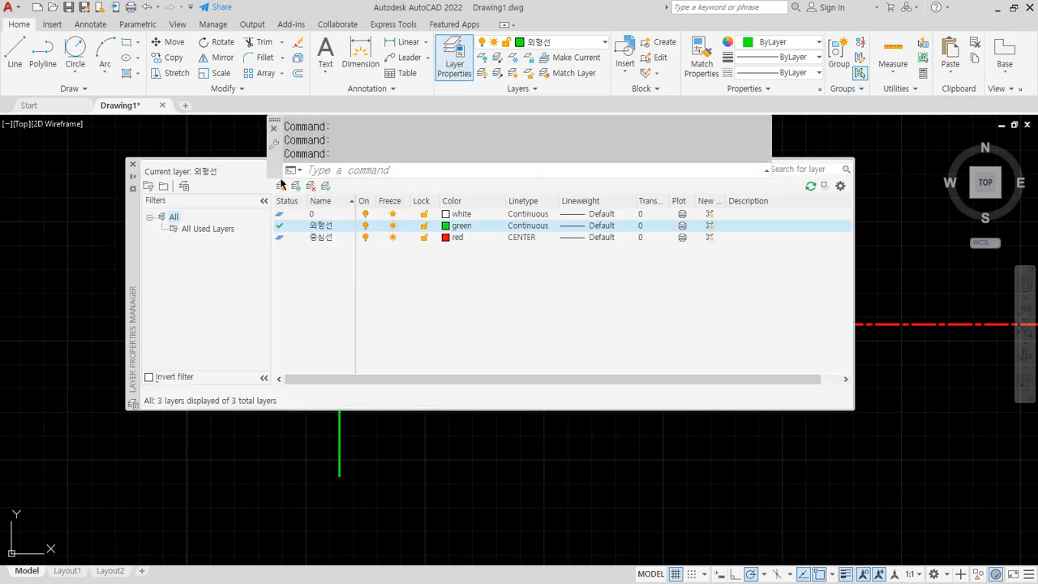
left_click(281, 214)
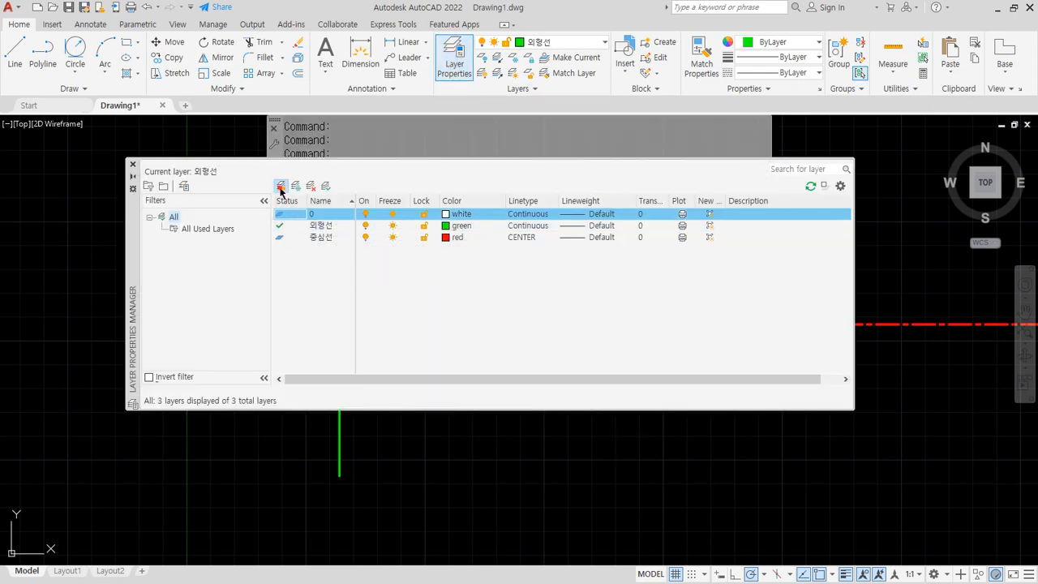
left_click(280, 185)
type("수")
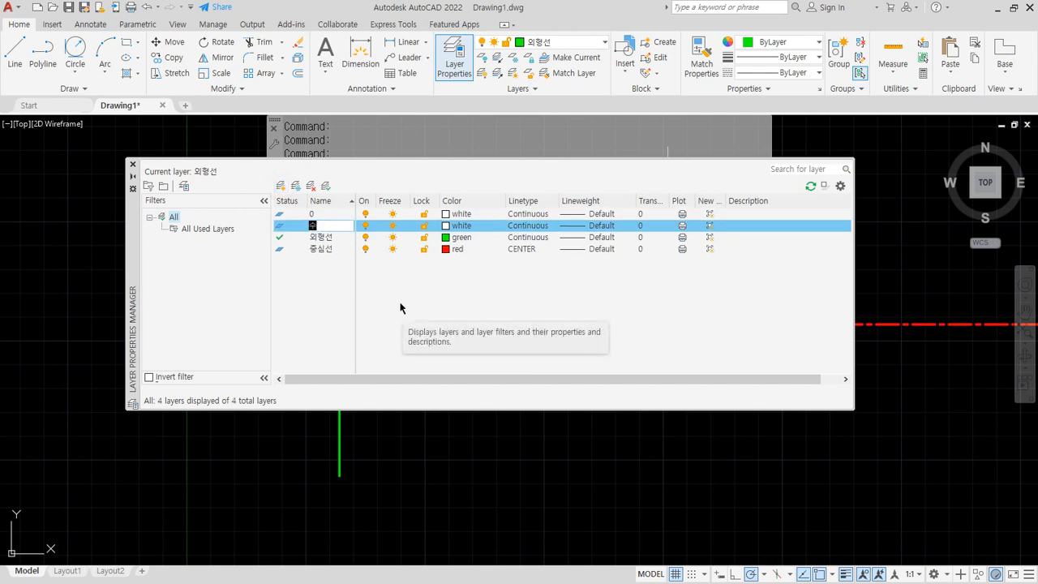
type("은ㅅ")
key("Return")
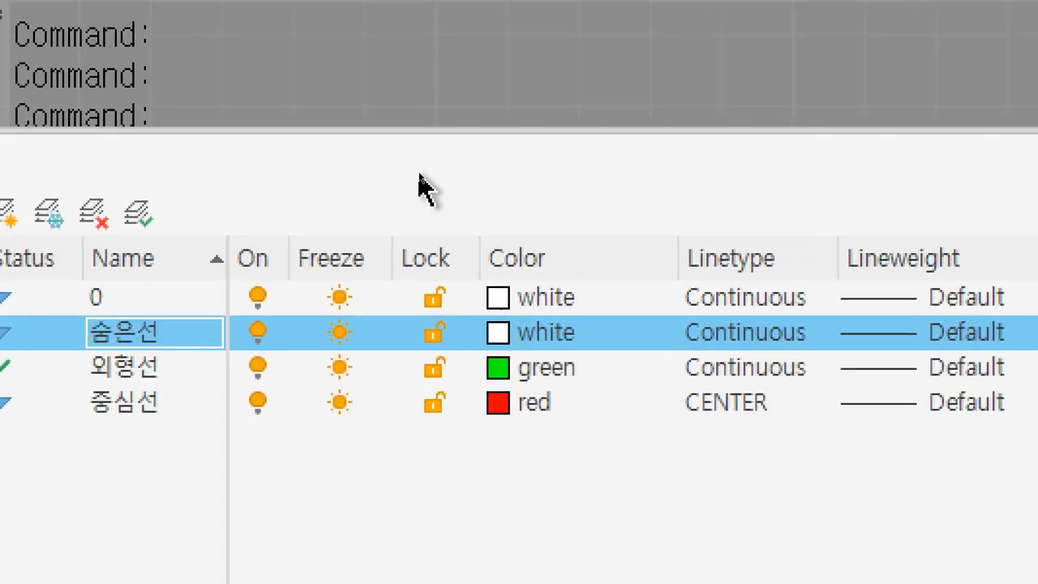
Step: Set the 숨은선 layer's color to yellow and its linetype to HIDDEN, and close the Layer Properties Manager
left_click(501, 332)
left_click(550, 504)
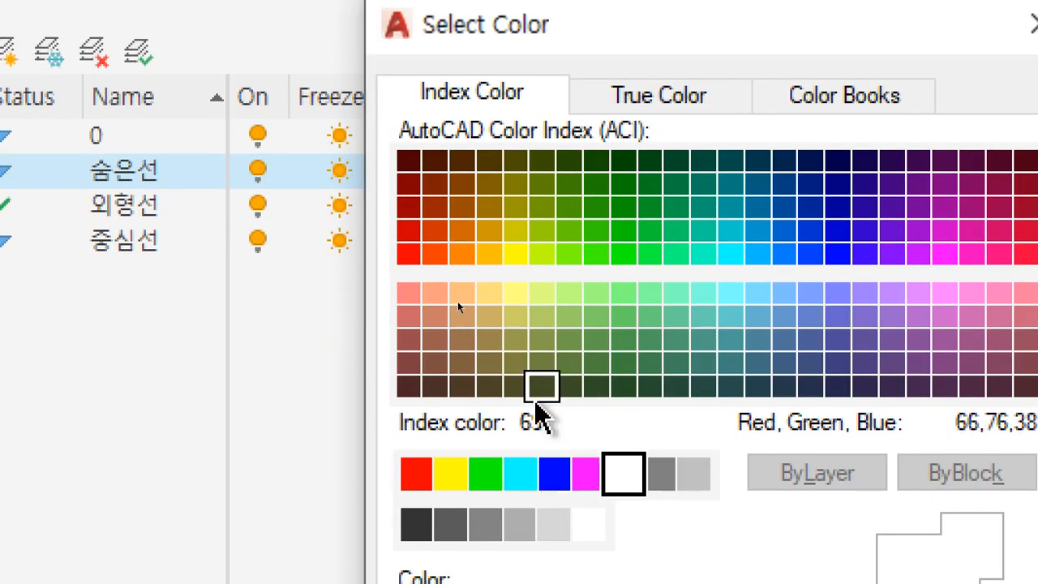
key("Escape")
left_click(740, 172)
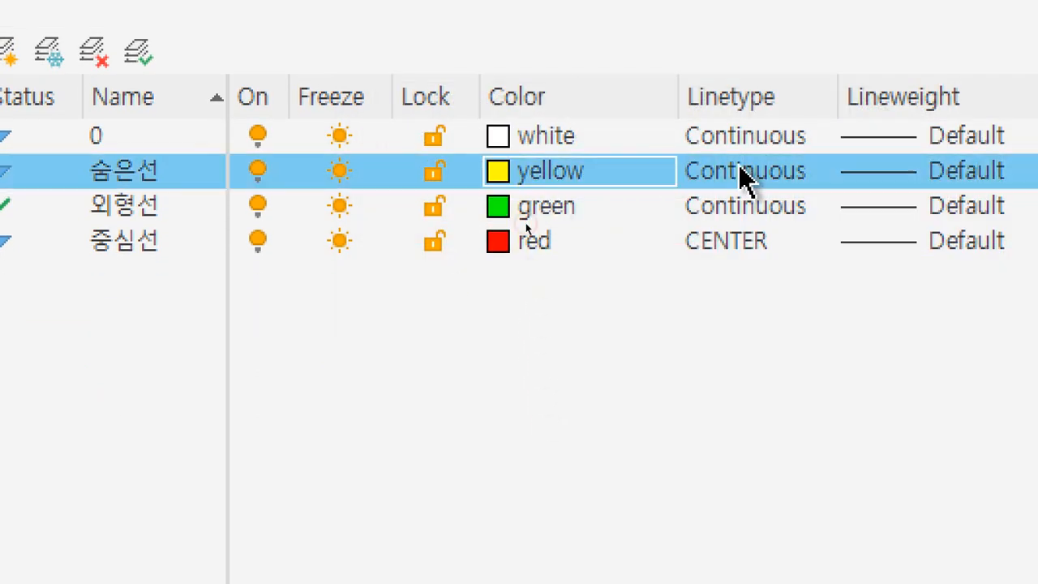
left_click(739, 171)
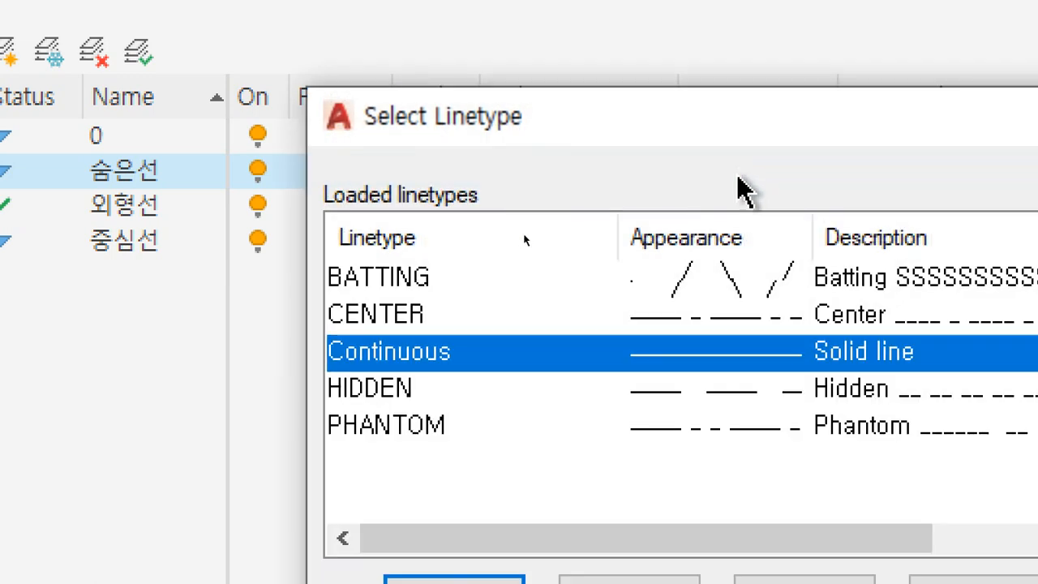
left_click(370, 391)
key("Return")
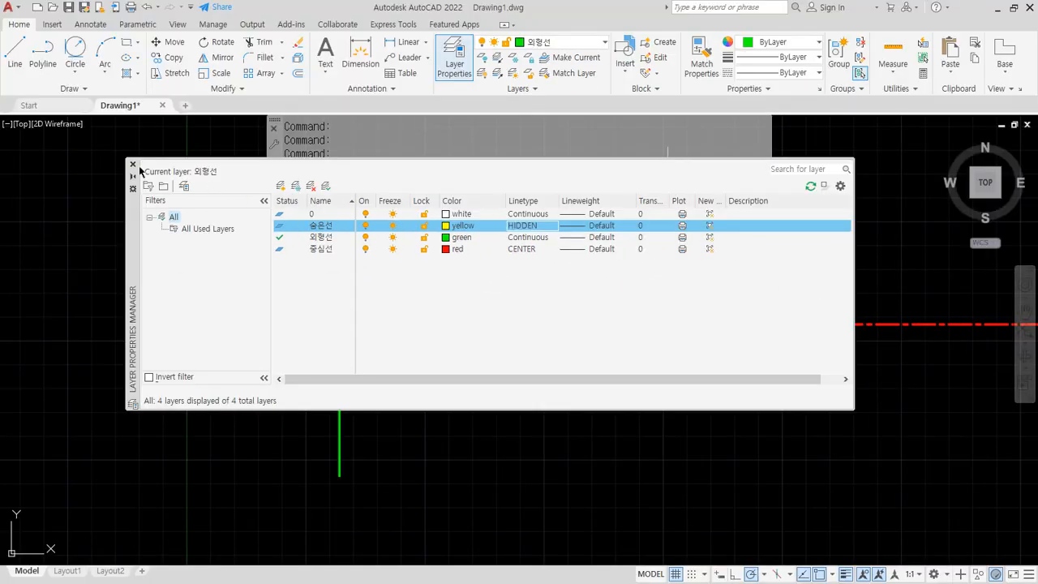
left_click(133, 164)
Step: Make 숨은선 the current layer and draw a vertical line crossing both horizontal center lines
left_click(572, 46)
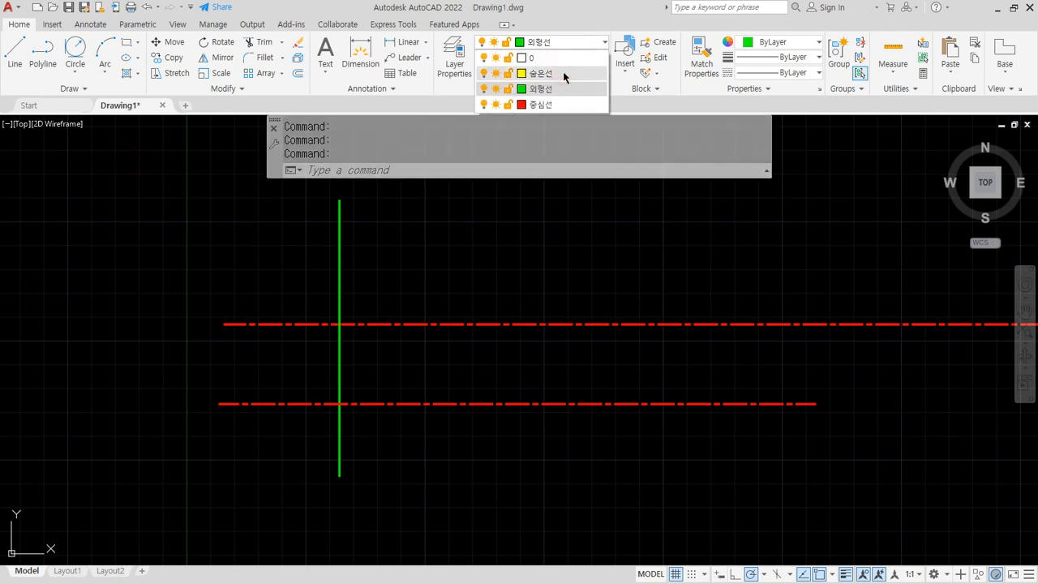
left_click(563, 73)
type("L")
key("Return")
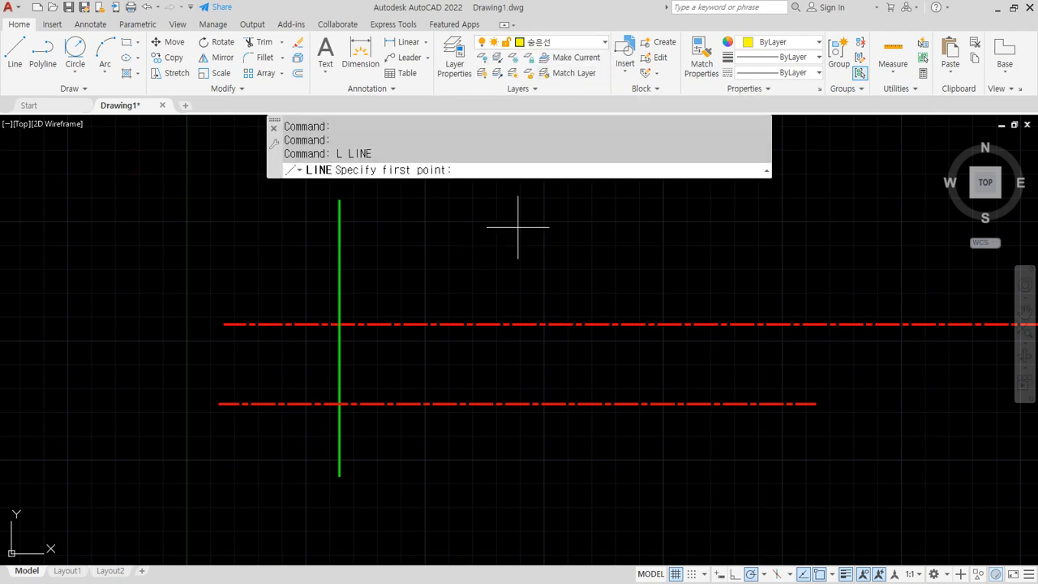
left_click(517, 227)
left_click(517, 557)
key("Return")
Step: Make 외형선 the current layer and draw a vertical line and a crossing horizontal line between the two center lines
scroll(527, 353, "up", 4)
middle_click_drag(432, 348, 505, 371)
left_click(569, 42)
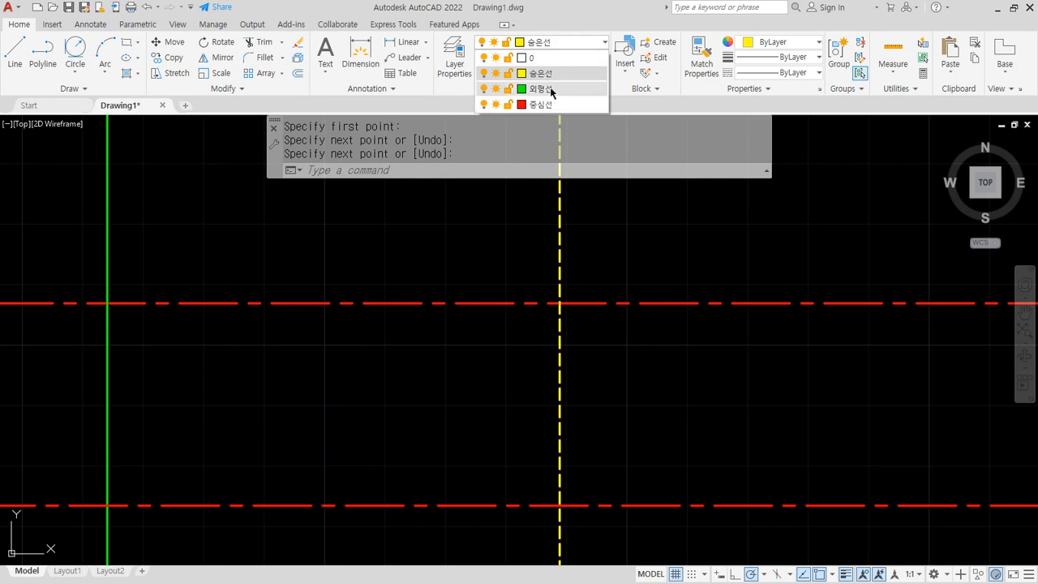
left_click(551, 92)
type("l")
key("Return")
left_click(404, 234)
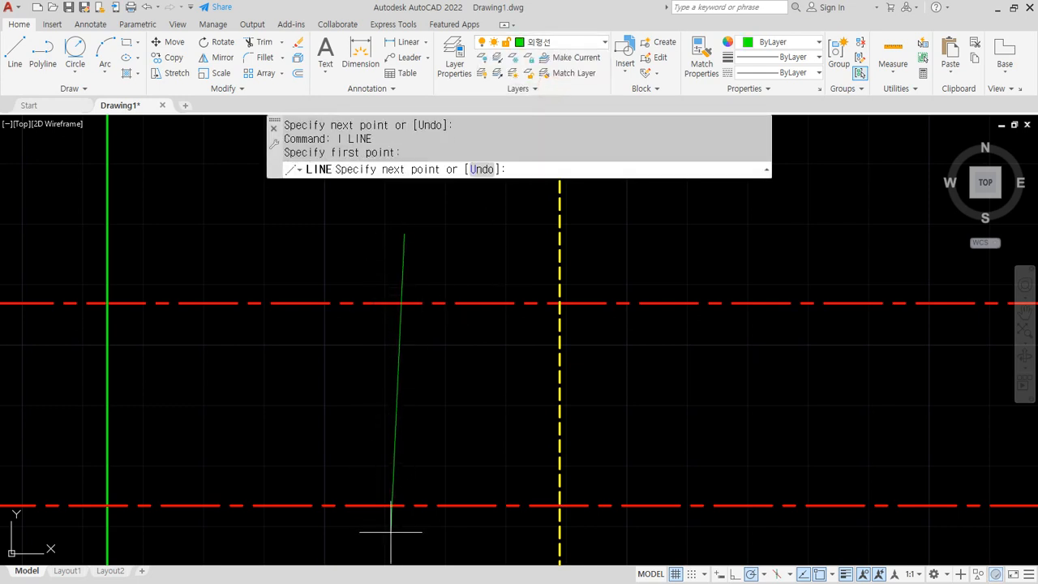
left_click(405, 549)
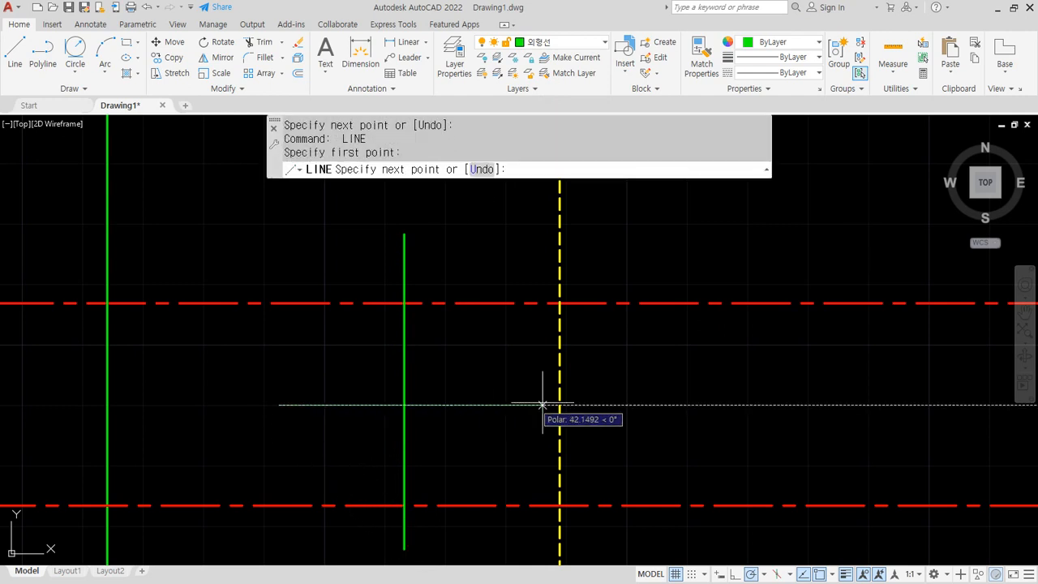
left_click(734, 403)
key("Return")
Step: Move the short horizontal line between the two center lines to the 중심선 layer and deselect it
left_click(690, 429)
left_click(627, 351)
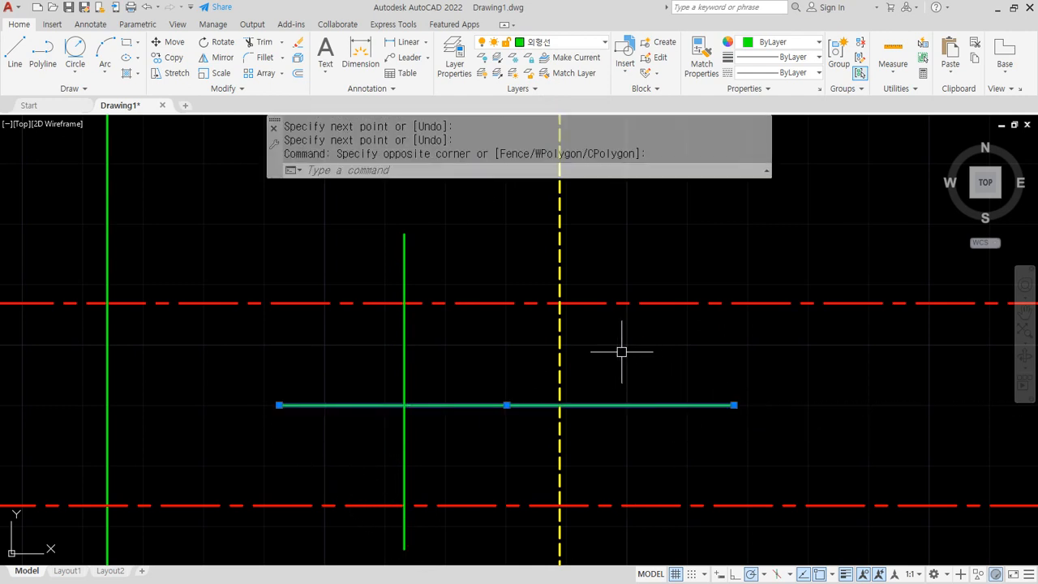
left_click(589, 39)
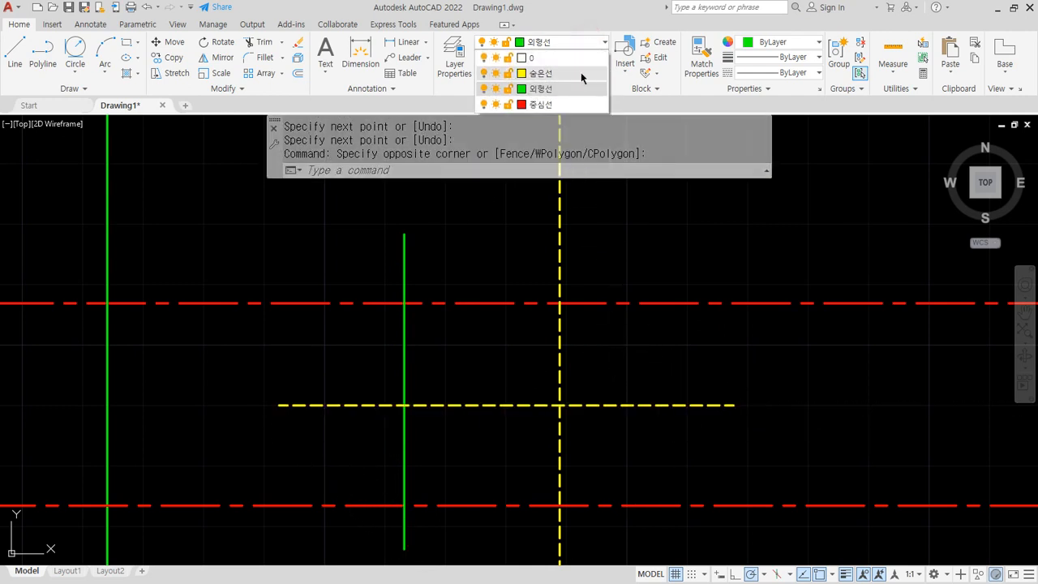
left_click(573, 104)
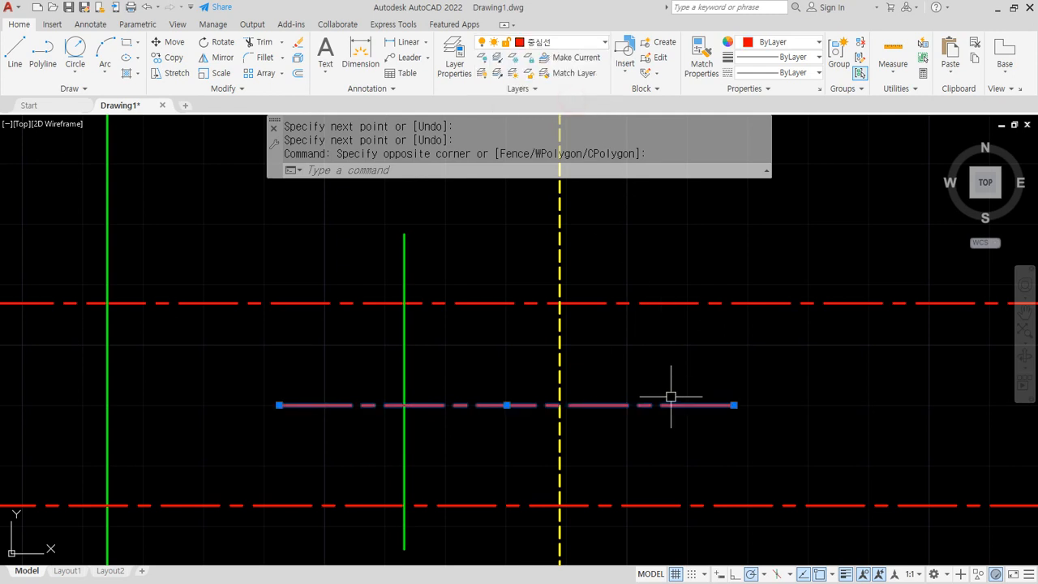
key("Escape")
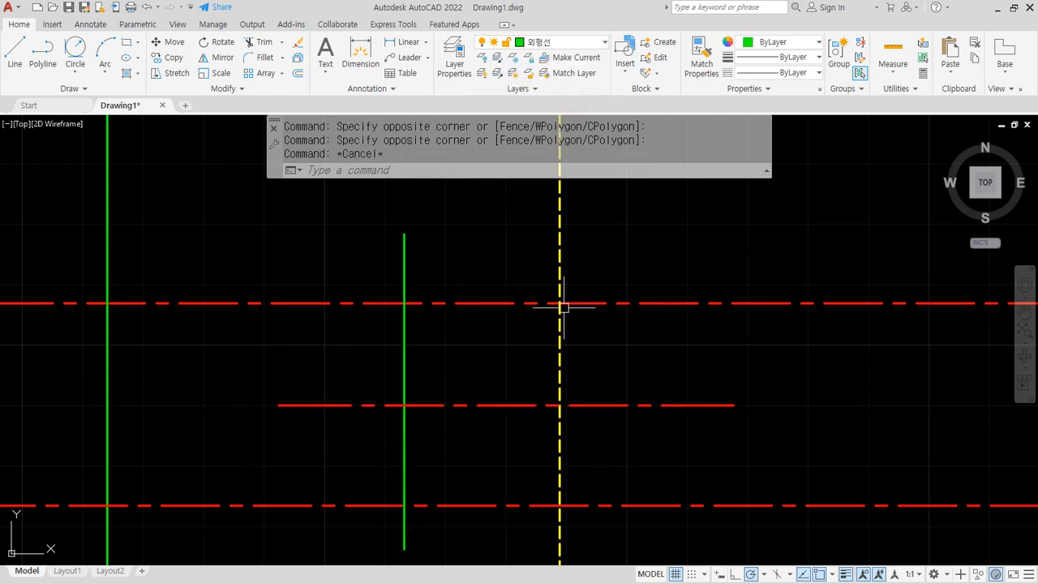
scroll(446, 371, "down", 1)
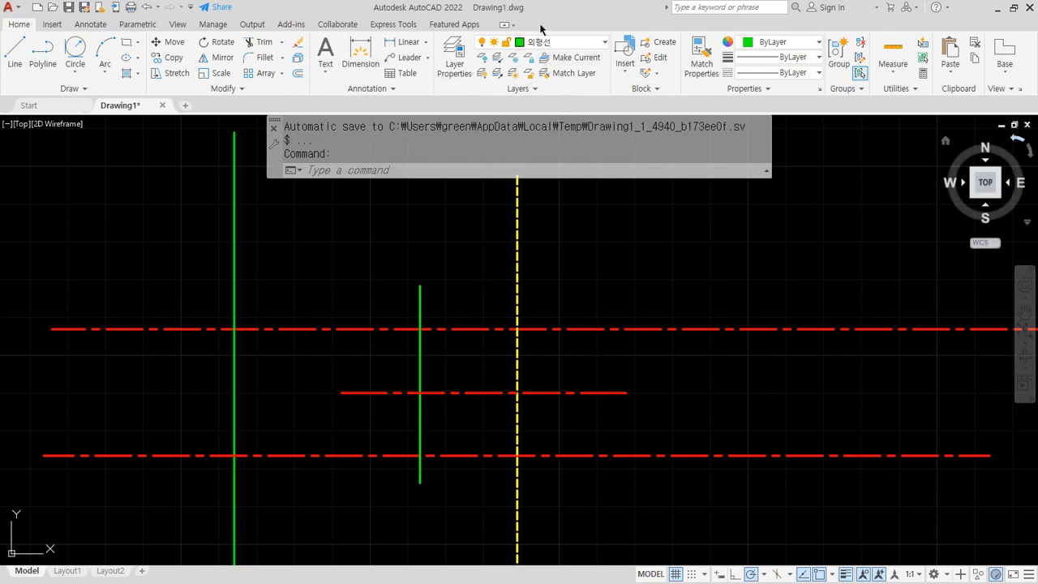
key("alt")
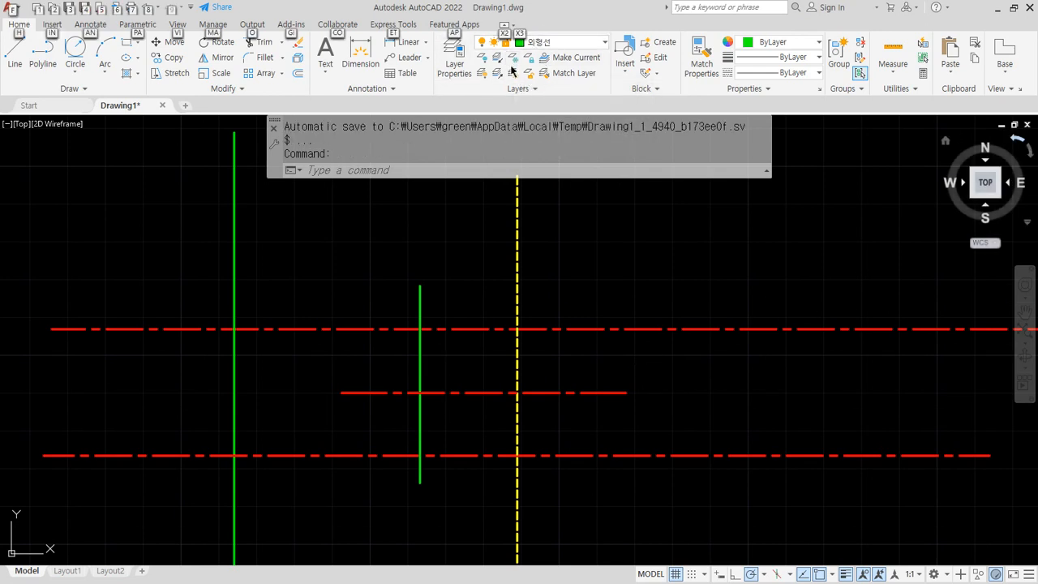
mouse_move(529, 92)
left_mouse_down()
mouse_move(435, 34)
mouse_move(640, 50)
mouse_move(487, 104)
mouse_move(388, 53)
mouse_move(473, 65)
left_mouse_up()
left_click(457, 65)
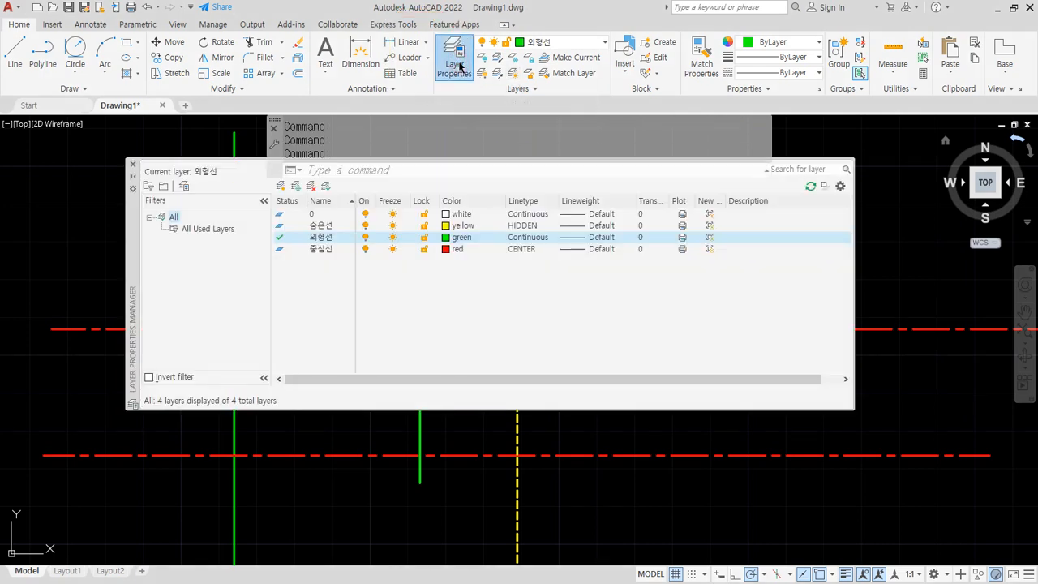
left_click(457, 65)
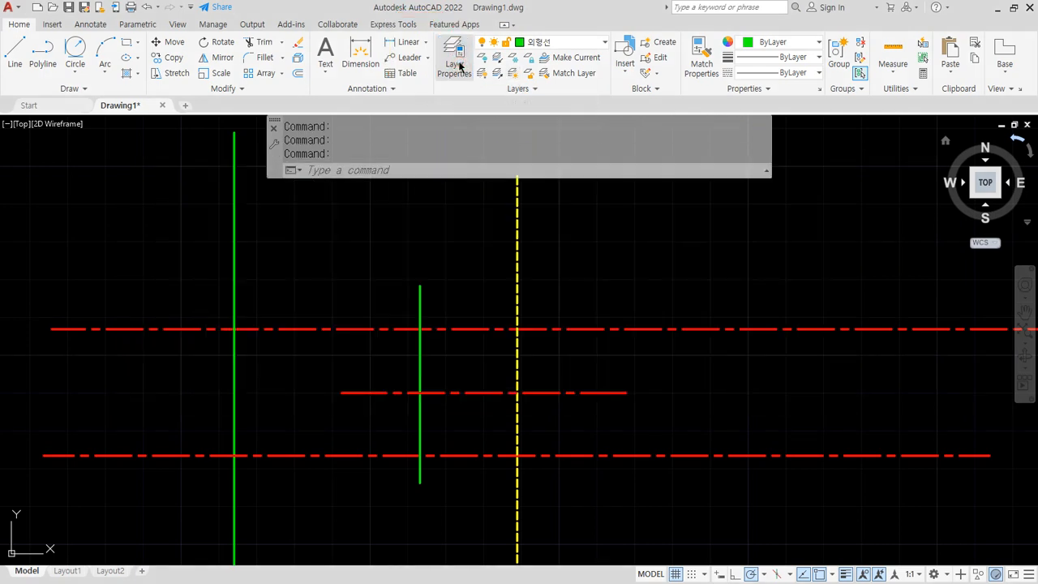
left_click(459, 65)
left_click(459, 65)
left_click(596, 47)
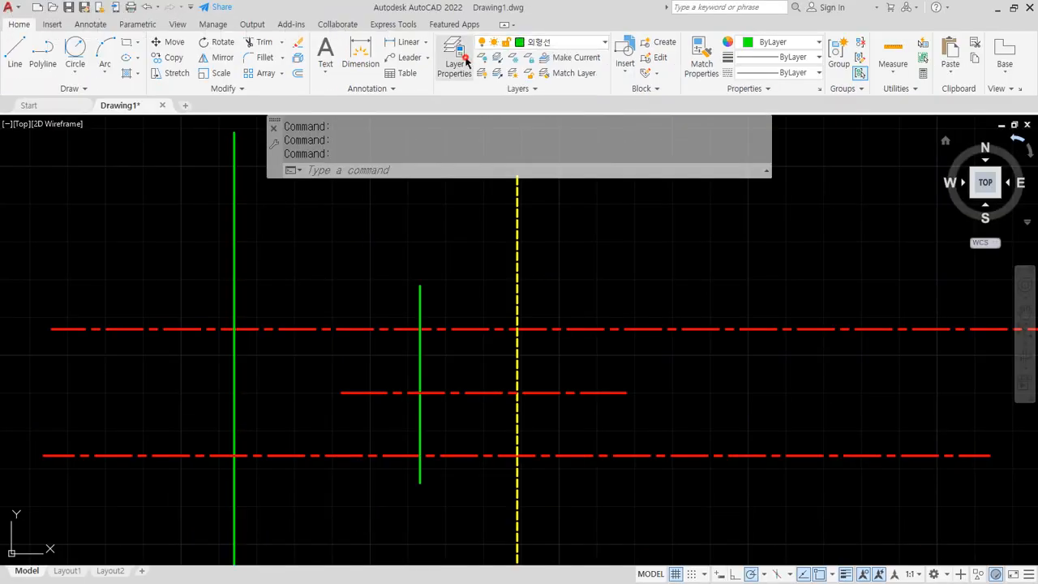
Step: Turn off plotting for the 숨은선, 외형선, 중심선 and 0 layers in the Layer Properties Manager
left_click(454, 62)
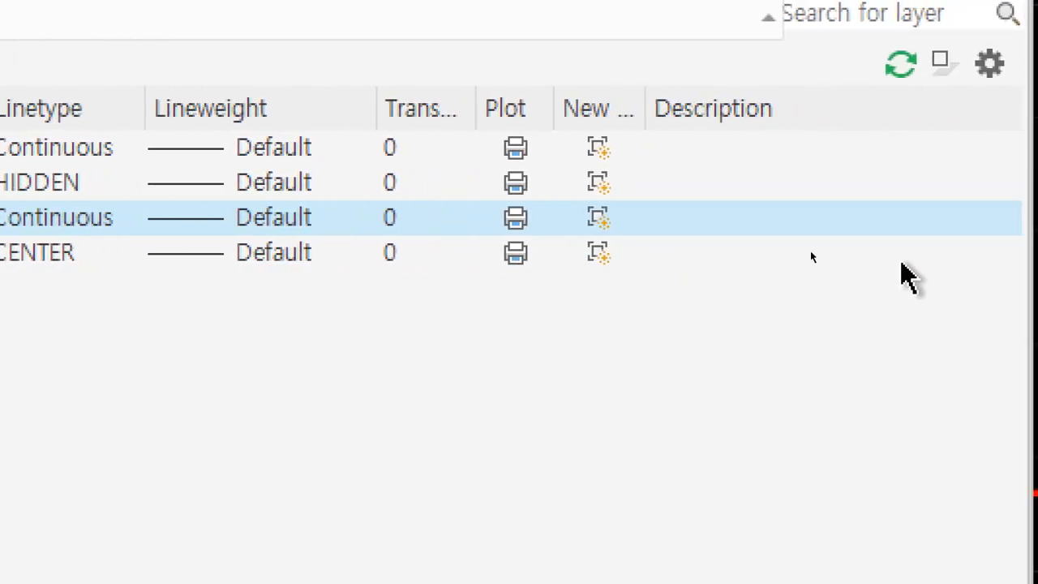
mouse_move(510, 95)
left_mouse_down()
mouse_move(549, 88)
mouse_move(518, 100)
left_mouse_up()
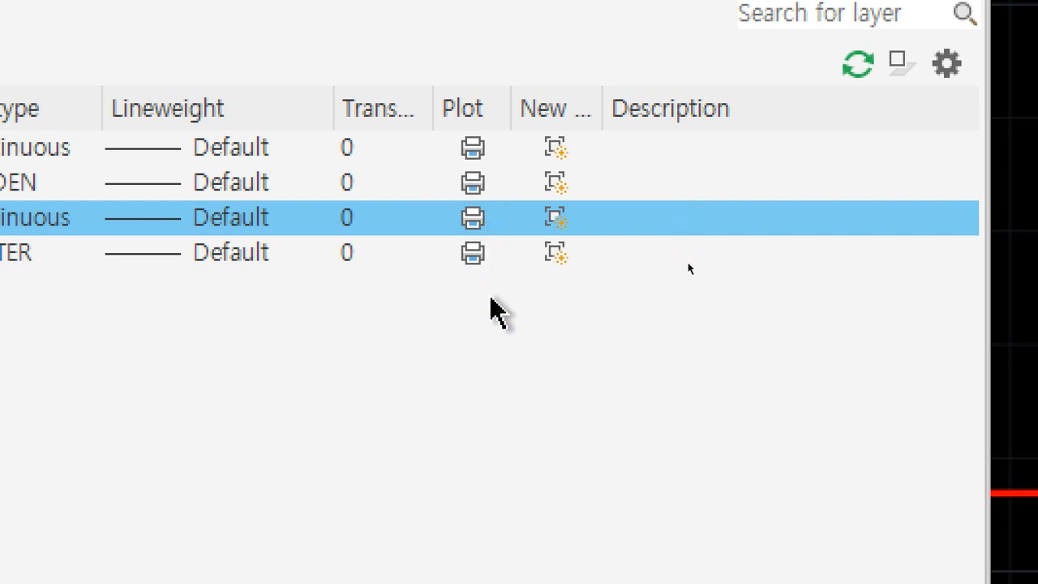
left_click(472, 187)
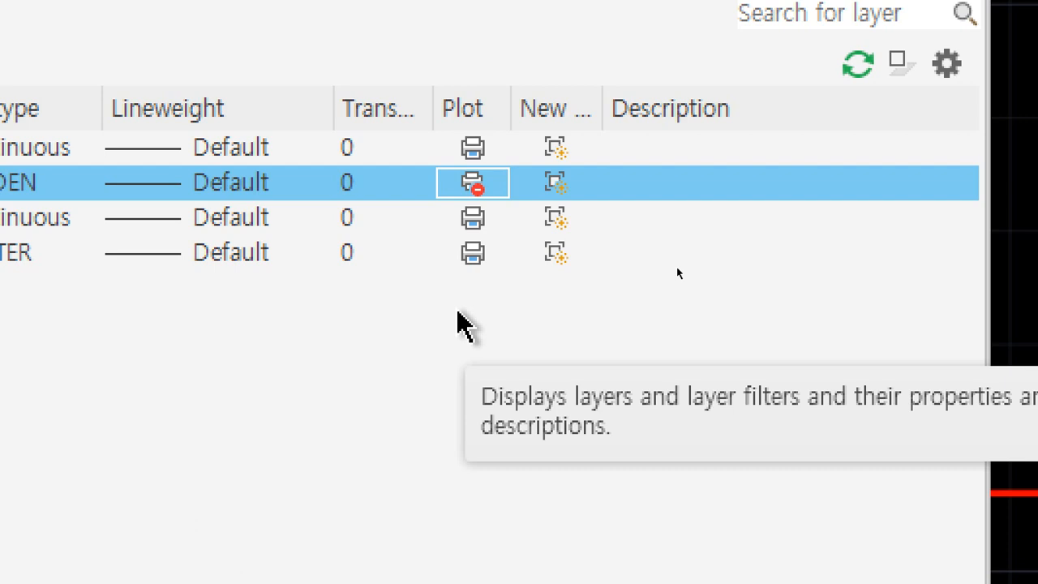
left_click(474, 215)
left_click(475, 252)
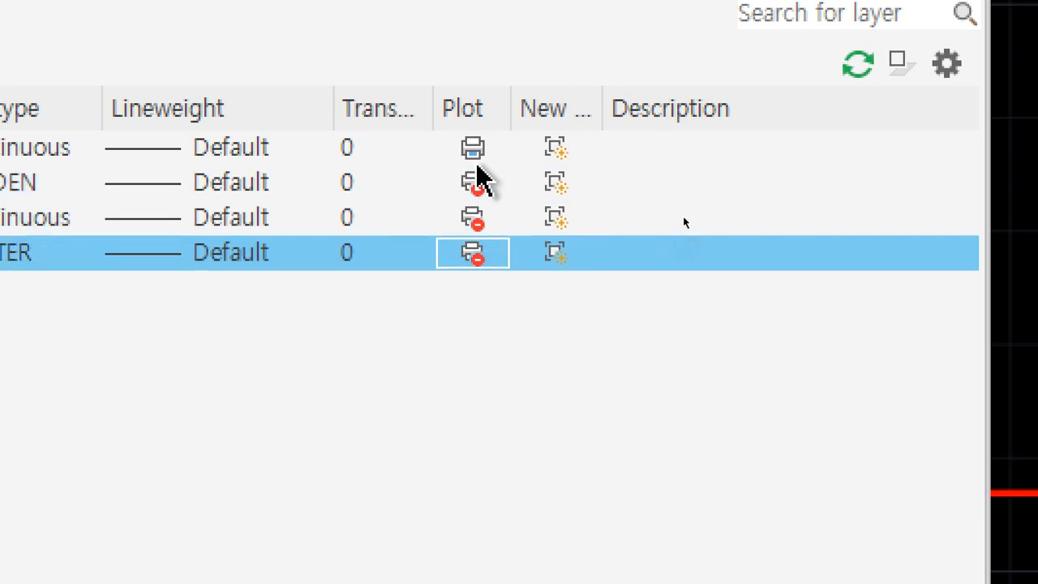
left_click(474, 182)
left_click(472, 148)
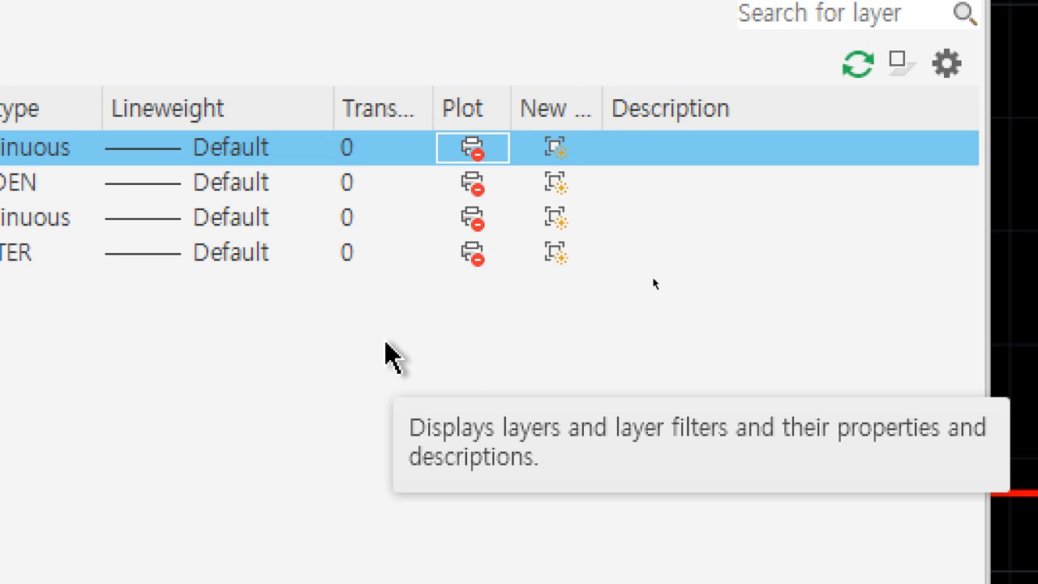
Step: Turn plotting back on for the 중심선, 외형선, 숨은선 and 0 layers
left_click(477, 255)
left_click(470, 219)
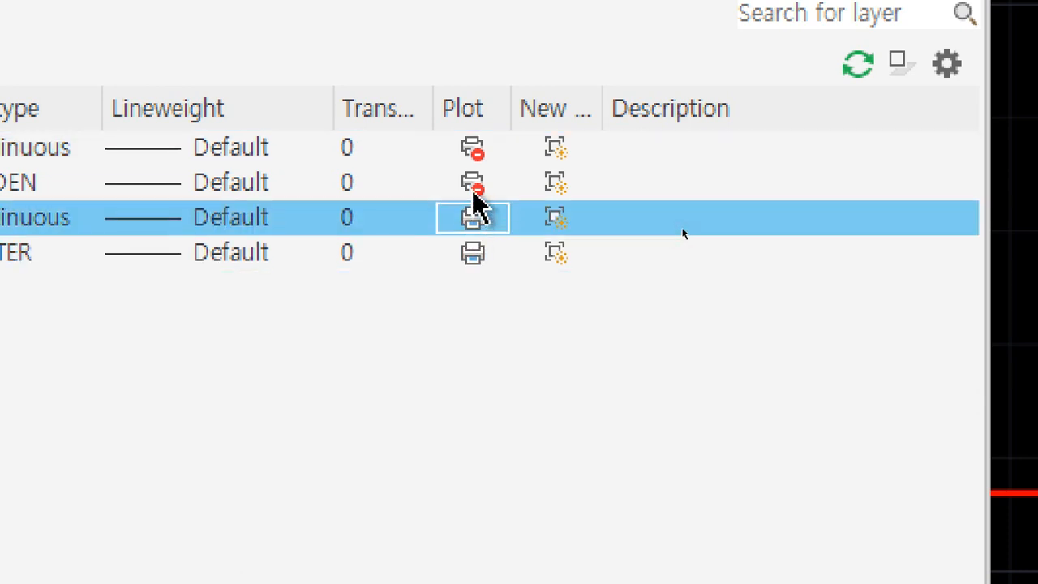
left_click(472, 186)
left_click(470, 146)
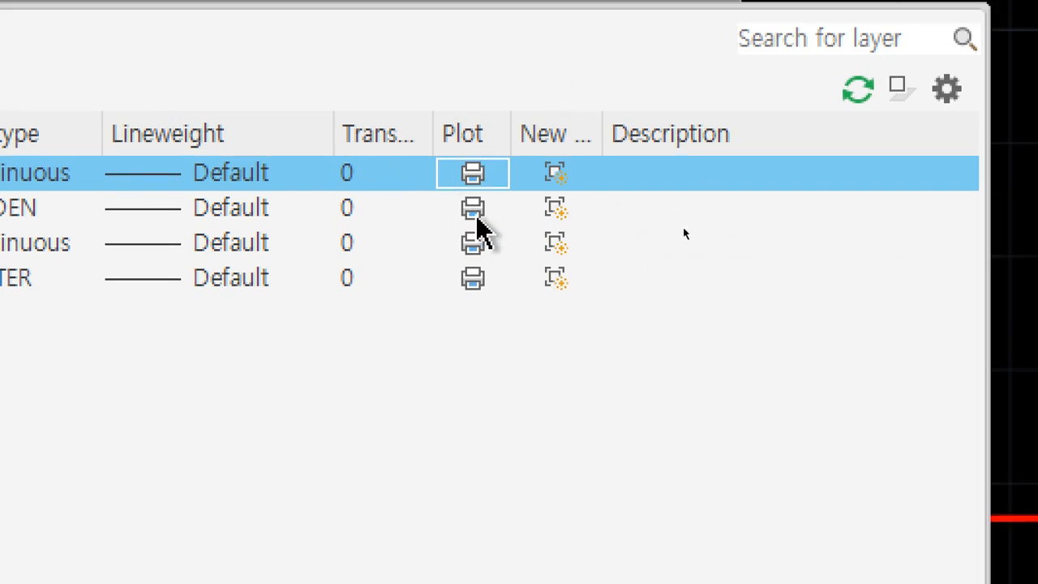
Step: Toggle plotting of the 숨은선 layer off and back on
left_click(476, 187)
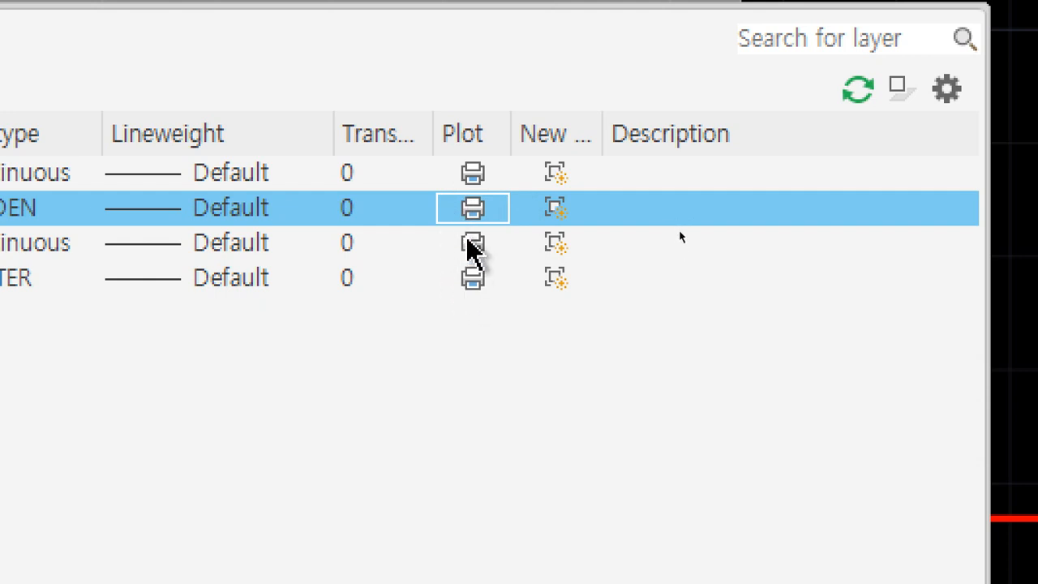
left_click(472, 213)
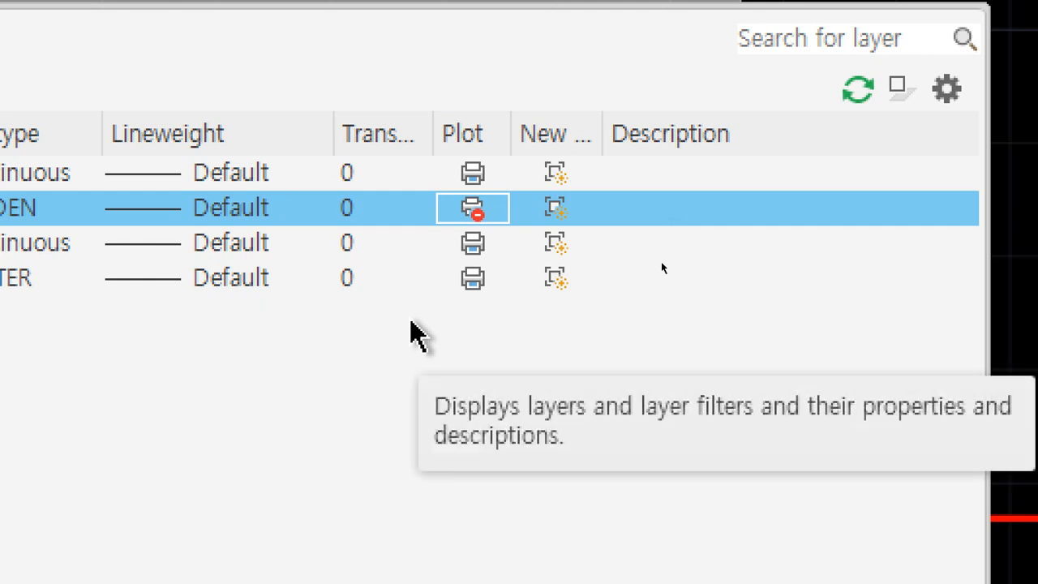
left_click(474, 211)
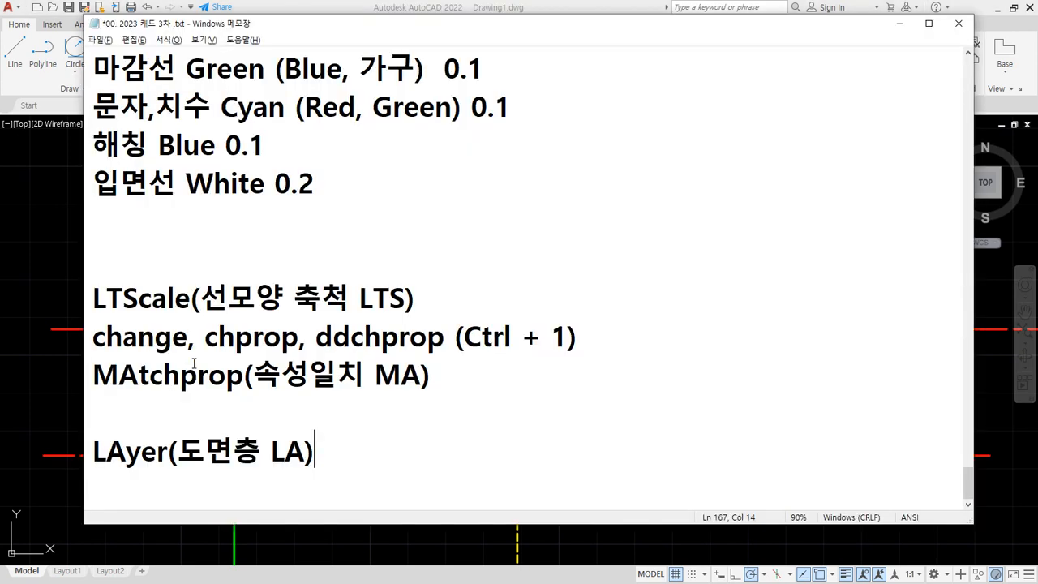
Step: Switch to the Notepad notes and add the column headings Off/On, Freeze/Thaw and Lock/Unlock beneath the LAyer(도면층 LA) line
key("alt+Tab")
left_click(354, 470)
key("Return")
key("Return")
key("Up")
key("Up")
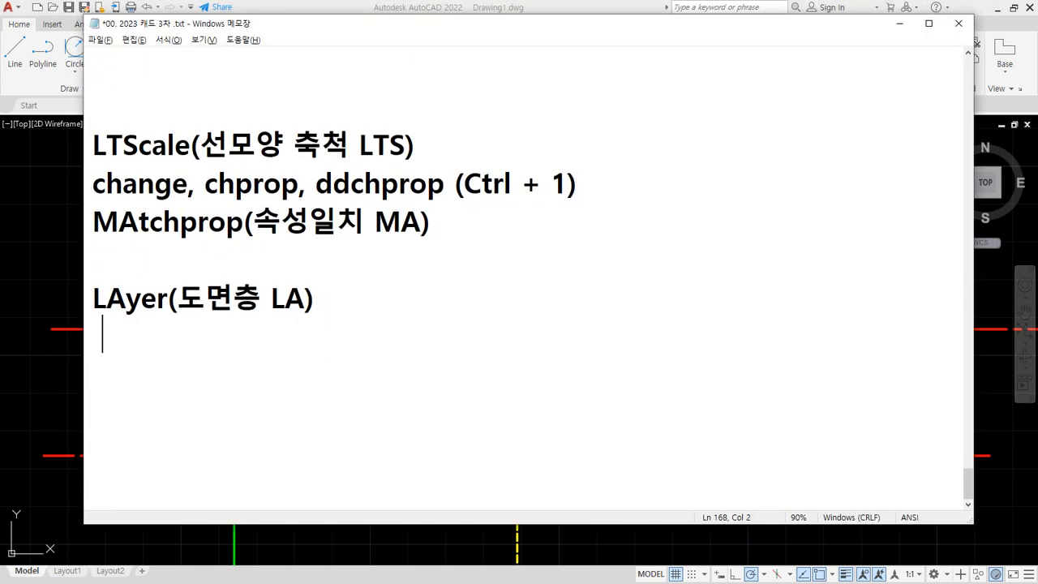
type("Off/On")
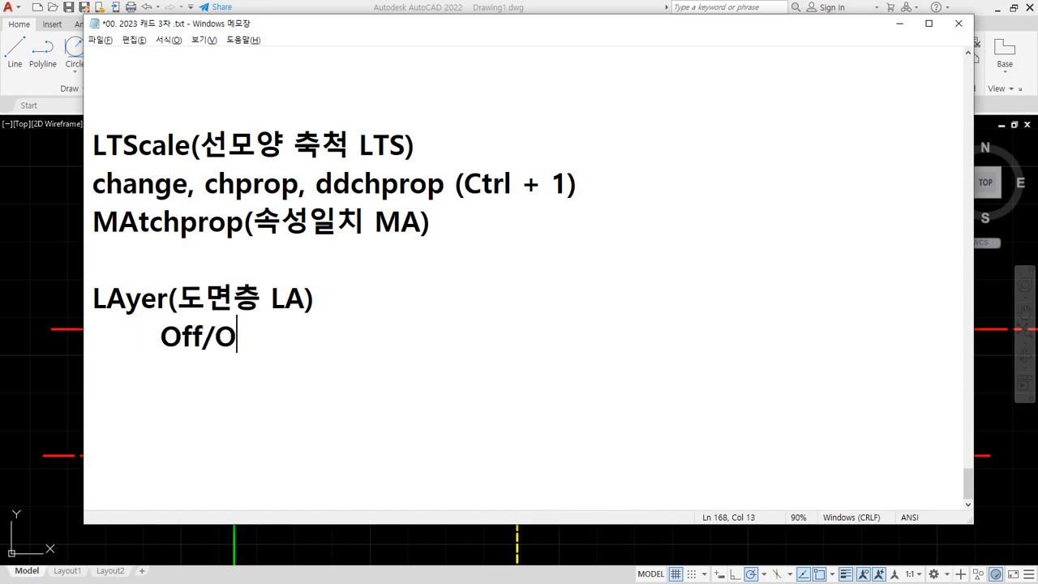
type("Freeze")
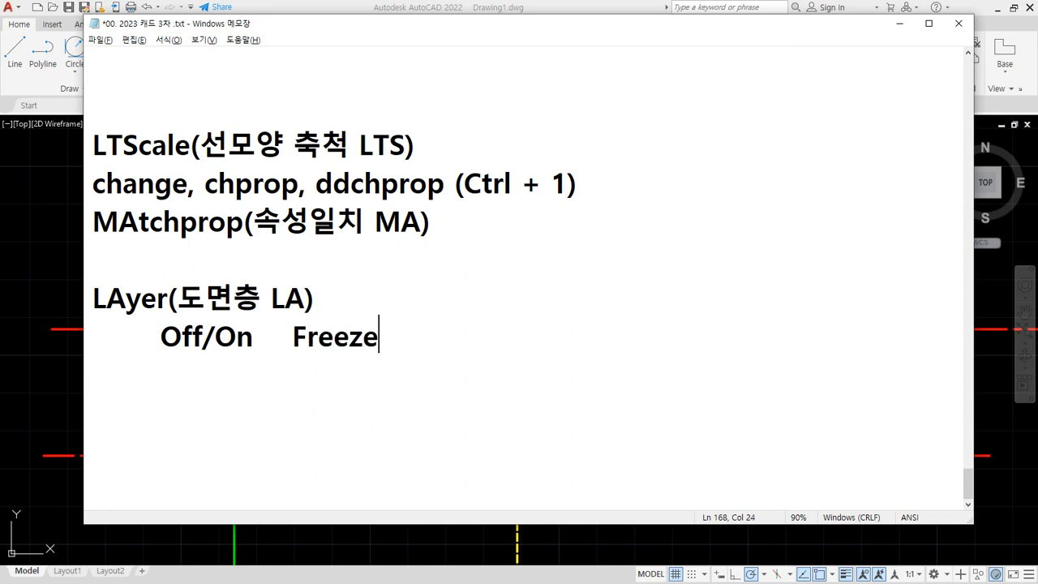
type("/Thaw    .")
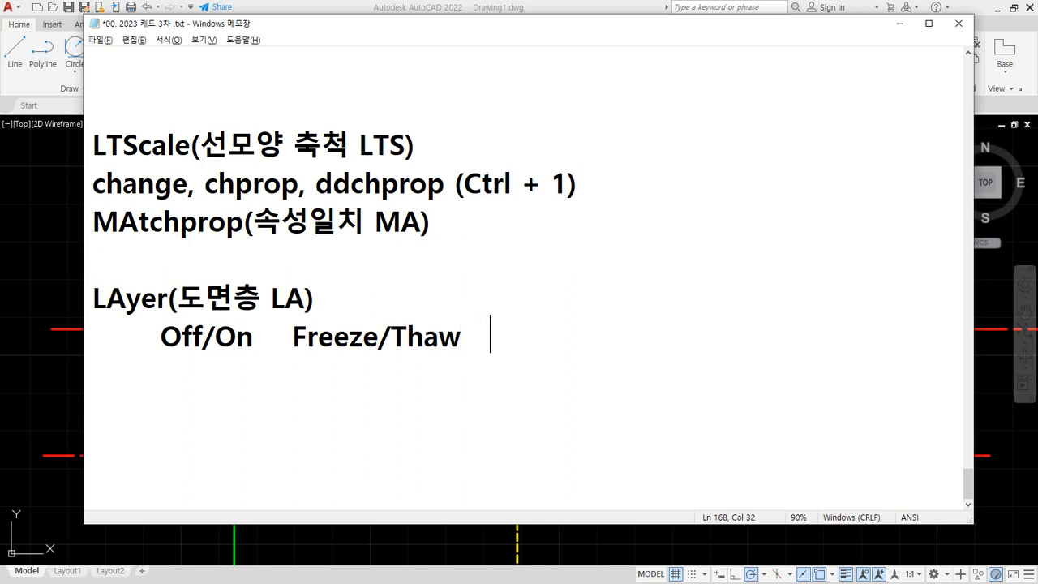
key("BackSpace")
type("Lock/")
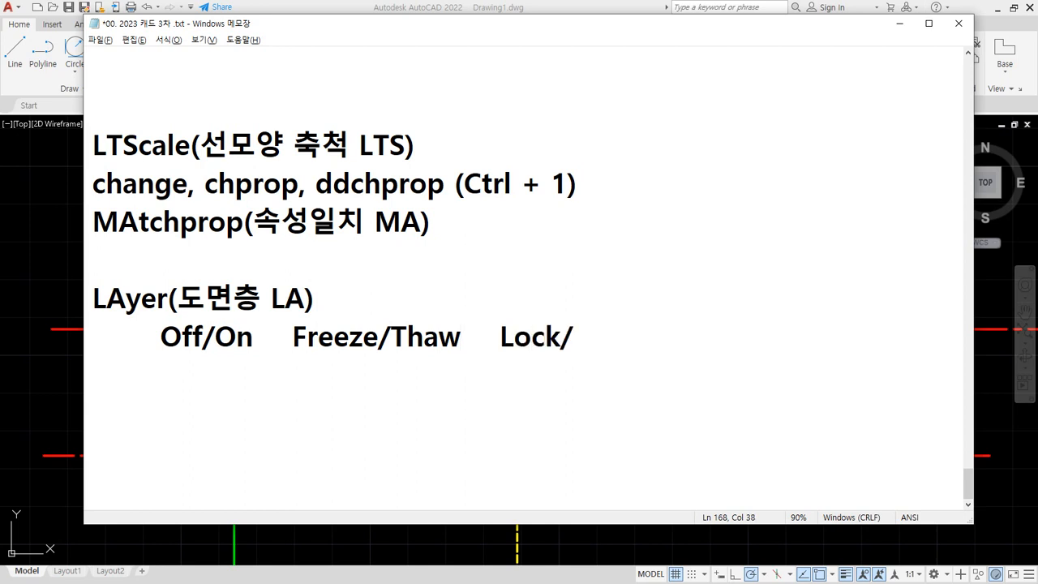
type("Unlock")
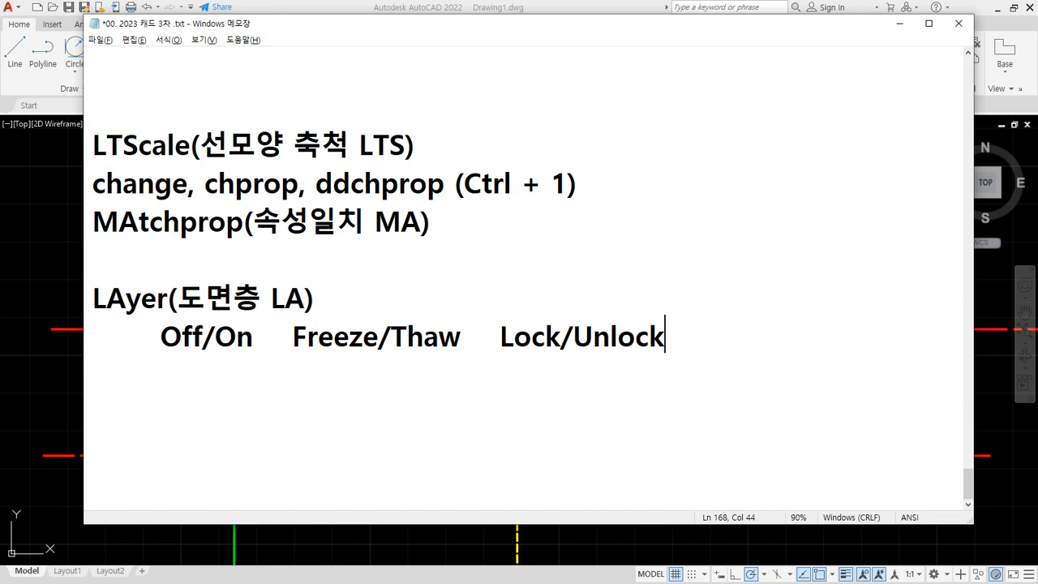
Step: Add the row labels 가시성 and 작업 below the headings and indent the heading line to clear them
key("Return")
type("가시성")
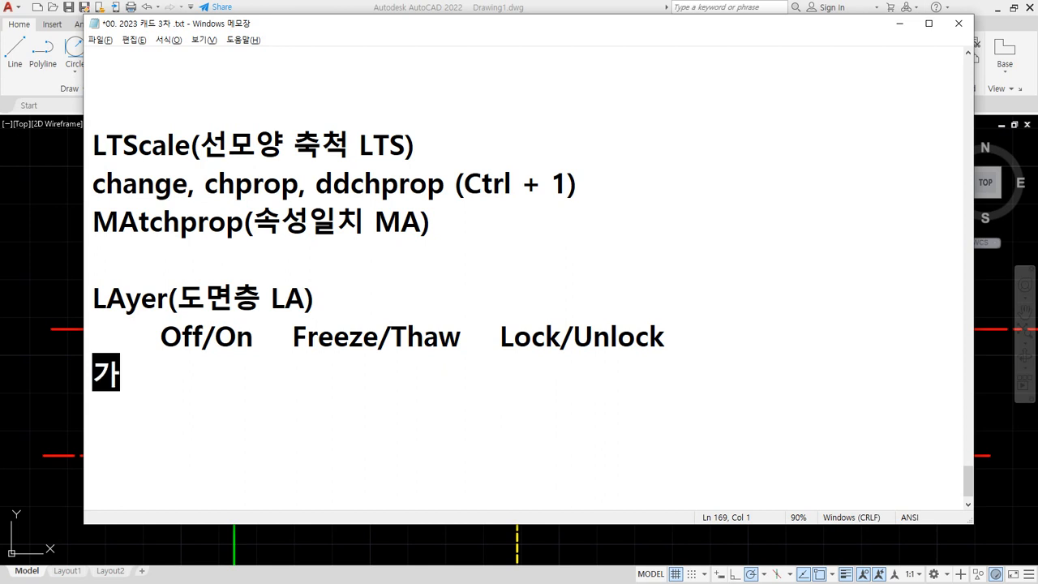
key("Up")
key("Left")
left_click(326, 463)
key("Return")
type("wkr")
key("BackSpace")
key("BackSpace")
key("BackSpace")
key("Hangul")
type("작업")
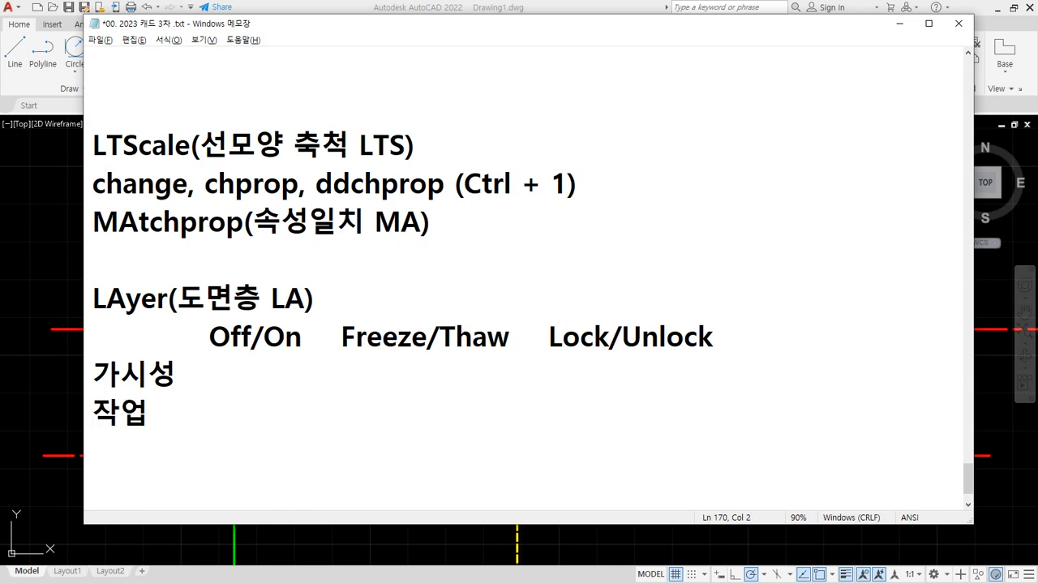
Step: Under Off/On, enter X for 가시성 and O for 작업
key("Up")
key("End")
type("X")
left_click(148, 411)
type("o")
key("BackSpace")
type("O")
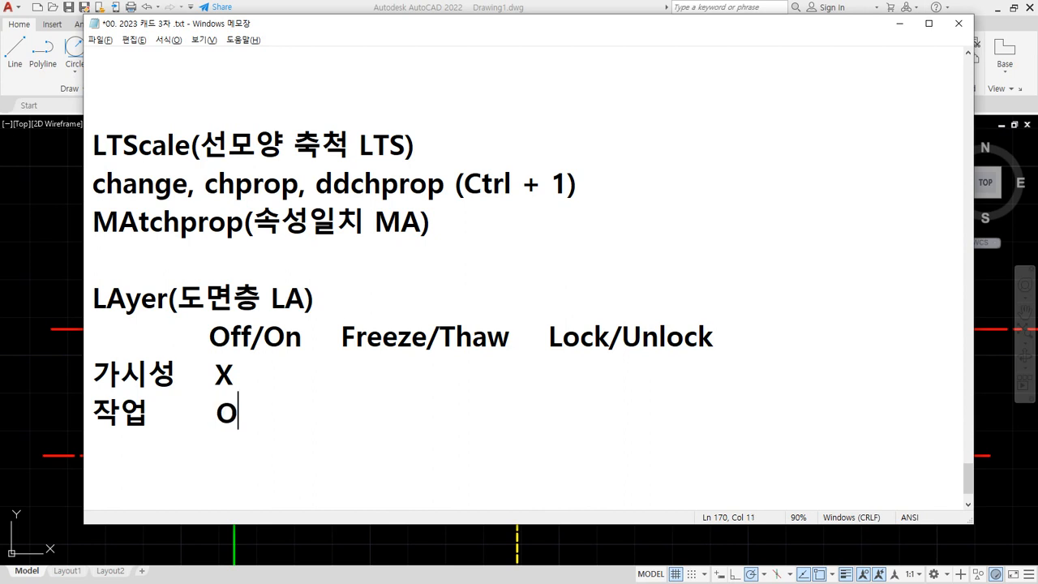
Step: Under Freeze/Thaw, enter X for both 가시성 and 작업
left_click(234, 374)
type("X")
key("Left")
key("Down")
type("X")
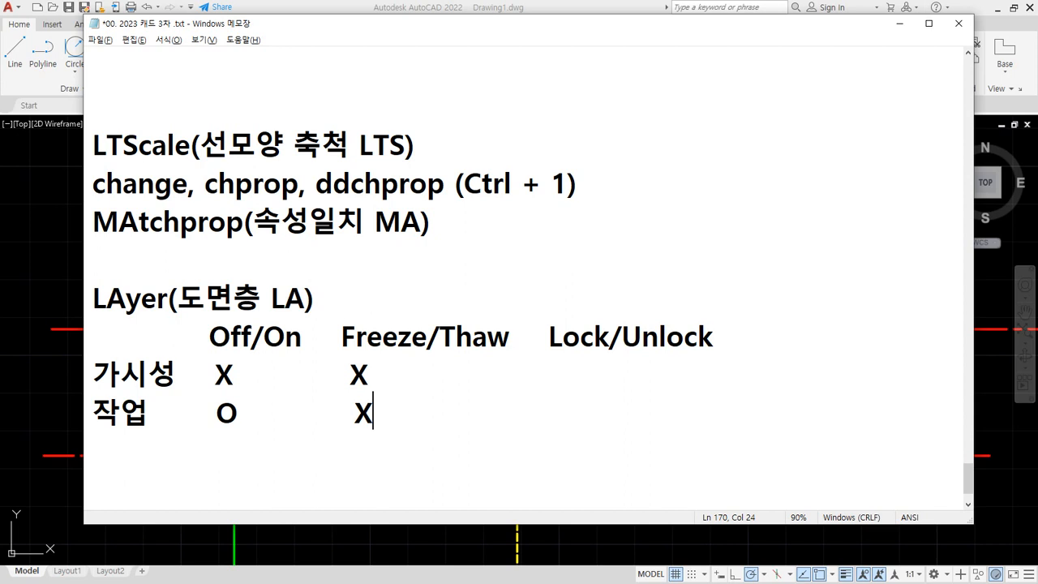
Step: Under Lock/Unlock, enter O for 가시성 and X for 작업
key("Up")
type("O")
key("Down")
type("X")
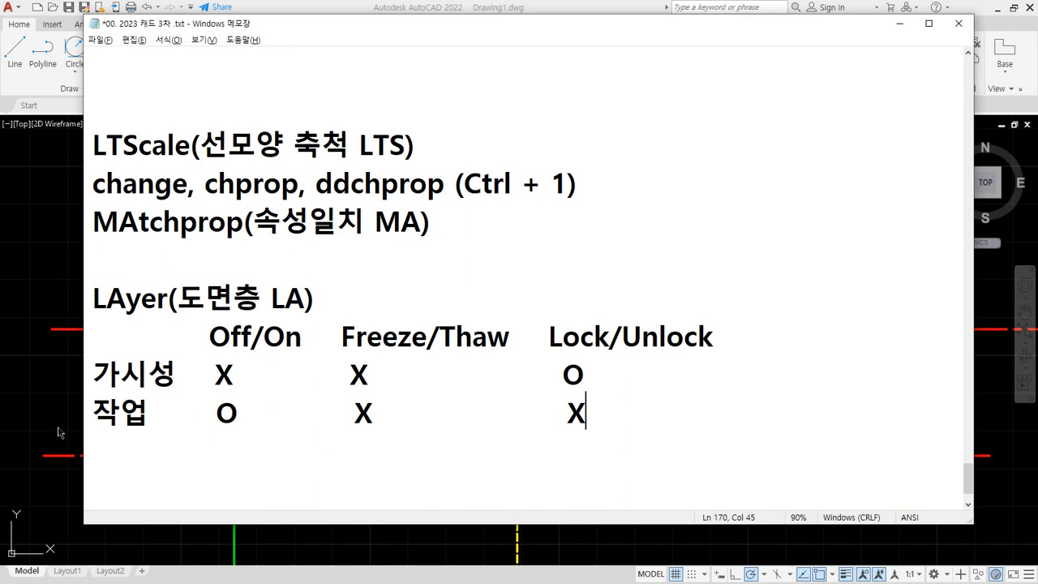
Step: Switch back to AutoCAD, turn off the 중심선 layer in the Layer Properties Manager and close the manager
left_click(67, 282)
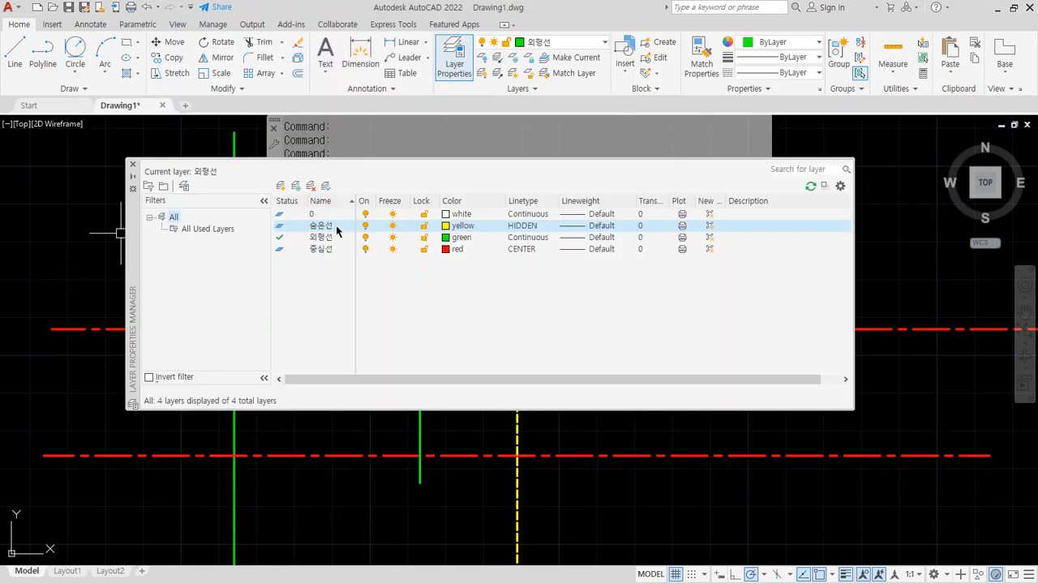
left_click_drag(132, 288, 274, 262)
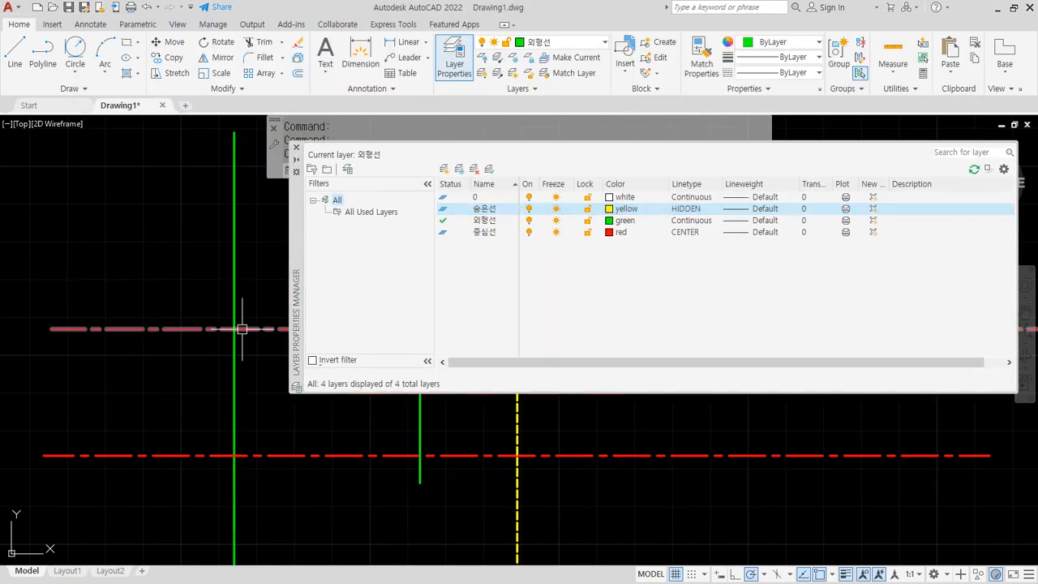
key("ctrl+alt+d")
left_click_drag(439, 244, 592, 244)
mouse_move(173, 483)
left_mouse_down()
mouse_move(125, 445)
mouse_move(126, 498)
left_mouse_up()
key("Escape")
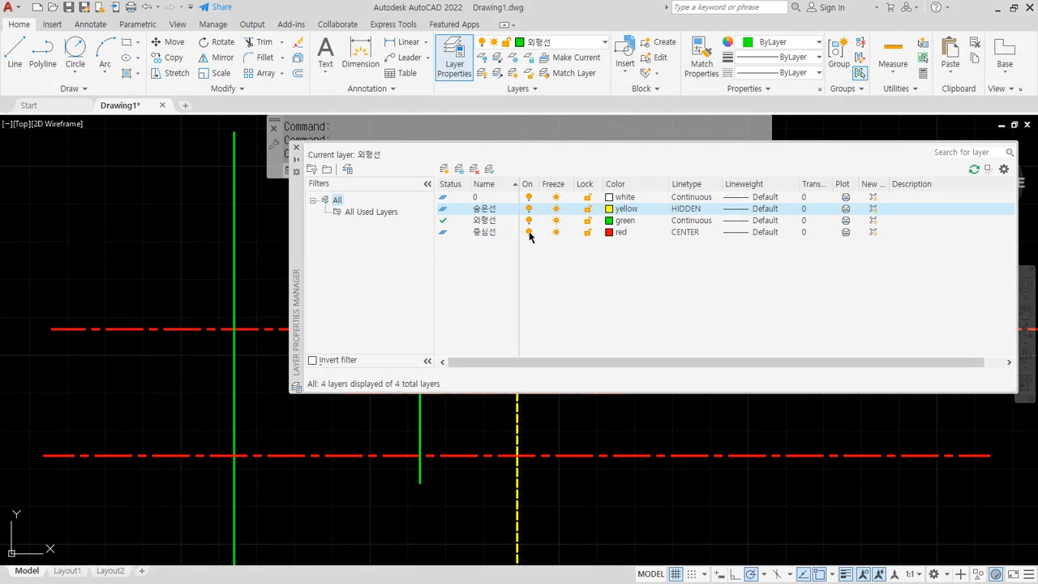
left_click(529, 232)
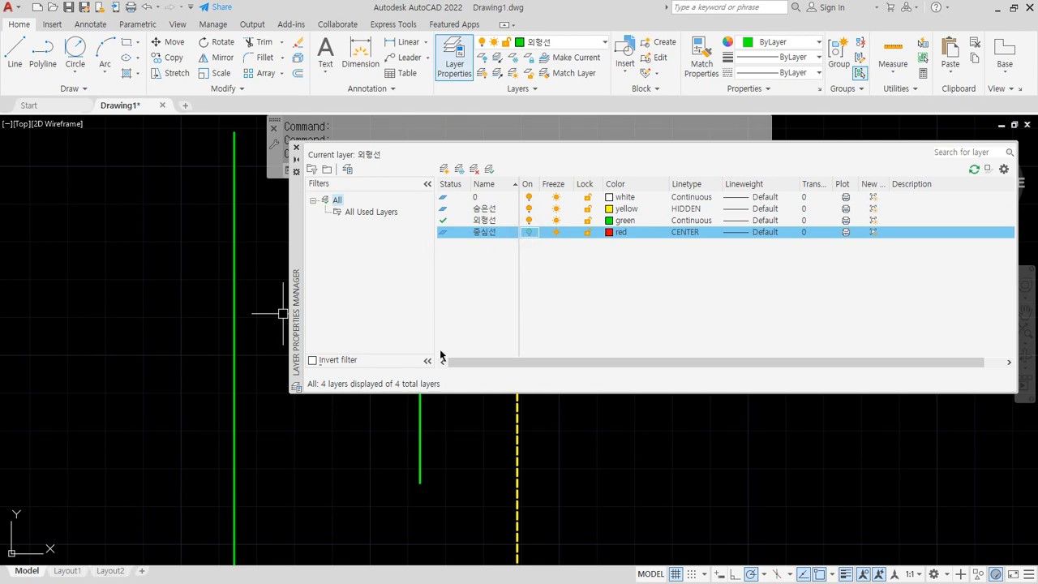
mouse_move(565, 485)
left_mouse_down()
mouse_move(269, 238)
mouse_move(511, 516)
left_mouse_up()
left_click(296, 147)
Step: Move all objects in the drawing, selected with the ALL option, horizontally to the right, away from the origin
scroll(367, 327, "down", 5)
scroll(367, 327, "down", 2)
mouse_move(409, 388)
left_mouse_down()
mouse_move(301, 336)
mouse_move(364, 391)
mouse_move(409, 391)
mouse_move(382, 377)
left_mouse_up()
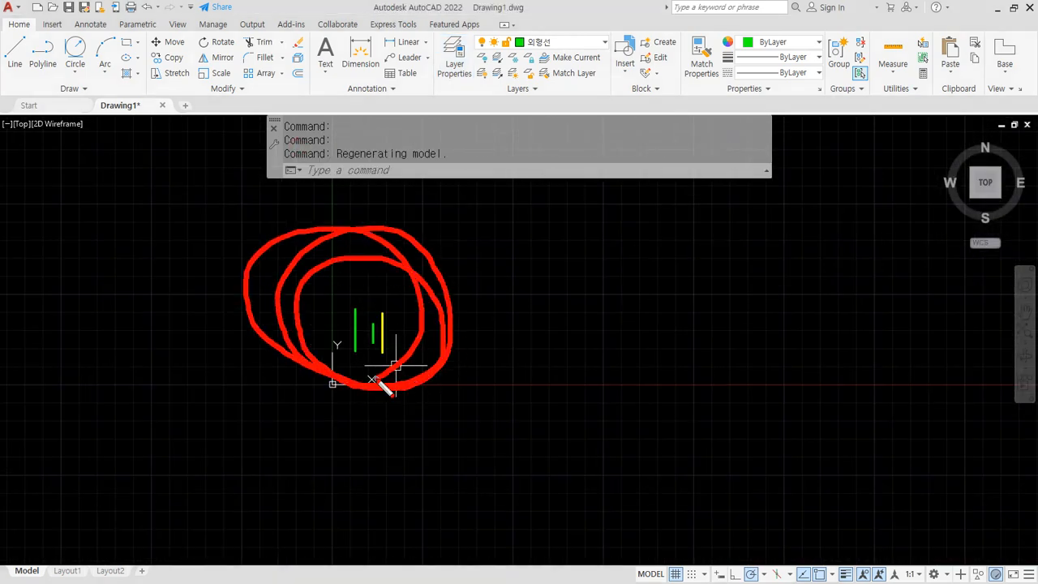
key("Escape")
mouse_move(416, 254)
middle_mouse_down()
mouse_move(410, 266)
mouse_move(360, 273)
middle_mouse_up()
type("M")
key("Return")
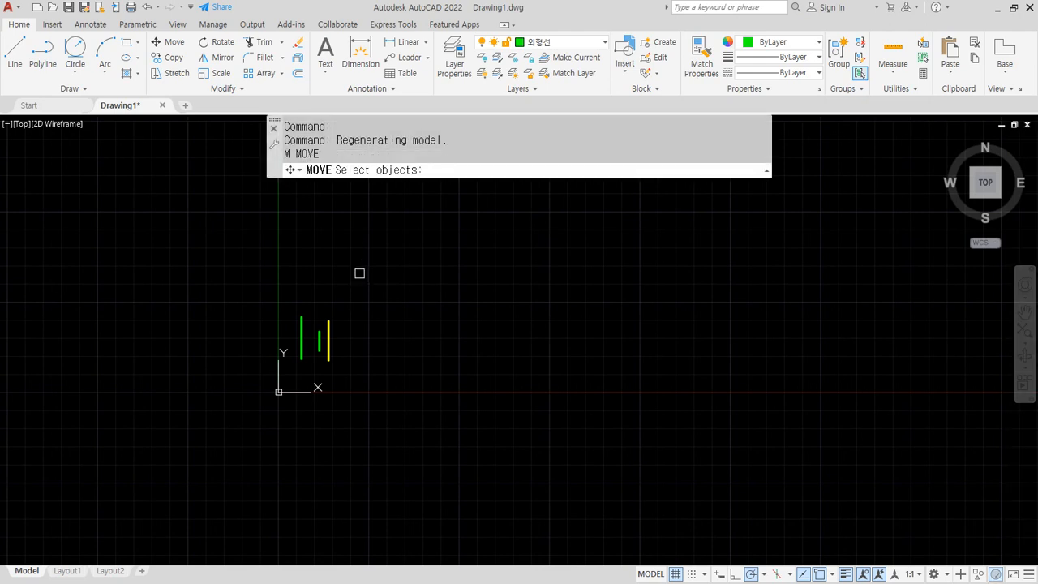
mouse_move(357, 397)
left_mouse_down()
mouse_move(271, 296)
mouse_move(364, 324)
mouse_move(671, 333)
mouse_move(667, 323)
mouse_move(624, 339)
left_mouse_up()
left_click_drag(422, 188, 449, 191)
key("Escape")
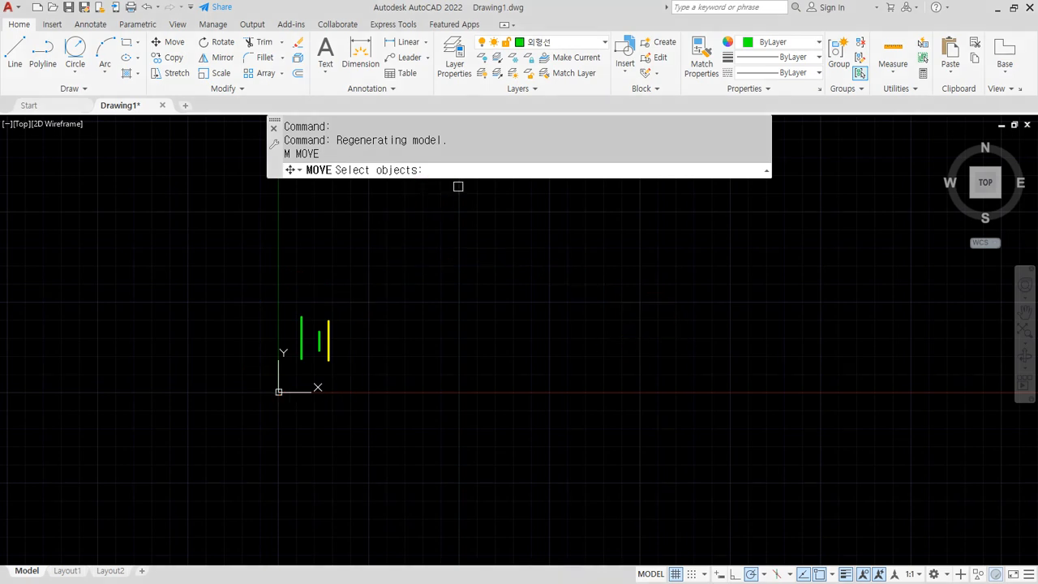
type("ALL")
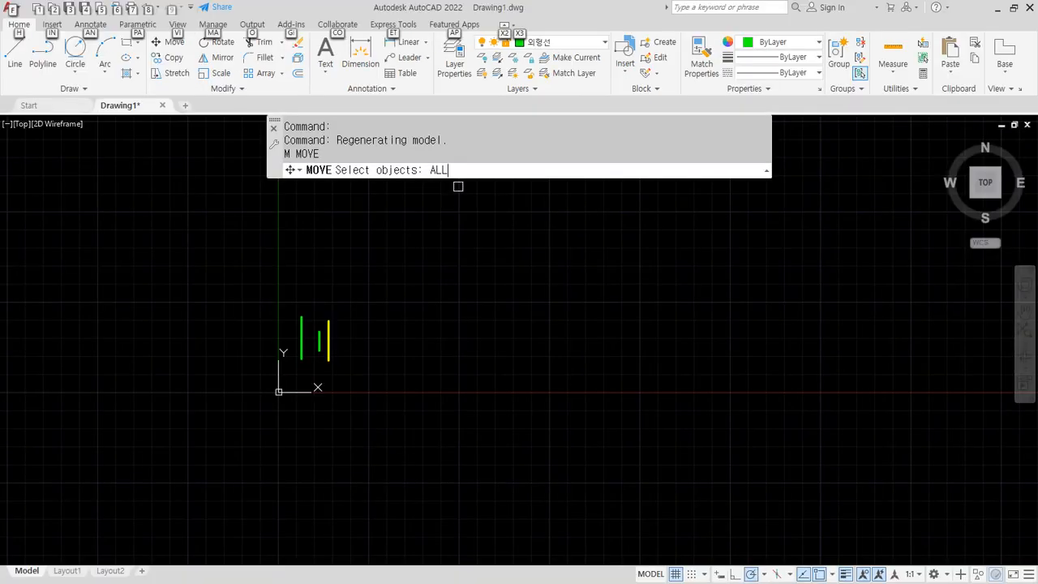
key("Return")
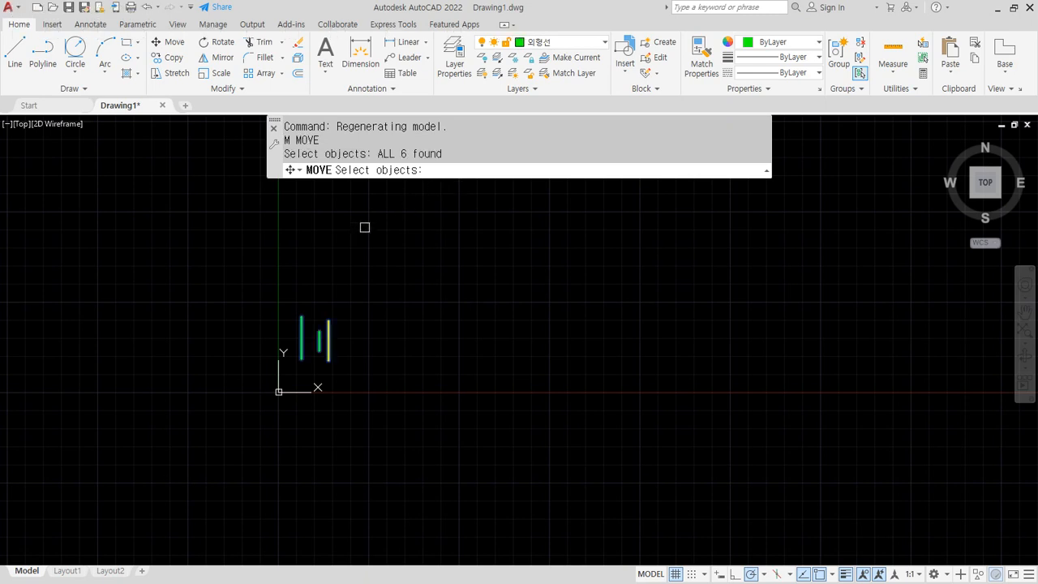
key("Return")
left_click(315, 280)
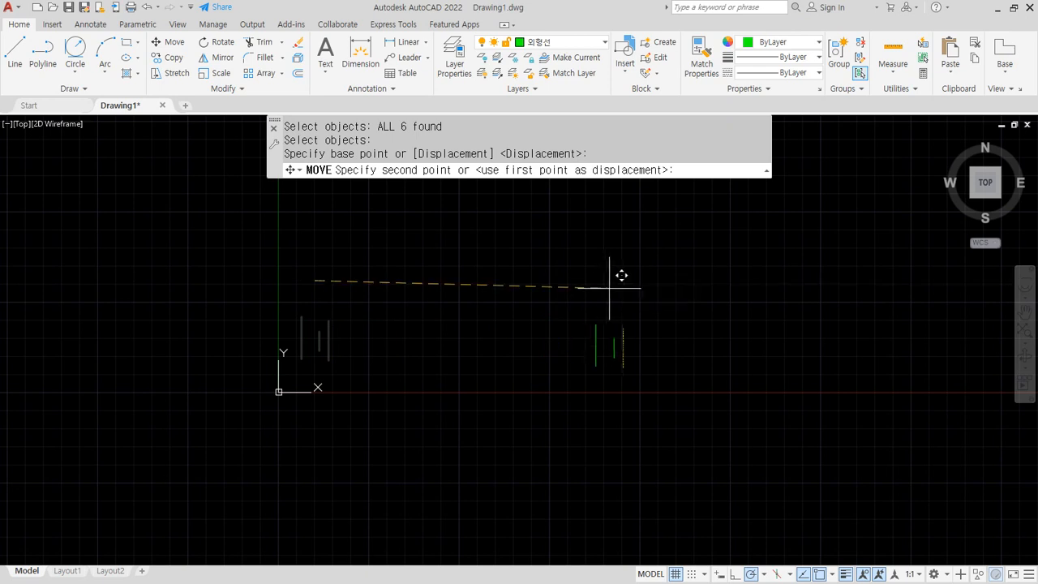
left_click(657, 282)
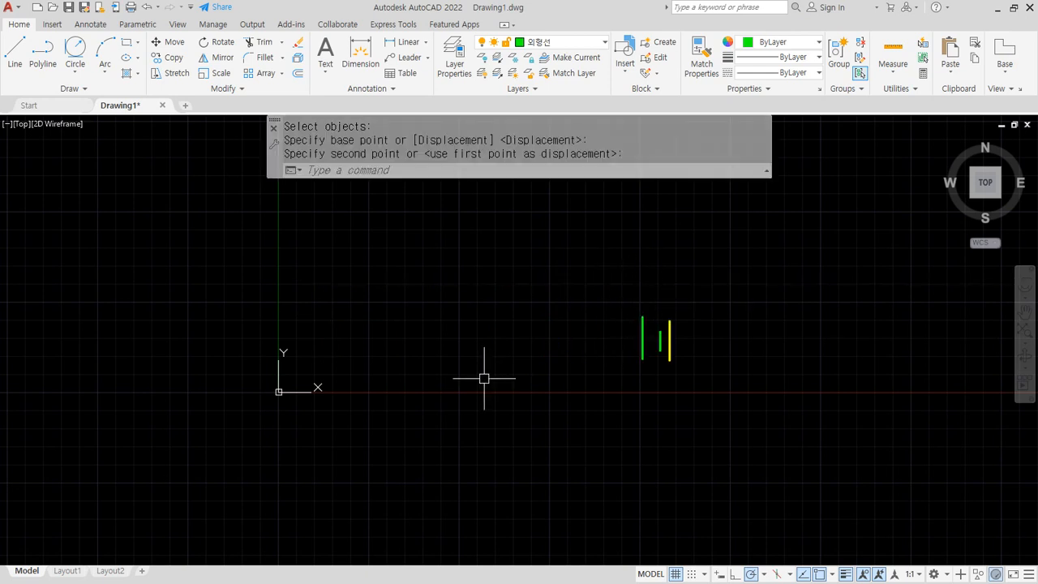
Step: Turn the 중심선 layer back on in the Layer Properties Manager and close the manager
type("la")
key("Return")
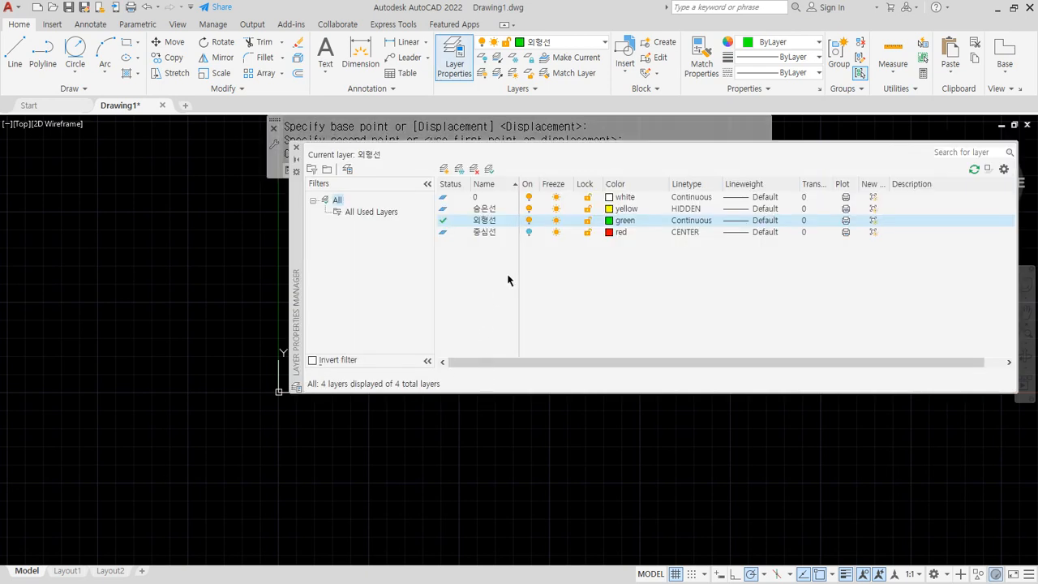
left_click(528, 232)
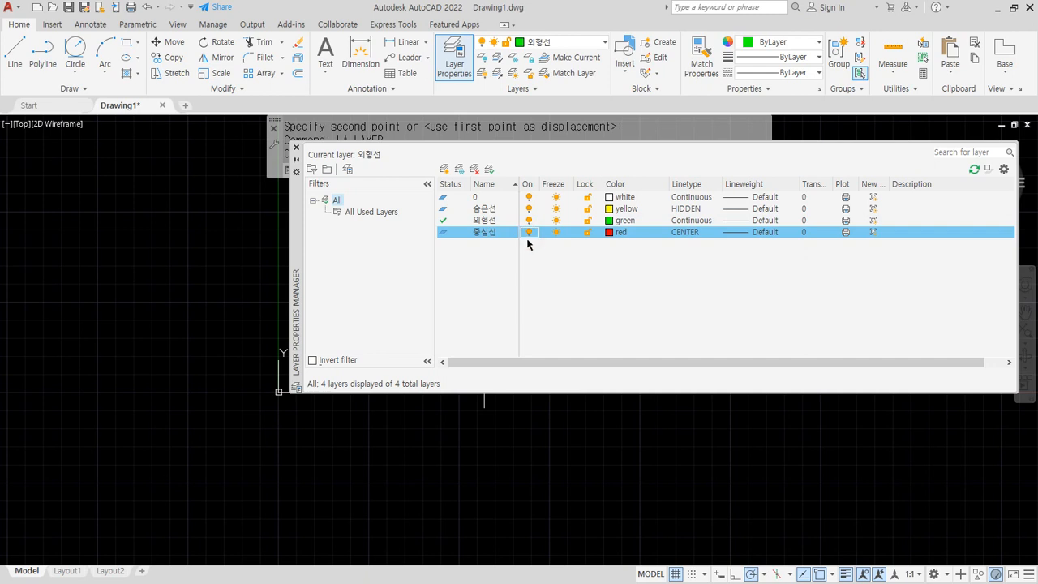
left_click(297, 147)
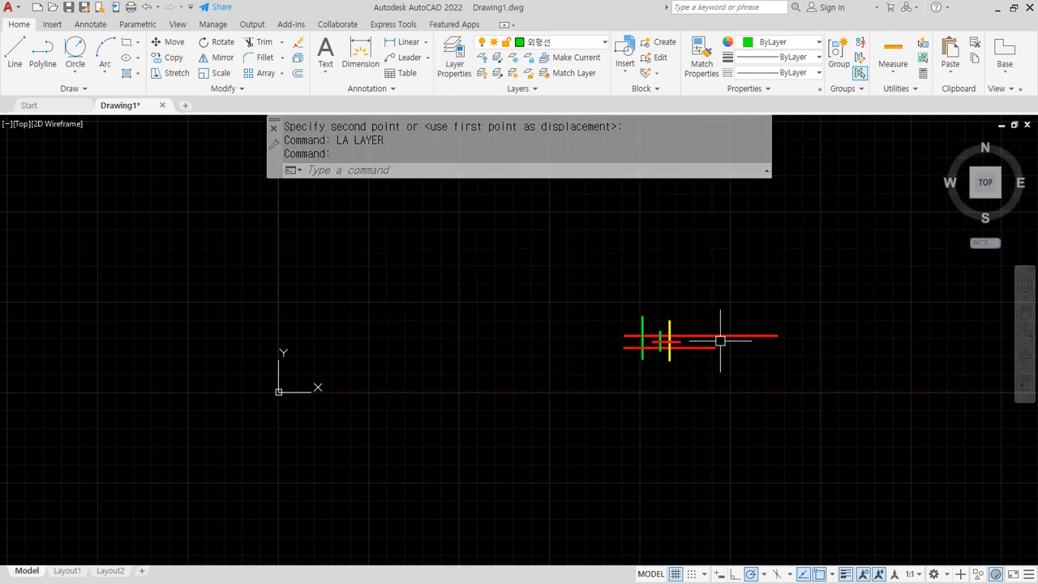
Step: Turn off the current layer 외형선 and accept turning the current layer off
left_click(559, 42)
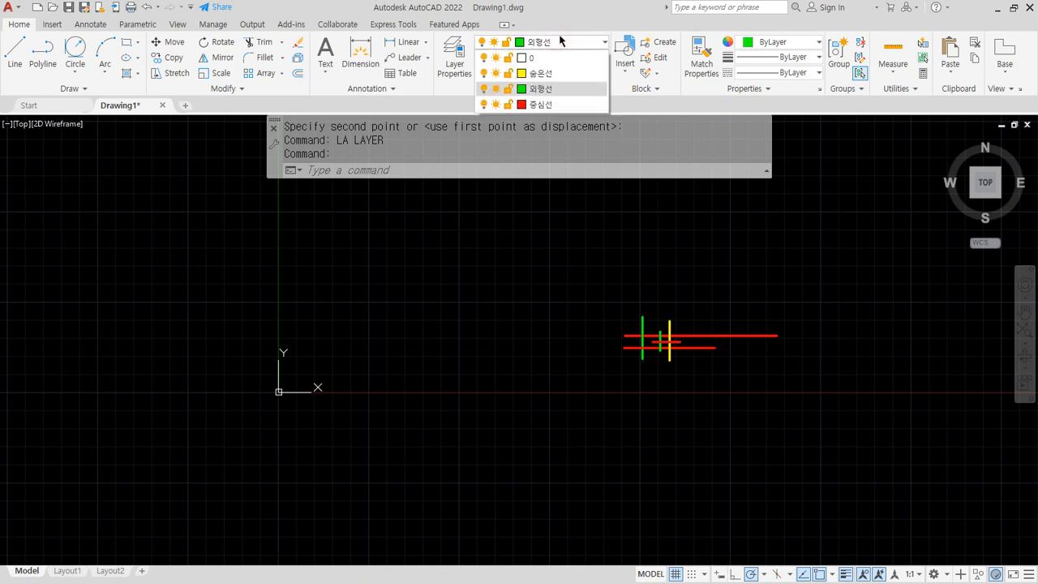
left_click(484, 89)
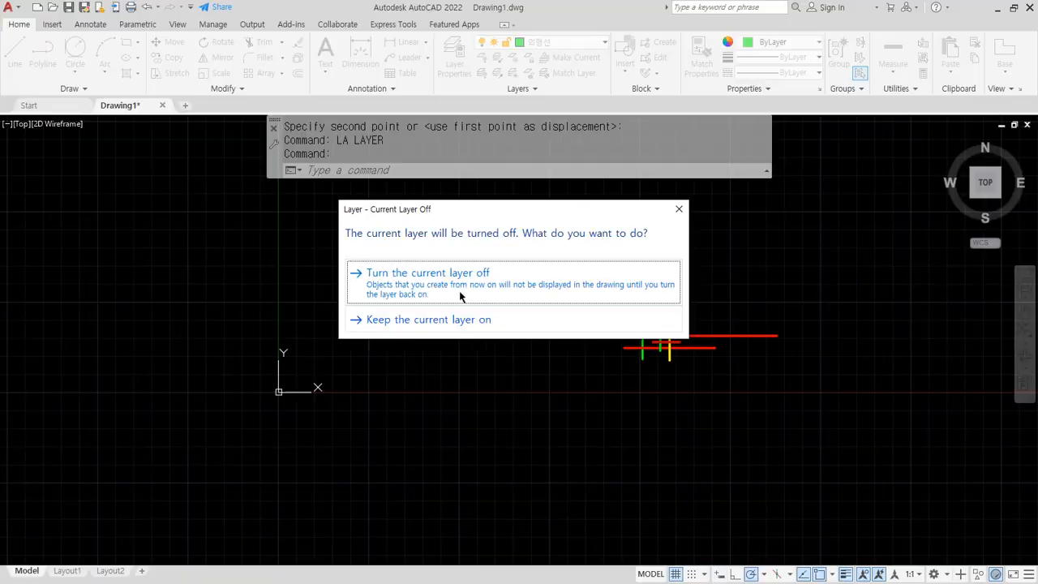
left_click(457, 283)
Step: Draw four overlapping circles to the left of the center lines on the turned-off 외형선 layer
scroll(649, 357, "up", 4)
mouse_move(622, 294)
middle_mouse_down()
mouse_move(528, 341)
mouse_move(544, 392)
middle_mouse_up()
type("c")
key("Return")
left_click(340, 336)
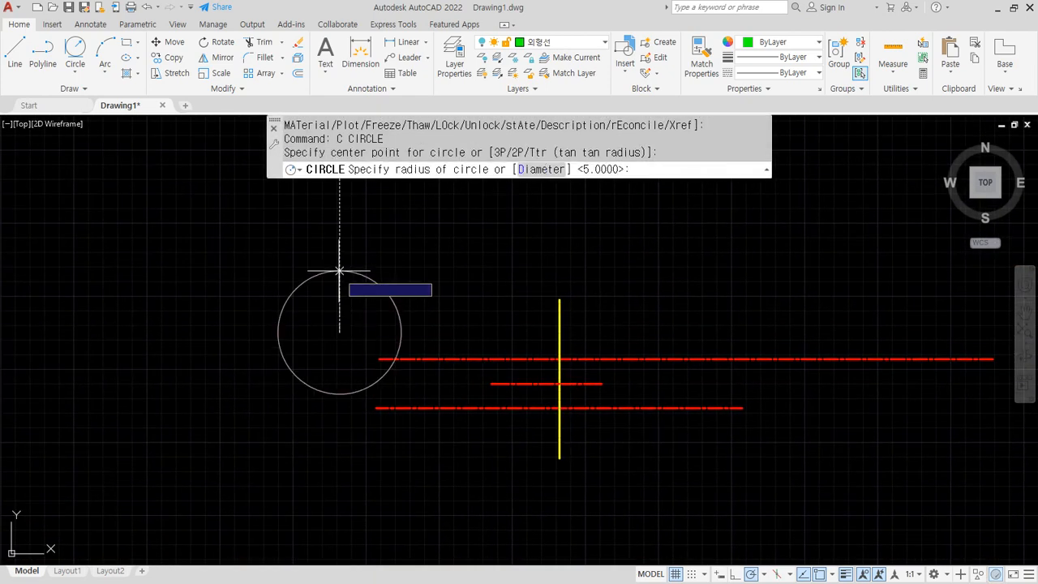
left_click(339, 264)
type("c")
key("Return")
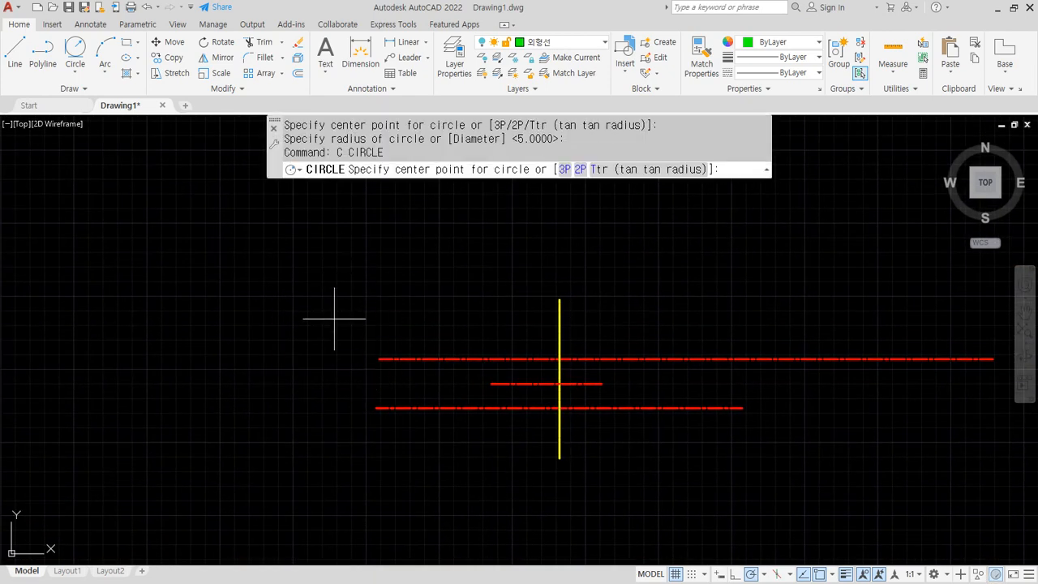
left_click(336, 350)
left_click(336, 267)
key("Return")
left_click(336, 349)
left_click(336, 288)
key("Return")
left_click(328, 357)
left_click(331, 268)
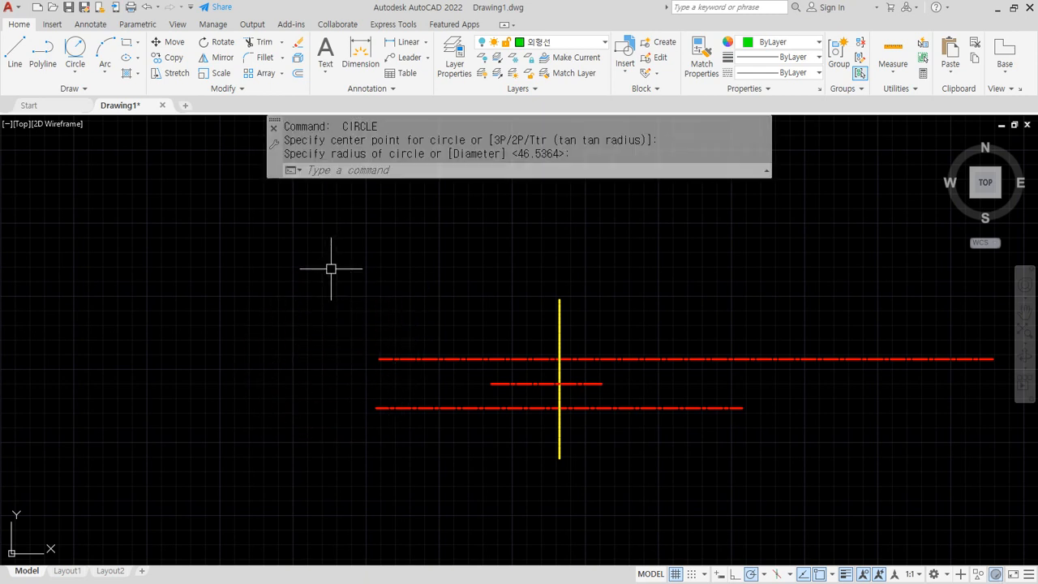
Step: Draw two more circles, radii about 46 and 42, to the left of the center lines on the turned-off 외형선 layer
key("Return")
left_click(328, 339)
left_click(336, 271)
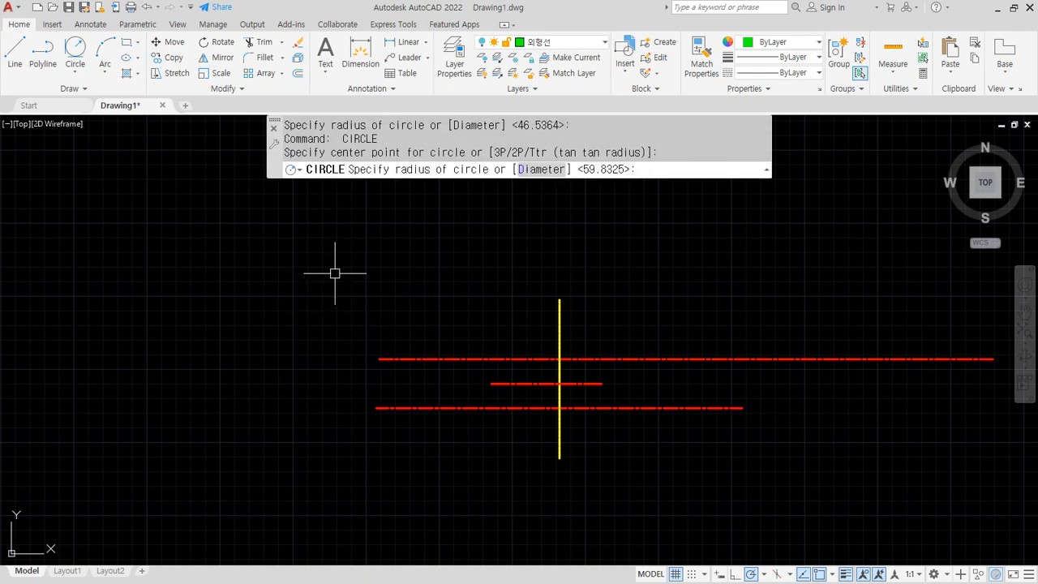
key("Return")
left_click(334, 356)
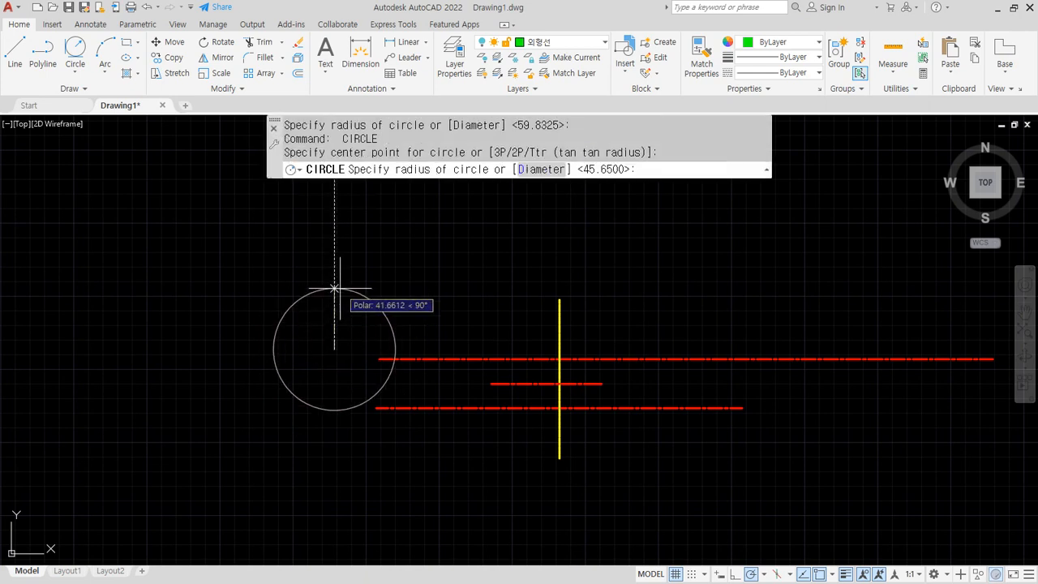
left_click(346, 293)
Step: Turn the current 외형선 layer back on
left_click(563, 42)
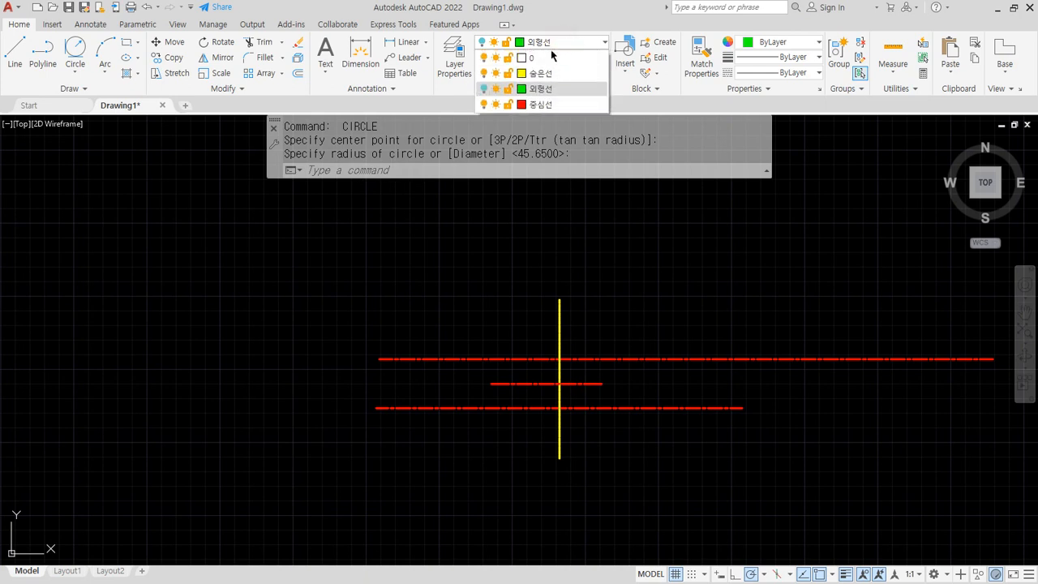
left_click(483, 89)
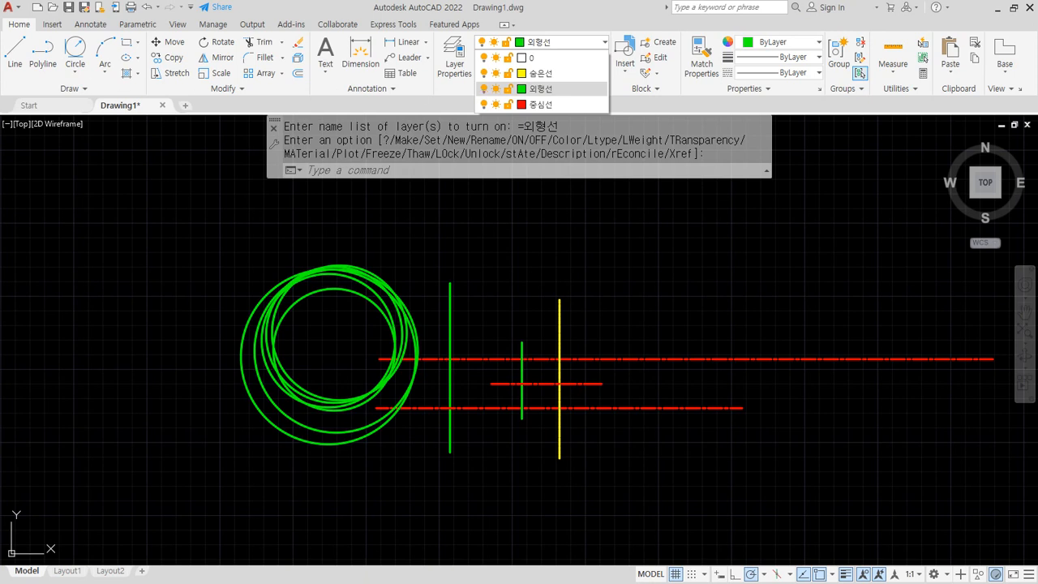
left_click(352, 329)
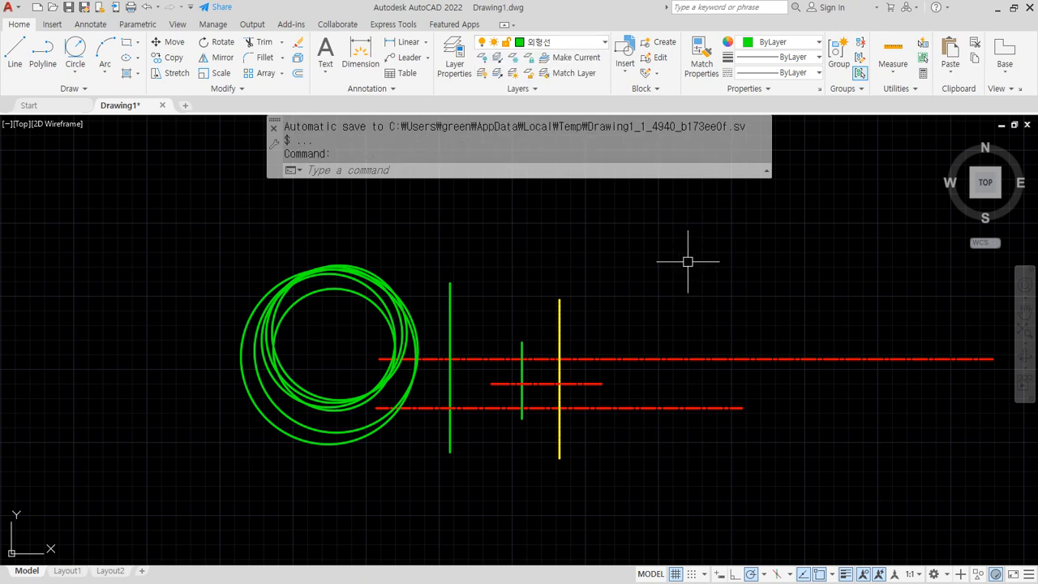
Step: Open the Layer Properties Manager and try twice to freeze the current layer 외형선
left_click(454, 59)
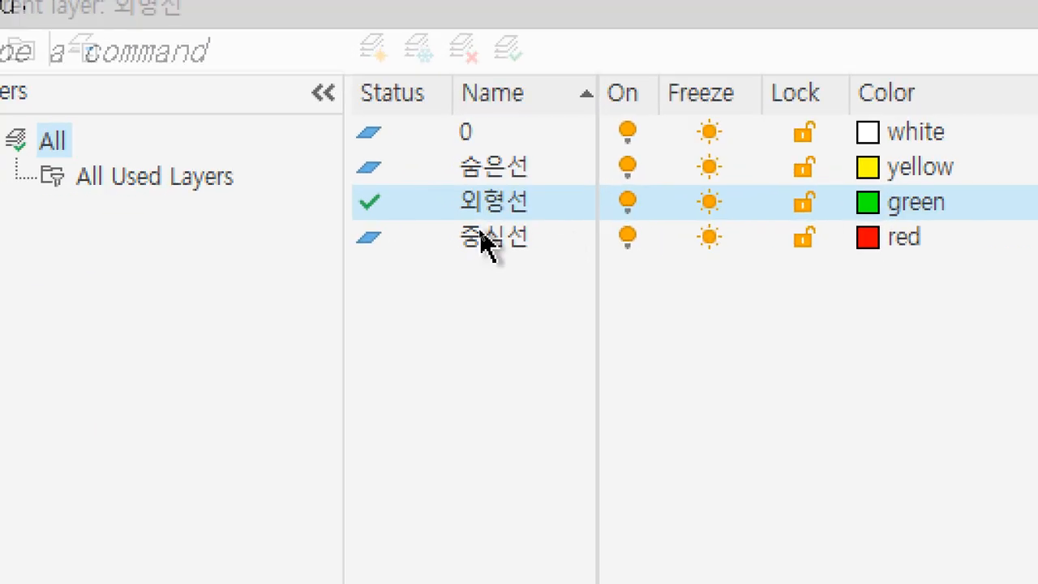
left_click(708, 203)
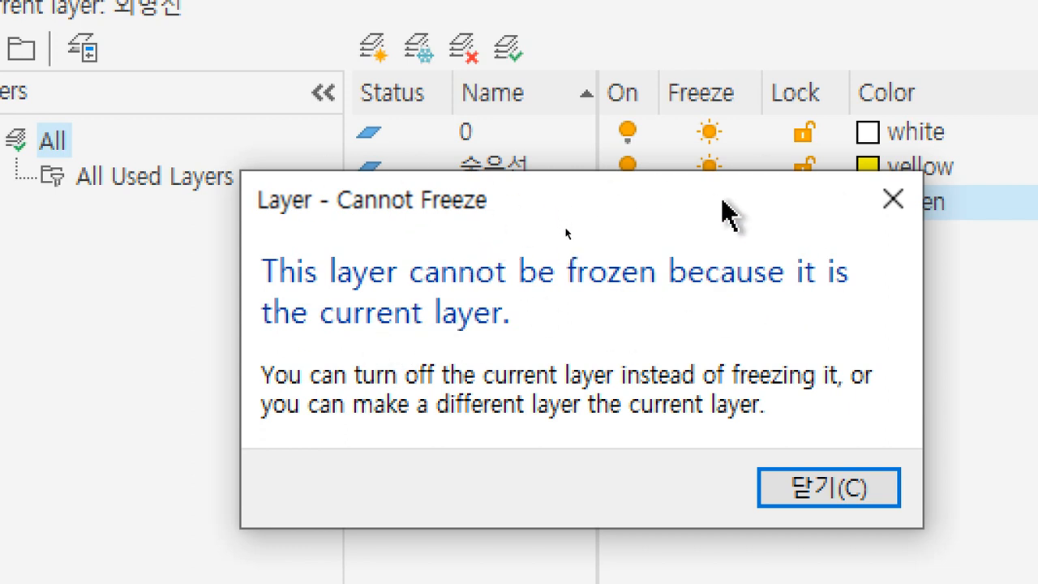
left_click(810, 499)
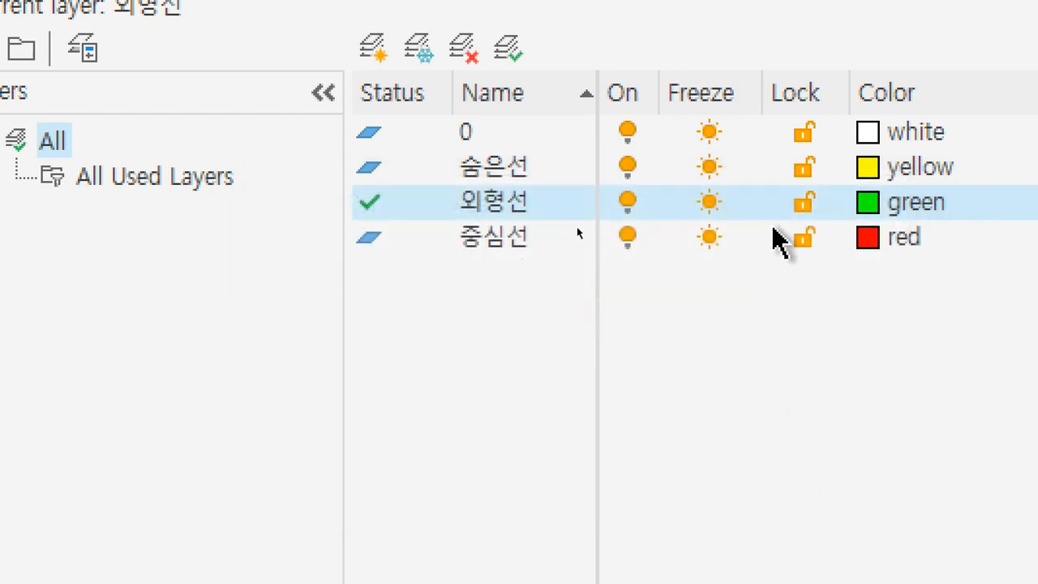
left_click(707, 210)
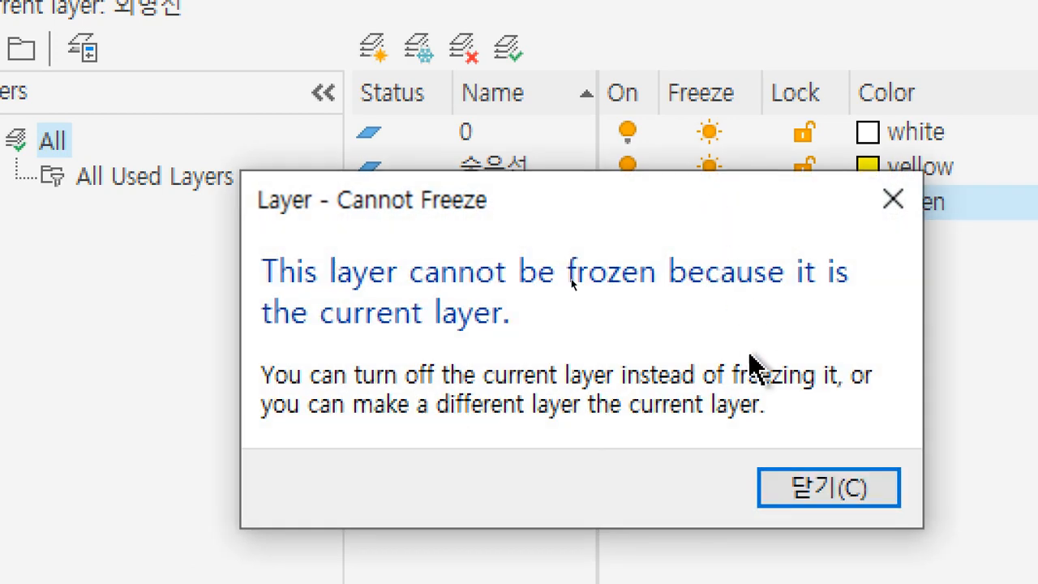
left_click(791, 500)
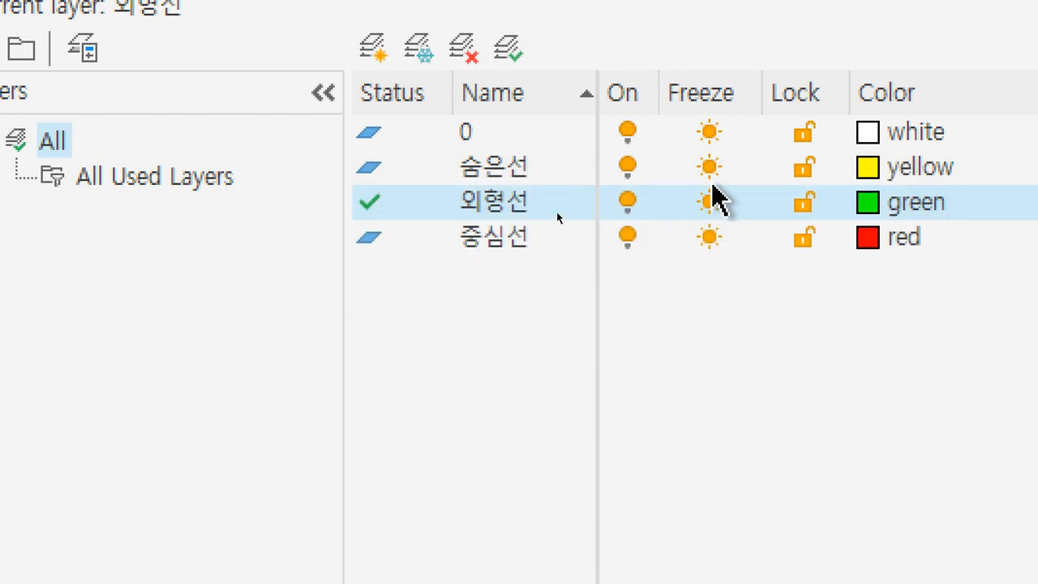
Step: Freeze the 중심선 layer, try to make it the current layer, and close the manager
left_click(709, 237)
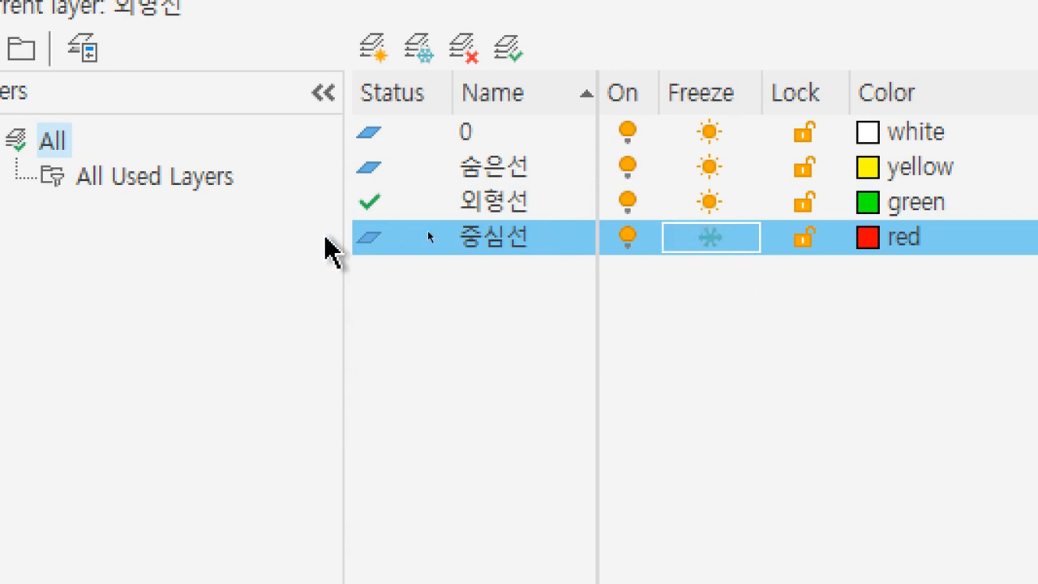
double_click(373, 236)
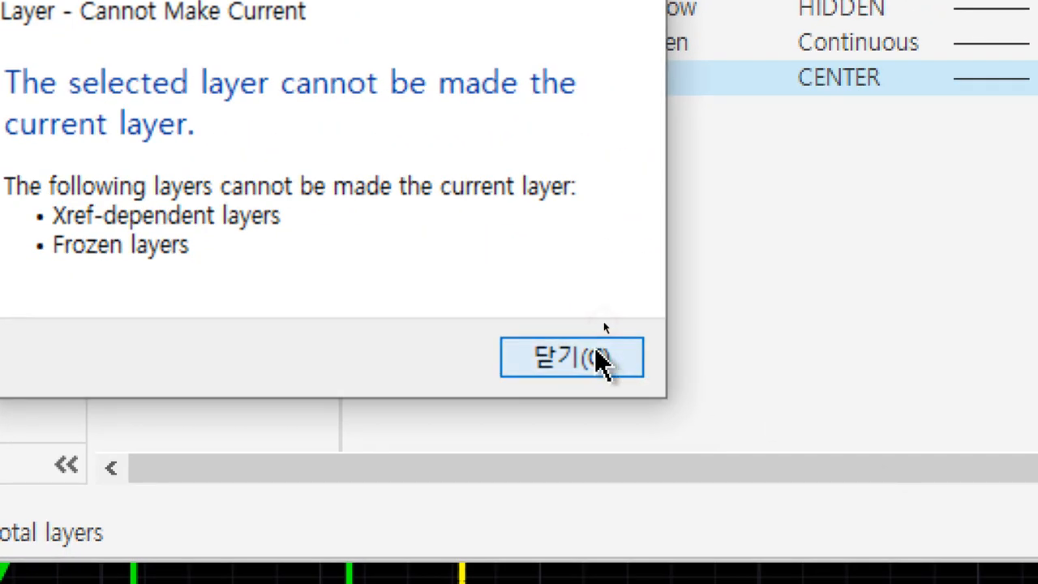
left_click(596, 356)
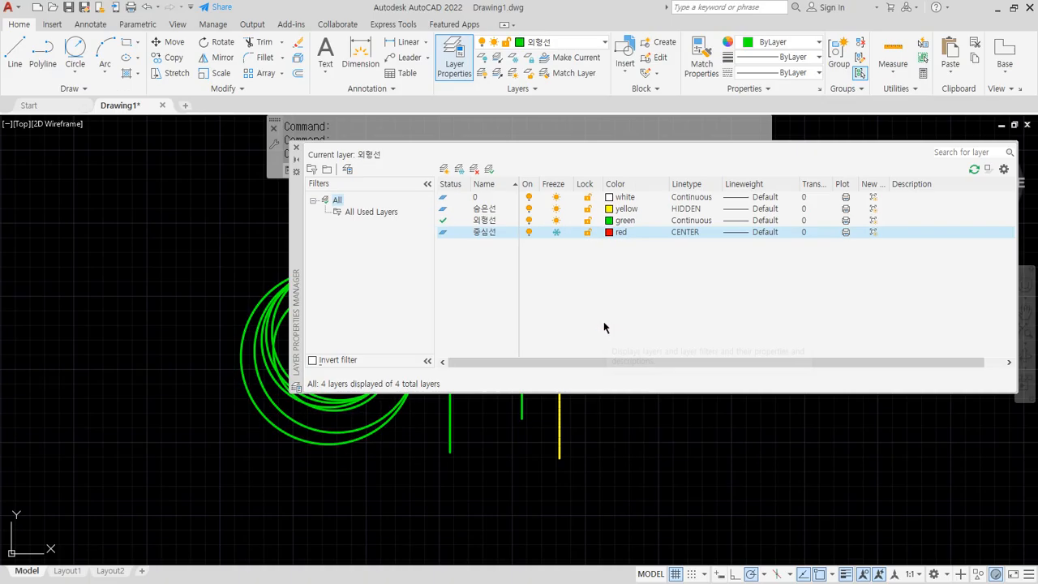
left_click(303, 152)
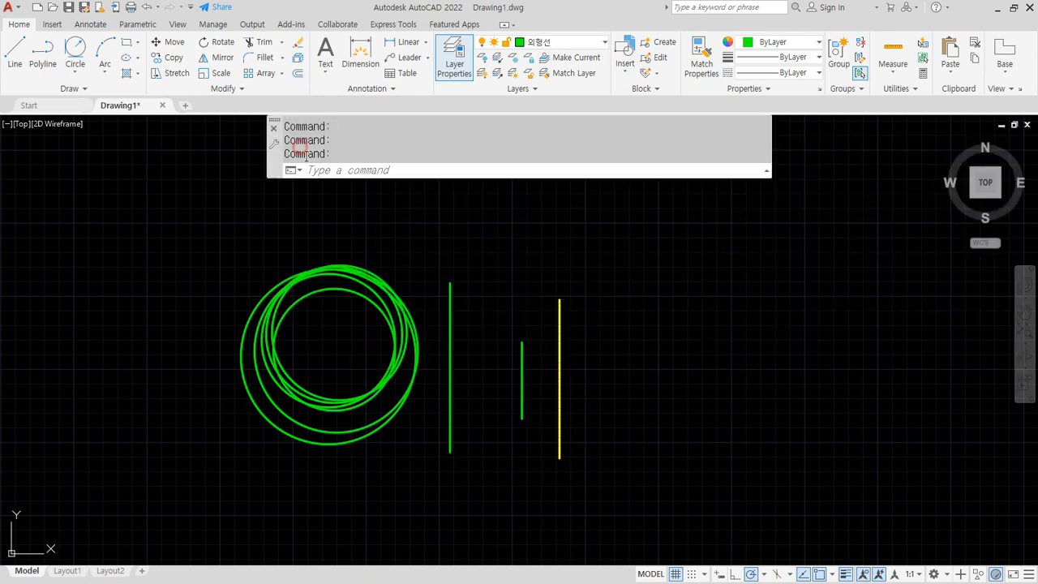
Step: Move all objects, selected with the ALL option, toward the origin using the Displacement option
scroll(511, 347, "down", 8)
middle_click_drag(514, 347, 556, 376)
mouse_move(571, 381)
left_mouse_down()
mouse_move(630, 324)
mouse_move(592, 389)
mouse_move(584, 385)
left_mouse_up()
key("Escape")
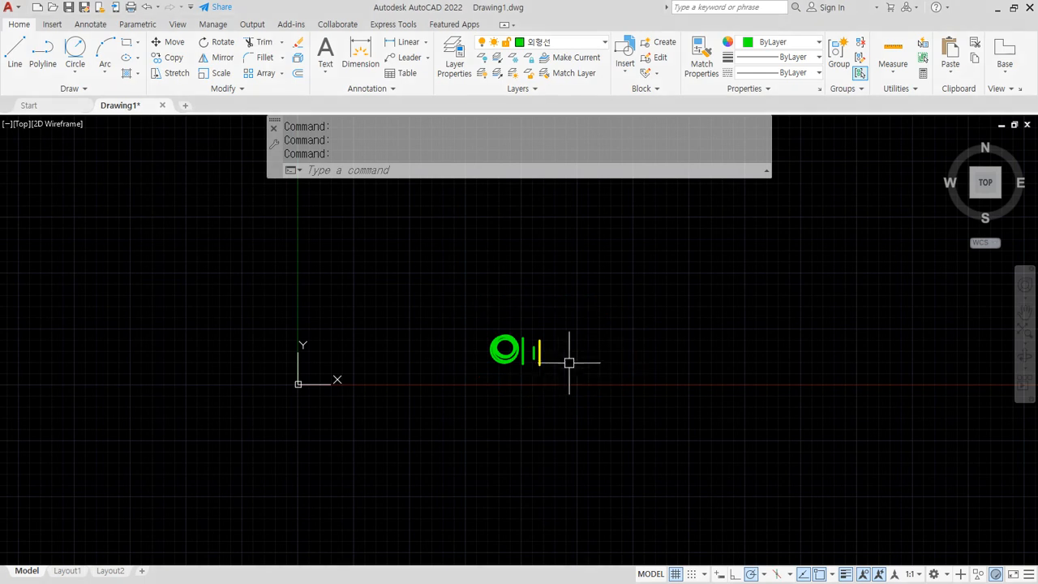
type("m")
key("Return")
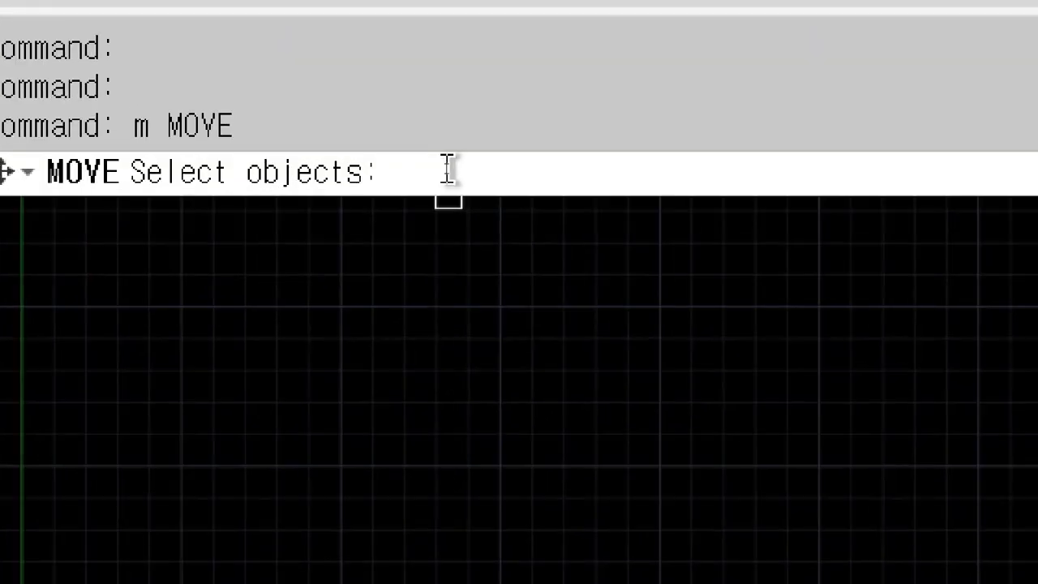
type("al")
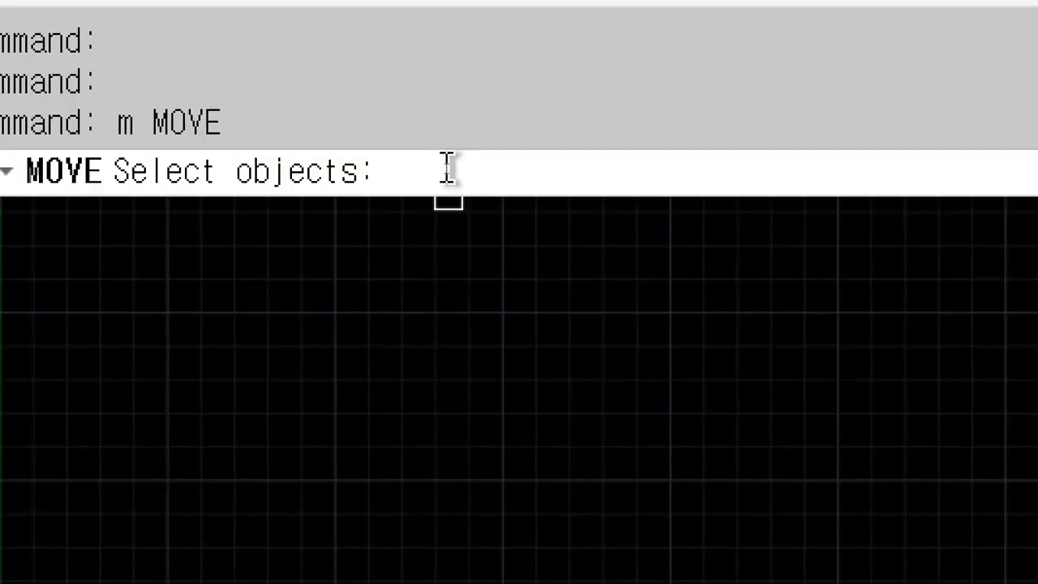
type("l")
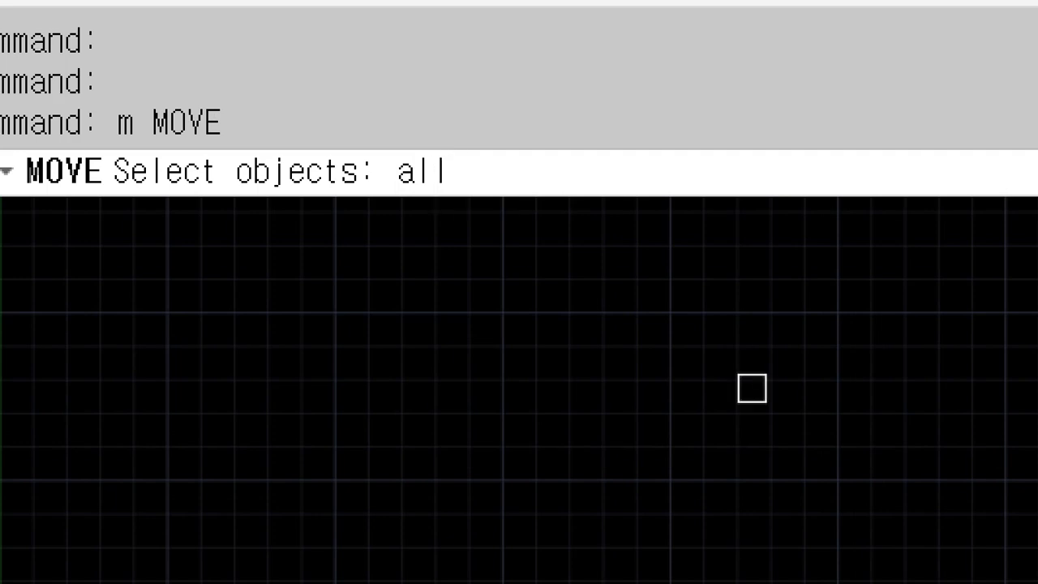
key("Return")
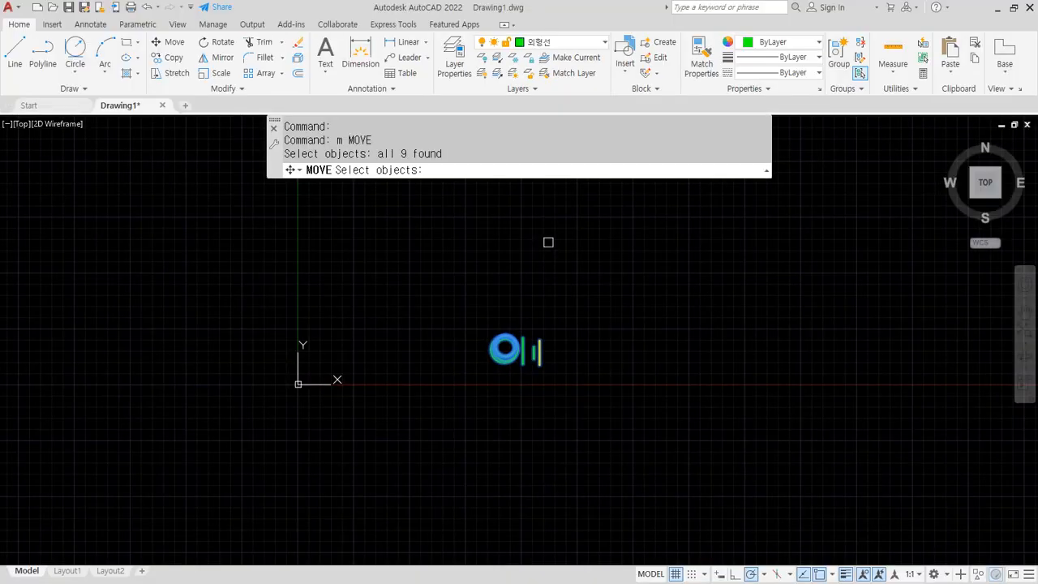
key("Return")
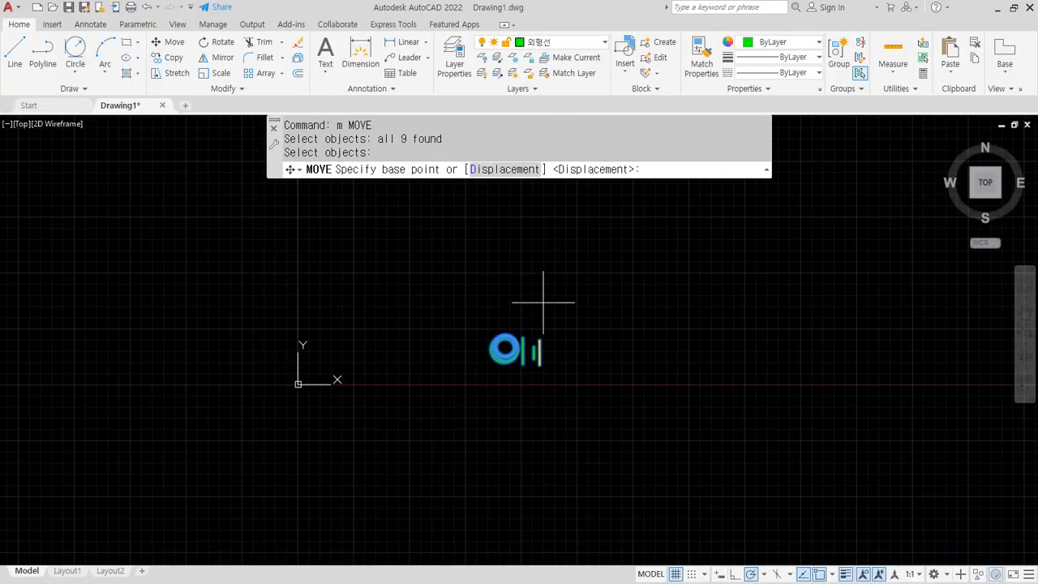
key("Return")
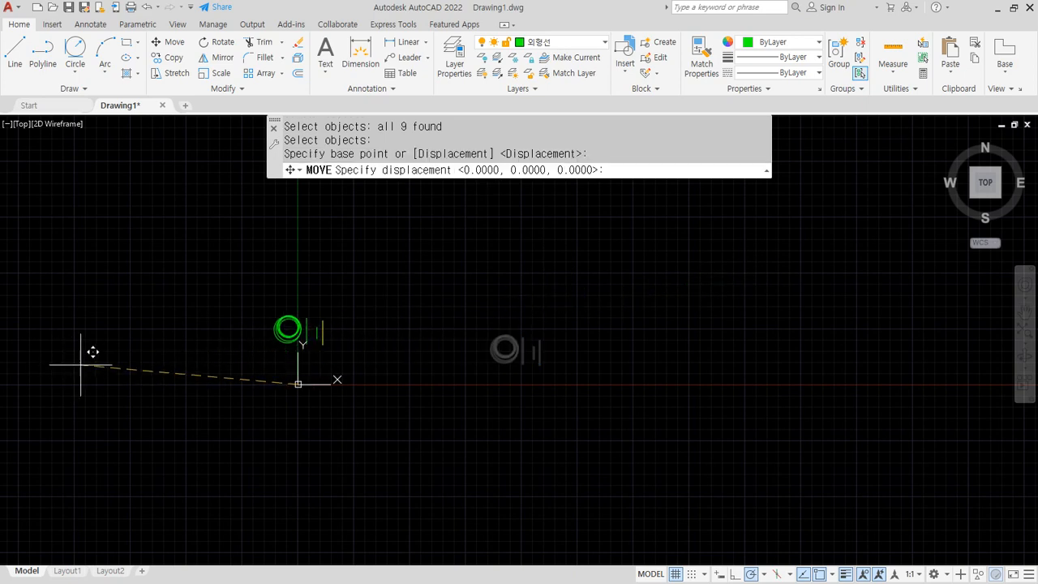
left_click(154, 367)
scroll(296, 364, "up", 2)
mouse_move(641, 378)
left_mouse_down()
mouse_move(533, 314)
mouse_move(640, 379)
left_mouse_up()
mouse_move(551, 305)
left_mouse_down()
mouse_move(417, 301)
mouse_move(408, 288)
mouse_move(440, 314)
left_mouse_up()
Step: Thaw the 중심선 layer
left_click(560, 43)
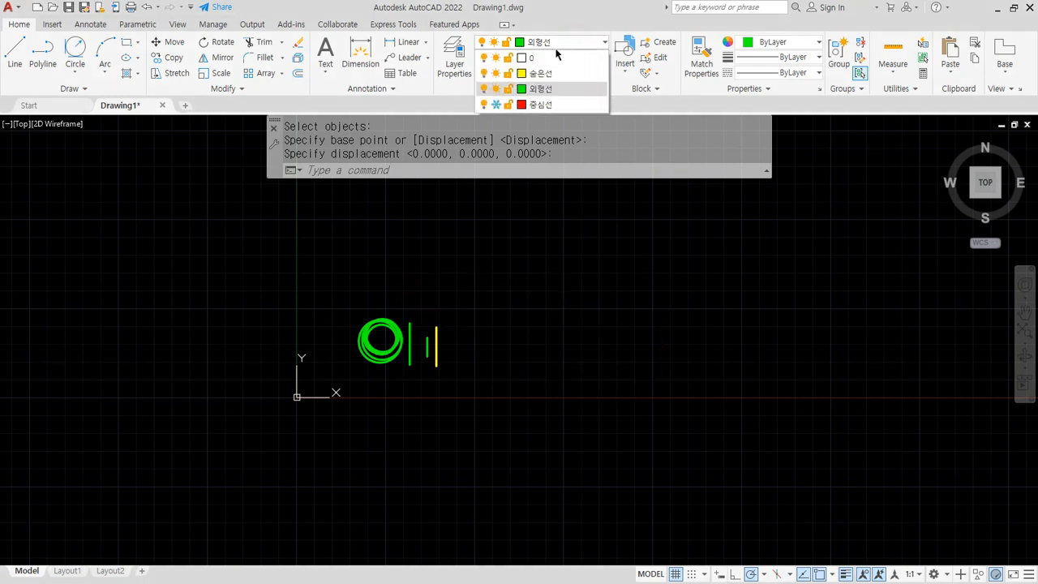
left_click(500, 105)
left_click_drag(737, 364, 733, 370)
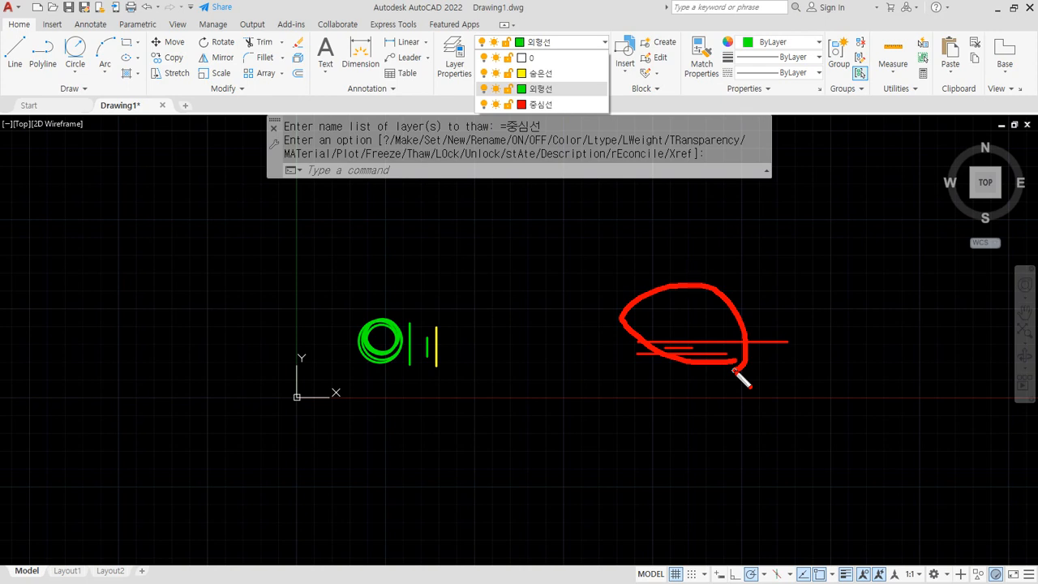
key("Escape")
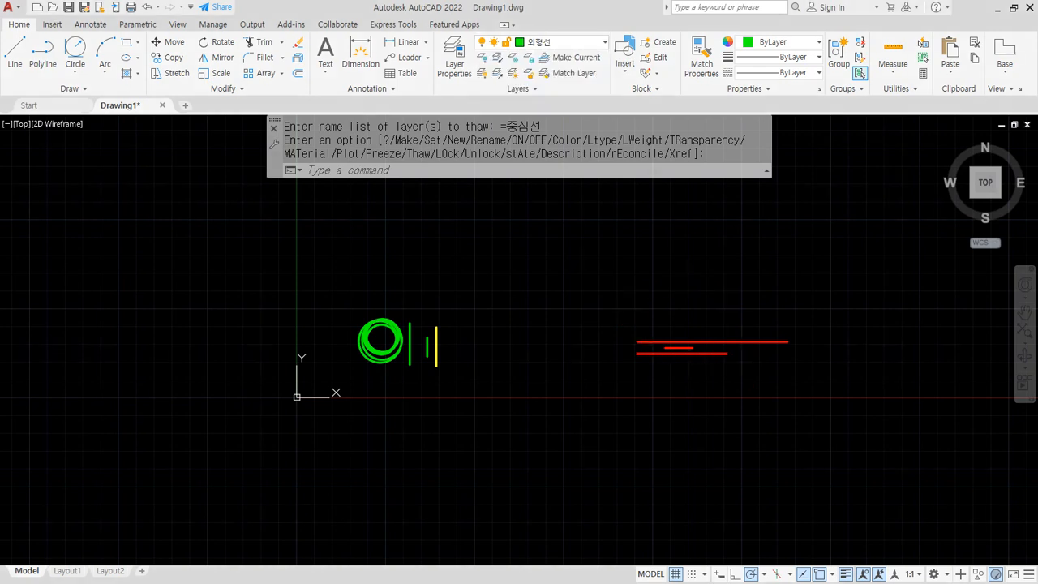
Step: Lock the 중심선 layer and unlock it again
left_click(553, 41)
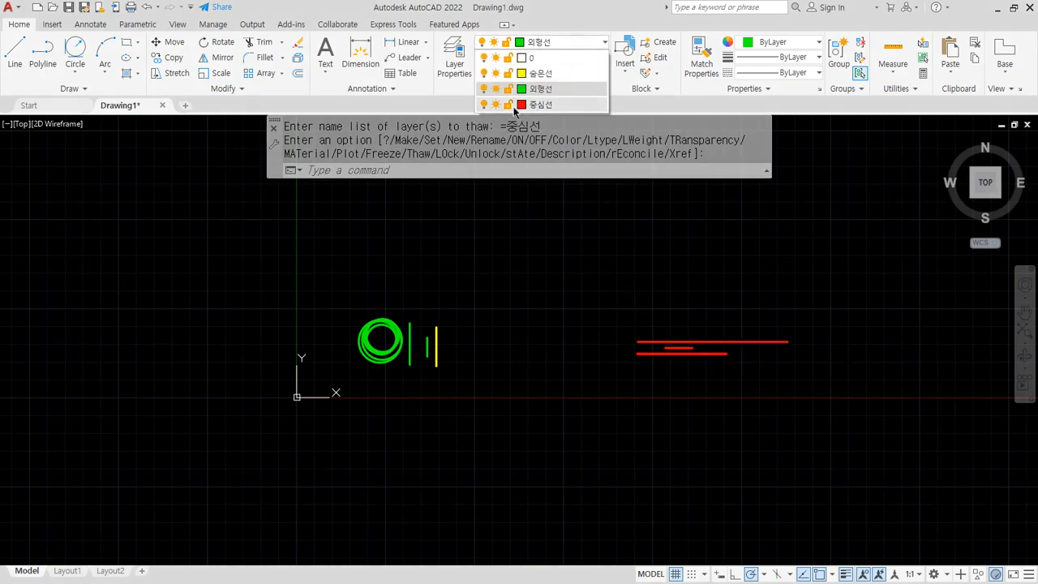
left_click(509, 104)
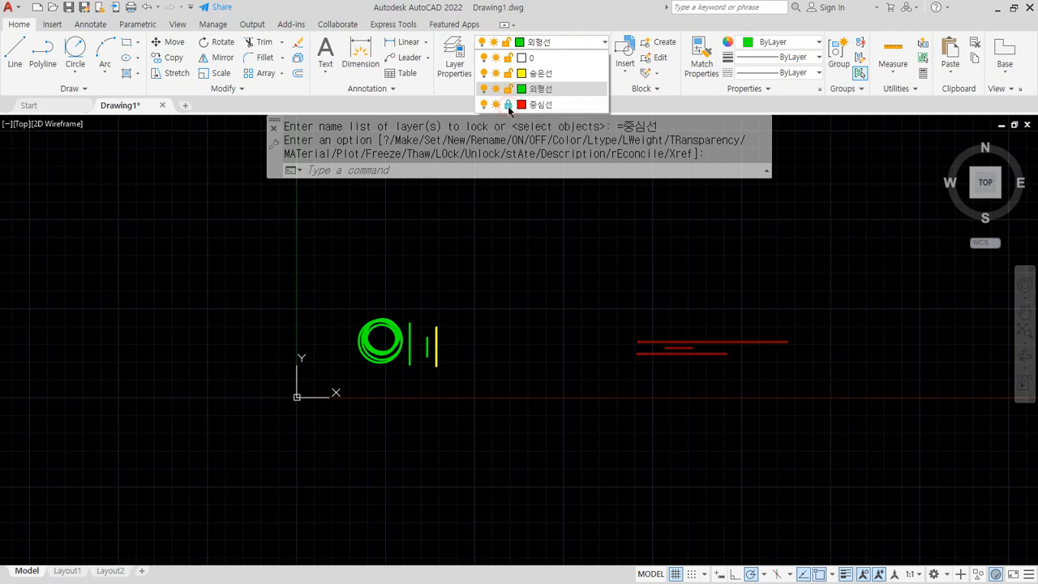
left_click(509, 104)
Step: Lock the 중심선 layer and release the lock put on the 외형선 layer
scroll(681, 304, "up", 4)
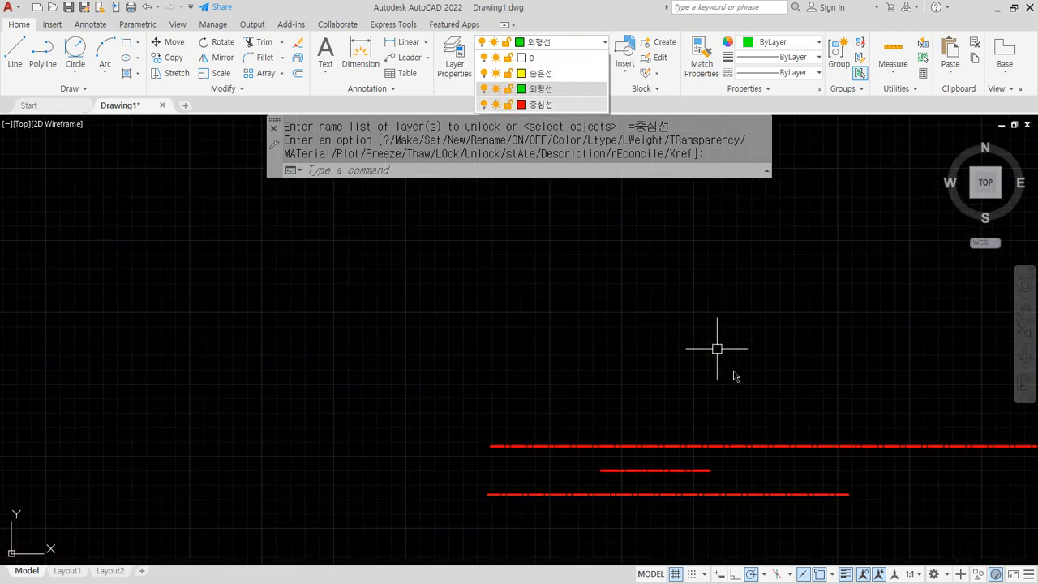
scroll(717, 354, "up", 2)
middle_click_drag(655, 433, 436, 296)
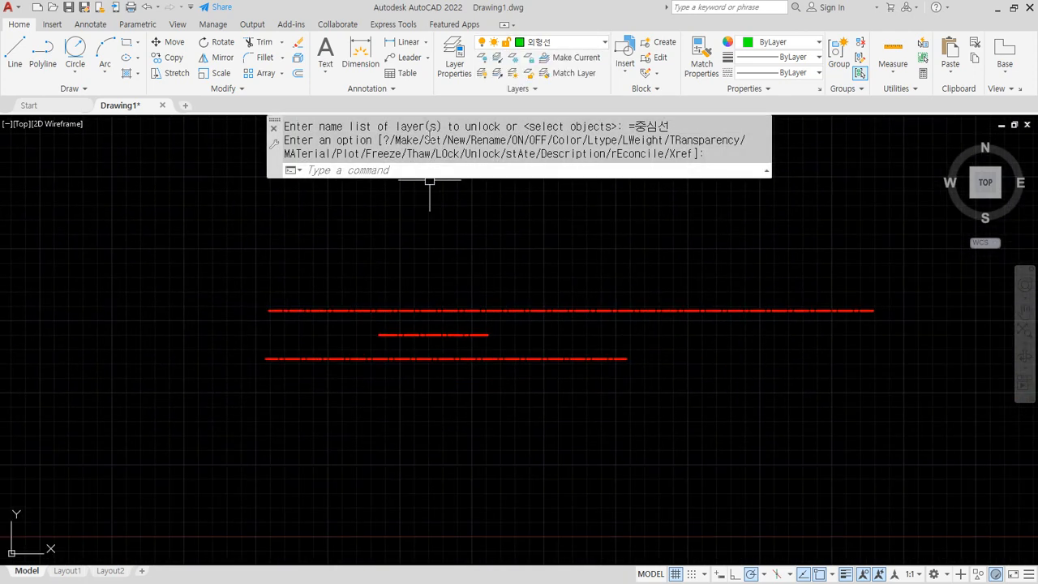
left_click(574, 42)
left_click(508, 88)
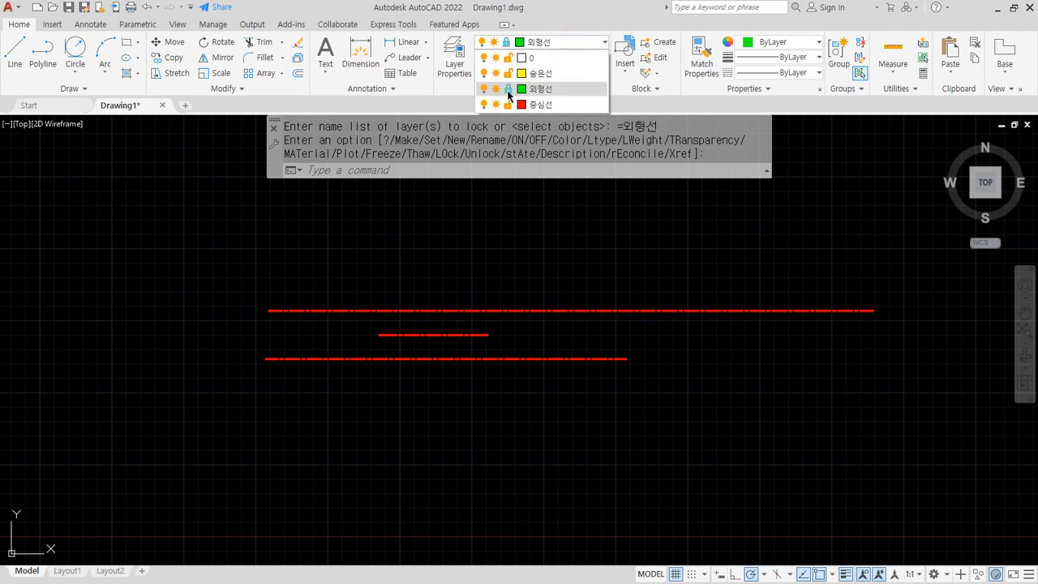
left_click(508, 105)
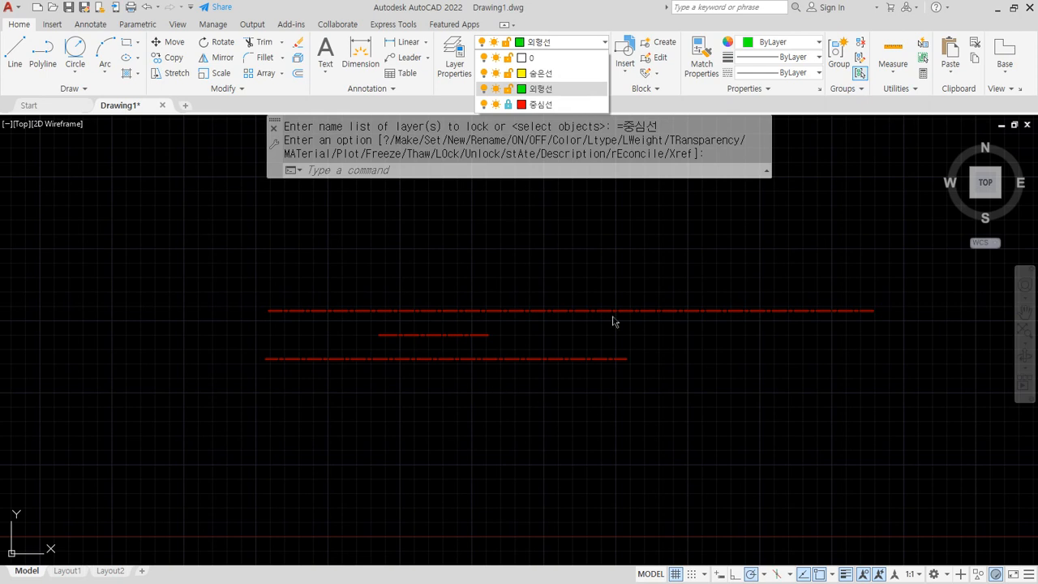
Step: Draw a vertical line straight down from the lowest locked center line
type("l")
key("Return")
left_click(446, 358)
left_click(445, 468)
key("Return")
Step: Try to trim the center lines on the locked layer, using the new vertical line as the cutting edge
type("tr")
key("Return")
left_click(445, 433)
key("Return")
left_click(618, 420)
left_click(488, 232)
left_click(416, 267)
left_click(294, 486)
key("Escape")
Step: Erase the vertical line below the center lines
left_click(470, 463)
left_click(370, 398)
type("e")
key("Return")
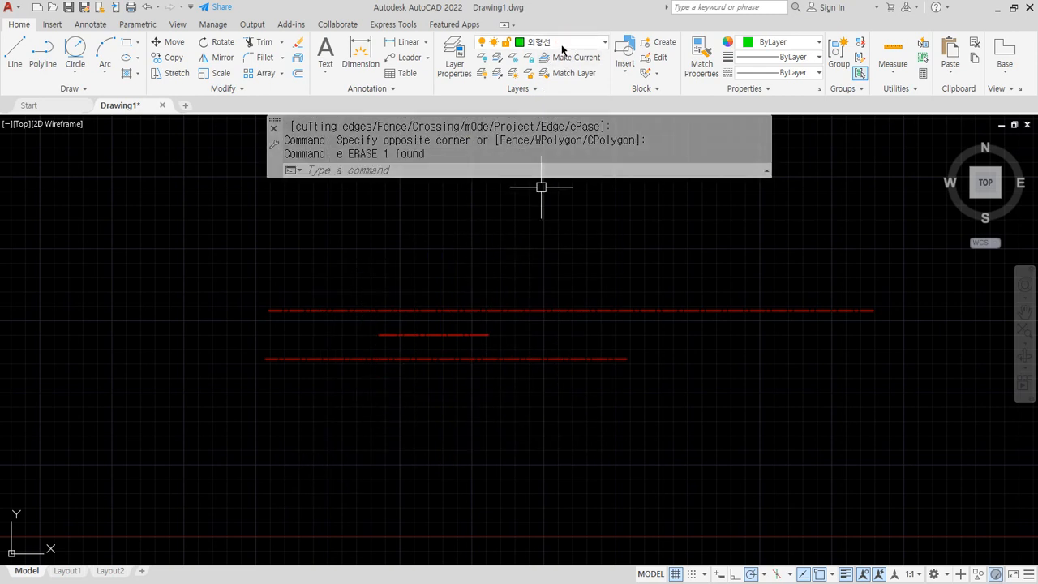
Step: Unlock the 중심선 layer and lock the current 외형선 layer
left_click(562, 49)
left_click(509, 104)
left_click(508, 89)
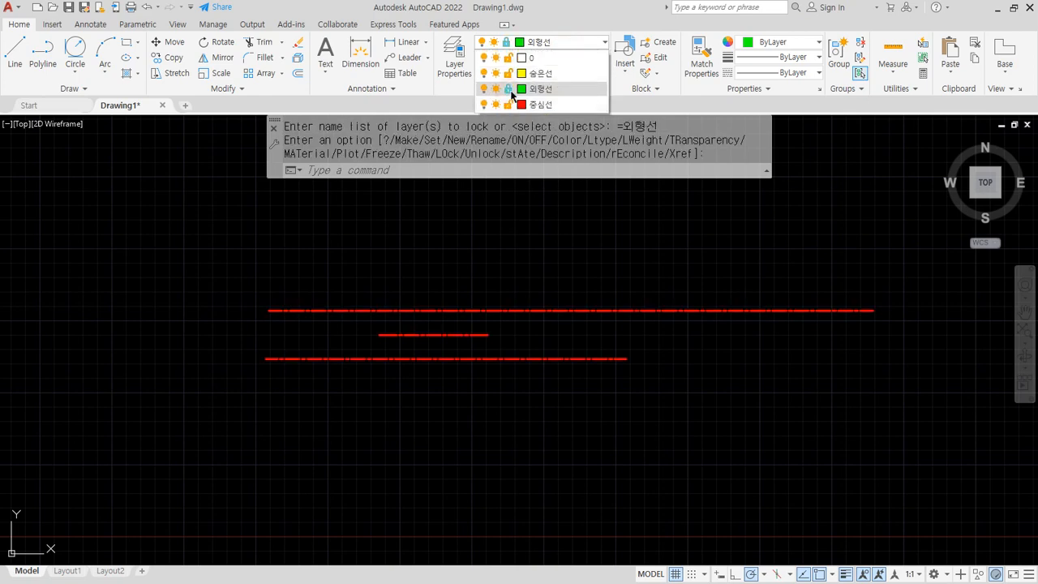
Step: Draw three nested circles, the largest with a radius of about 58, left of the existing circles on the locked 외형선 layer
scroll(435, 200, "down", 5)
scroll(262, 326, "up", 5)
scroll(261, 325, "up", 1)
middle_click_drag(258, 322, 615, 383)
scroll(615, 382, "down", 1)
type("c")
key("space")
left_click(381, 347)
left_click(367, 244)
key("space")
left_click(379, 364)
left_click(356, 236)
key("space")
left_click(389, 326)
left_click(386, 272)
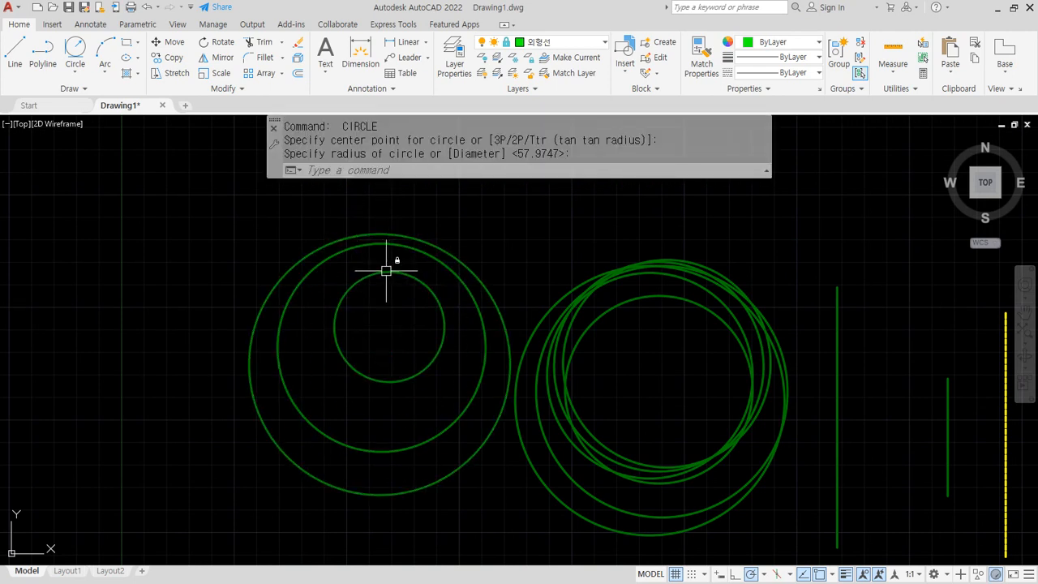
Step: Try to delete the three new circles on the locked 외형선 layer
left_click(482, 220)
left_click(365, 328)
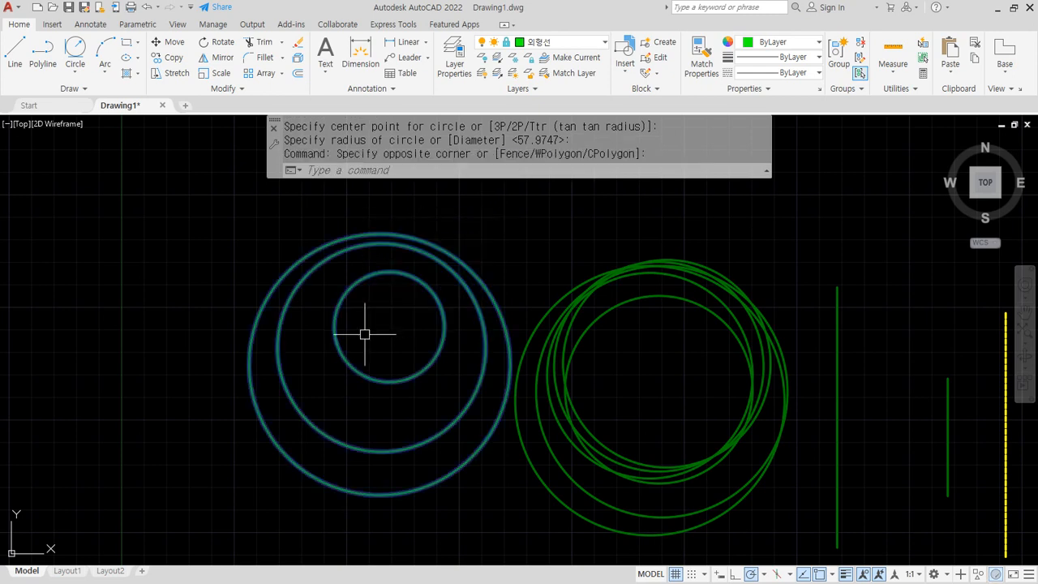
key("Delete")
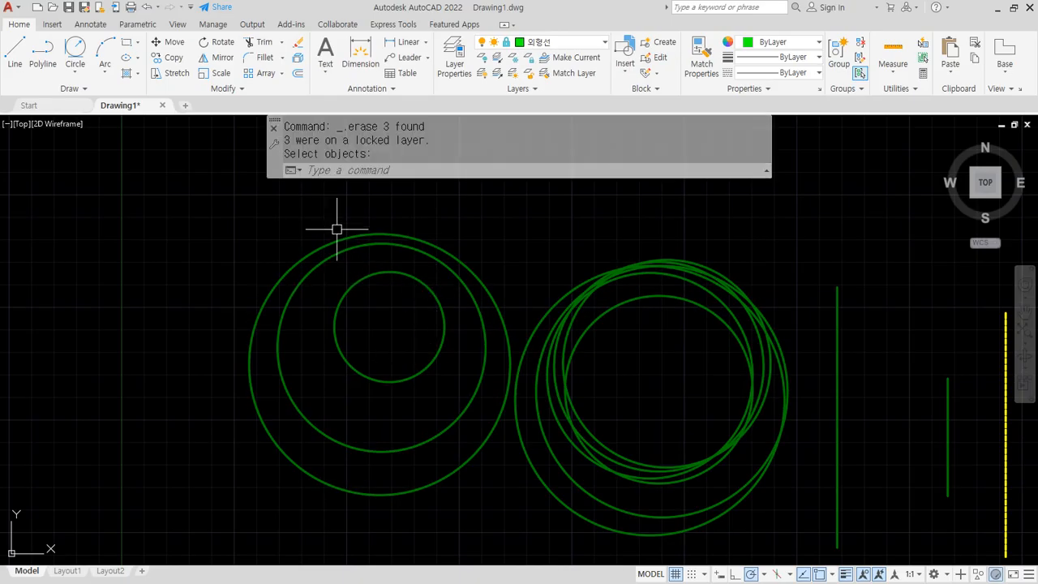
Step: Switch to the browser and look through the practice drawings for the slotted-arm example, and move its window out of the drawing area
key("alt+Tab")
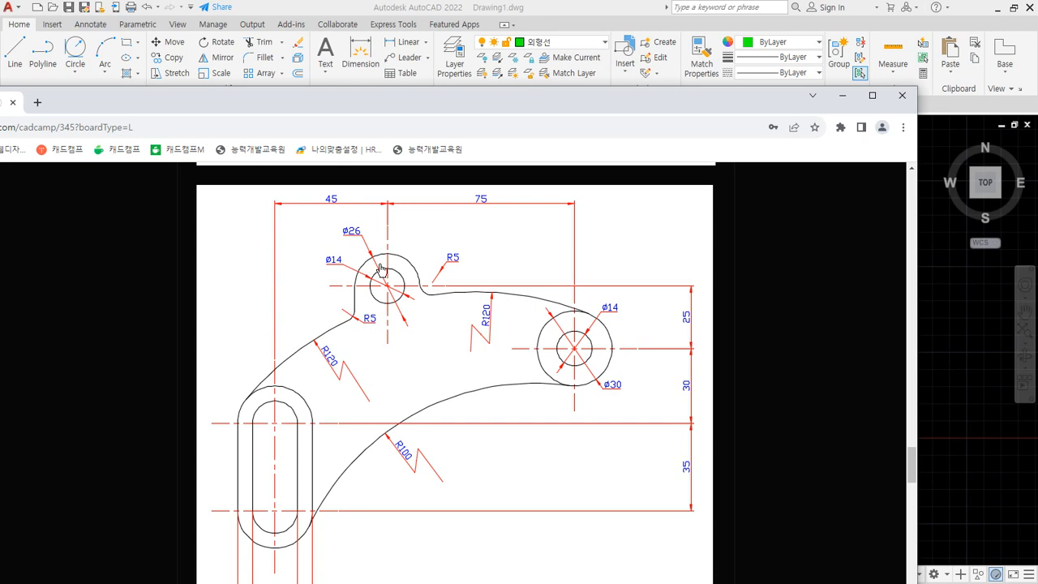
scroll(464, 372, "up", 7)
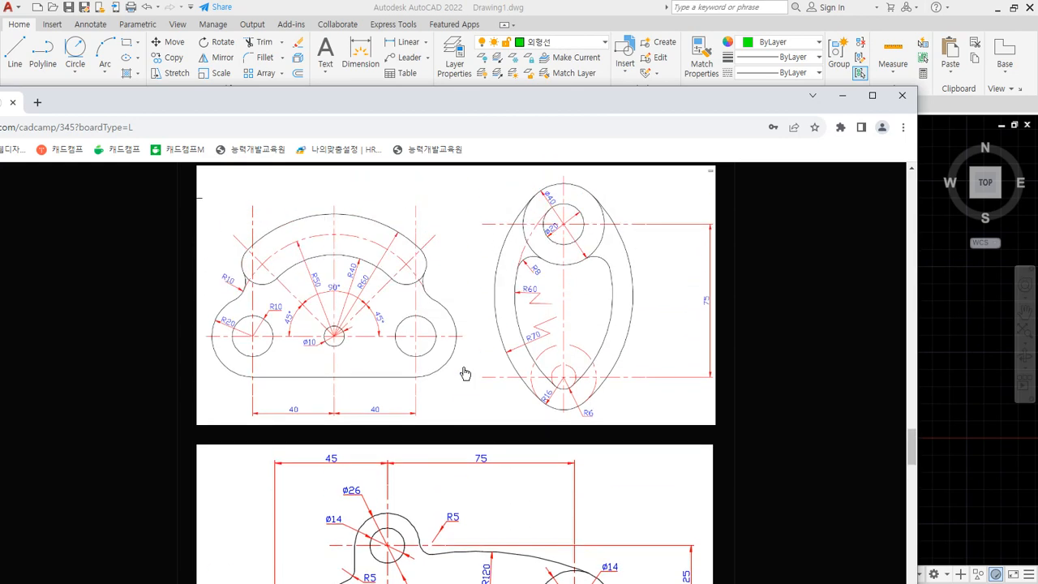
scroll(464, 371, "up", 5)
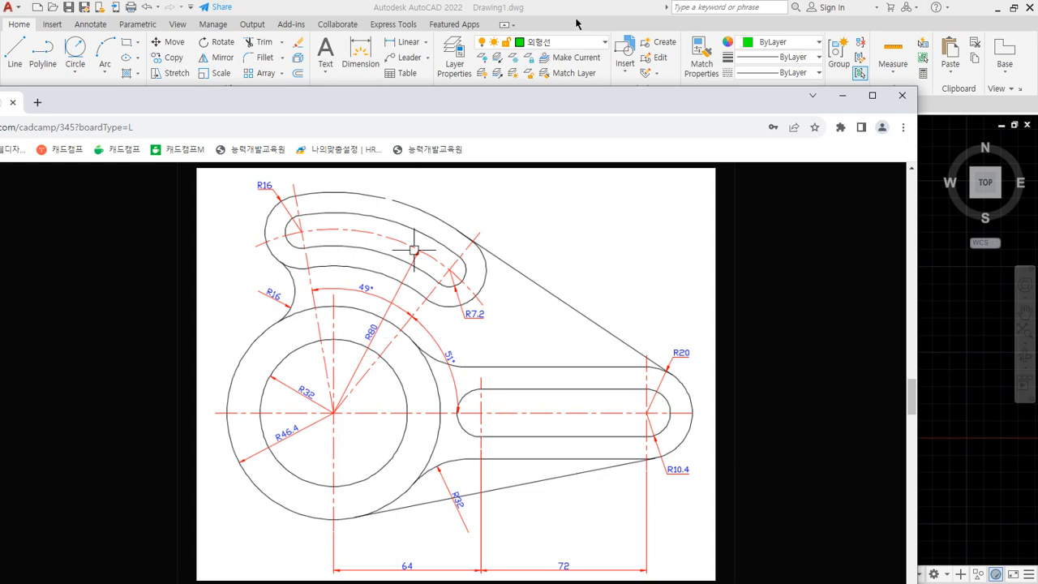
left_click_drag(531, 109, 0, 142)
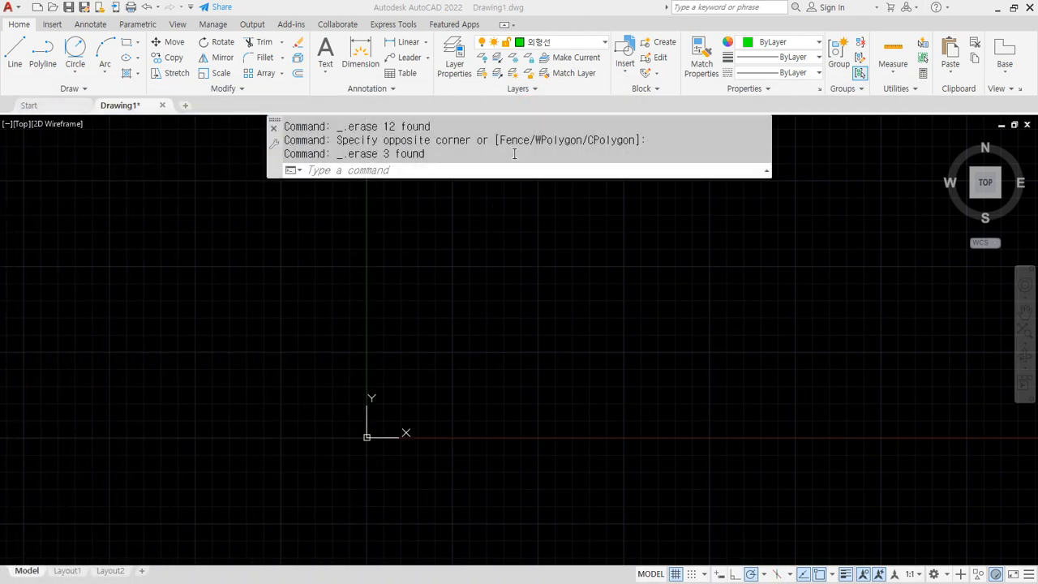
Step: Make 중심선 the current layer and draw a long horizontal center line across the drawing
left_click(551, 41)
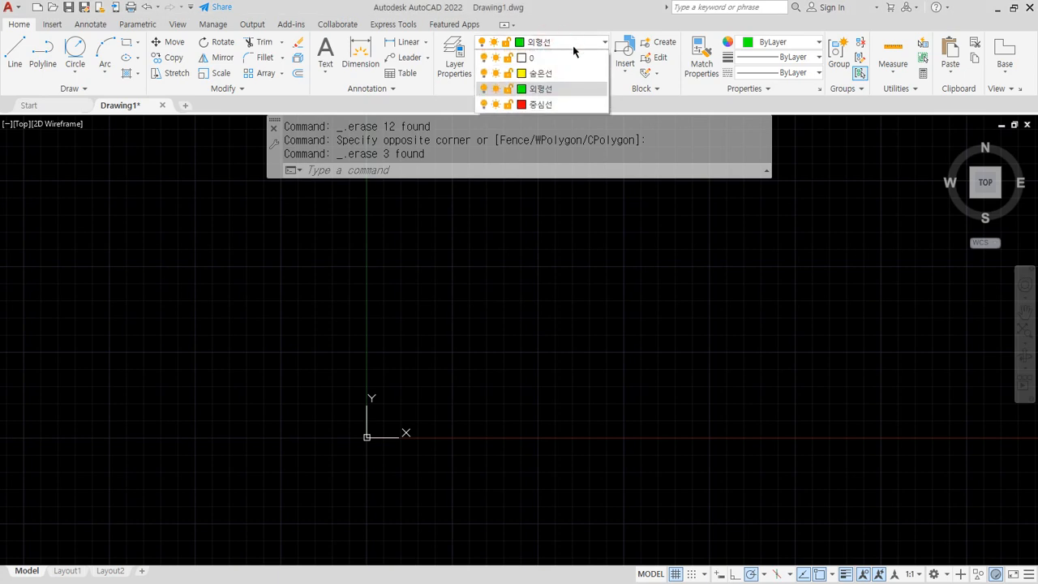
left_click(550, 106)
scroll(572, 314, "down", 1)
middle_click_drag(572, 314, 405, 342)
type("l")
key("Return")
left_click(246, 312)
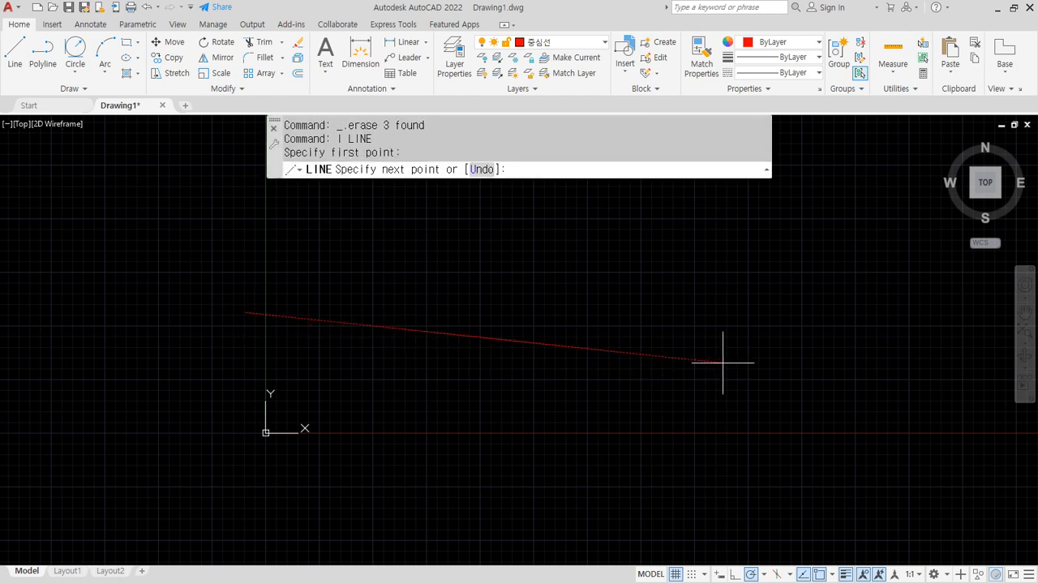
left_click(875, 312)
key("Return")
Step: Draw a vertical center line crossing the horizontal one near its left end
key("Return")
left_click(365, 197)
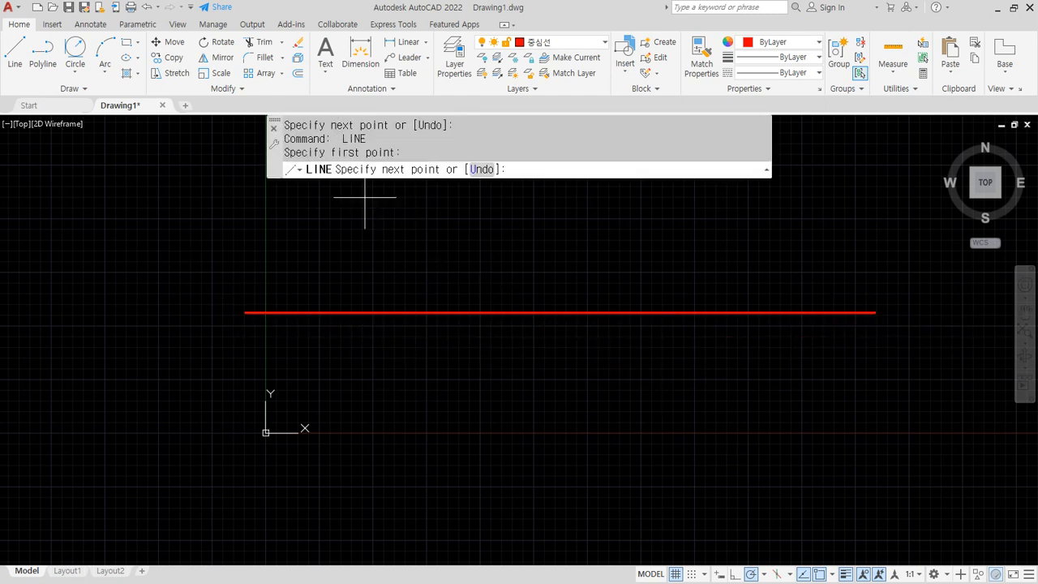
left_click(365, 437)
key("Return")
Step: Examine the layout of the main horizontal center line and the three vertical center lines in the browser's slotted-arm example
mouse_move(0, 192)
left_mouse_down()
mouse_move(475, 193)
mouse_move(776, 218)
mouse_move(698, 125)
left_mouse_up()
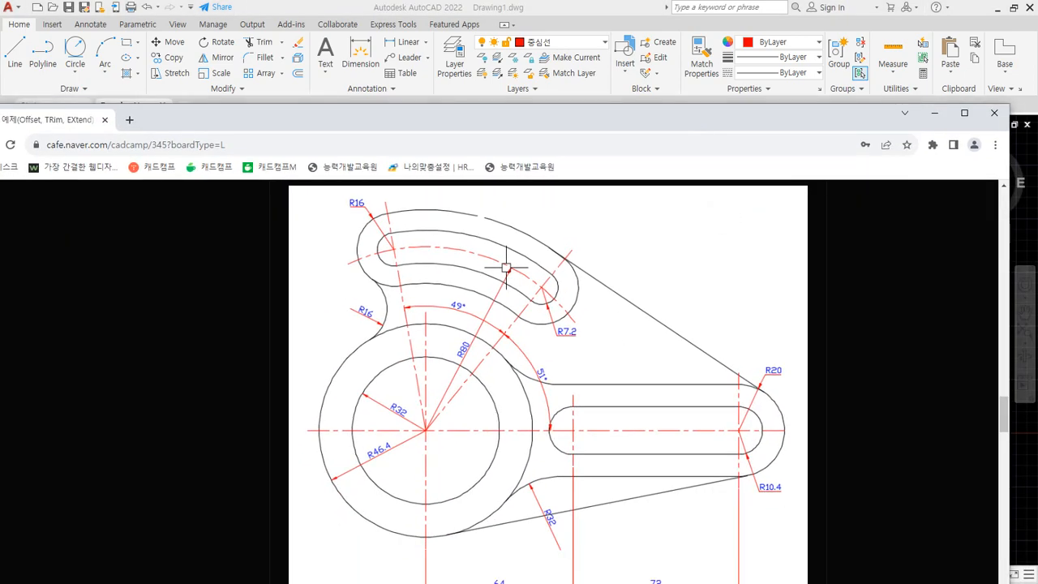
left_click_drag(299, 435, 846, 434)
left_click_drag(424, 311, 425, 567)
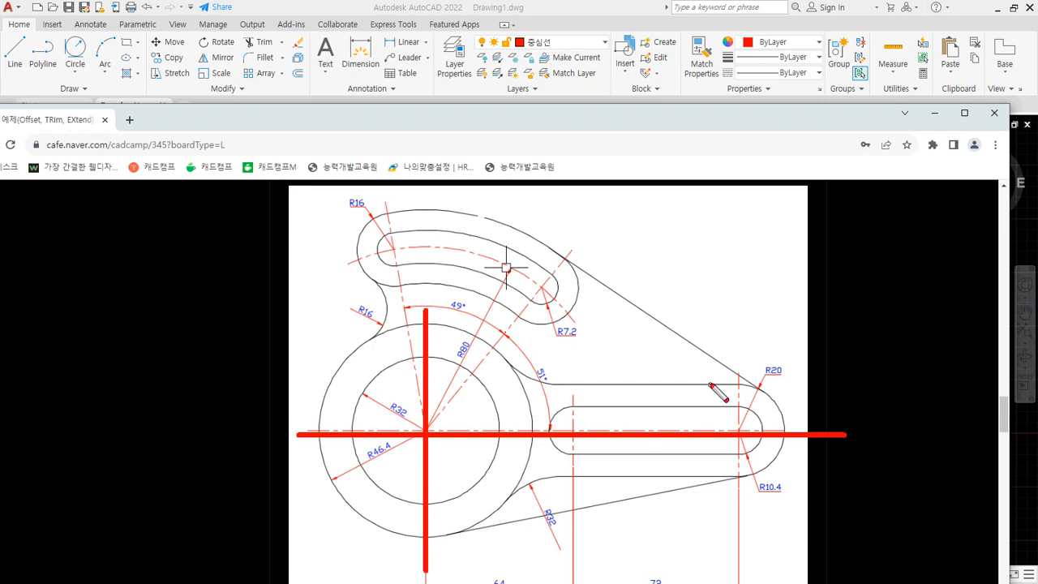
left_click_drag(574, 379, 574, 492)
left_click_drag(739, 375, 738, 490)
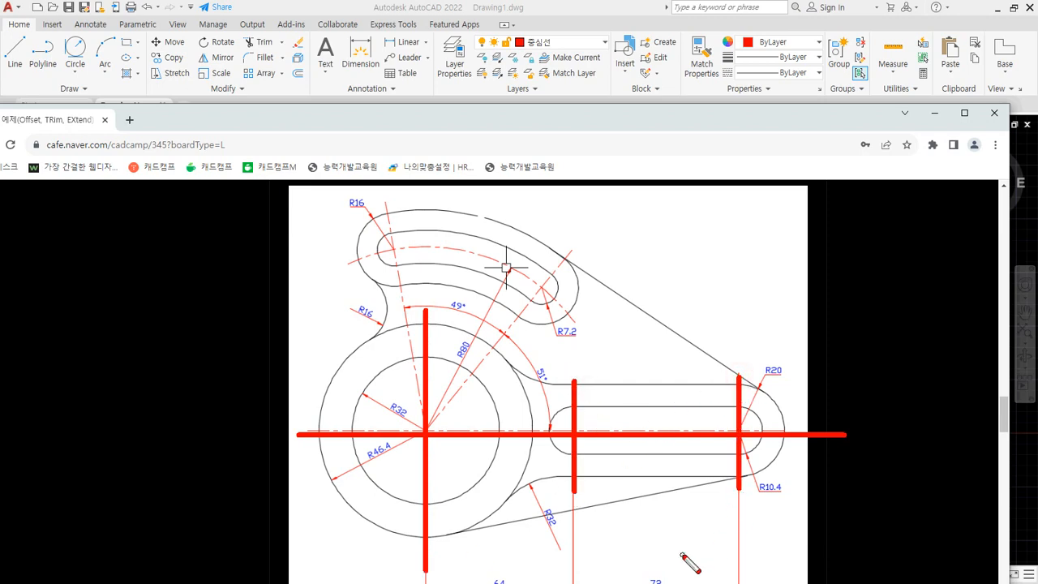
key("Escape")
left_click_drag(615, 117, 0, 81)
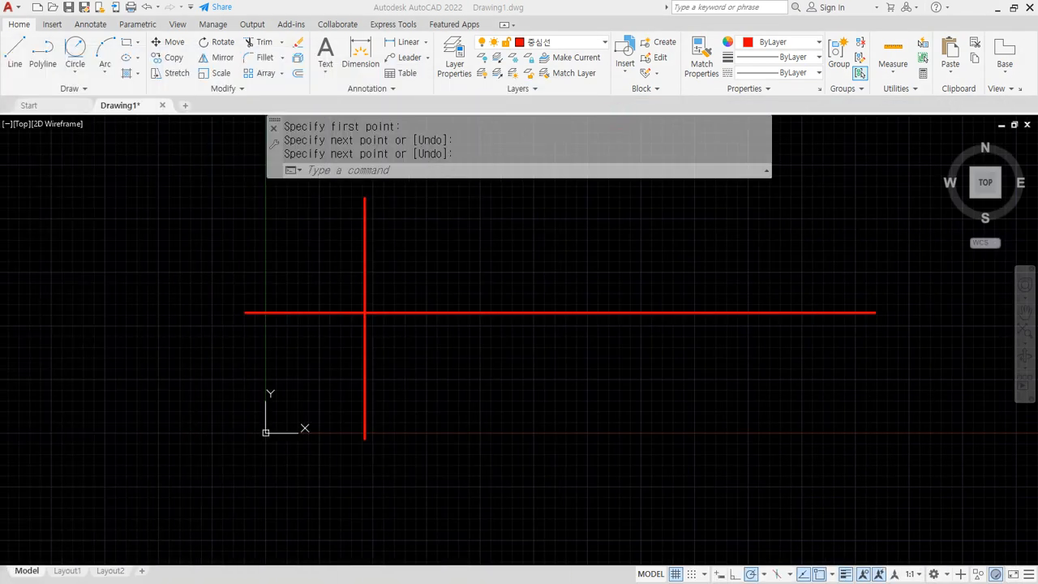
Step: Offset the vertical center line 64 to the right
scroll(357, 343, "up", 2)
scroll(424, 299, "up", 2)
scroll(406, 288, "down", 1)
middle_click_drag(404, 290, 390, 341)
type("o")
key("Return")
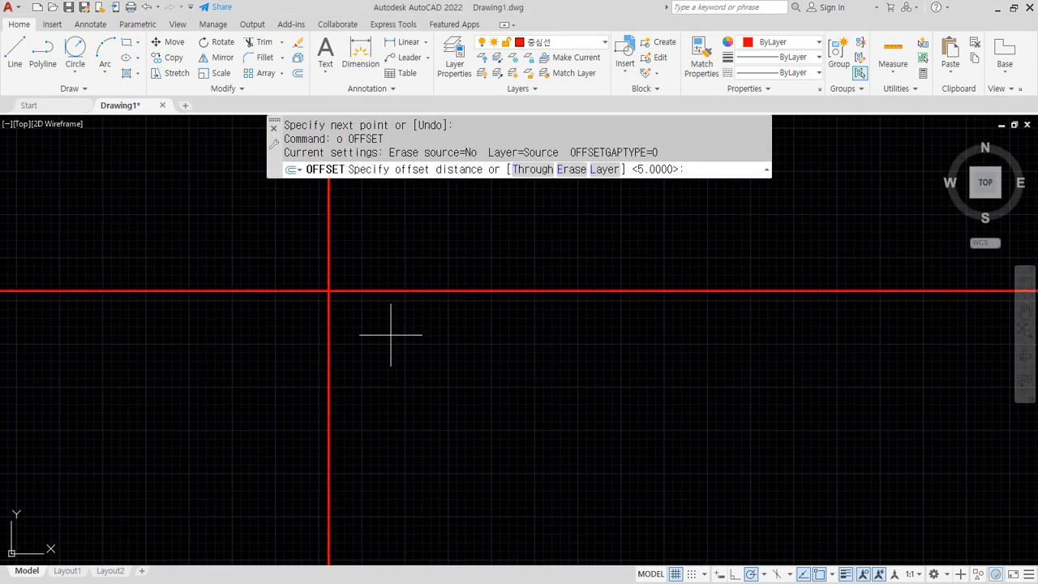
type("64")
key("Return")
left_click(327, 322)
left_click(400, 321)
scroll(363, 294, "up", 3)
scroll(363, 293, "up", 2)
key("Return")
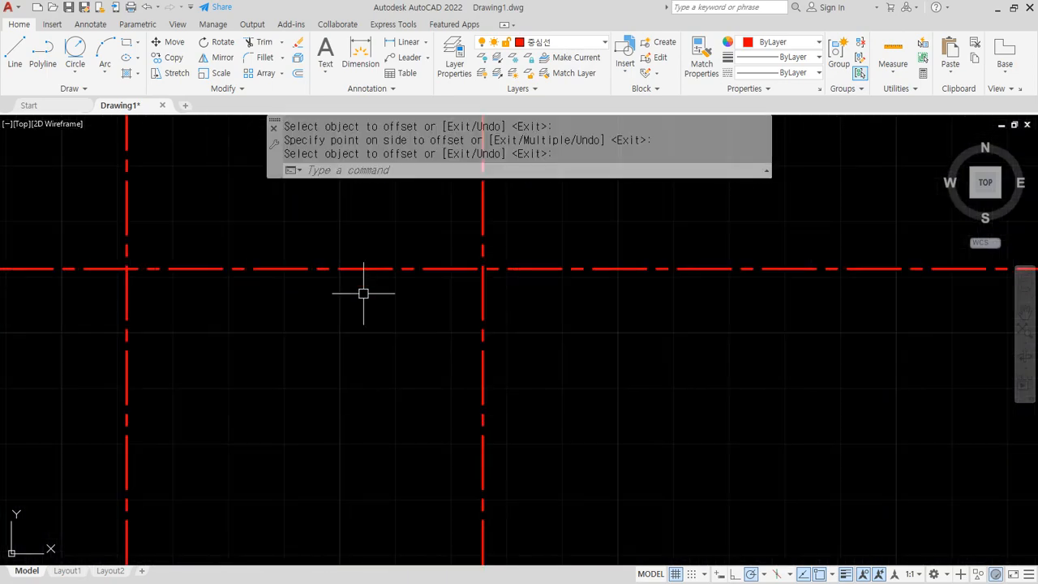
Step: Offset the new vertical center line 72 further to the right
key("Return")
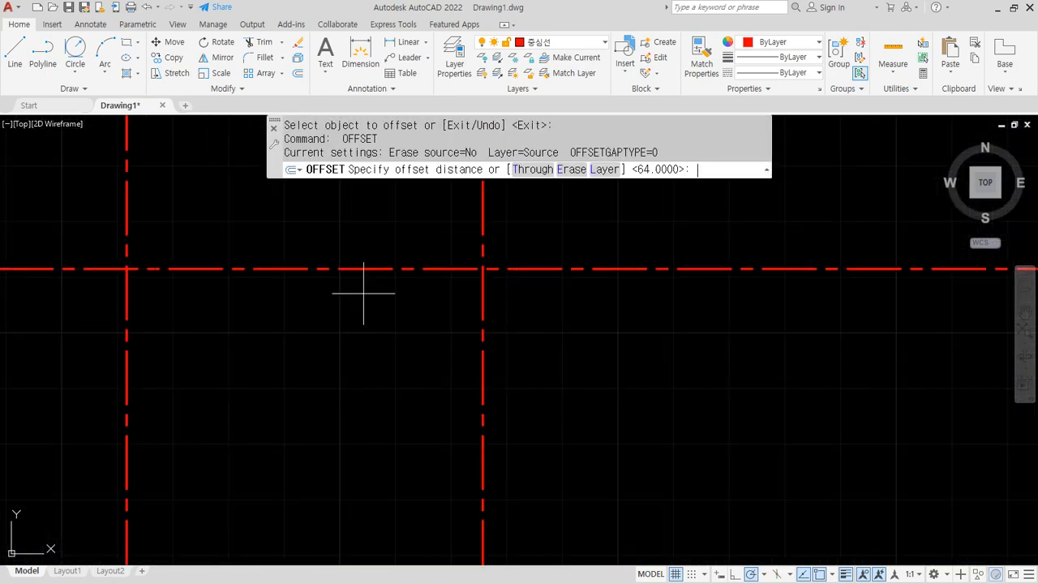
key("Return")
left_click(481, 296)
left_click(669, 311)
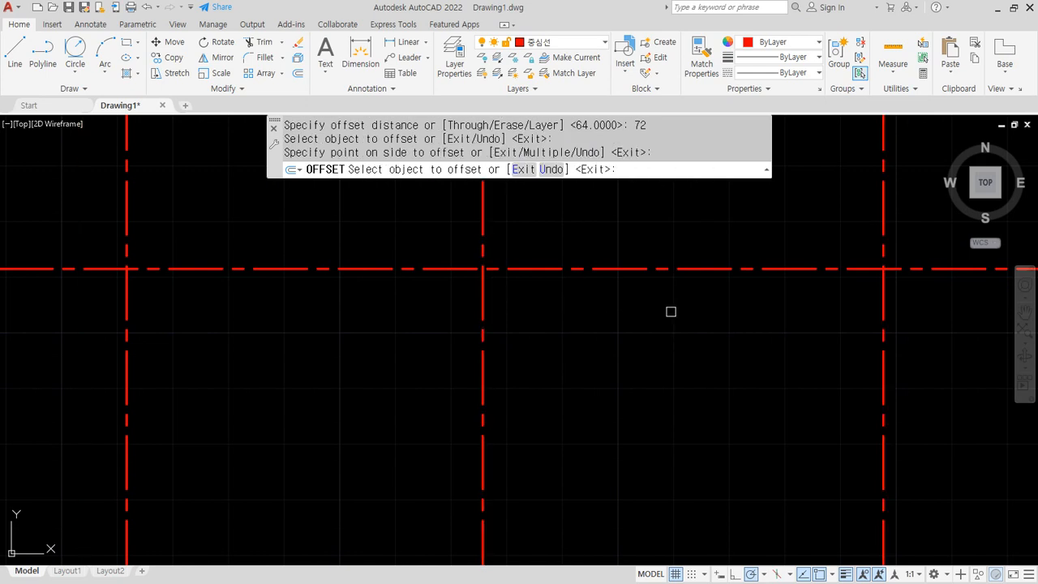
key("Return")
Step: Make 외형선 the current layer and draw a circle of radius 32 at the leftmost center-line intersection
scroll(670, 310, "down", 2)
scroll(648, 371, "down", 2)
mouse_move(469, 401)
left_mouse_down()
mouse_move(399, 278)
mouse_move(495, 374)
left_mouse_up()
left_click_drag(589, 352, 584, 362)
left_click_drag(727, 344, 728, 363)
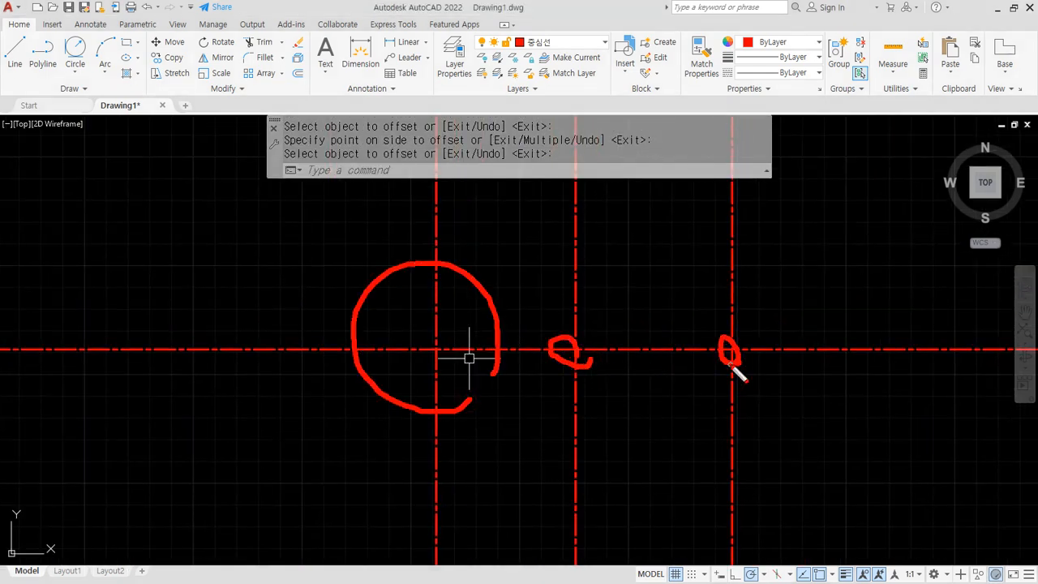
left_click(570, 42)
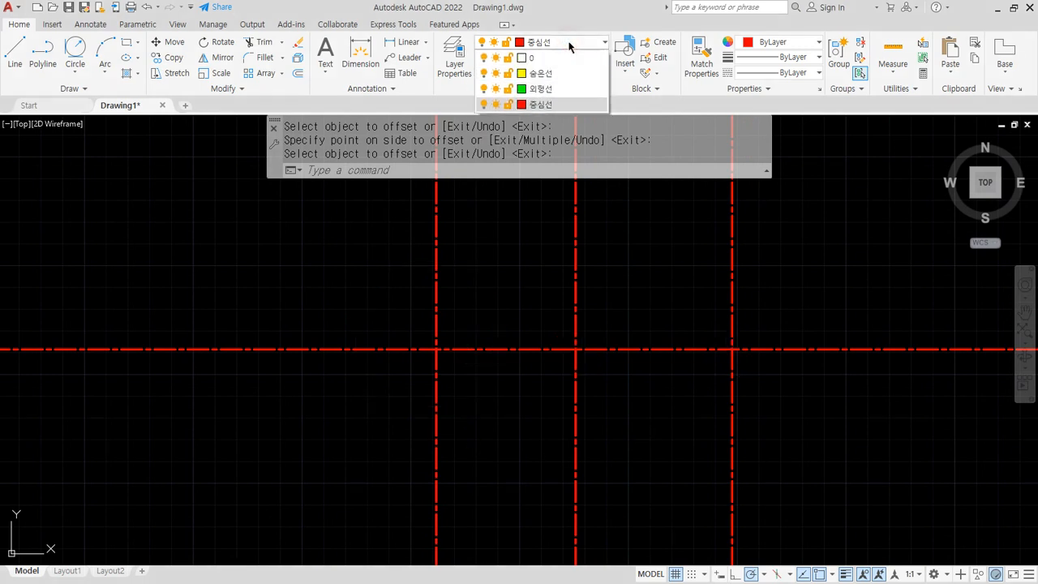
left_click(542, 89)
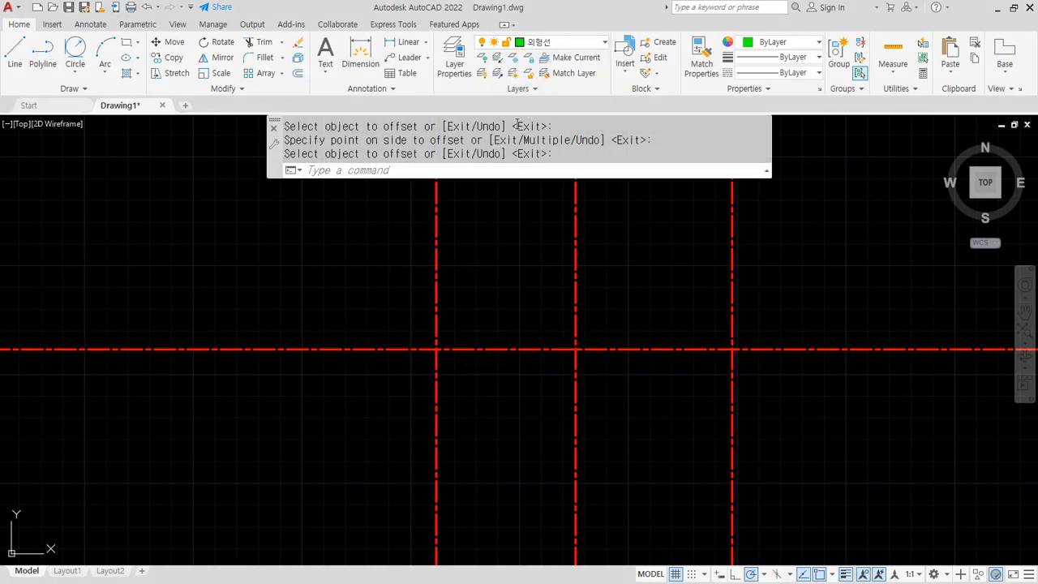
left_click(74, 72)
left_click(92, 97)
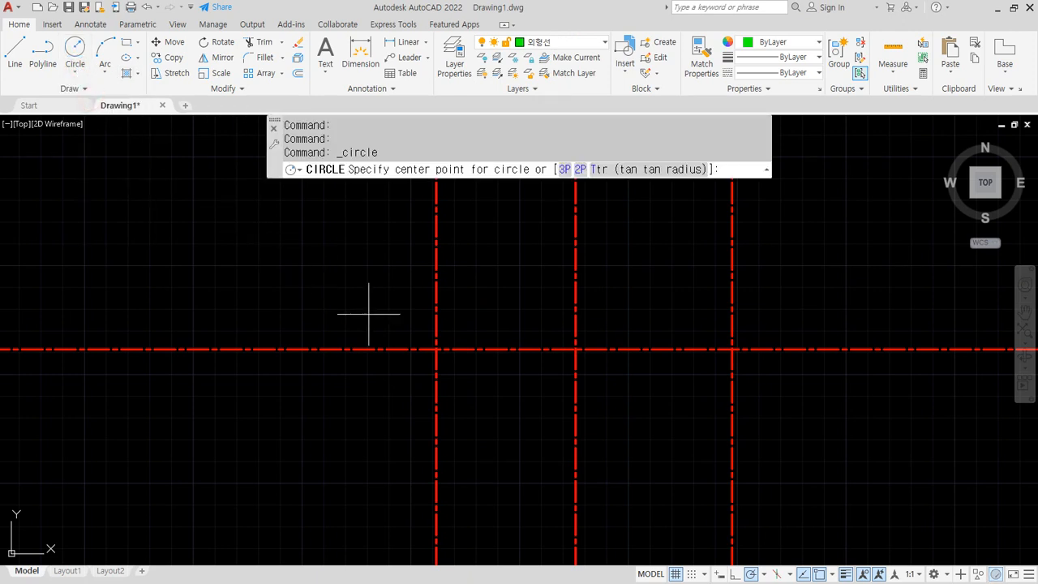
left_click(436, 349)
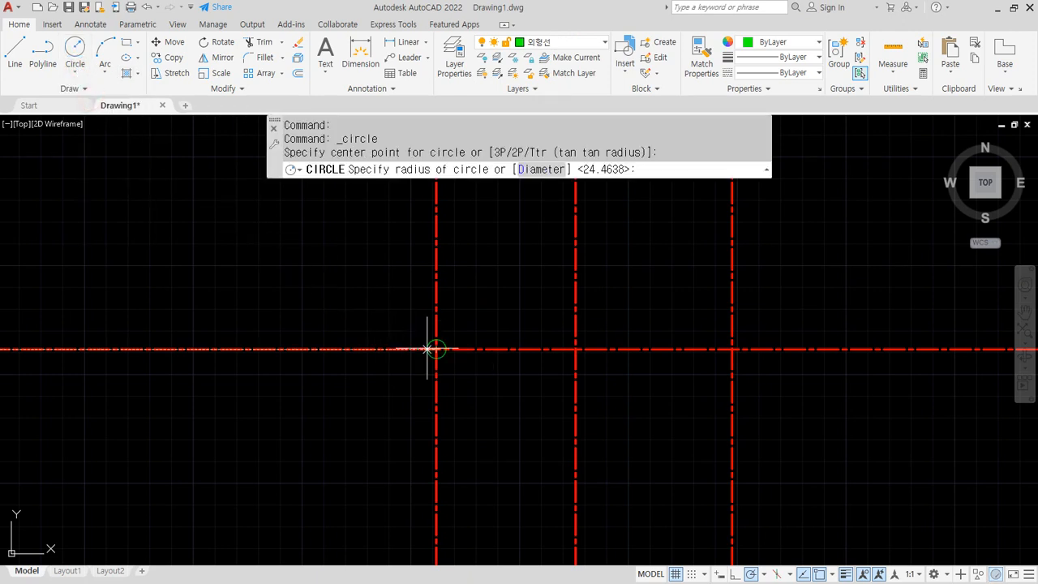
key("Return")
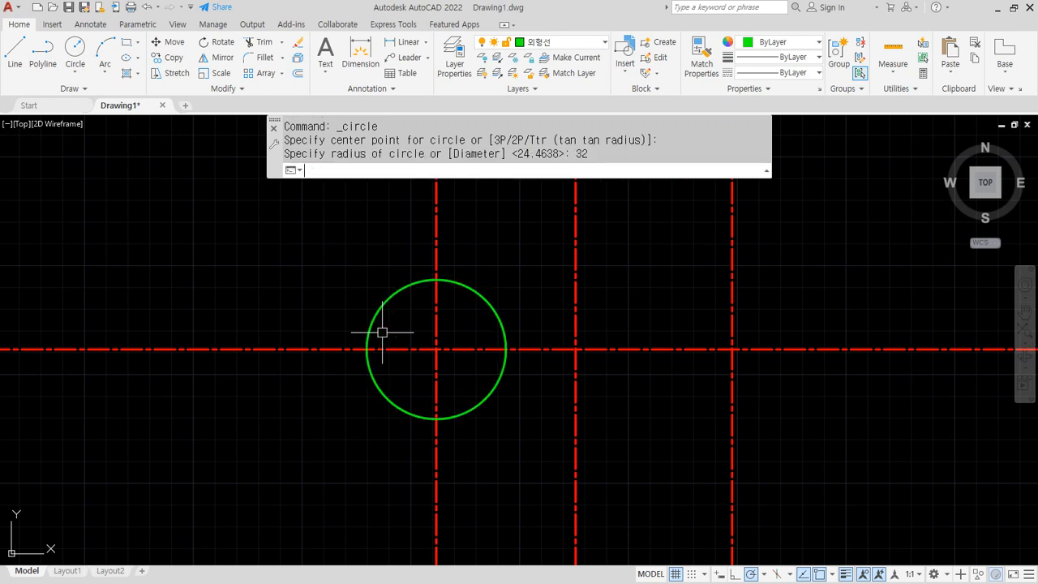
Step: Draw a concentric circle of radius 46.4 around the radius 32 circle
left_click(75, 51)
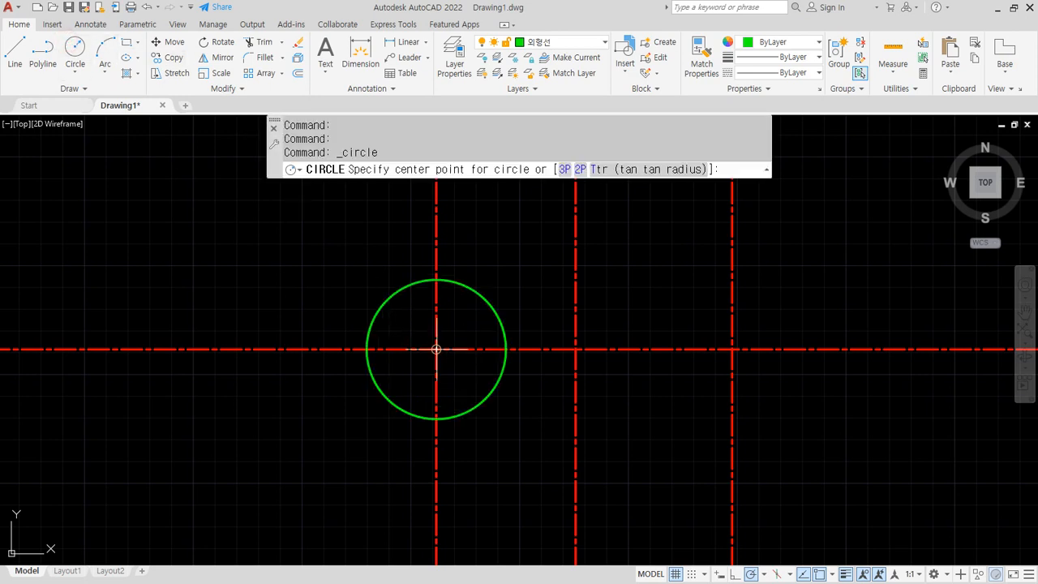
left_click(436, 349)
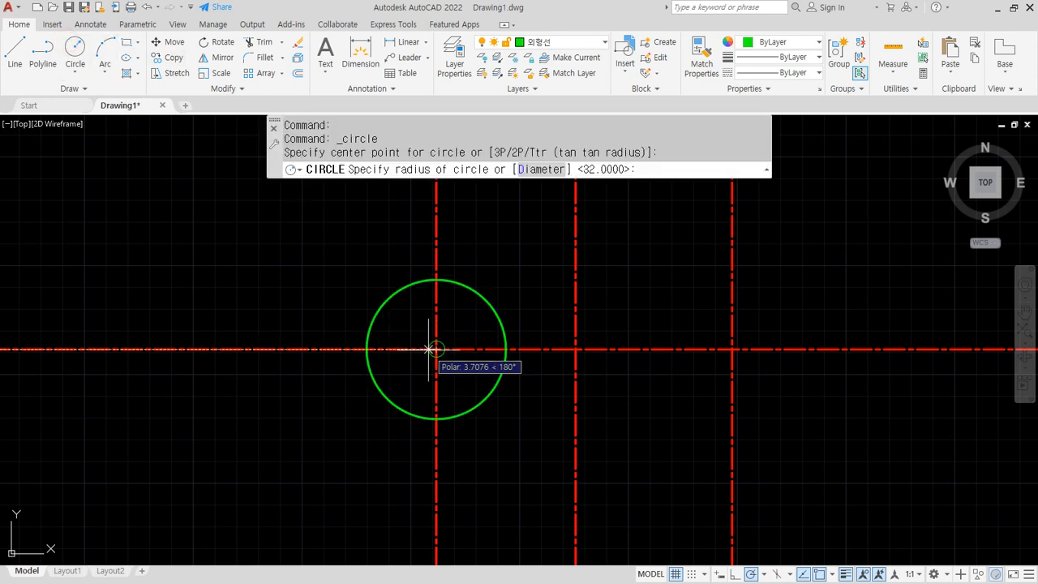
type("46.4")
key("Return")
Step: Draw circles of radius 10.4 at the middle and rightmost center-line intersections
middle_click_drag(607, 352, 346, 348)
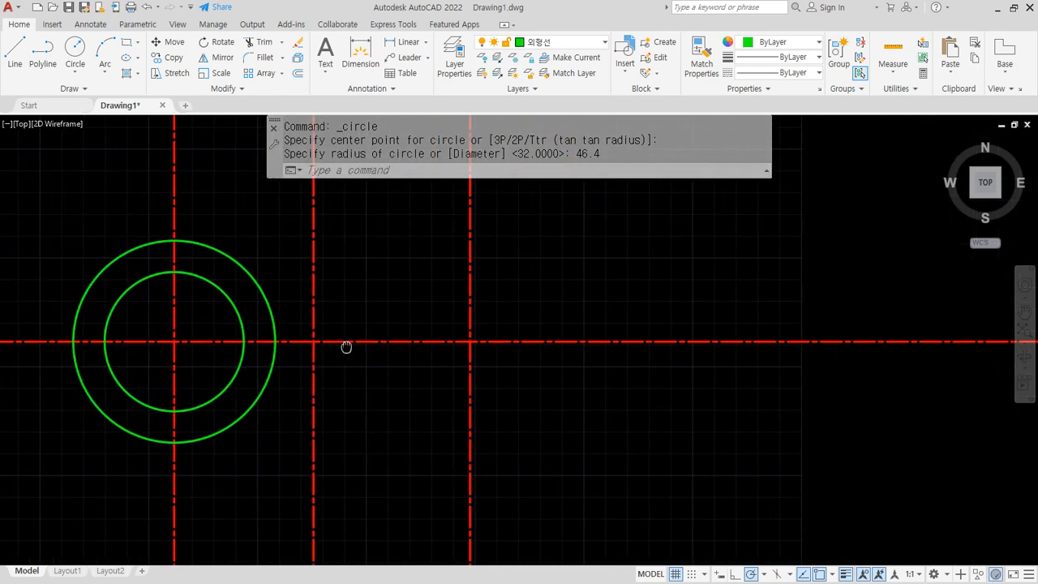
type("c")
key("Return")
left_click(314, 341)
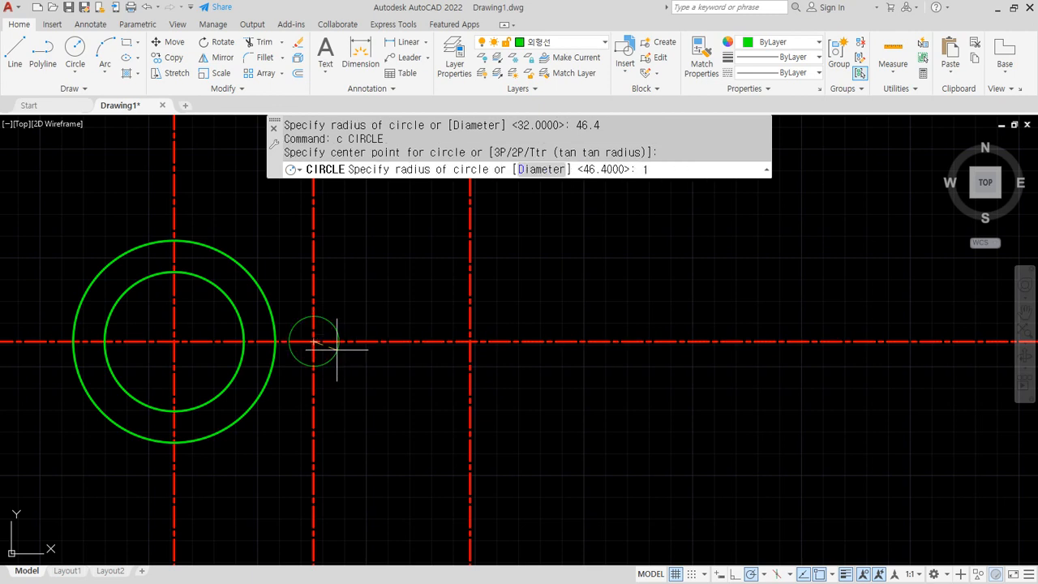
type("10.4")
key("Return")
key("Return")
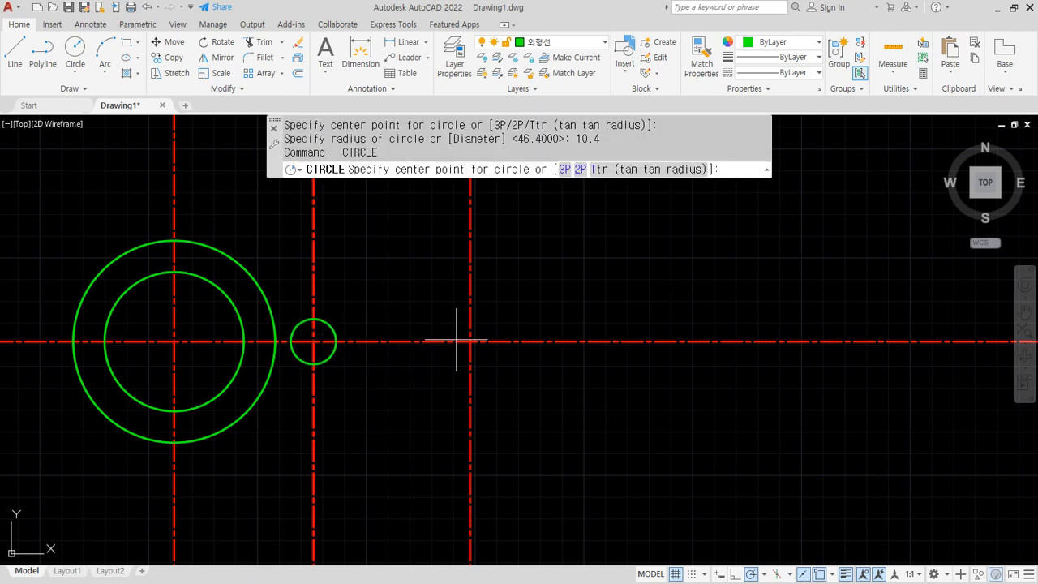
left_click(470, 342)
key("Return")
Step: Draw a circle of radius 20 centered on the rightmost center-line intersection
key("Return")
left_click(470, 341)
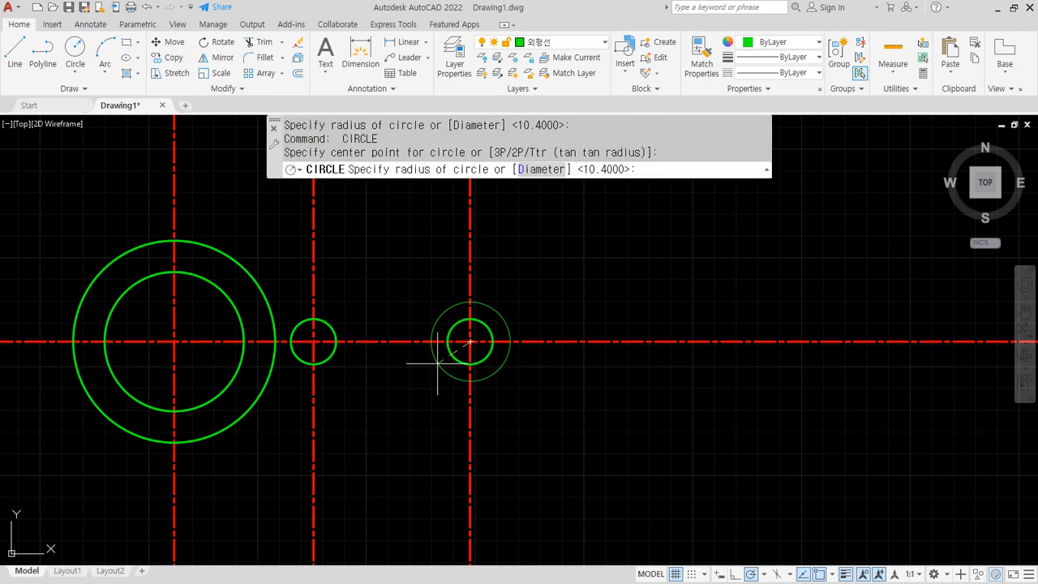
type("20")
key("Return")
Step: Connect the top and bottom quadrants of the two radius 10.4 circles with horizontal lines to outline the slot
middle_click_drag(389, 294, 441, 295)
scroll(440, 295, "up", 2)
left_click_drag(362, 318, 635, 319)
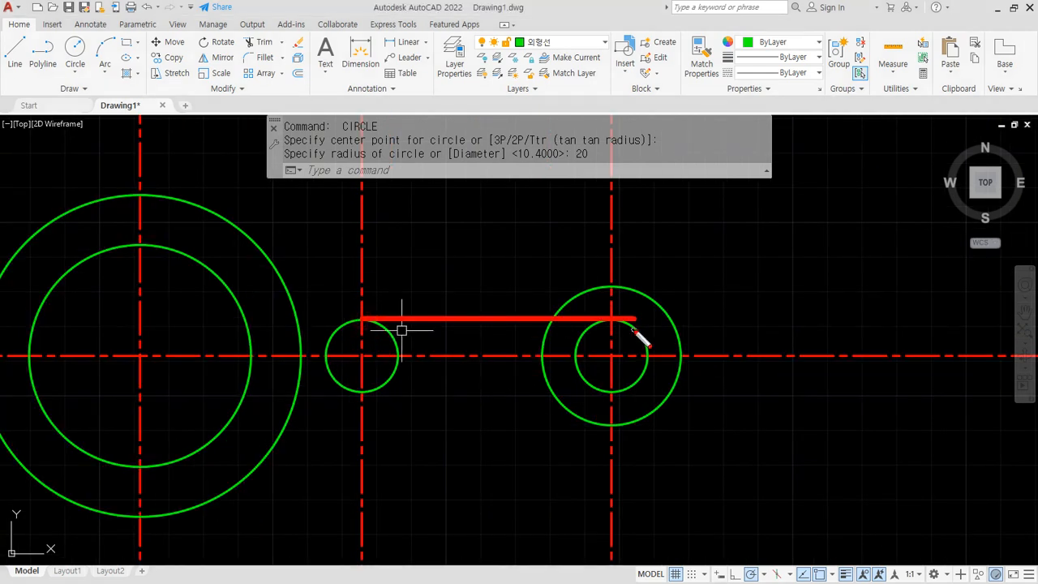
left_click_drag(621, 389, 405, 390)
key("Escape")
type("l")
key("Return")
left_click(611, 319)
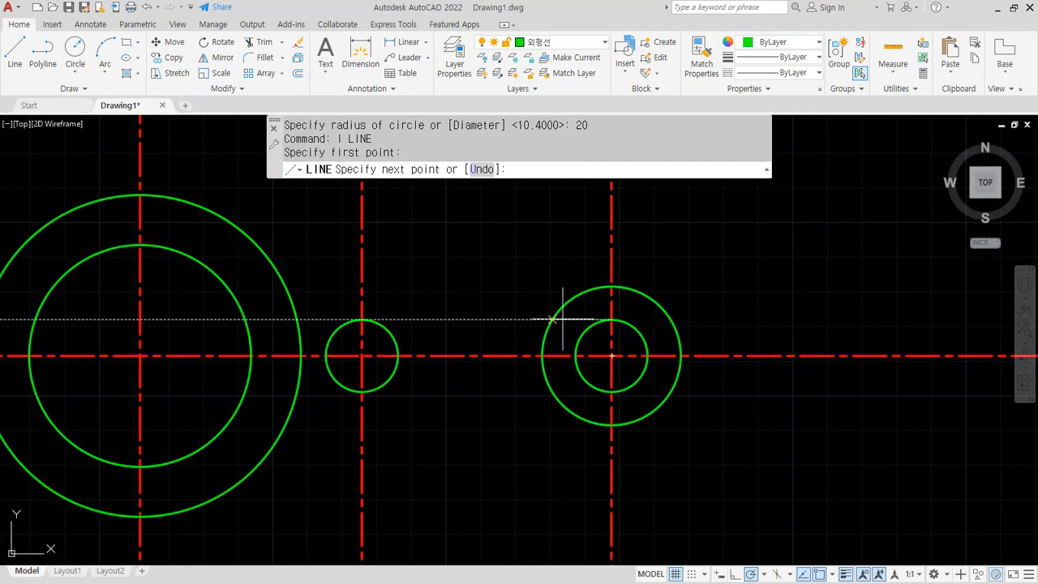
left_click(362, 320)
key("Return")
key("Return")
left_click(362, 391)
left_click(611, 391)
key("Return")
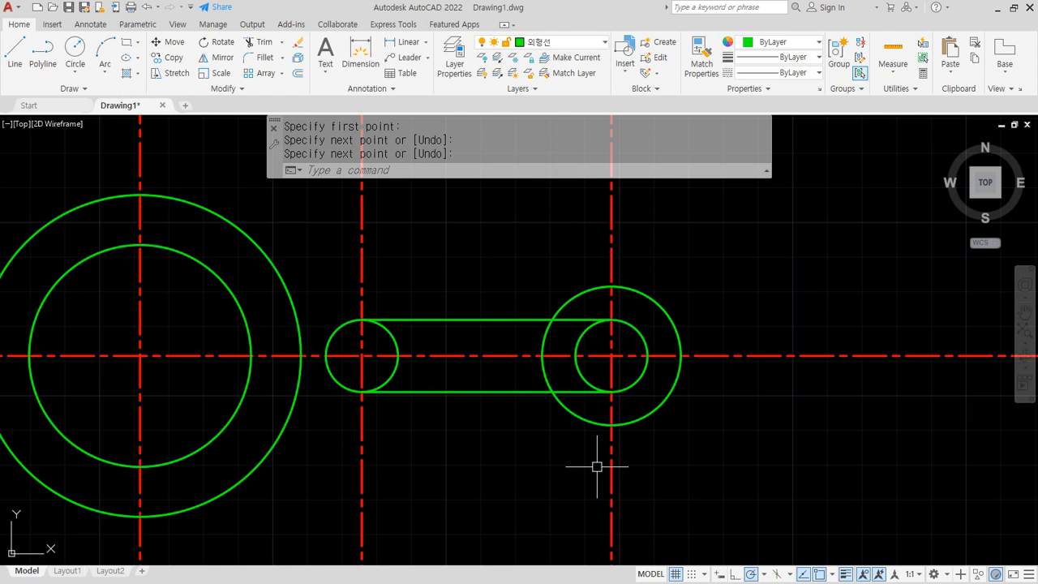
Step: Draw horizontal lines from the top and bottom quadrants of the radius 20 circle to the radius 46.4 circle
type("l")
key("Return")
left_click(612, 286)
left_click(285, 286)
key("Return")
key("Return")
left_click(612, 424)
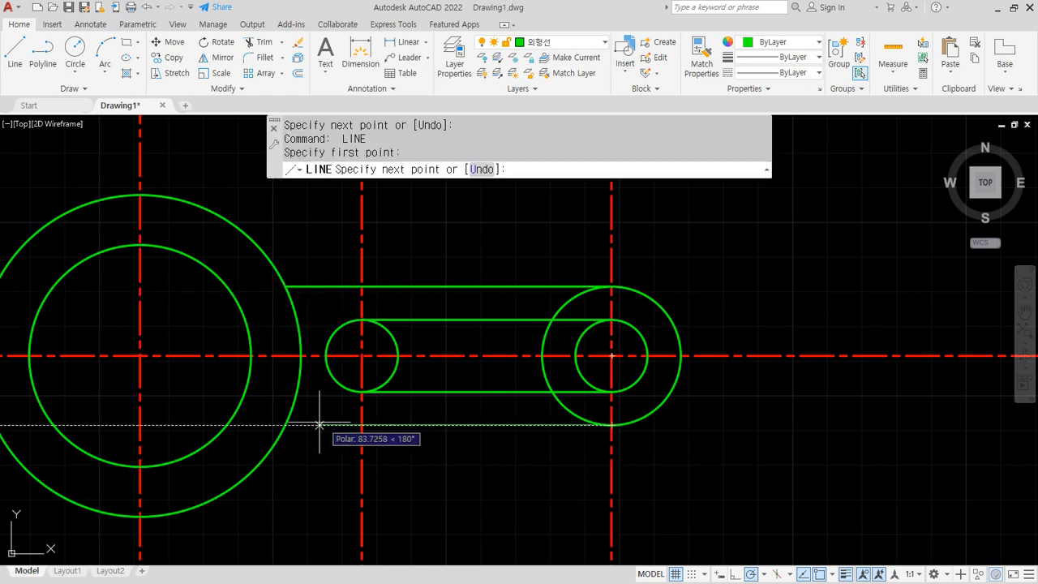
left_click(286, 424)
key("Return")
type("tr")
key("Return")
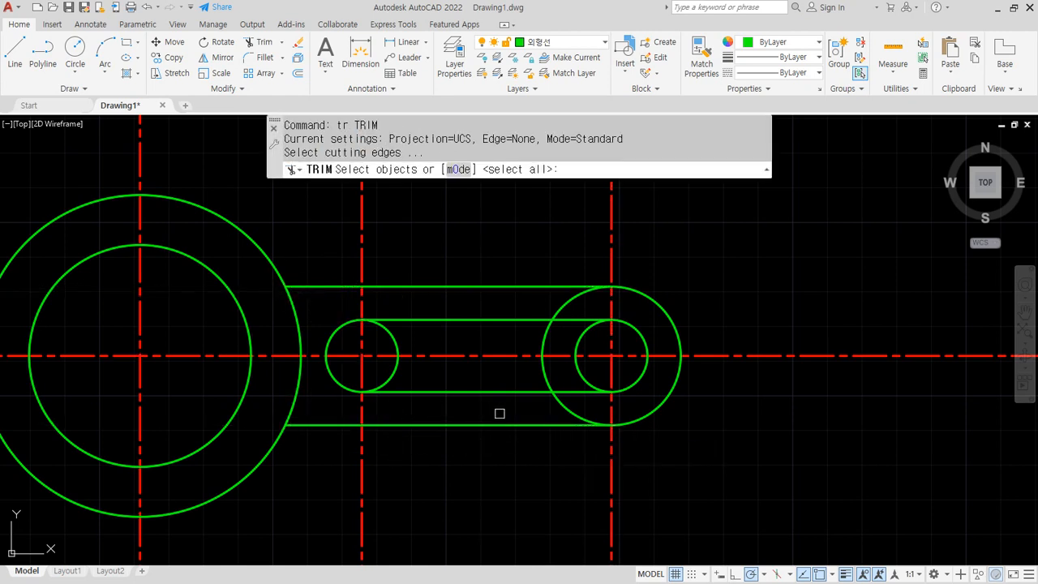
left_click(504, 392)
key("Escape")
Step: Trim the inner halves of the two small circles and the radius 20 circle, using the middle and right vertical center lines as cutting edges
key("Return")
left_click(667, 236)
left_click(338, 205)
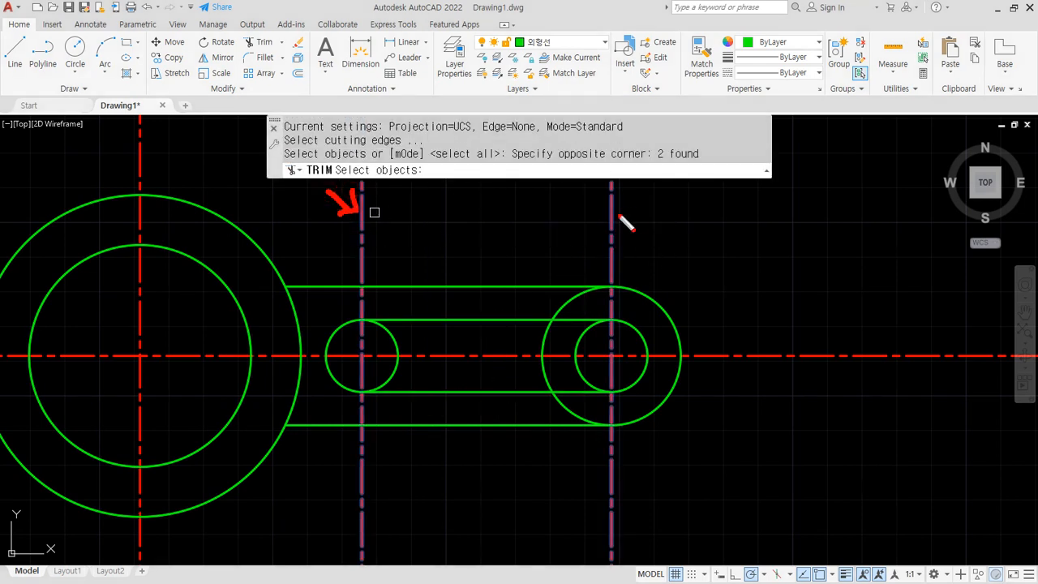
key("Return")
left_click(395, 335)
left_click(542, 339)
left_click(583, 342)
key("Return")
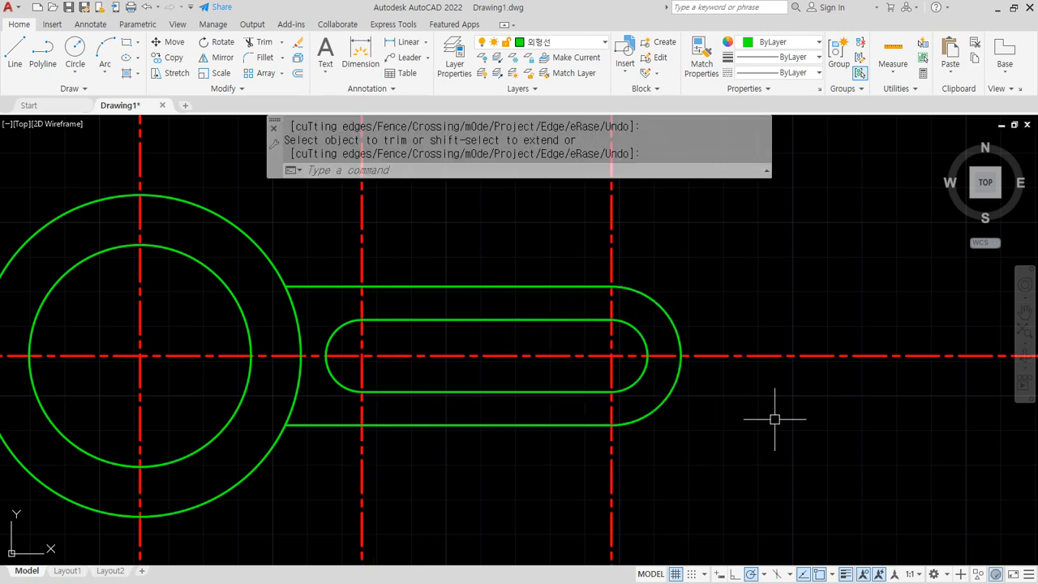
Step: Offset the arm's right outer end arc and the slot's left end arc outward by 5
type("o")
key("Return")
key("Return")
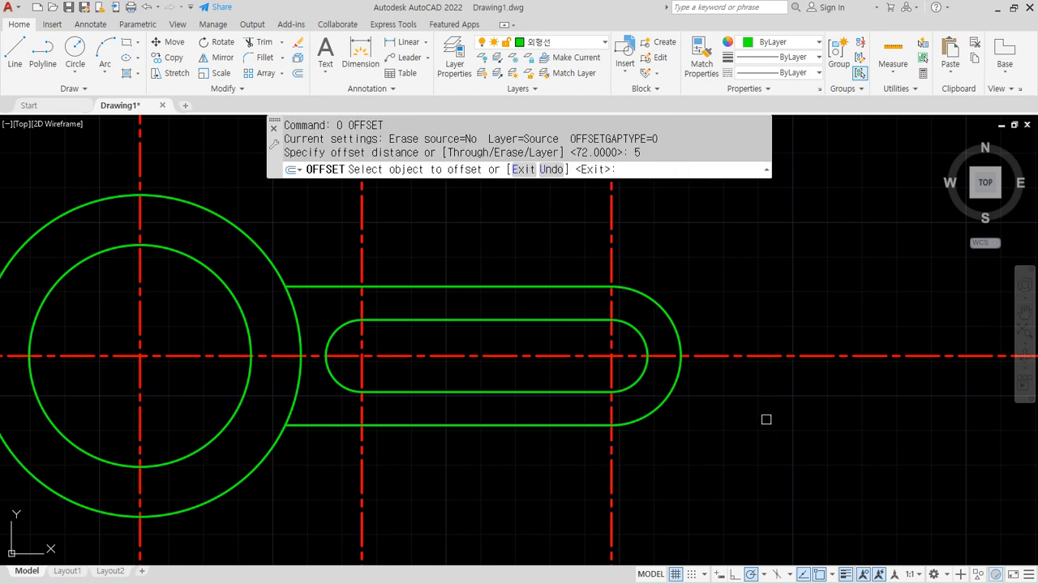
left_click(666, 313)
left_click(331, 347)
left_click(325, 309)
Step: Trim the rightmost vertical center line and the right end of the horizontal center line back to the offset outer arc
type("tr")
key("Return")
left_click(630, 273)
key("Return")
left_click(613, 248)
left_click(746, 355)
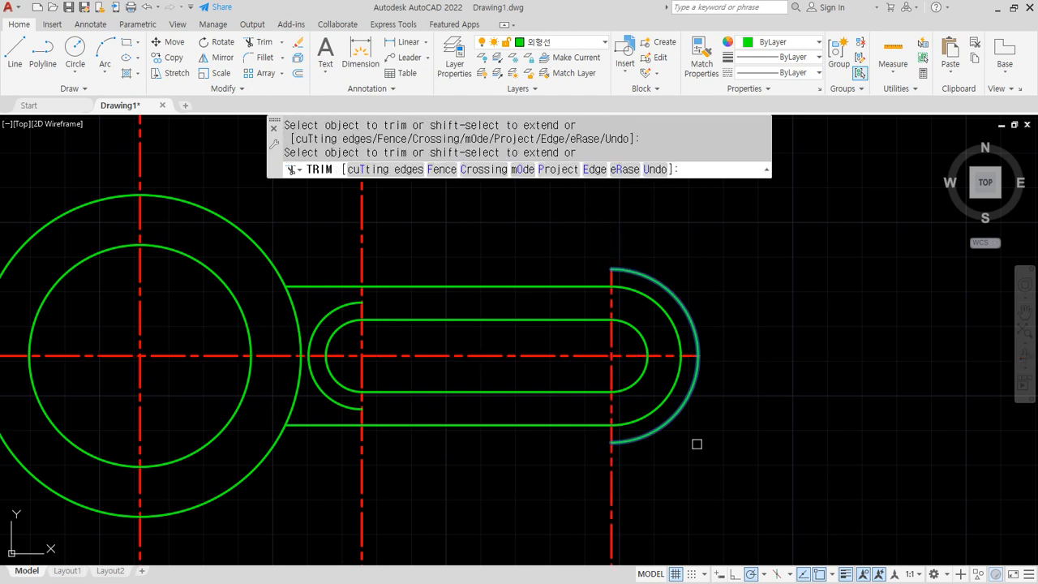
left_click(612, 500)
key("Return")
Step: Trim both ends of the middle vertical center line back to the offset arc around the slot's left end
type("tr")
key("Return")
left_click(344, 399)
key("Return")
left_click(363, 449)
left_click(365, 241)
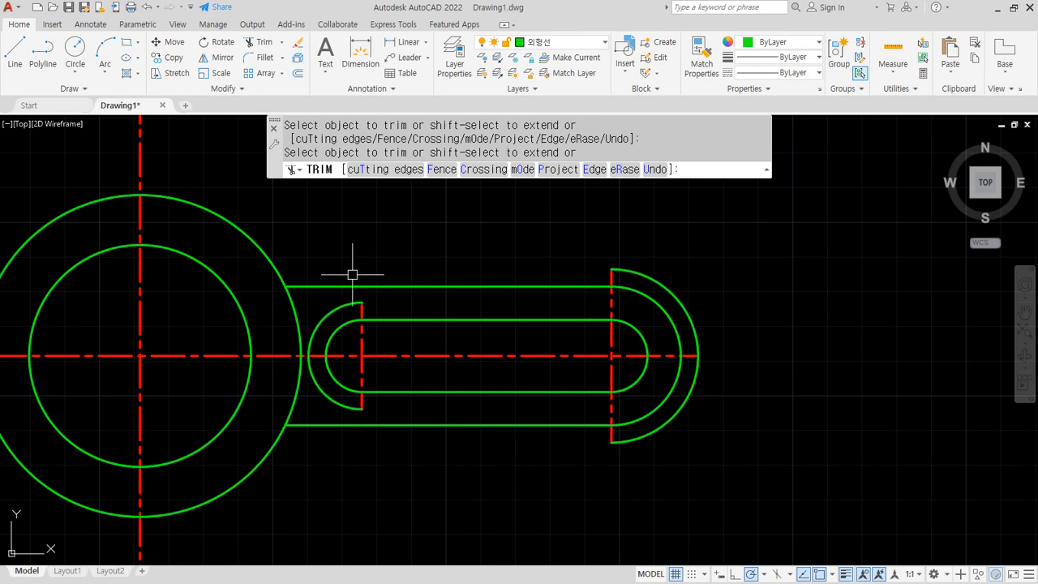
key("Return")
Step: Erase the two offset helper arcs at the slot's left end and the arm's right end
left_click(342, 307)
left_click(630, 273)
type("e")
key("Return")
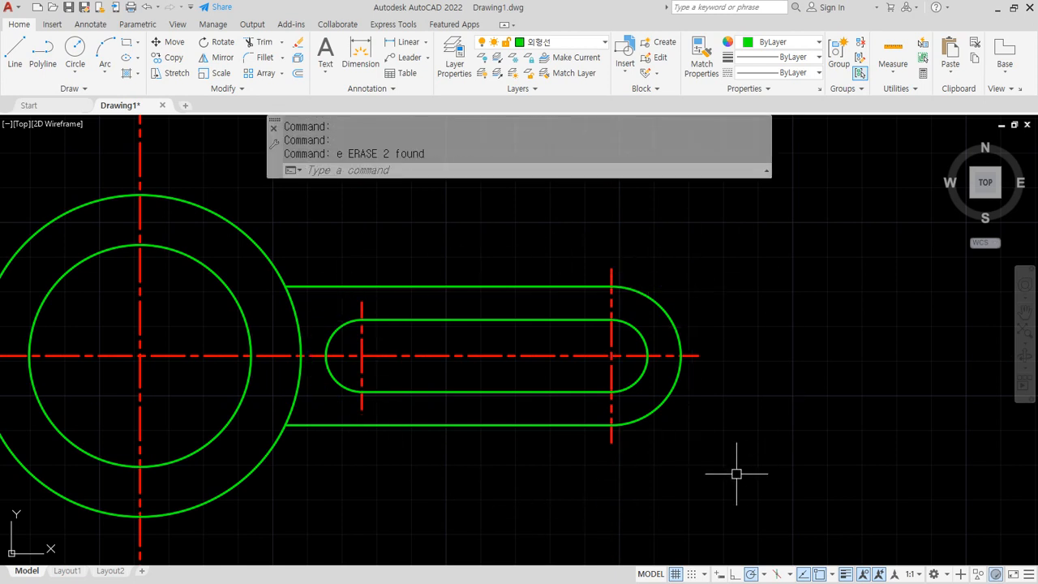
Step: Offset the larger concentric circle outward by 5
scroll(347, 443, "down", 1)
middle_click_drag(210, 356, 264, 351)
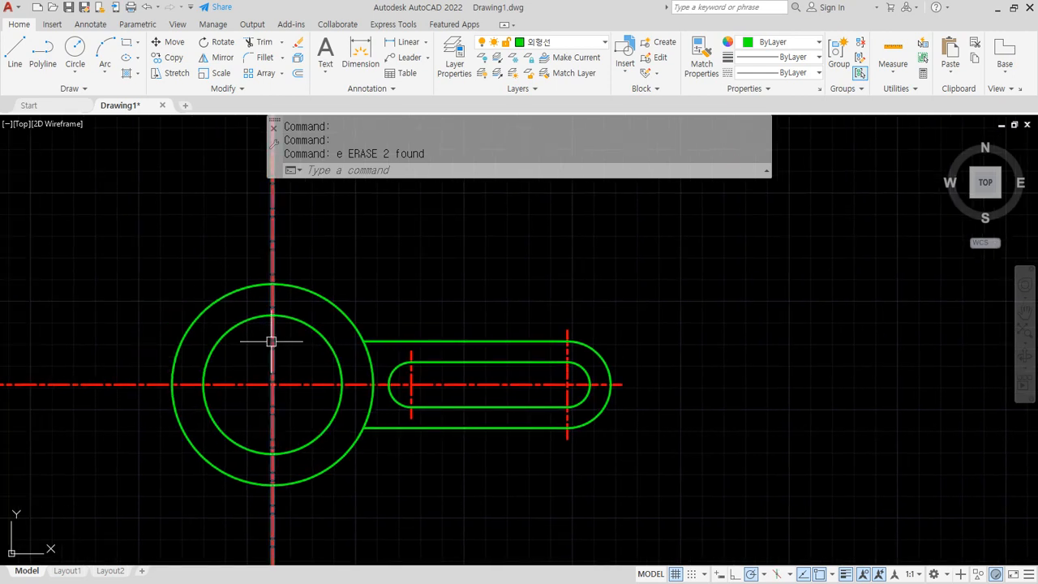
type("o")
key("Return")
type("5")
key("Return")
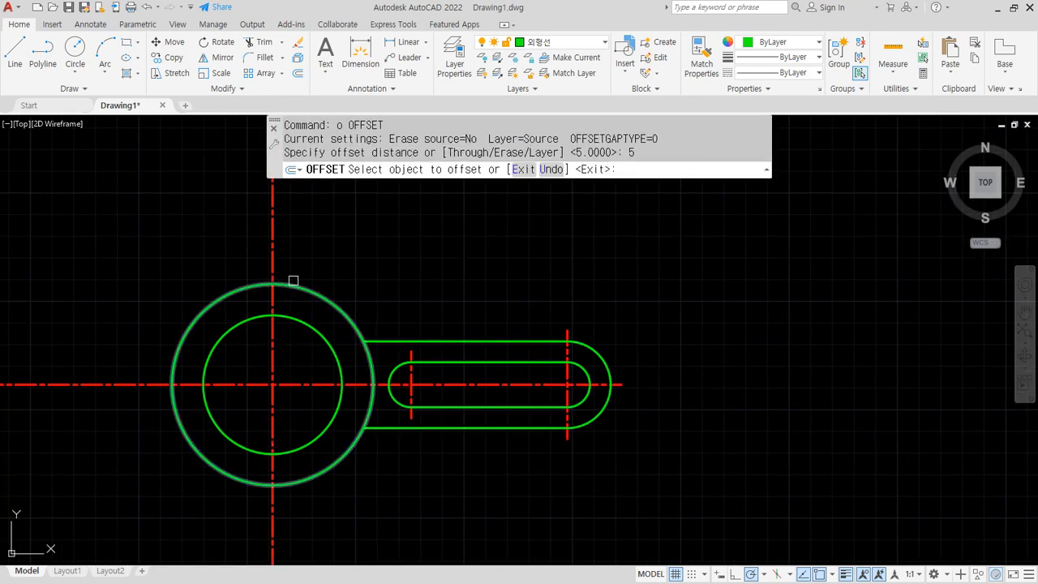
left_click(292, 283)
left_click(316, 250)
key("Return")
Step: Trim the circle's vertical and horizontal center lines back to the offset circle and erase that helper circle
type("tr")
key("Return")
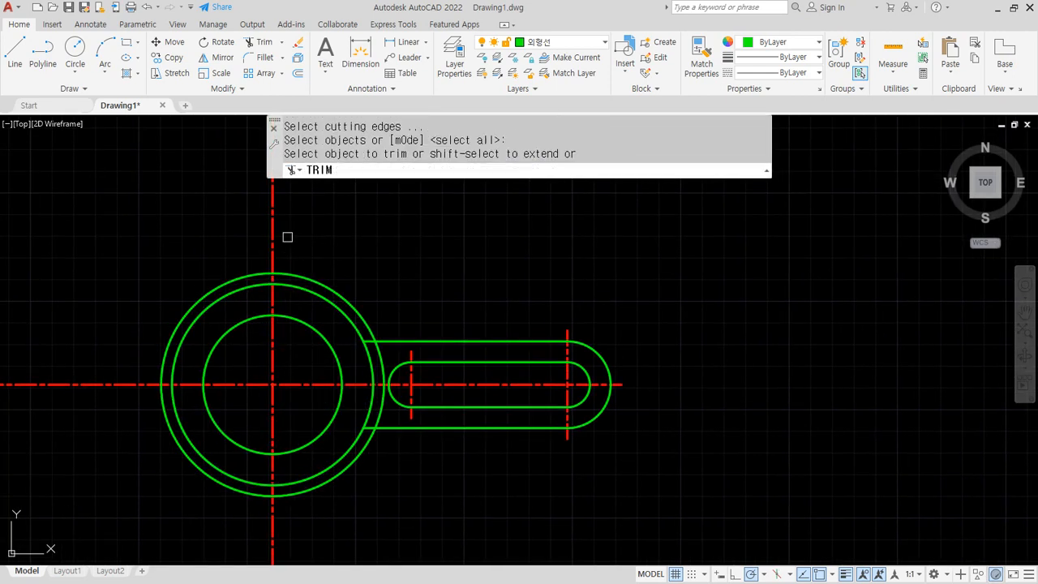
key("Return")
left_click(274, 235)
left_click(144, 382)
left_click(273, 519)
key("Return")
left_click(301, 492)
type("e")
key("Return")
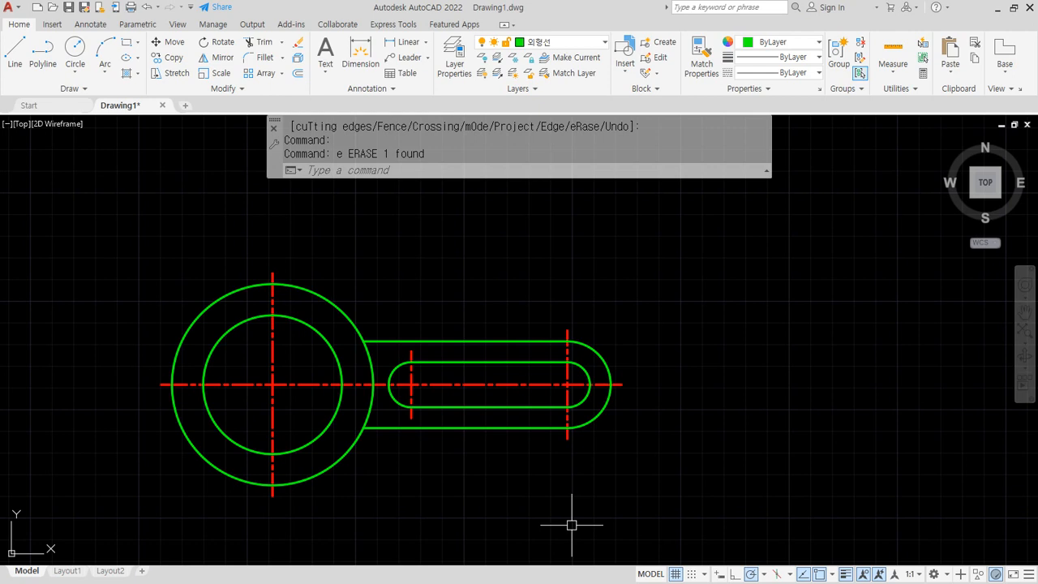
scroll(342, 327, "up", 2)
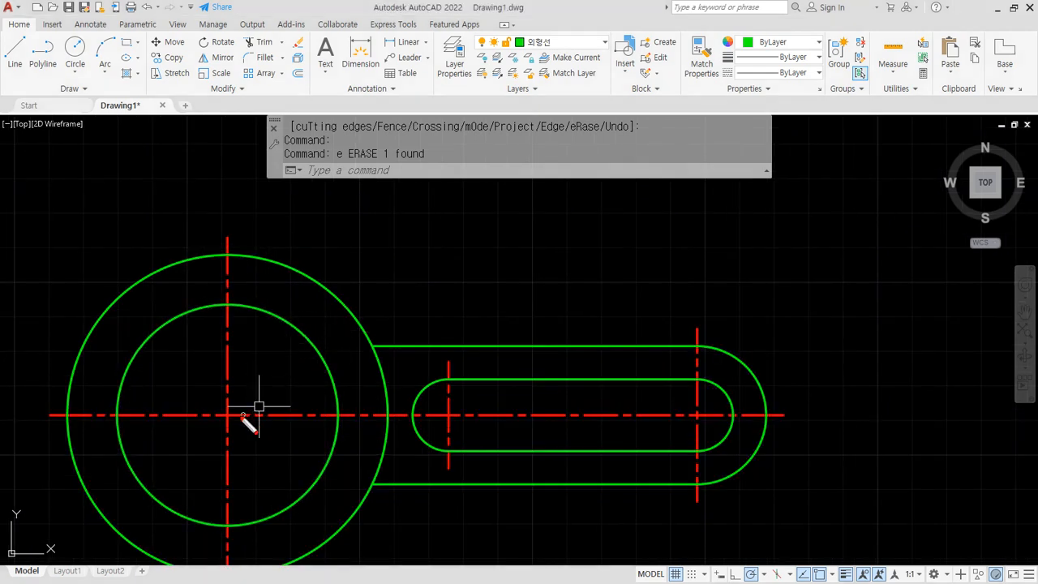
mouse_move(227, 415)
left_mouse_down()
mouse_move(356, 162)
mouse_move(307, 186)
mouse_move(361, 154)
mouse_move(402, 223)
left_mouse_up()
mouse_move(334, 243)
left_mouse_down()
mouse_move(441, 413)
mouse_move(410, 415)
mouse_move(333, 261)
mouse_move(328, 273)
left_mouse_up()
left_click_drag(337, 247, 363, 241)
mouse_move(425, 253)
left_mouse_down()
mouse_move(430, 289)
mouse_move(419, 290)
left_mouse_up()
mouse_move(423, 257)
left_mouse_down()
mouse_move(458, 257)
mouse_move(477, 307)
left_mouse_up()
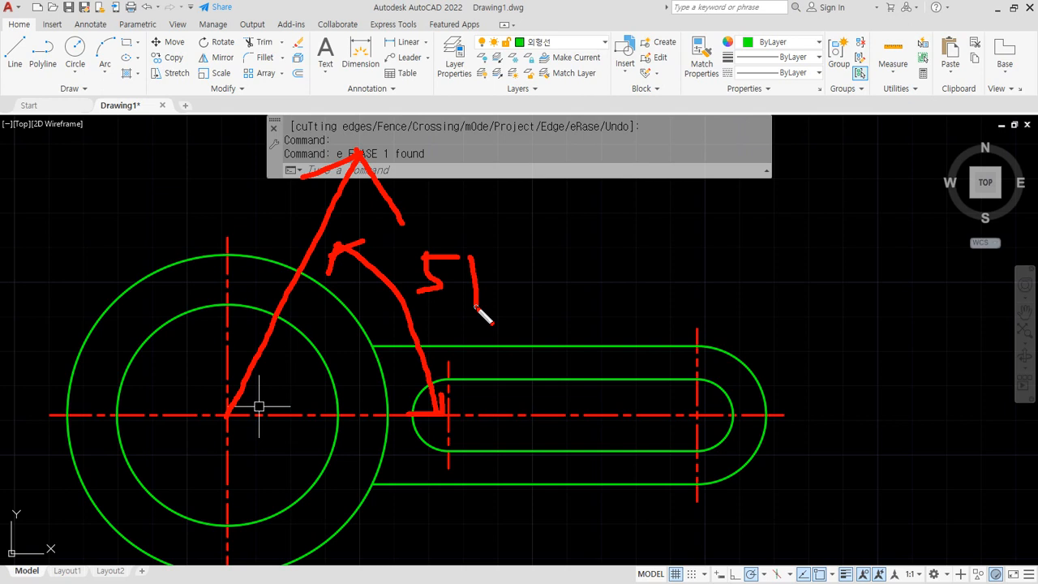
key("Escape")
type("l")
key("Return")
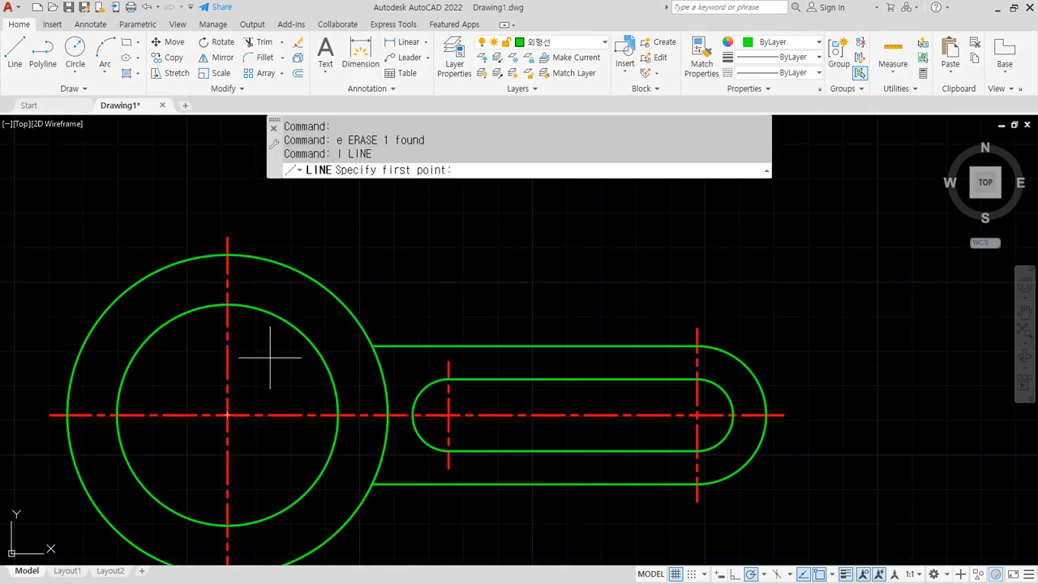
left_click(227, 415)
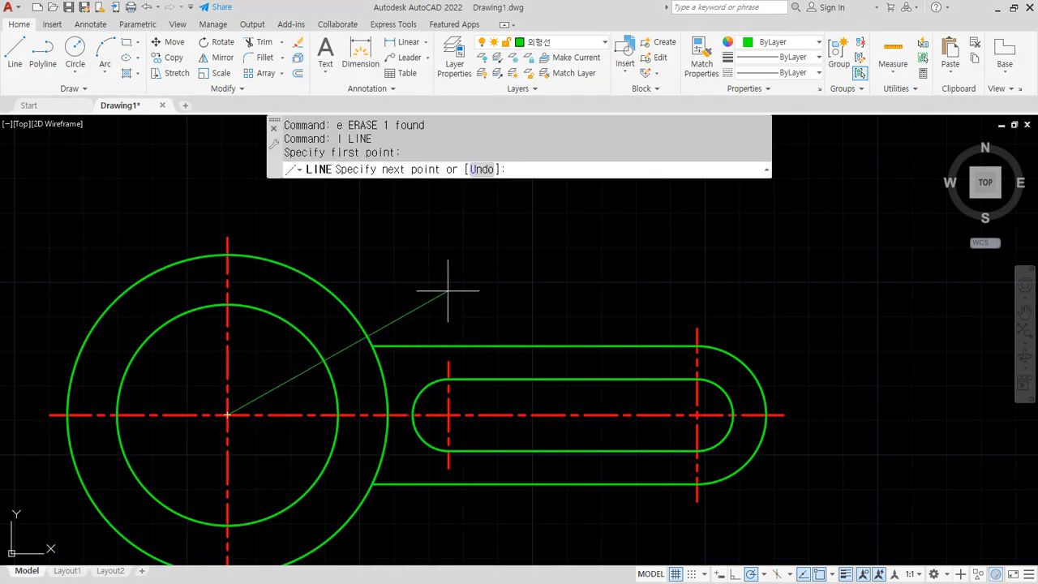
type("@150<51")
key("Return")
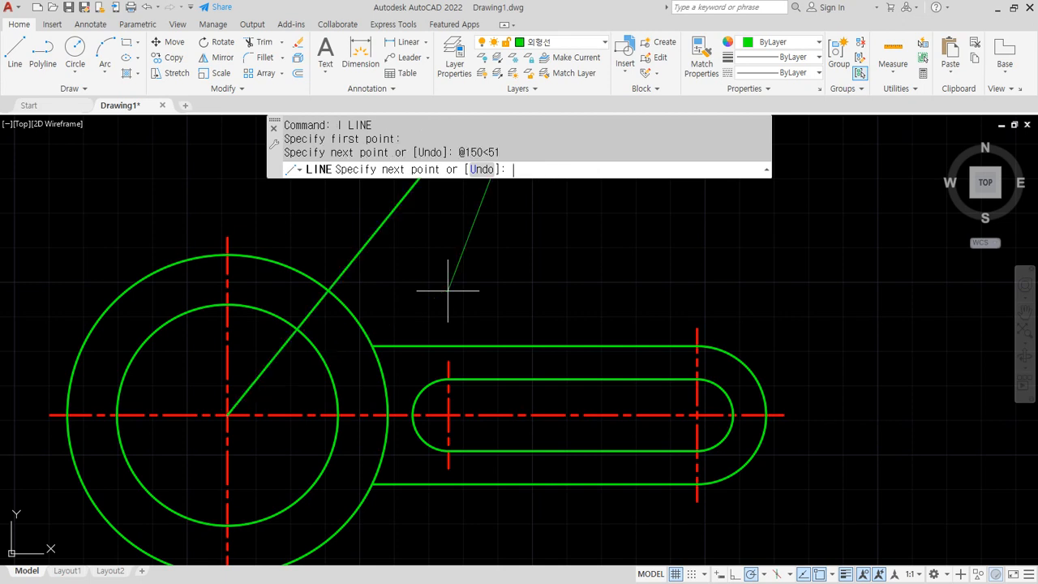
key("Escape")
left_click(373, 235)
type("e")
key("Return")
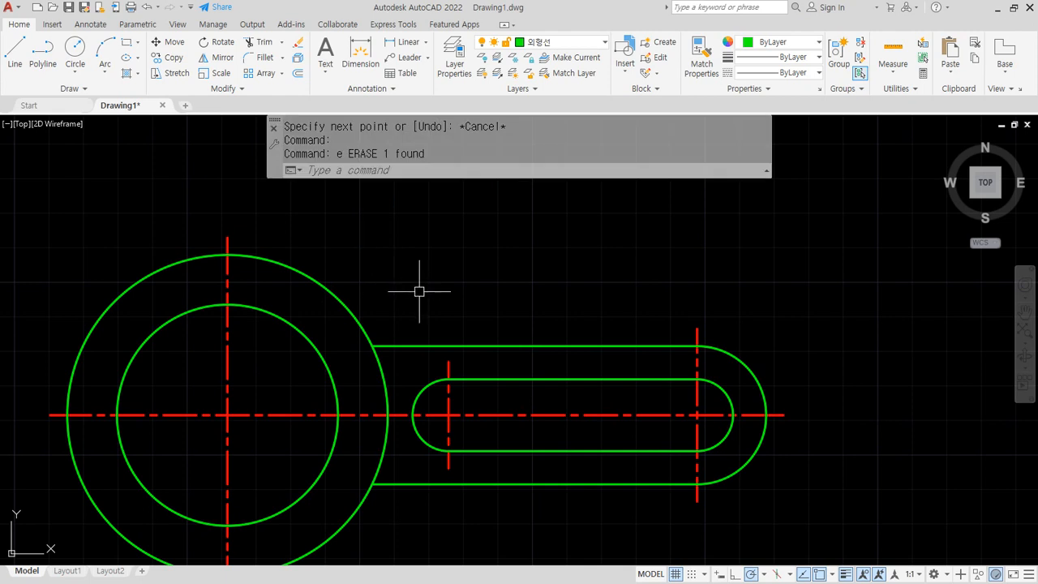
Step: Add 51 degrees as an additional polar tracking angle in the drafting settings
left_click(765, 574)
left_click(762, 570)
left_click(433, 250)
left_click(503, 272)
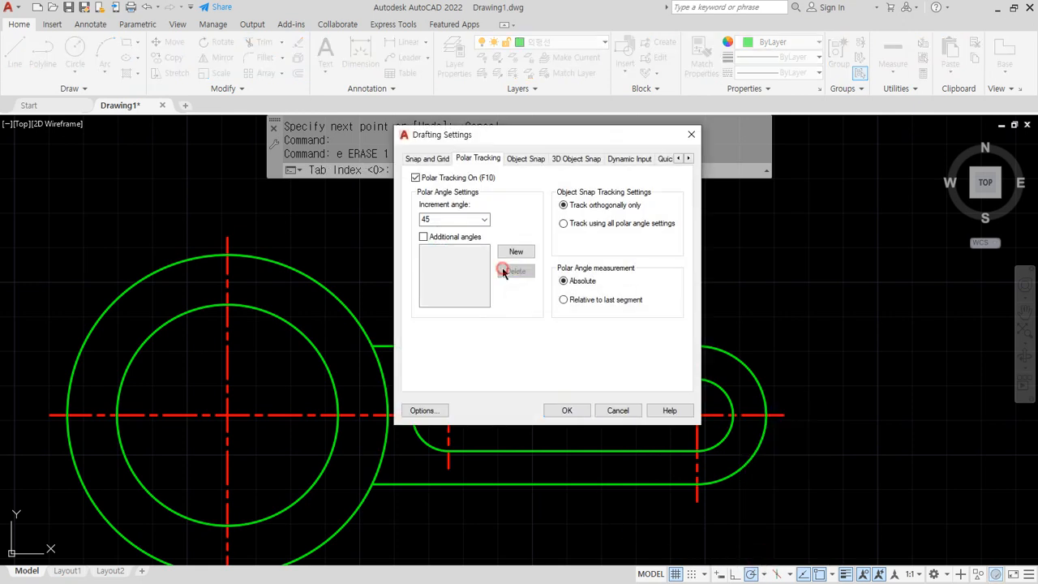
left_click(510, 254)
type("51")
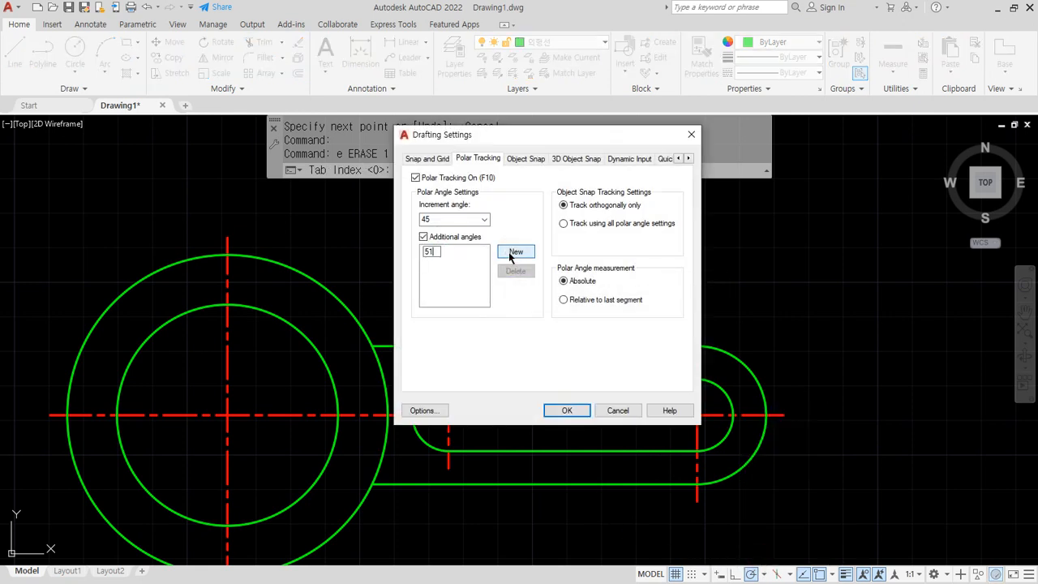
left_click(479, 273)
left_click(567, 410)
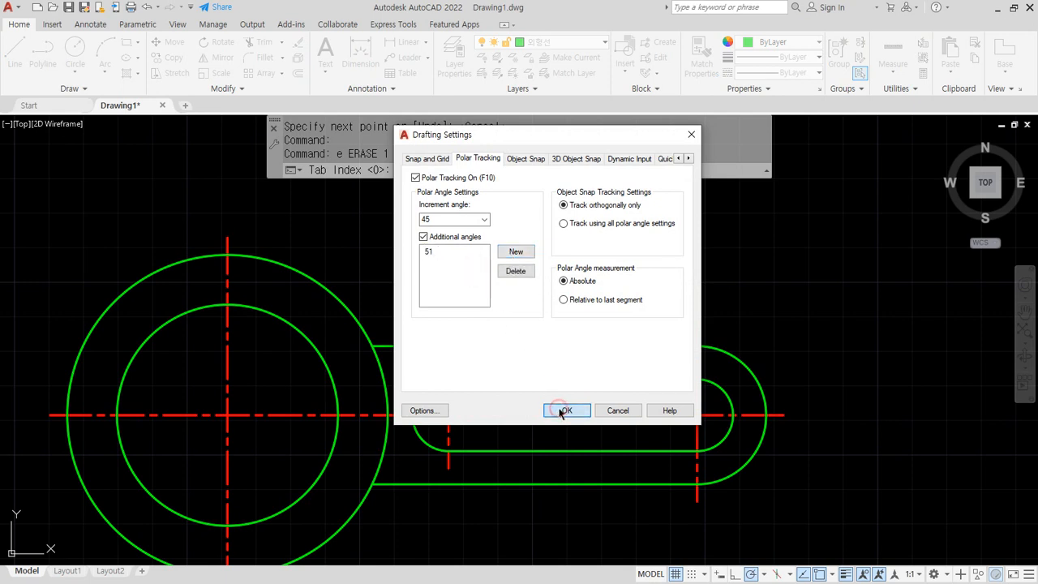
Step: Draw a line about 137 long at 51 degrees from the concentric circles' center
type("l")
key("Return")
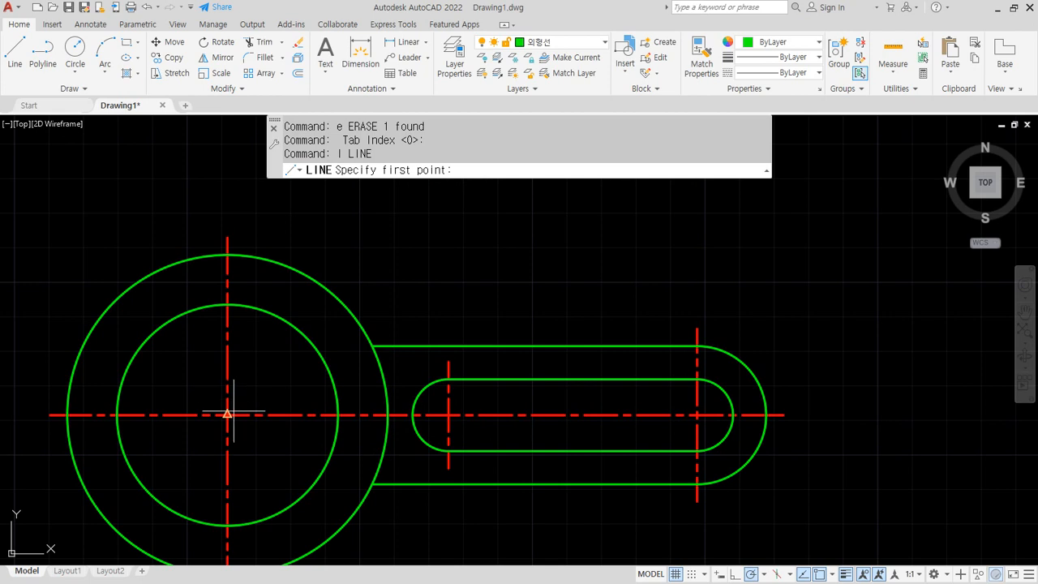
left_click(227, 415)
scroll(365, 254, "down", 2)
middle_click_drag(365, 255, 324, 402)
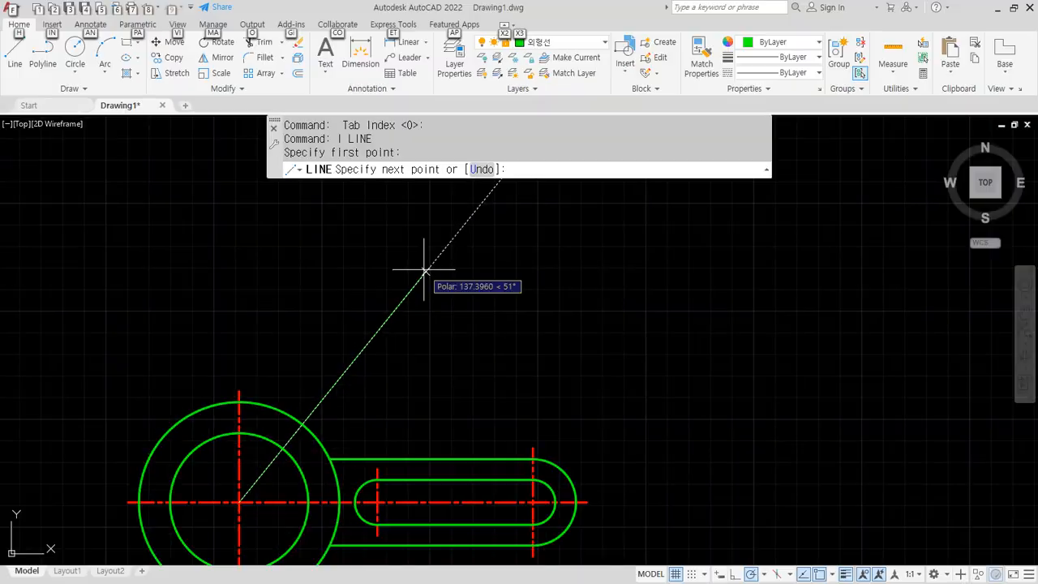
left_click(423, 270)
key("Return")
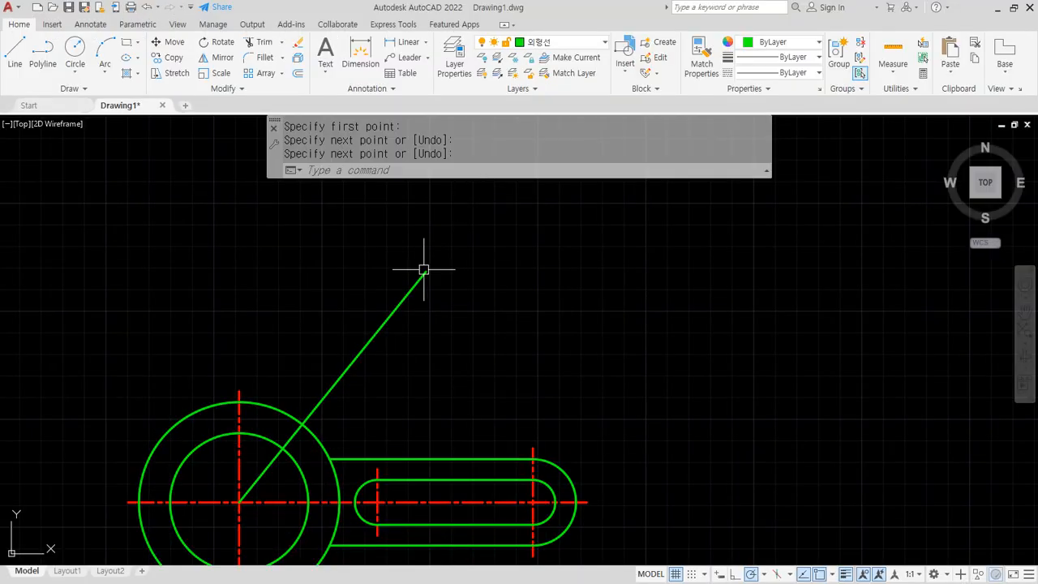
Step: Match the properties of the horizontal center line onto the new 51-degree line
type("m")
key("Escape")
key("Escape")
key("Escape")
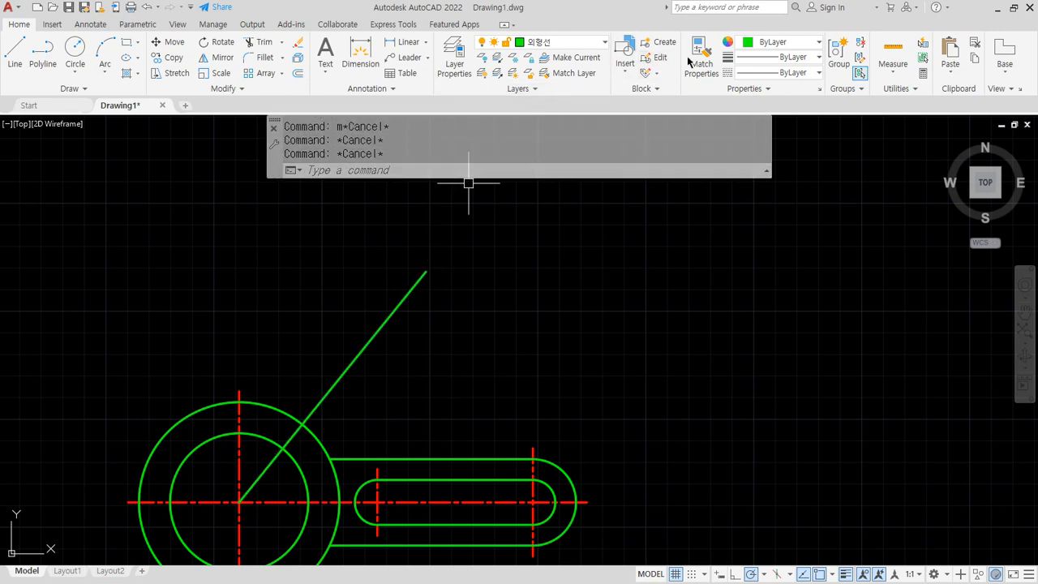
left_click(700, 52)
left_click(445, 495)
left_click(446, 500)
left_click(347, 364)
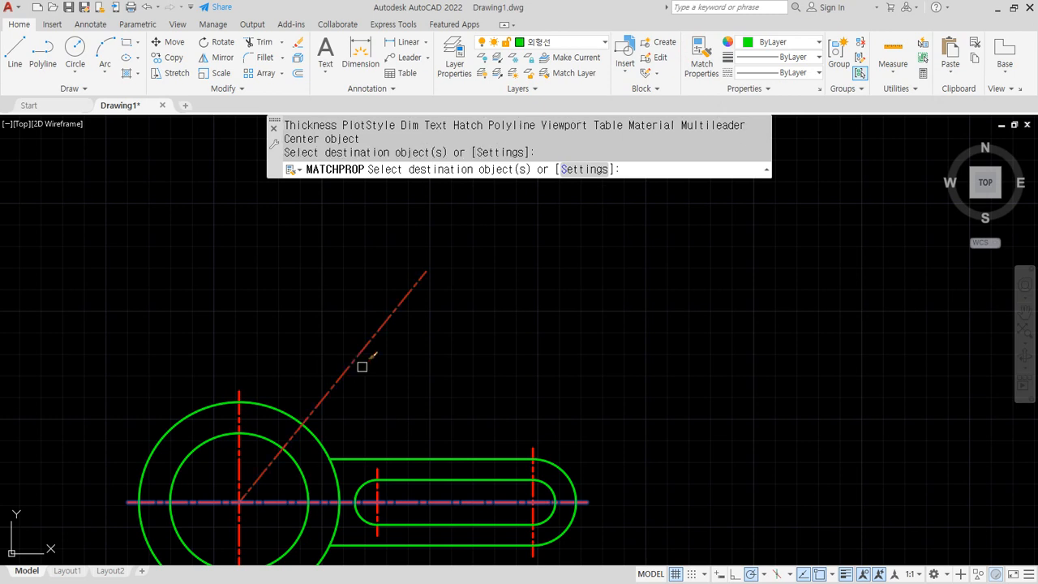
key("Escape")
mouse_move(347, 360)
left_mouse_down()
mouse_move(341, 409)
mouse_move(347, 366)
mouse_move(239, 301)
mouse_move(232, 331)
left_mouse_up()
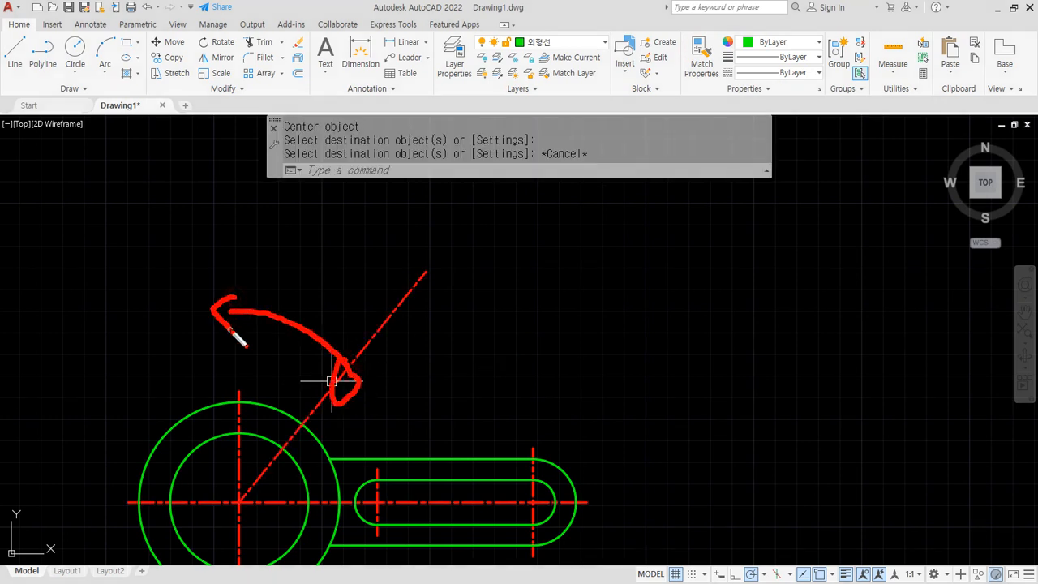
mouse_move(259, 269)
left_mouse_down()
mouse_move(304, 283)
mouse_move(283, 302)
left_mouse_up()
mouse_move(312, 277)
left_mouse_down()
mouse_move(339, 264)
mouse_move(326, 308)
left_mouse_up()
mouse_move(407, 363)
left_mouse_down()
mouse_move(407, 403)
mouse_move(423, 370)
left_mouse_up()
left_click_drag(445, 376, 451, 397)
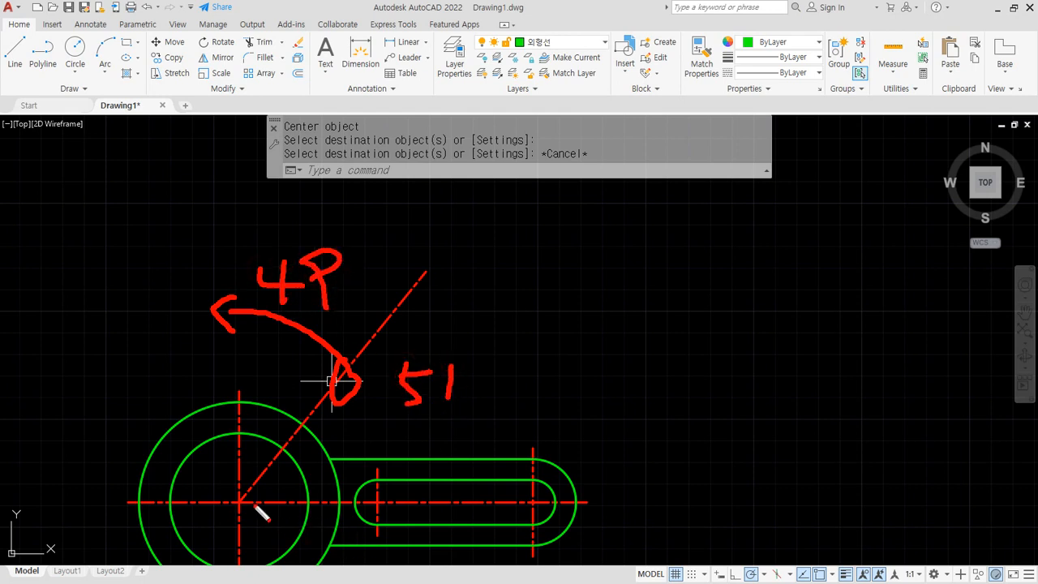
mouse_move(241, 502)
left_mouse_down()
mouse_move(681, 500)
mouse_move(666, 513)
left_mouse_up()
left_click_drag(715, 480, 702, 482)
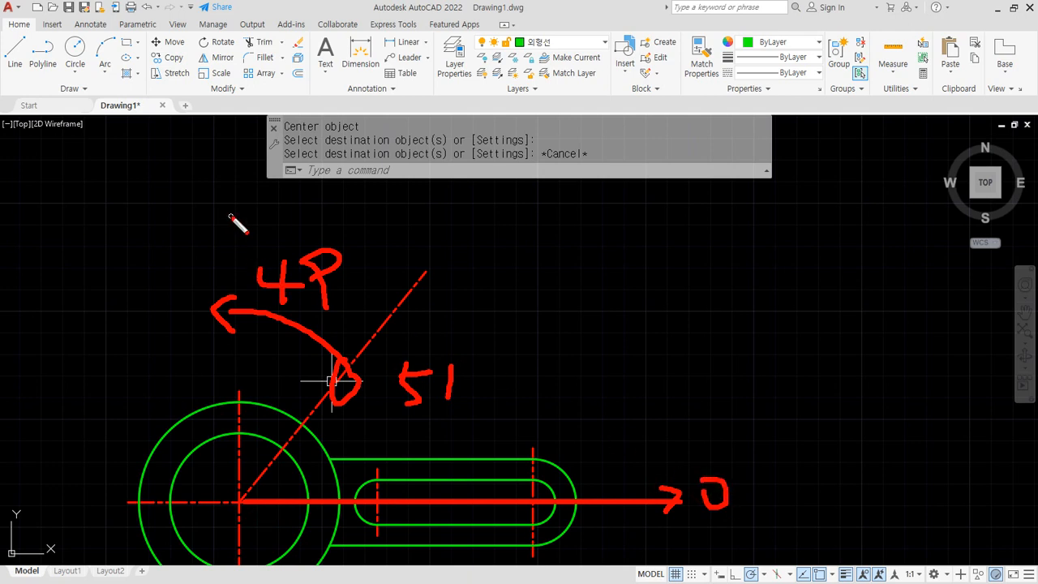
left_click_drag(208, 199, 246, 502)
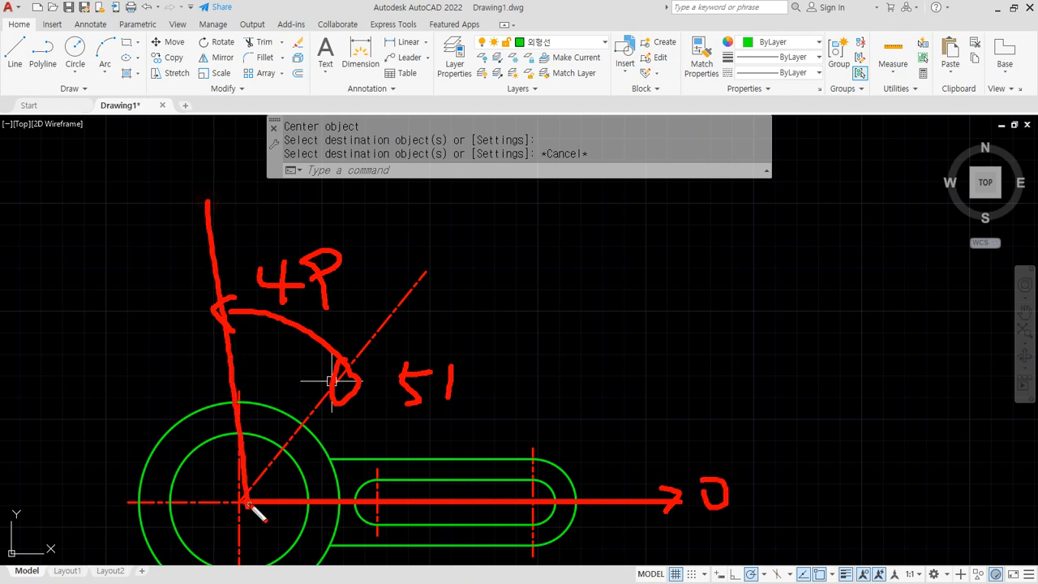
key("Escape")
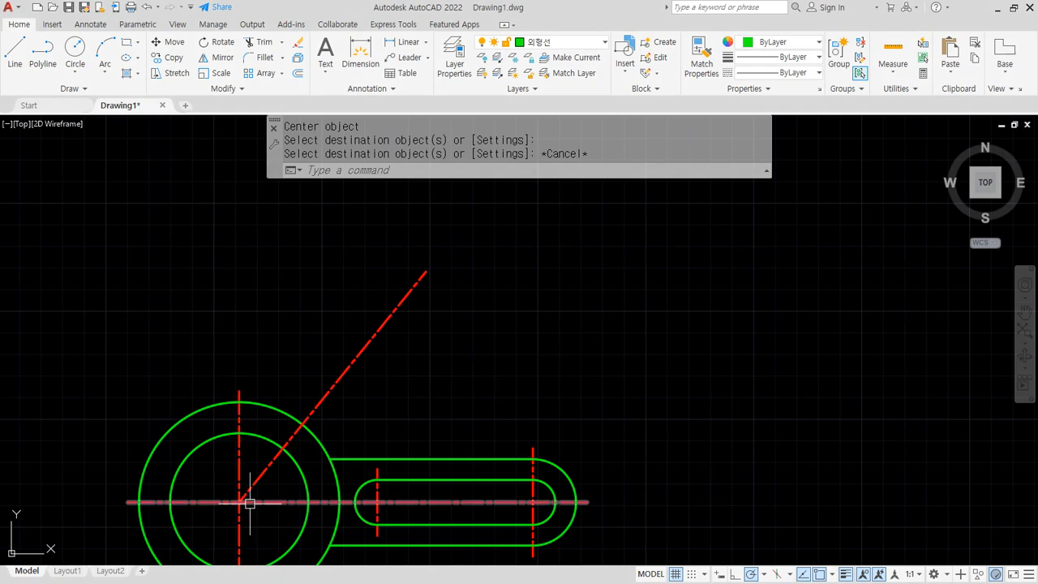
Step: Set polar tracking to 10-degree increments and draw a line from the circles' center, 49 degrees counterclockwise from the 51-degree center line
left_click(766, 574)
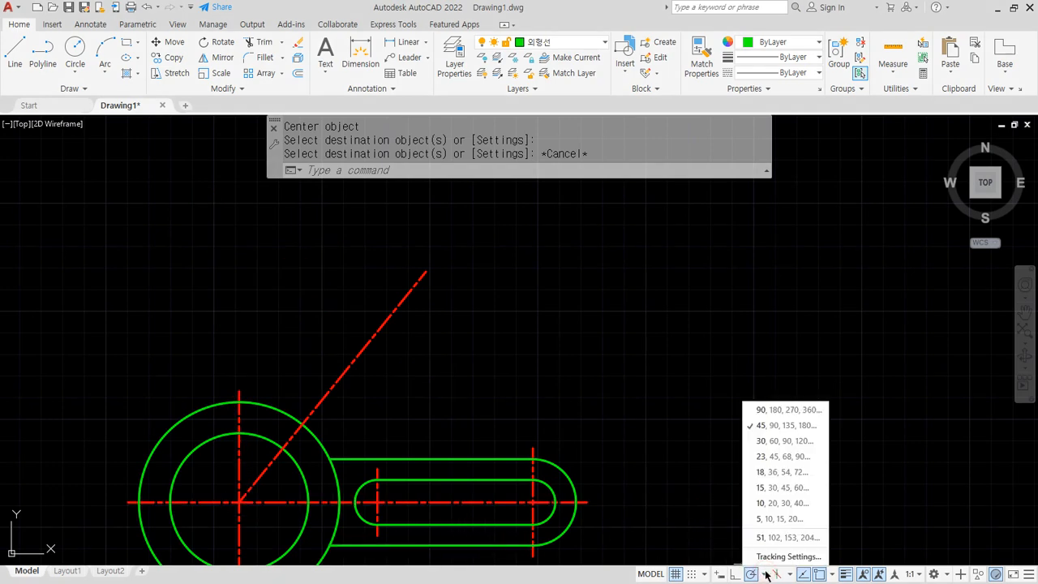
left_click(765, 506)
type("l")
key("Return")
left_click(239, 502)
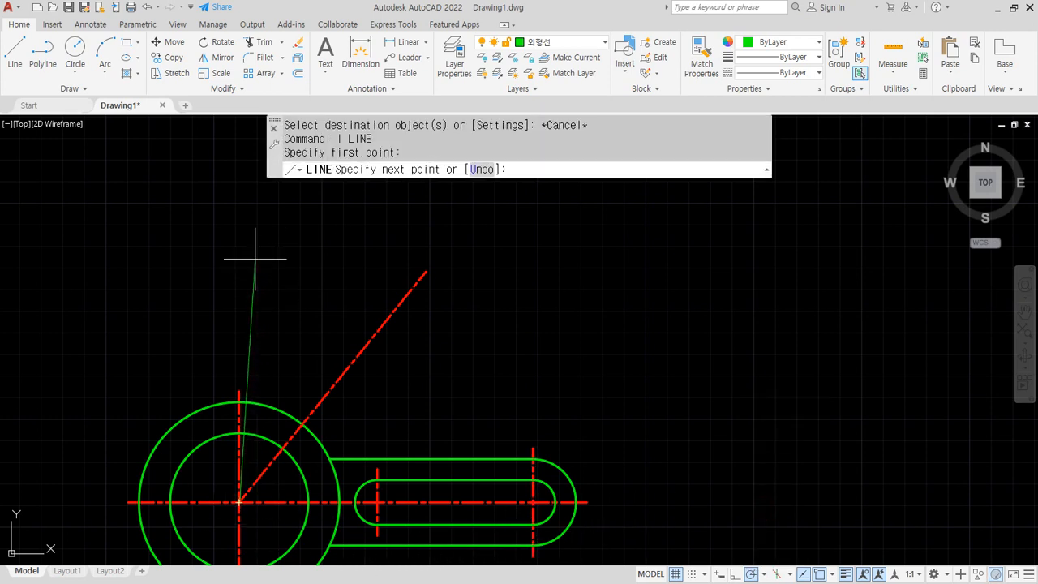
left_click(186, 209)
key("Escape")
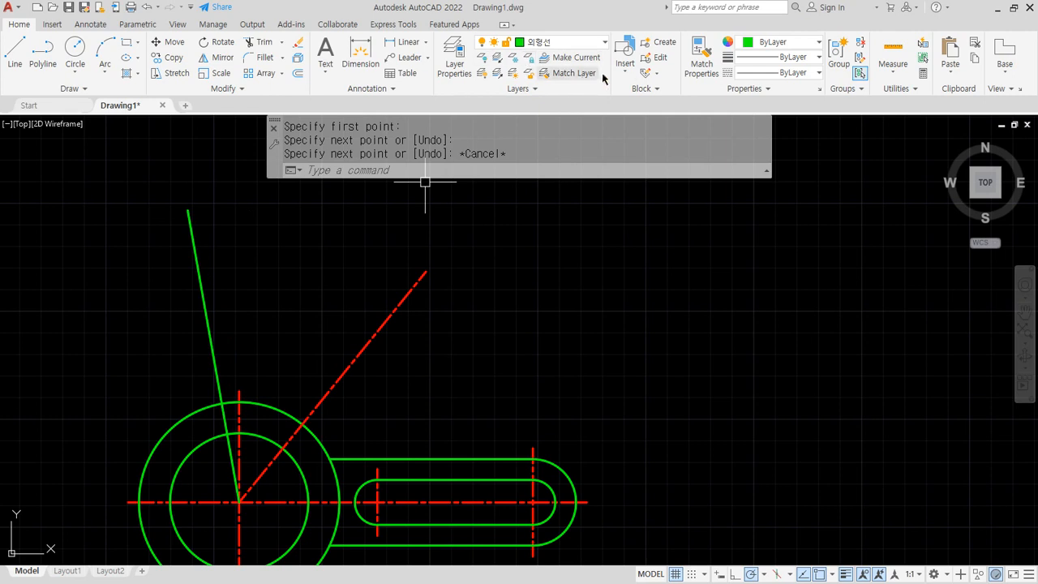
Step: Match the properties of the 51-degree center line onto the new steep line at the upper left
left_click(697, 60)
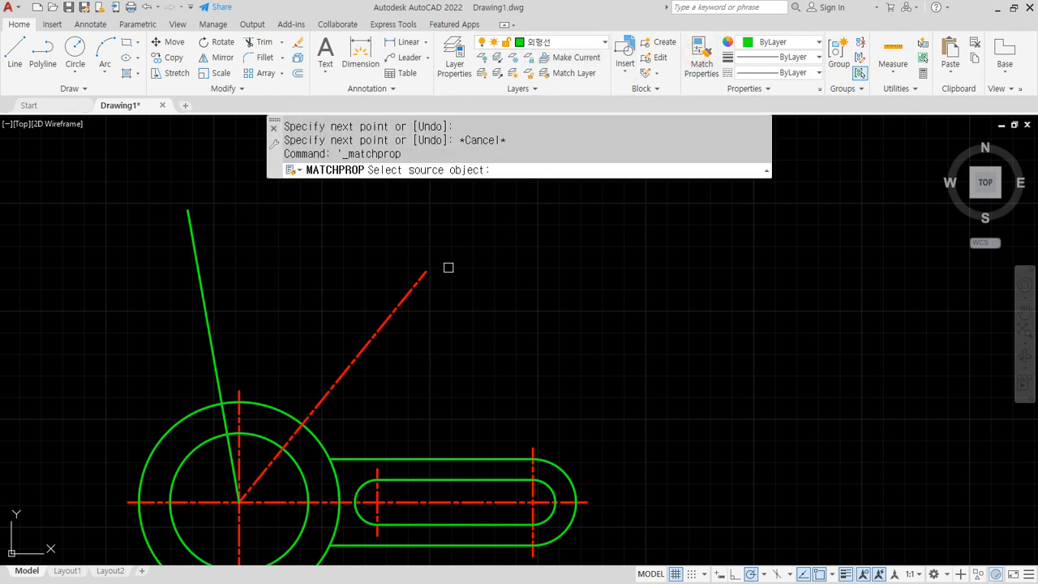
left_click(417, 289)
left_click(202, 296)
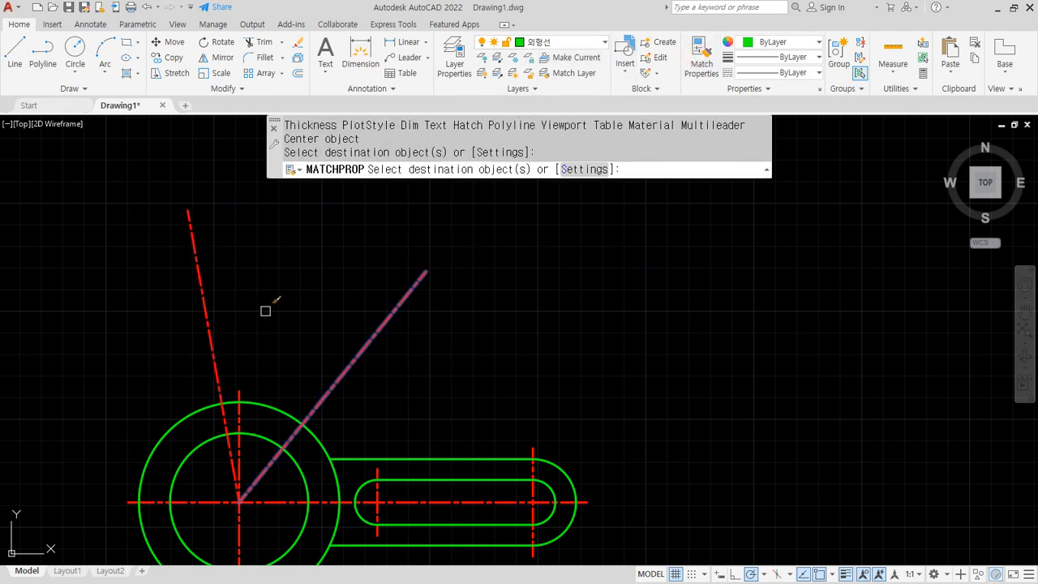
key("Escape")
Step: Draw a circle of radius 80 centered on the concentric circles' center
type("c")
key("Return")
left_click(239, 502)
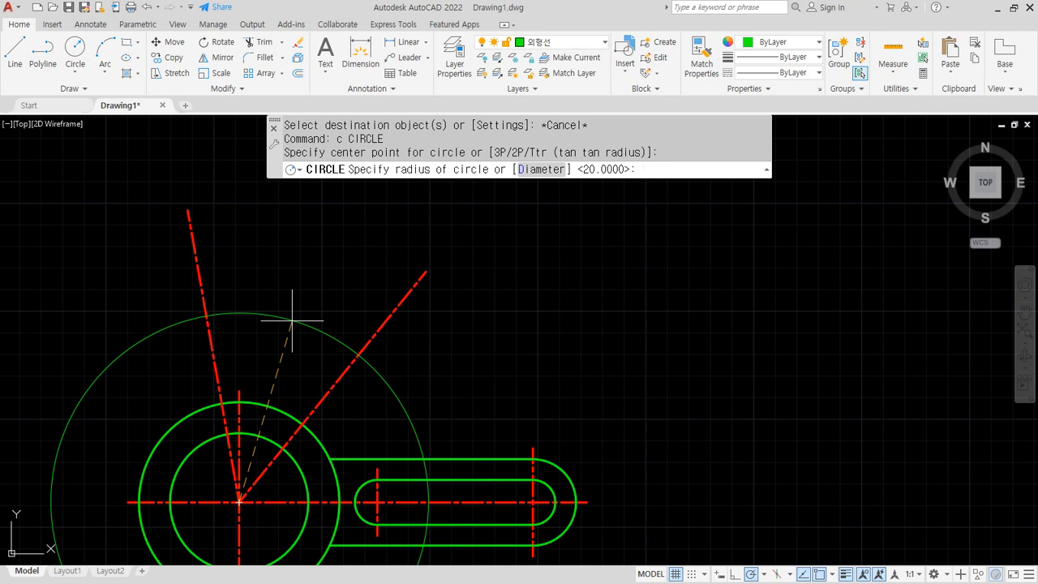
type("80")
key("Return")
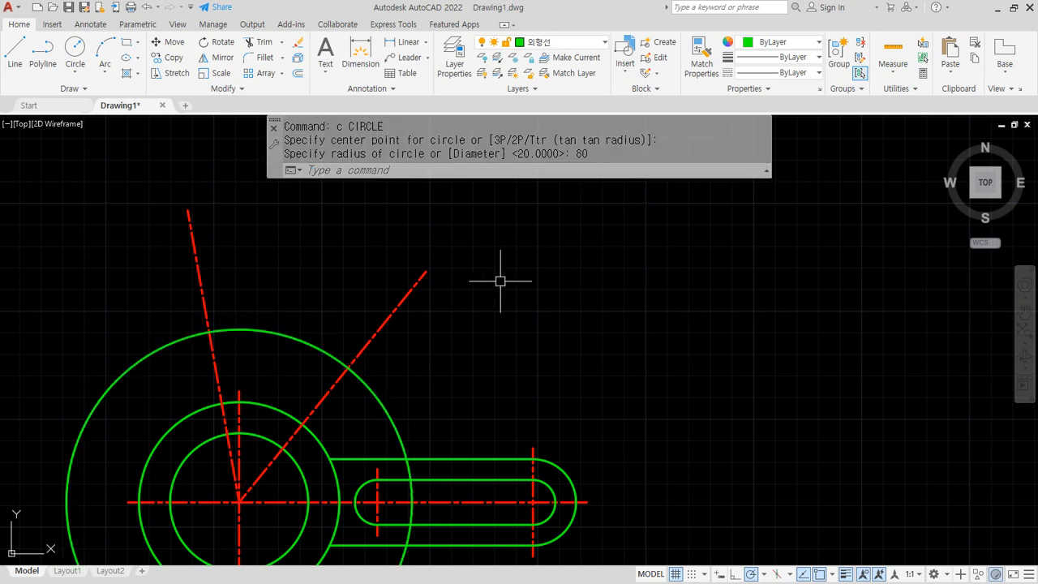
middle_click_drag(382, 366, 396, 327)
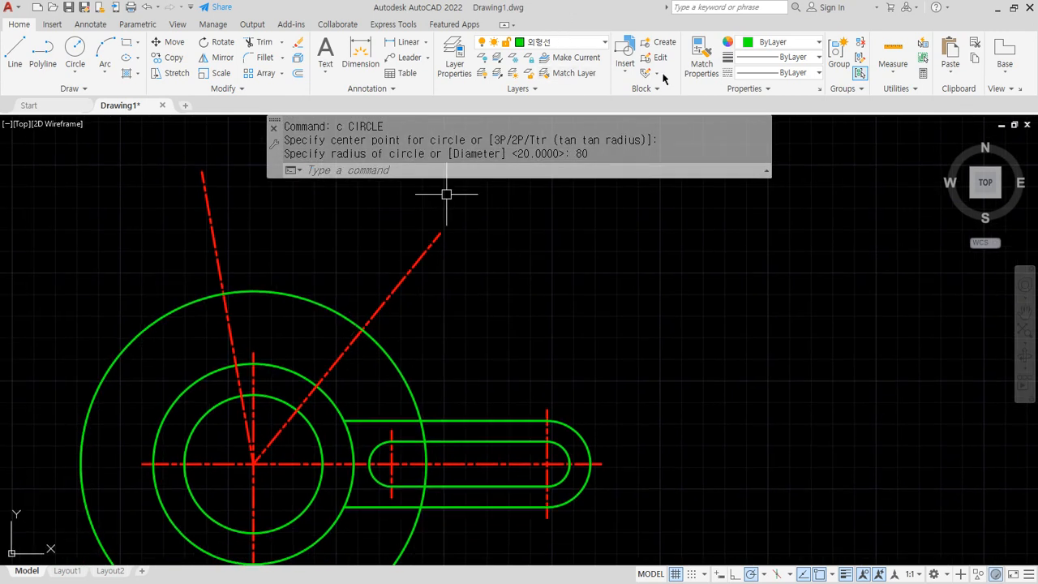
Step: Match the properties of the 51-degree center line onto the circle of radius 80
left_click(701, 56)
left_click(399, 275)
left_click(382, 342)
key("Return")
scroll(313, 364, "up", 2)
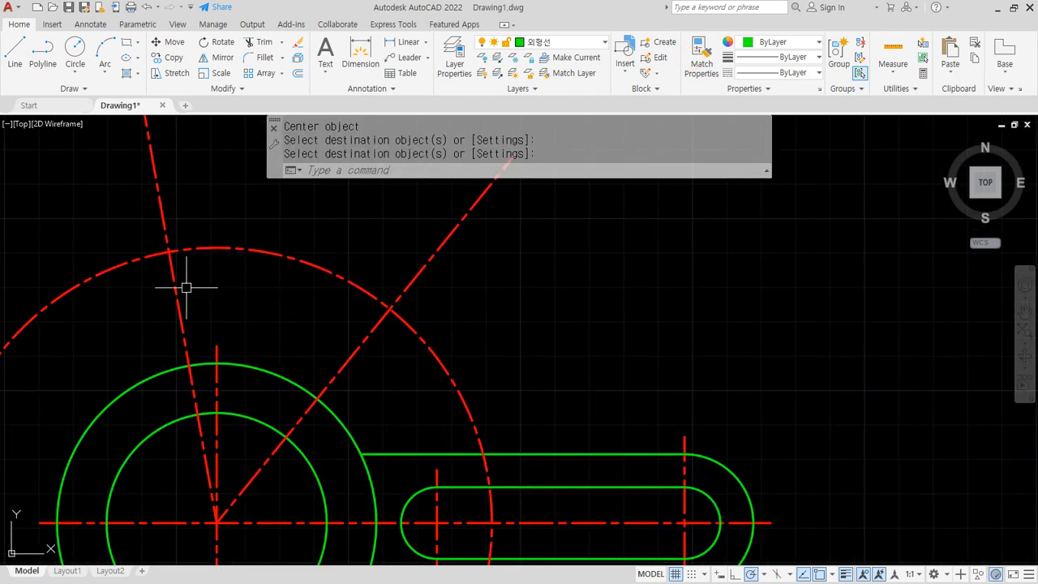
Step: Draw circles of radius 7.2 where the radius-80 center-line circle crosses each of the two angled center lines
type("c")
key("Return")
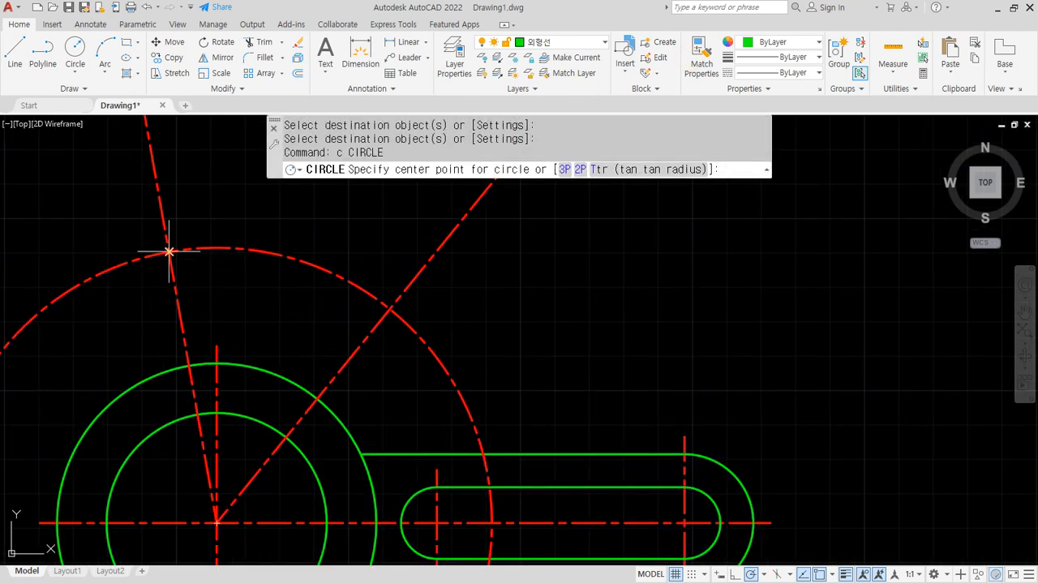
left_click(168, 252)
type("7.2")
key("Return")
key("Return")
left_click(390, 308)
key("Return")
Step: Draw a concentric circle of radius 16 around each of the two radius-7.2 circles
key("Return")
left_click(168, 252)
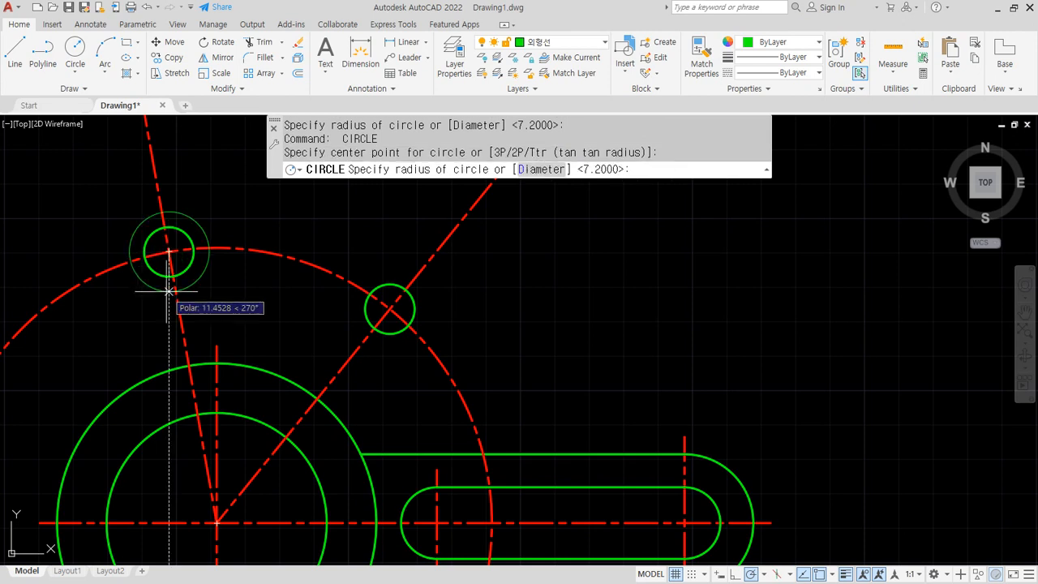
type("16")
key("Return")
key("Return")
left_click(390, 308)
key("Return")
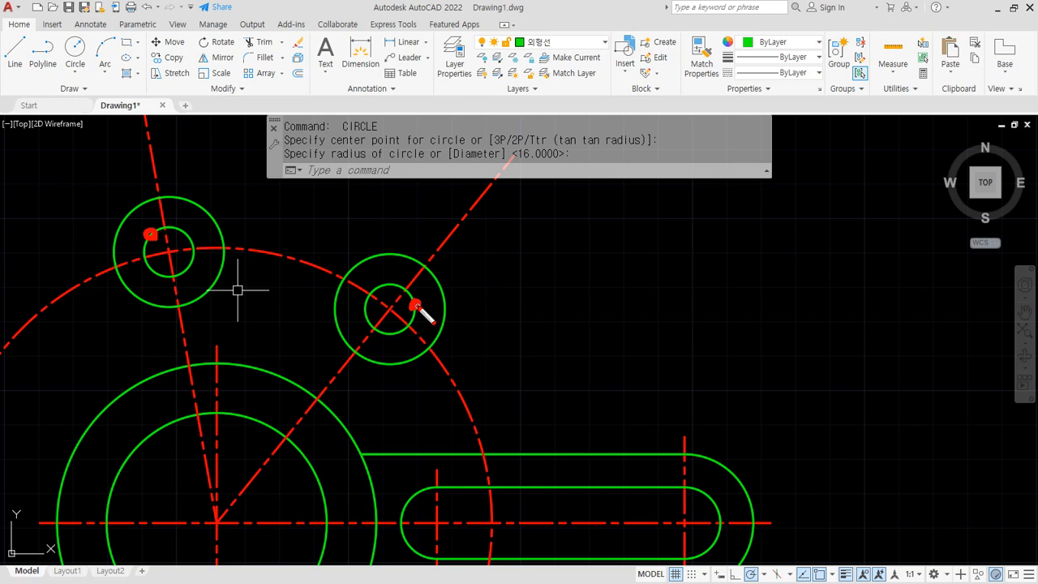
Step: Offset the radius-80 center-line circle by 7.2 both outward and inward
mouse_move(384, 295)
left_mouse_down()
mouse_move(397, 289)
mouse_move(392, 281)
mouse_move(396, 288)
left_mouse_up()
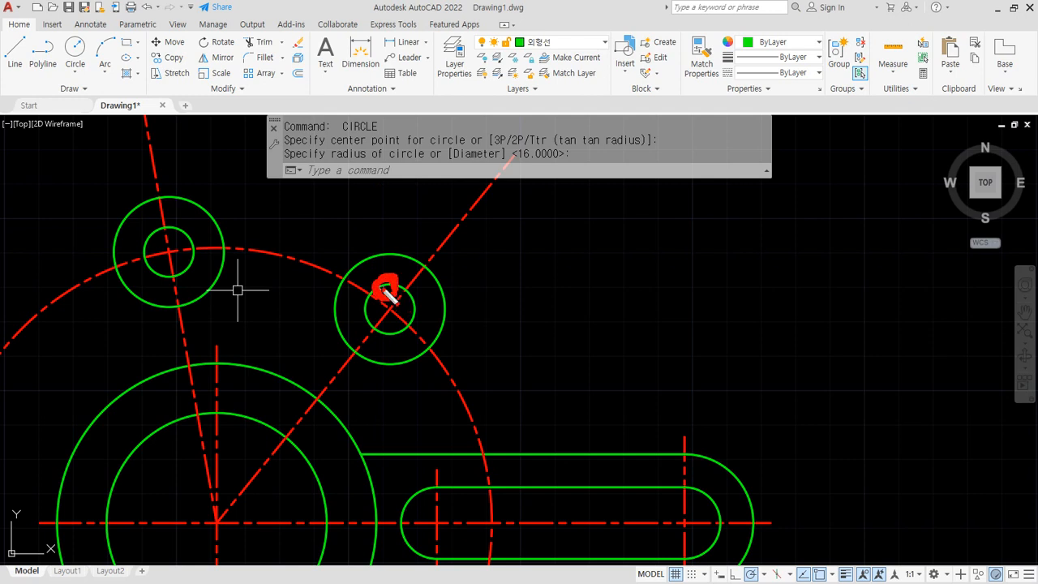
type("o")
key("Return")
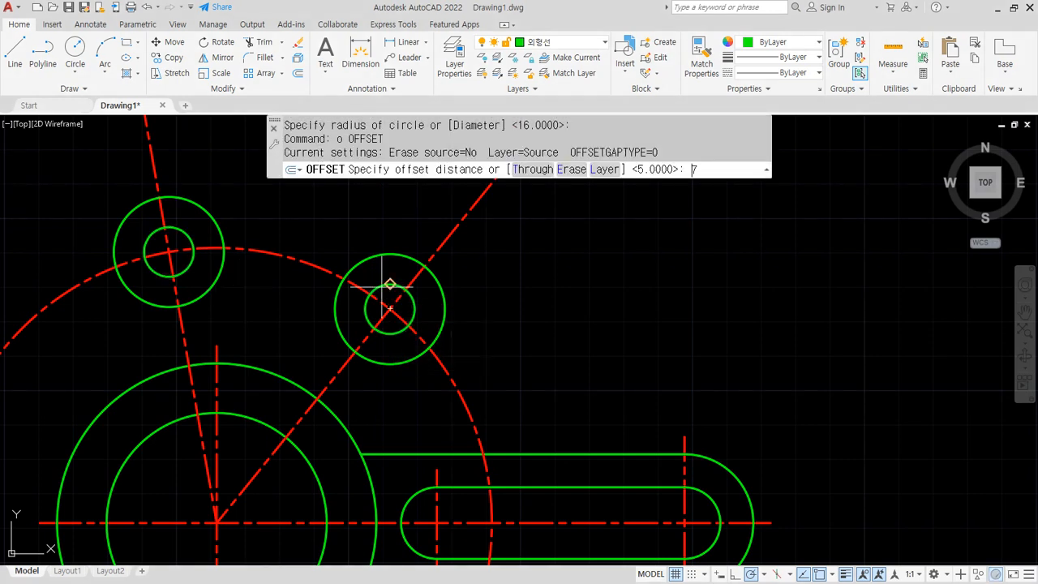
type("7.")
key("Return")
left_click(303, 261)
left_click(326, 194)
left_click(303, 251)
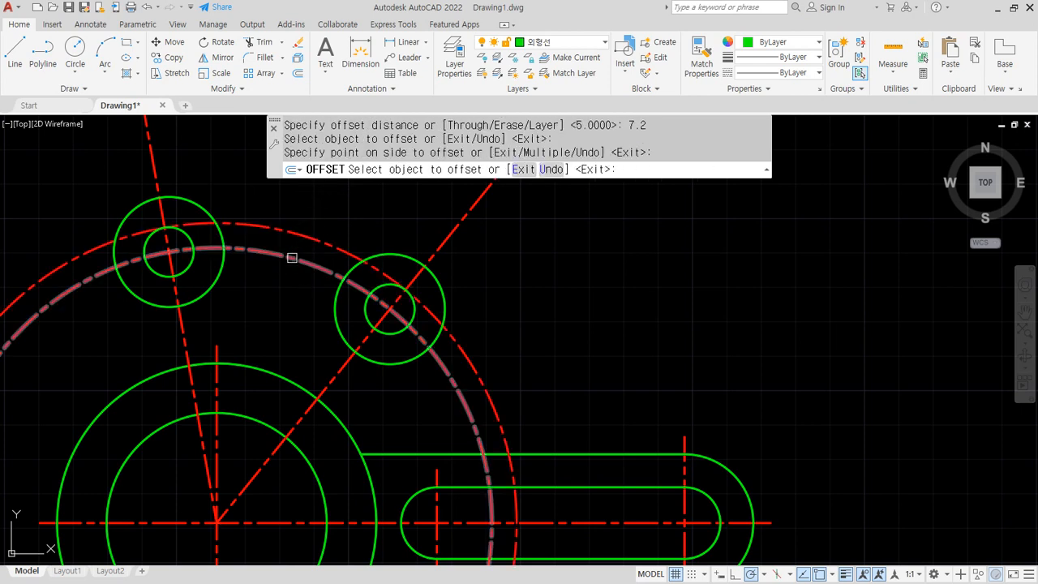
left_click(269, 323)
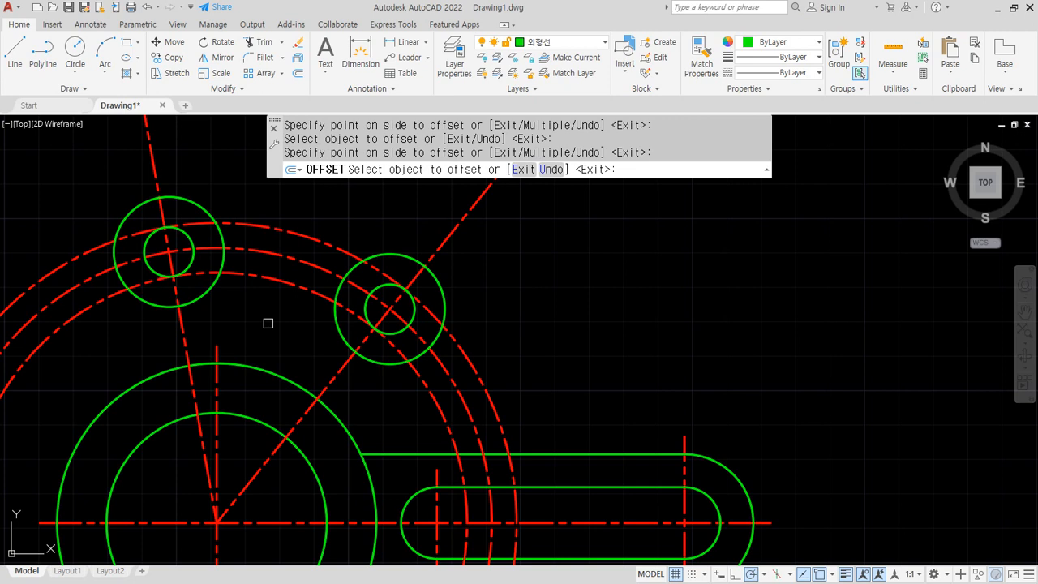
key("Return")
Step: Offset the radius-80 center-line circle outward by 16
type("o")
key("Return")
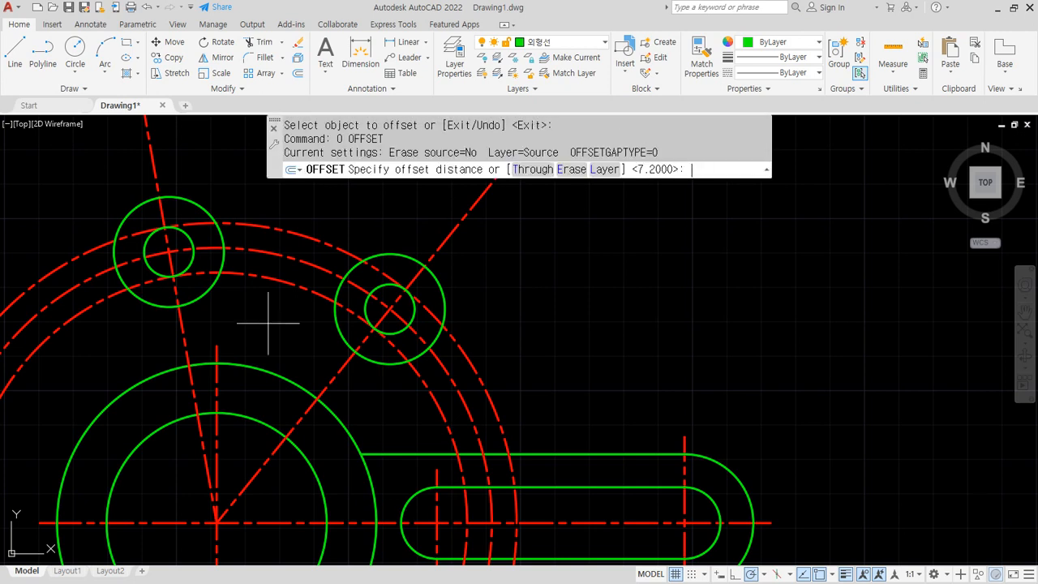
left_click_drag(409, 257, 408, 272)
type("16")
key("Return")
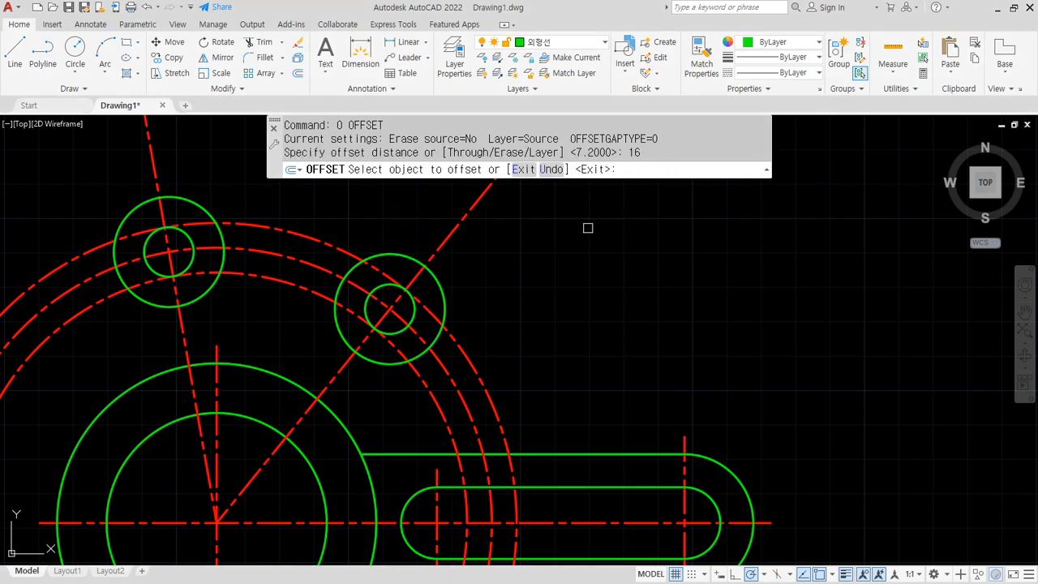
left_click(322, 261)
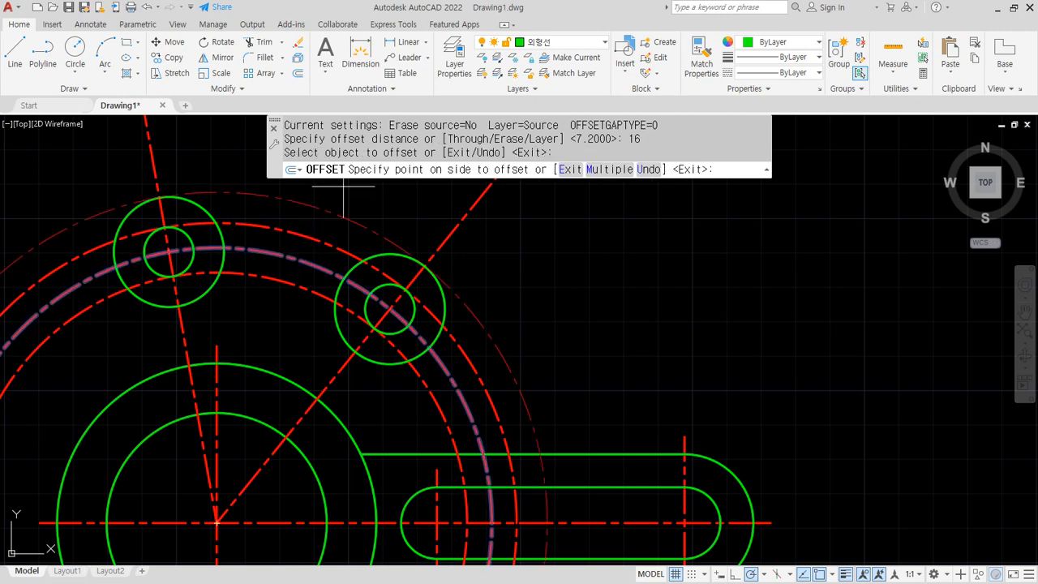
left_click(381, 200)
Step: Offset the radius-80 center-line circle inward by 16
left_click(299, 281)
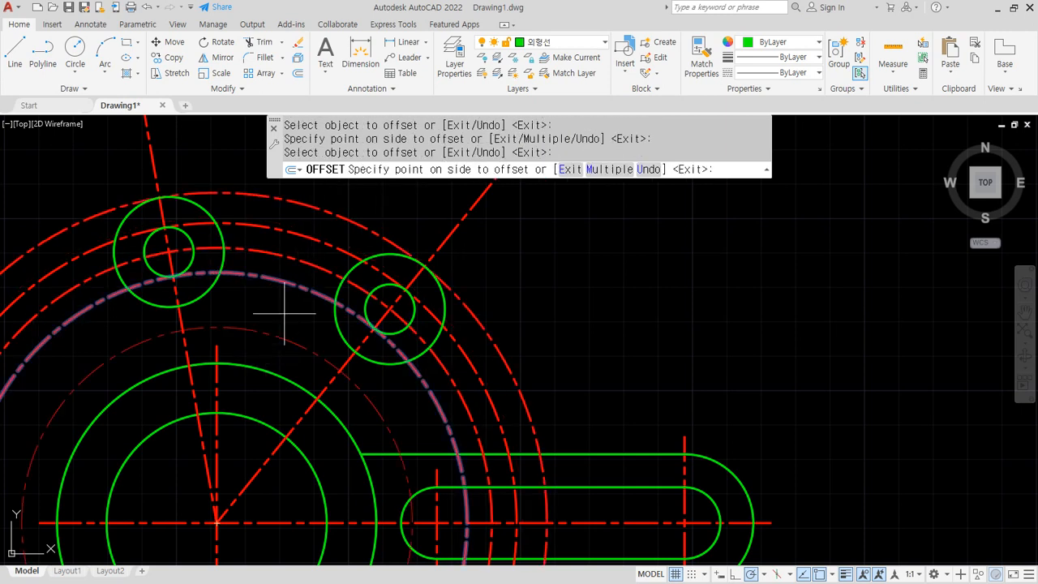
key("Escape")
key("Return")
key("Return")
left_click(309, 263)
left_click(283, 318)
key("Return")
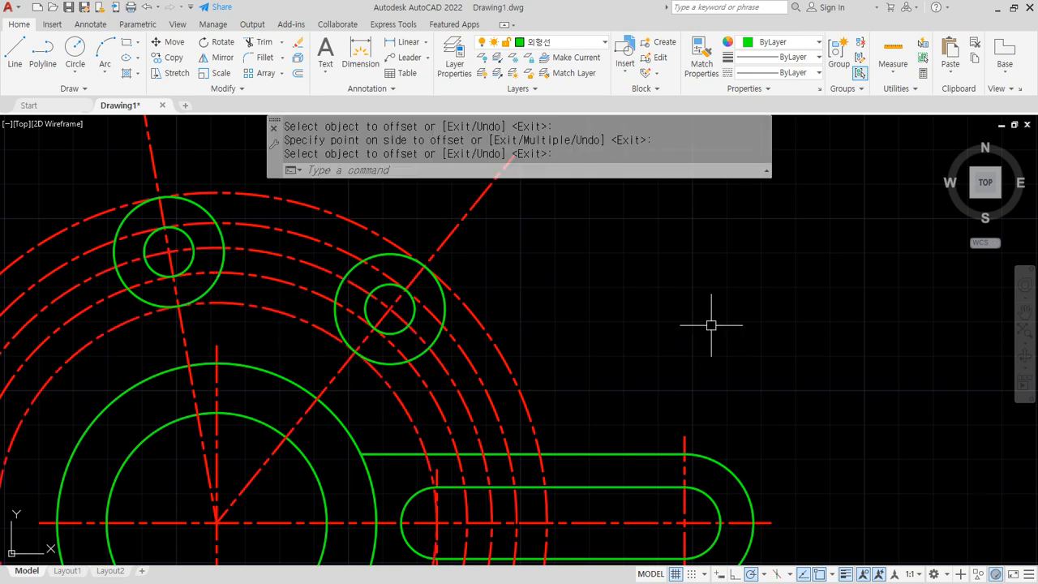
Step: Trim the four offset circles to the arcs between the two angled center lines, using those lines as cutting edges
middle_click_drag(709, 324, 574, 324)
type("tr")
key("Return")
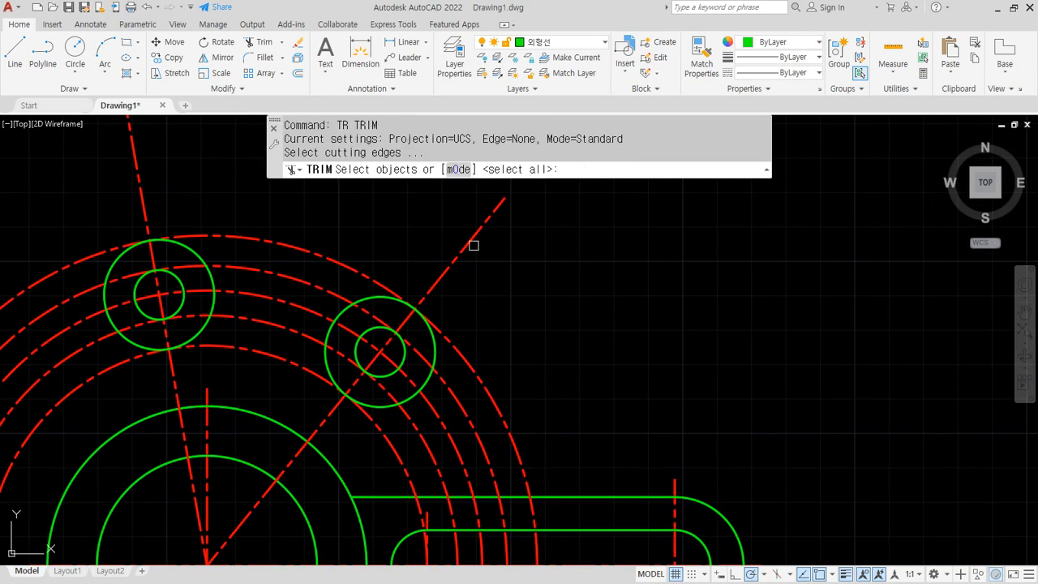
scroll(514, 287, "down", 5)
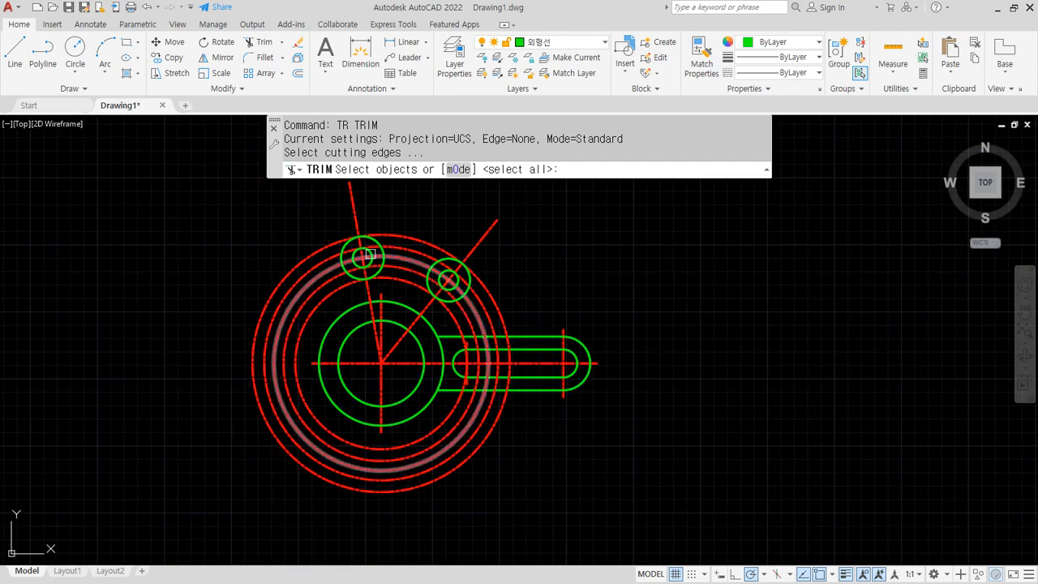
middle_click_drag(493, 289, 462, 313)
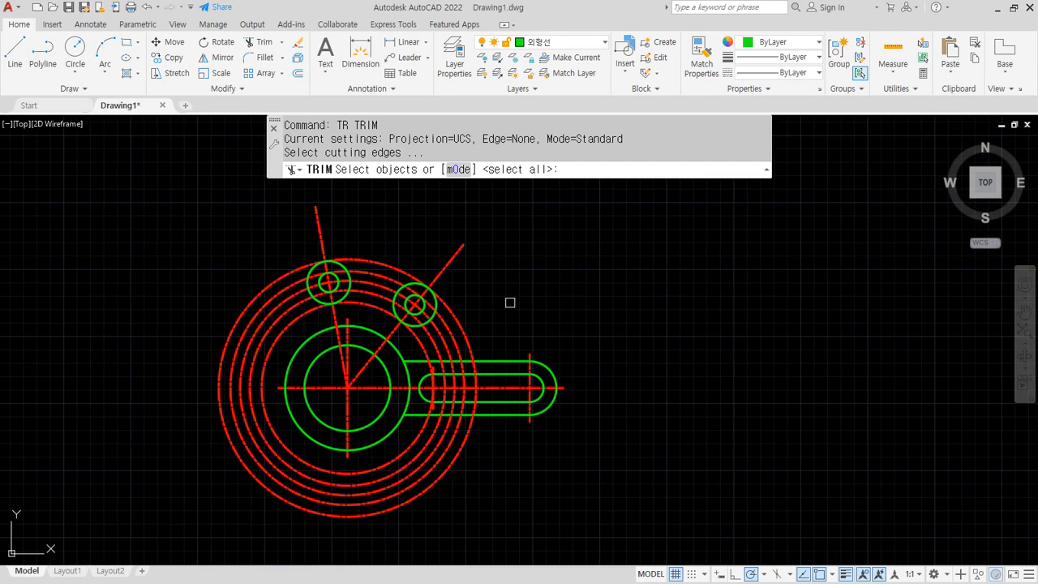
left_click(454, 251)
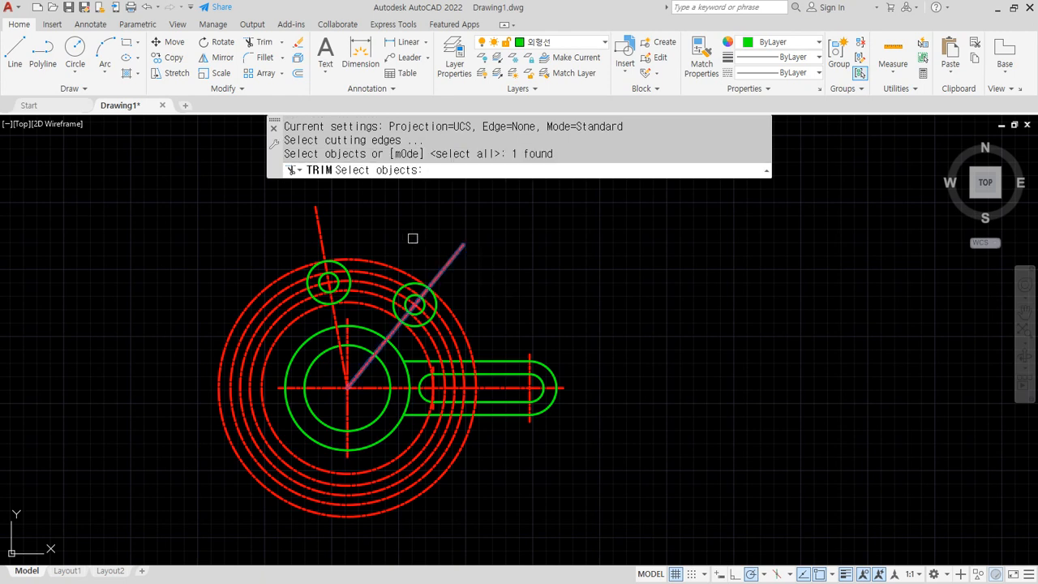
left_click(322, 245)
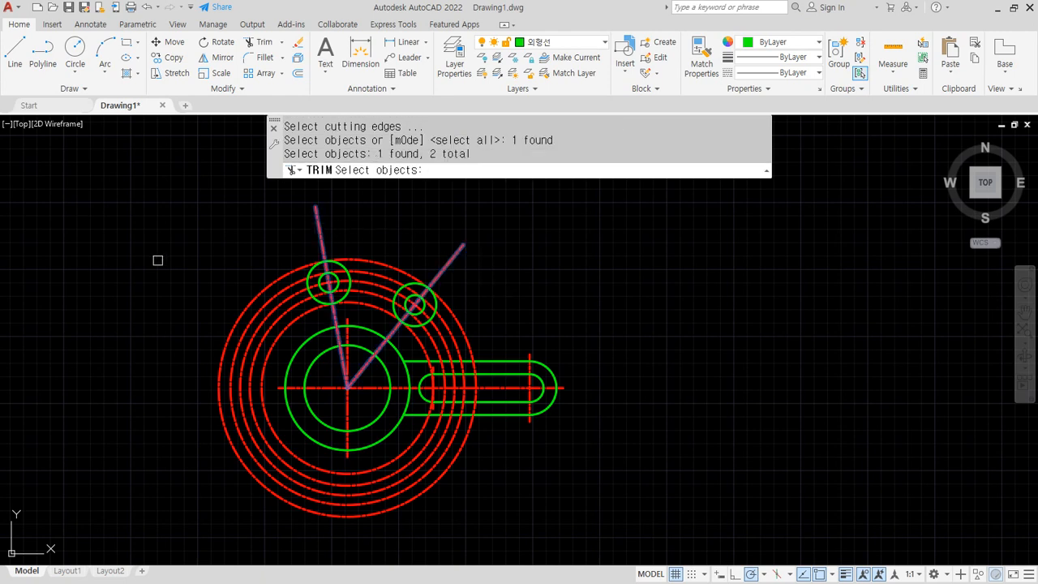
key("Return")
scroll(287, 276, "up", 2)
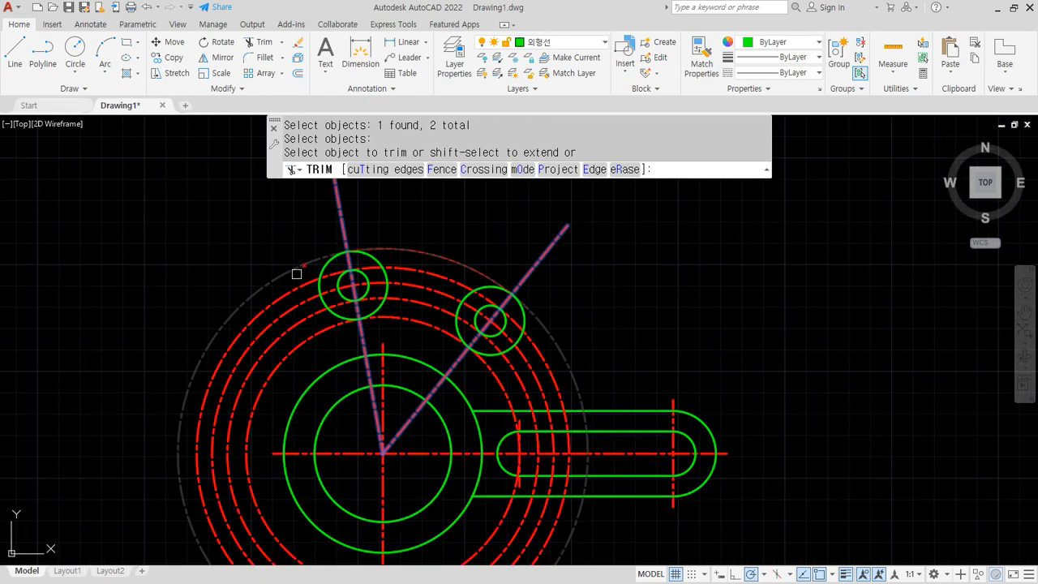
left_click(296, 284)
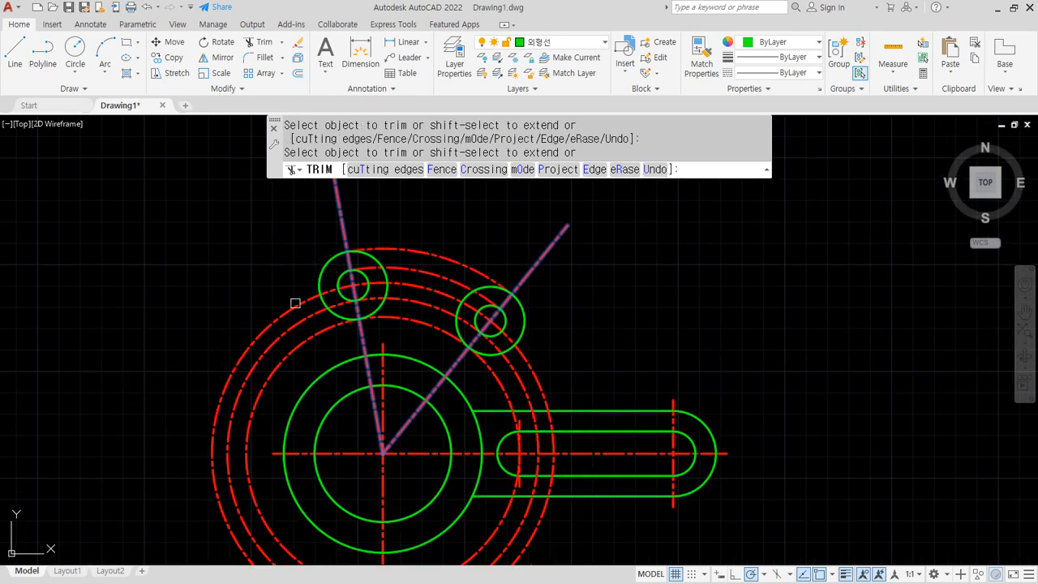
left_click(297, 322)
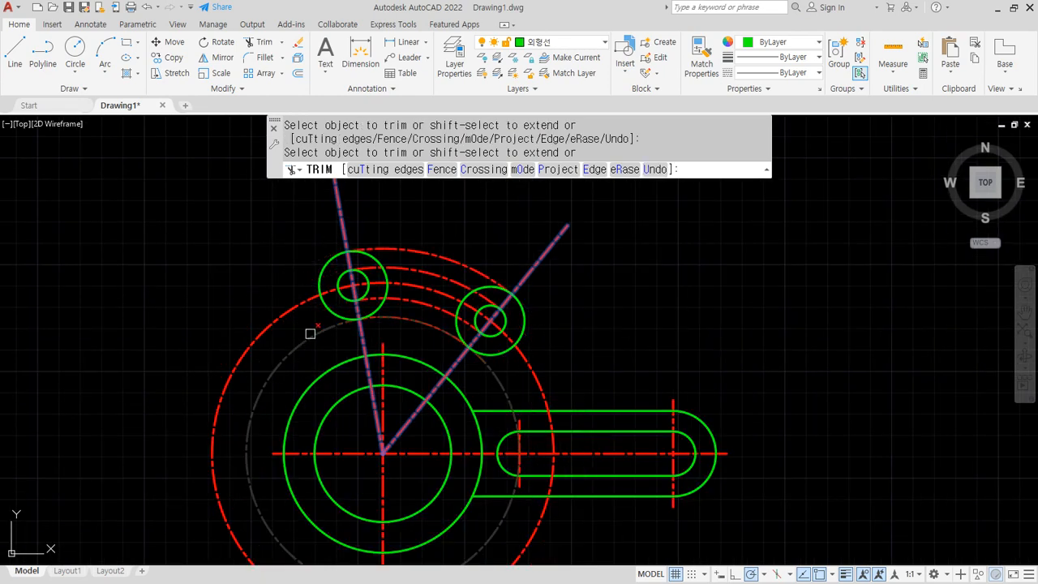
left_click(261, 369)
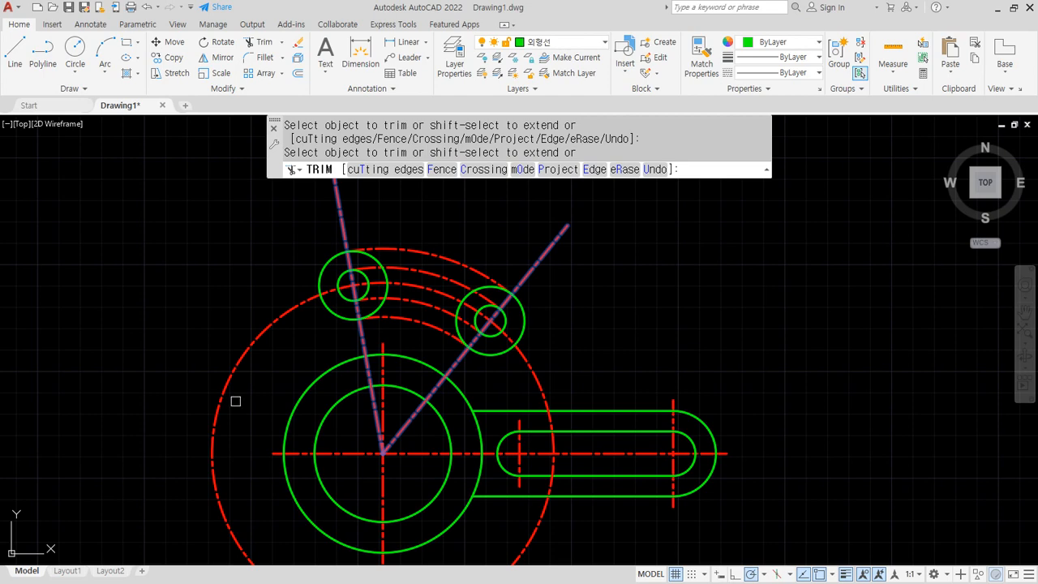
left_click(406, 339)
Step: Trim the inner halves of the radius-7.2 and radius-16 circles at the angled center lines, leaving rounded slot ends
scroll(264, 262, "up", 3)
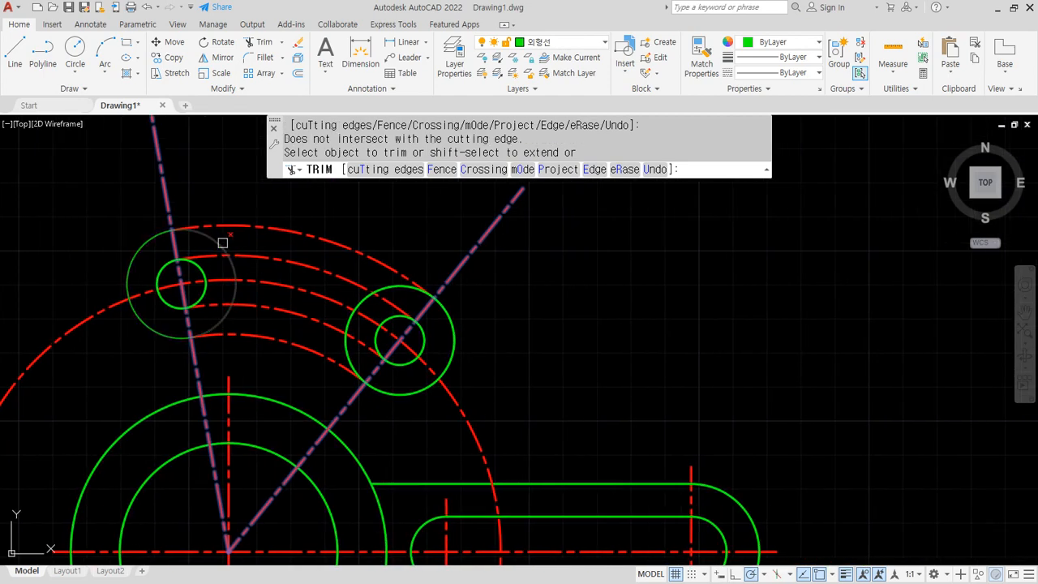
left_click(207, 272)
left_click(377, 290)
left_click(385, 293)
left_click(388, 320)
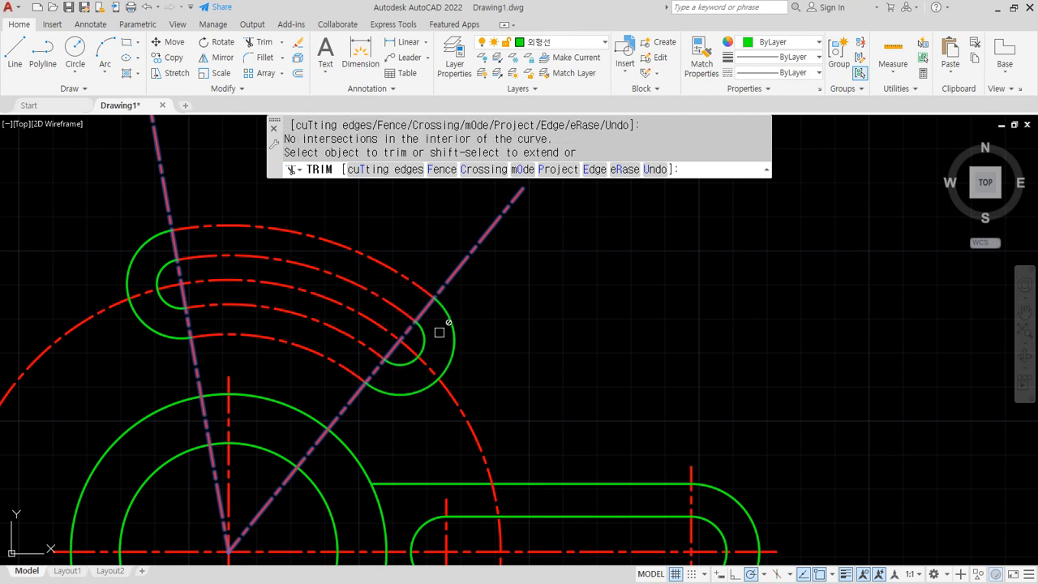
left_click(487, 371)
left_click(424, 306)
mouse_move(418, 289)
left_mouse_down()
mouse_move(391, 284)
mouse_move(365, 351)
mouse_move(377, 368)
left_mouse_up()
left_click_drag(472, 257, 380, 369)
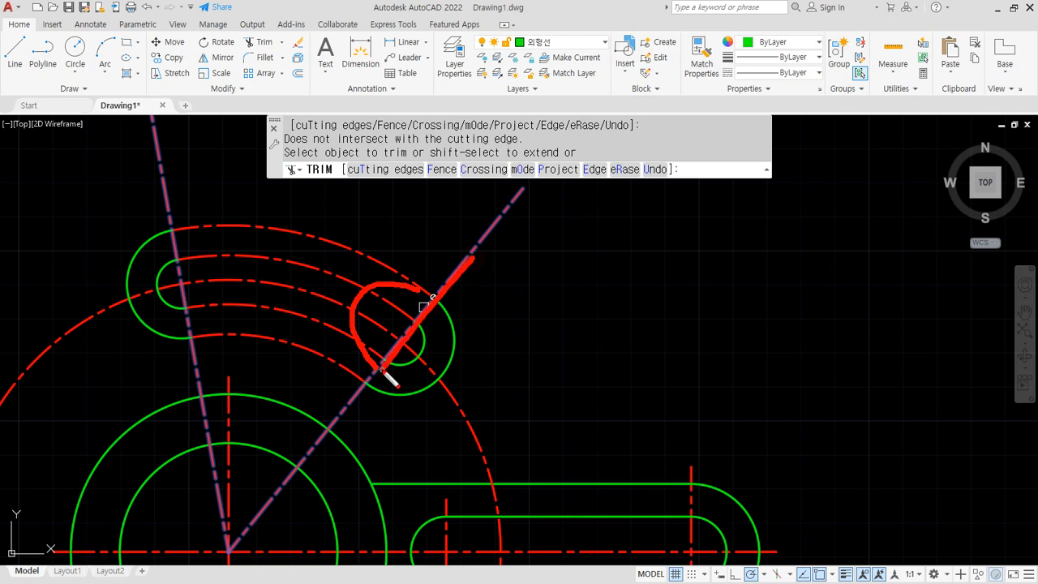
key("Escape")
left_click(443, 375)
key("Escape")
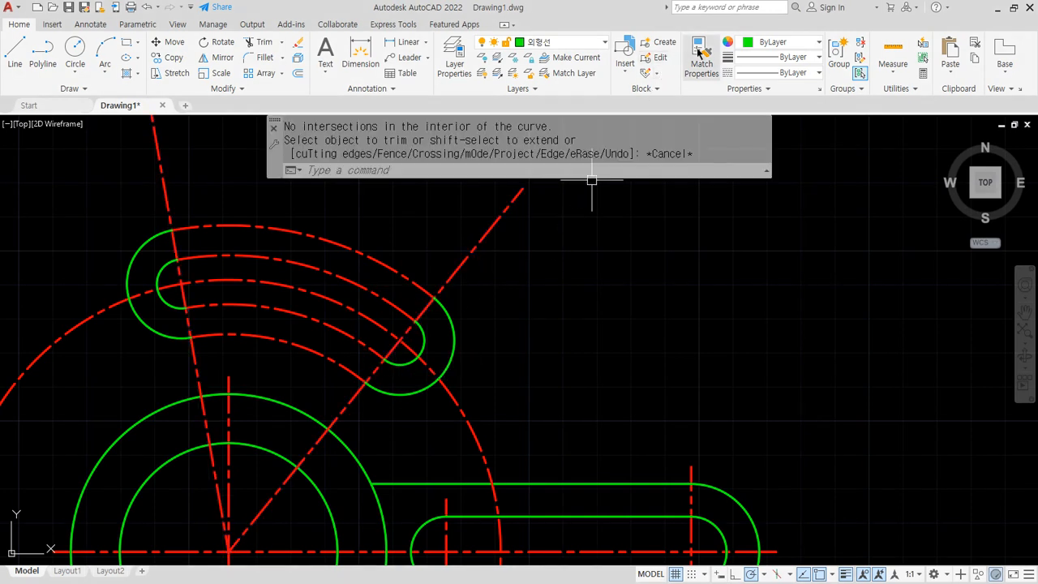
Step: Match the properties of the outer slot-end arc onto the four offset arcs of the curved slot
left_click(699, 64)
left_click(454, 332)
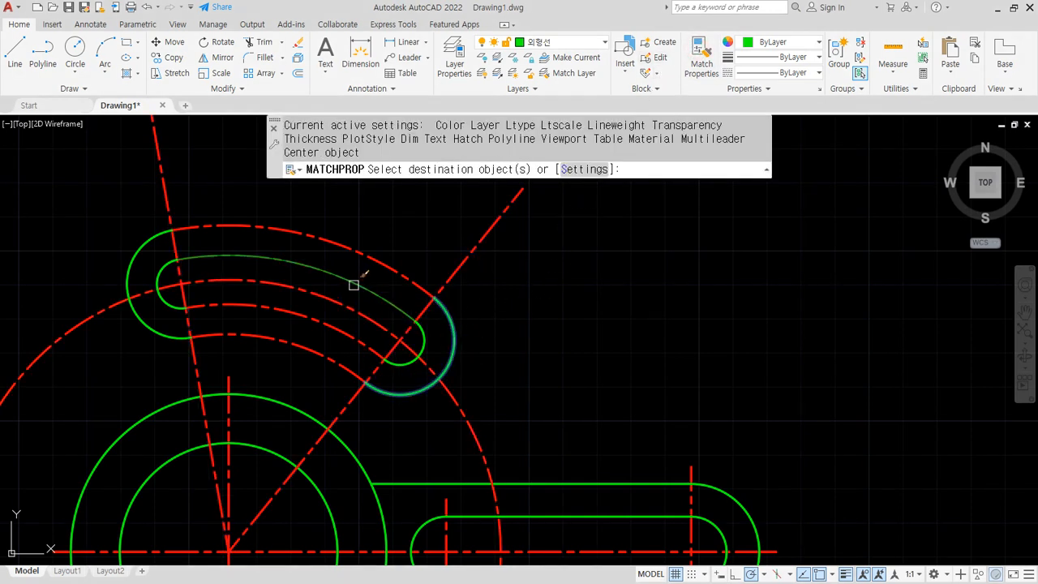
left_click(354, 284)
left_click(359, 258)
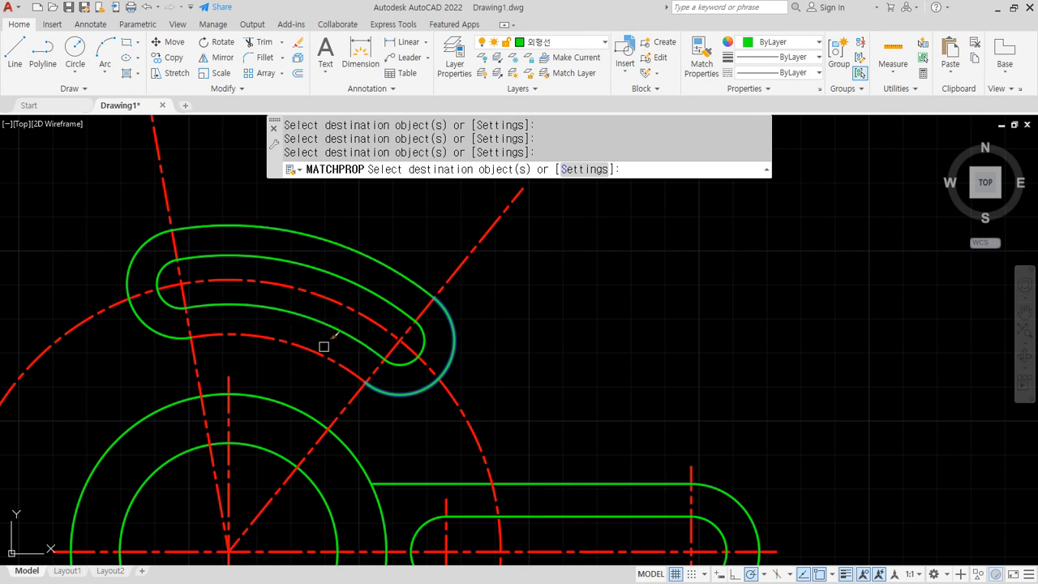
left_click(325, 343)
key("Return")
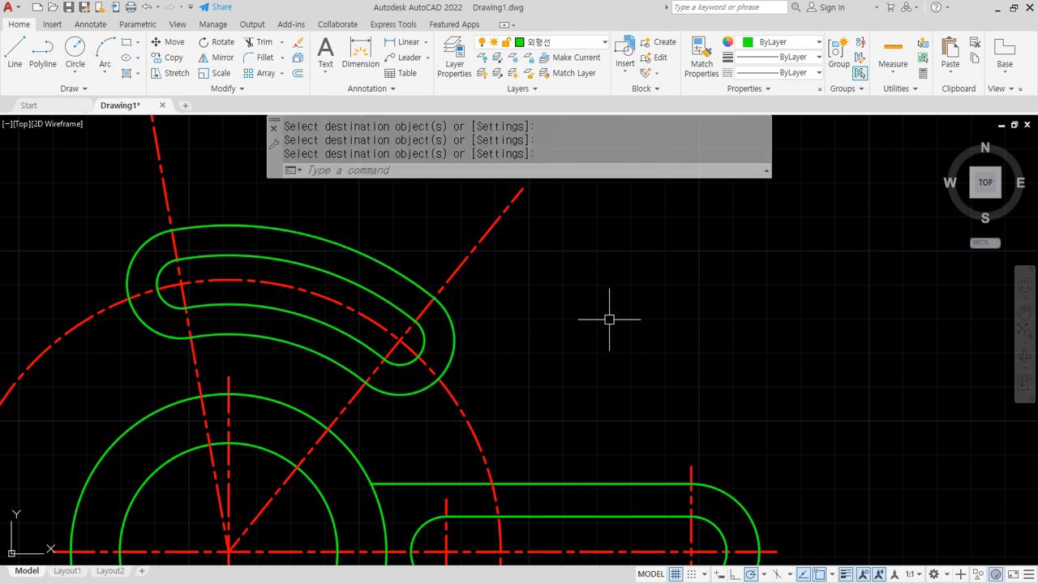
Step: Offset the two outer end arcs of the curved arm outward by 5
type("o")
key("Return")
type("5")
key("Return")
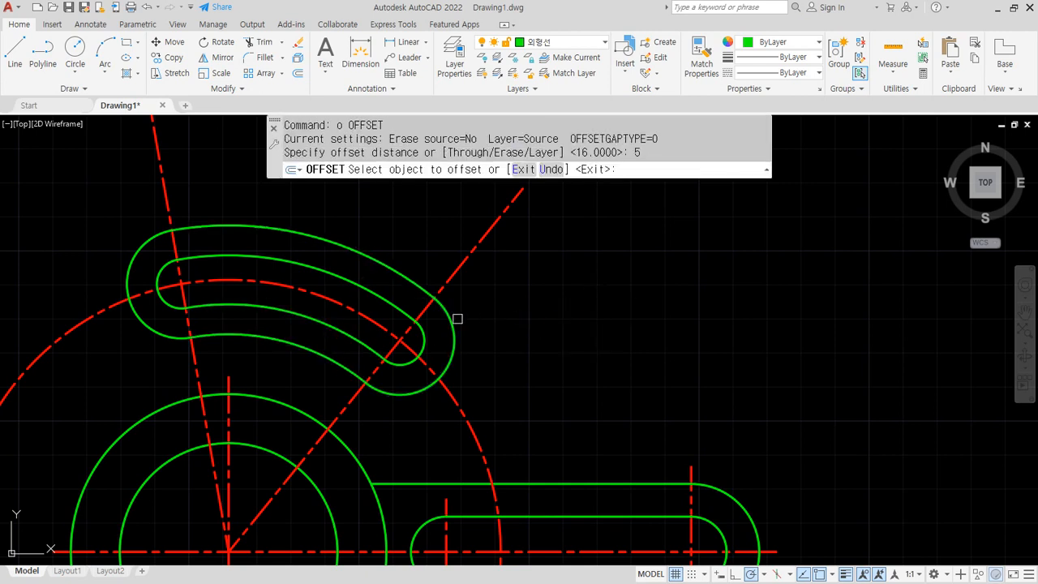
left_click(454, 321)
left_click(500, 310)
left_click(141, 252)
left_click(70, 206)
key("Return")
Step: Trim the angled center lines and the radius-80 center-line circle beyond the two offset end arcs
type("tr")
key("Return")
left_click(117, 245)
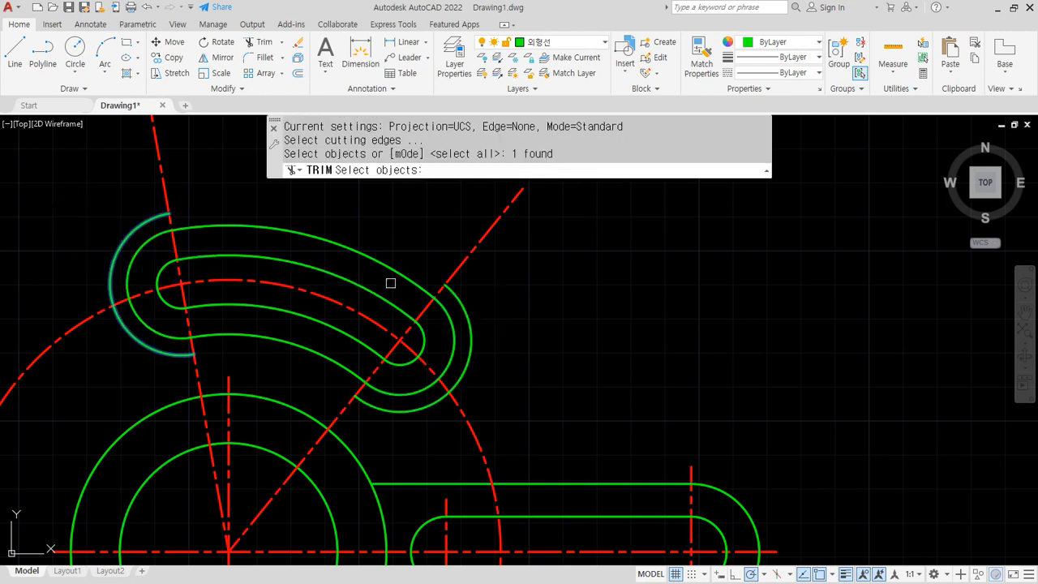
left_click(460, 299)
key("Return")
left_click(456, 271)
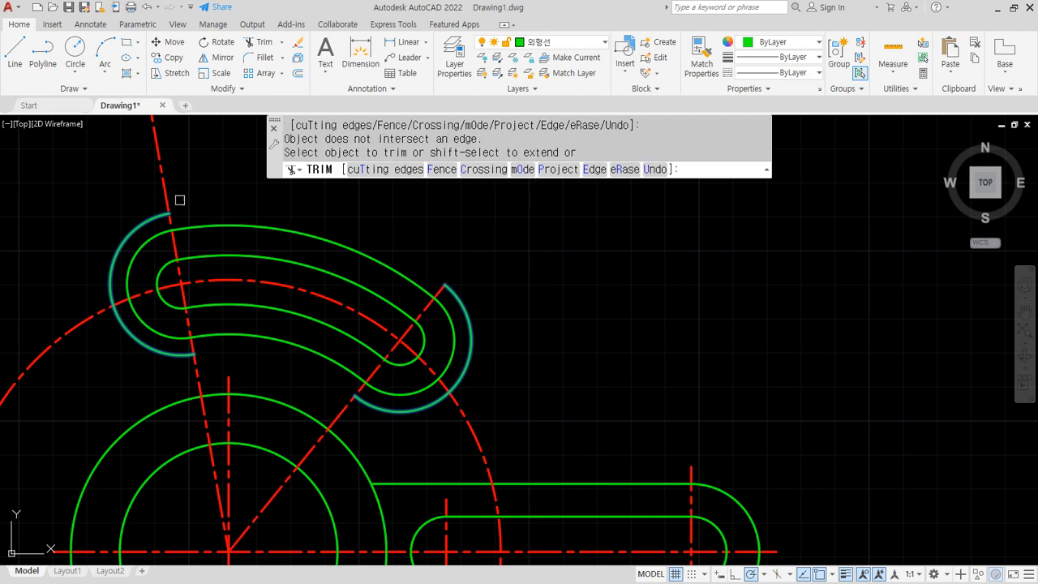
left_click(166, 195)
left_click(84, 323)
key("Return")
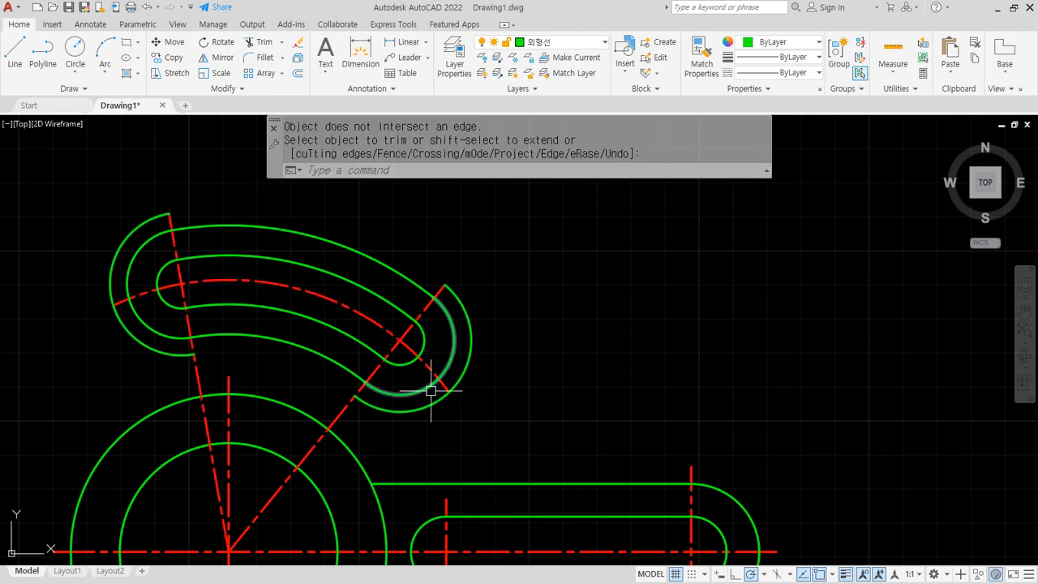
Step: Erase the two helper arcs offset from the ends of the curved arm
left_click(433, 400)
left_click(154, 353)
type("e")
key("Return")
mouse_move(220, 376)
middle_mouse_down()
mouse_move(238, 320)
mouse_move(244, 341)
middle_mouse_up()
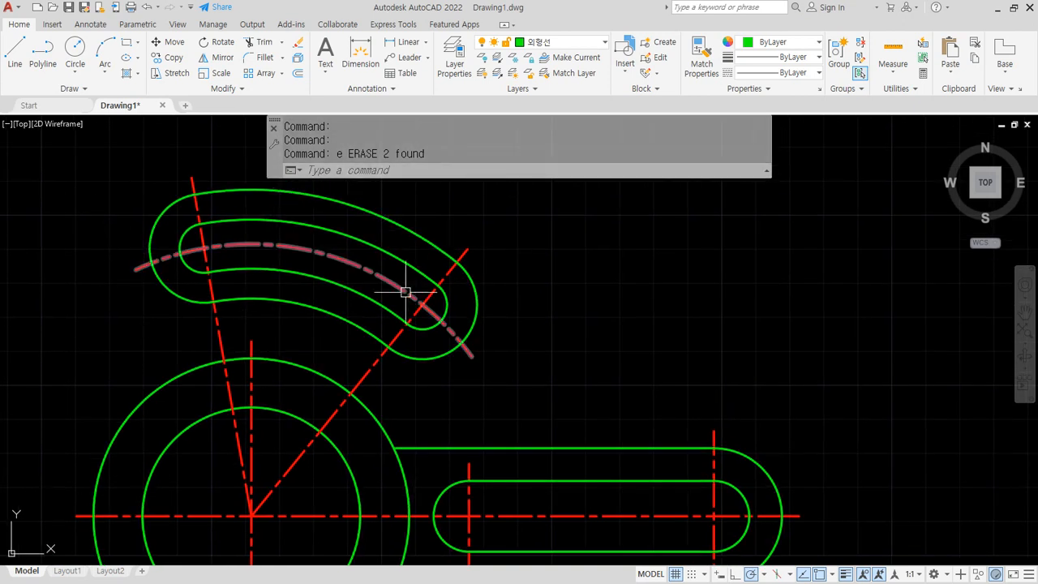
mouse_move(406, 292)
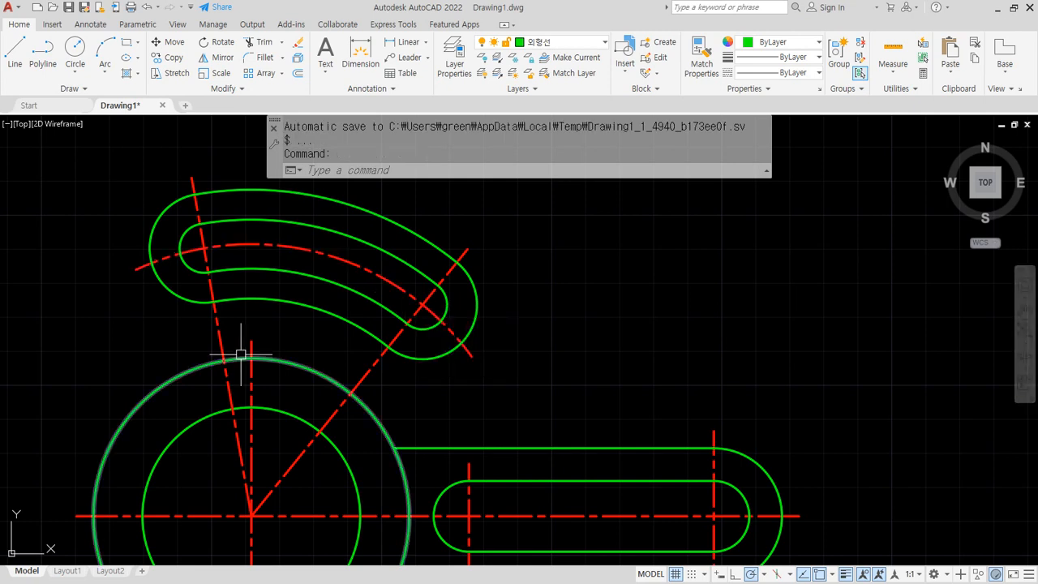
Step: Draw a radius-16 circle tangent to the curved arm's left outer end arc and the hub's outer circle
left_click(75, 74)
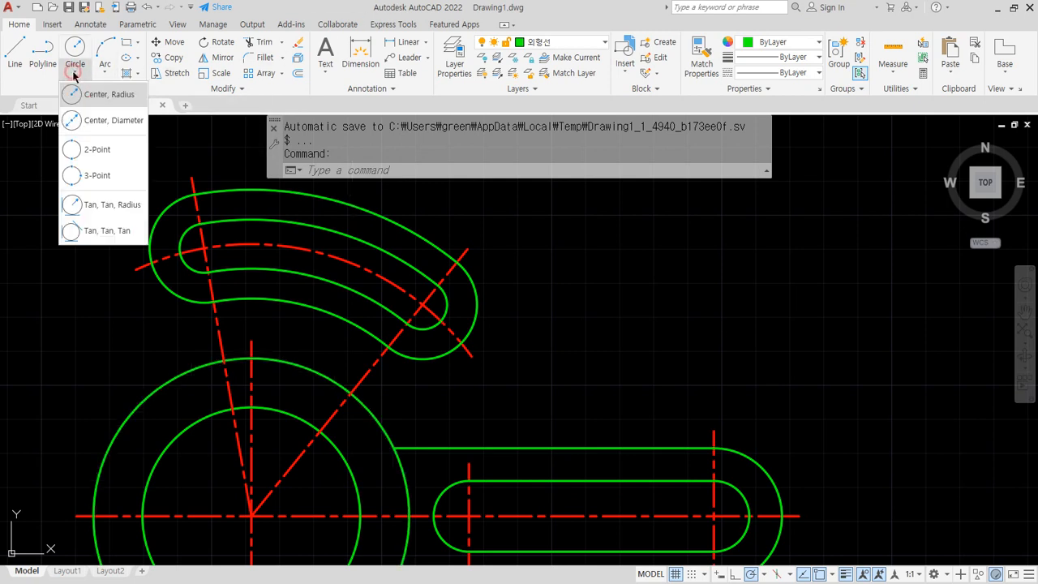
left_click(73, 204)
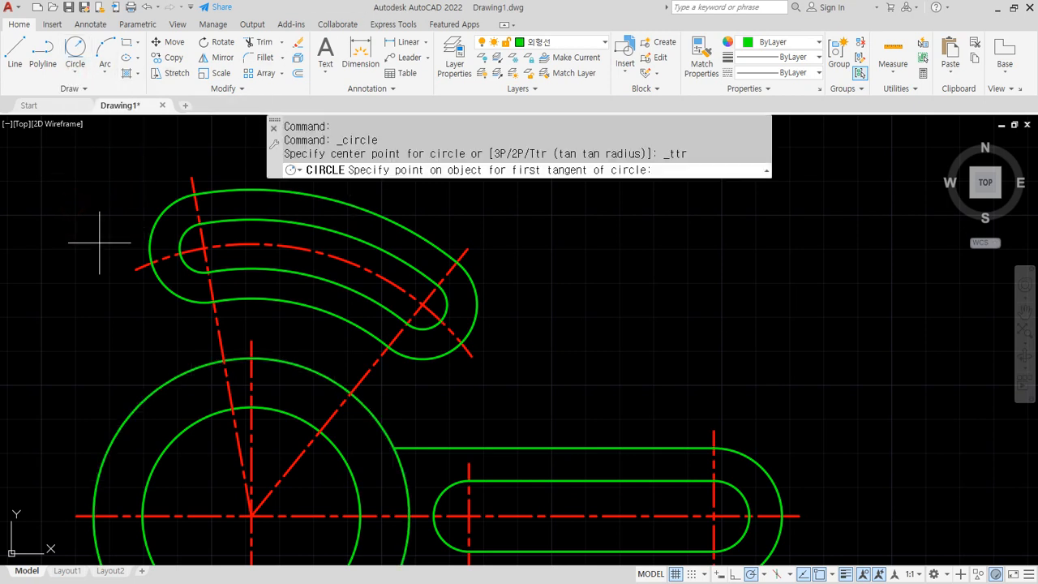
left_click(158, 292)
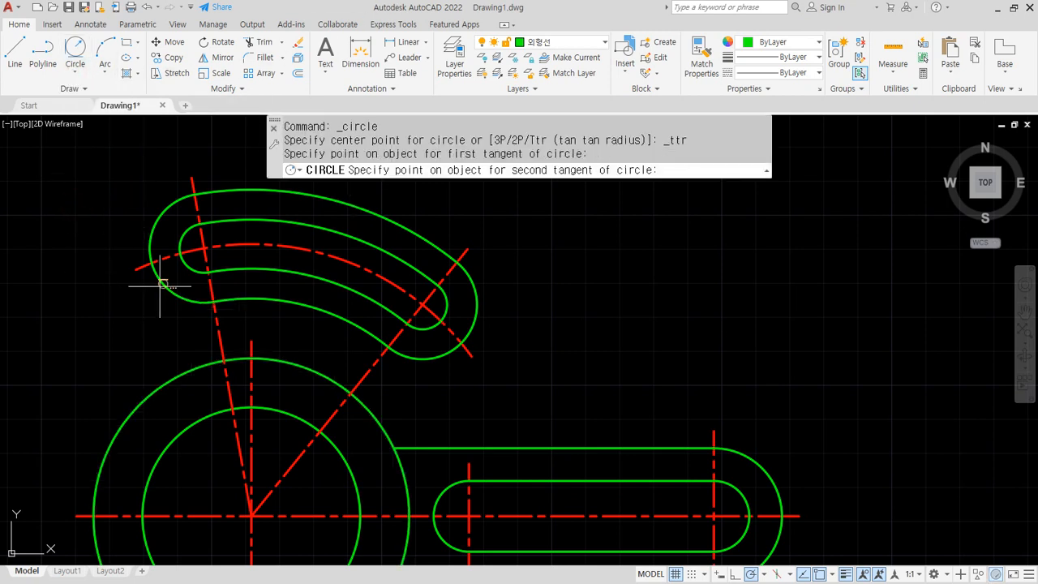
left_click(166, 382)
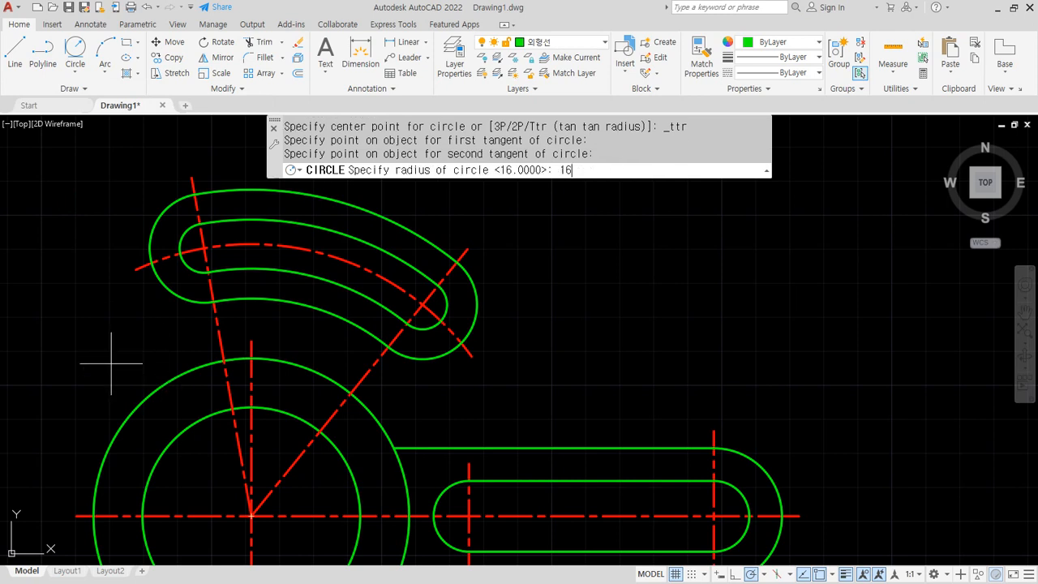
key("Return")
scroll(159, 347, "up", 1)
mouse_move(171, 242)
left_mouse_down()
mouse_move(185, 274)
mouse_move(206, 240)
left_mouse_up()
mouse_move(161, 398)
left_mouse_down()
mouse_move(172, 407)
mouse_move(218, 378)
left_mouse_up()
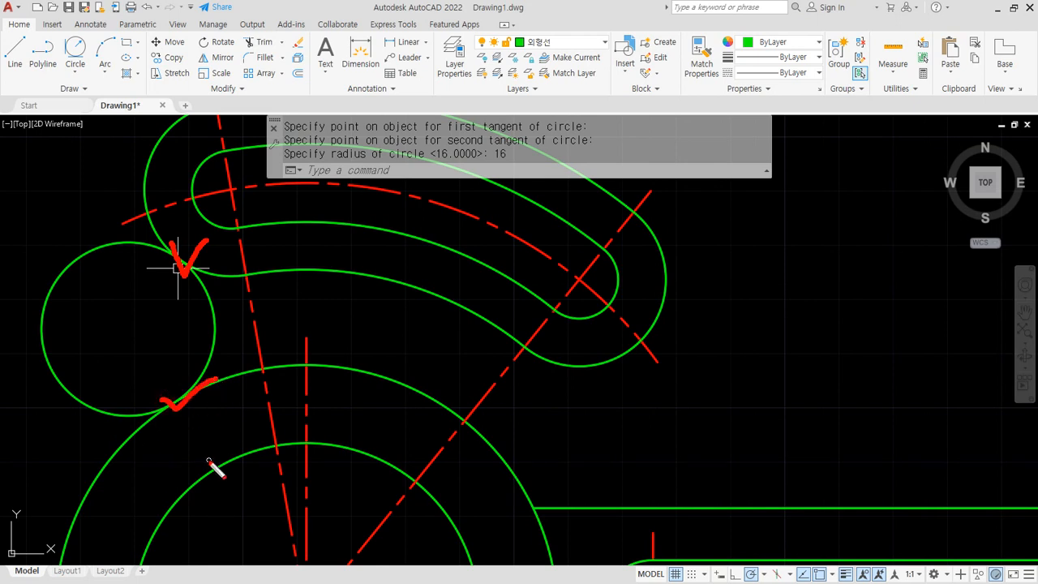
Step: Trim away the outer part of the radius-16 tangent circle, leaving the concave arc between the curved arm and hub
type("tr")
key("Return")
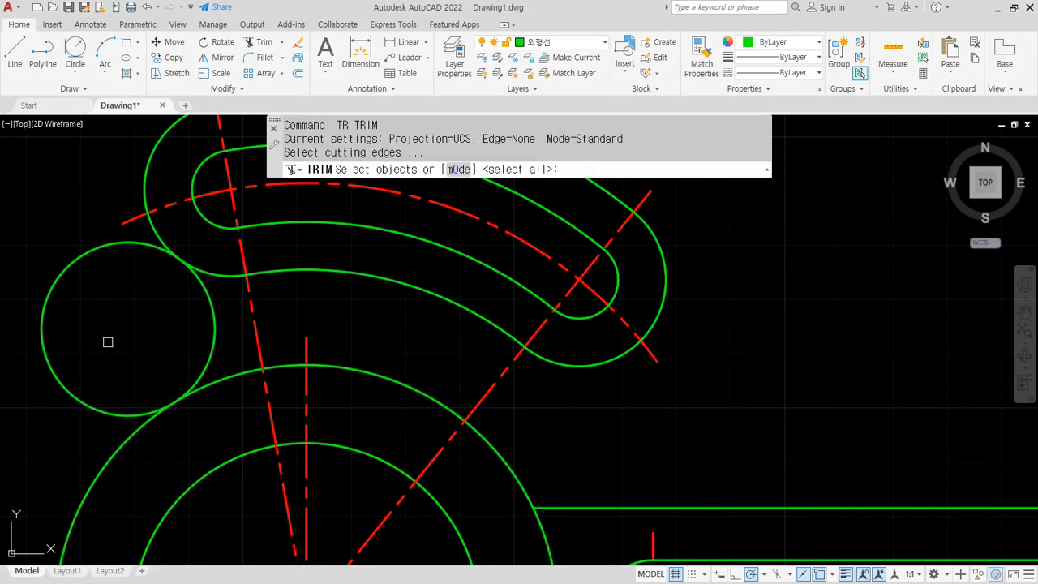
key("Return")
left_click(49, 347)
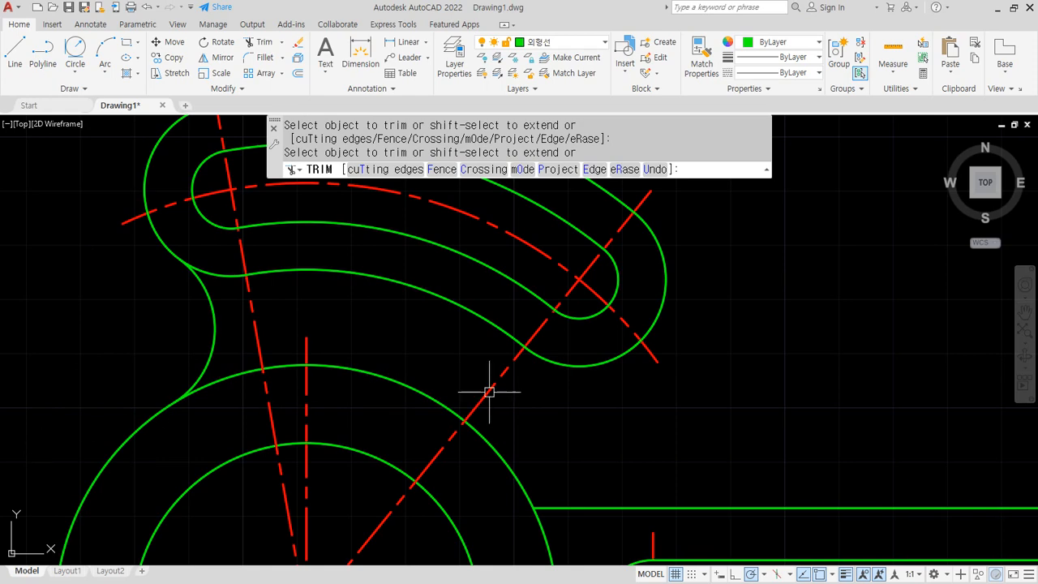
key("Return")
Step: Draw a radius-32 circle tangent to the hub's outer circle and the horizontal arm's upper edge line
scroll(496, 390, "down", 1)
middle_click_drag(654, 362, 501, 329)
scroll(450, 439, "up", 2)
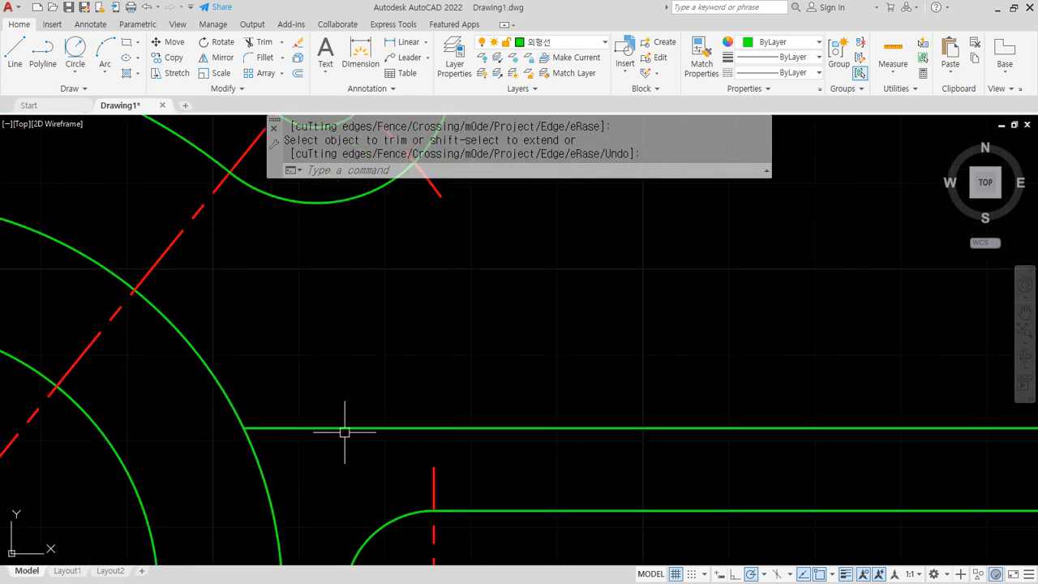
type("c")
key("Return")
type("t")
key("Return")
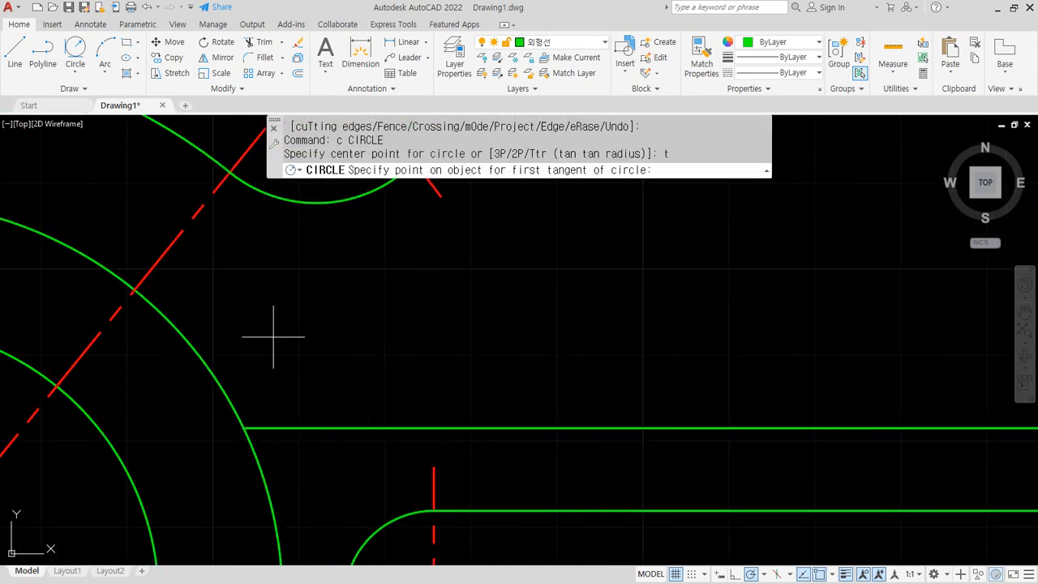
left_click(183, 337)
left_click(354, 428)
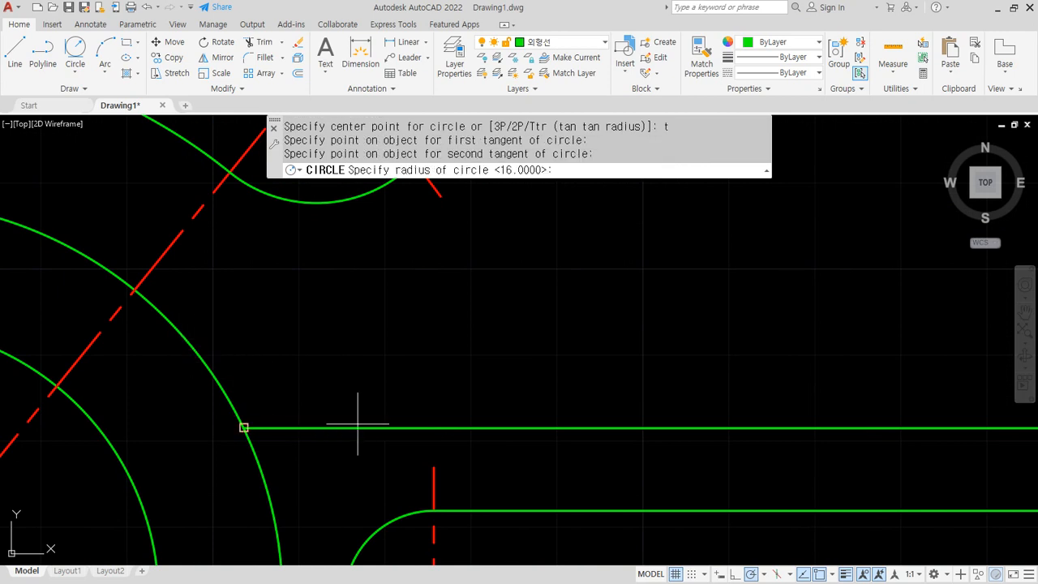
type("32")
key("Return")
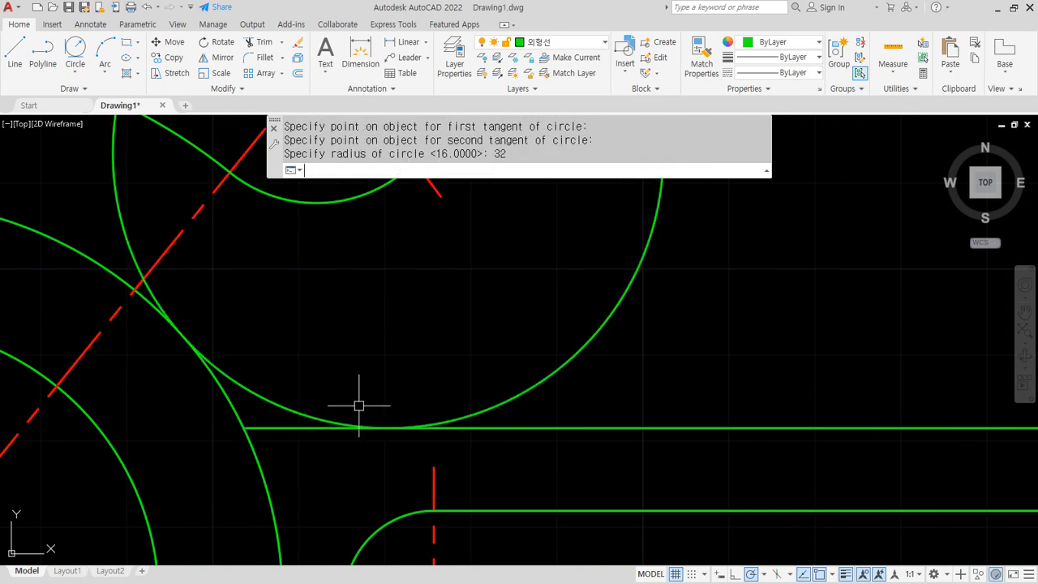
Step: Trim the upper radius-32 circle and the excess end of the arm's upper edge to leave a fillet arc at the hub
scroll(359, 406, "down", 4)
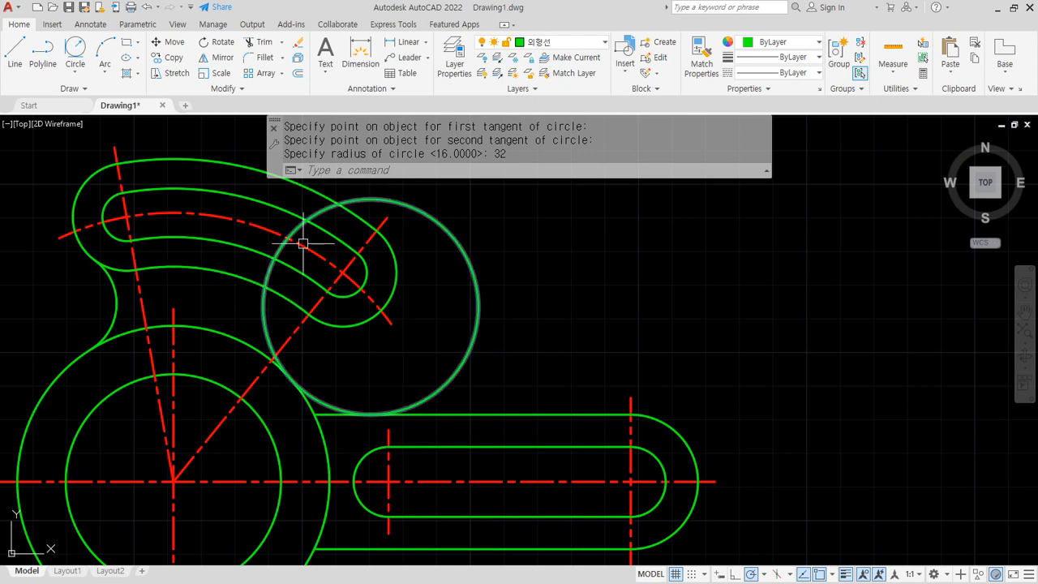
scroll(323, 415, "up", 2)
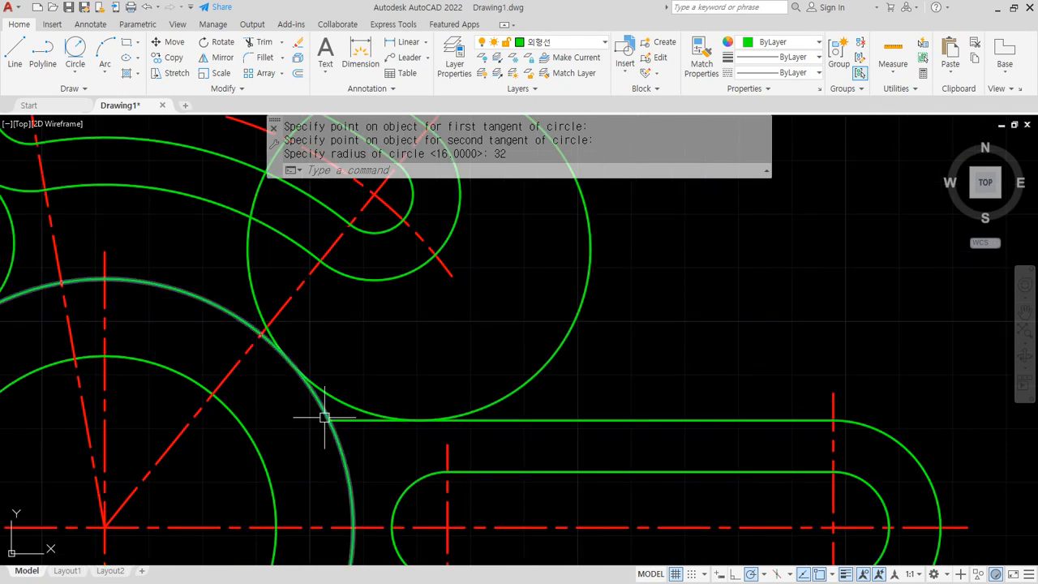
type("tr")
key("Return")
left_click(357, 394)
left_click(317, 438)
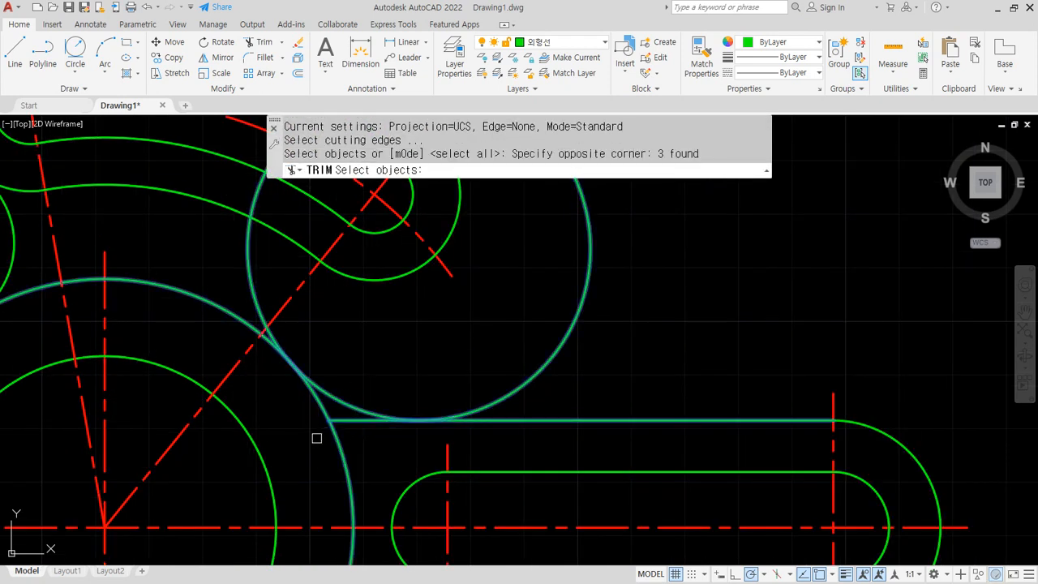
key("Return")
left_click(511, 389)
left_click(394, 420)
left_click(350, 423)
key("Return")
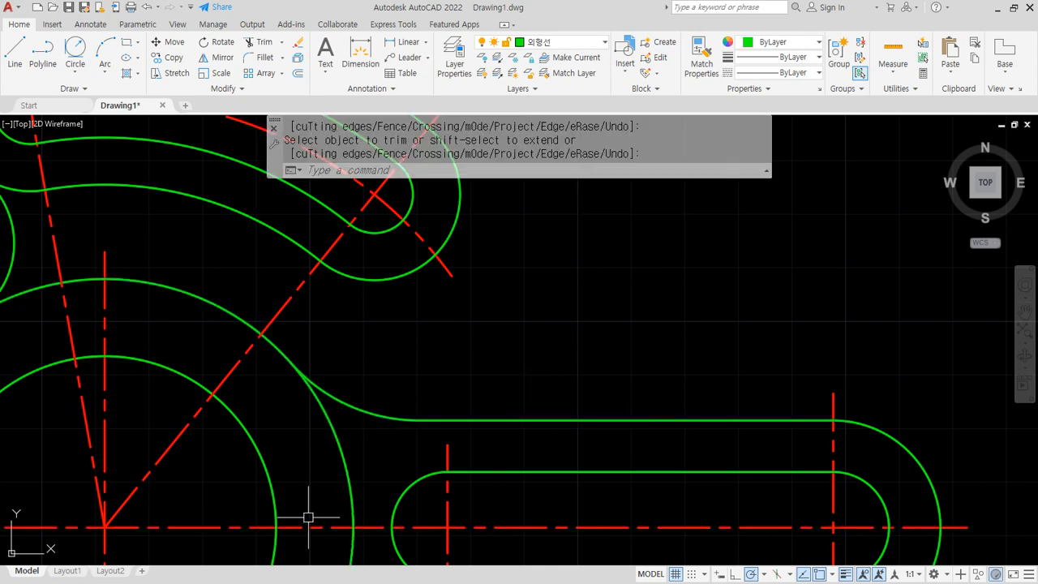
Step: Draw a radius-32 circle tangent to the horizontal arm's lower edge line and the hub's outer circle
scroll(284, 287, "down", 2)
scroll(309, 410, "up", 2)
type("c")
key("Return")
type("t")
key("Return")
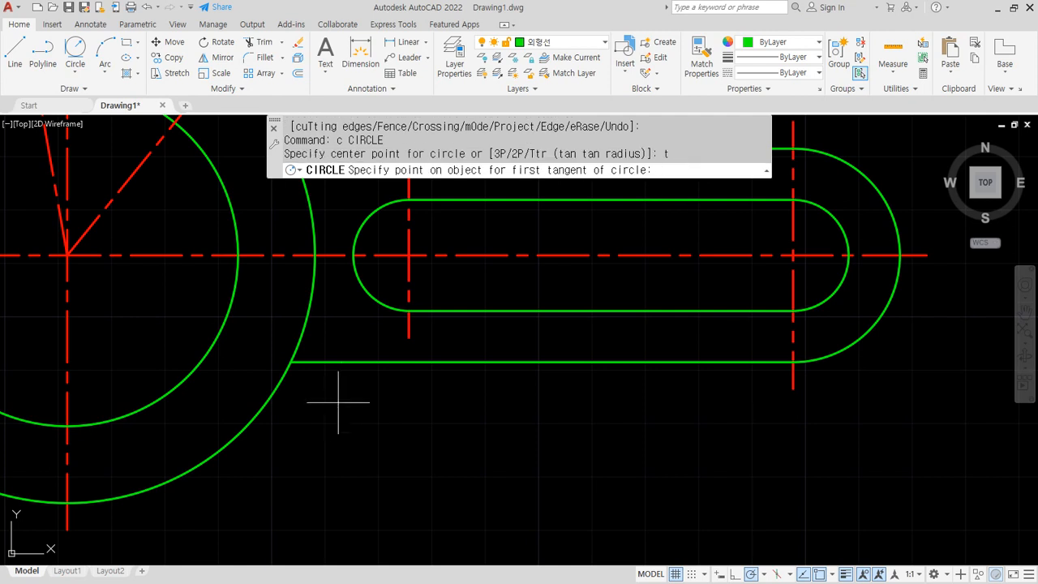
left_click(357, 361)
left_click(277, 405)
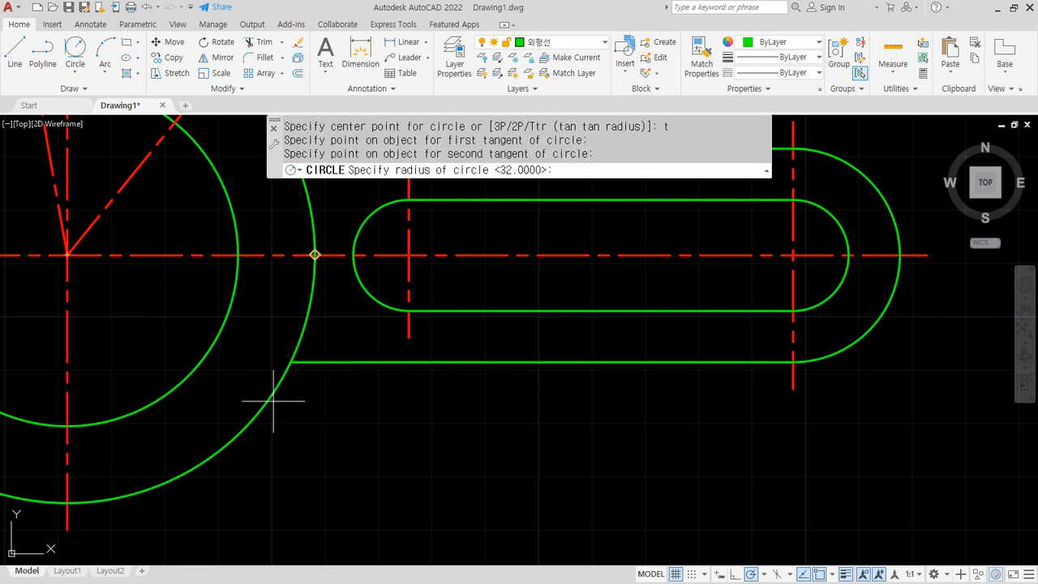
key("Return")
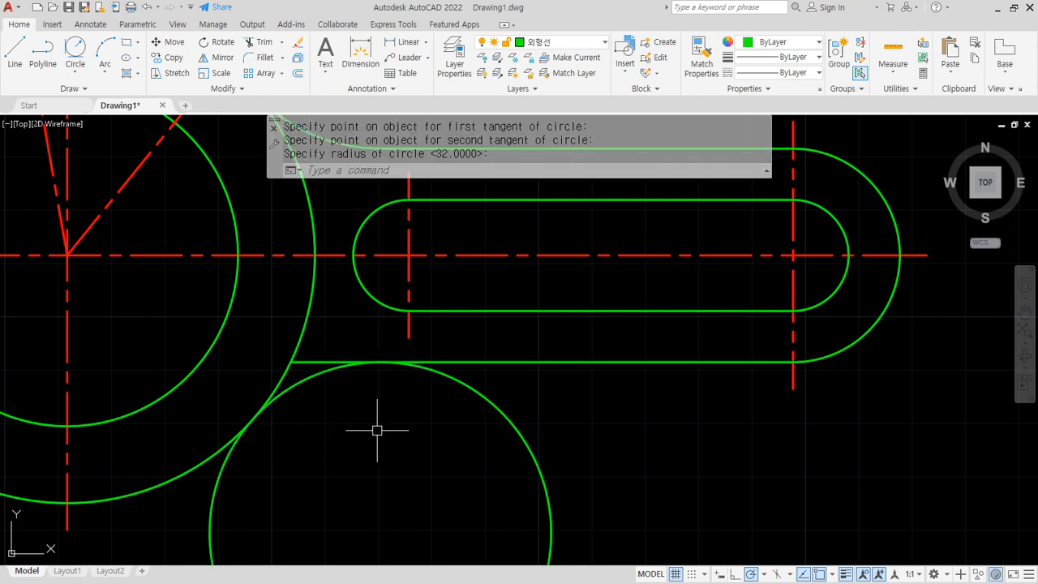
left_click_drag(546, 456, 520, 450)
left_click_drag(313, 361, 320, 344)
scroll(311, 373, "up", 2)
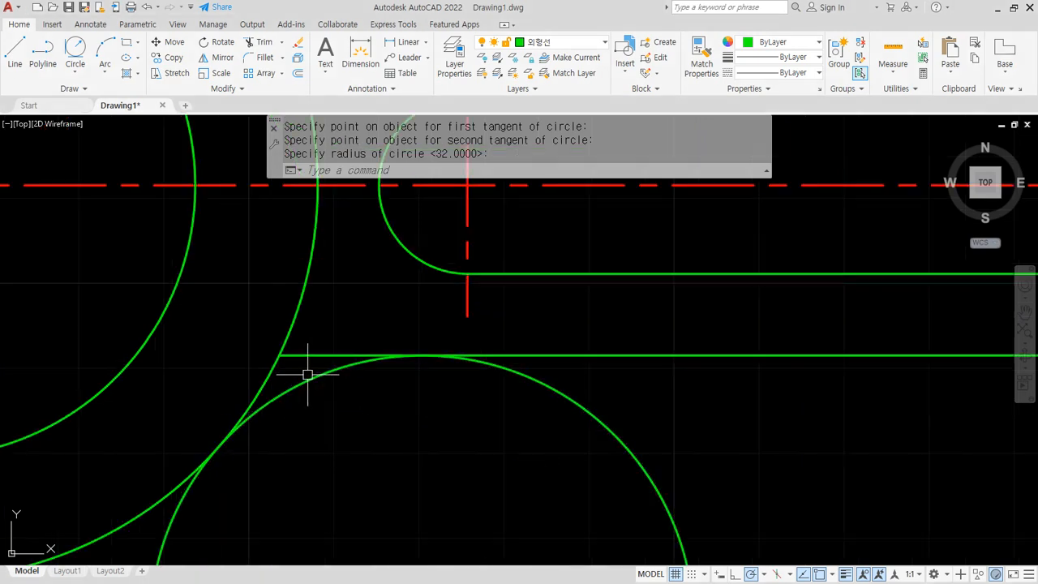
left_click_drag(185, 478, 163, 505)
left_click_drag(464, 352, 527, 347)
left_click_drag(627, 412, 561, 443)
left_click_drag(572, 385, 662, 492)
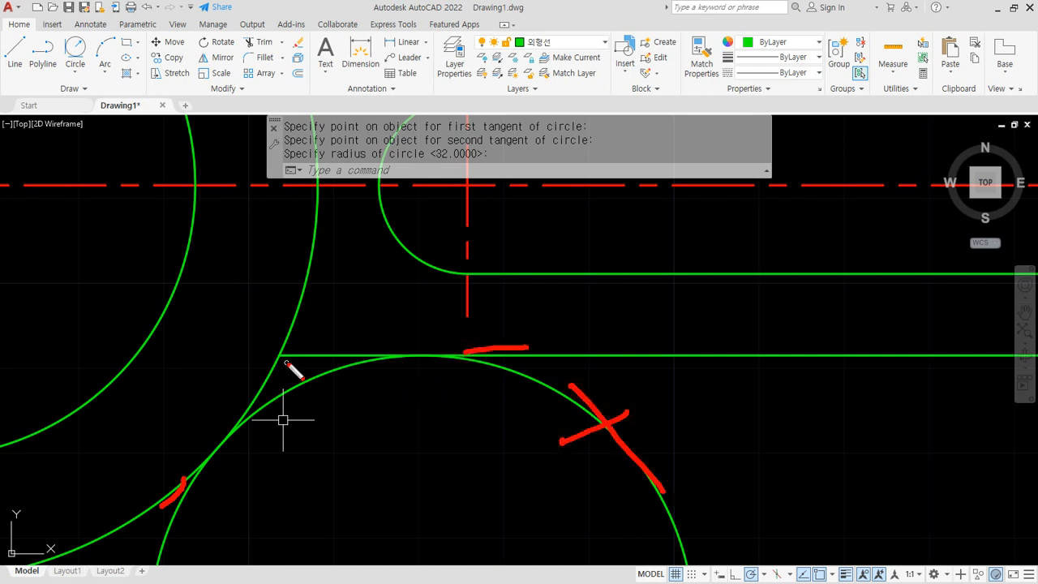
left_click_drag(274, 354, 389, 352)
left_click_drag(331, 385, 325, 384)
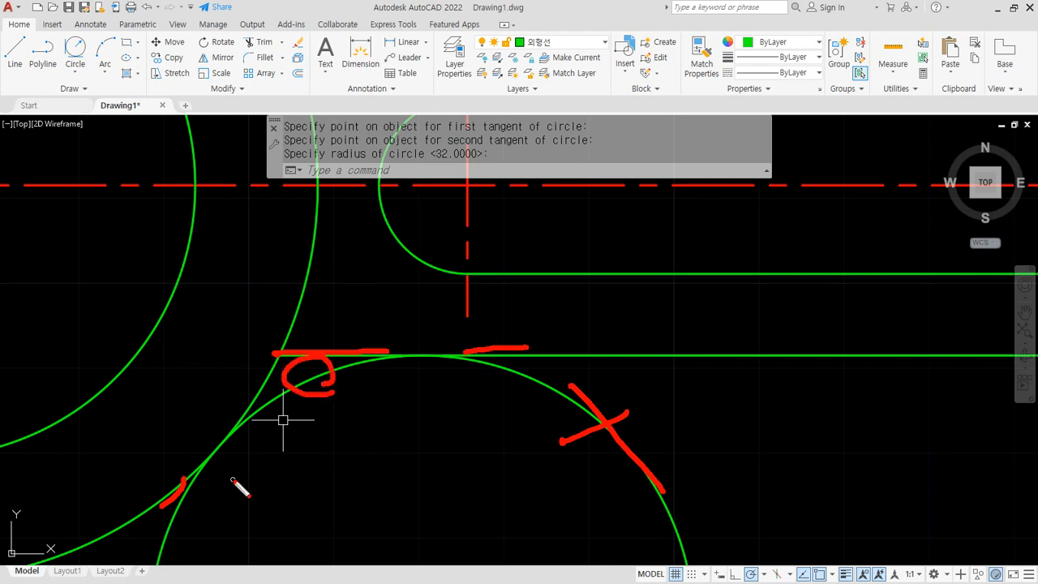
key("Escape")
left_click(353, 441)
left_click(333, 449)
key("Escape")
key("Escape")
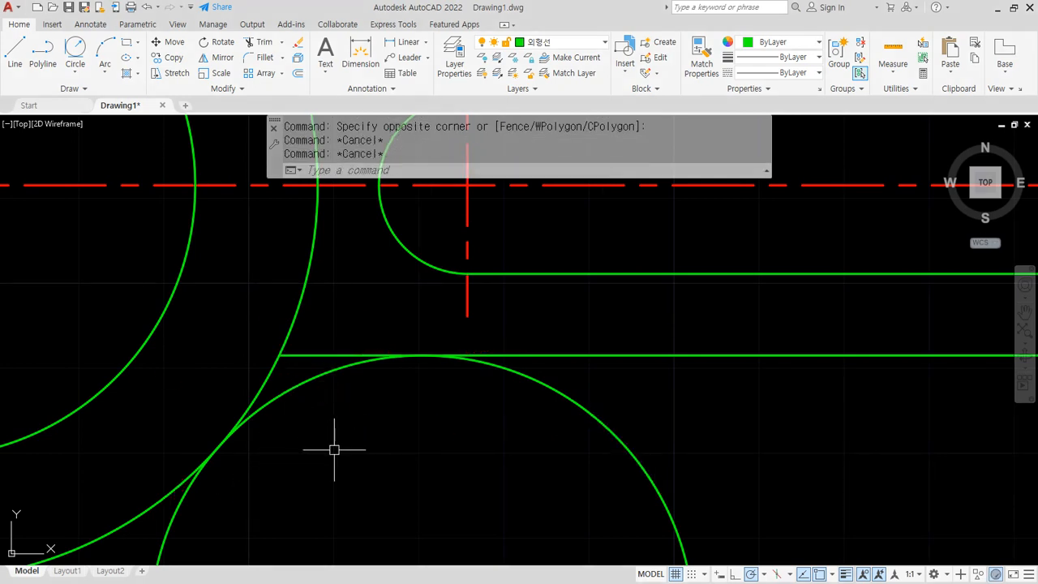
Step: Trim the lower radius-32 circle and the excess end of the arm's lower edge to leave a fillet arc at the hub
type("TR")
key("Return")
left_click(426, 456)
left_click(276, 345)
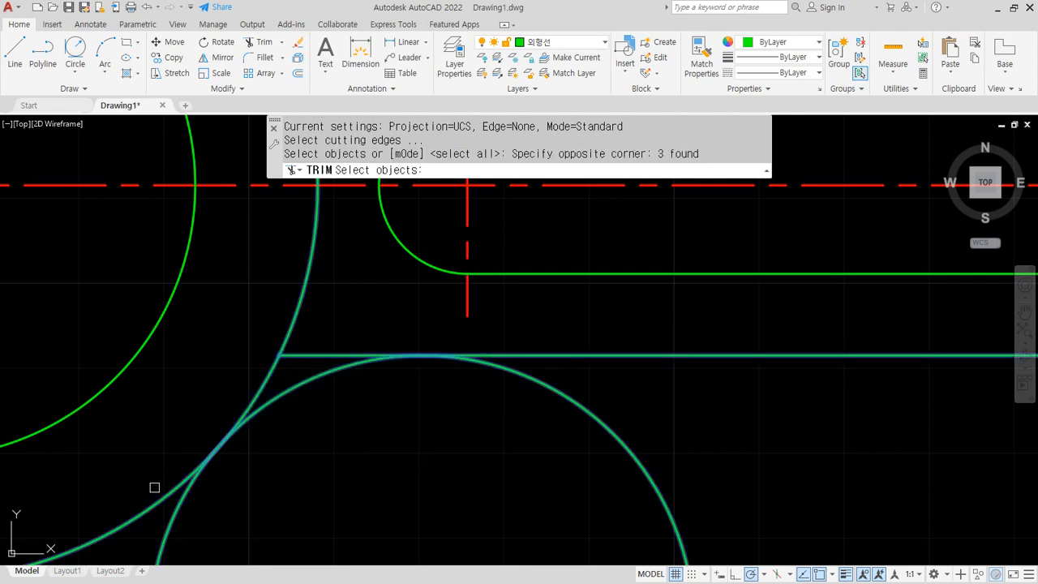
key("Return")
left_click(565, 403)
left_click(366, 349)
left_click(339, 353)
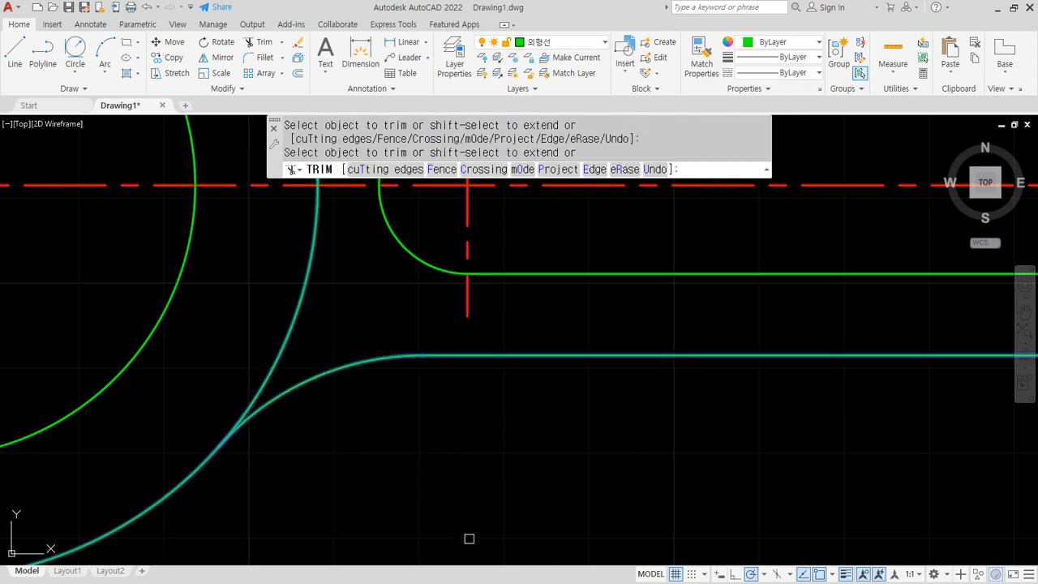
key("Return")
Step: Draw a line tangent to the curved arm's upper outer arc and the horizontal arm's rounded outer end
scroll(445, 488, "down", 2)
middle_click_drag(446, 331, 339, 438)
type("l")
key("Return")
right_click(541, 229, "shift")
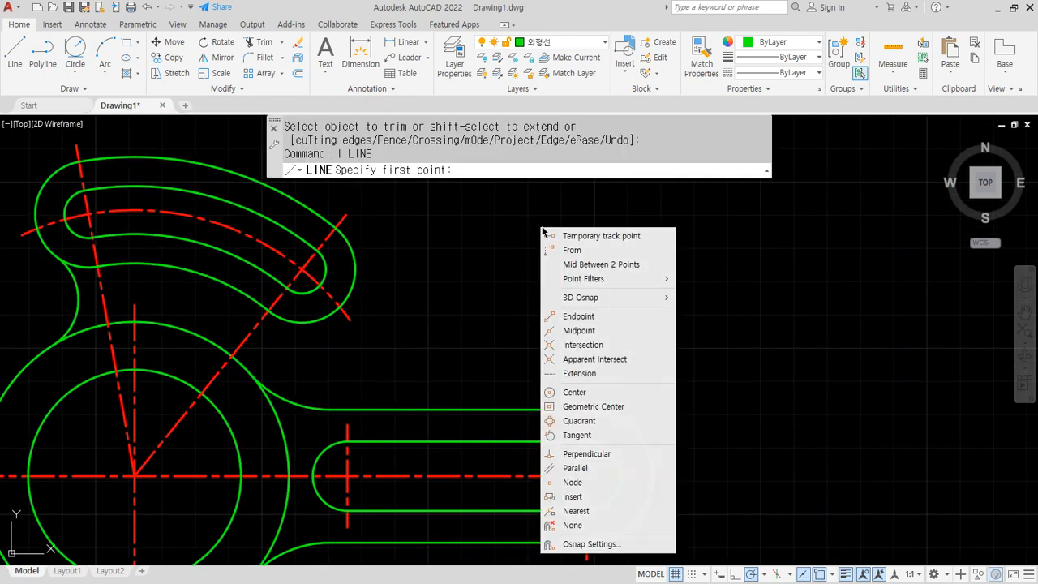
left_click(579, 436)
middle_click_drag(197, 166, 207, 219)
left_click_drag(243, 235, 218, 210)
left_click(227, 217)
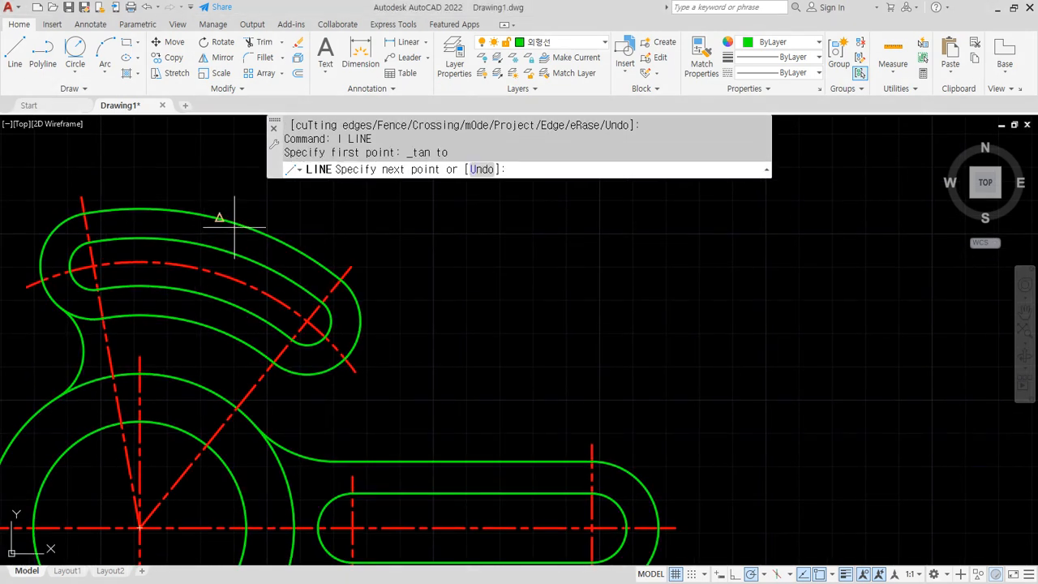
right_click(523, 230, "shift")
left_click(561, 435)
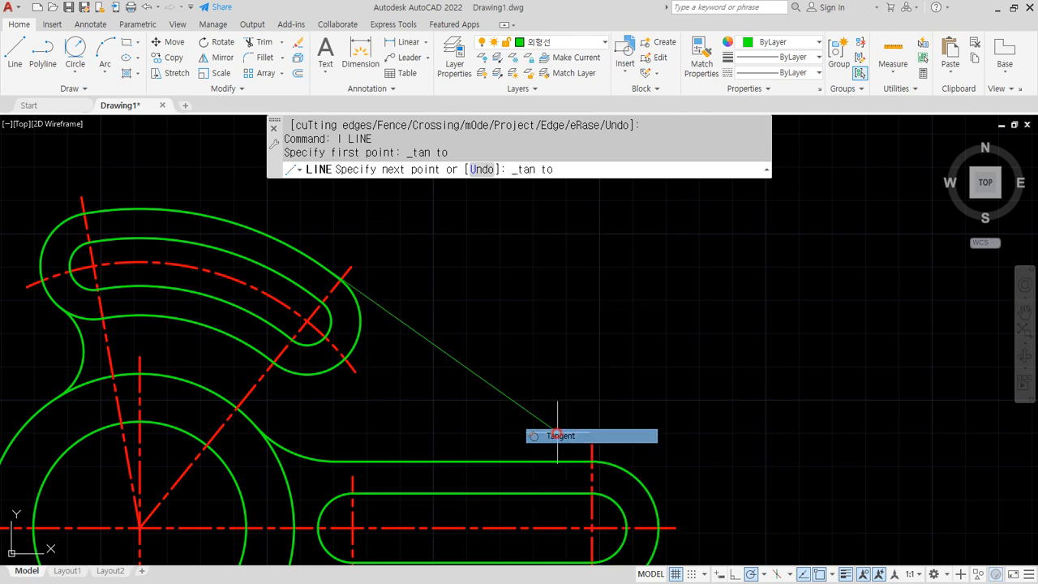
left_click(638, 476)
key("Return")
Step: Draw a line tangent to the underside of the horizontal arm's rounded outer end and the lower part of the hub's outer circle
middle_click_drag(373, 441, 441, 271)
key("Return")
right_click(580, 256, "shift")
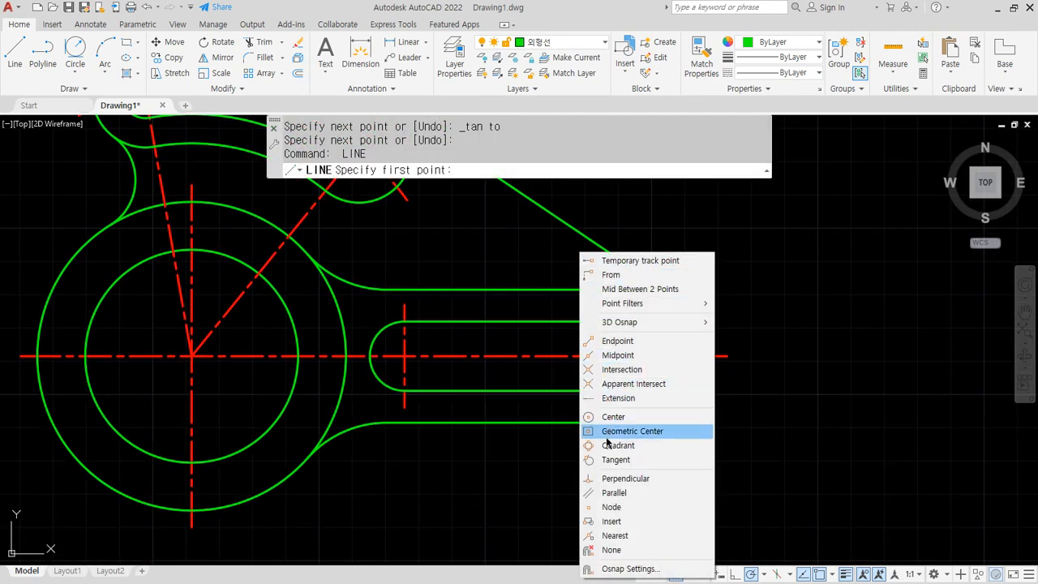
left_click(604, 459)
left_click(680, 413)
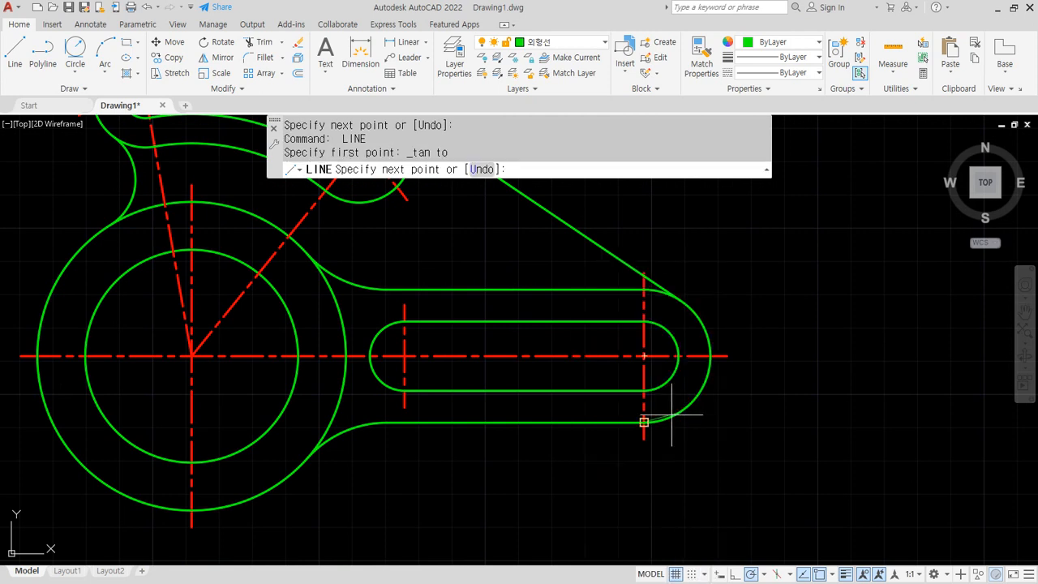
right_click(514, 373, "shift")
left_click(550, 253)
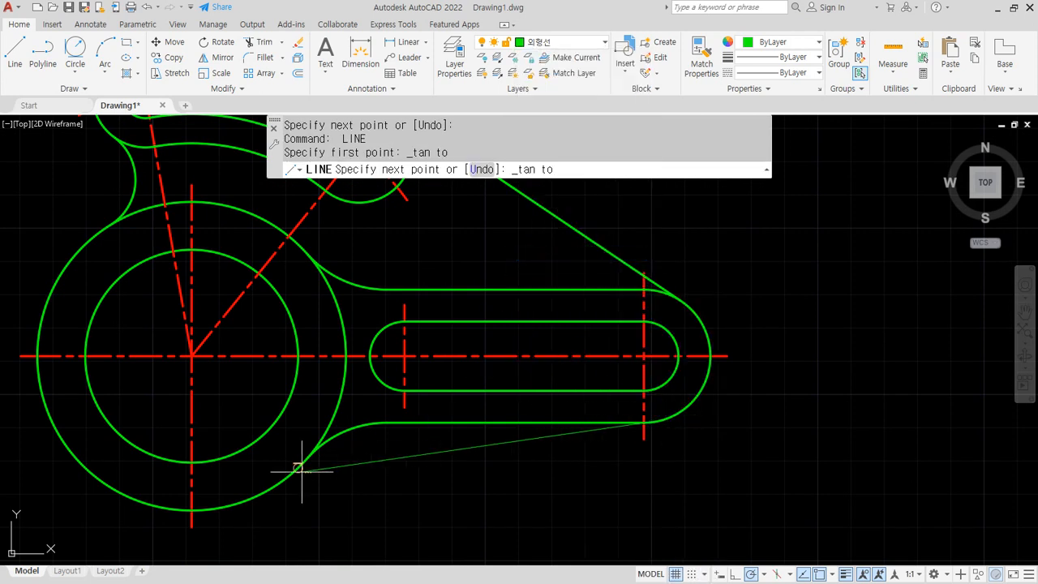
left_click(268, 480)
key("Return")
scroll(268, 478, "down", 2)
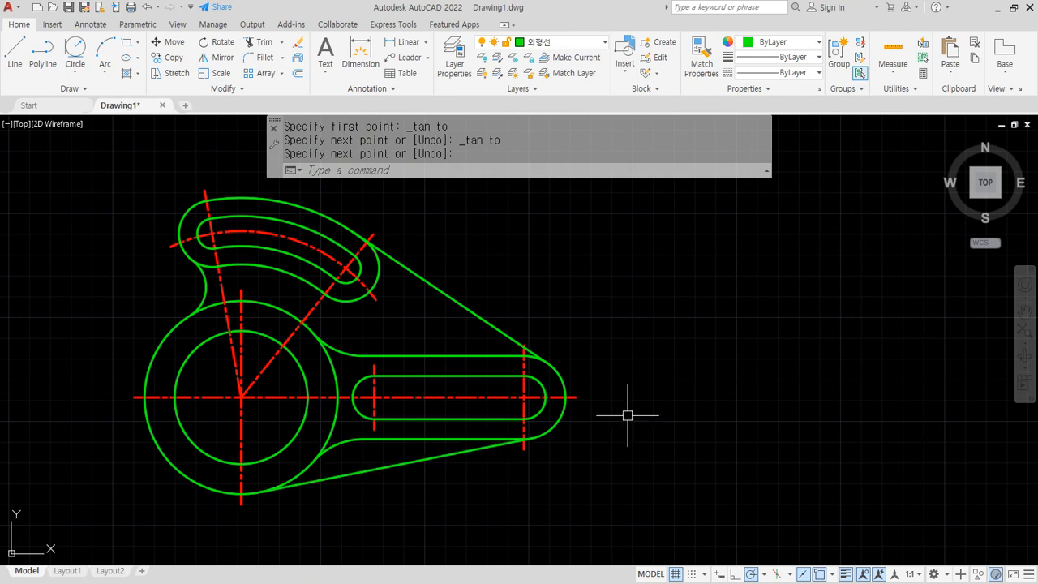
middle_click_drag(625, 417, 648, 428)
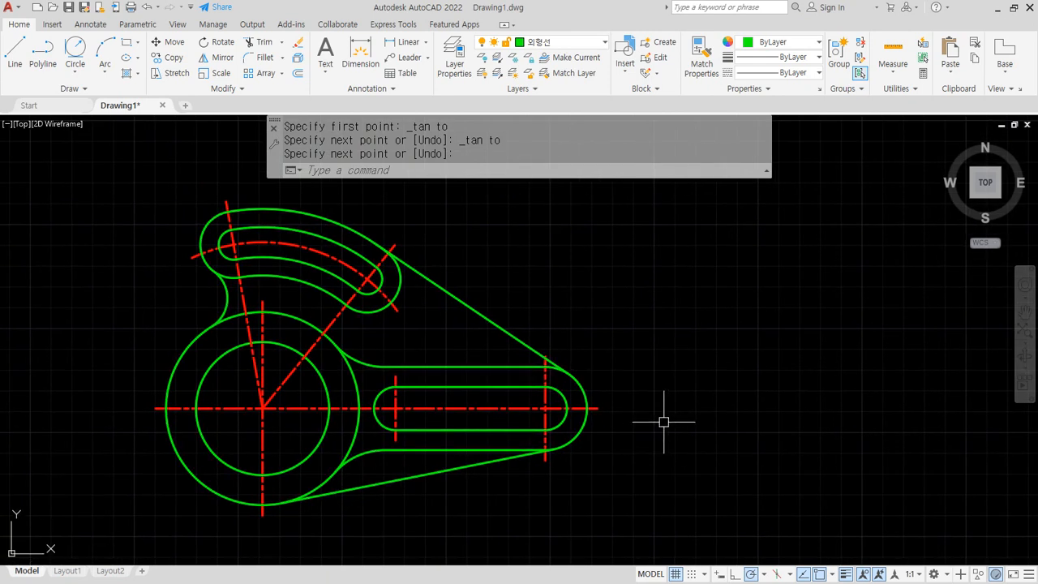